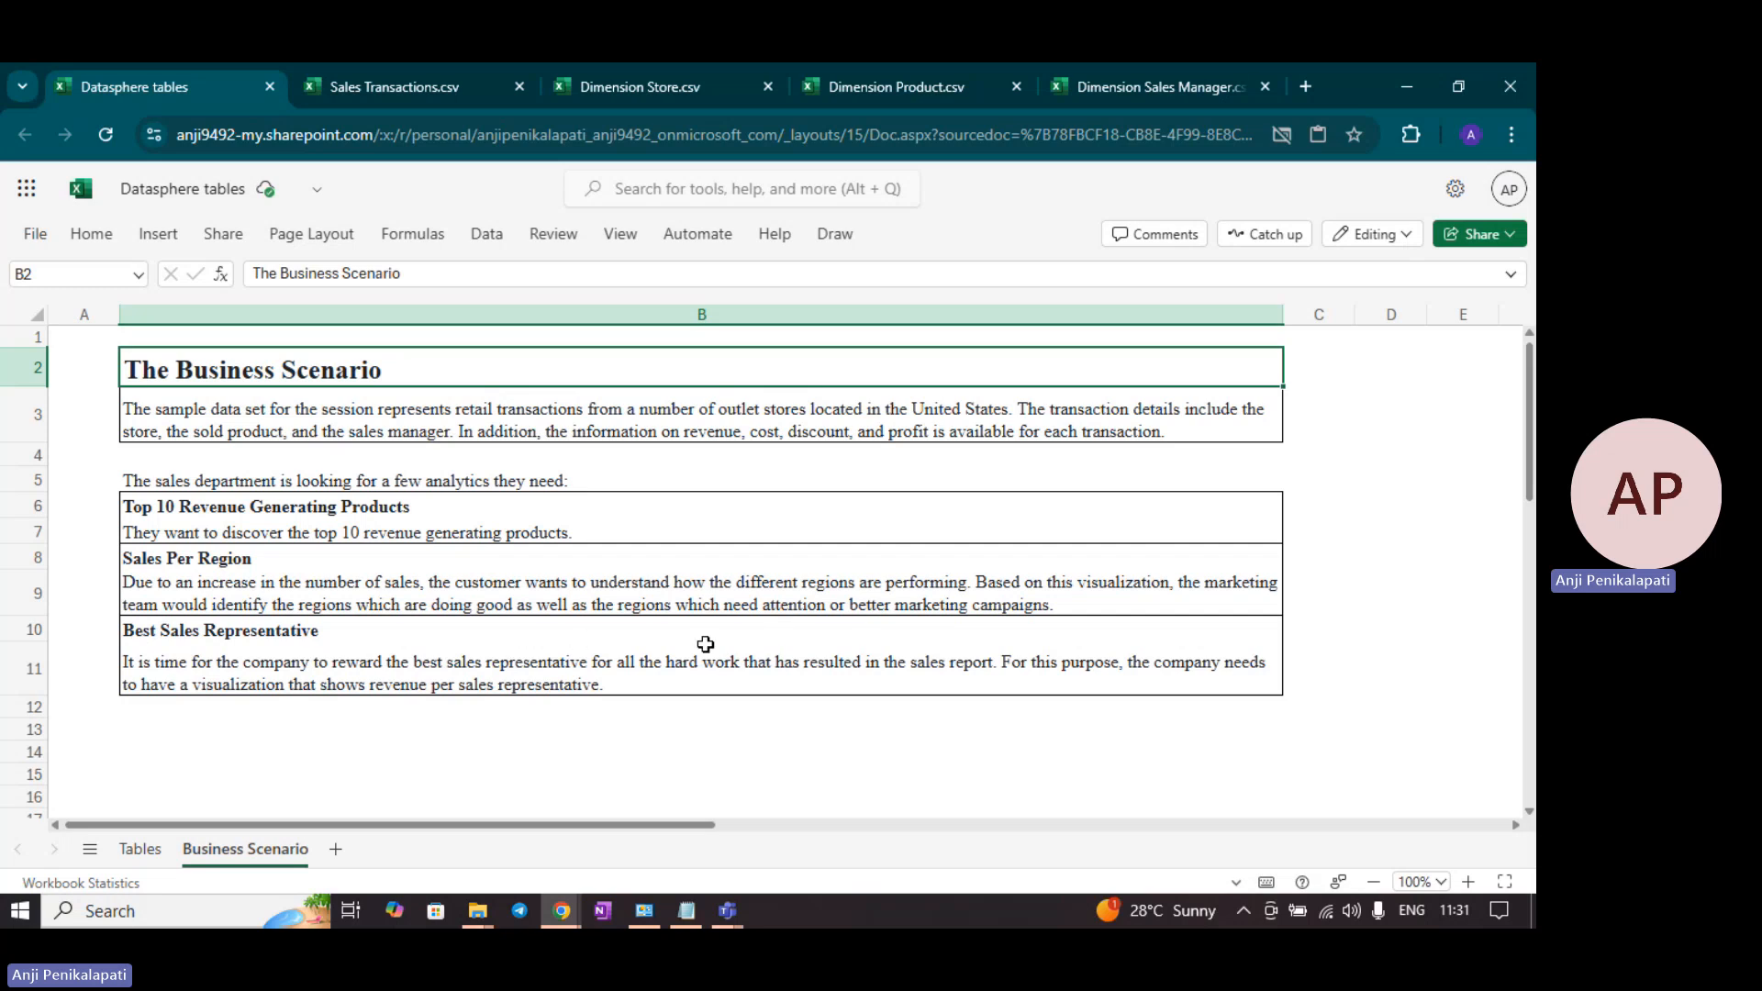
# Step: Review the Sales Transactions, Store, Product and Sales Manager table definitions on the Tables sheet
pyautogui.click(138, 851)
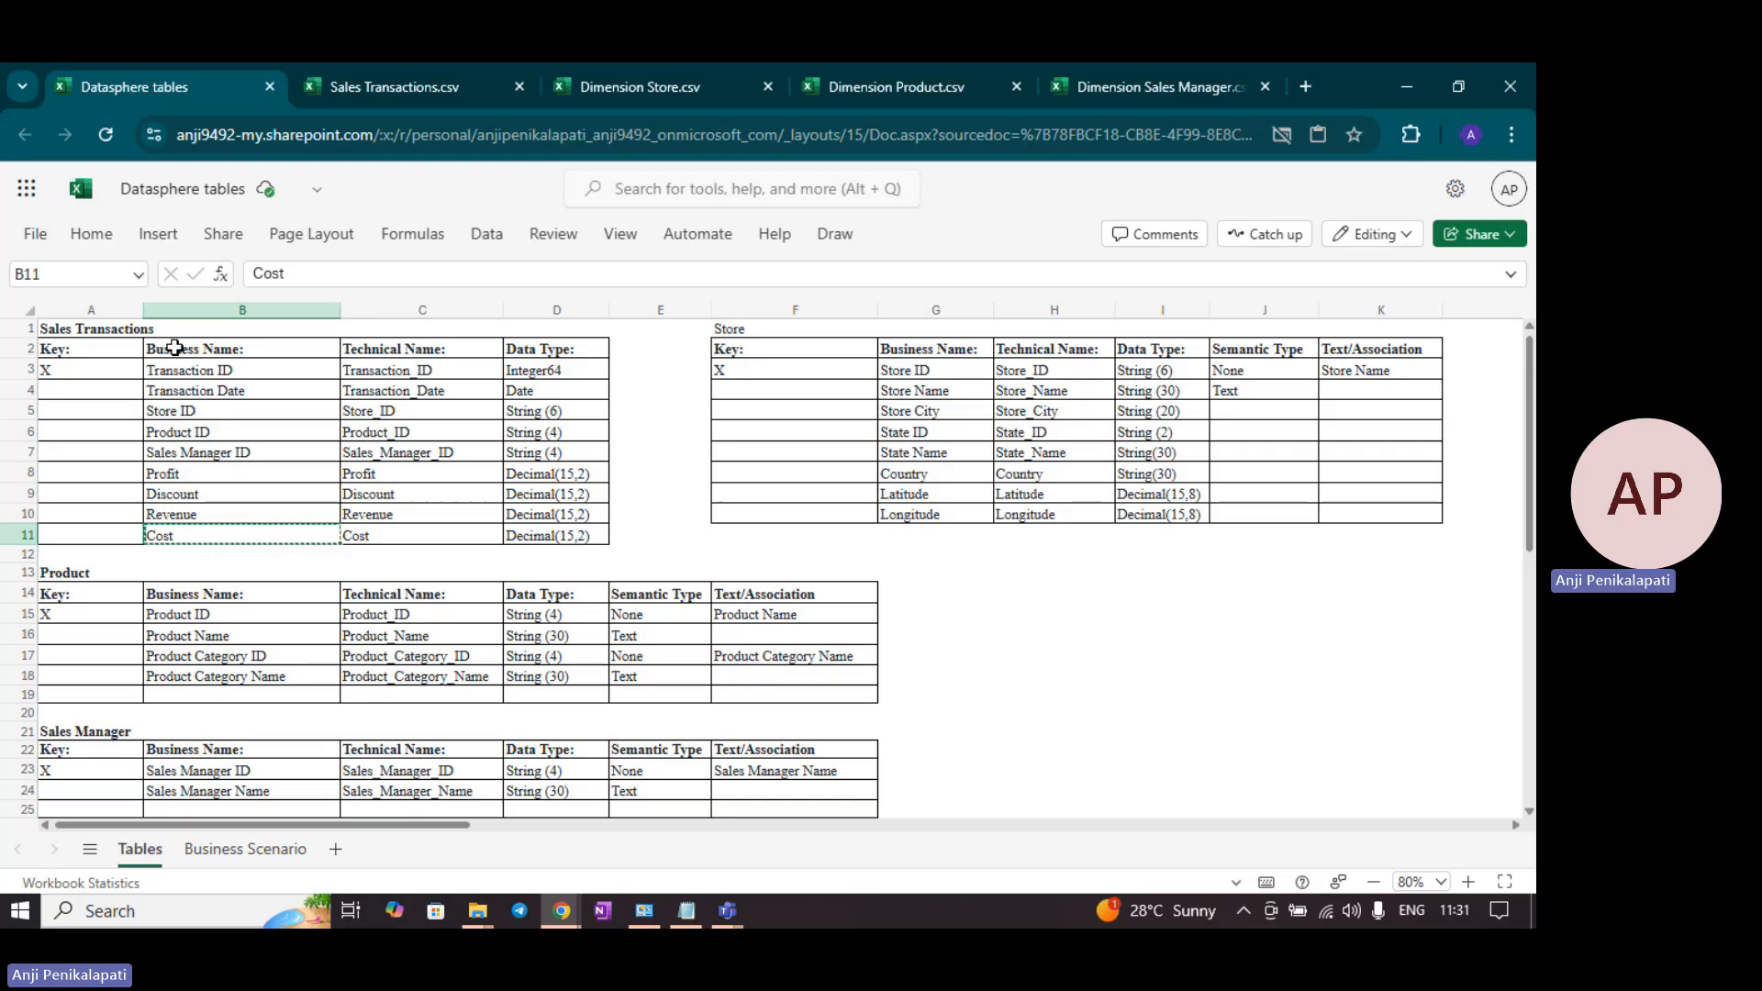
pyautogui.click(80, 329)
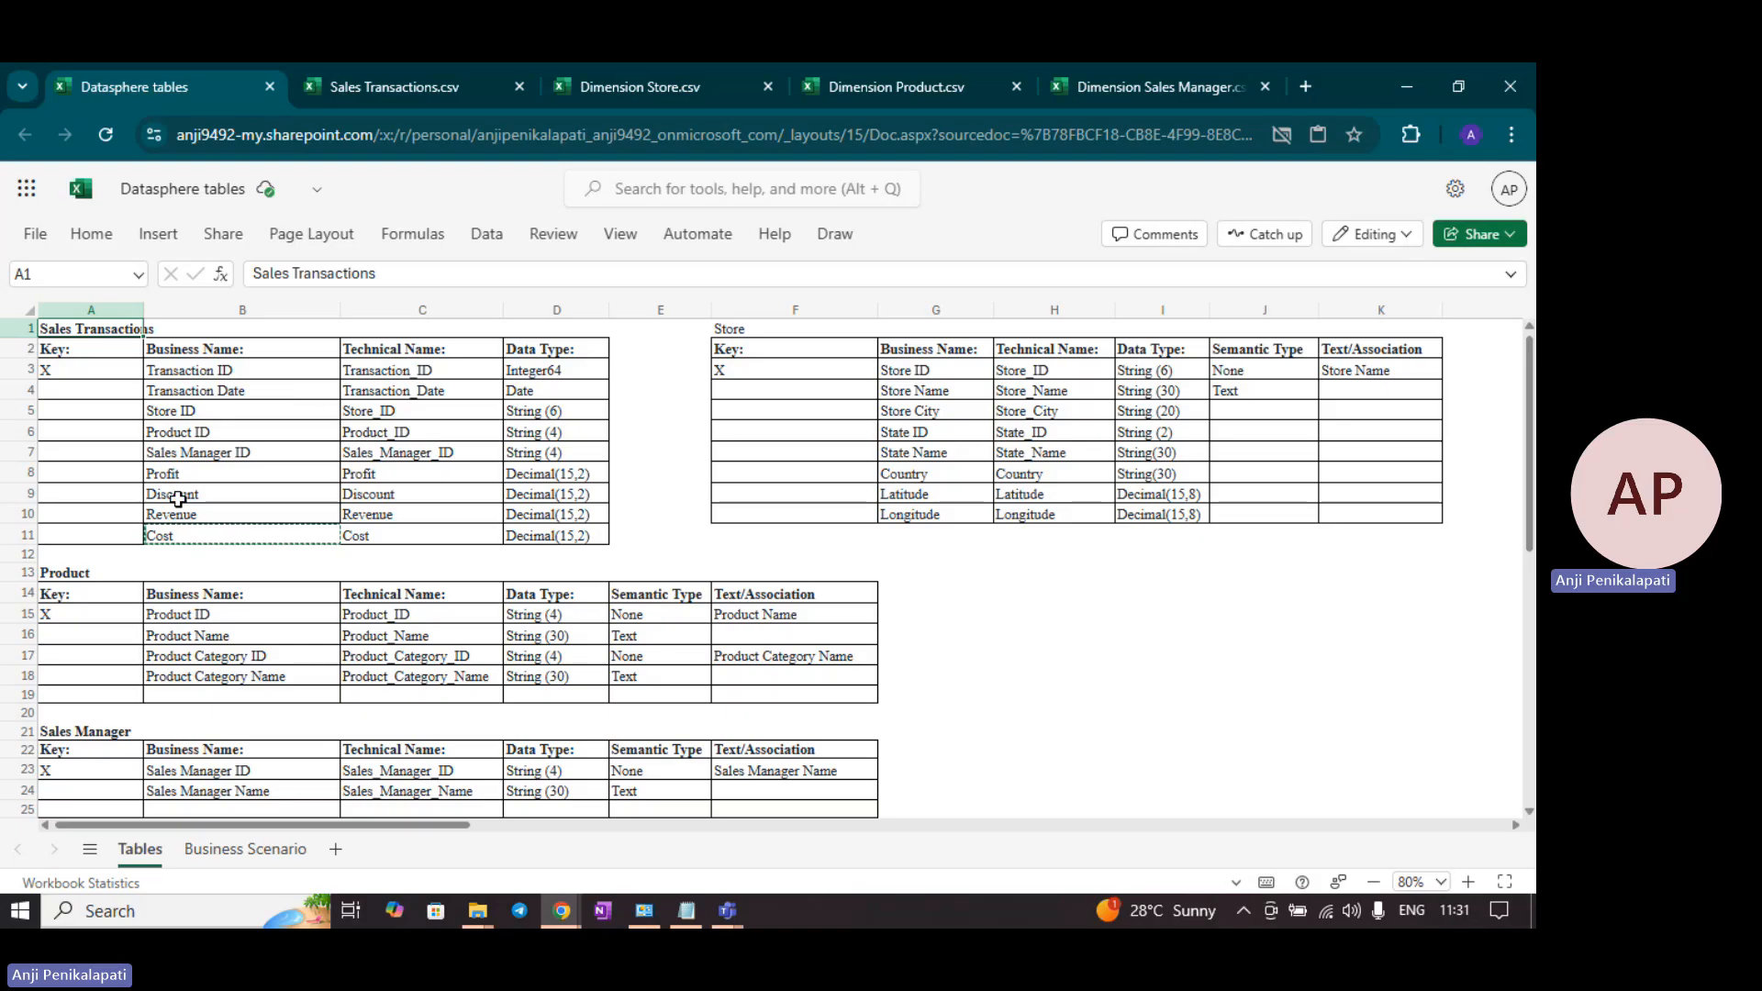
pyautogui.click(752, 326)
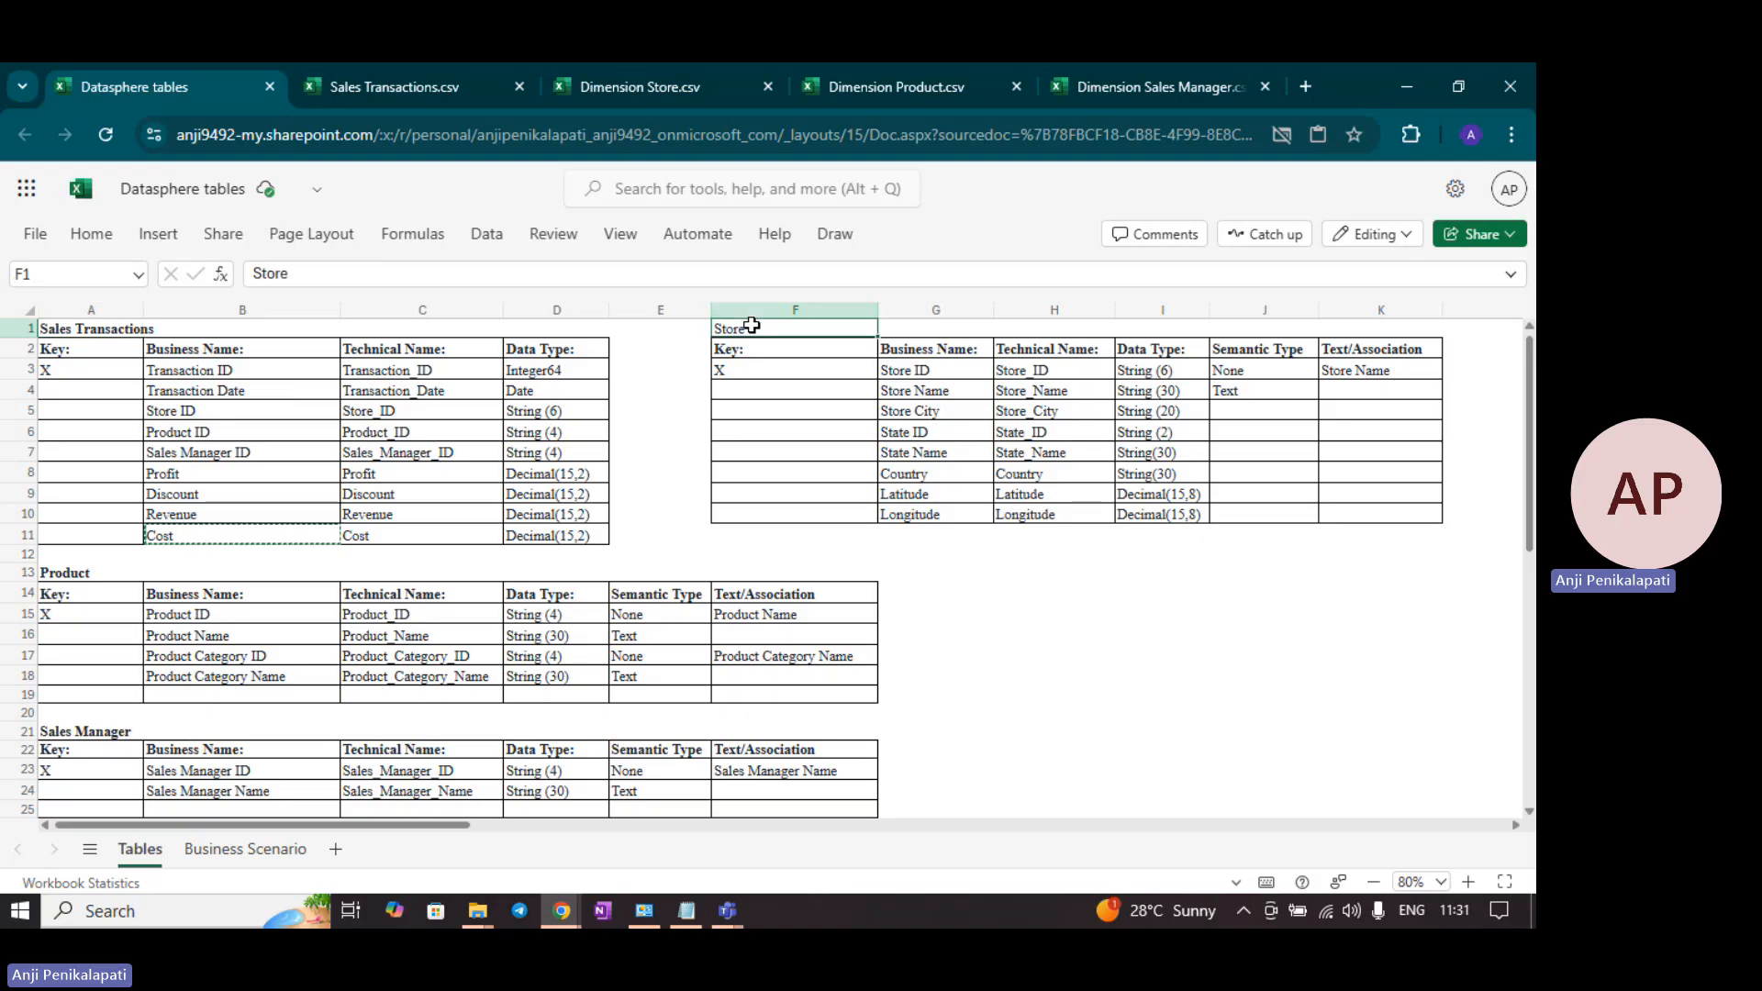
pyautogui.click(98, 570)
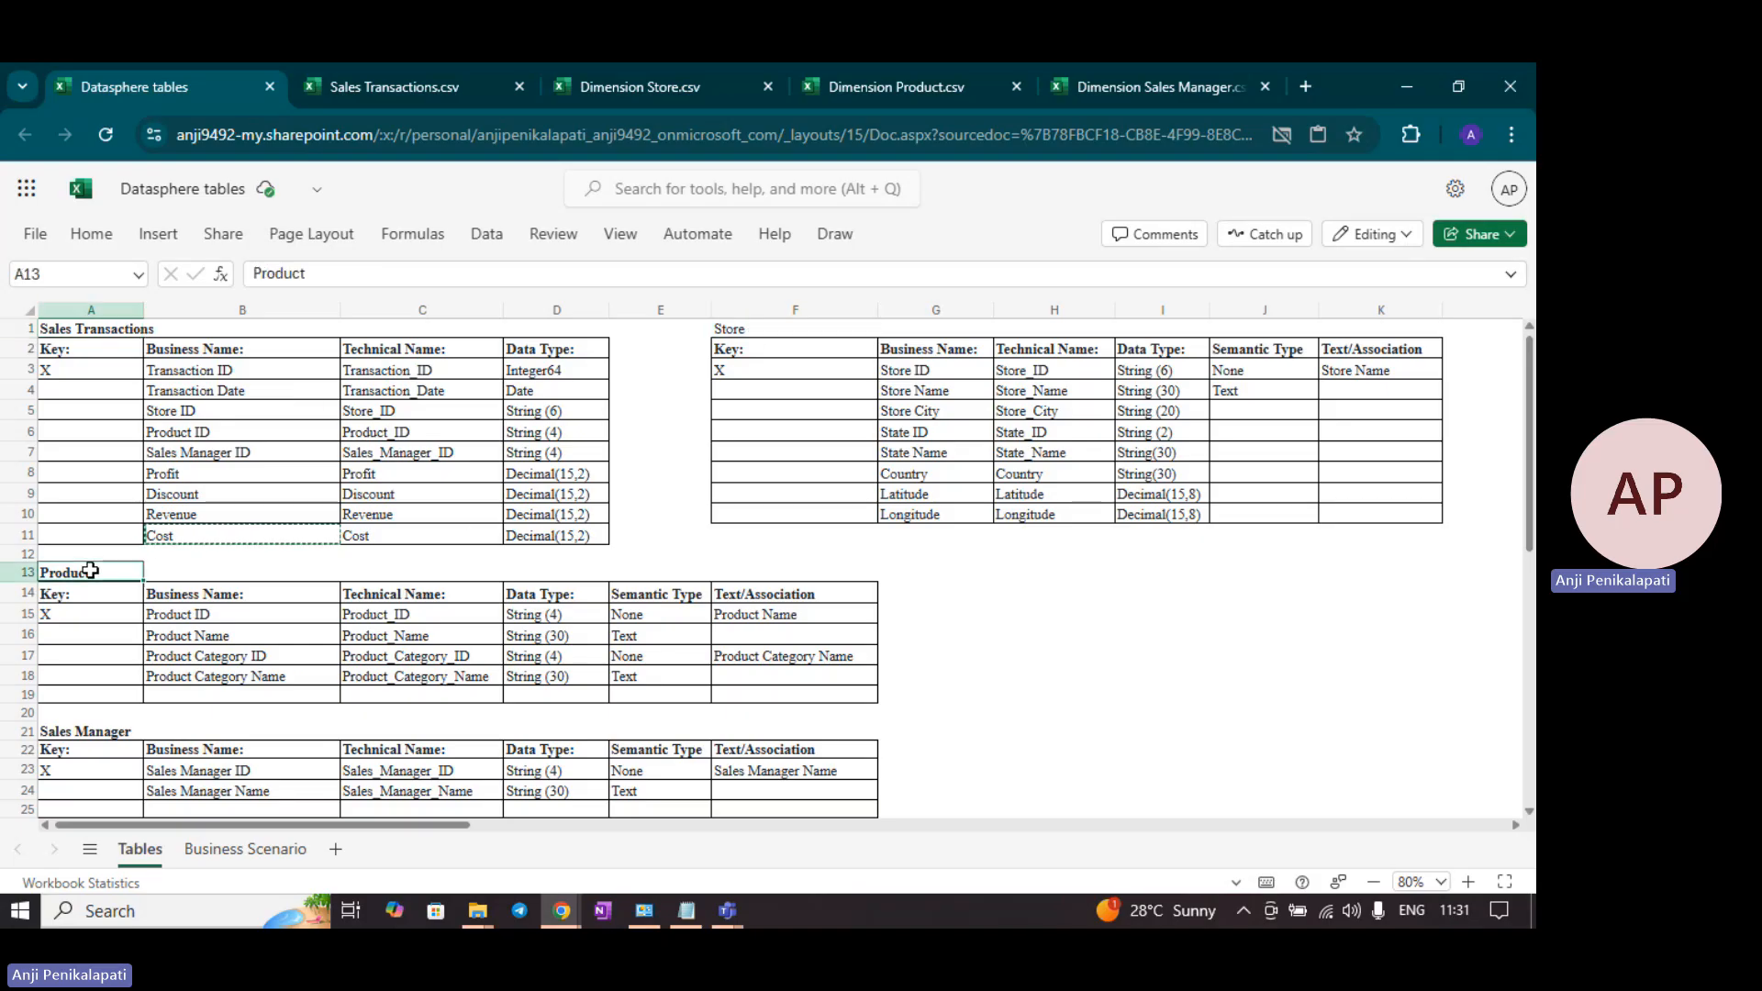
pyautogui.click(109, 734)
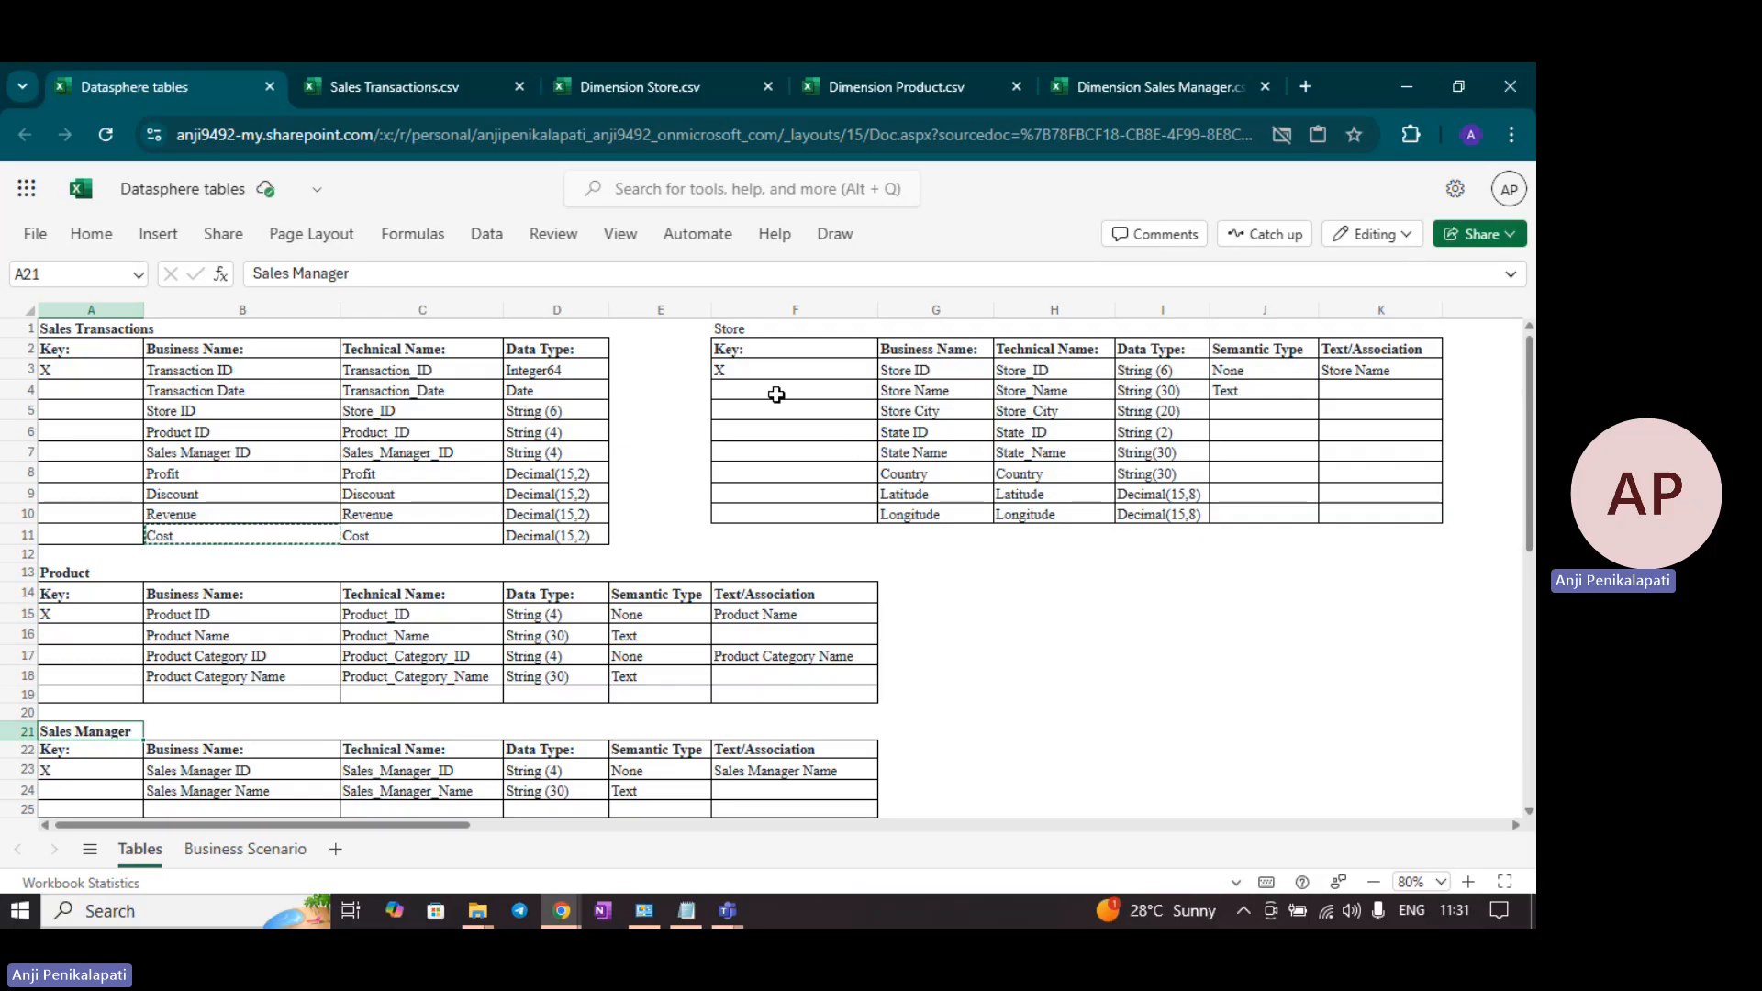
pyautogui.click(88, 330)
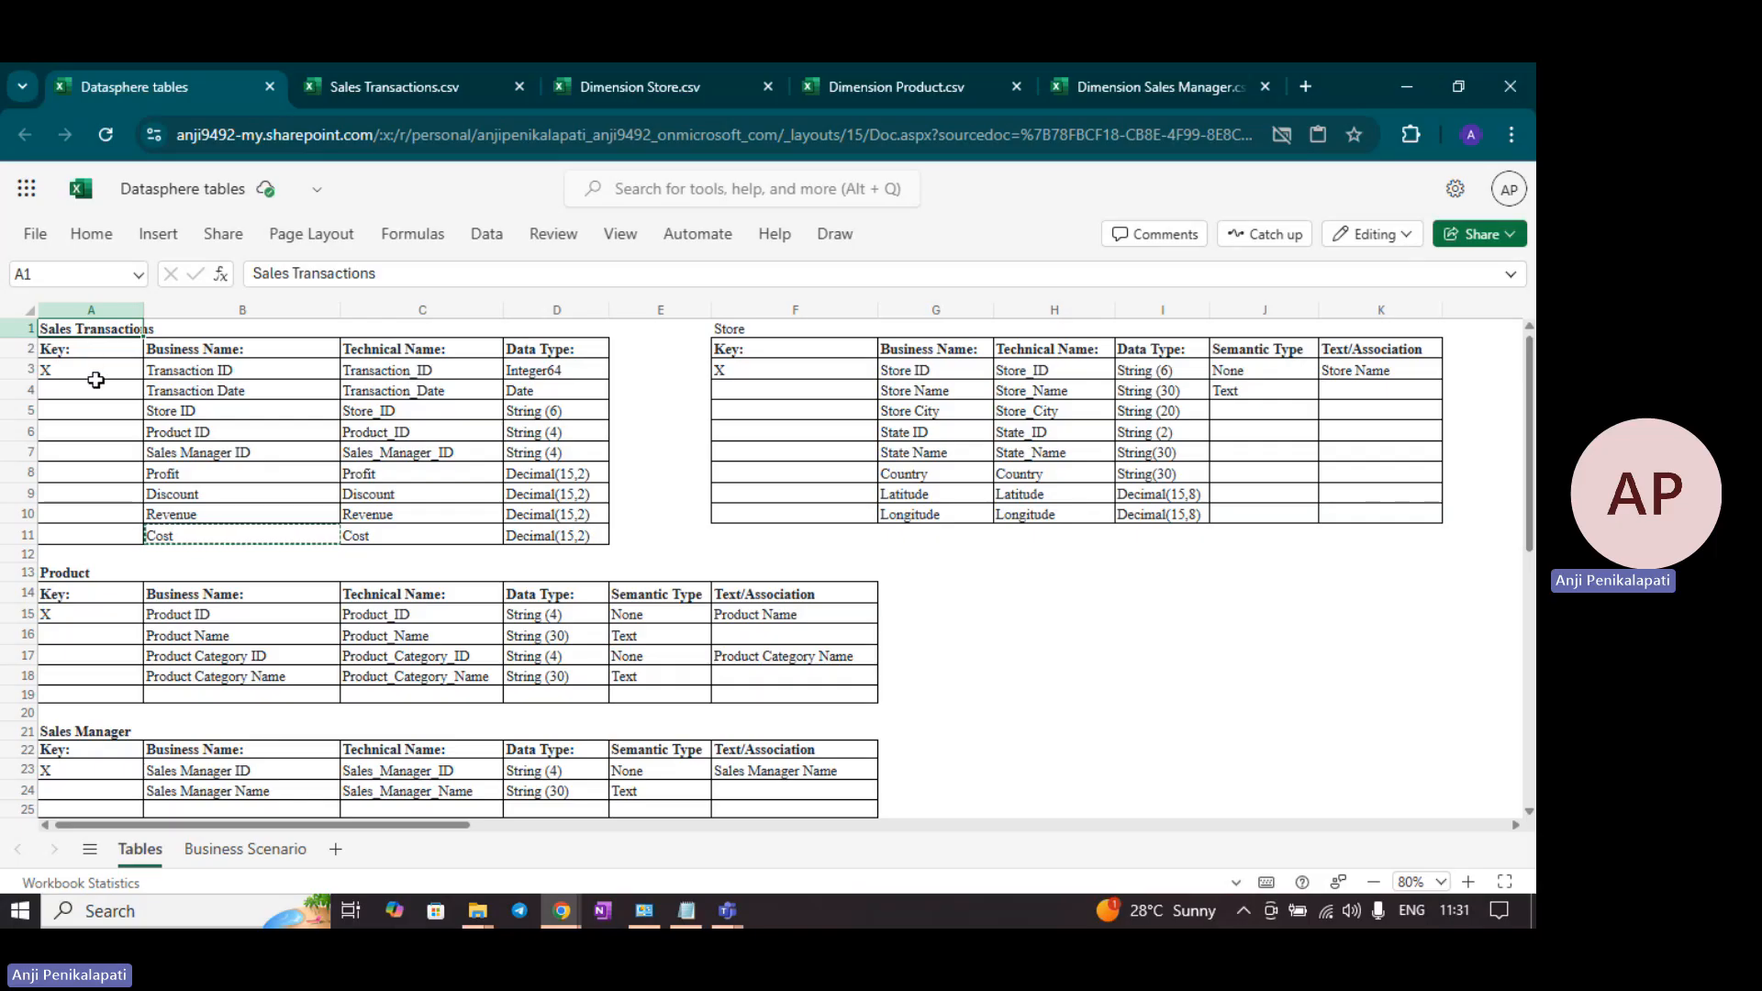
# Step: Look through the source data in the Sales Transactions, Dimension Store, Dimension Product and Dimension Sales Manager CSV files
pyautogui.click(378, 90)
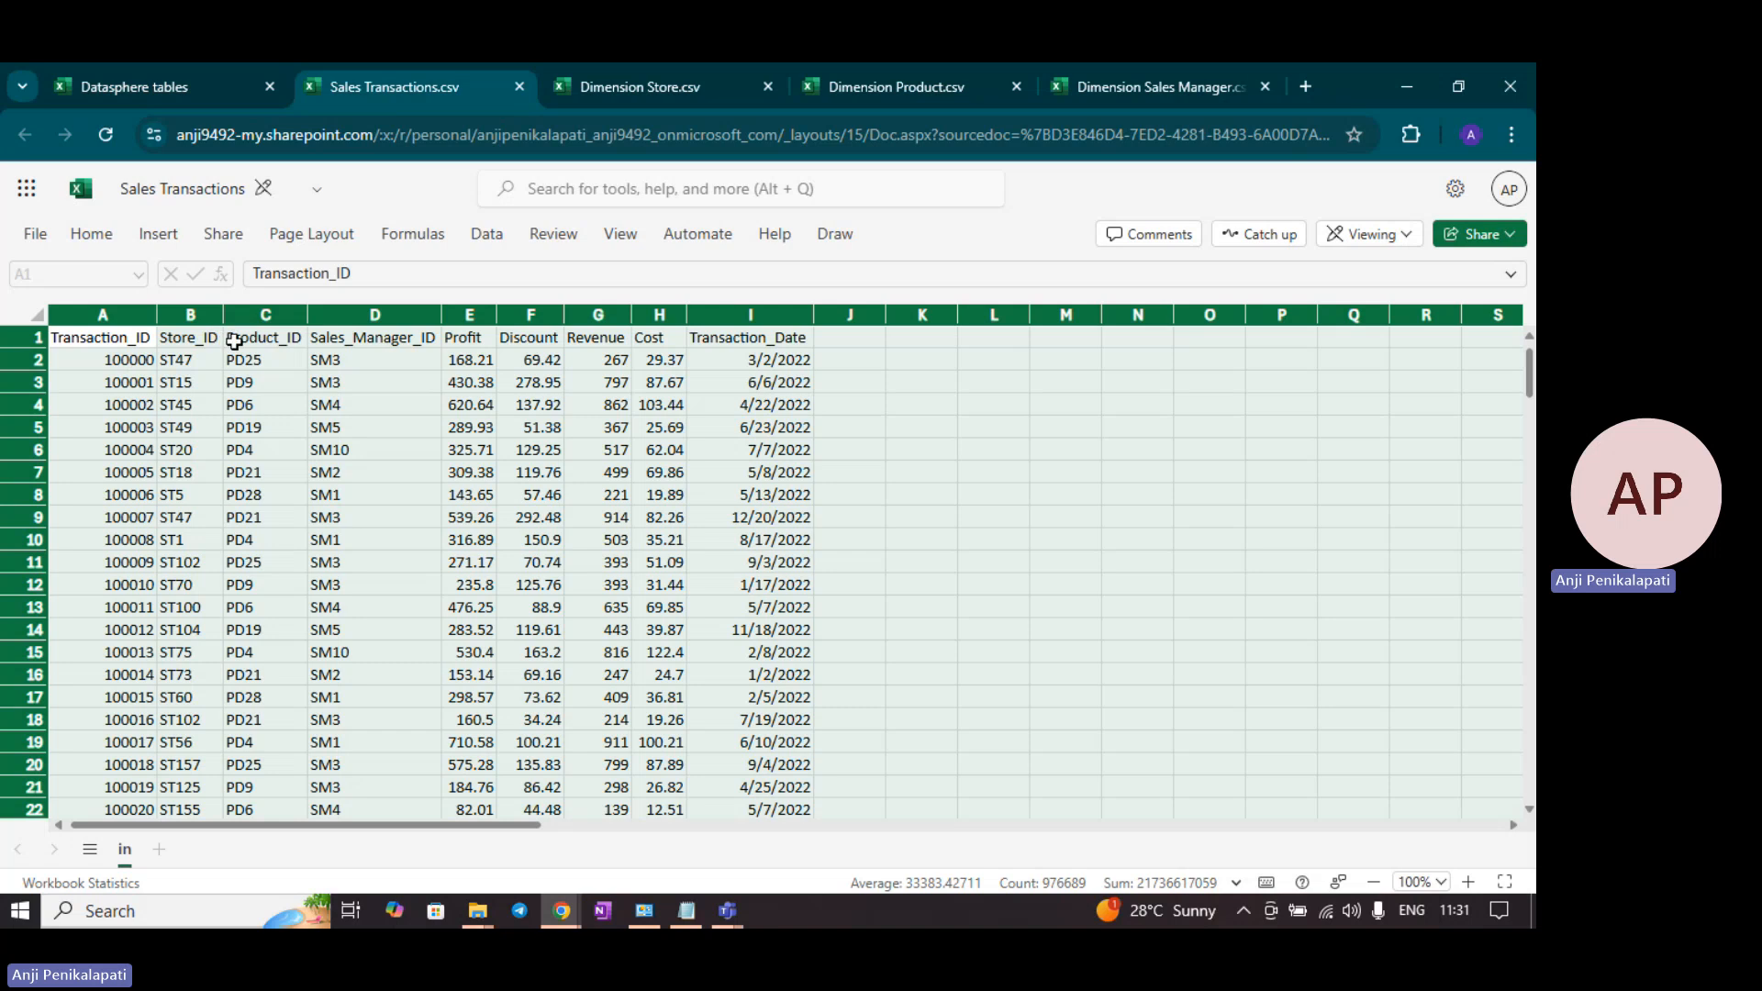
pyautogui.scroll(-13, 548, 474)
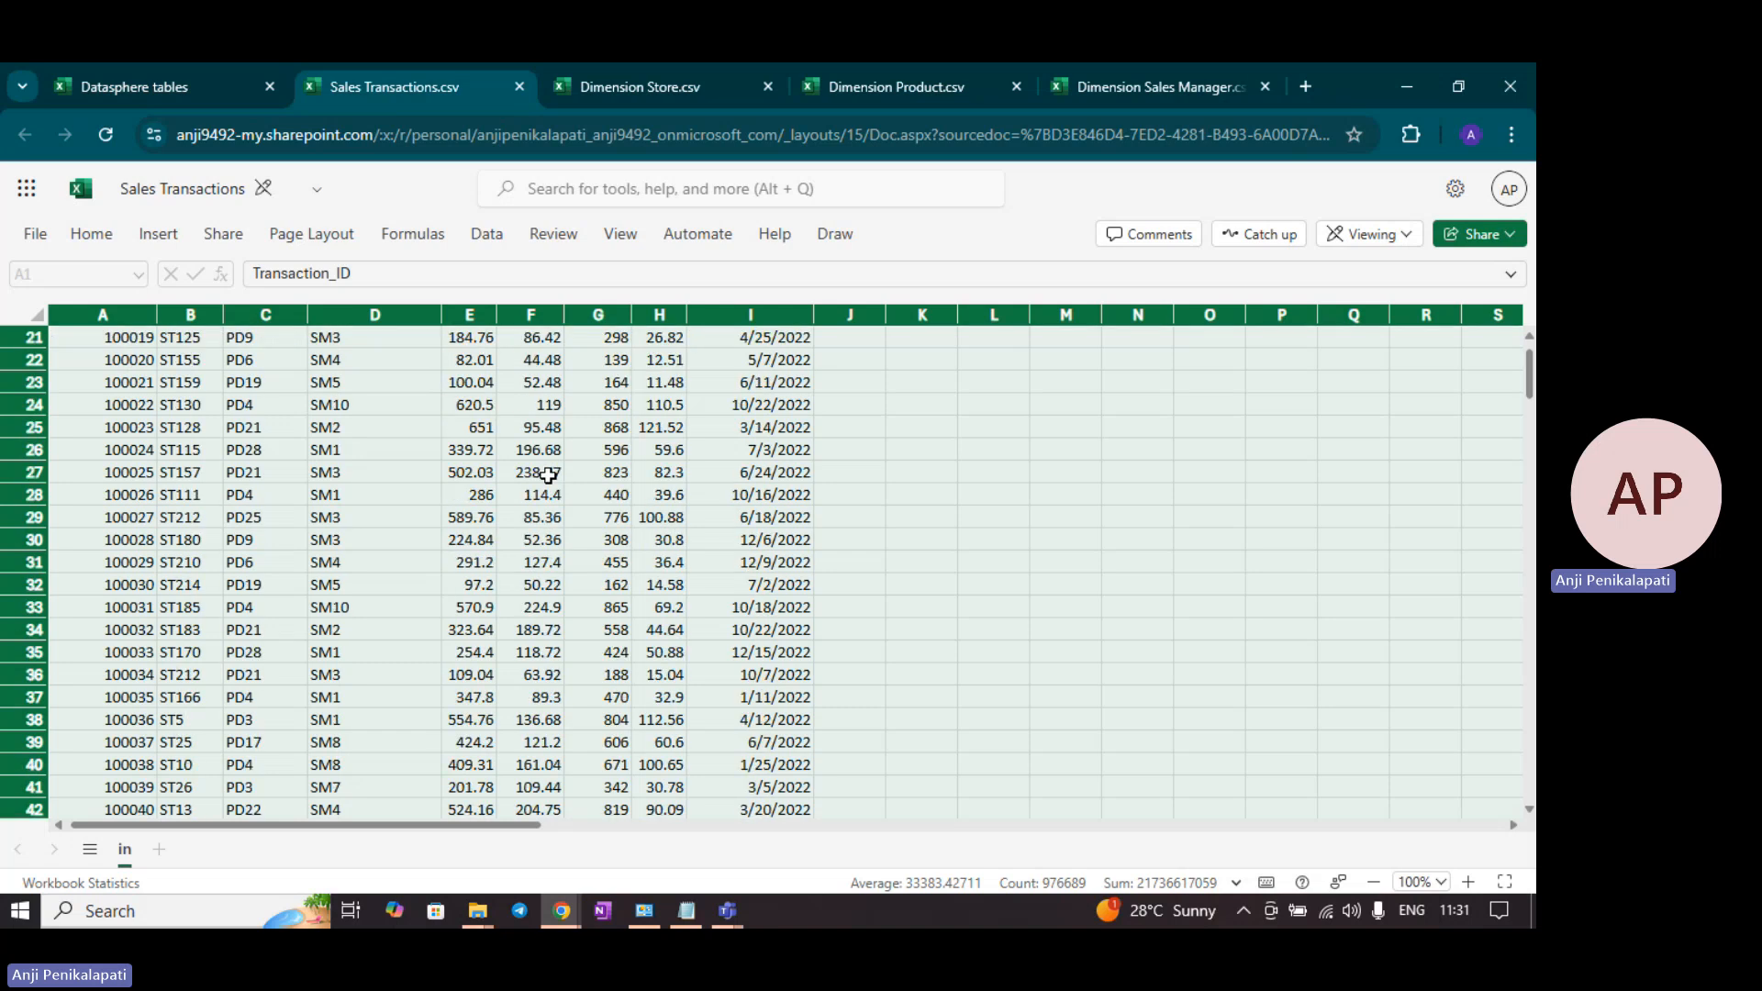
pyautogui.scroll(13, 548, 474)
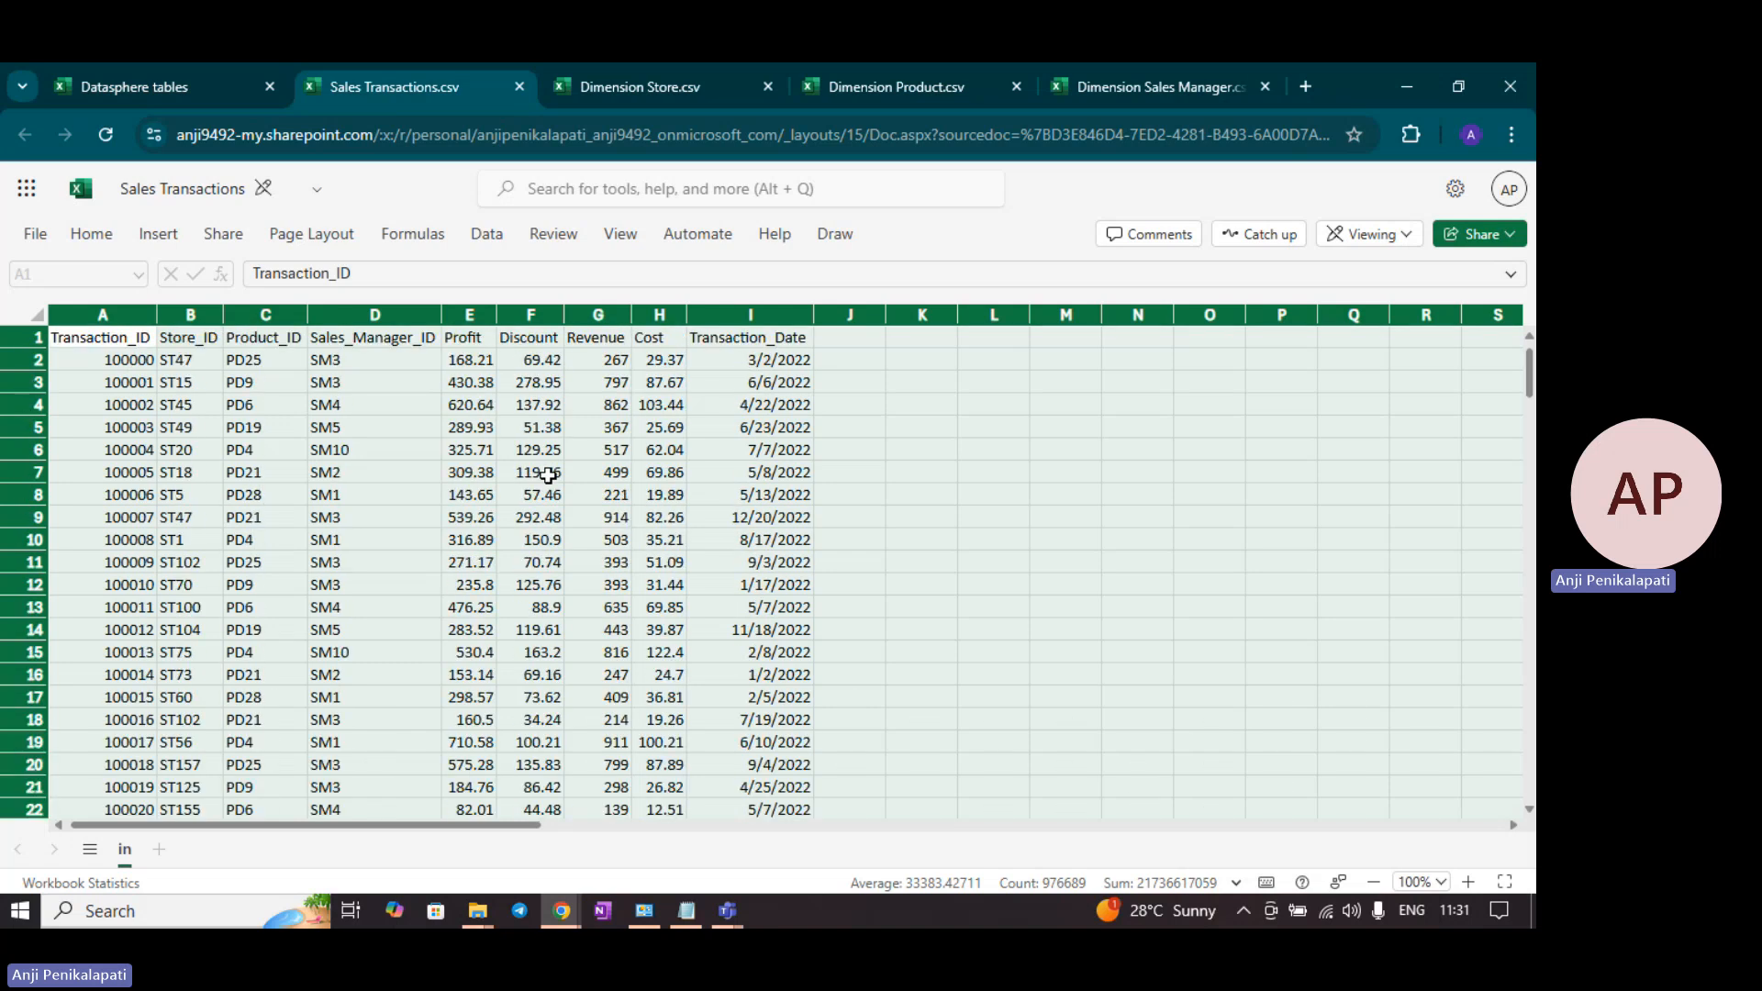
pyautogui.click(584, 86)
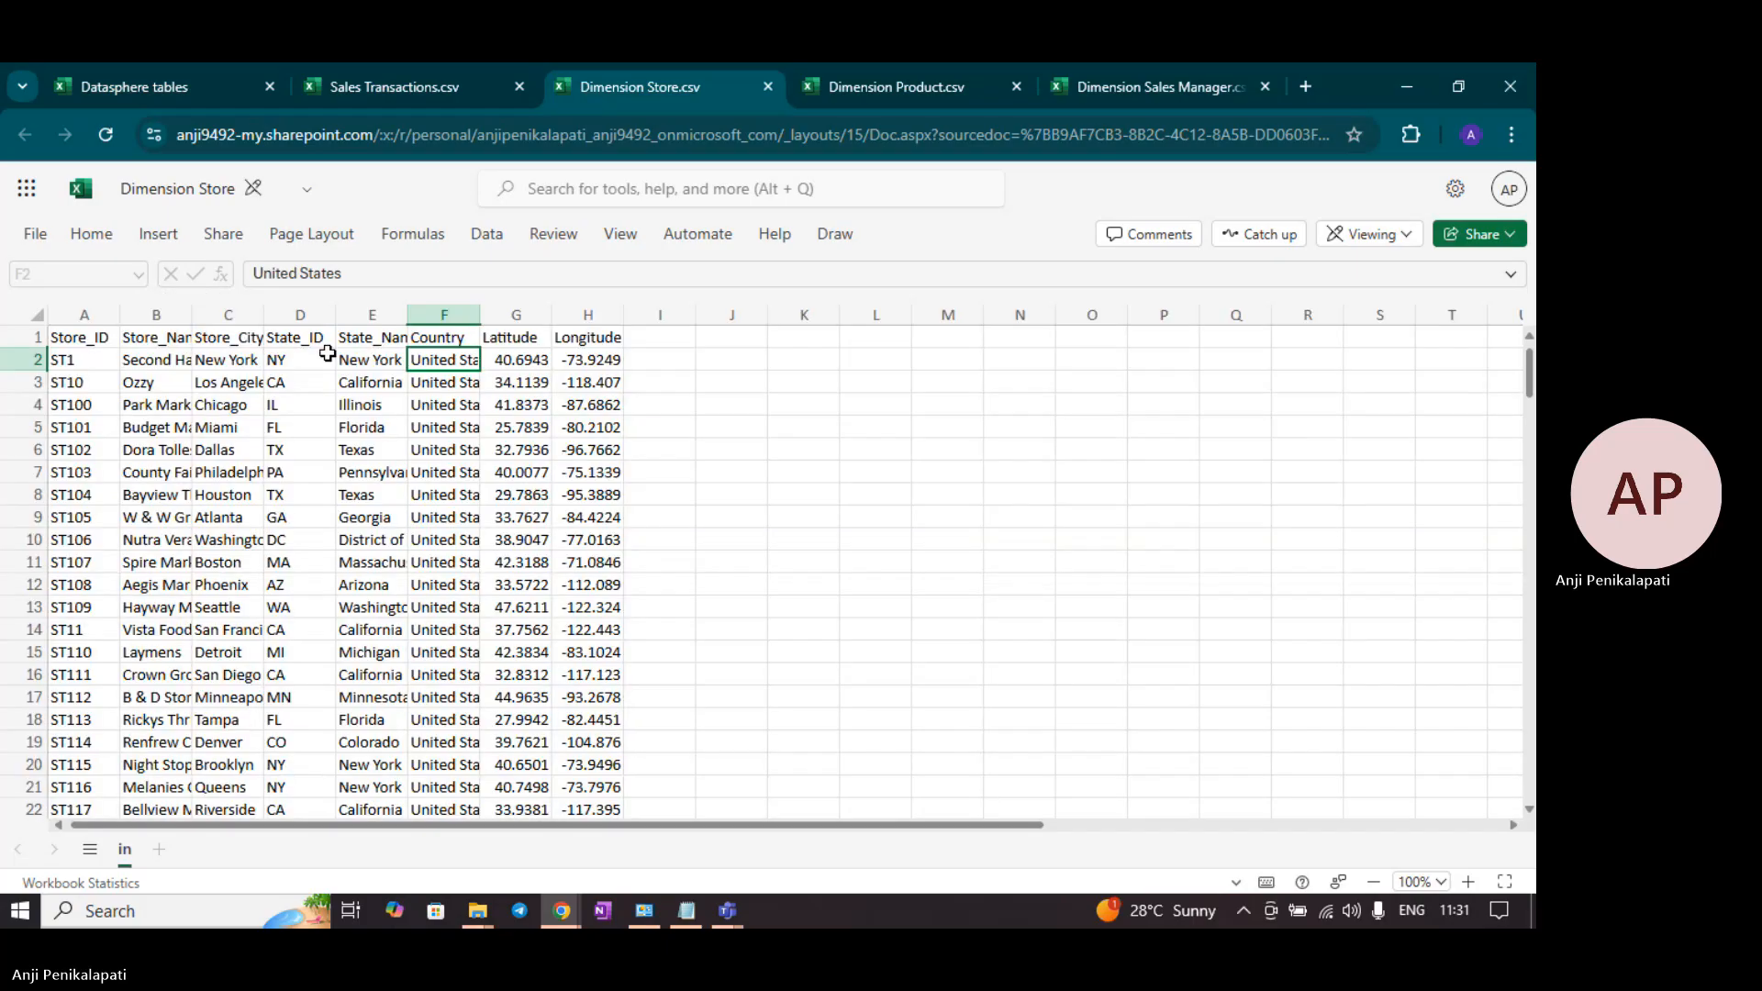
pyautogui.click(951, 86)
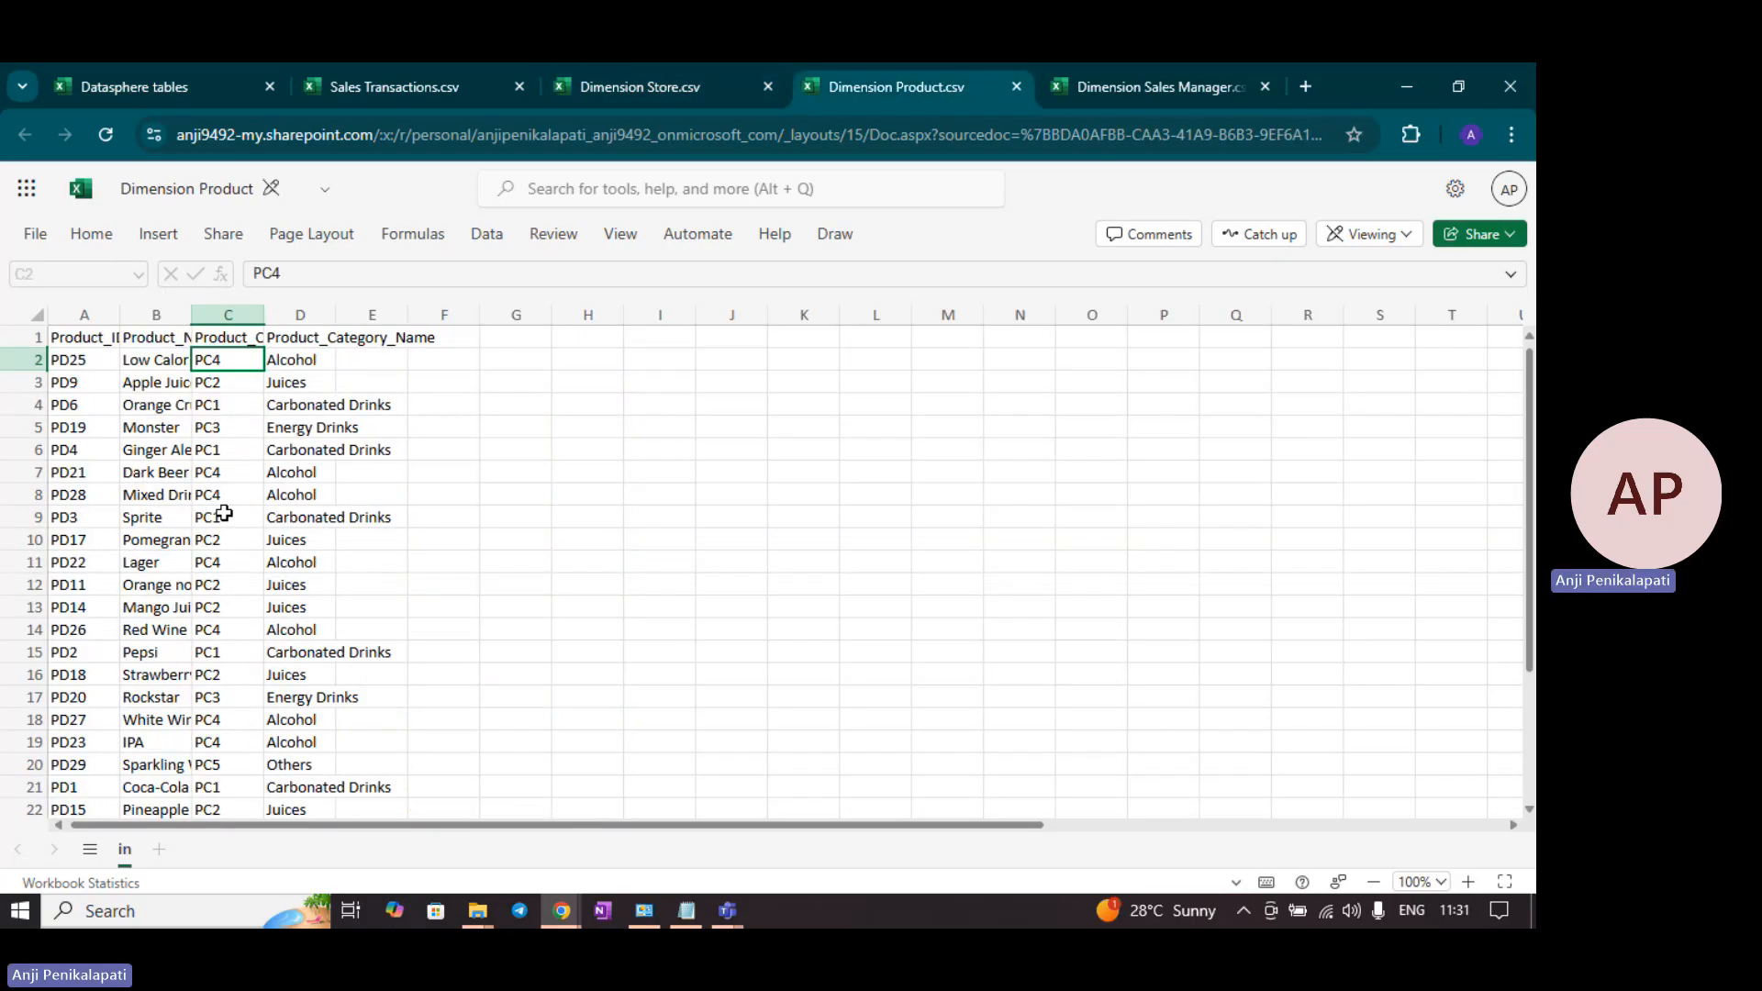
pyautogui.click(1140, 86)
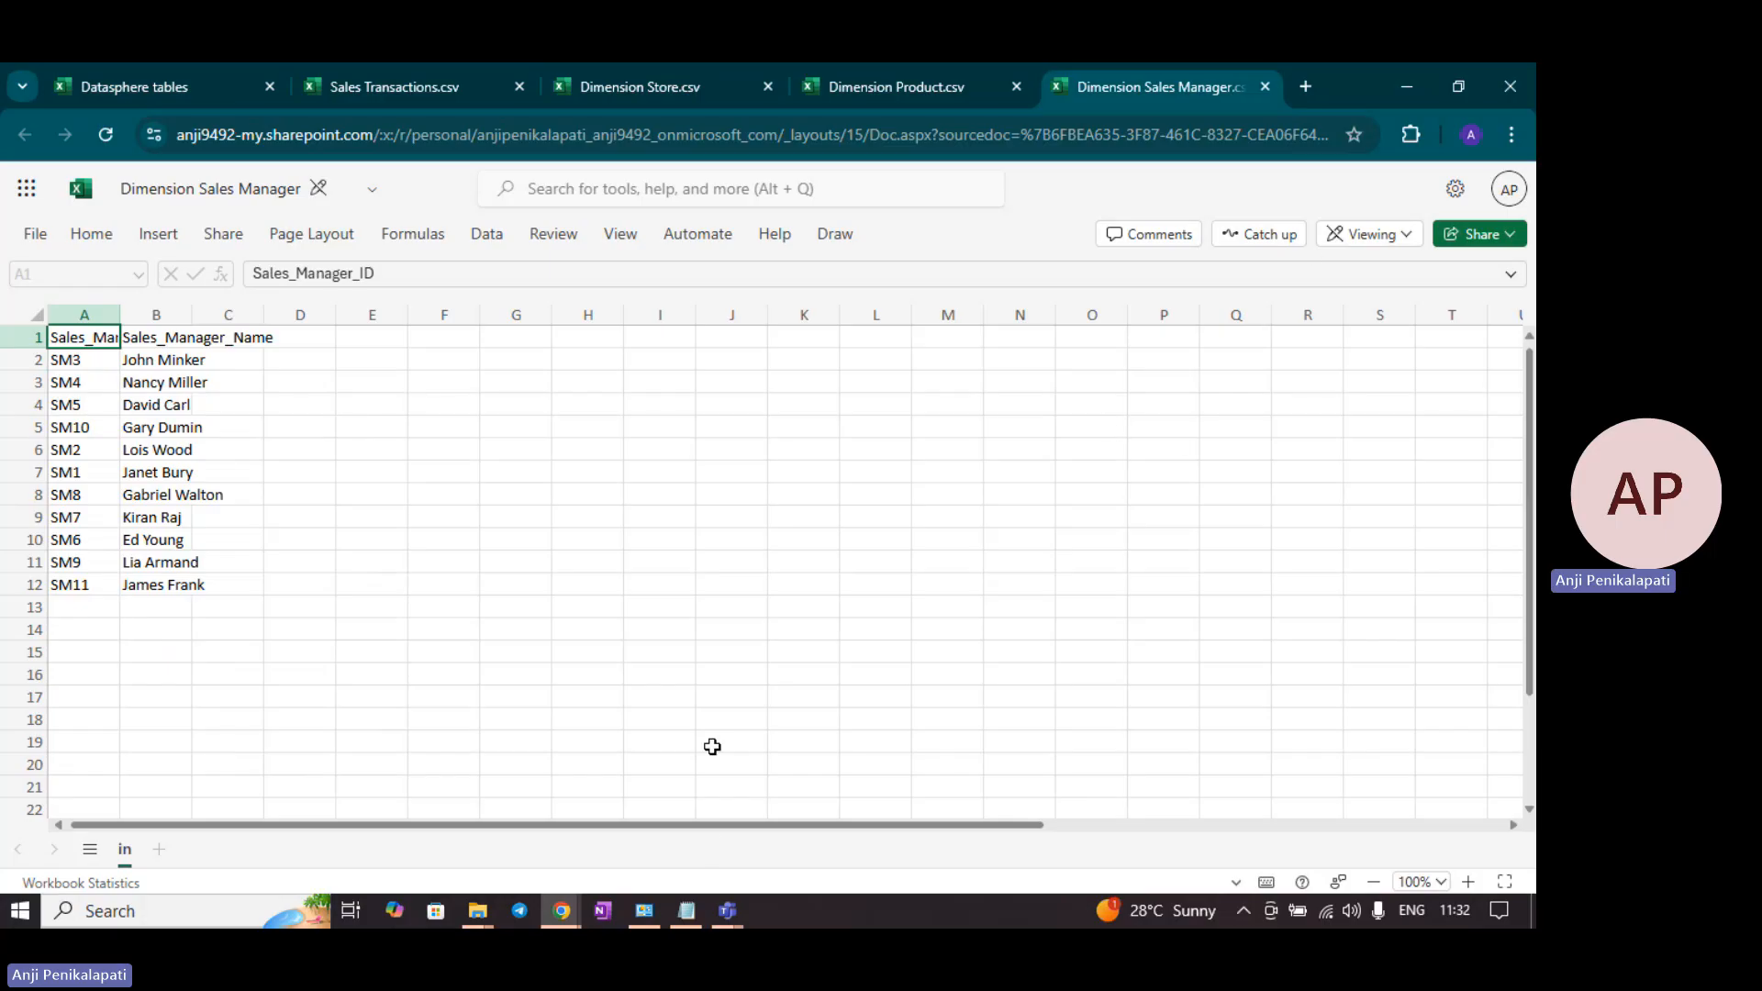
# Step: Switch to SAP Datasphere and create a new local table in the Data Builder's Datasphere > Tables folder
pyautogui.moveTo(562, 910)
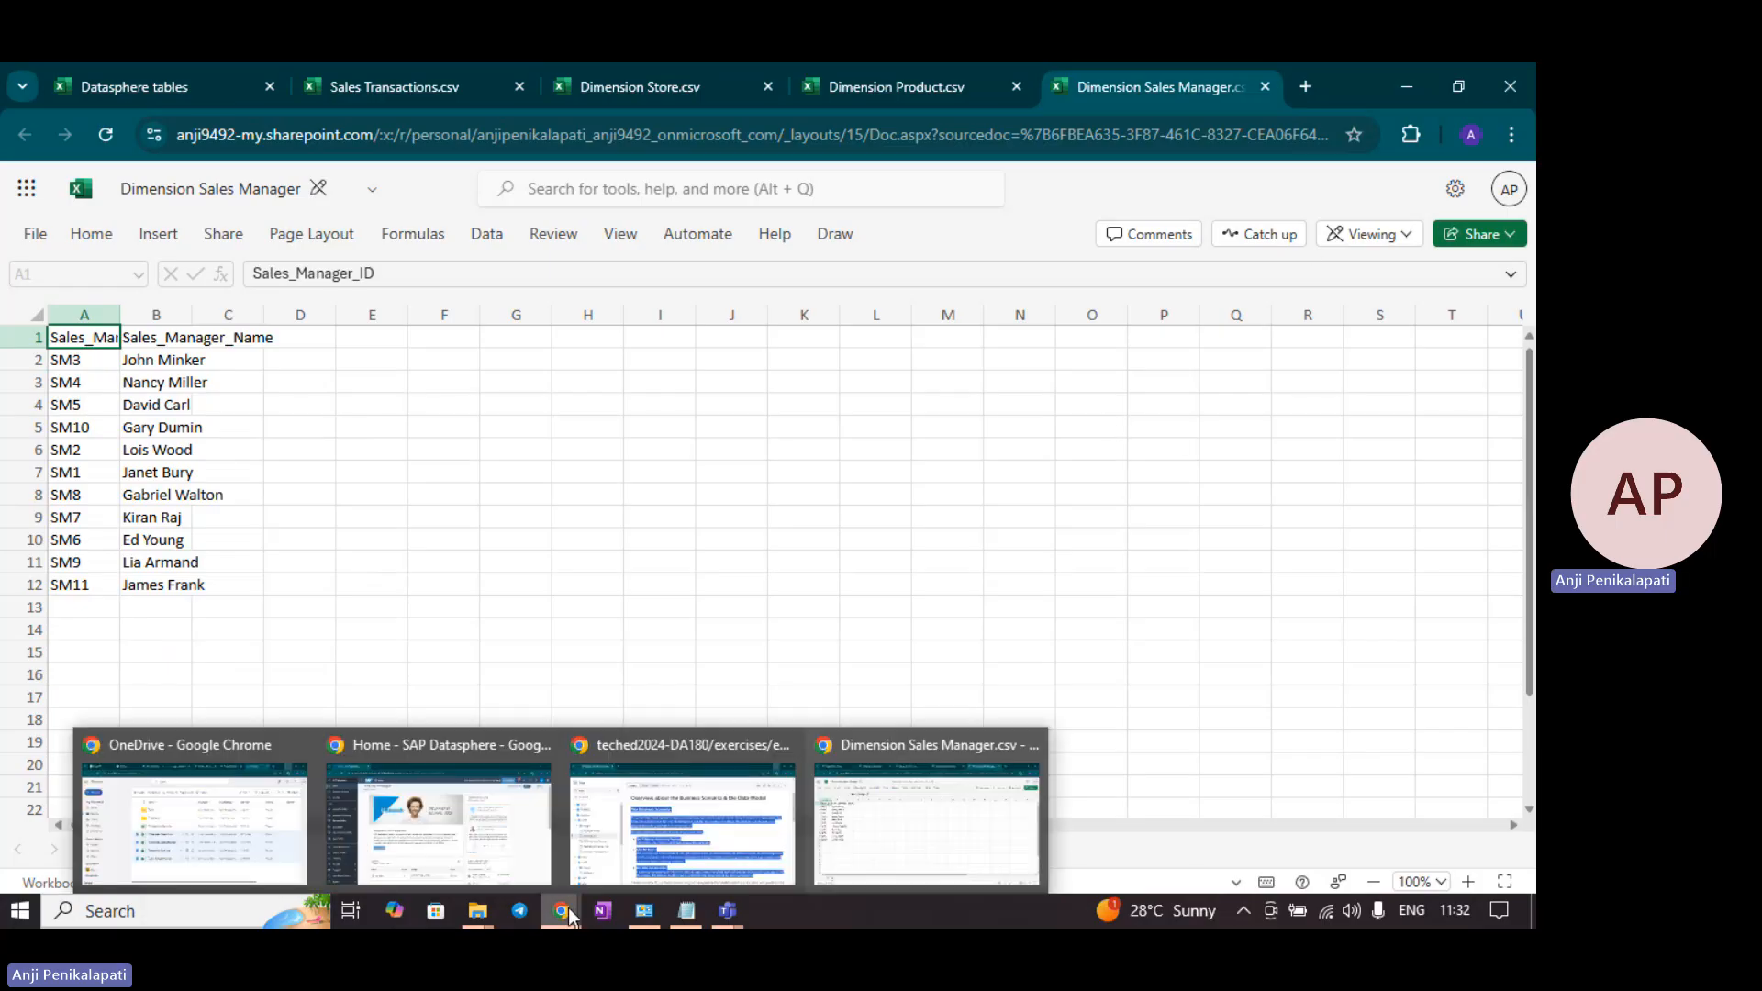
pyautogui.click(528, 849)
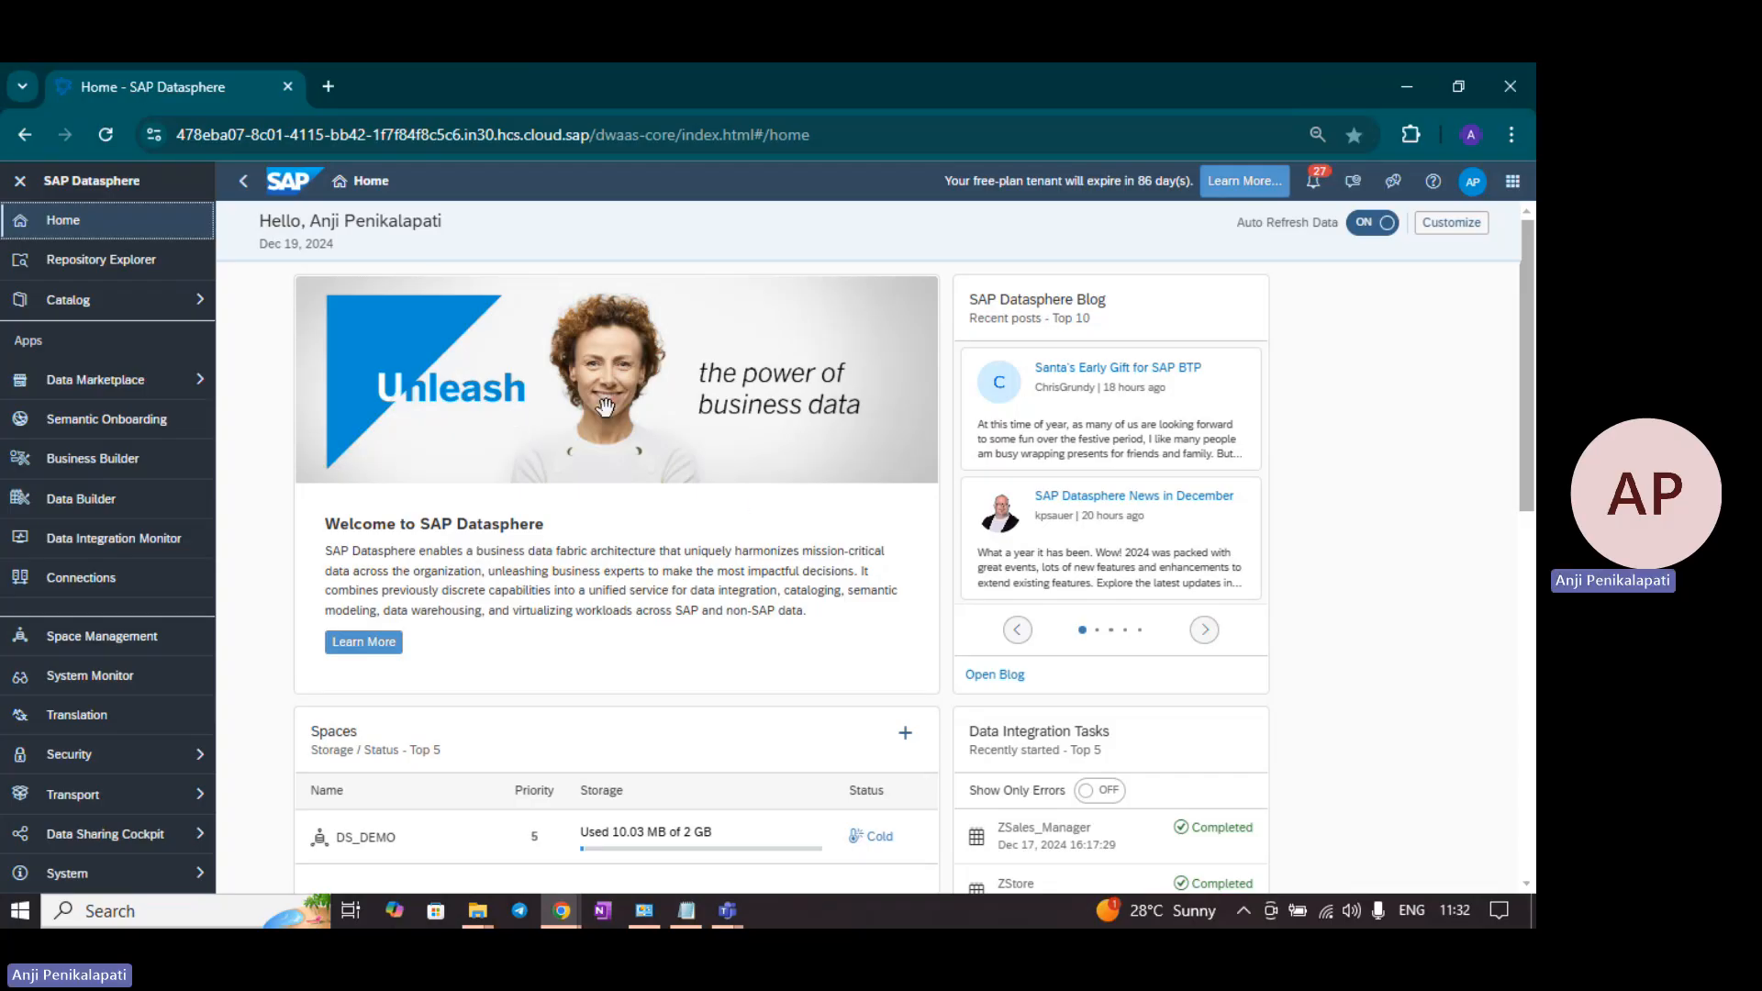
pyautogui.click(80, 507)
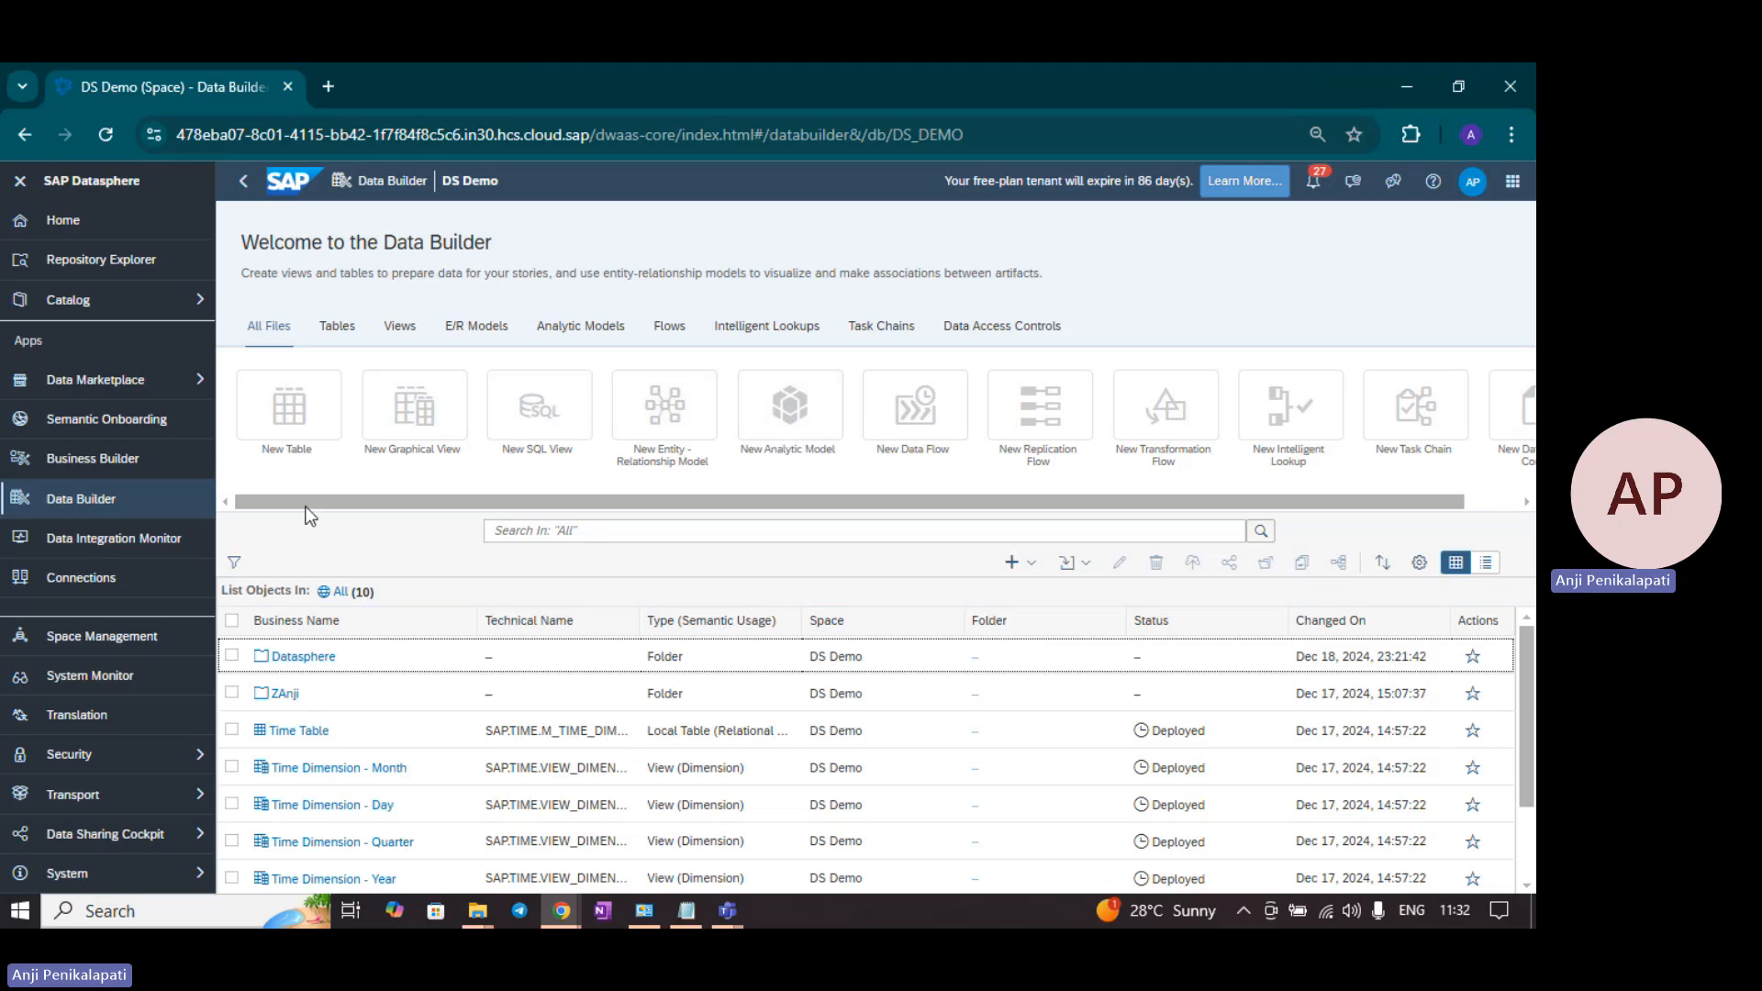
pyautogui.click(306, 657)
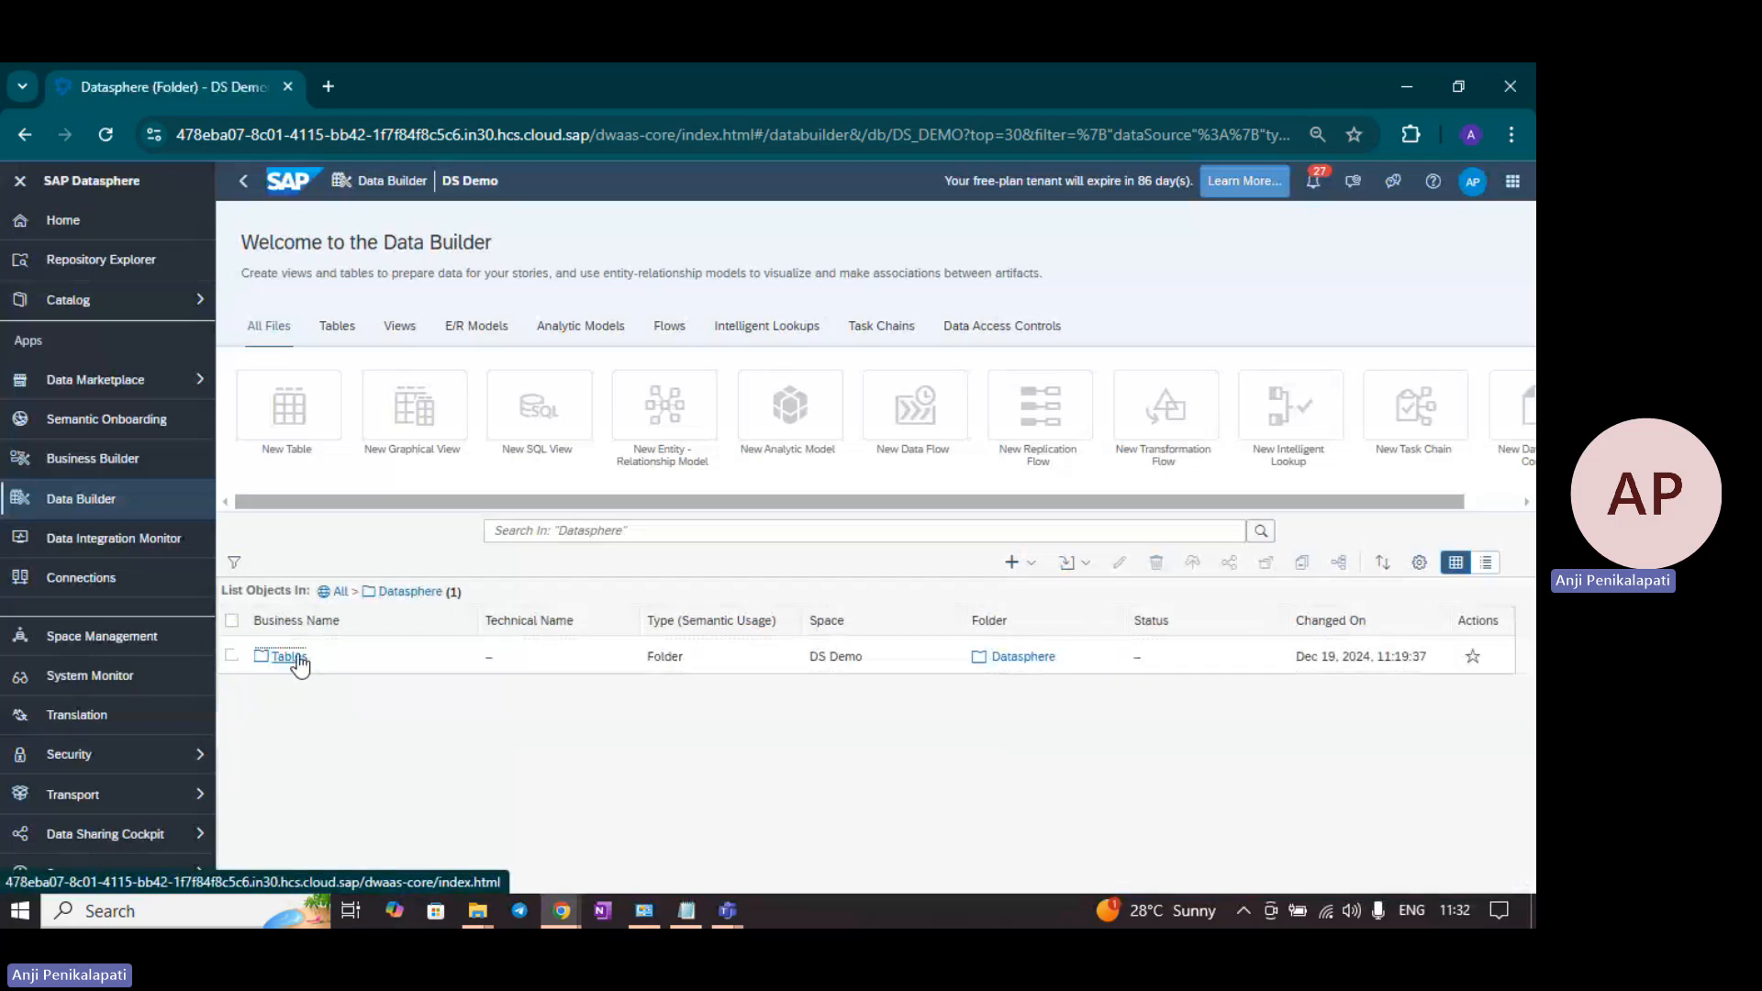
pyautogui.click(298, 655)
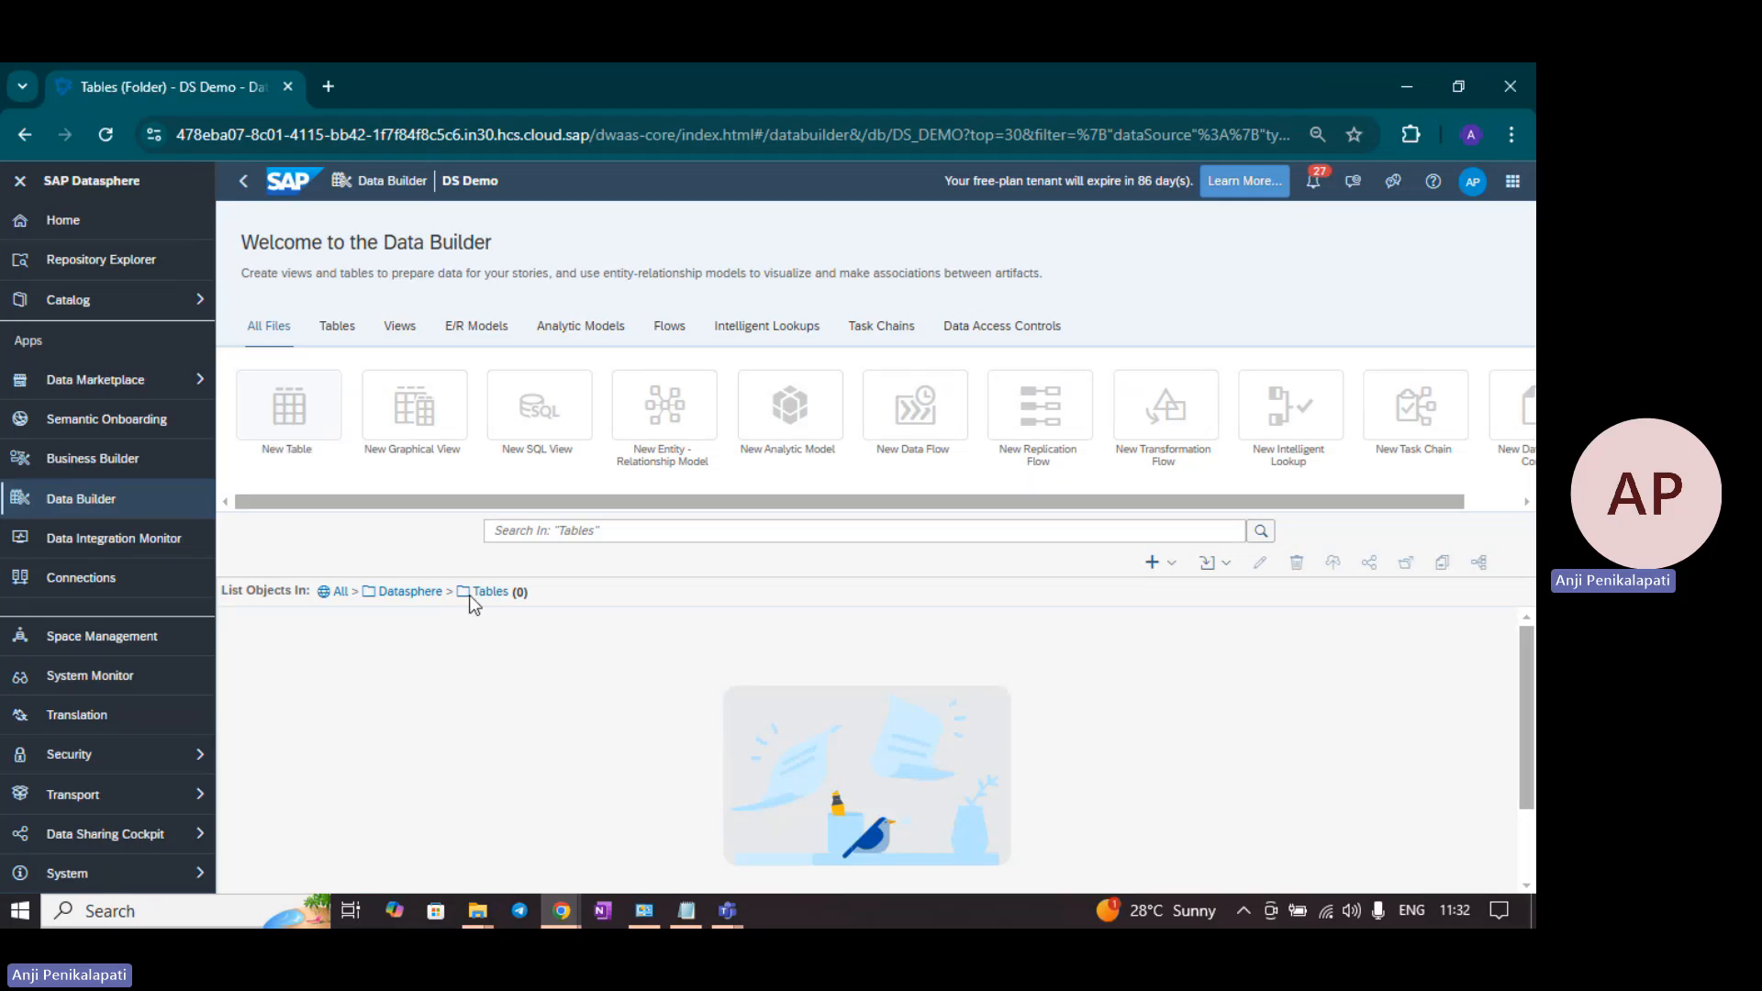
pyautogui.click(1158, 563)
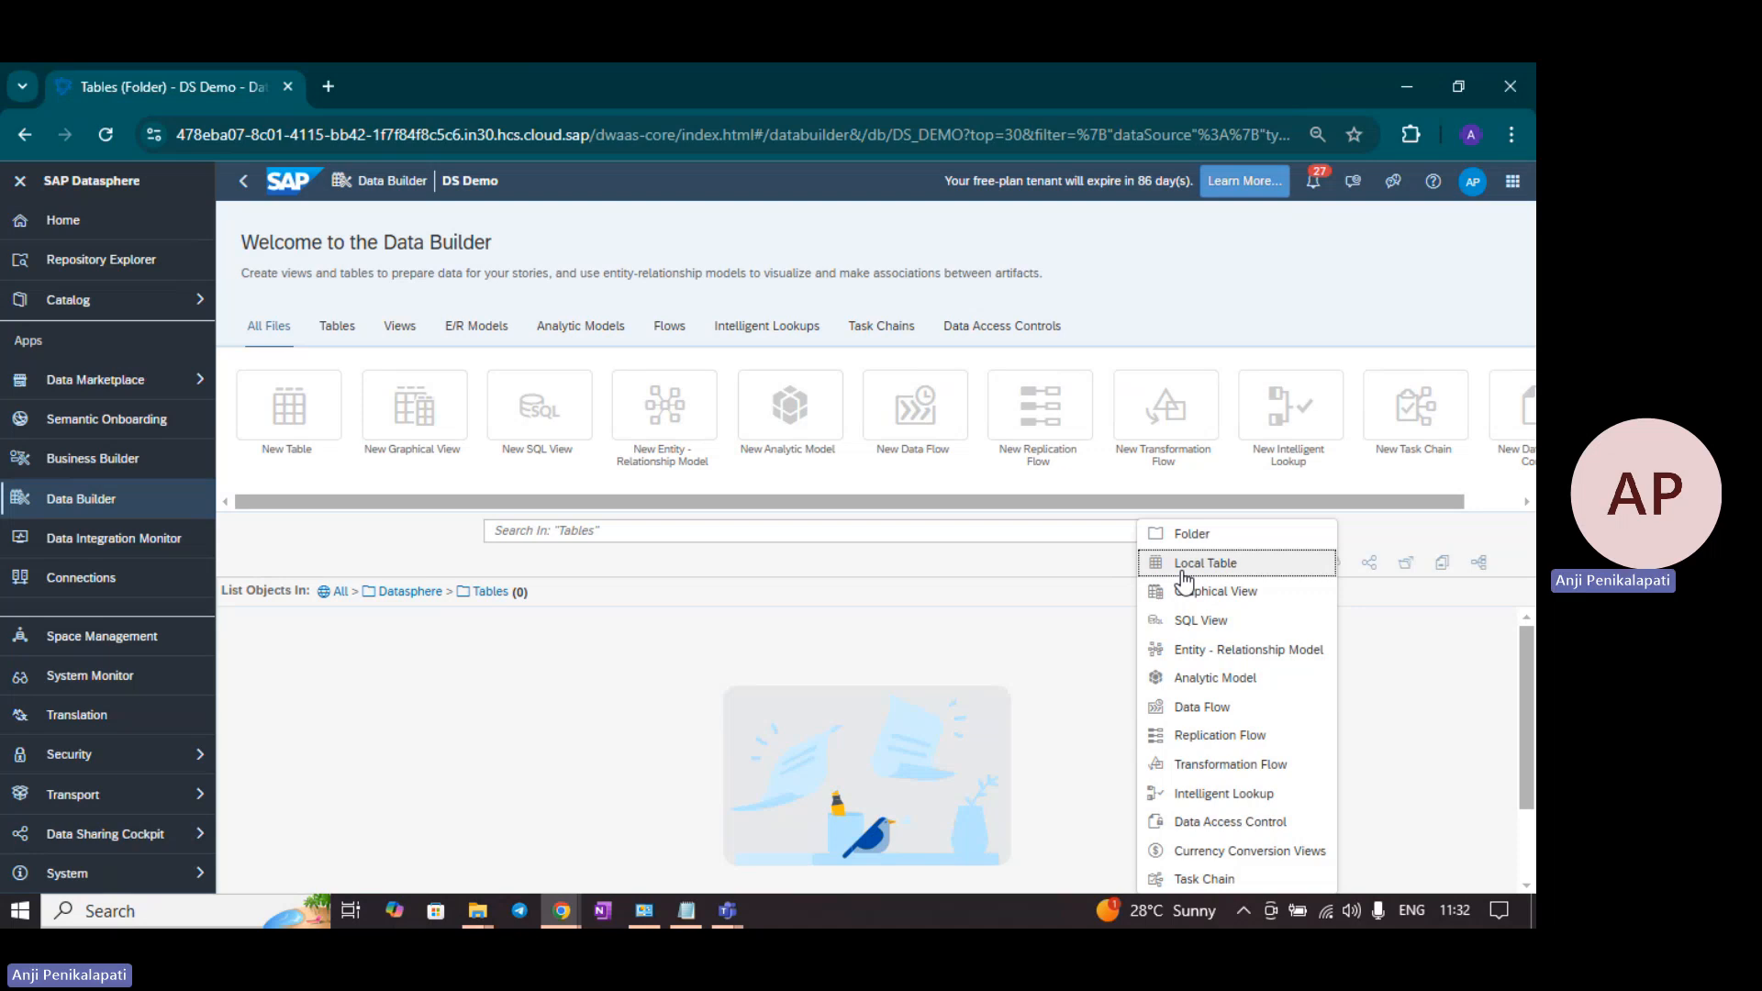
pyautogui.click(1196, 573)
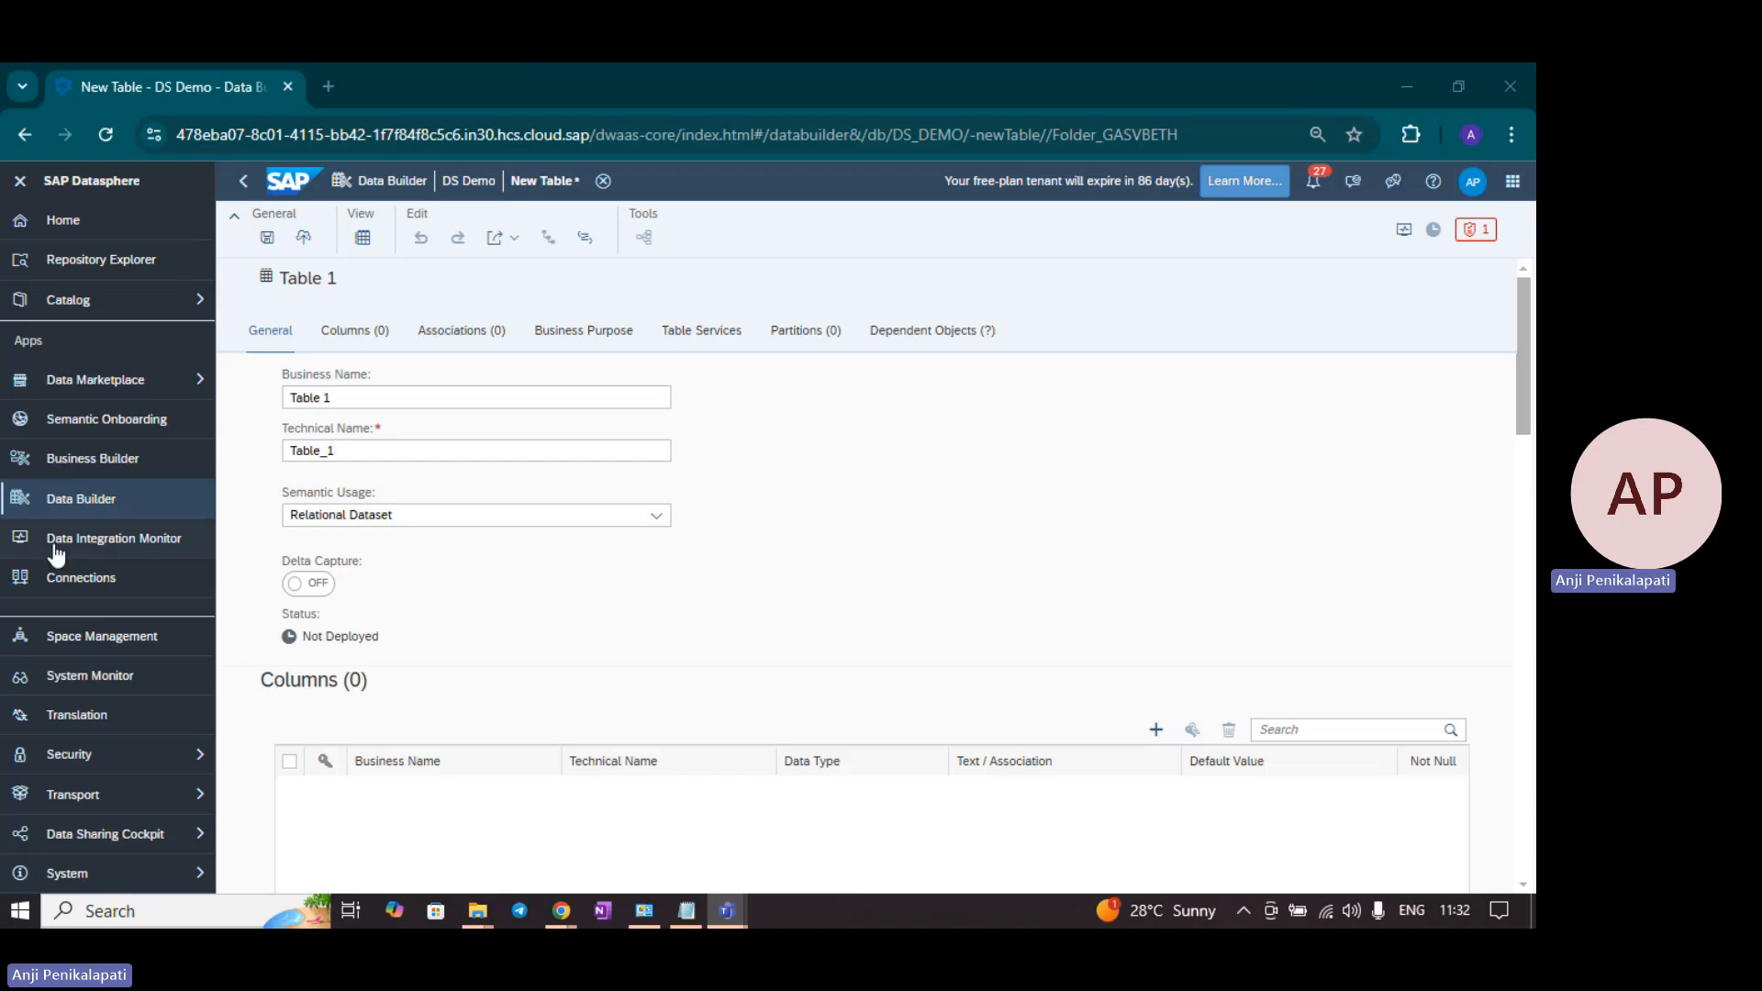
# Step: Copy the Sales Transactions heading from the Datasphere tables workbook into the new table's business name, keeping Relational Dataset as semantic usage
pyautogui.click(334, 395)
pyautogui.hotkey('alt', 'Tab')
pyautogui.hotkey('alt', 'Tab')
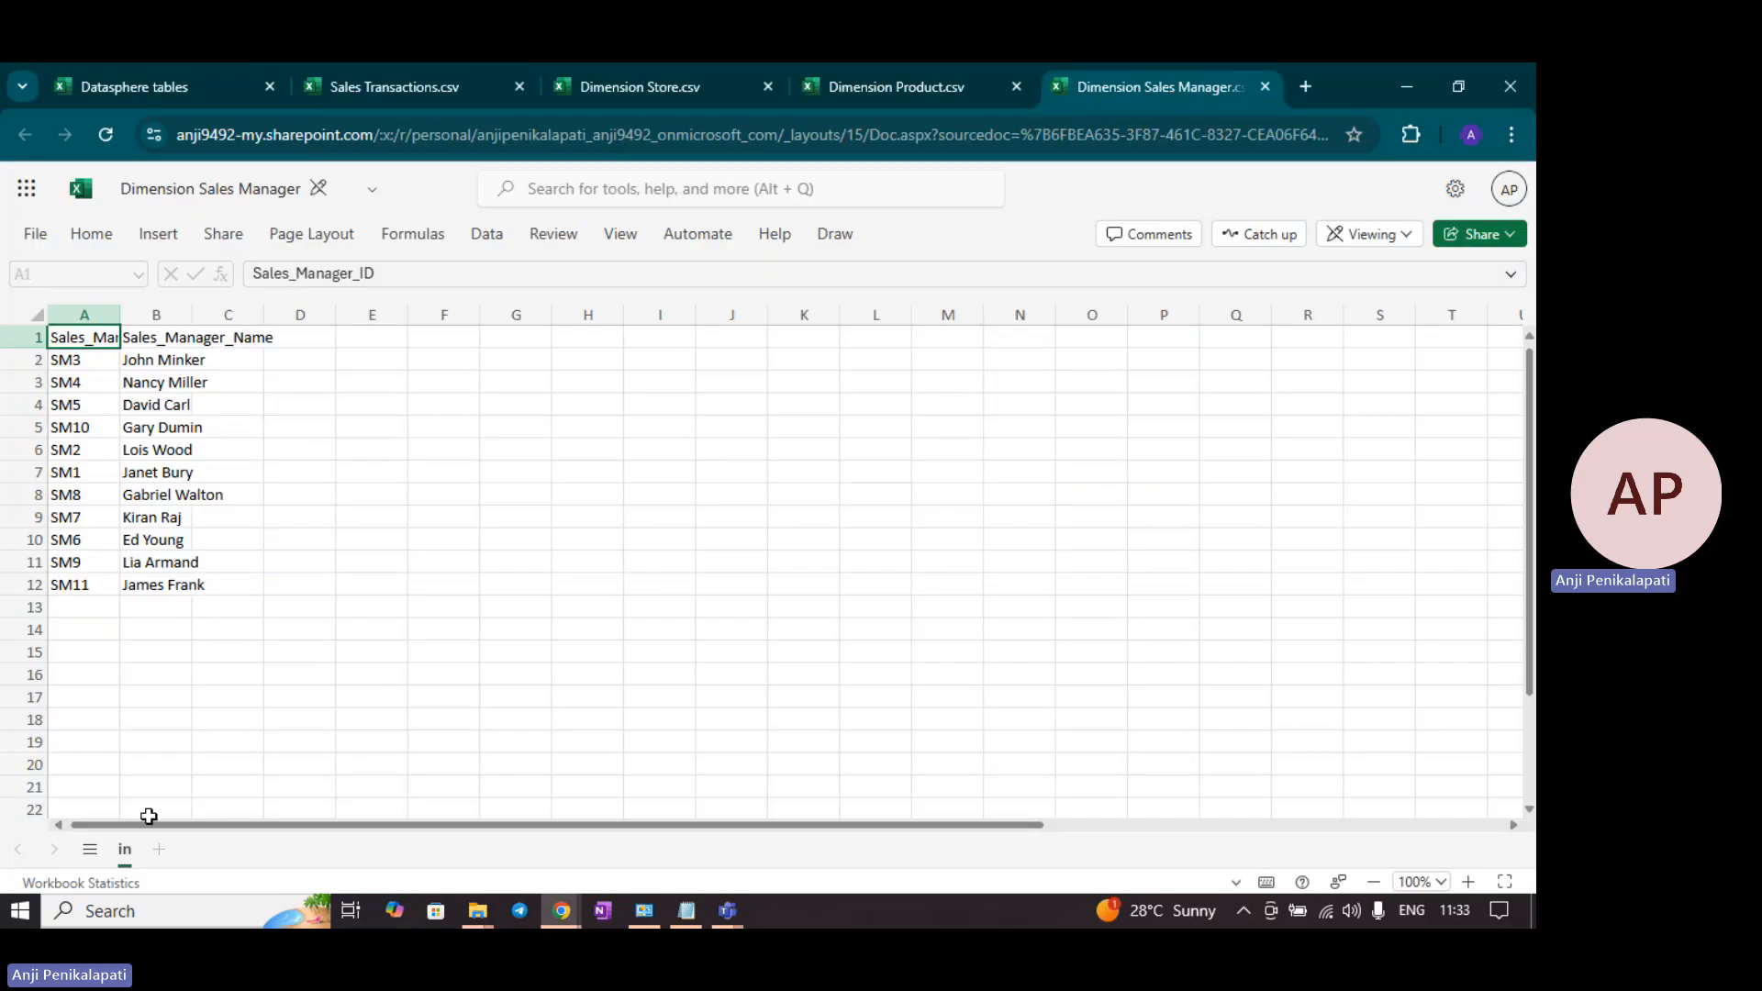
pyautogui.click(179, 87)
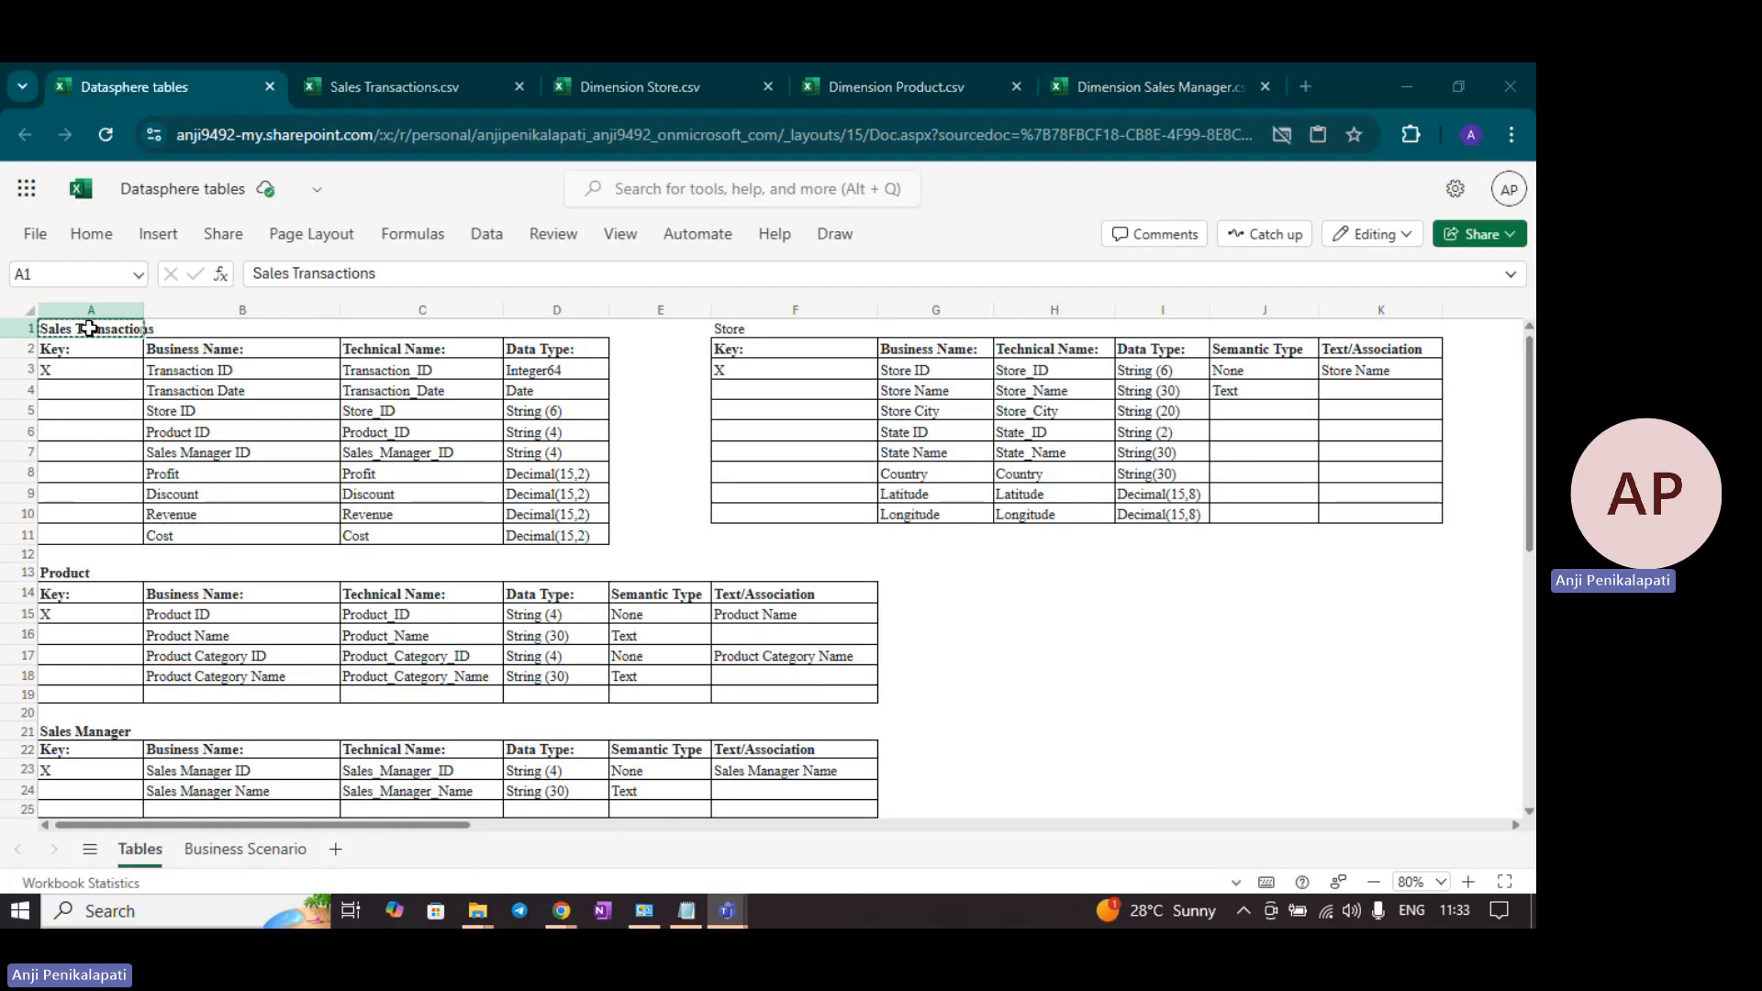
pyautogui.click(89, 328)
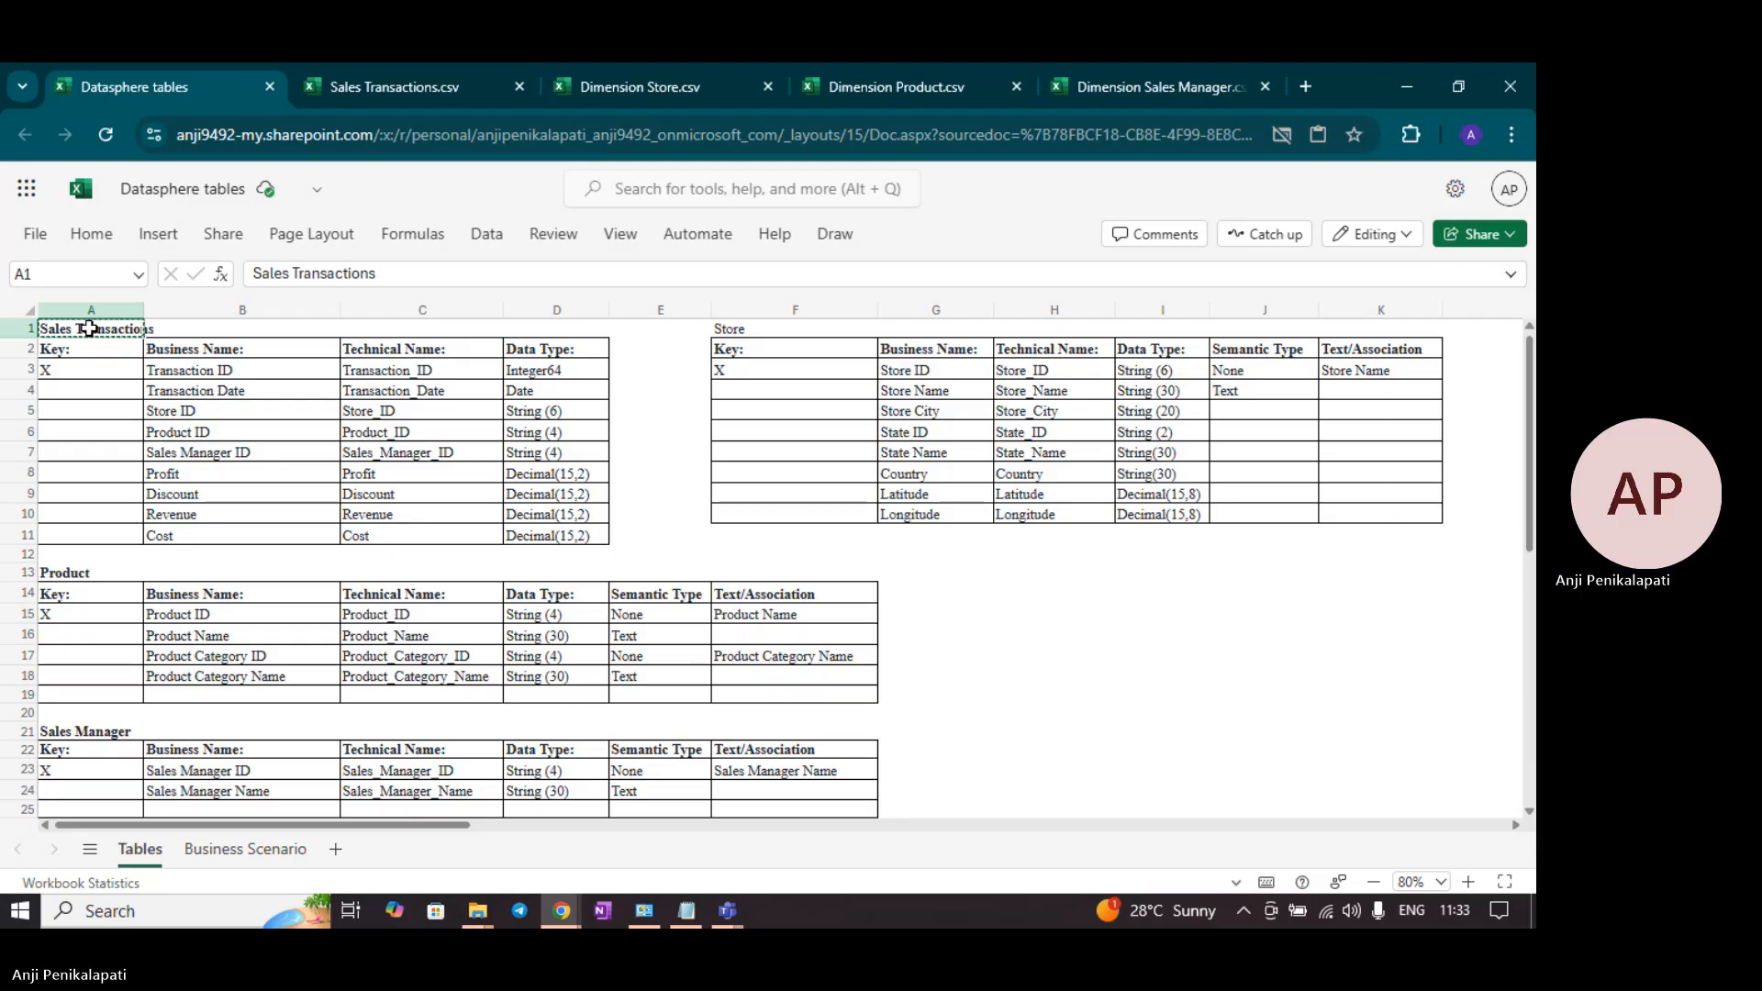
pyautogui.hotkey('alt', 'Tab')
pyautogui.moveTo(349, 394); pyautogui.dragTo(244, 404)
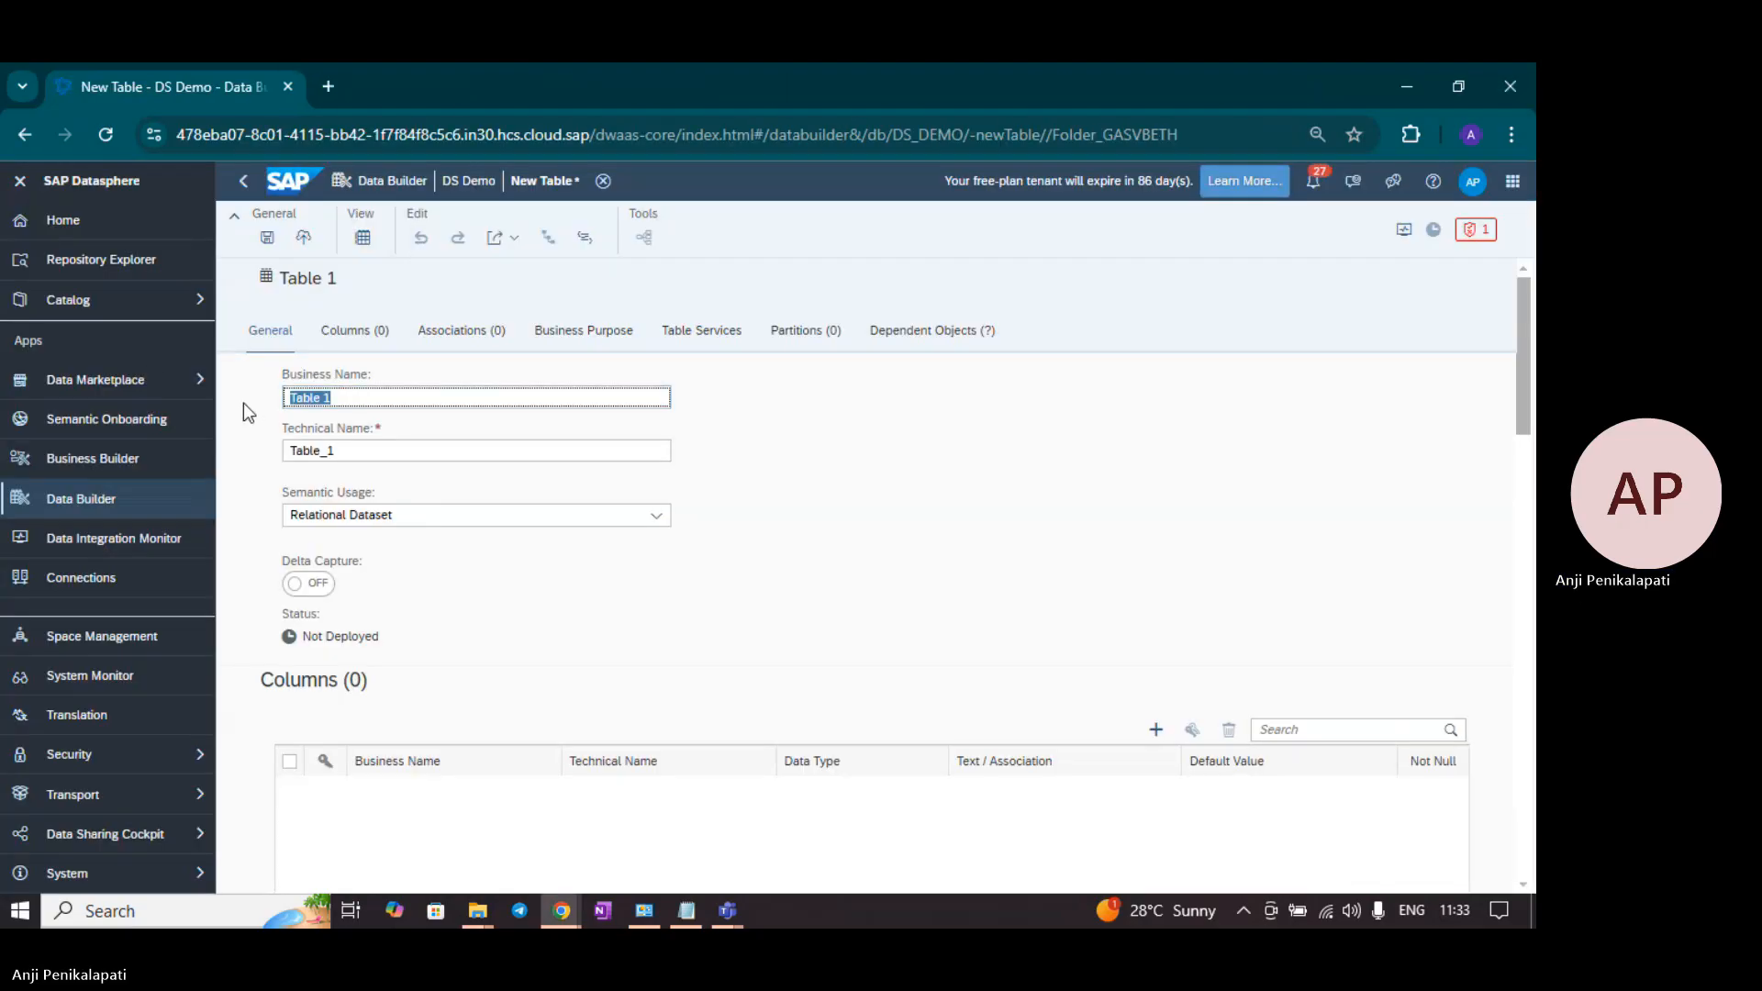
pyautogui.write('Sales Transactions')
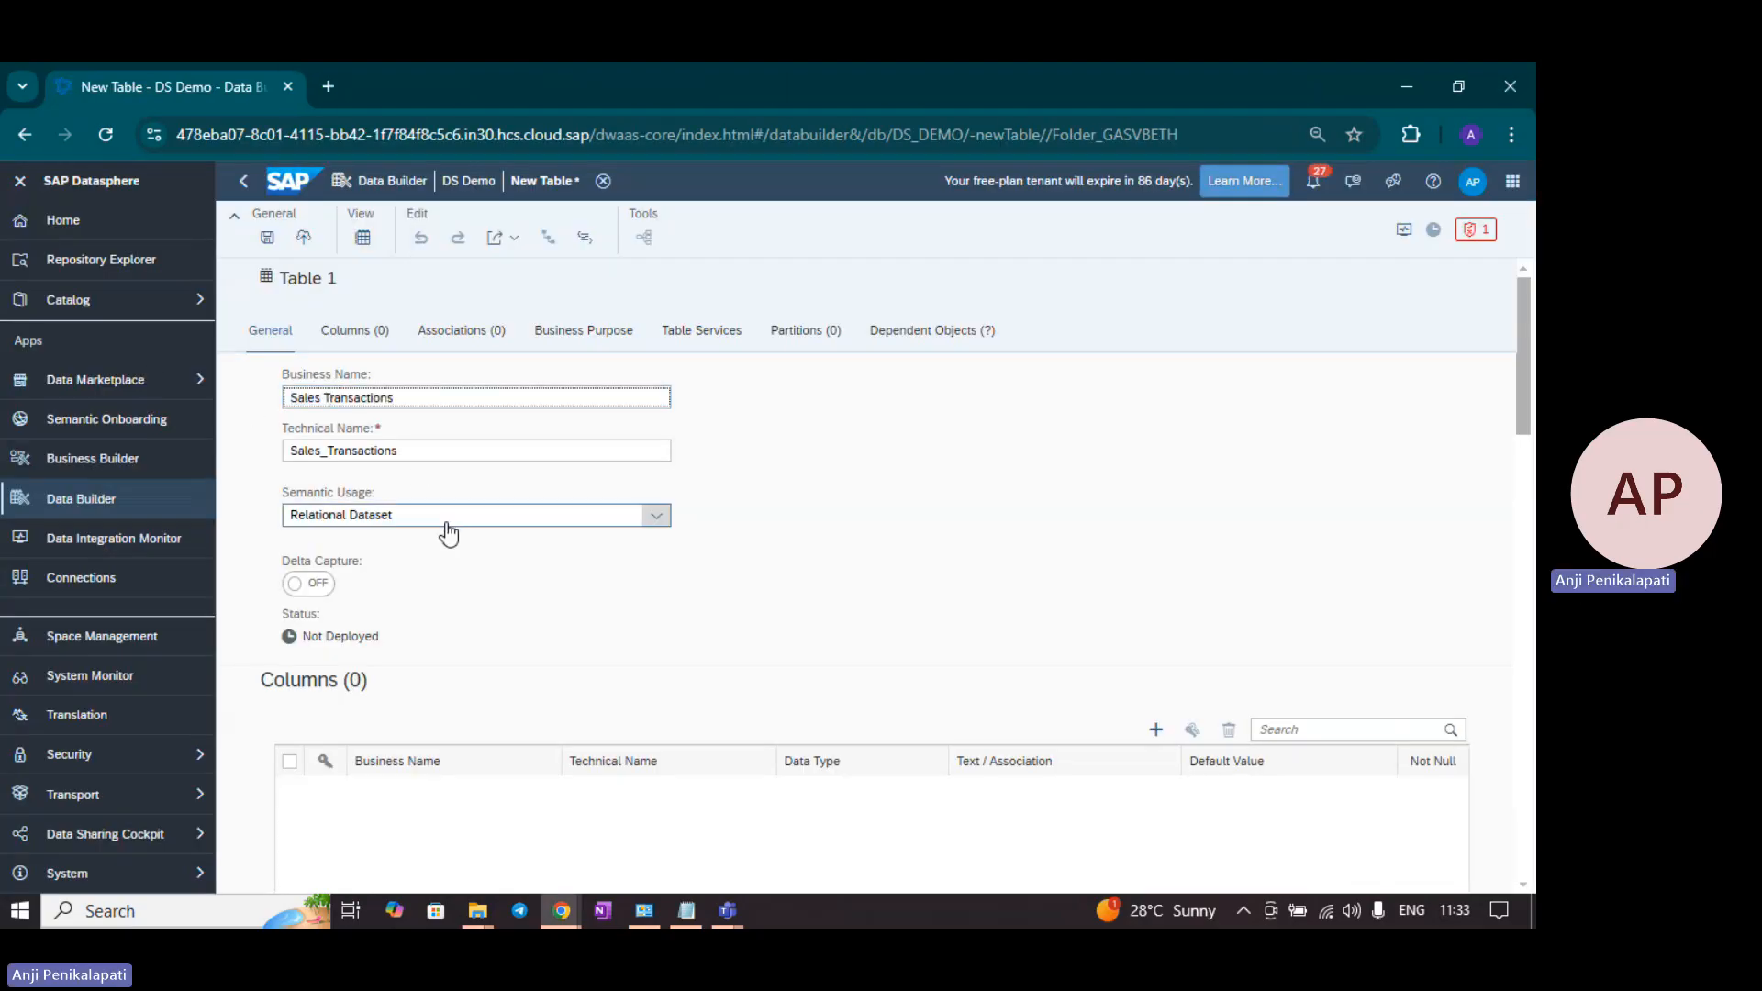
pyautogui.click(448, 530)
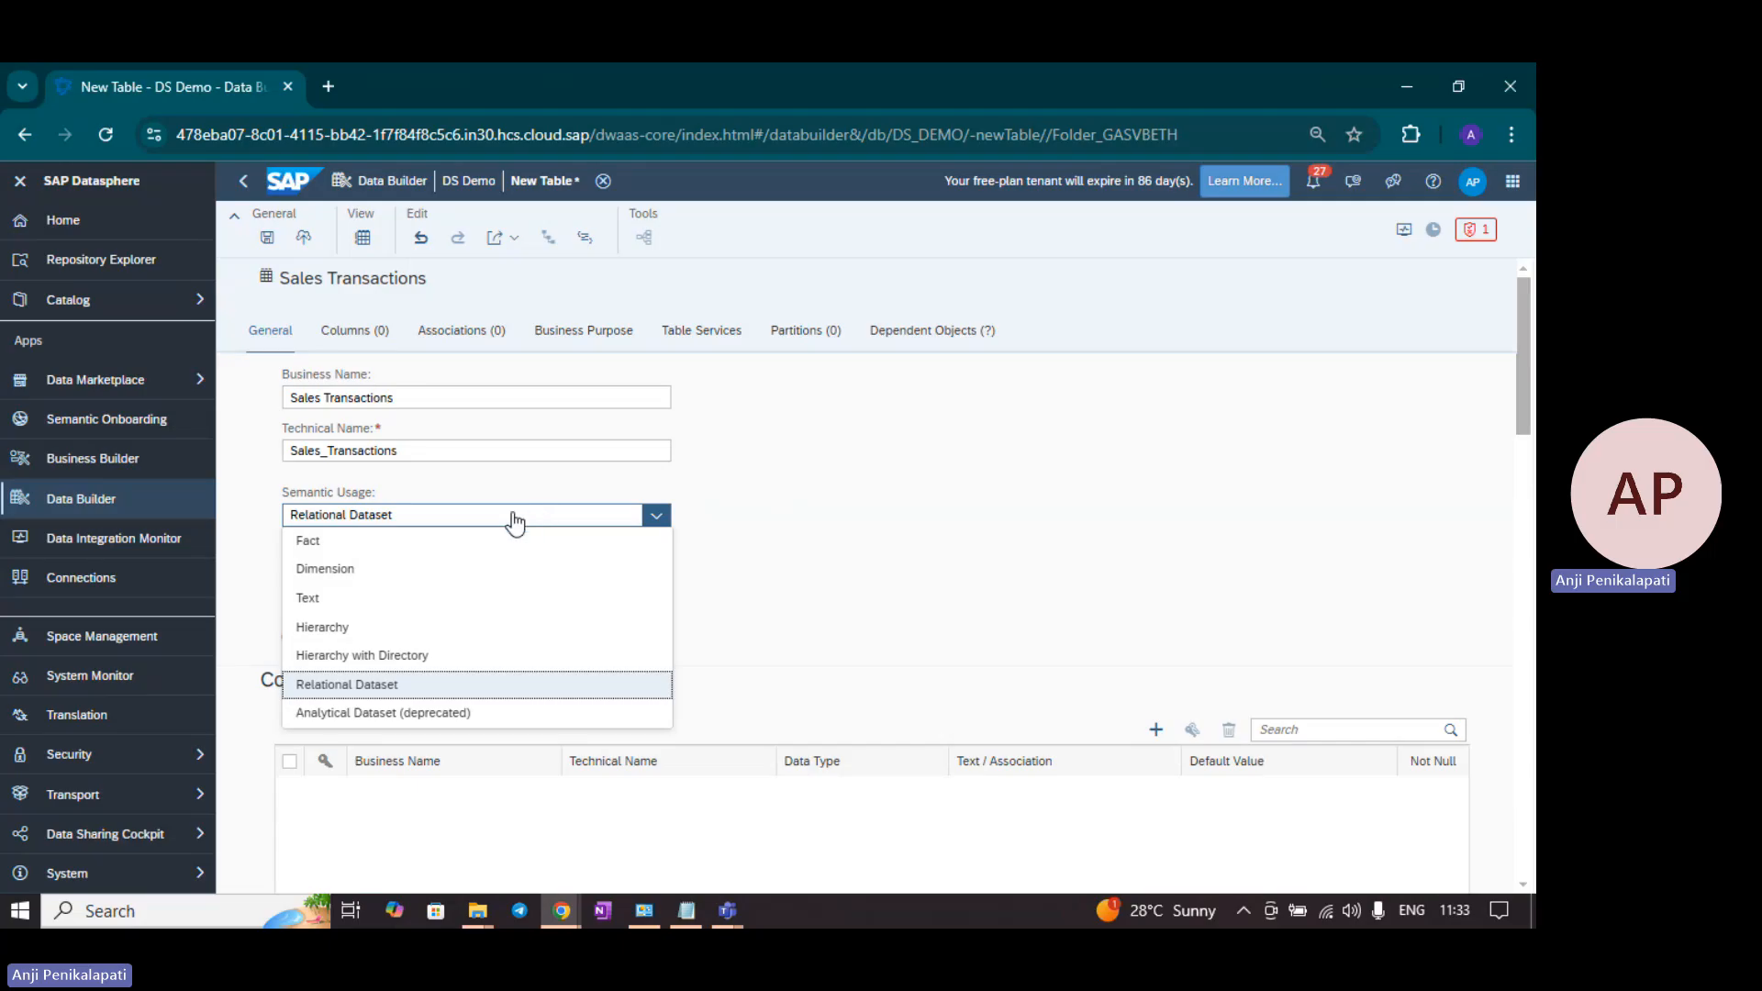
pyautogui.click(778, 520)
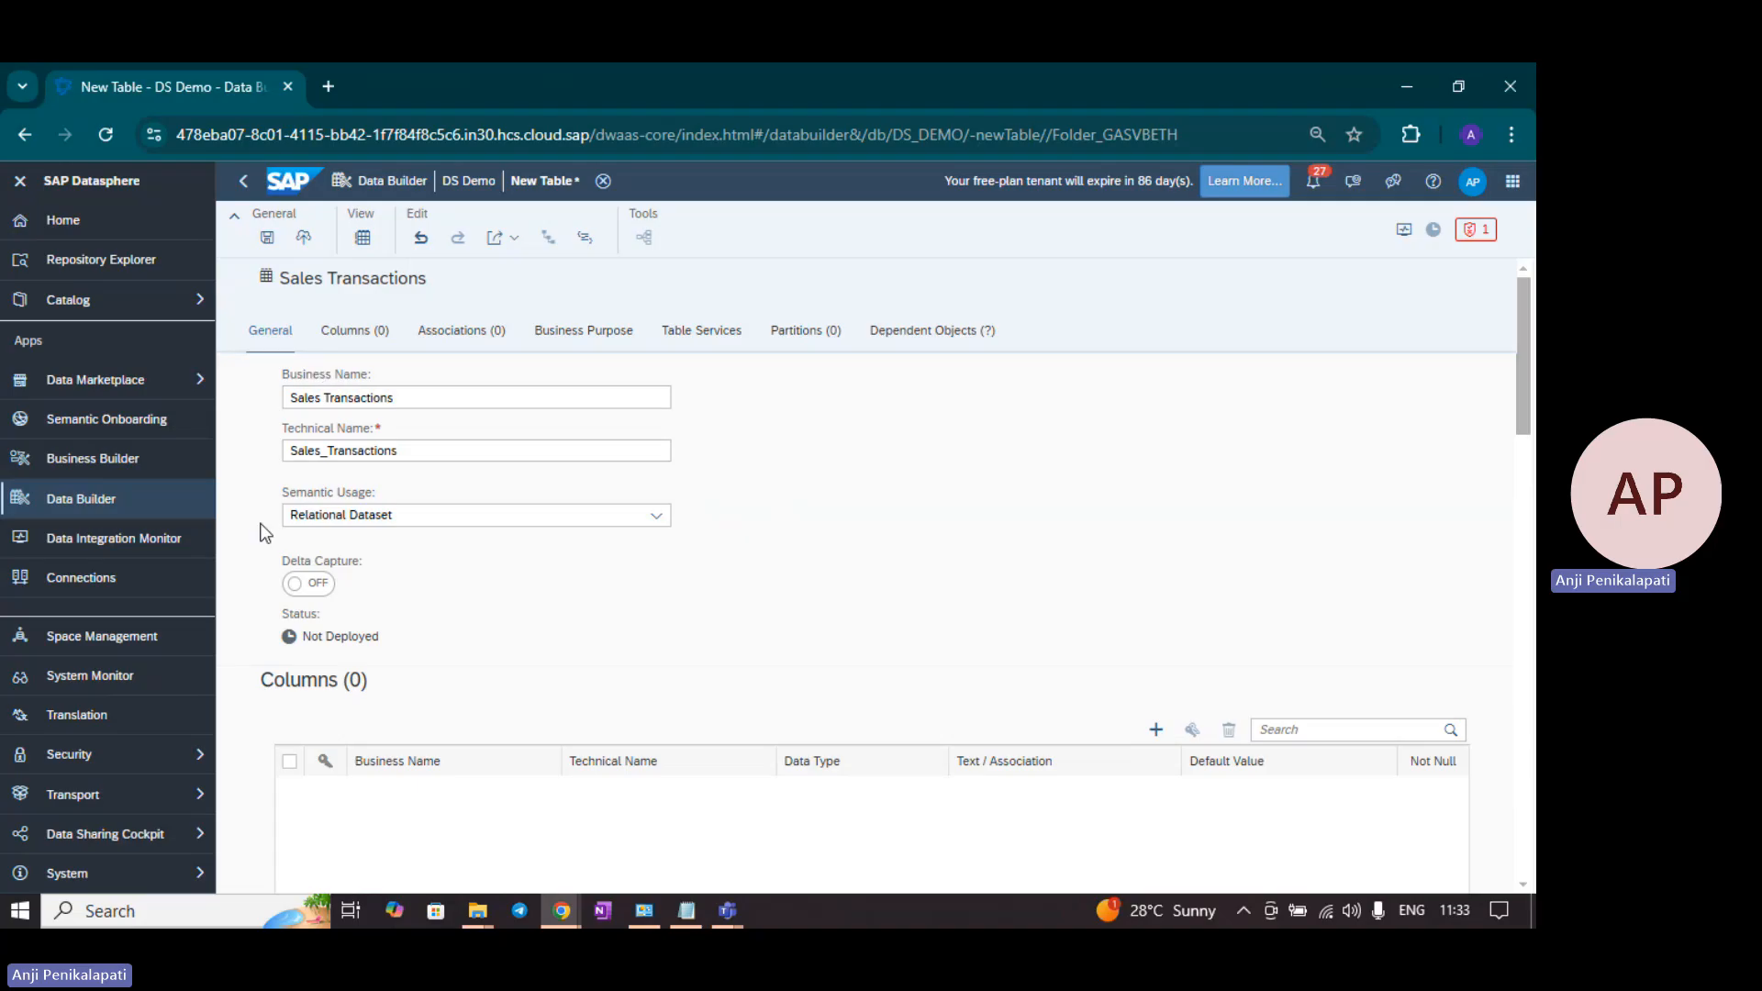
# Step: Check the Sales Transactions business names in the workbook and add eight columns to the new table
pyautogui.click(362, 338)
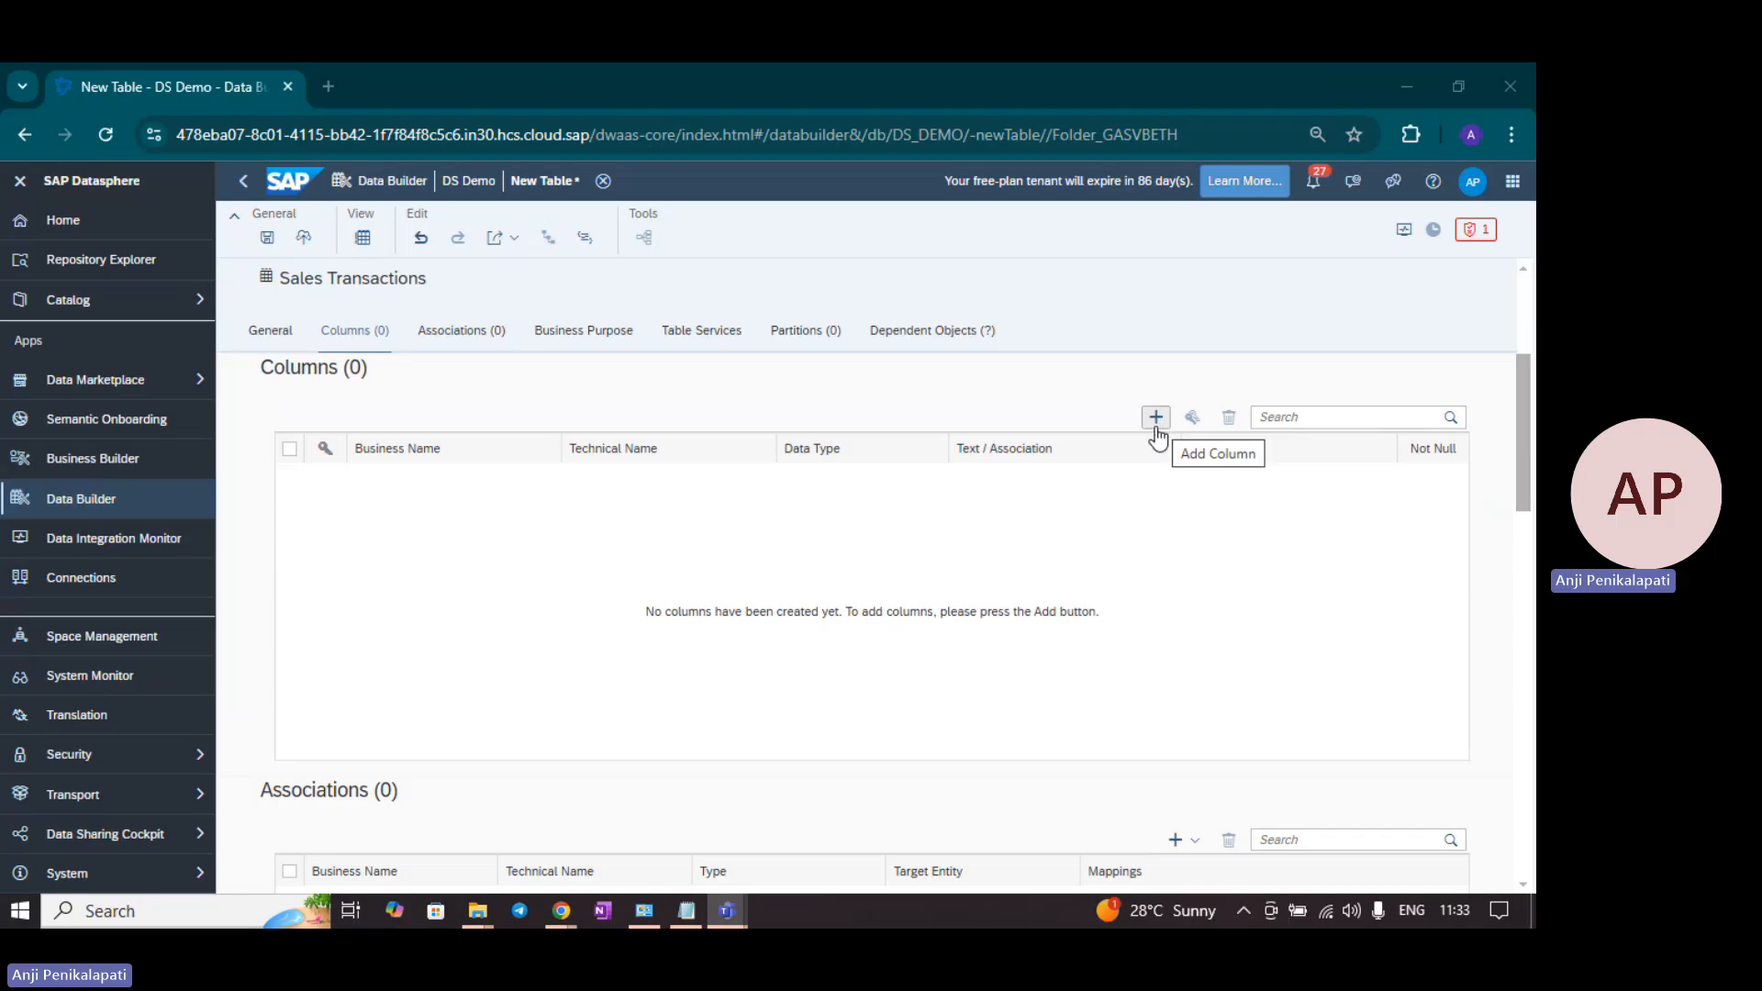
pyautogui.hotkey('alt', 'Tab')
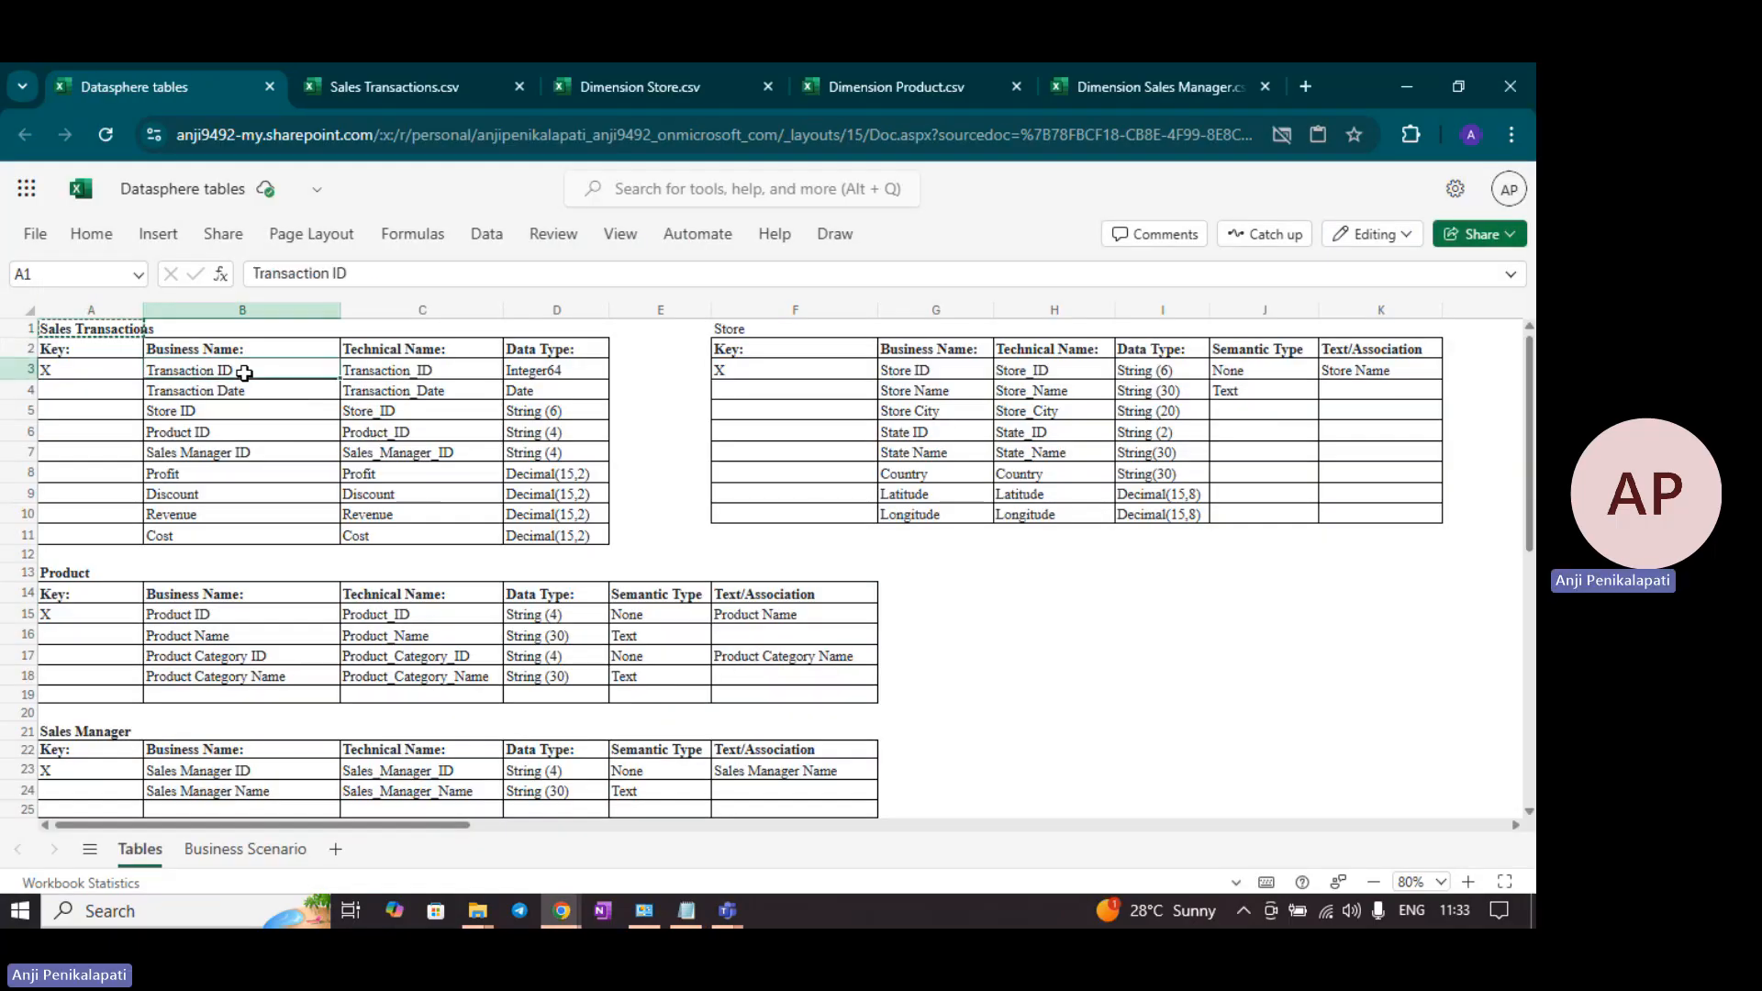
pyautogui.moveTo(244, 367); pyautogui.dragTo(236, 539)
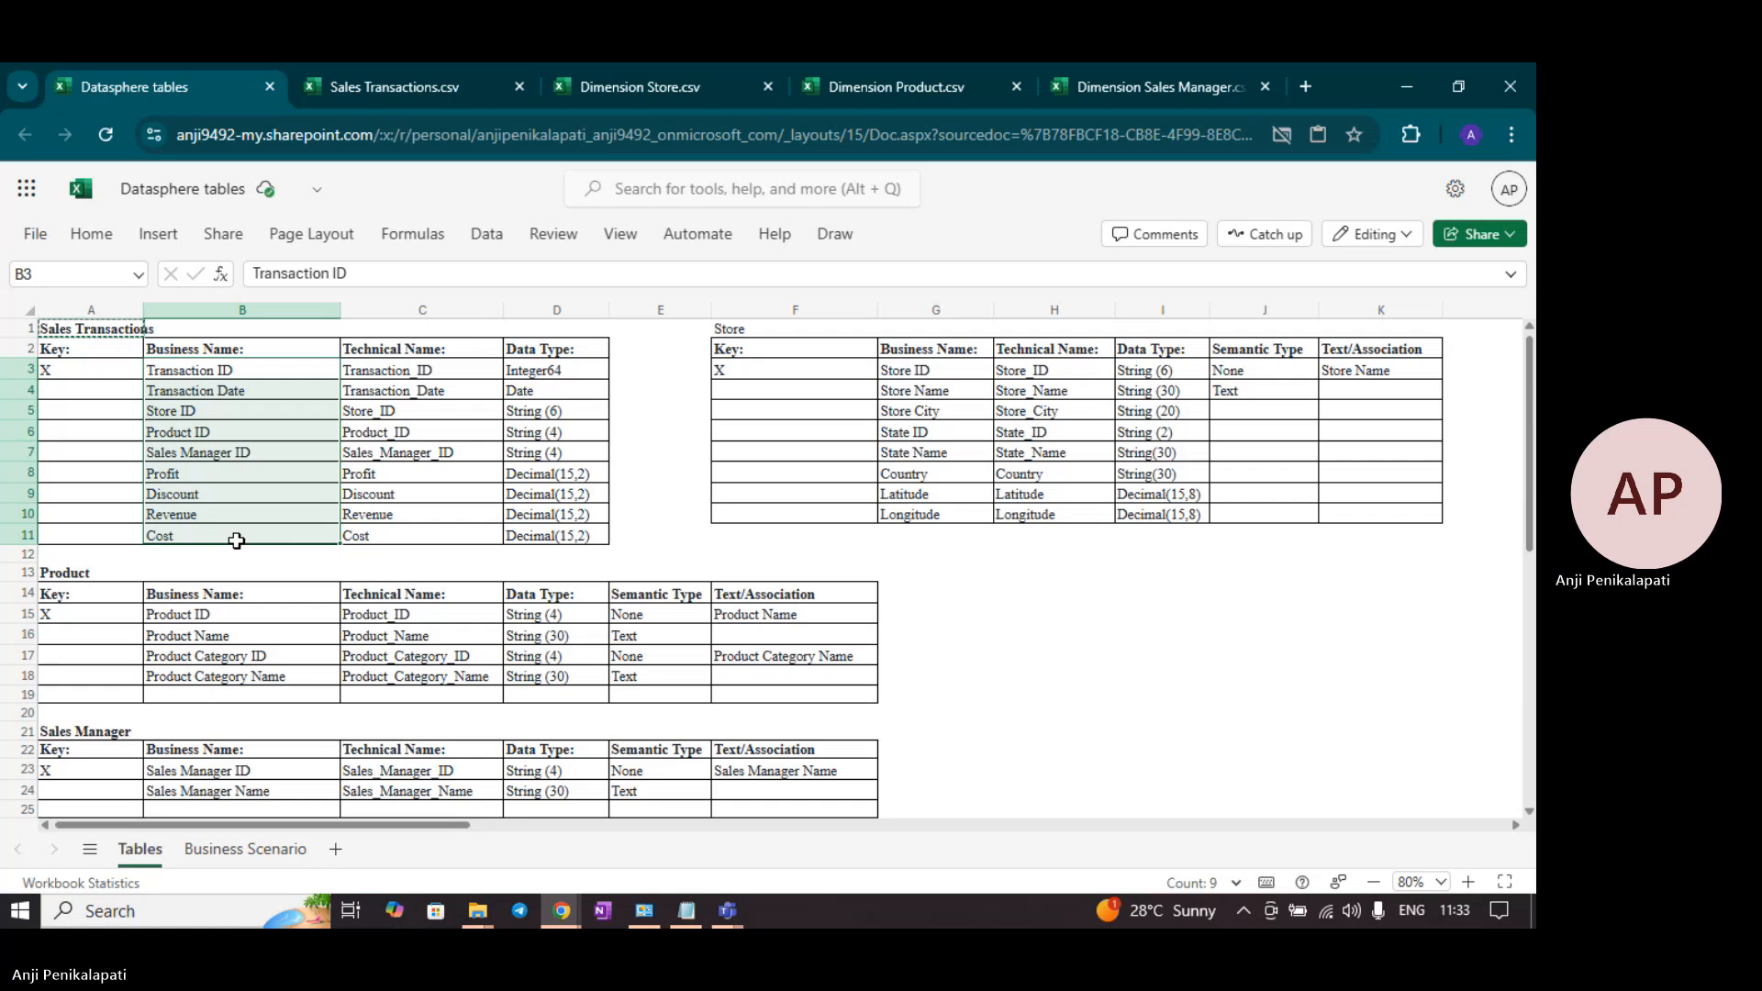
pyautogui.hotkey('alt', 'Tab')
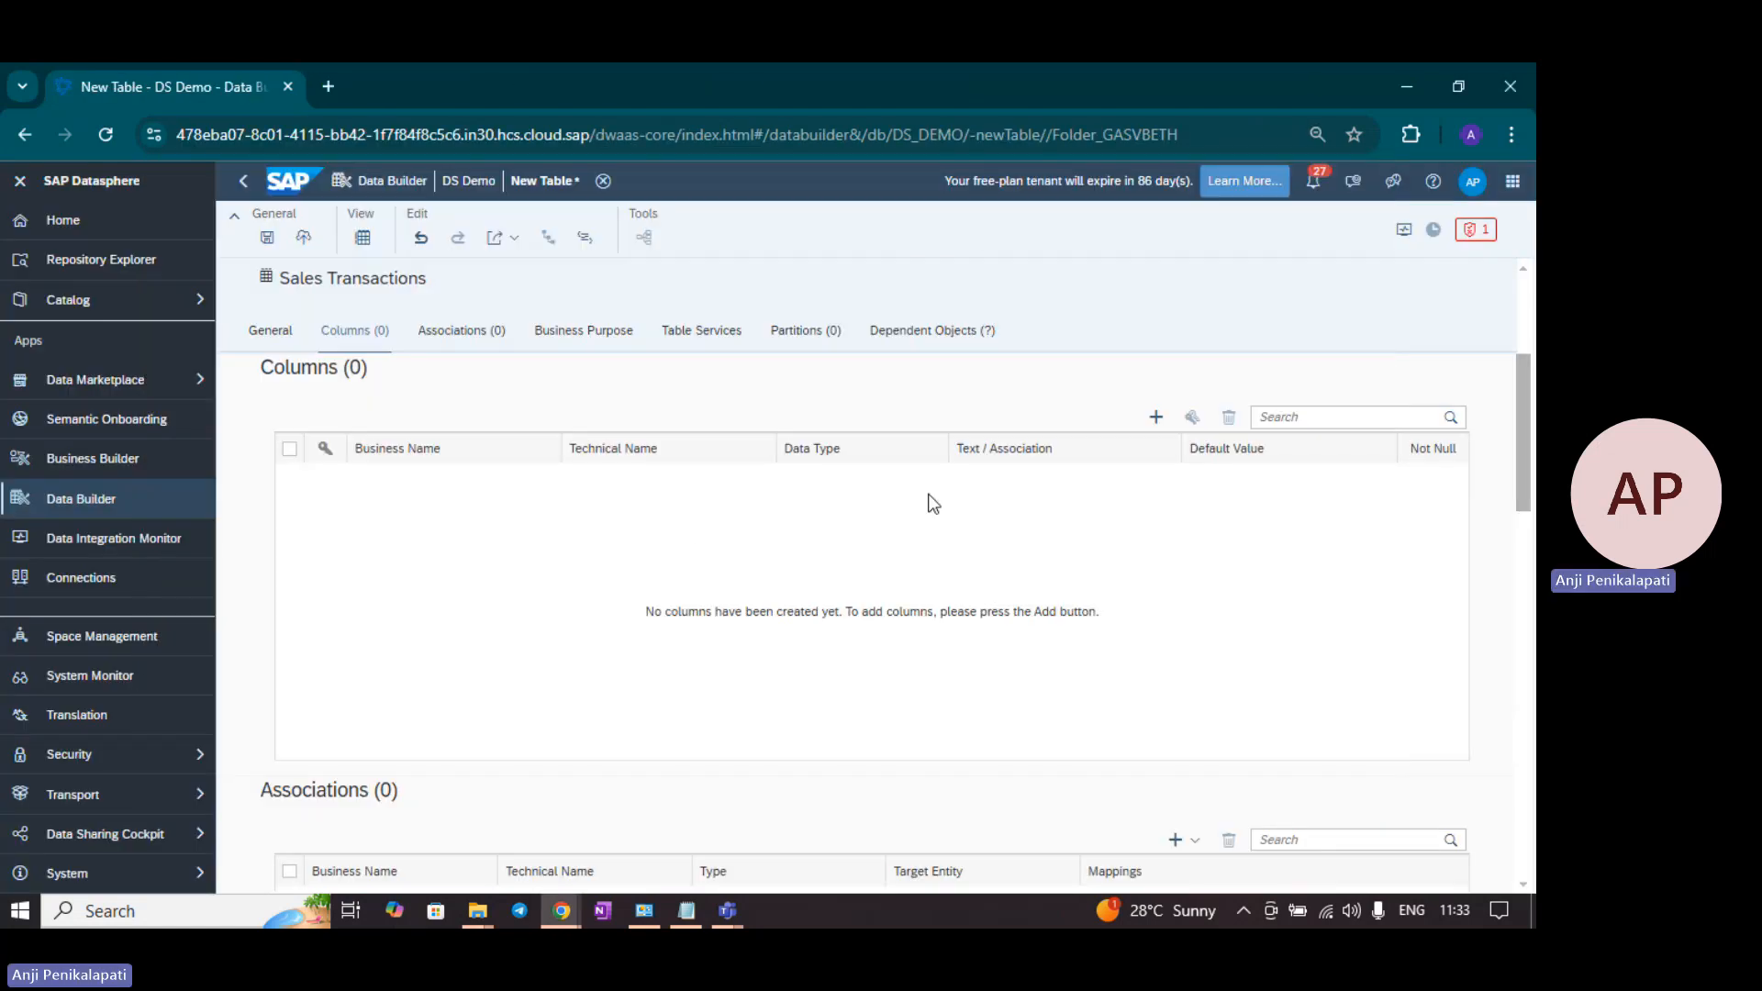
pyautogui.click(1157, 417)
pyautogui.click(1157, 417)
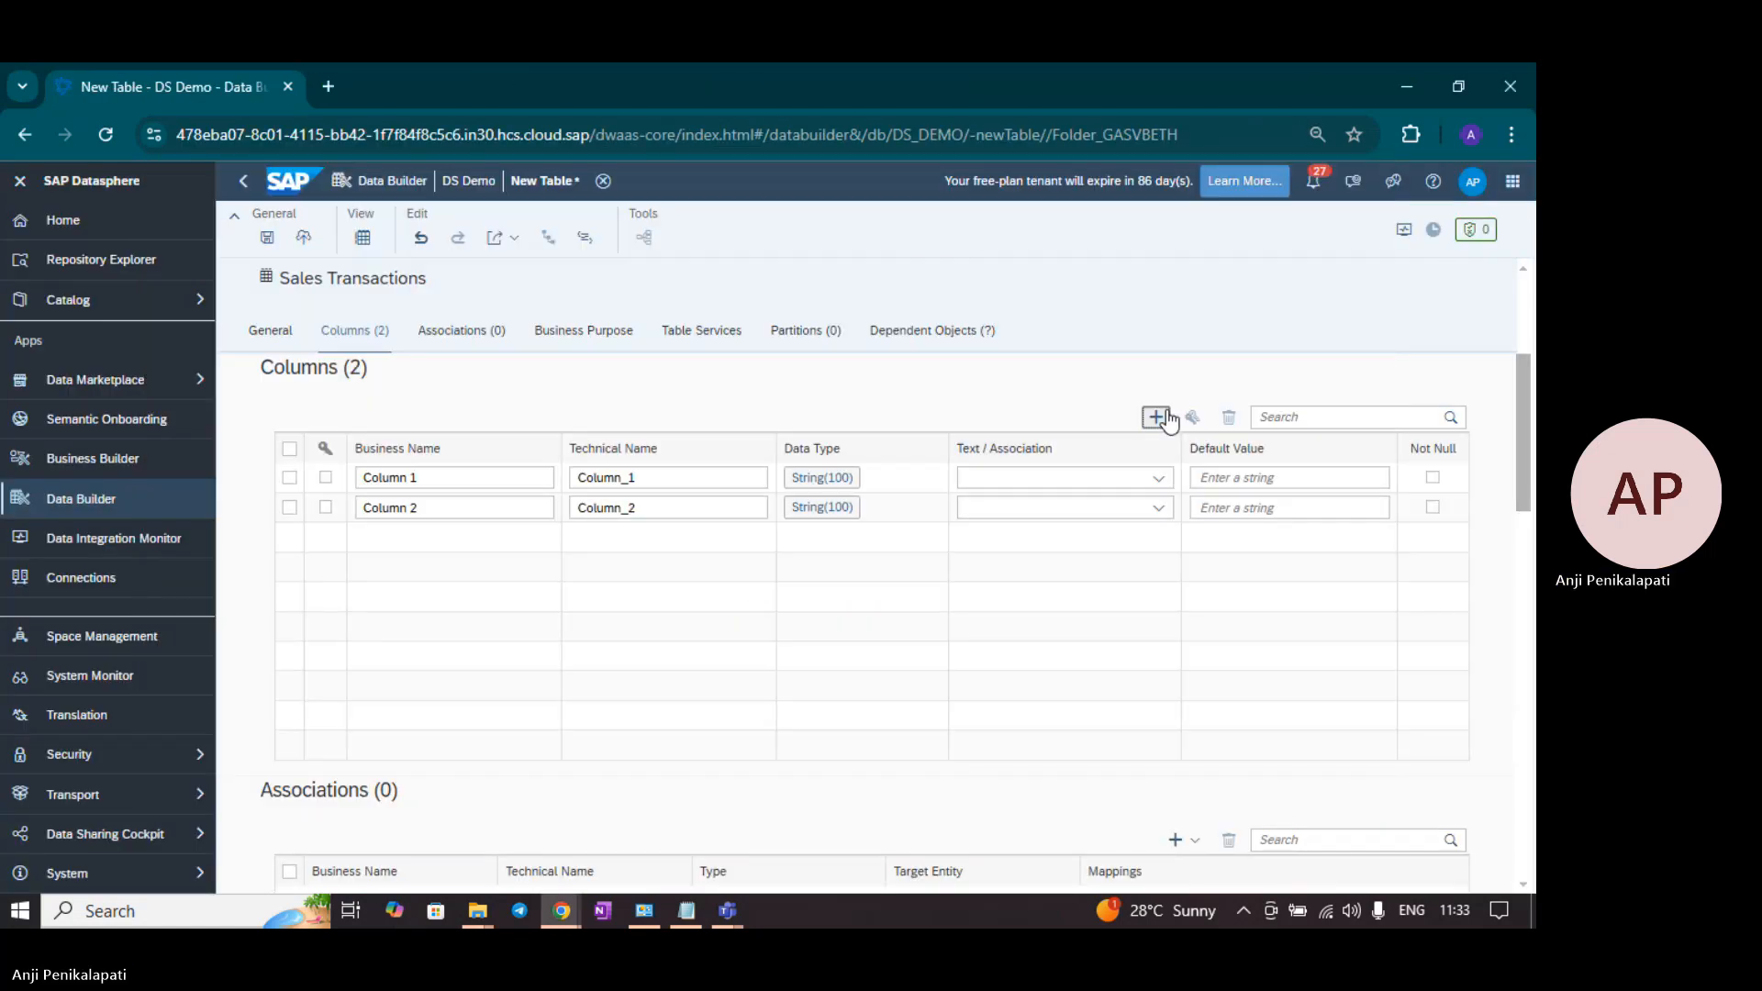
pyautogui.click(1158, 416)
pyautogui.click(1158, 417)
pyautogui.click(1158, 417)
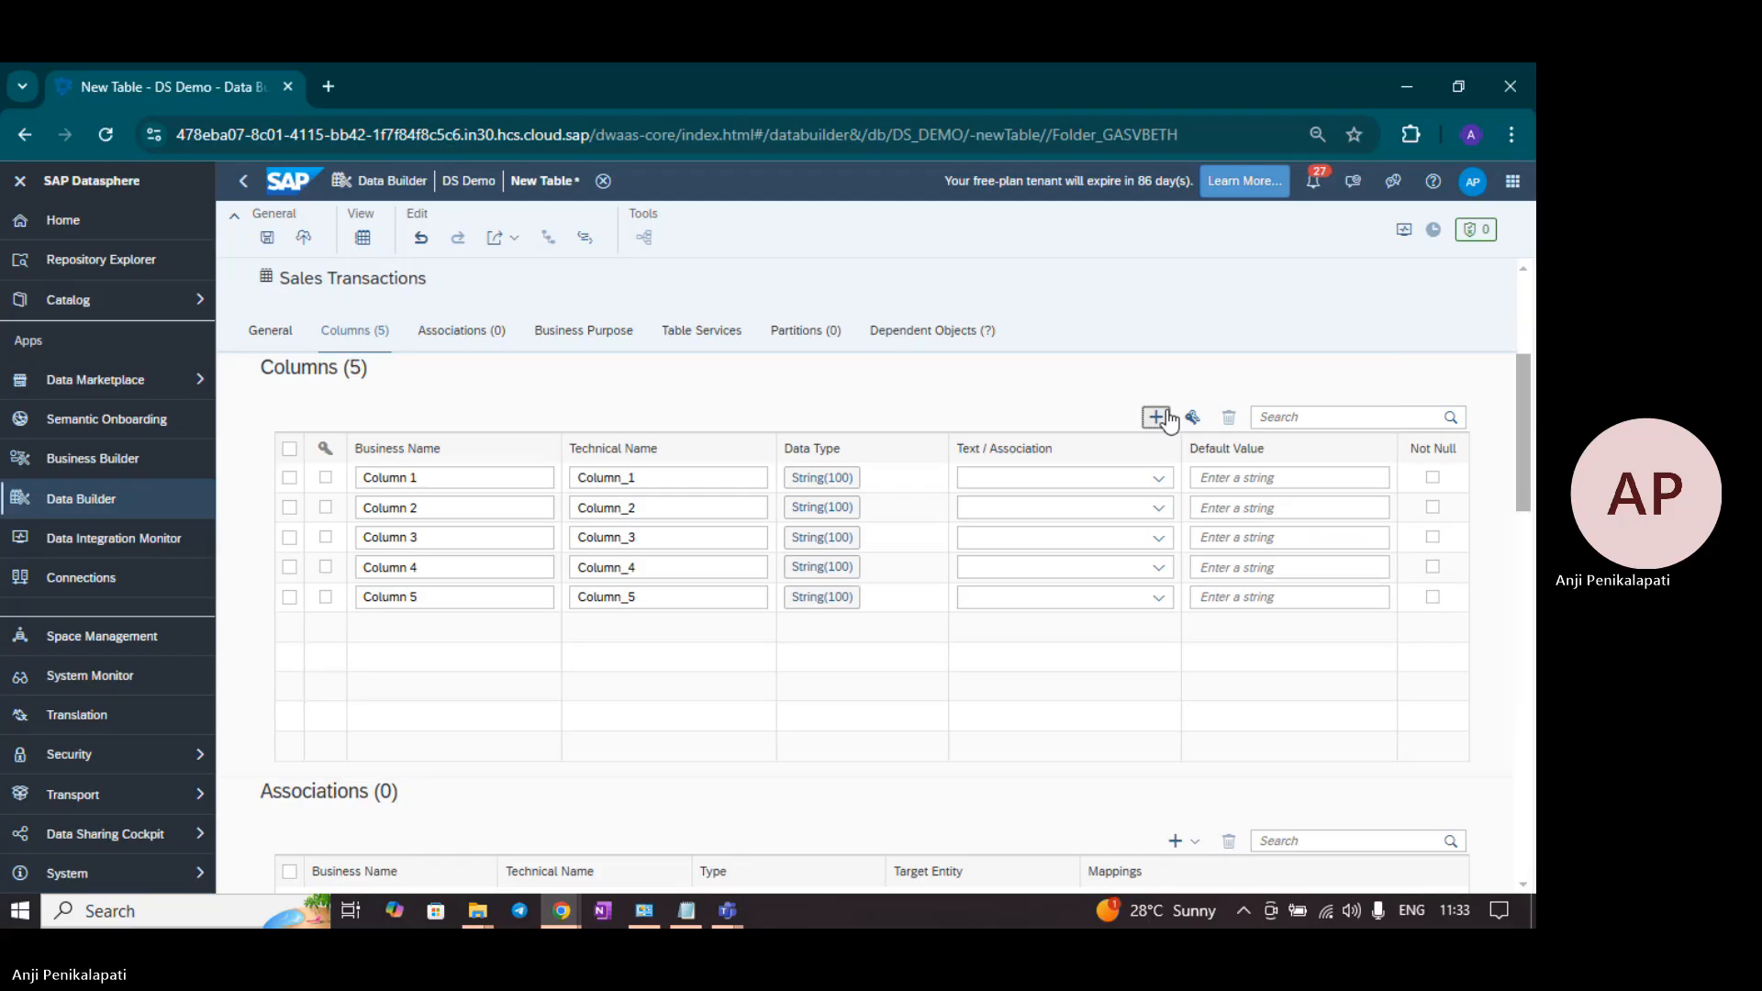
pyautogui.click(1156, 417)
pyautogui.click(1156, 416)
pyautogui.click(1156, 417)
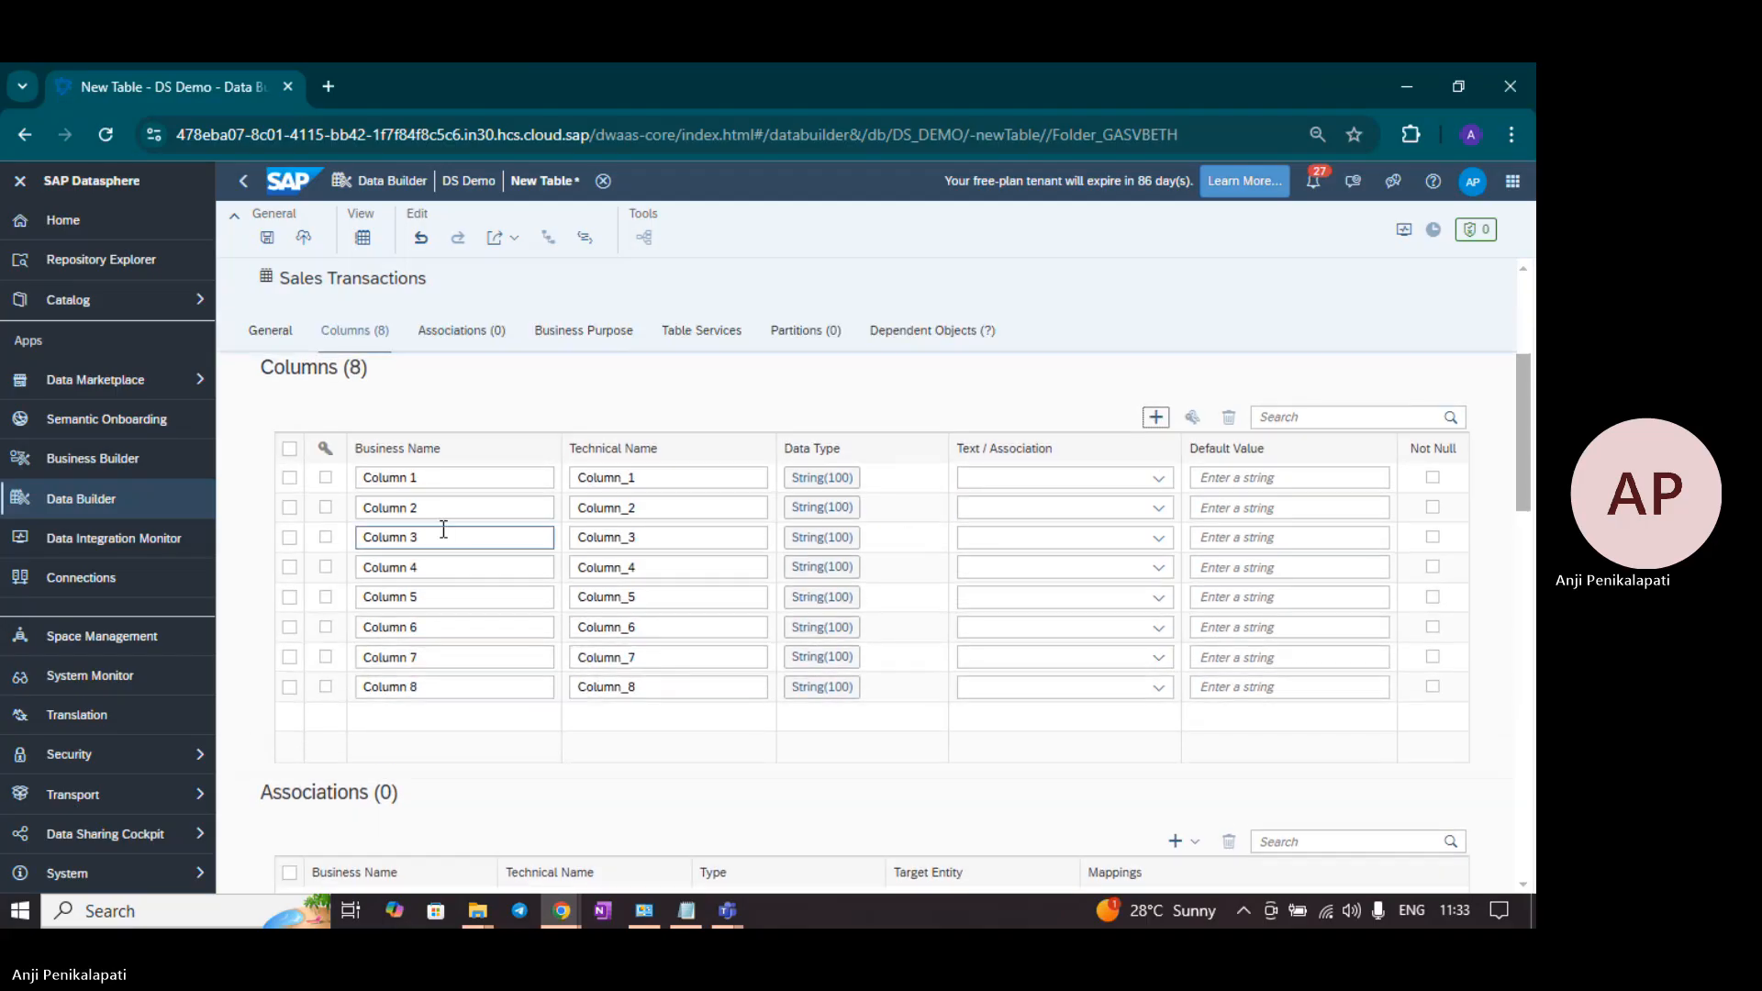
# Step: Copy Transaction ID from the Datasphere tables workbook into the business name of the new table's first column
pyautogui.click(442, 476)
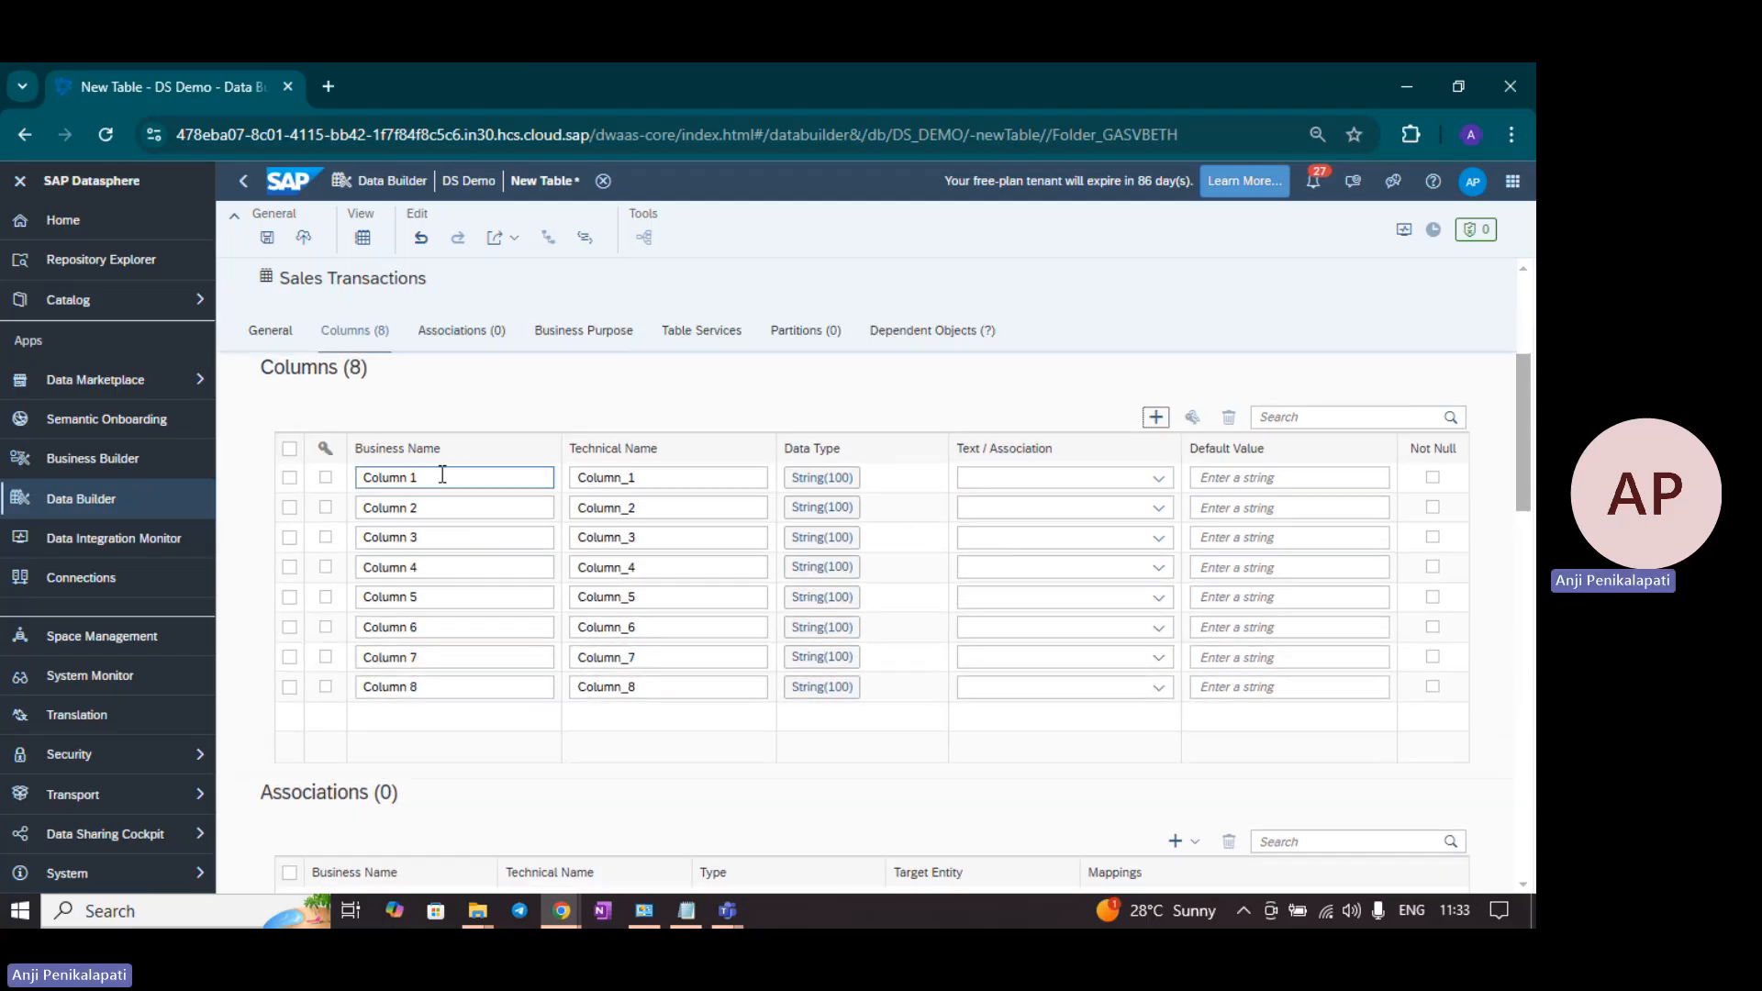
pyautogui.click(709, 479)
pyautogui.hotkey('alt', 'Tab')
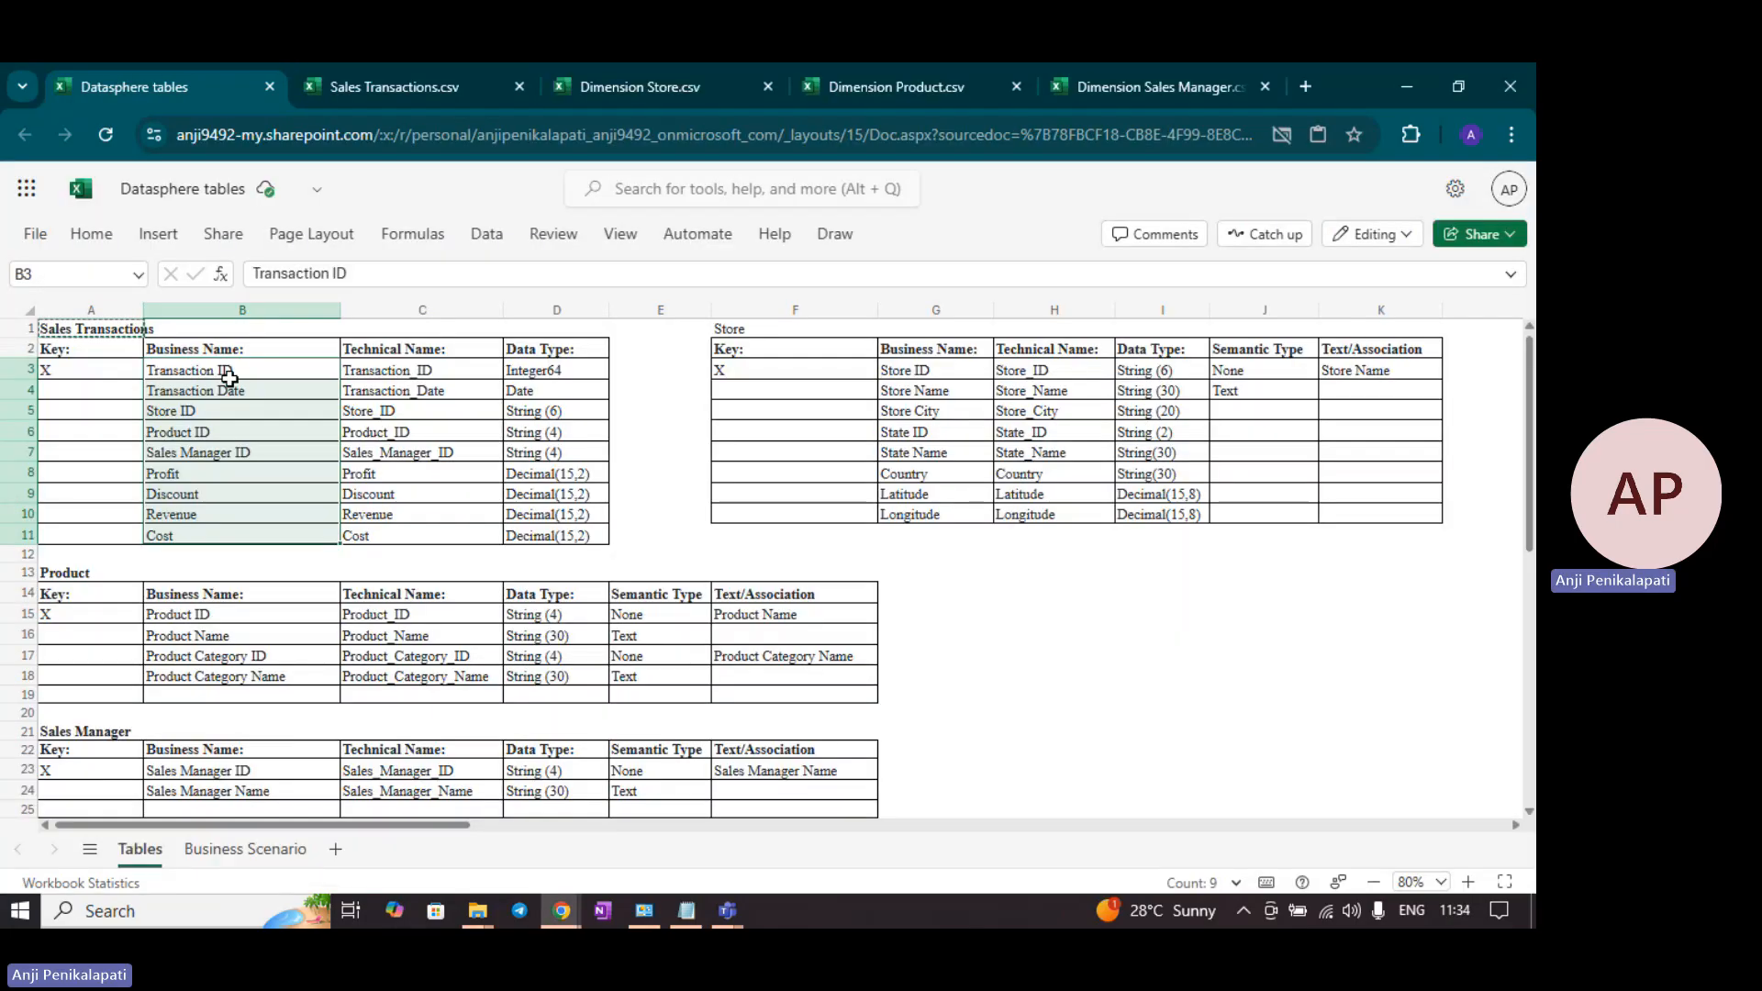
pyautogui.click(226, 372)
pyautogui.hotkey('ctrl', 'c')
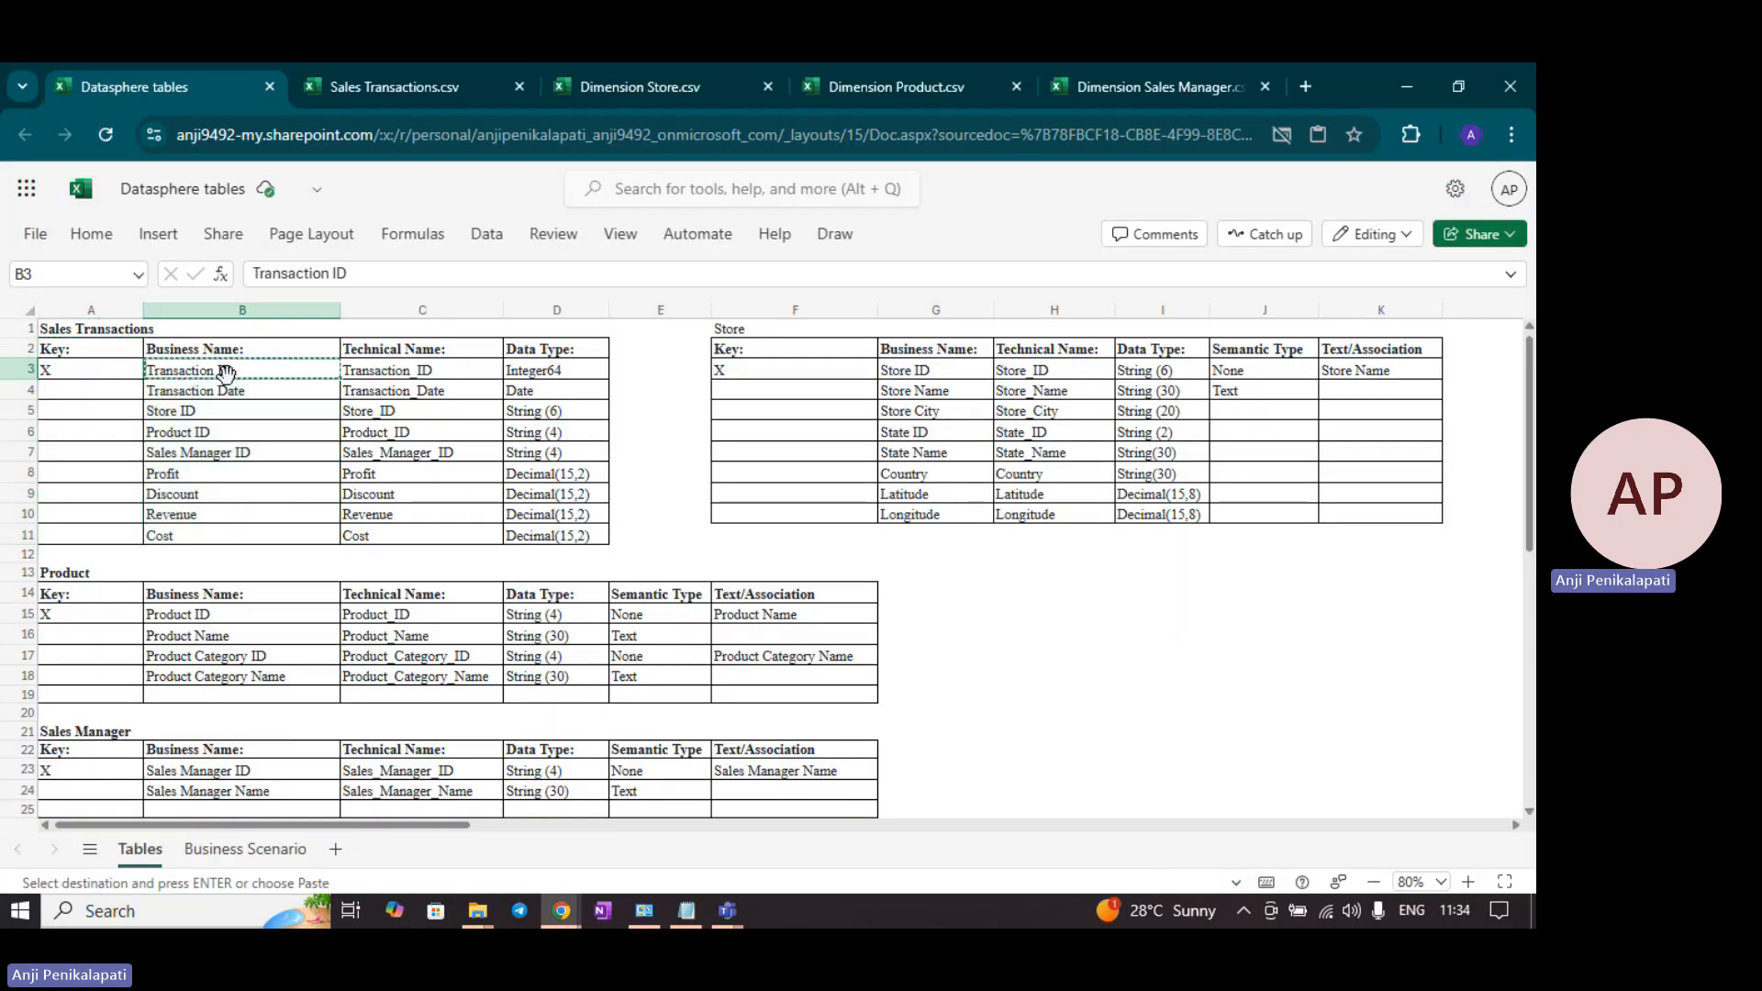
pyautogui.hotkey('alt', 'Tab')
pyautogui.click(422, 479)
pyautogui.hotkey('ctrl', 'a')
pyautogui.hotkey('ctrl', 'v')
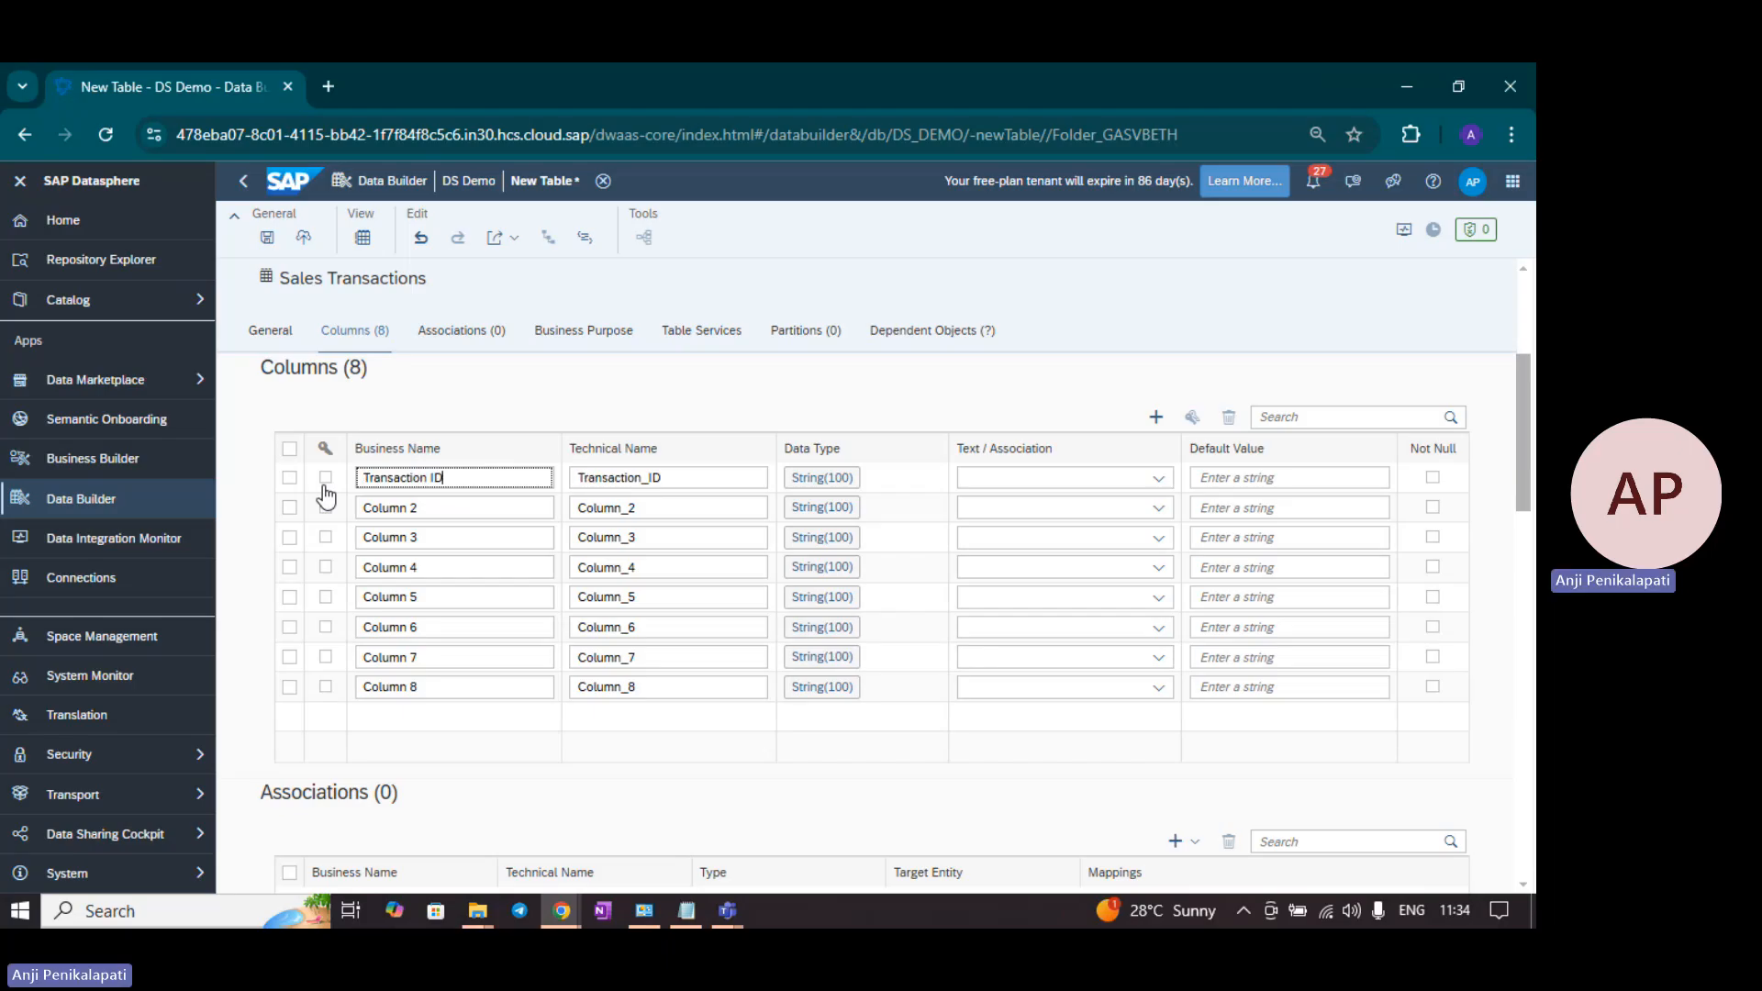
# Step: Copy Transaction Date from the workbook's Sales Transactions list into the second column's business name in SAP Datasphere
pyautogui.click(638, 509)
pyautogui.hotkey('alt', 'Tab')
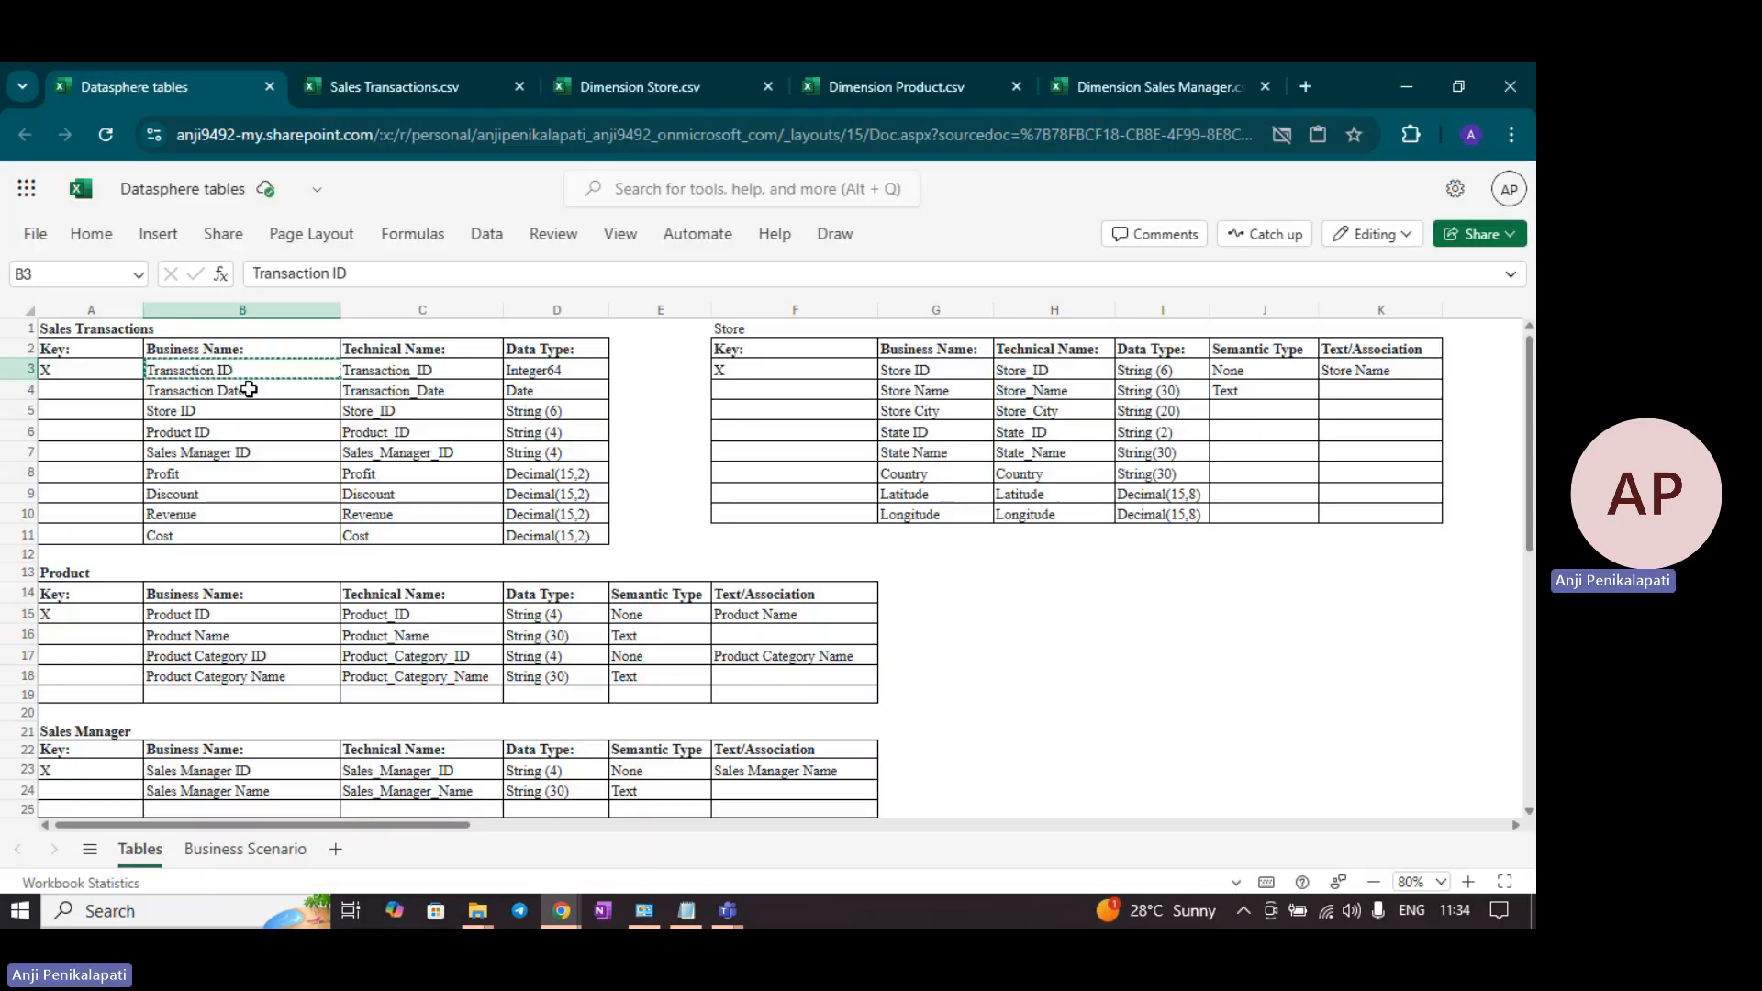
pyautogui.click(246, 390)
pyautogui.hotkey('ctrl', 'c')
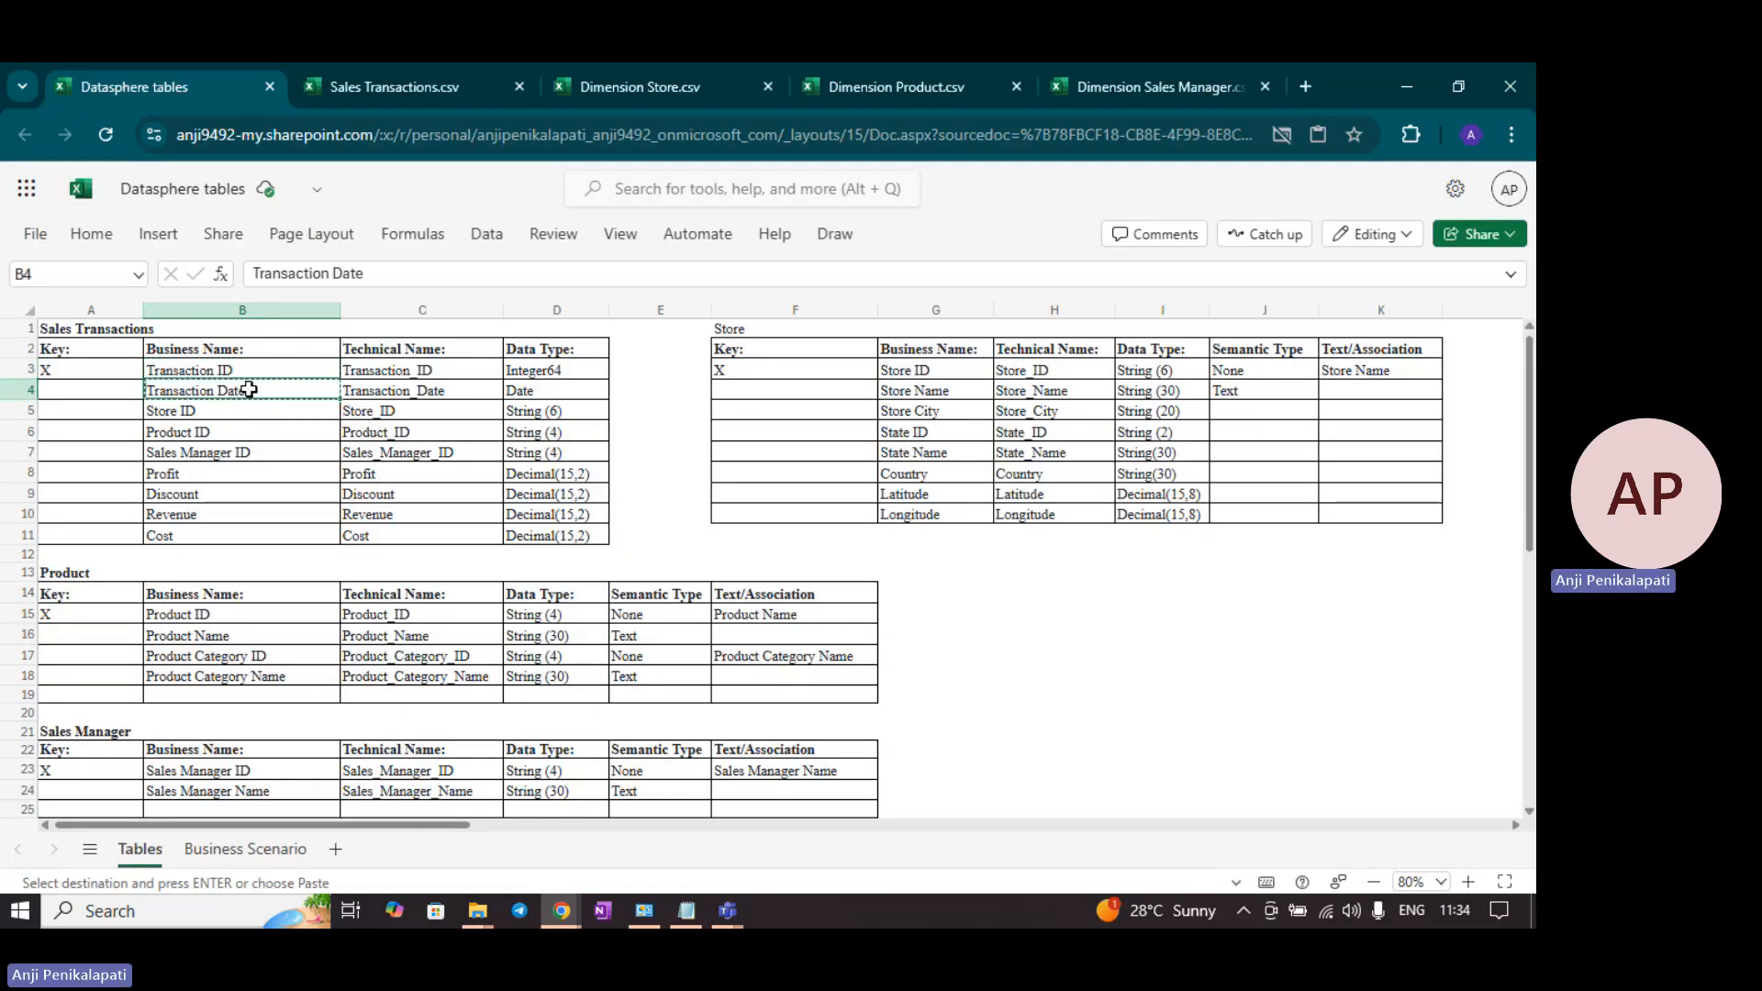
pyautogui.hotkey('alt', 'Tab')
pyautogui.hotkey('ctrl', 'a')
pyautogui.hotkey('ctrl', 'v')
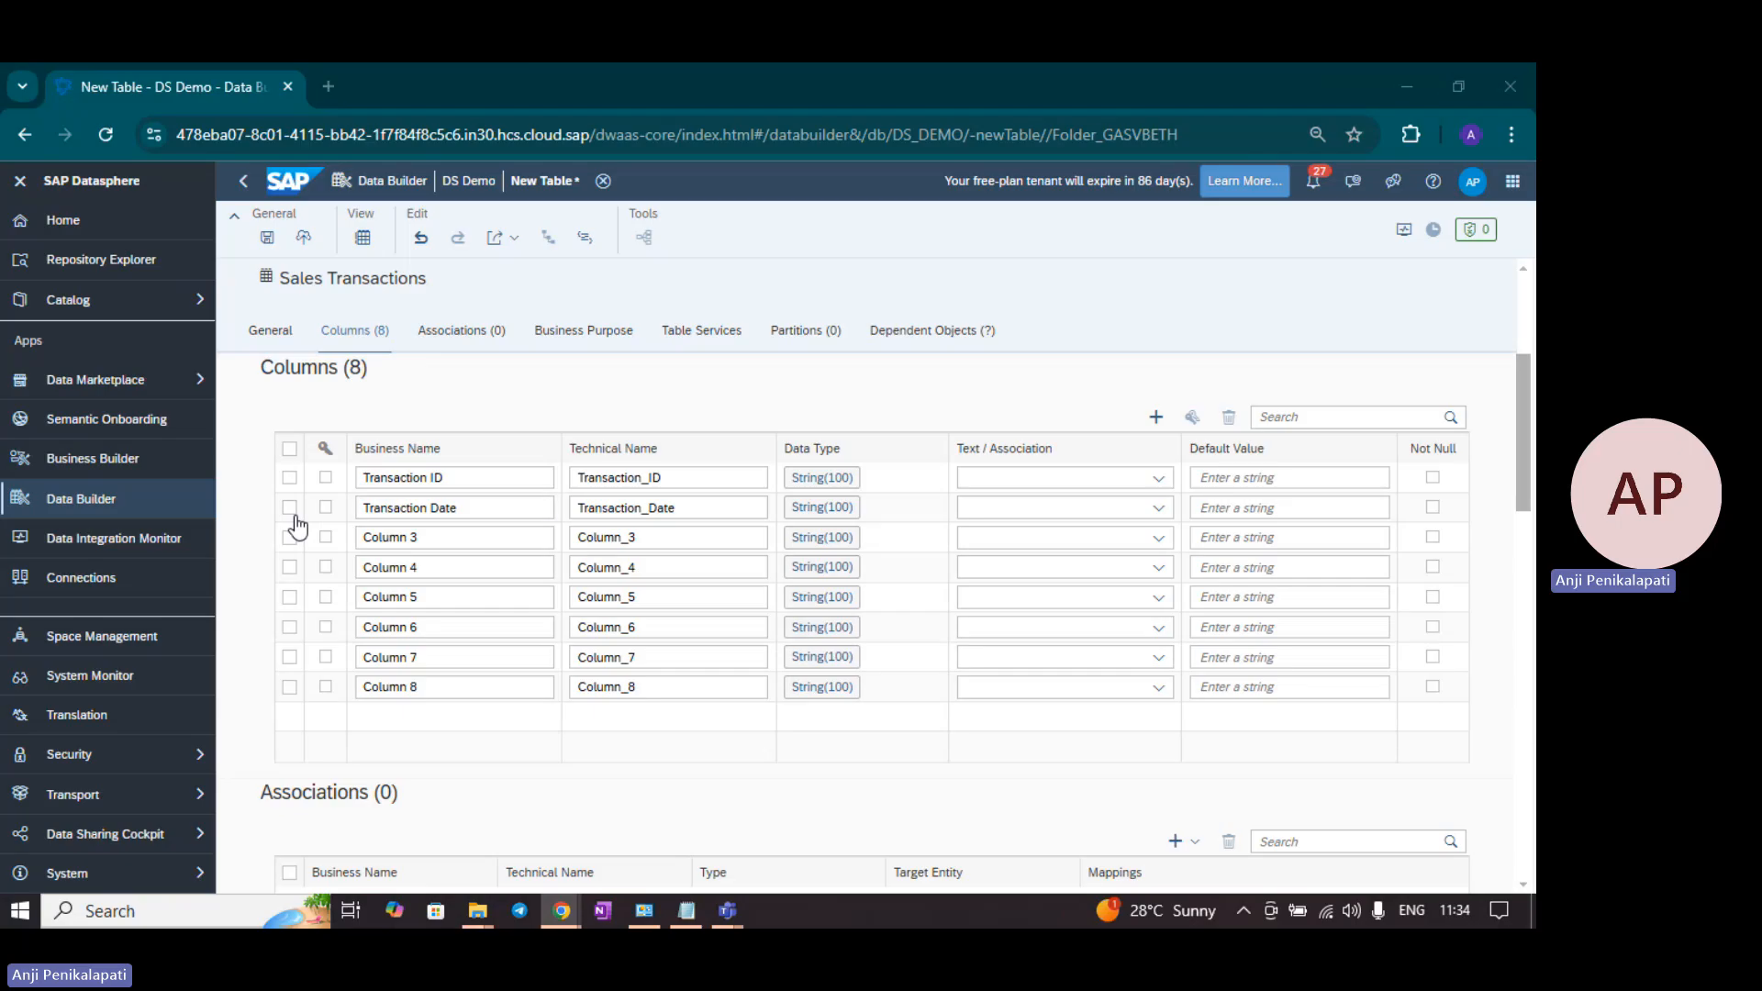
# Step: Copy Store ID from the workbook's Sales Transactions list and replace the Column 3 business name with it
pyautogui.hotkey('alt', 'Tab')
pyautogui.click(282, 408)
pyautogui.hotkey('ctrl', 'c')
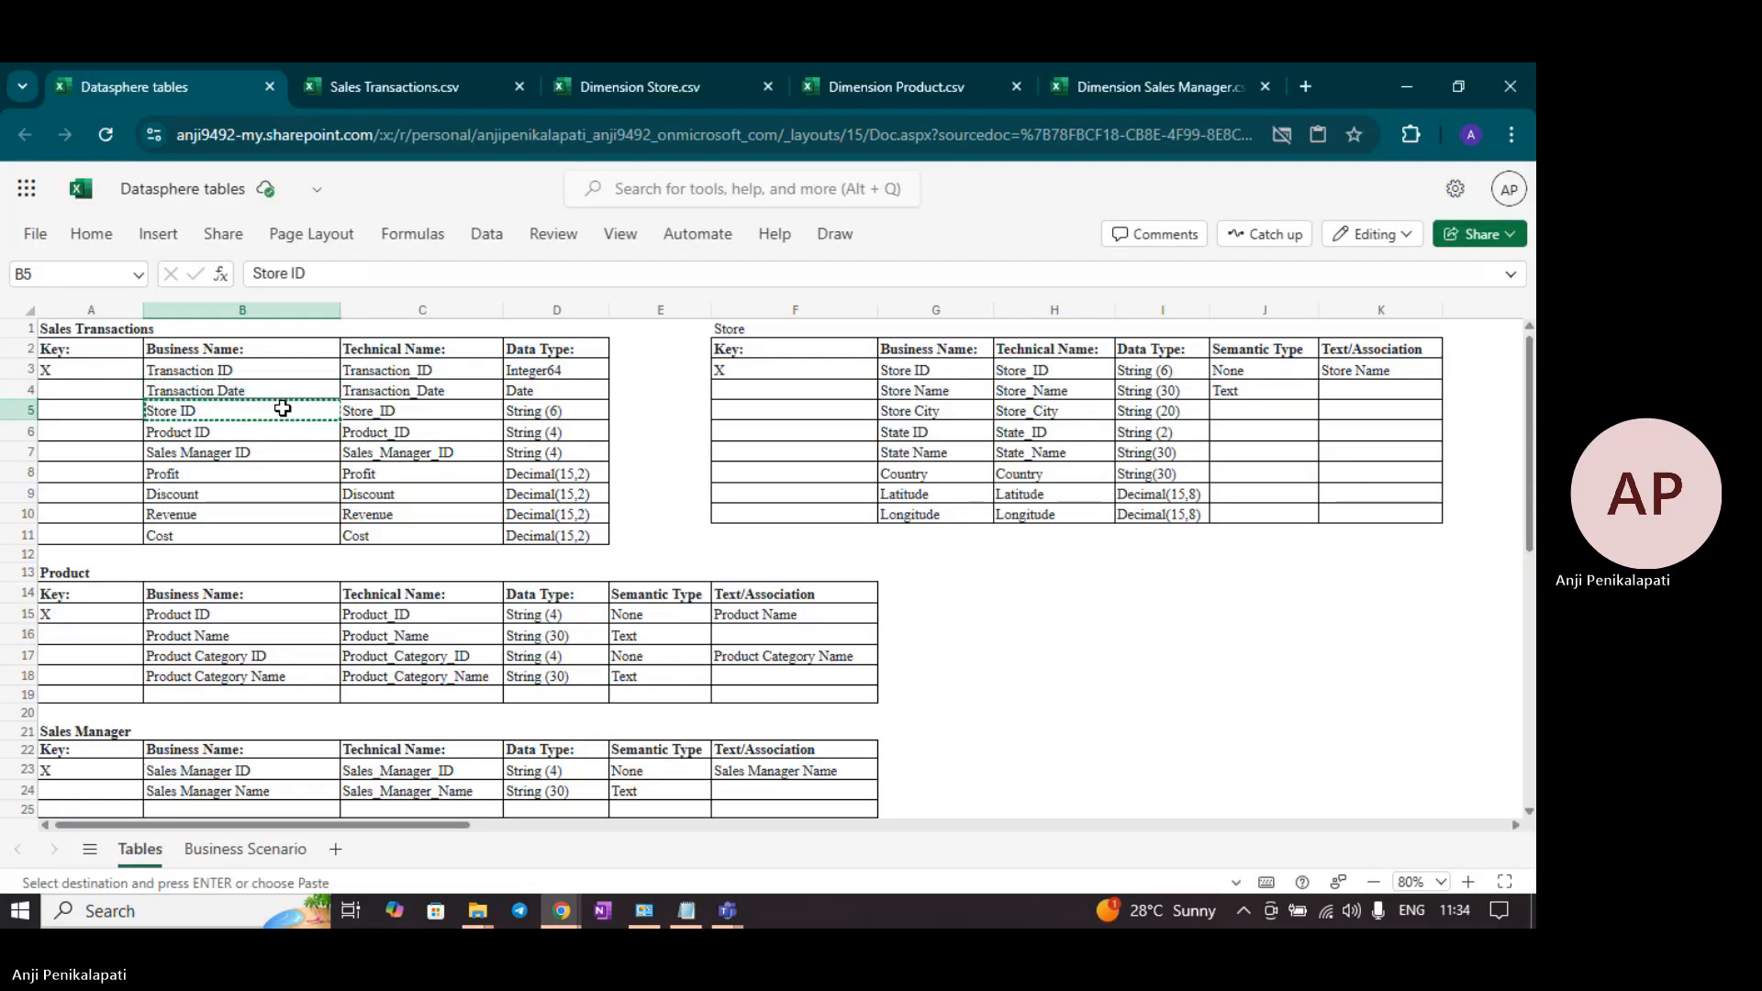
pyautogui.hotkey('alt', 'Tab')
pyautogui.moveTo(433, 540); pyautogui.dragTo(305, 548)
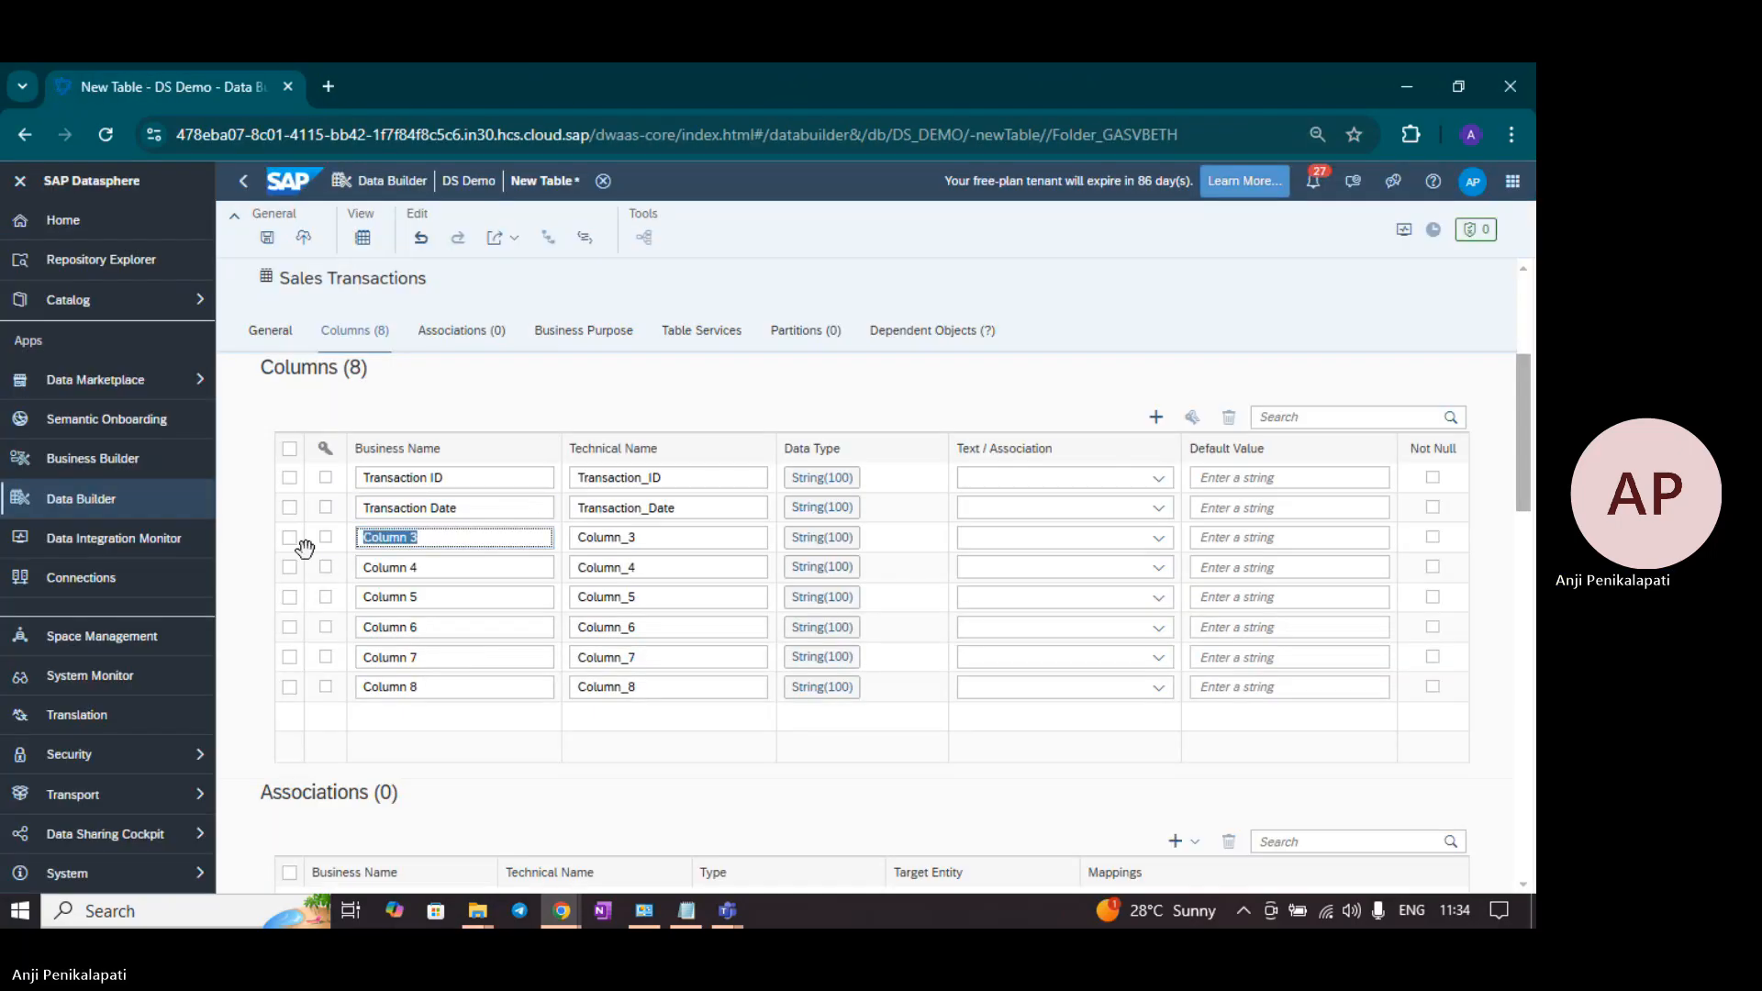
pyautogui.hotkey('ctrl', 'v')
# Step: Copy Product ID from the workbook's Sales Transactions list and replace the Column 4 business name with it
pyautogui.hotkey('alt', 'Tab')
pyautogui.click(254, 428)
pyautogui.hotkey('ctrl', 'c')
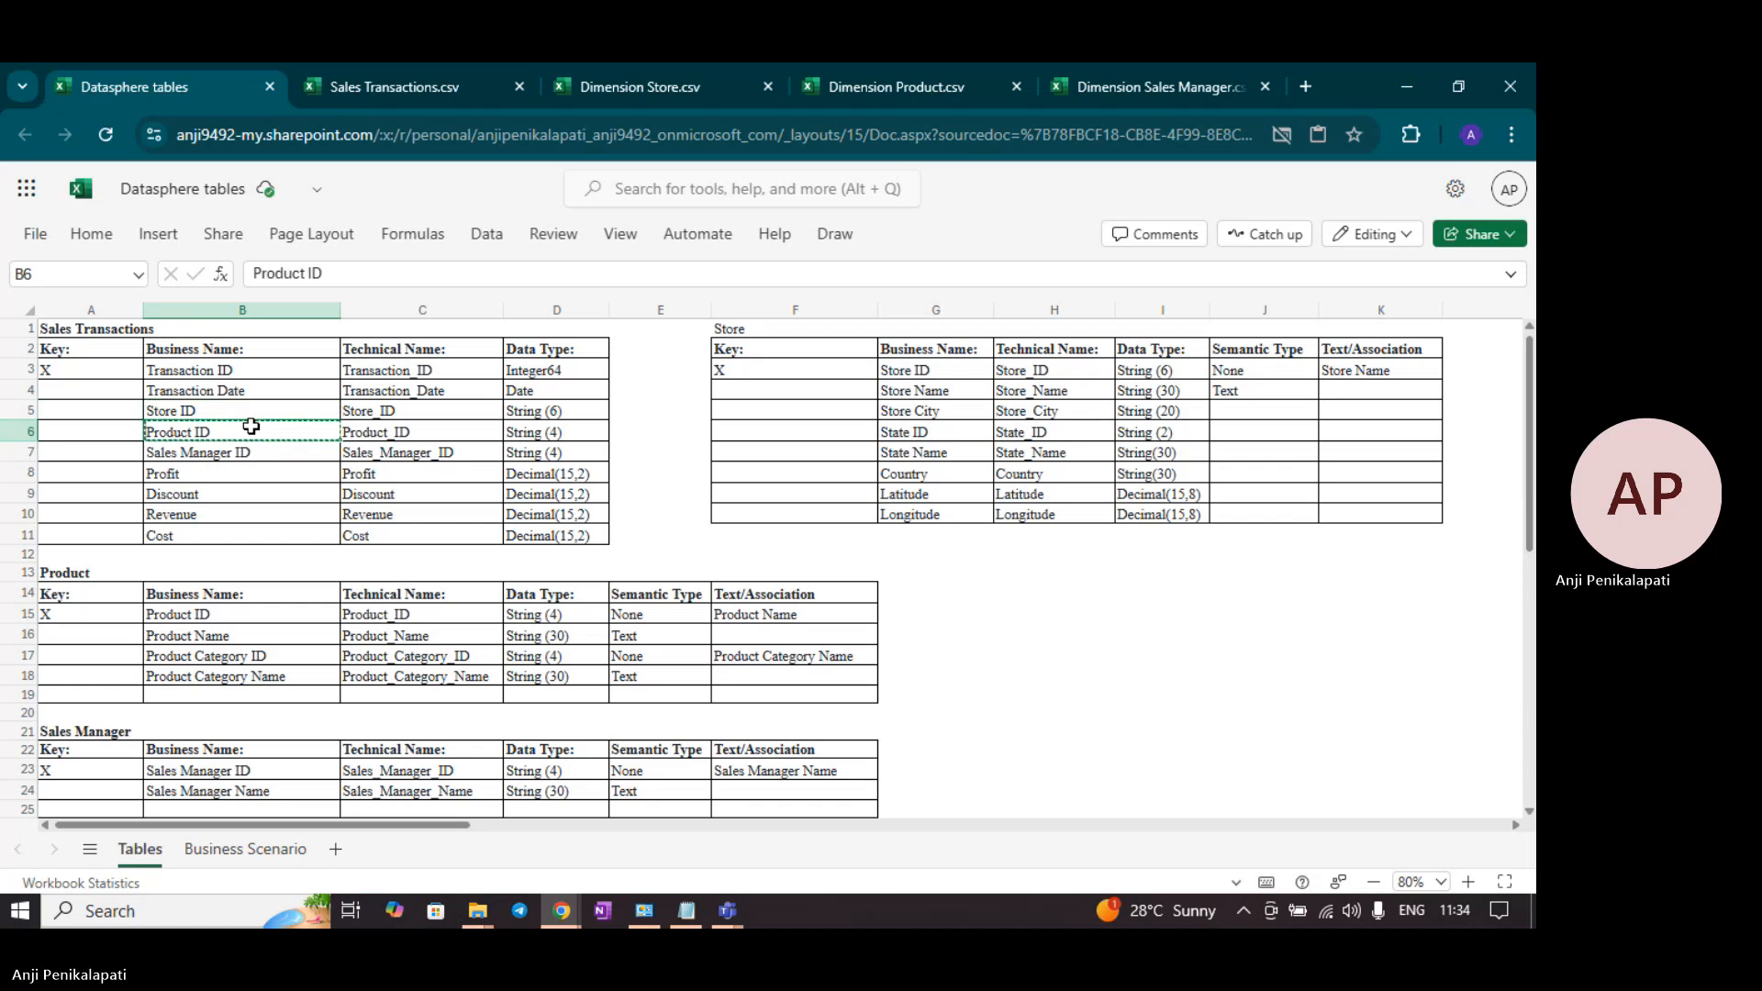
pyautogui.hotkey('alt', 'Tab')
pyautogui.moveTo(496, 563); pyautogui.dragTo(288, 577)
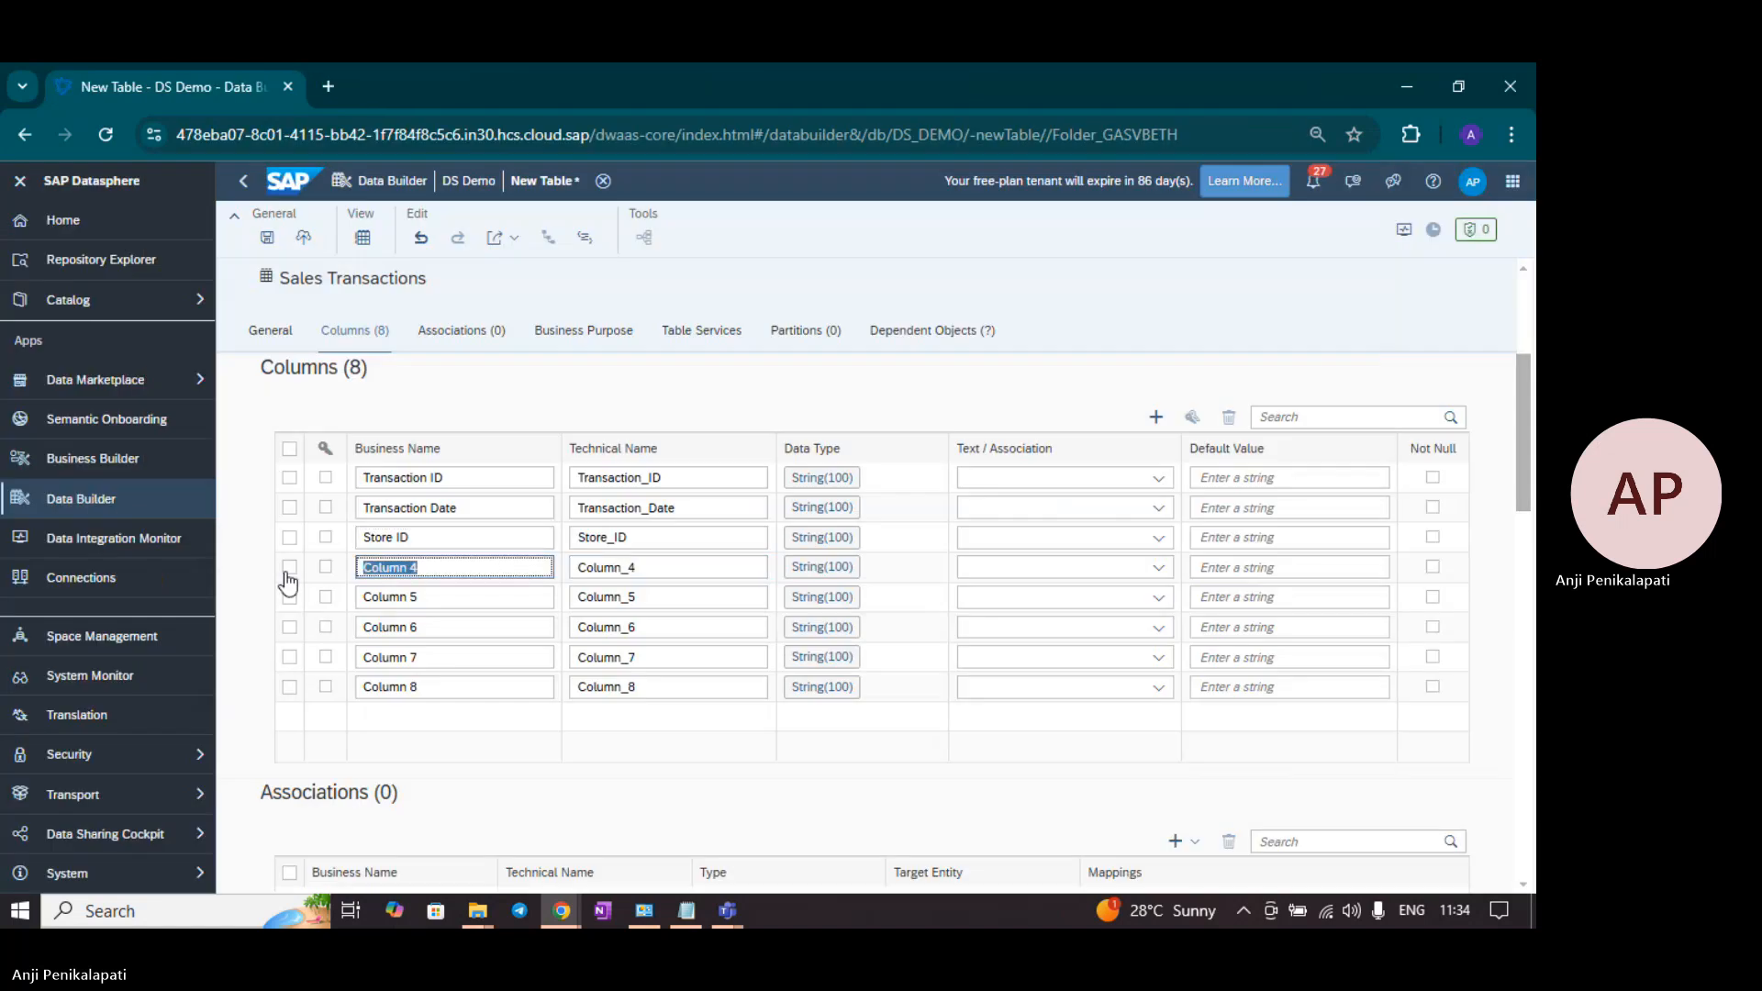
pyautogui.hotkey('ctrl', 'v')
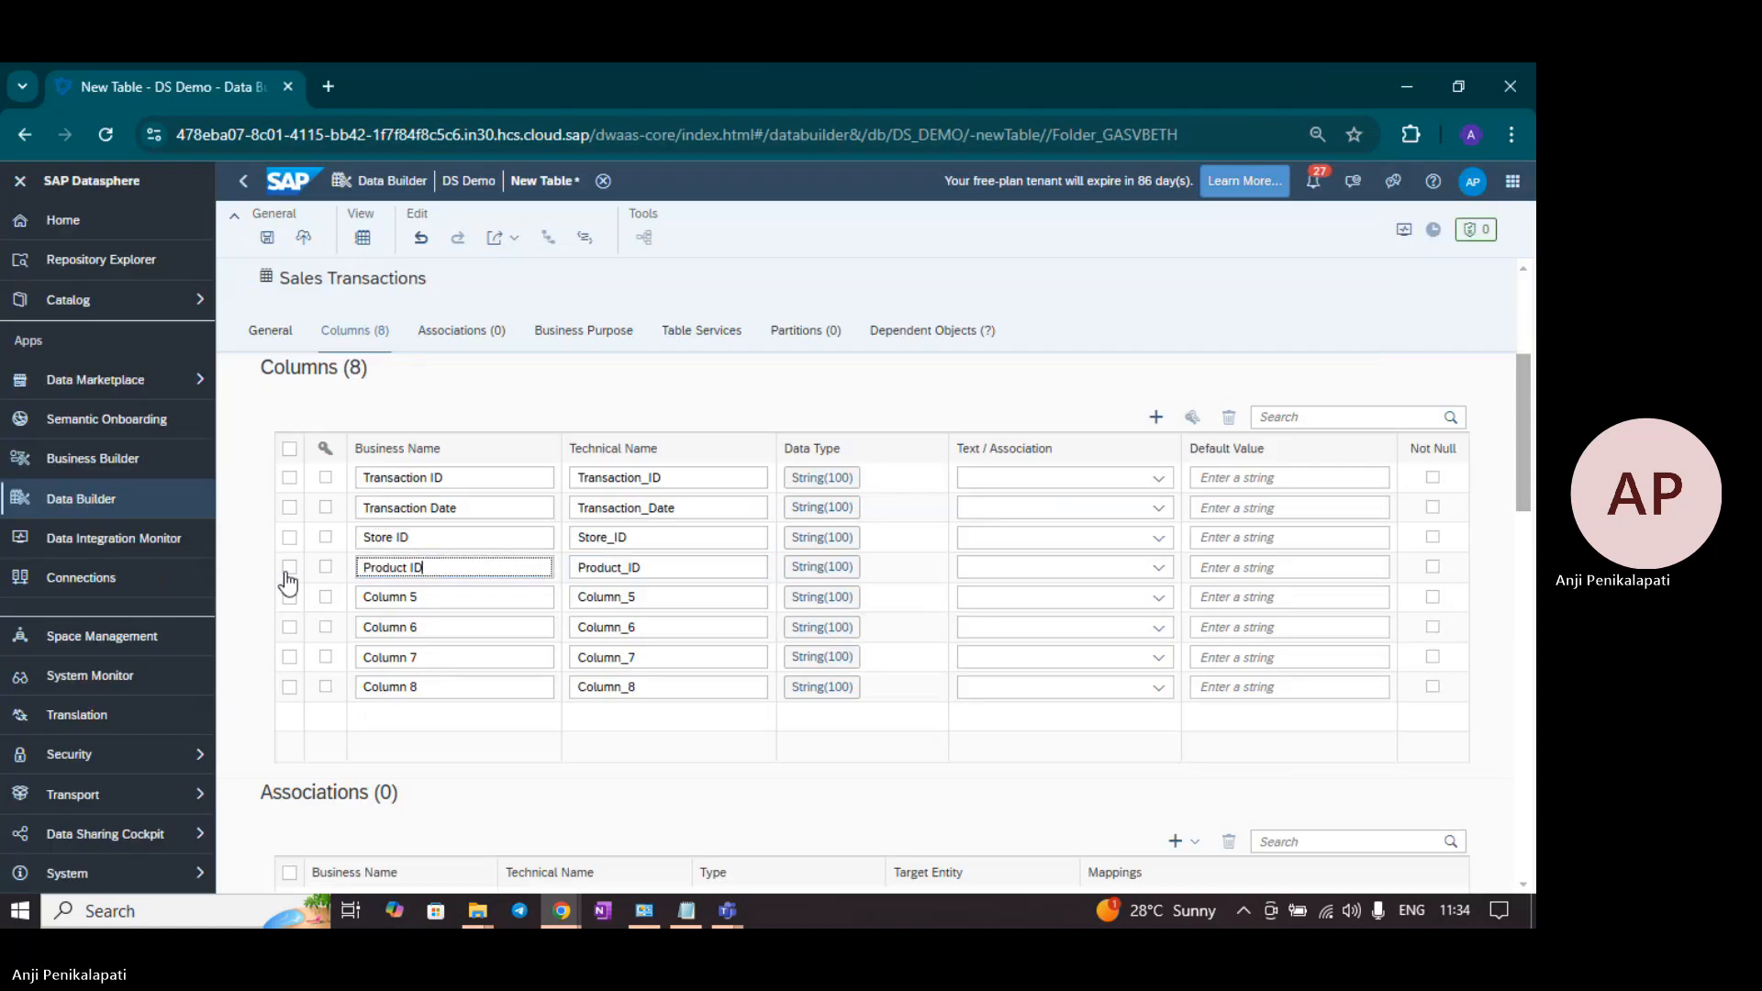
# Step: Copy Sales Manager ID from the workbook's Sales Transactions list and replace the Column 5 business name with it
pyautogui.hotkey('alt', 'Tab')
pyautogui.click(280, 453)
pyautogui.hotkey('ctrl', 'c')
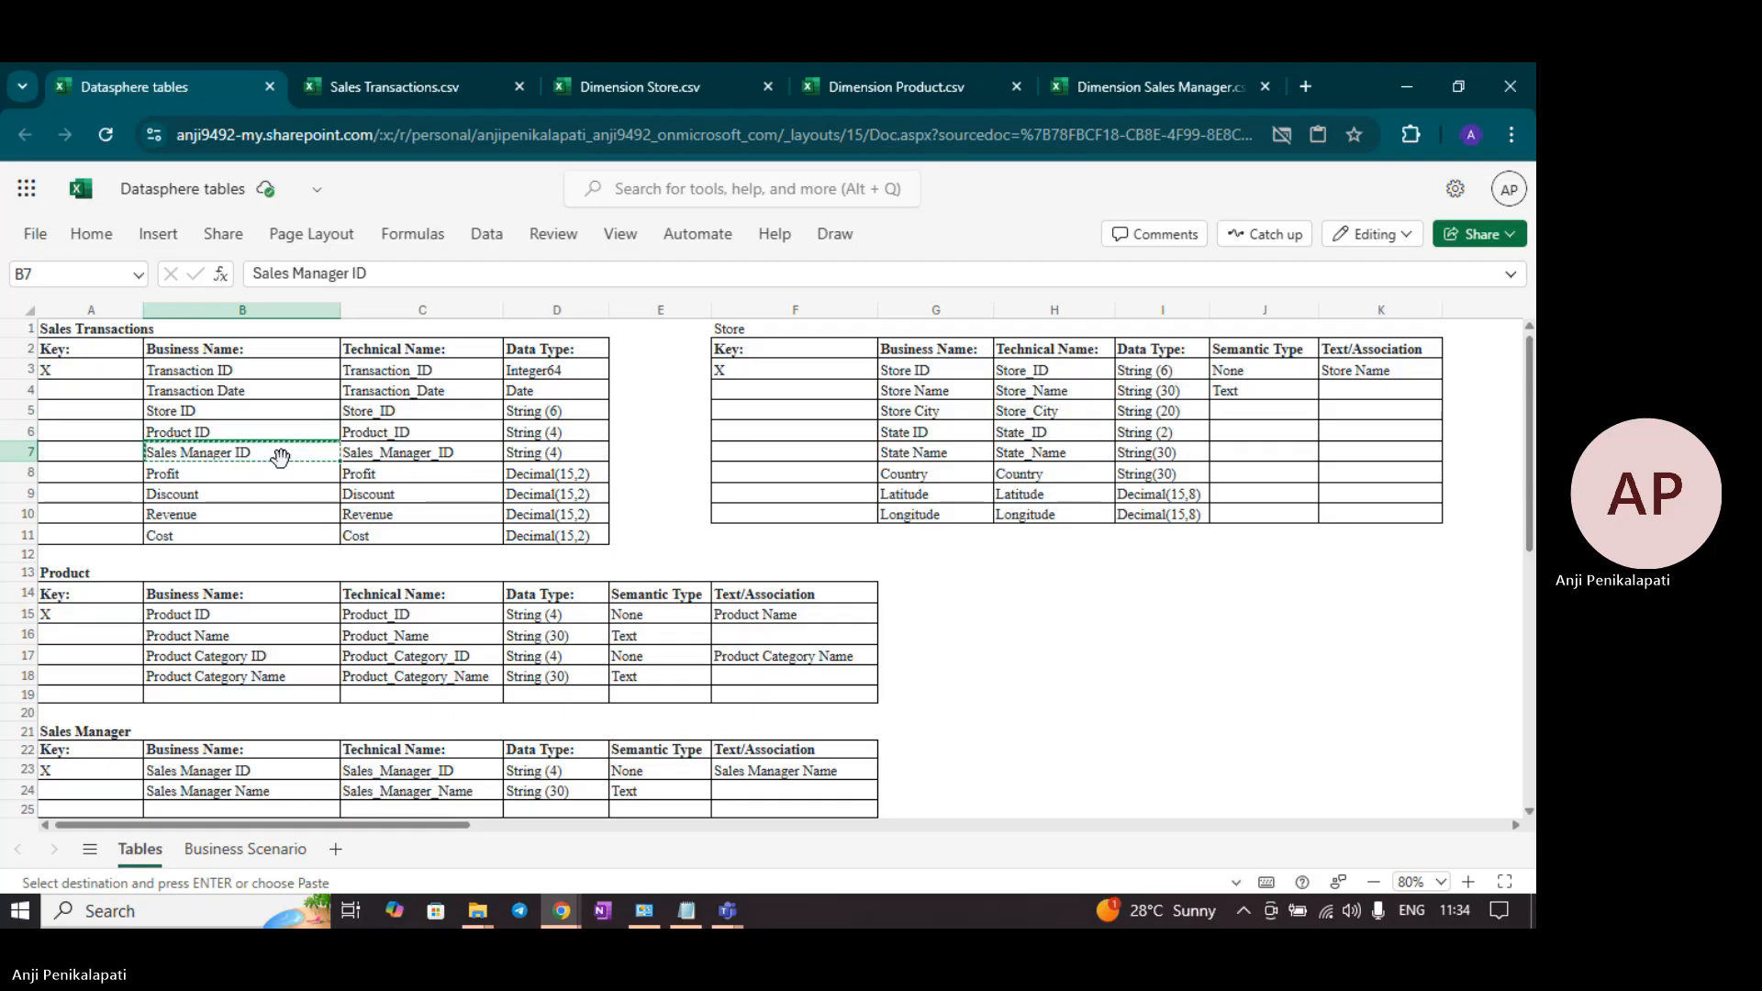
pyautogui.hotkey('alt', 'Tab')
pyautogui.moveTo(456, 594); pyautogui.dragTo(331, 609)
pyautogui.hotkey('ctrl', 'v')
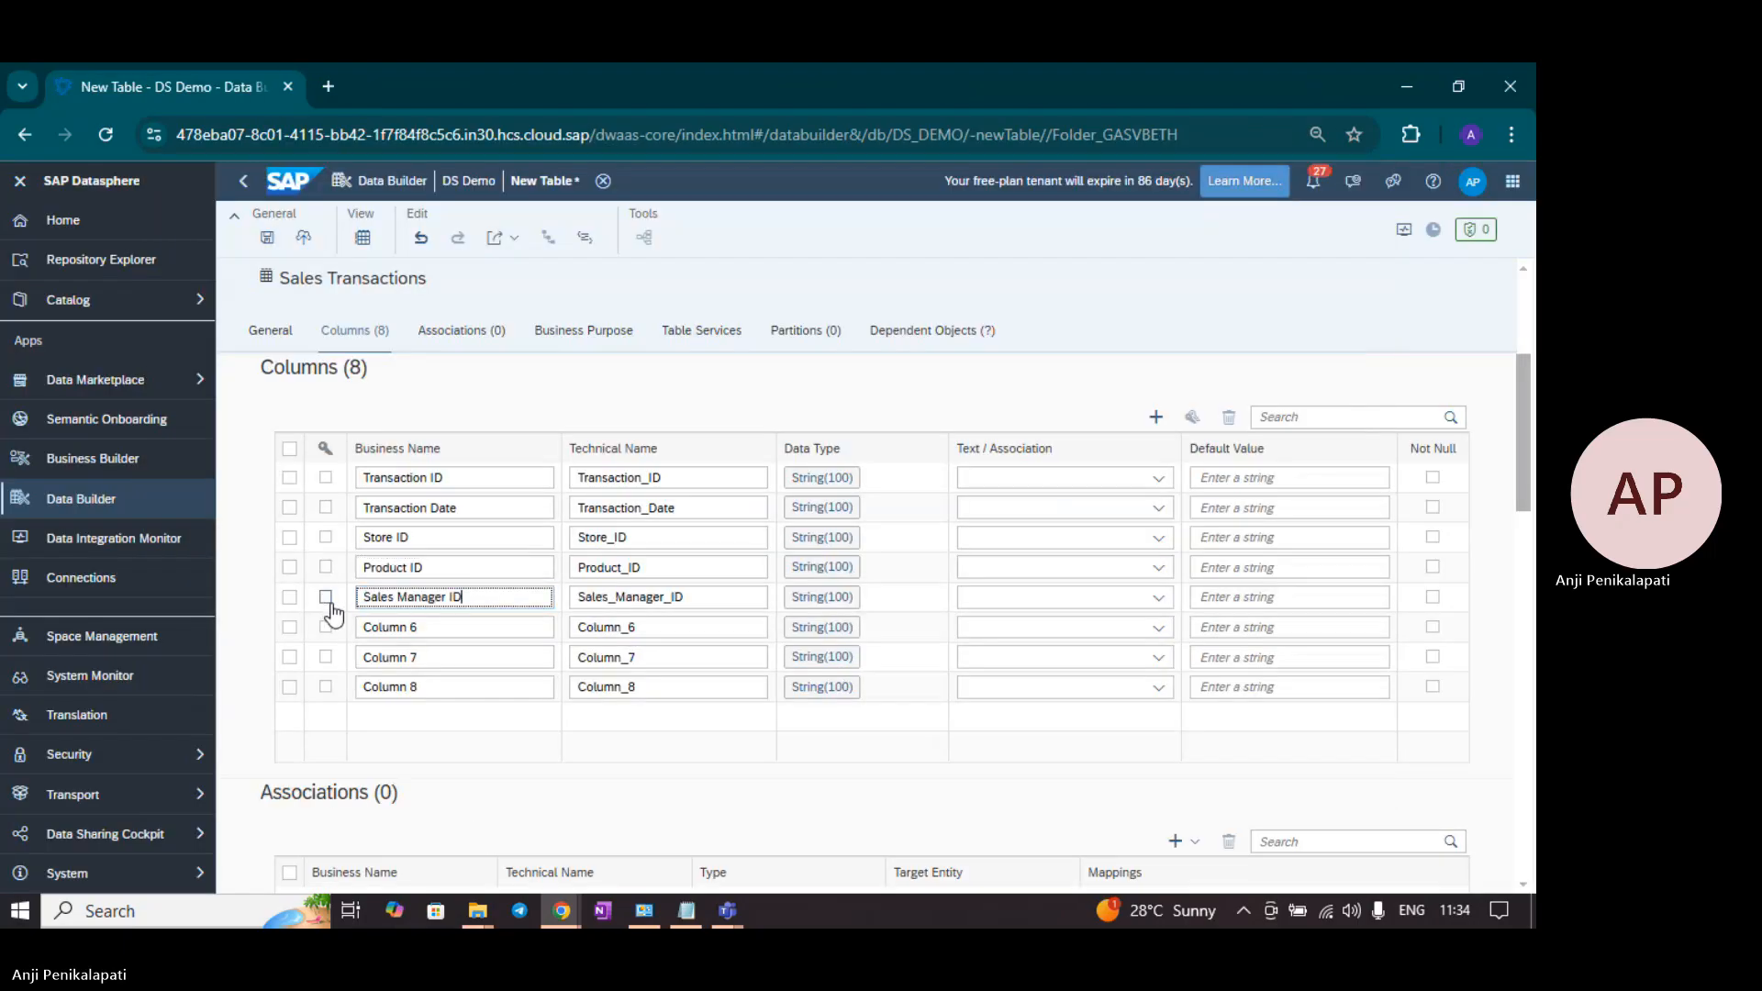
# Step: Copy Profit from the workbook's Sales Transactions list and replace the Column 6 business name with it
pyautogui.hotkey('alt', 'Tab')
pyautogui.click(214, 473)
pyautogui.hotkey('ctrl', 'c')
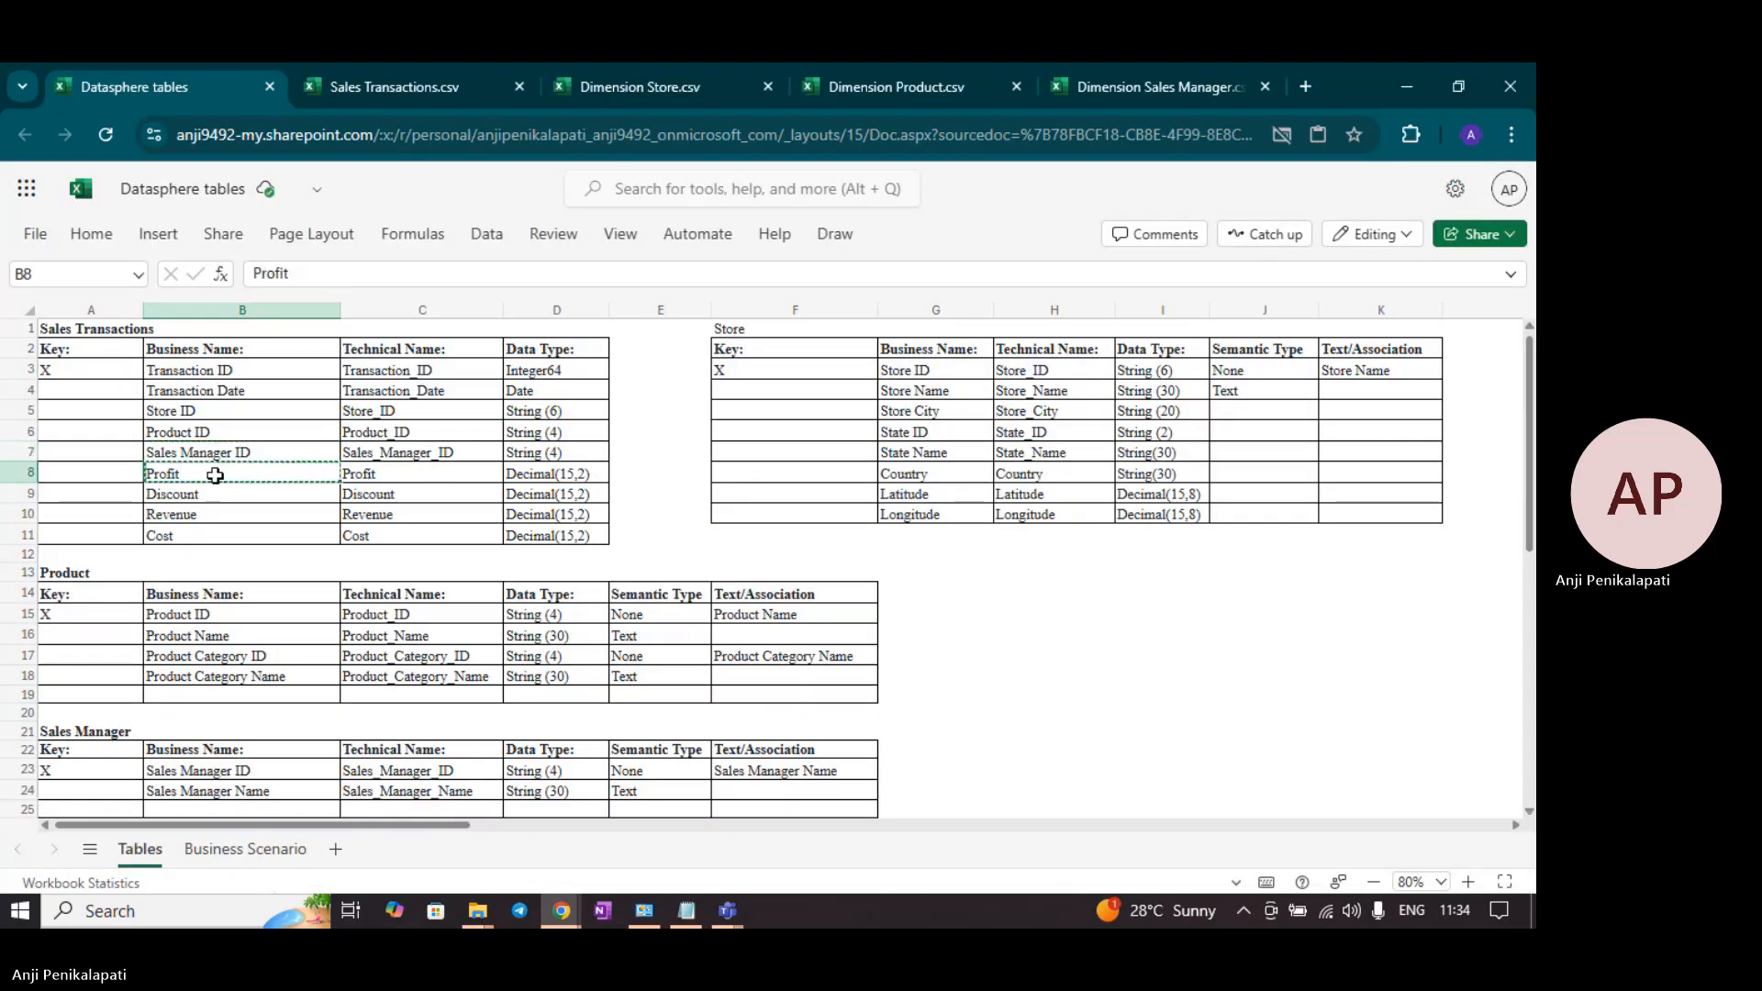
pyautogui.hotkey('alt', 'Tab')
pyautogui.moveTo(456, 626); pyautogui.dragTo(330, 640)
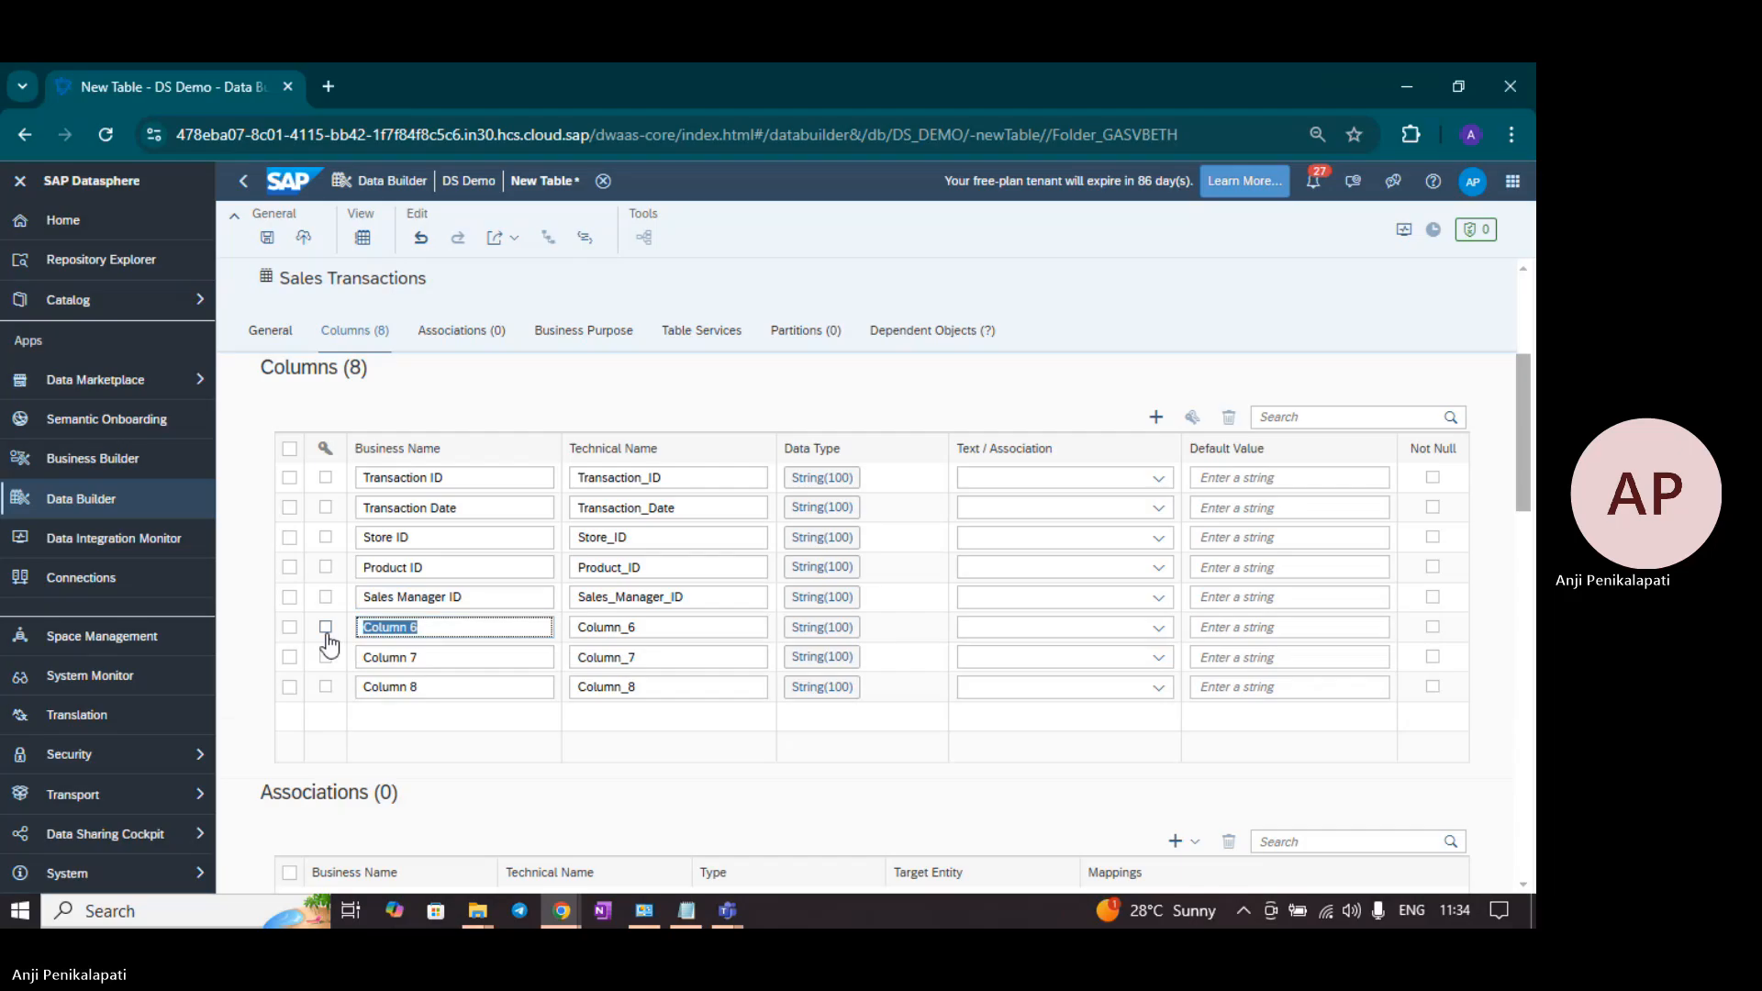
pyautogui.hotkey('ctrl', 'v')
# Step: Copy Discount from the workbook's Sales Transactions list and replace the Column 7 business name with it
pyautogui.hotkey('alt', 'Tab')
pyautogui.click(260, 497)
pyautogui.hotkey('ctrl', 'c')
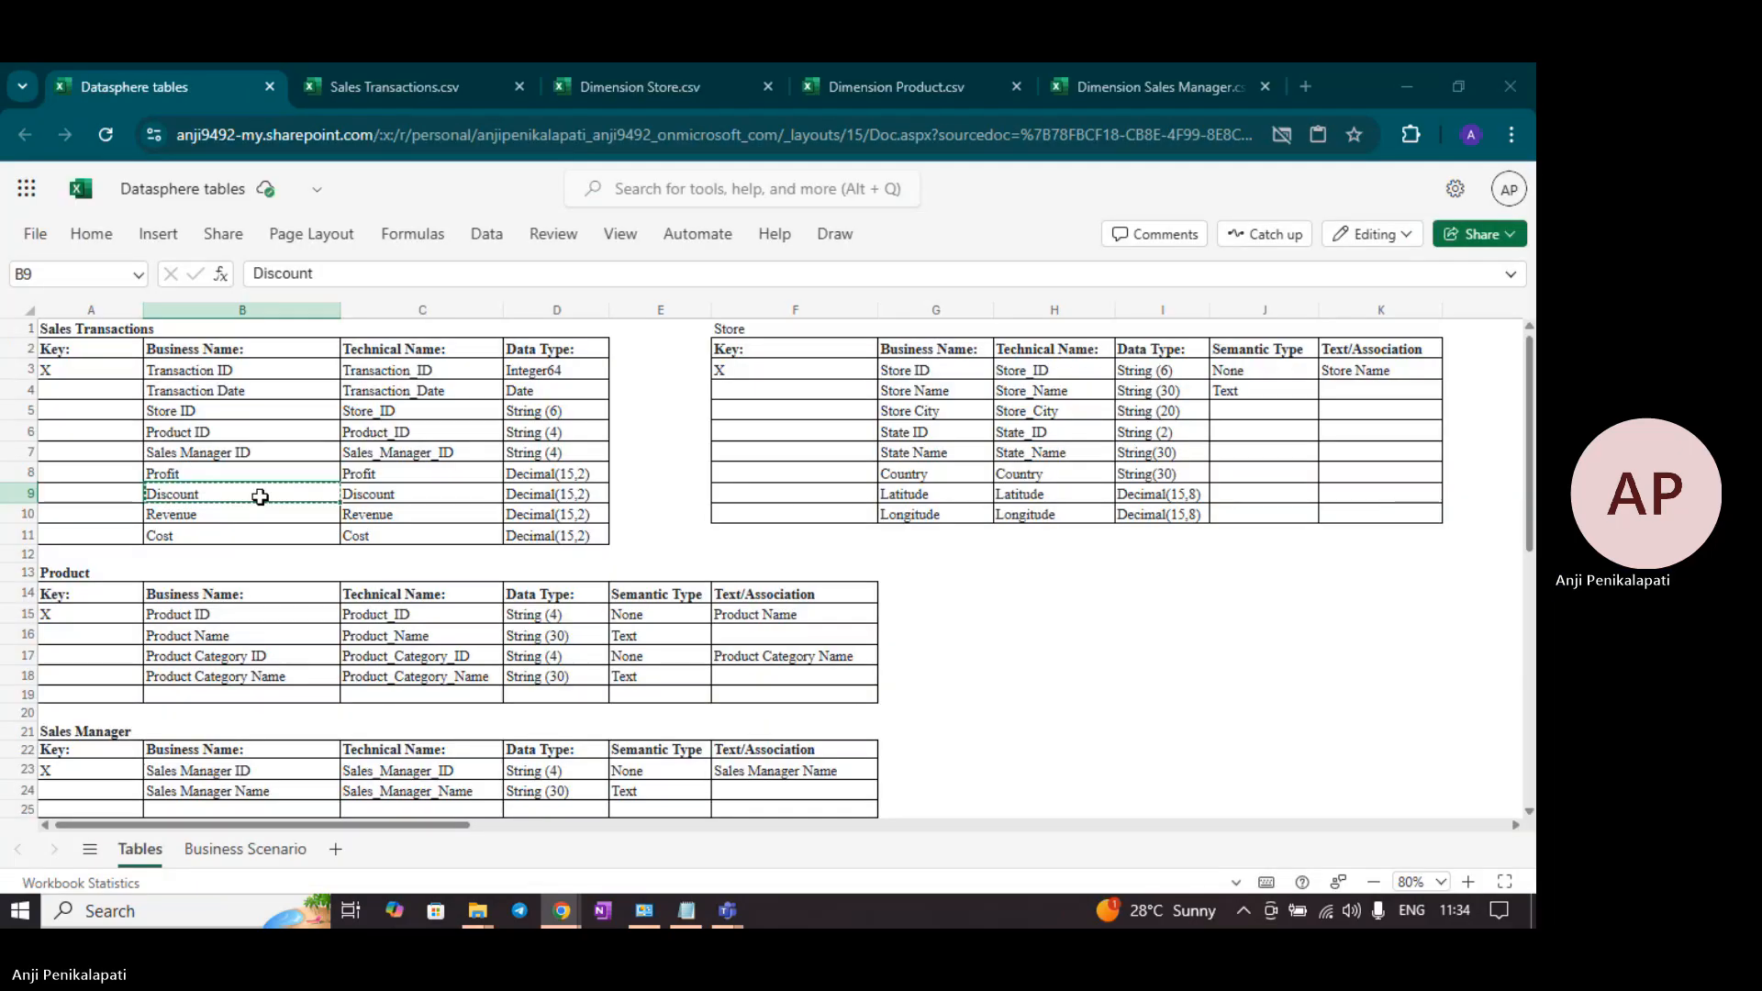
pyautogui.hotkey('alt', 'Tab')
pyautogui.moveTo(431, 657); pyautogui.dragTo(291, 677)
pyautogui.hotkey('ctrl', 'v')
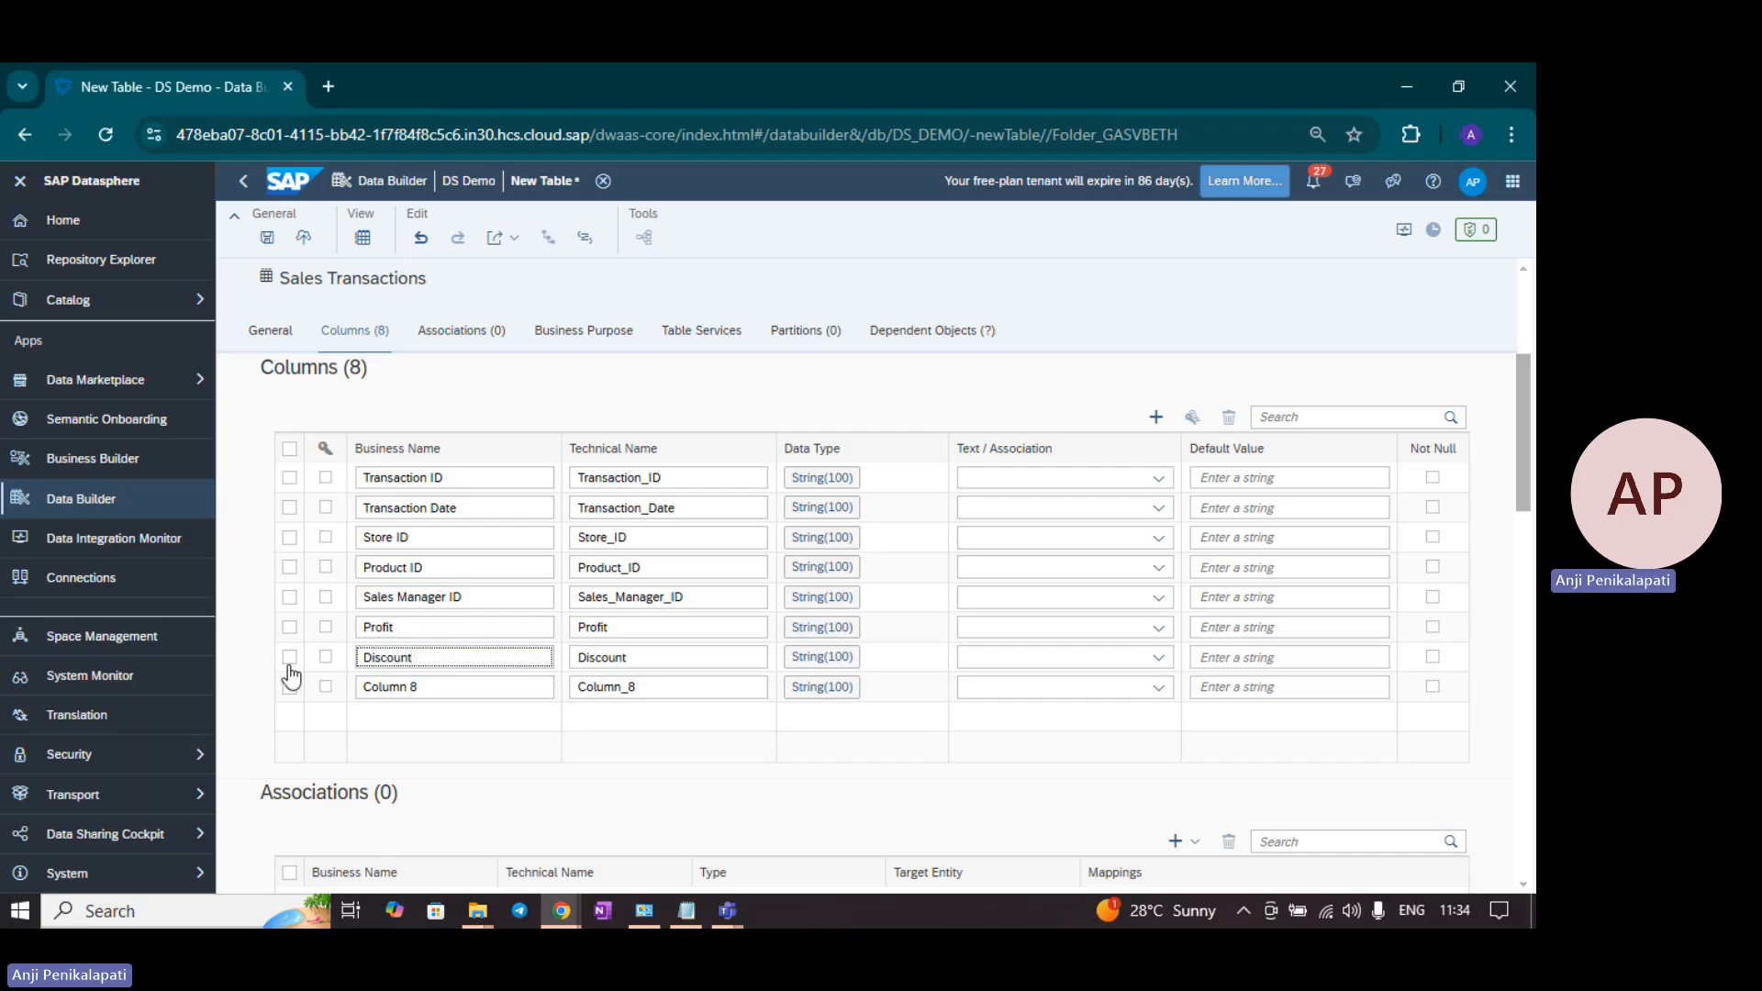
# Step: Copy Cost from the workbook's Sales Transactions list and replace the Column 8 business name with it
pyautogui.hotkey('alt', 'Tab')
pyautogui.click(252, 539)
pyautogui.hotkey('ctrl', 'c')
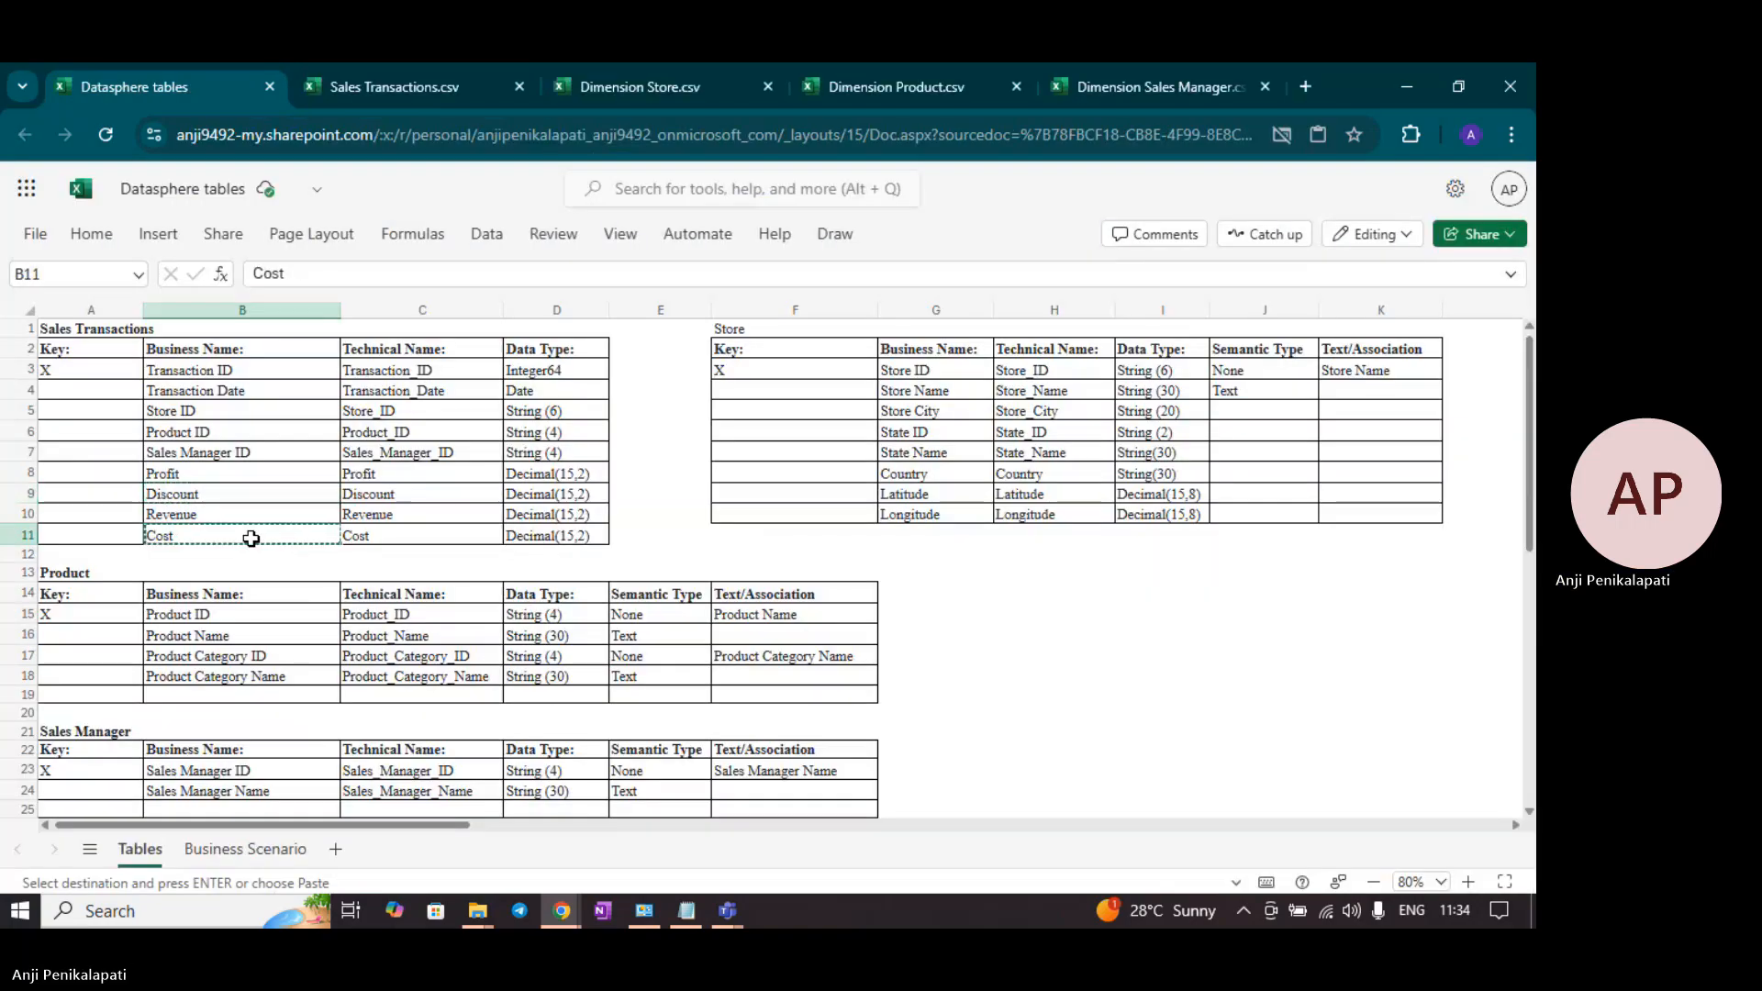
pyautogui.hotkey('alt', 'Tab')
pyautogui.moveTo(432, 687); pyautogui.dragTo(275, 708)
pyautogui.hotkey('ctrl', 'v')
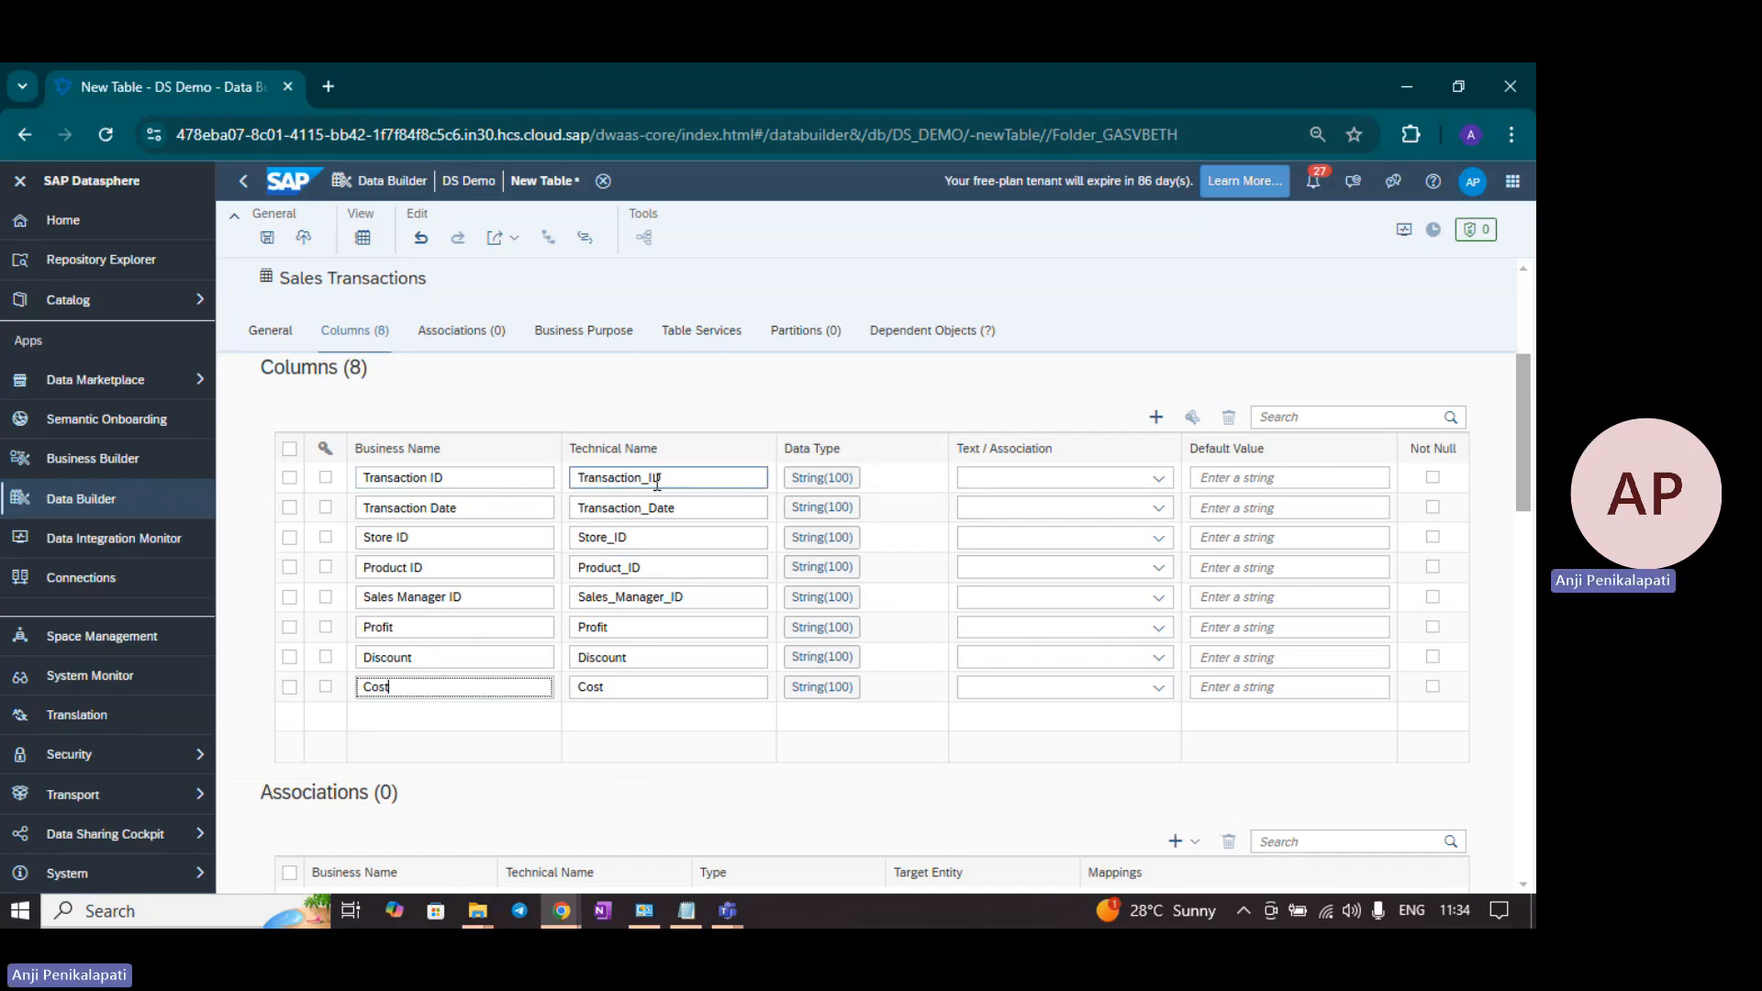
# Step: Set the data type of the Transaction ID column to Integer64
pyautogui.click(836, 484)
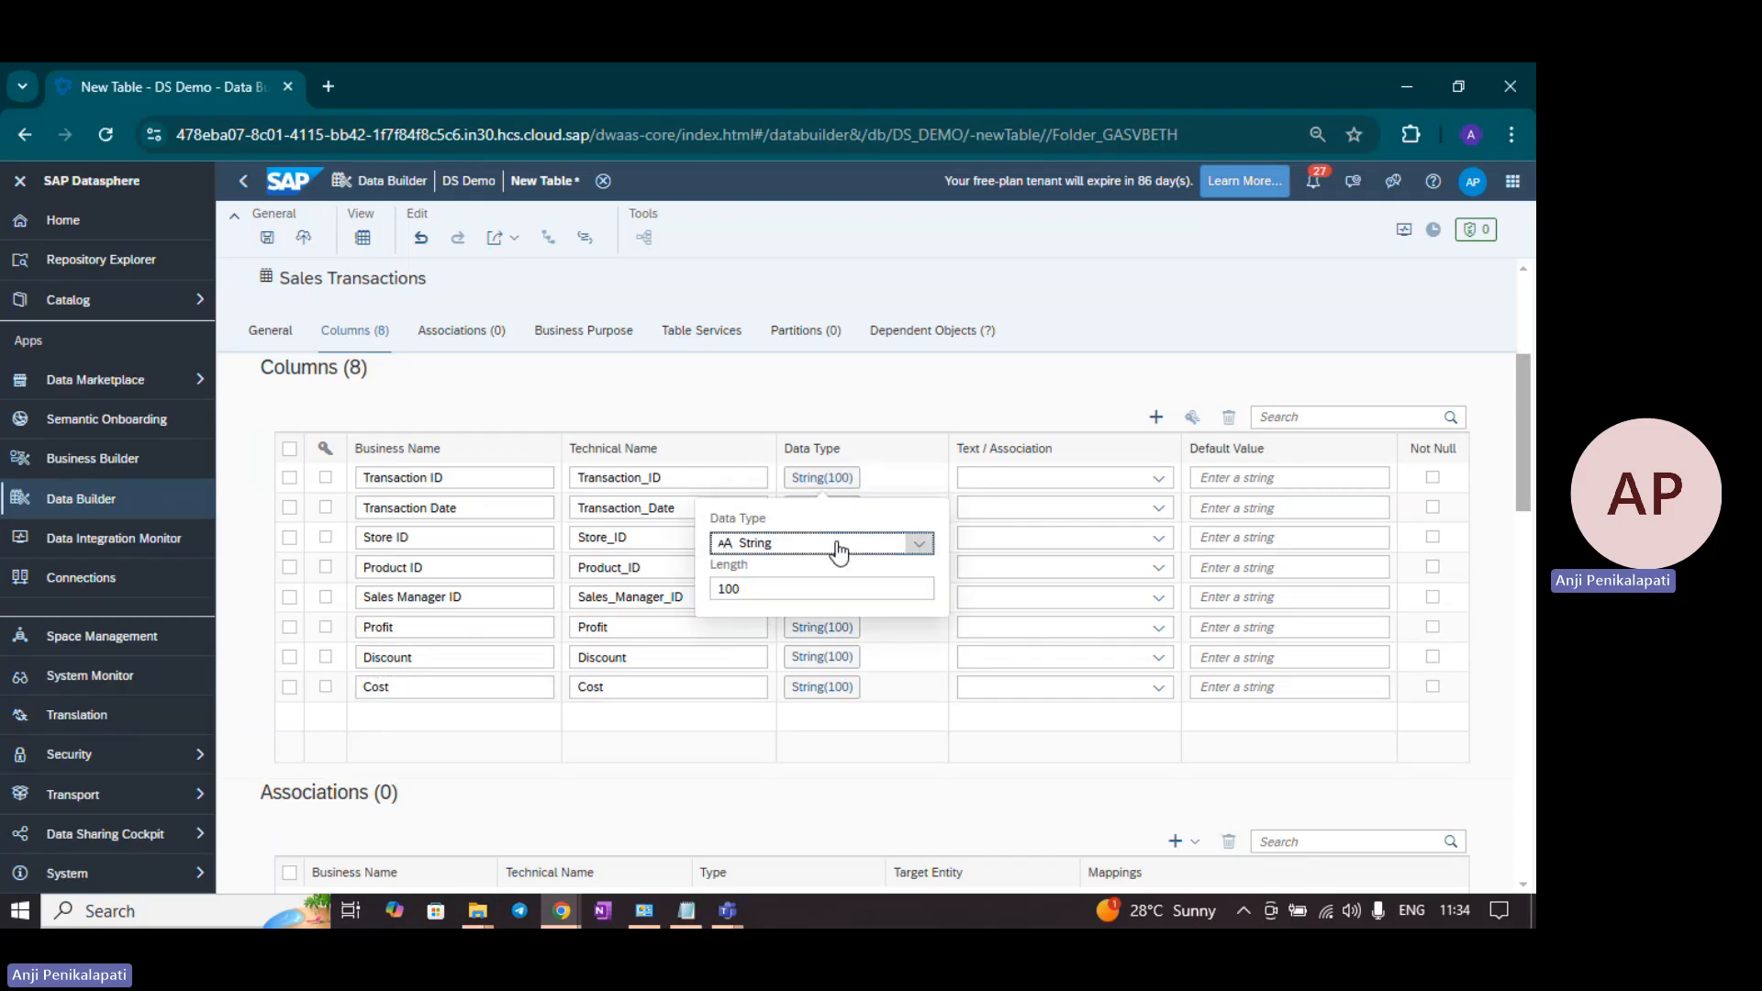
pyautogui.click(838, 545)
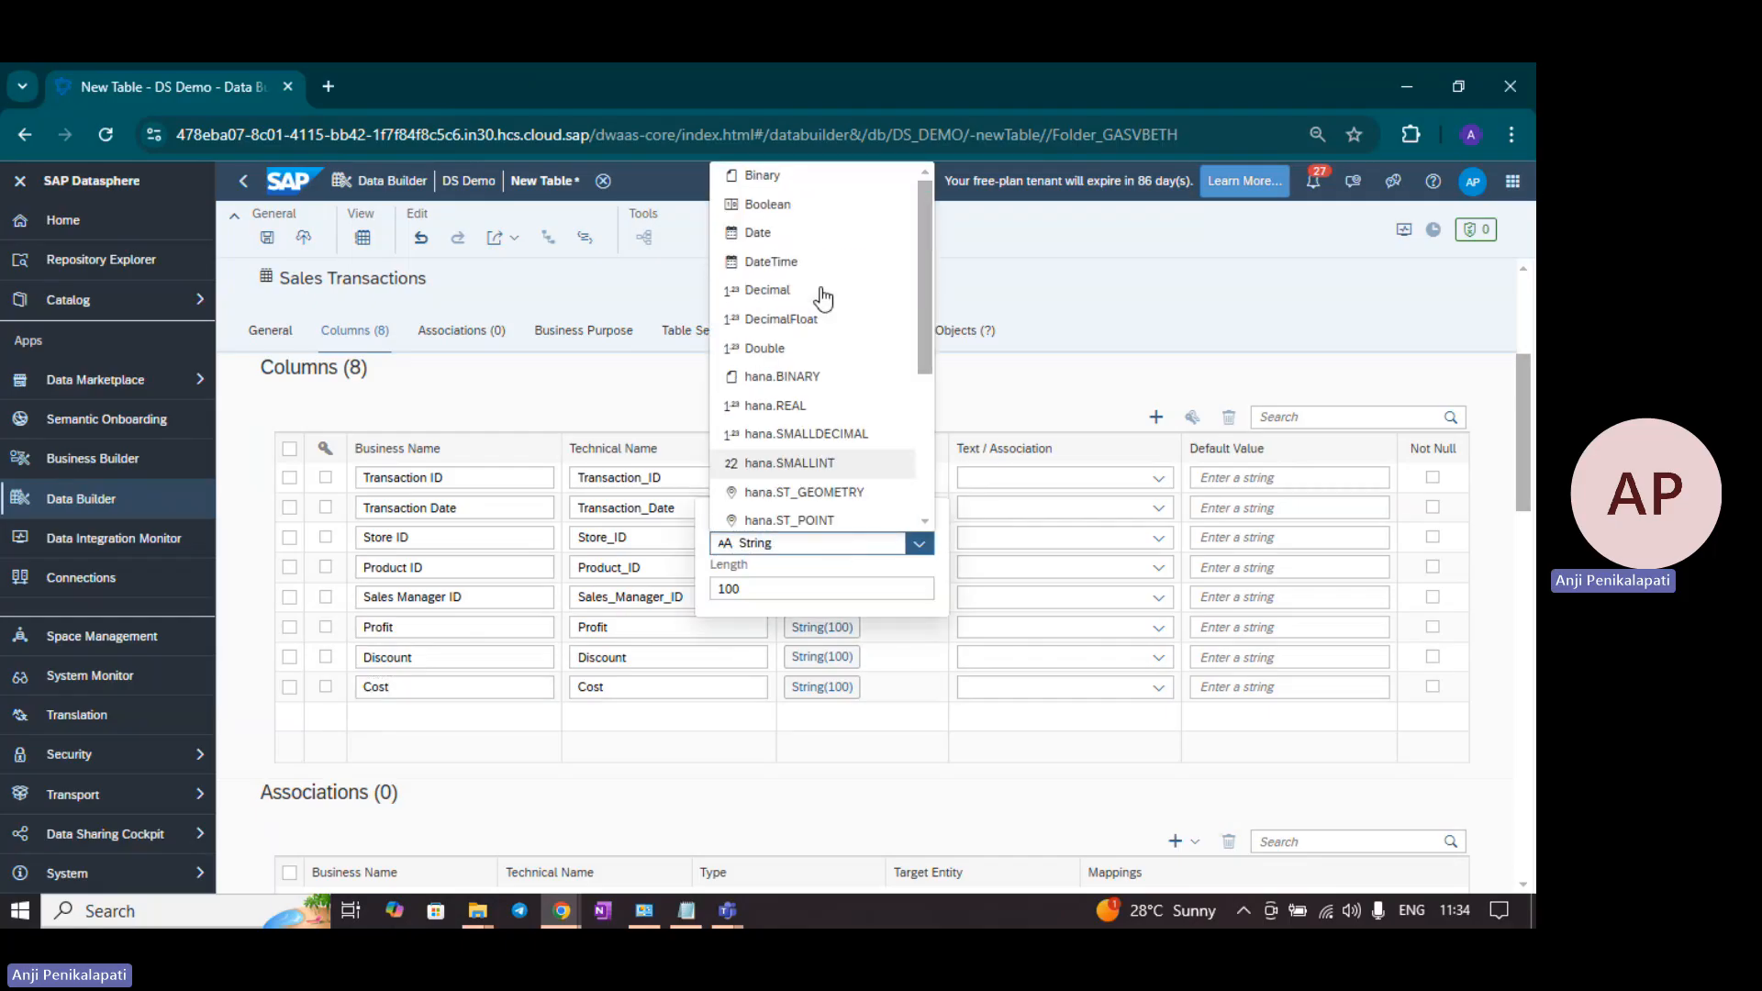
pyautogui.scroll(-5, 830, 241)
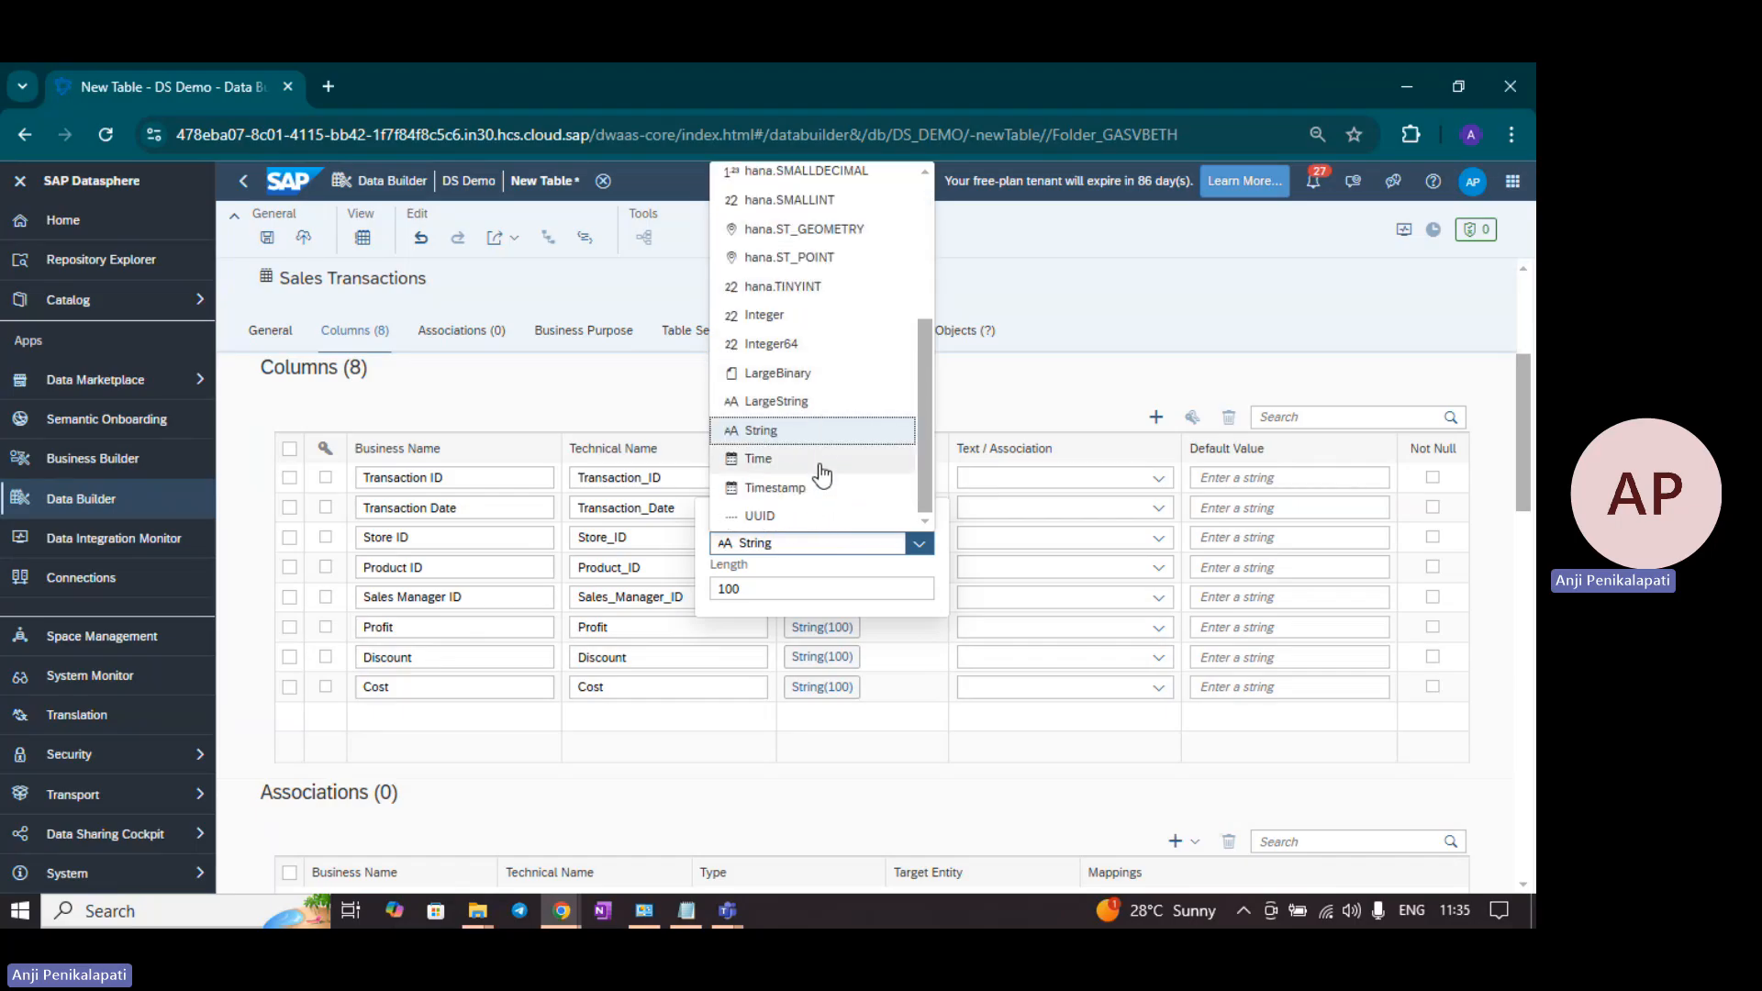
pyautogui.scroll(5, 822, 474)
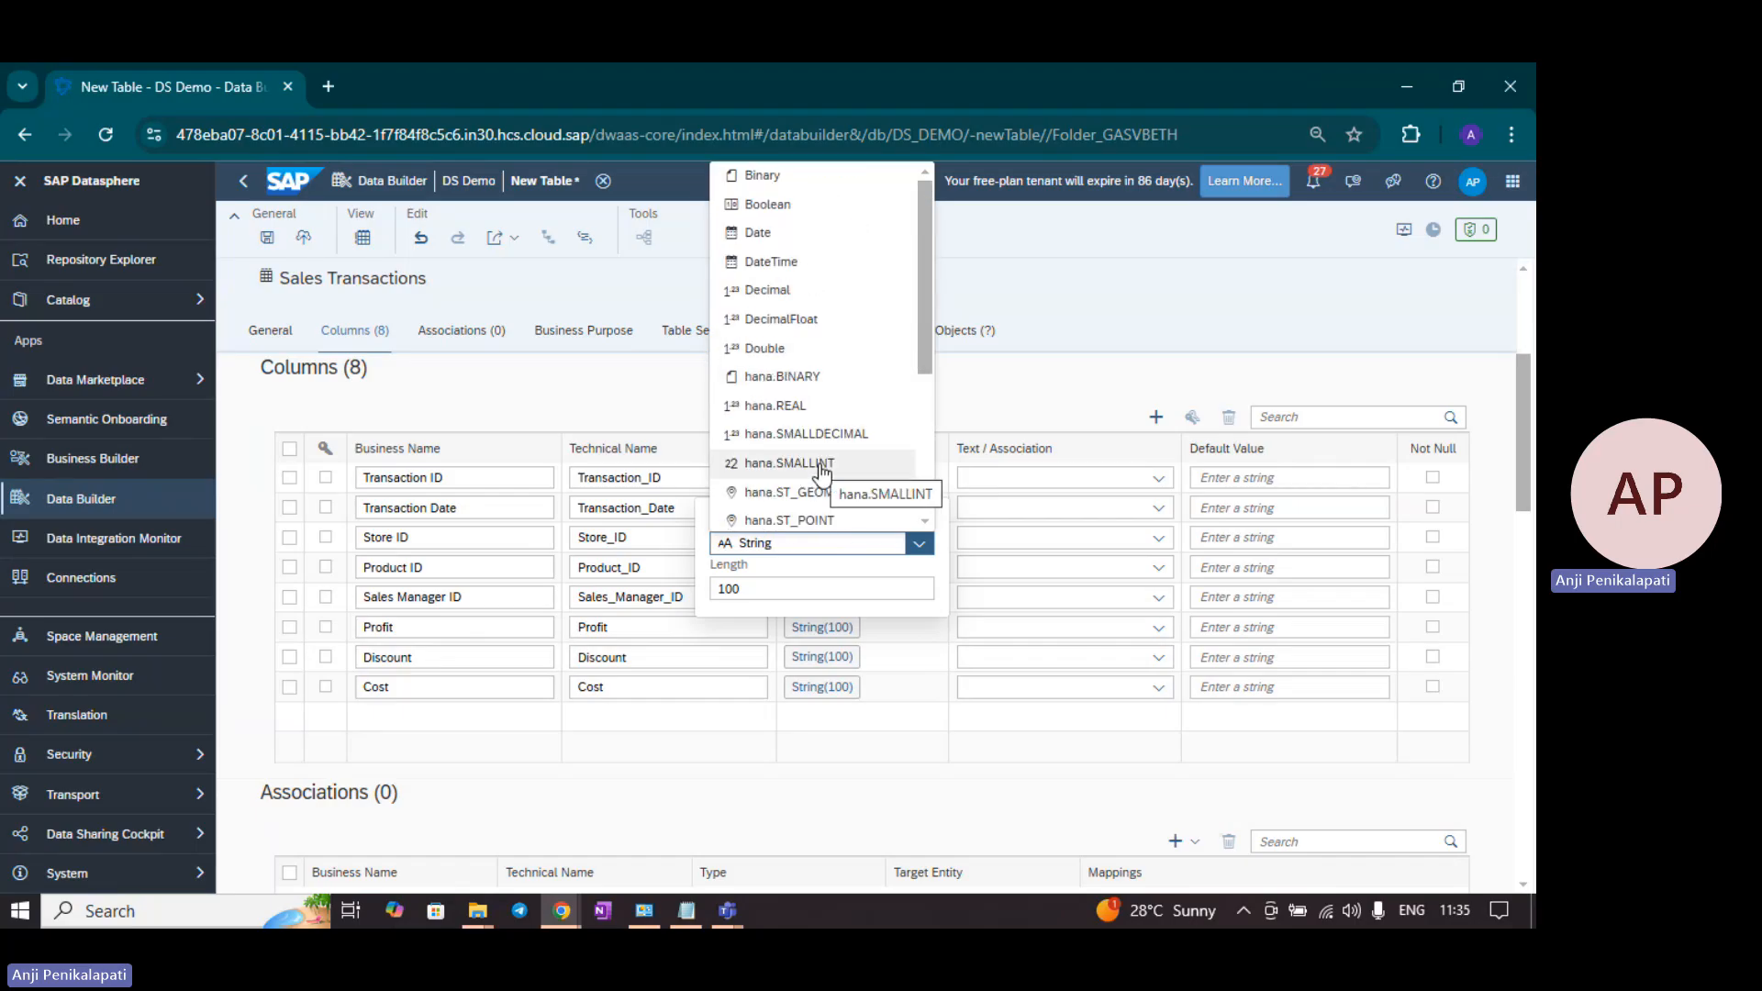
pyautogui.scroll(-5, 822, 474)
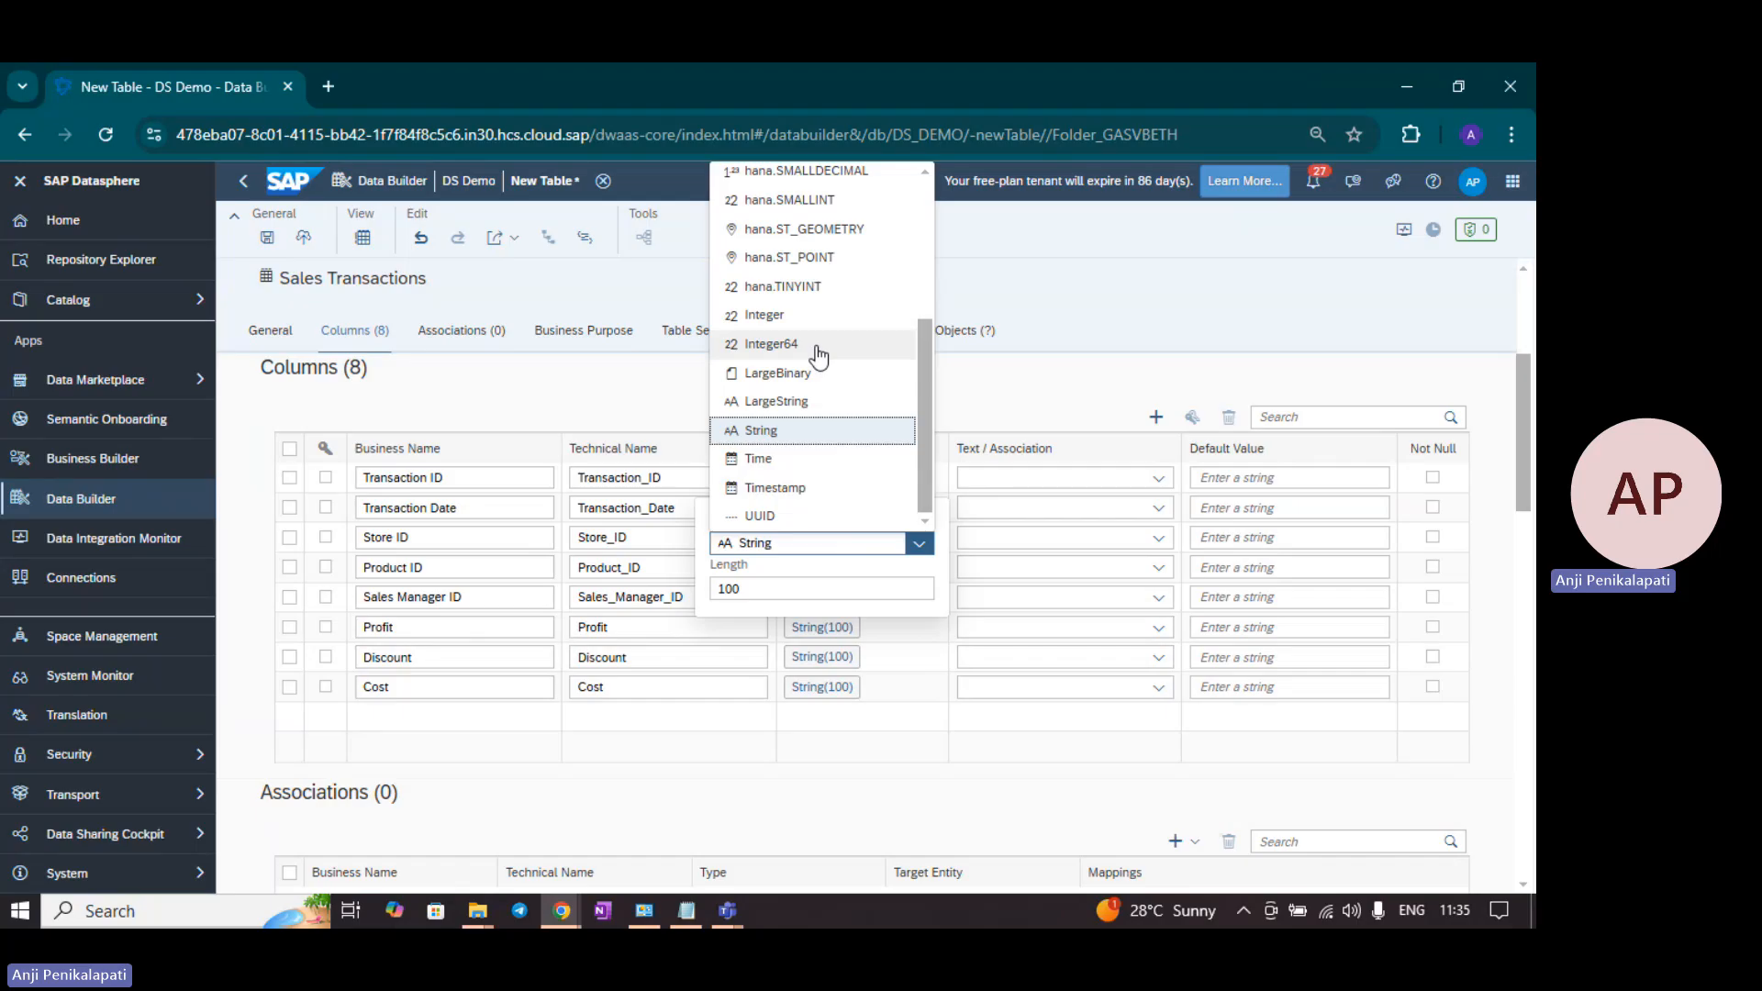
pyautogui.click(818, 351)
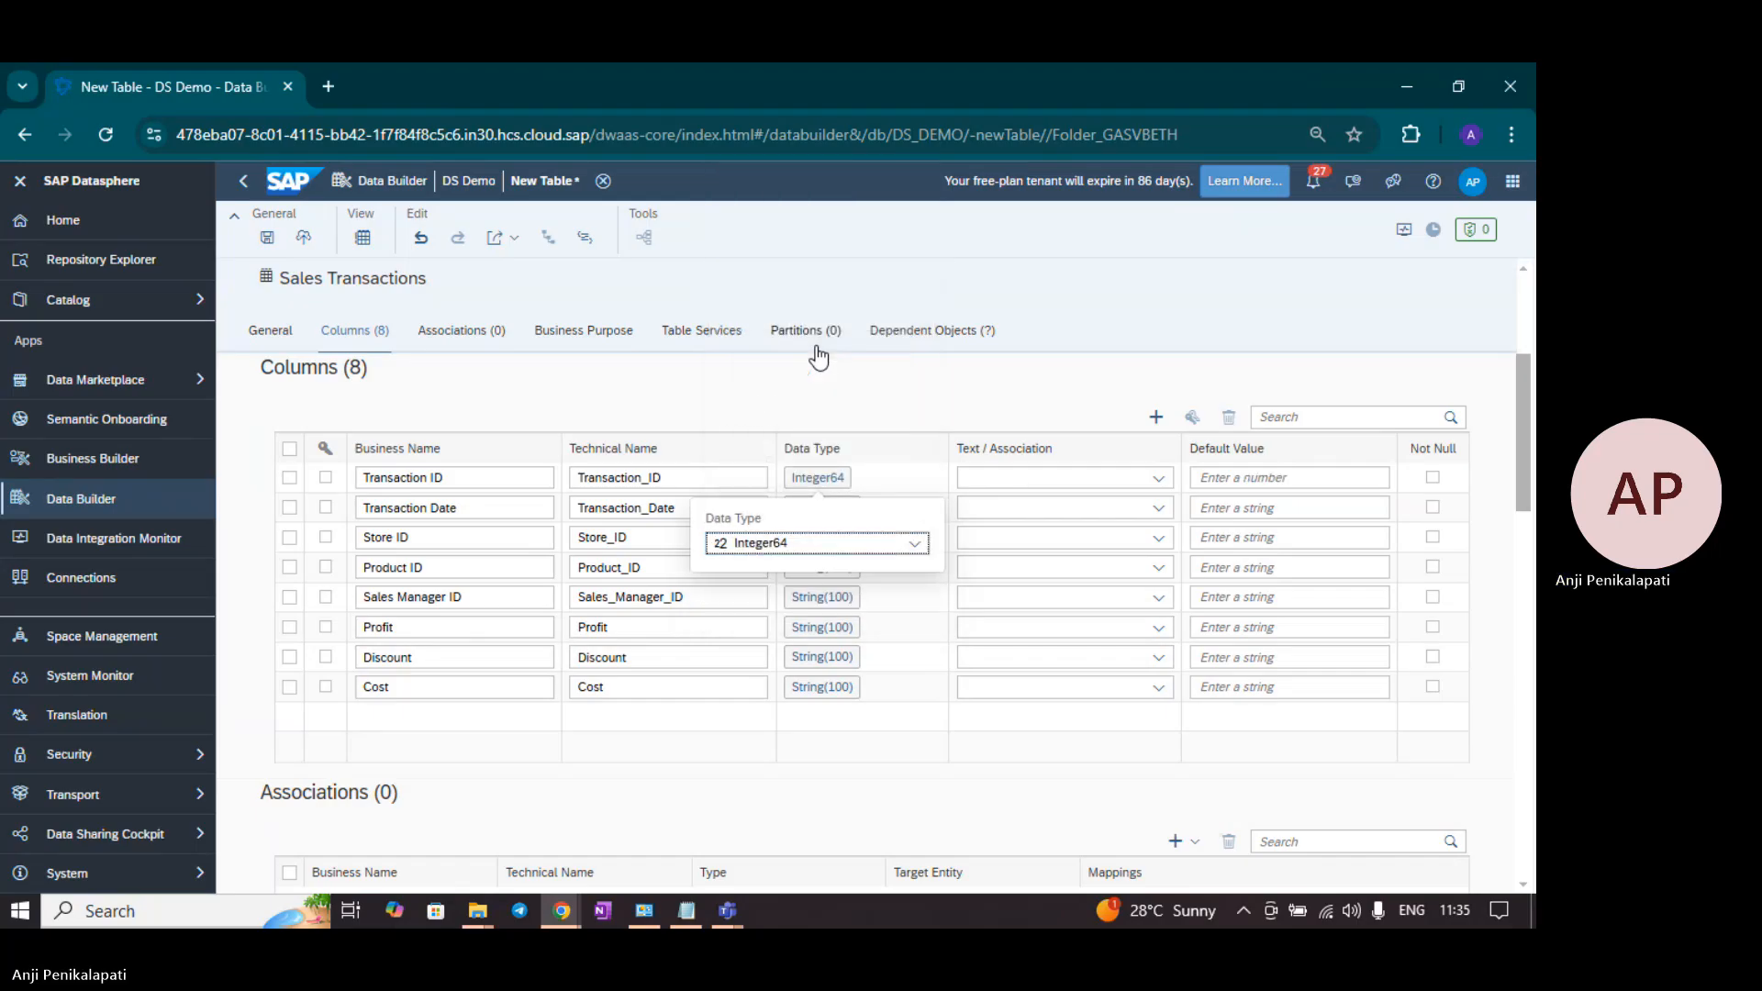
pyautogui.click(811, 374)
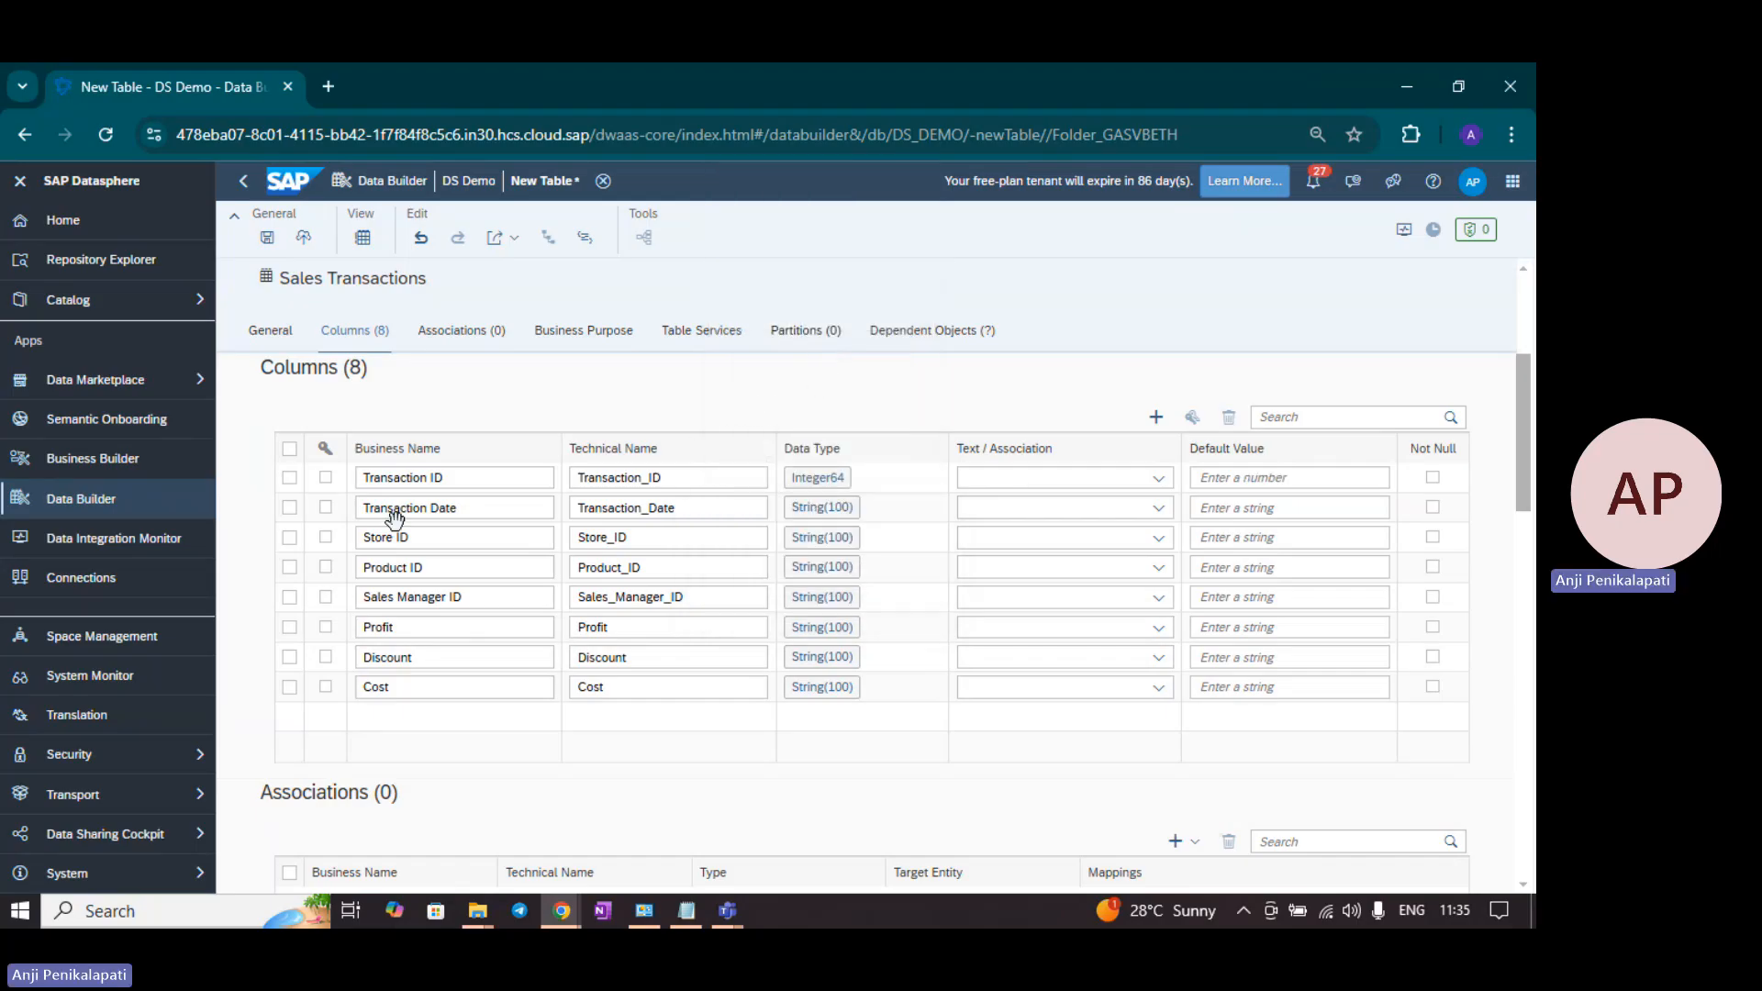
# Step: Set the data type of the Transaction Date column to Date
pyautogui.click(843, 512)
pyautogui.click(855, 572)
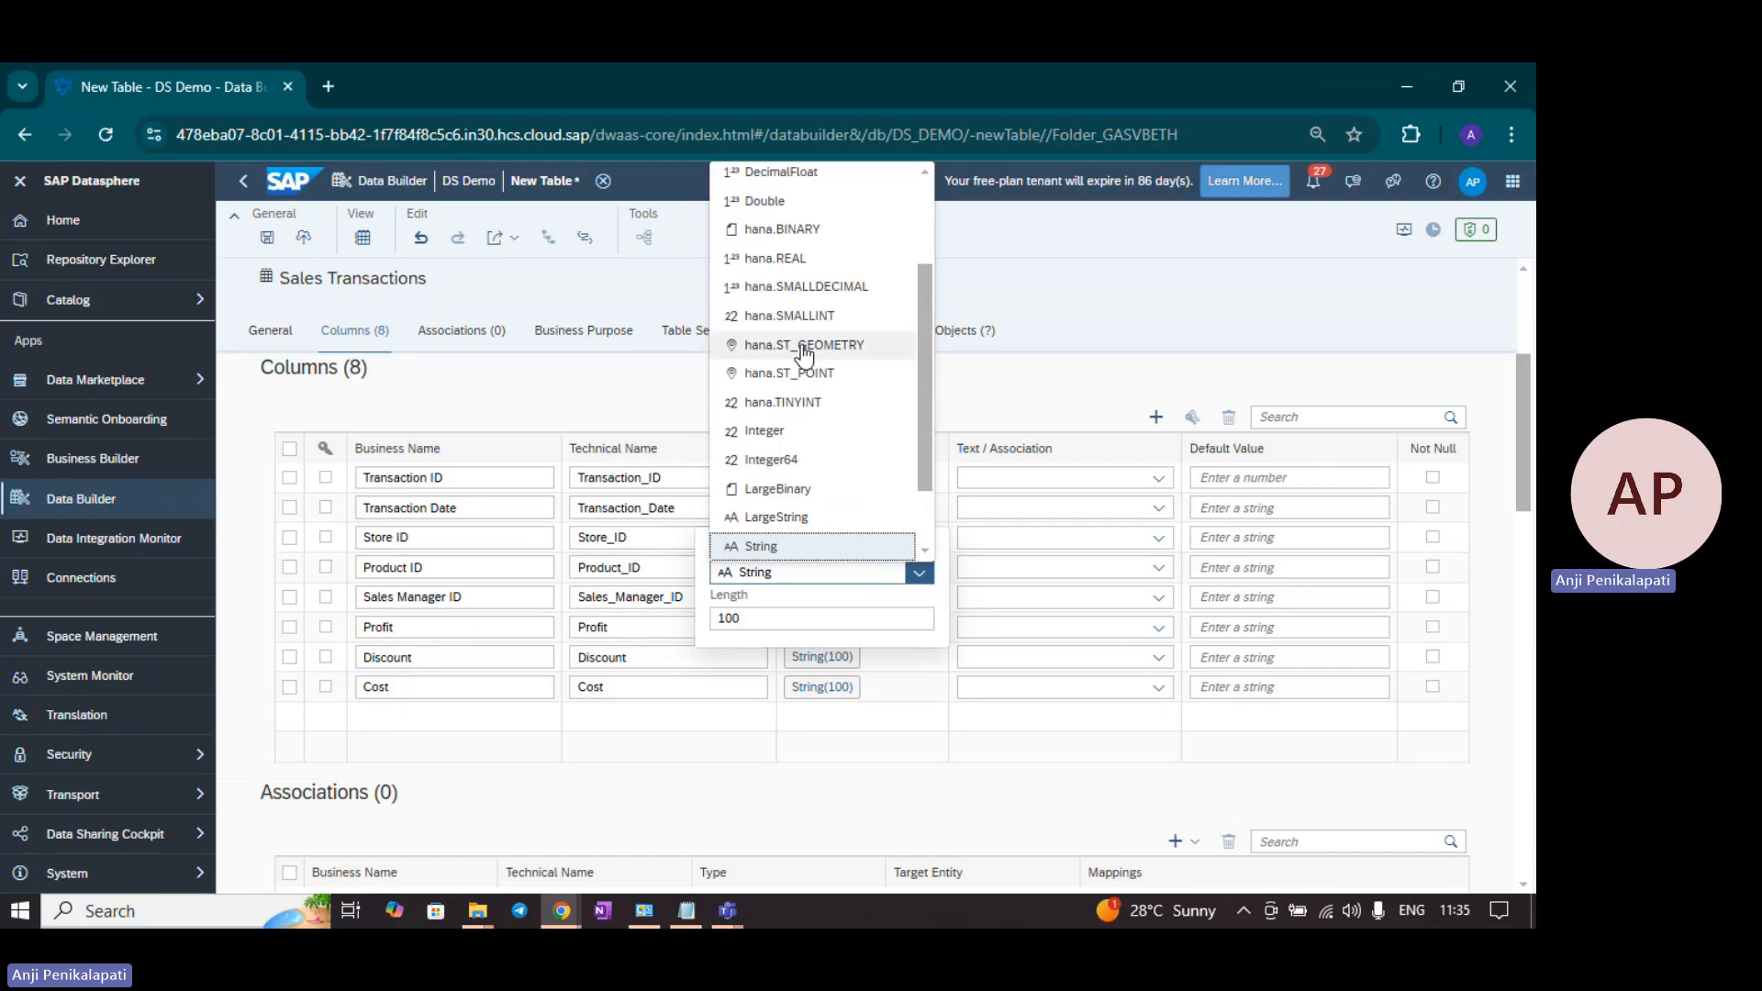
pyautogui.scroll(5, 805, 352)
pyautogui.click(795, 233)
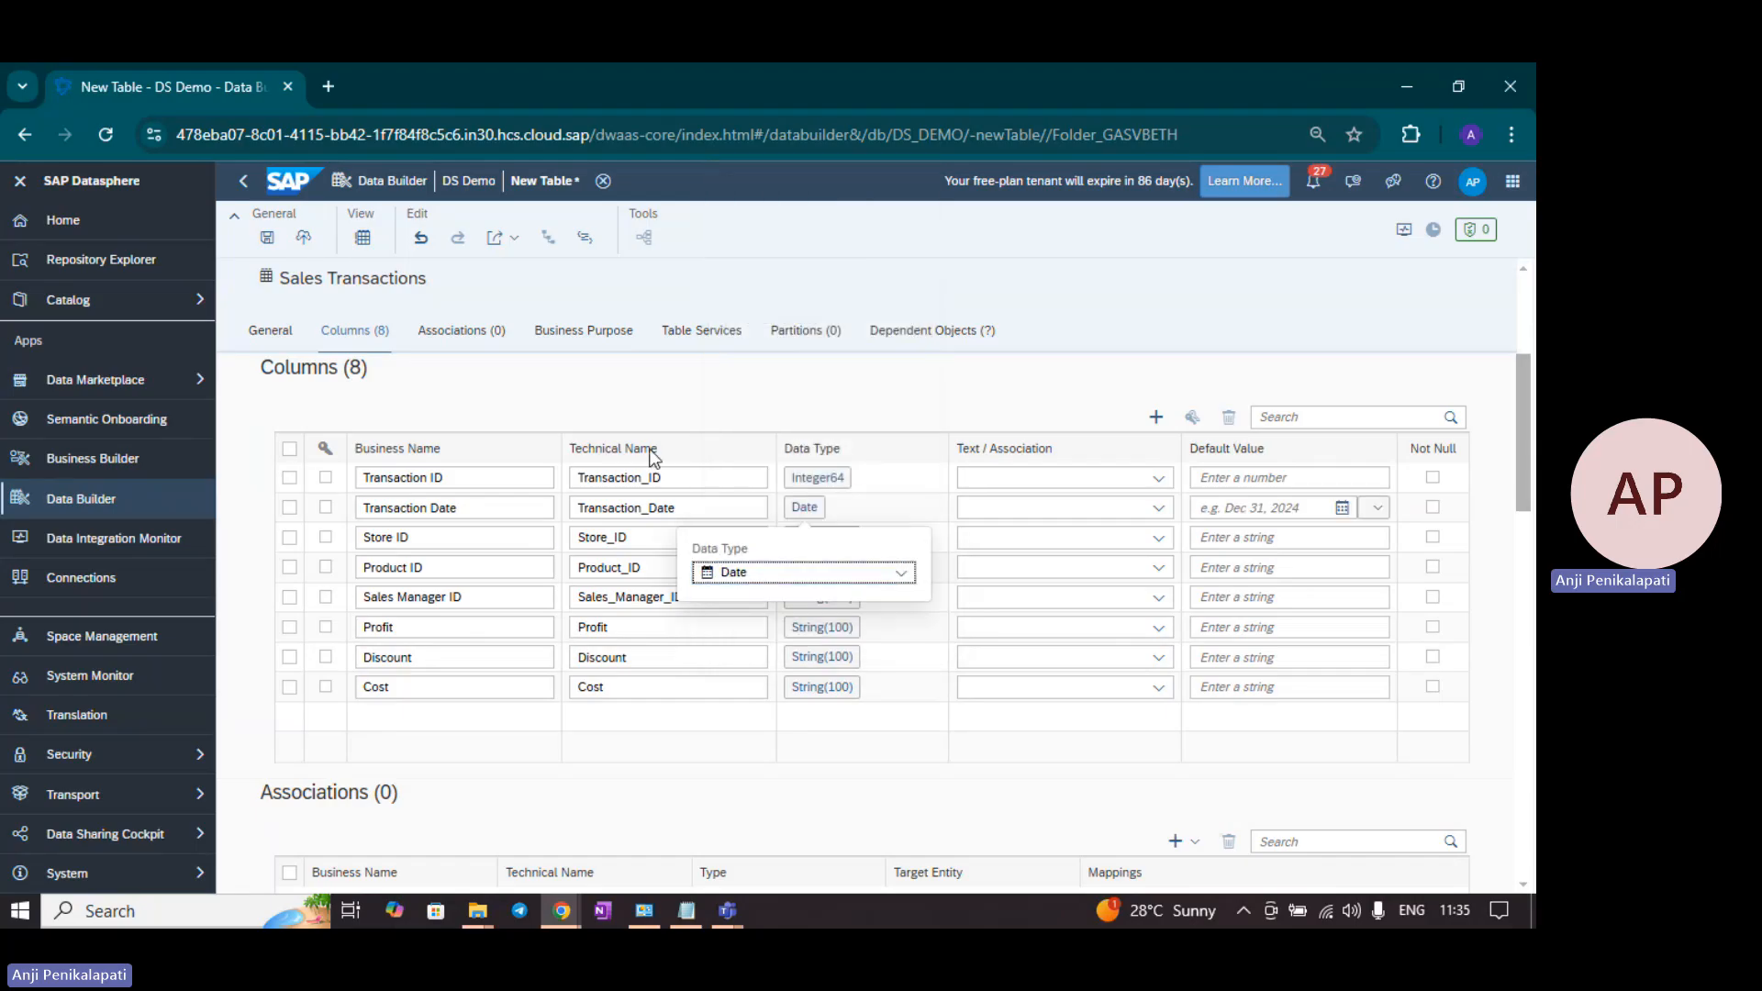
pyautogui.click(796, 384)
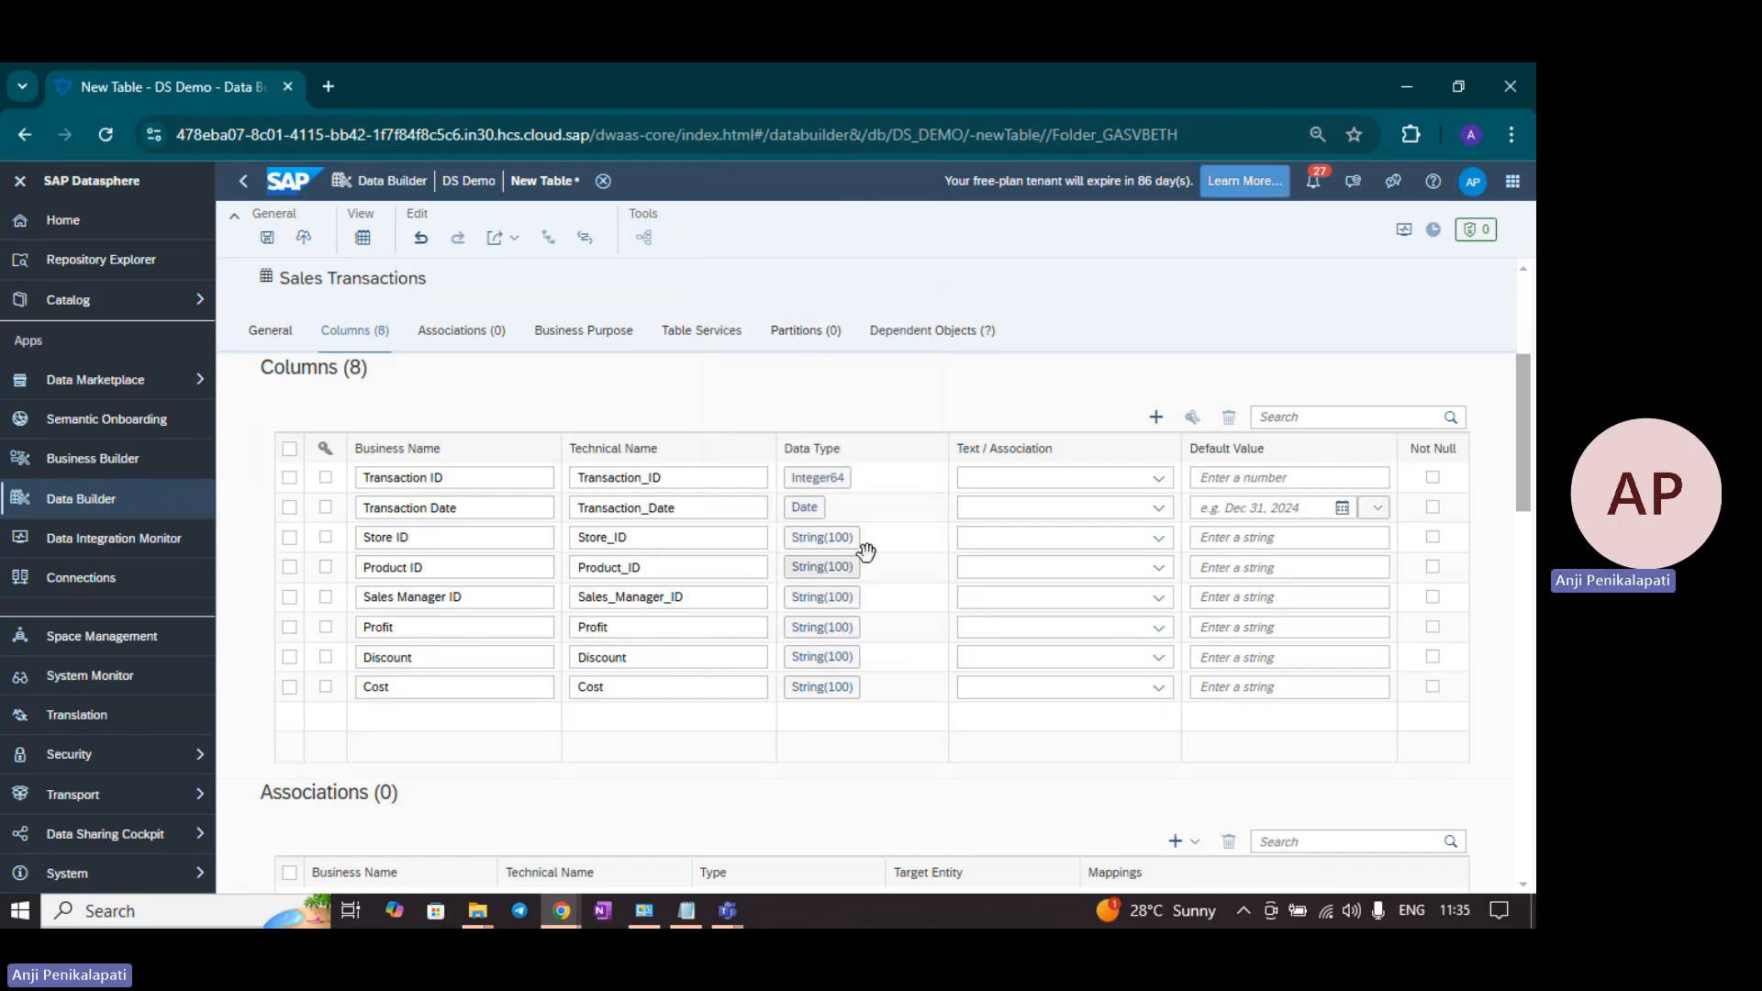
# Step: Set the string length to 6 for the Store ID column and 4 for the Product ID column
pyautogui.click(826, 539)
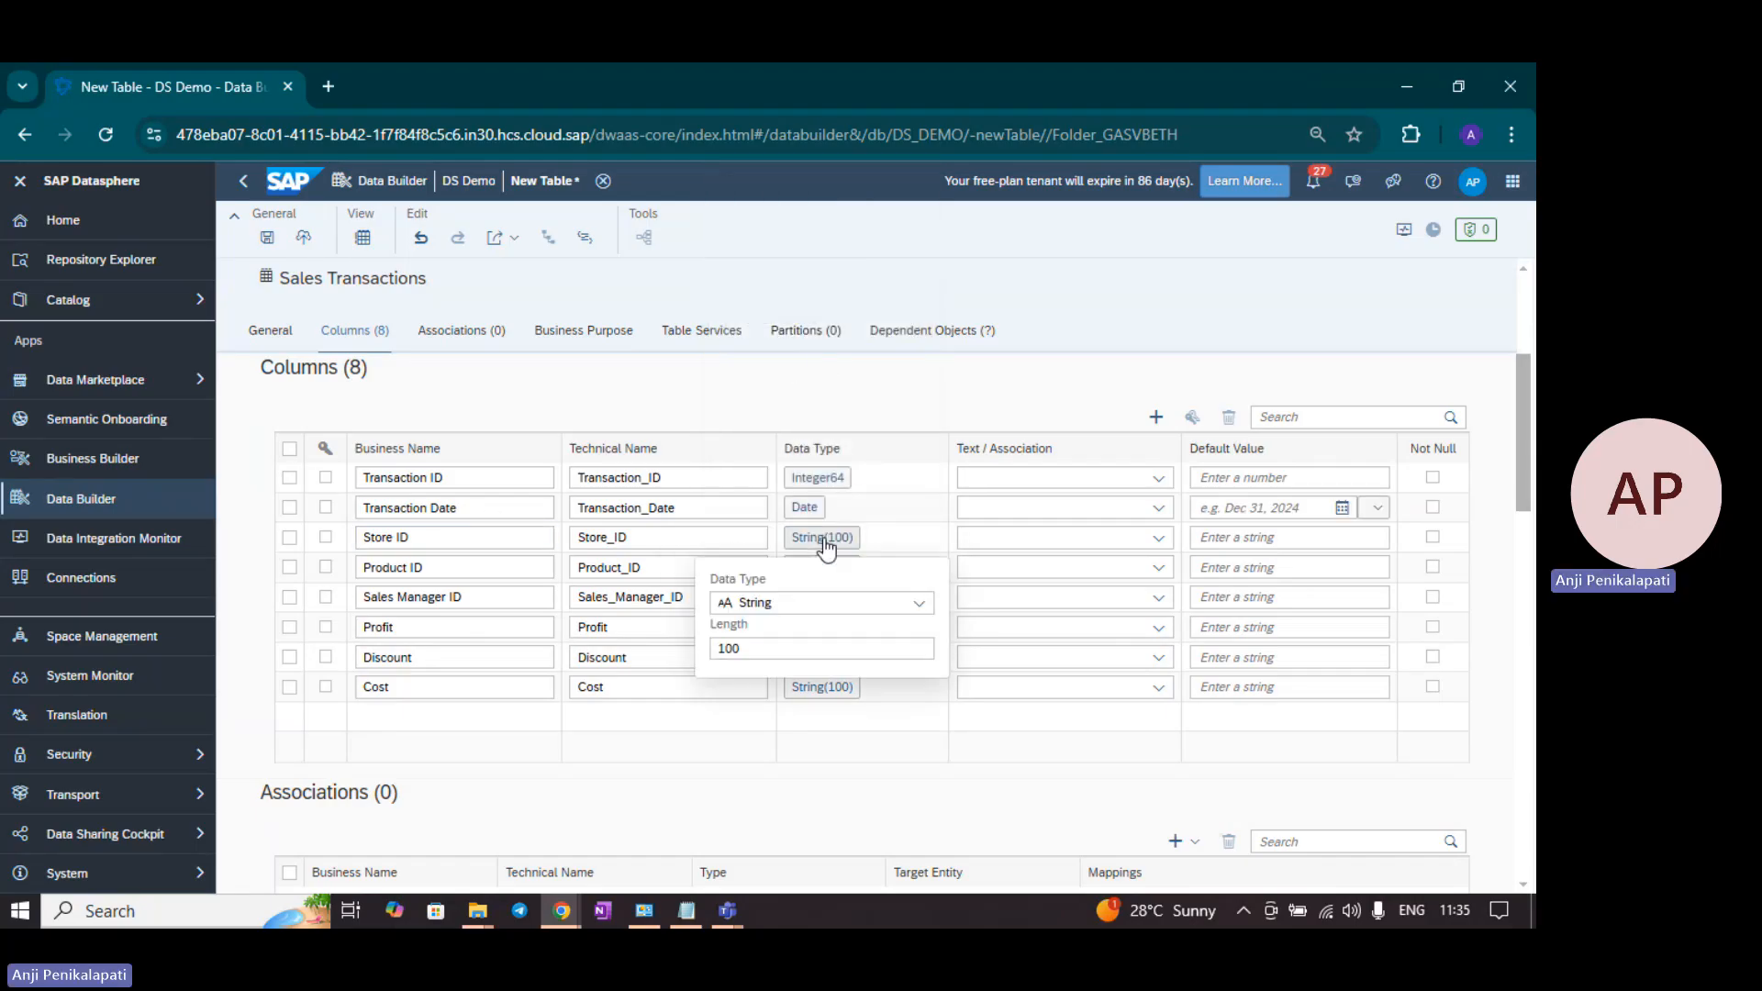
pyautogui.doubleClick(763, 648)
pyautogui.click(843, 389)
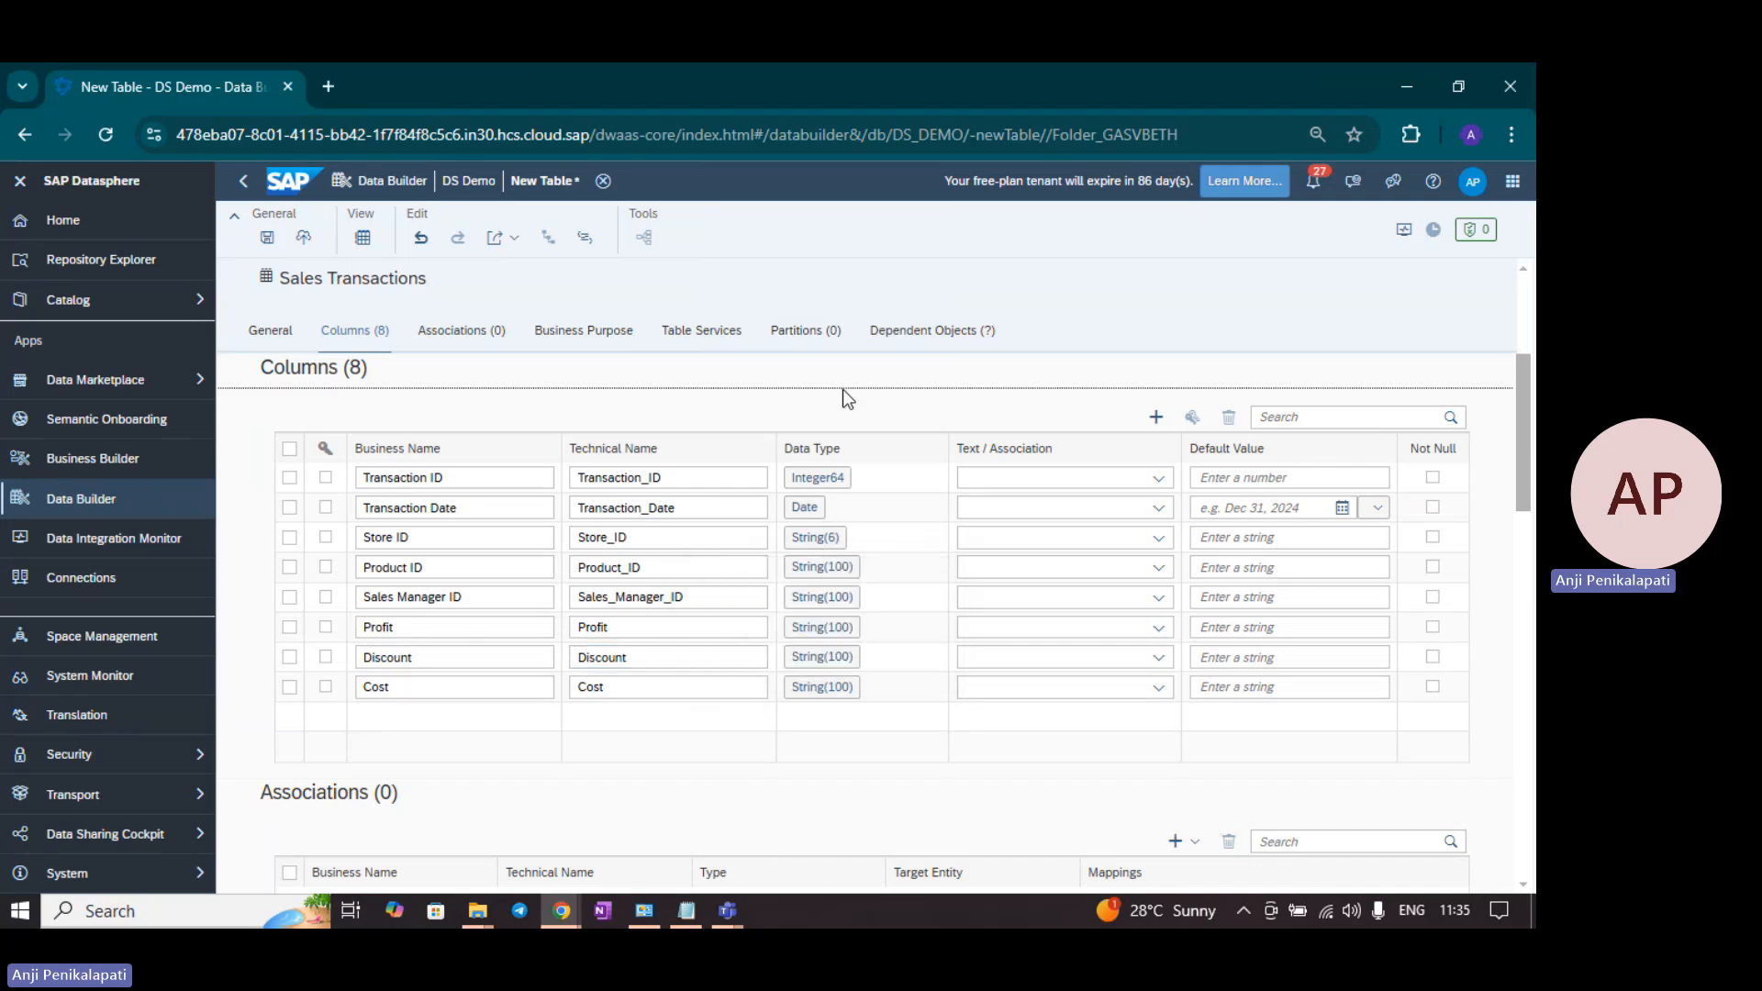
pyautogui.click(831, 568)
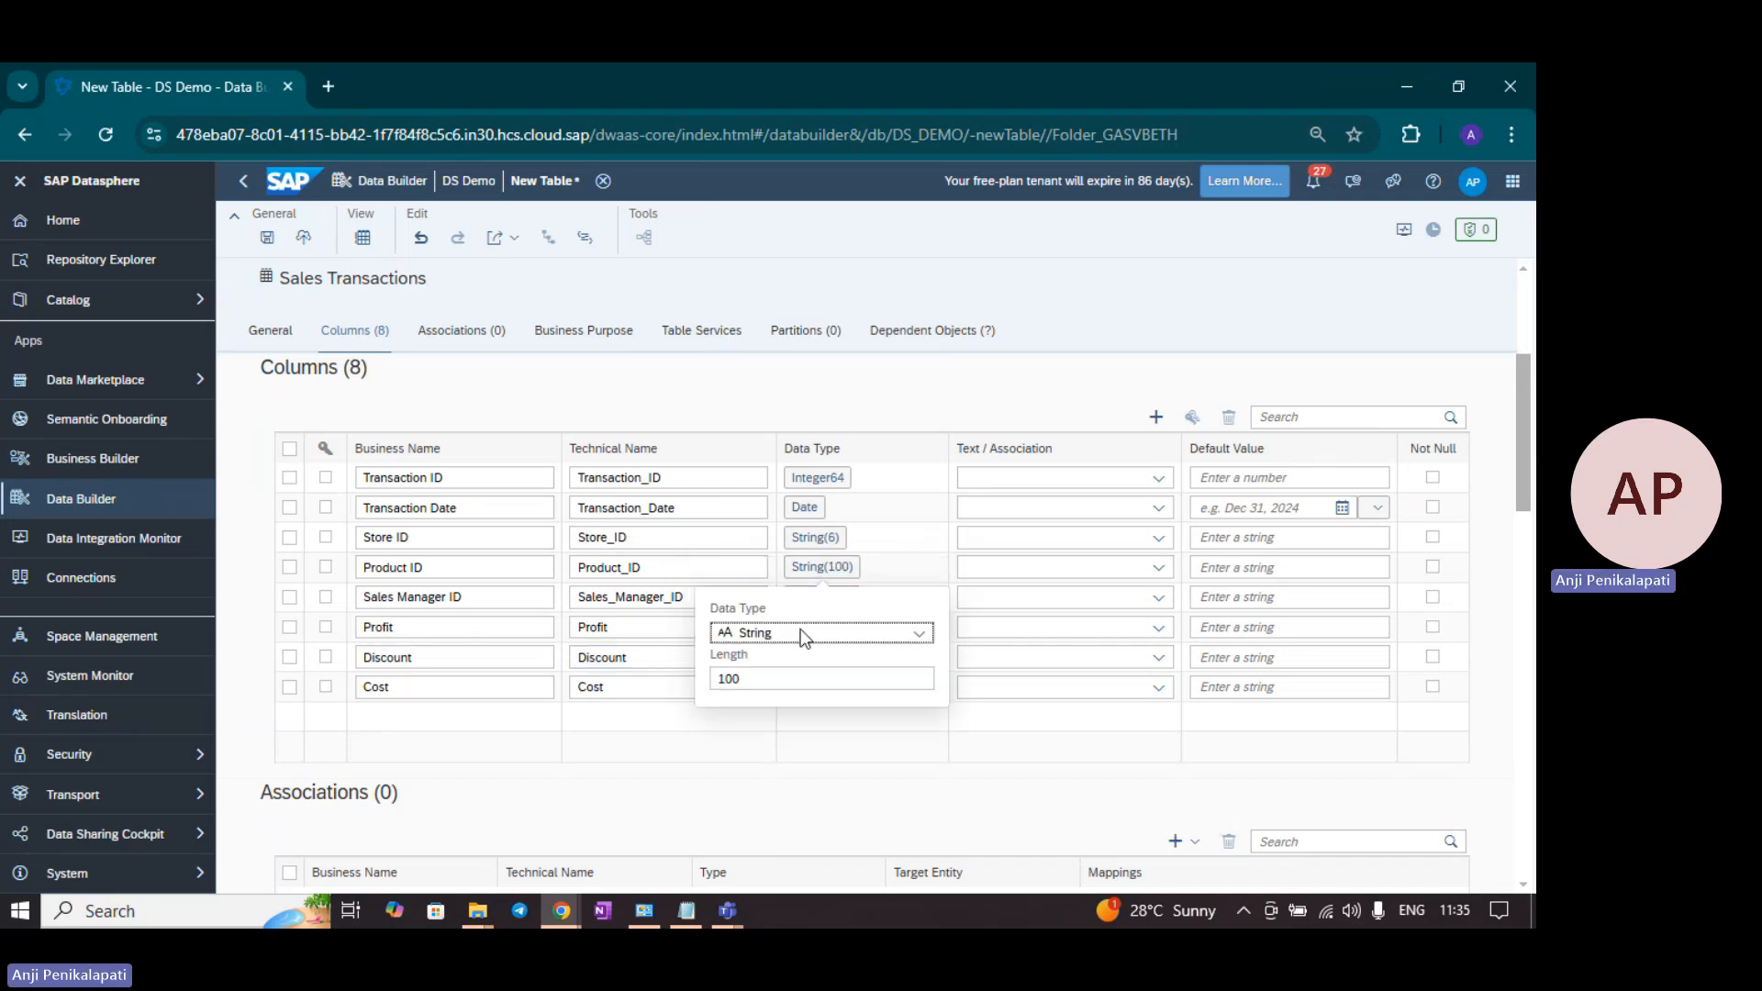
pyautogui.doubleClick(730, 678)
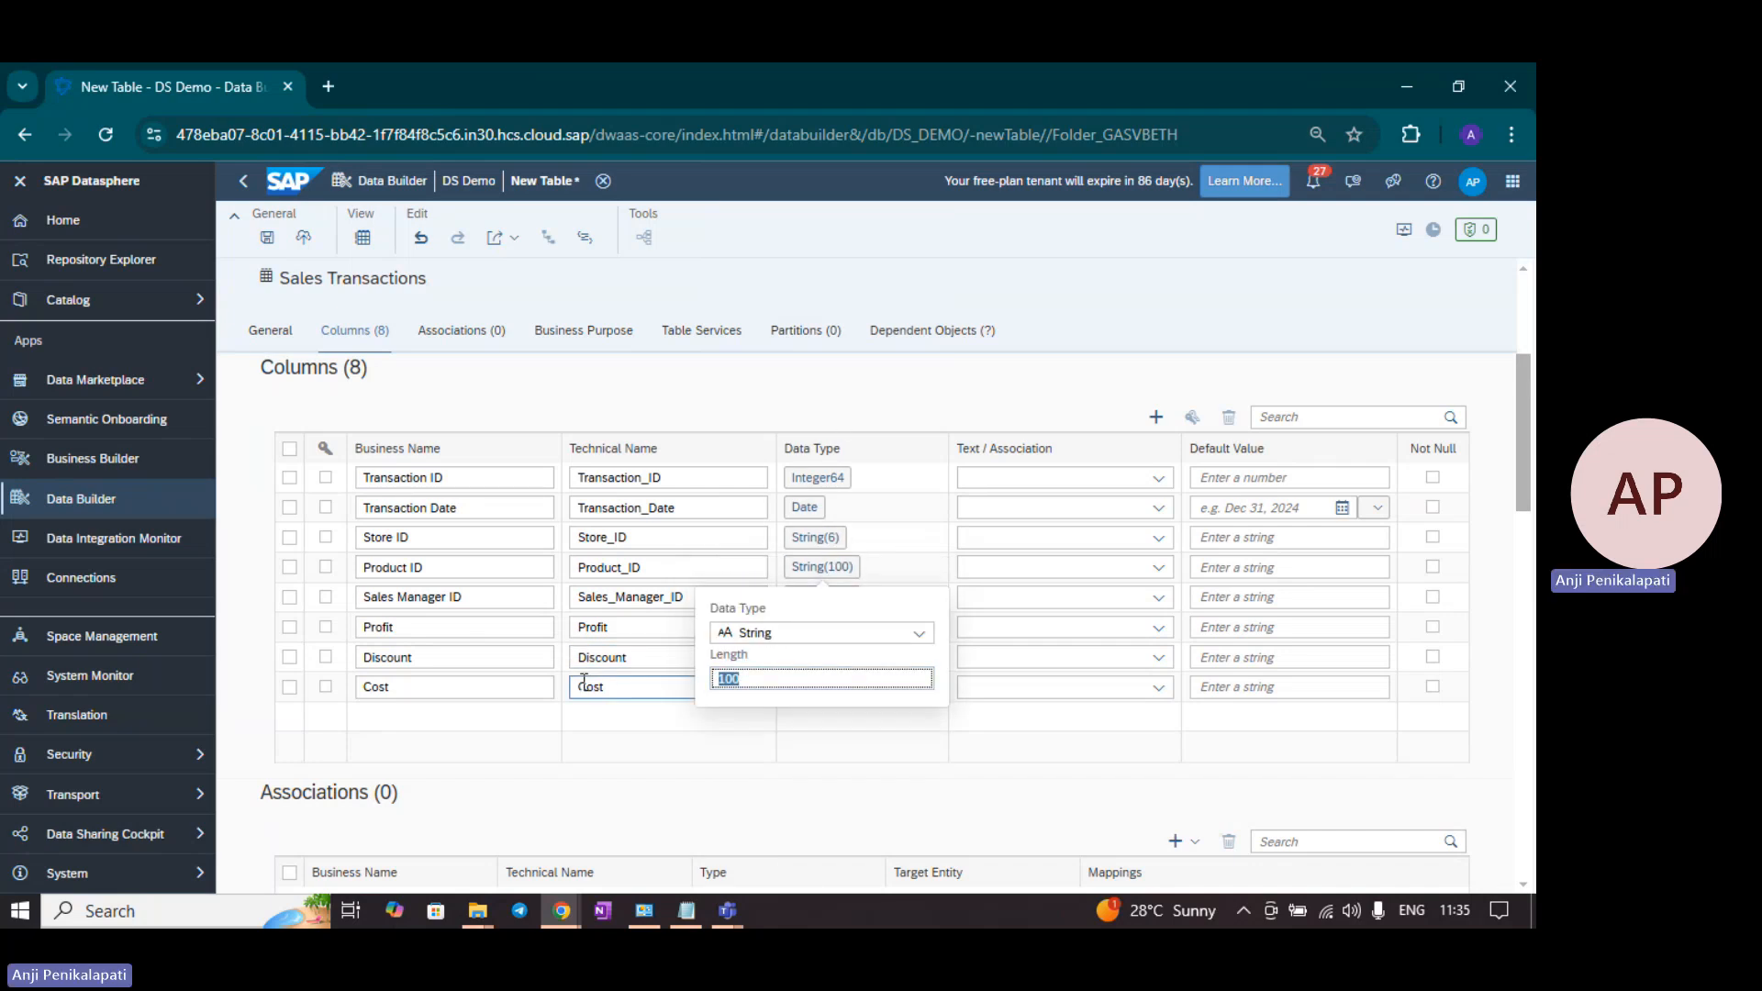
pyautogui.click(807, 376)
# Step: Set the string length to 4 for the Sales Manager ID column
pyautogui.click(821, 601)
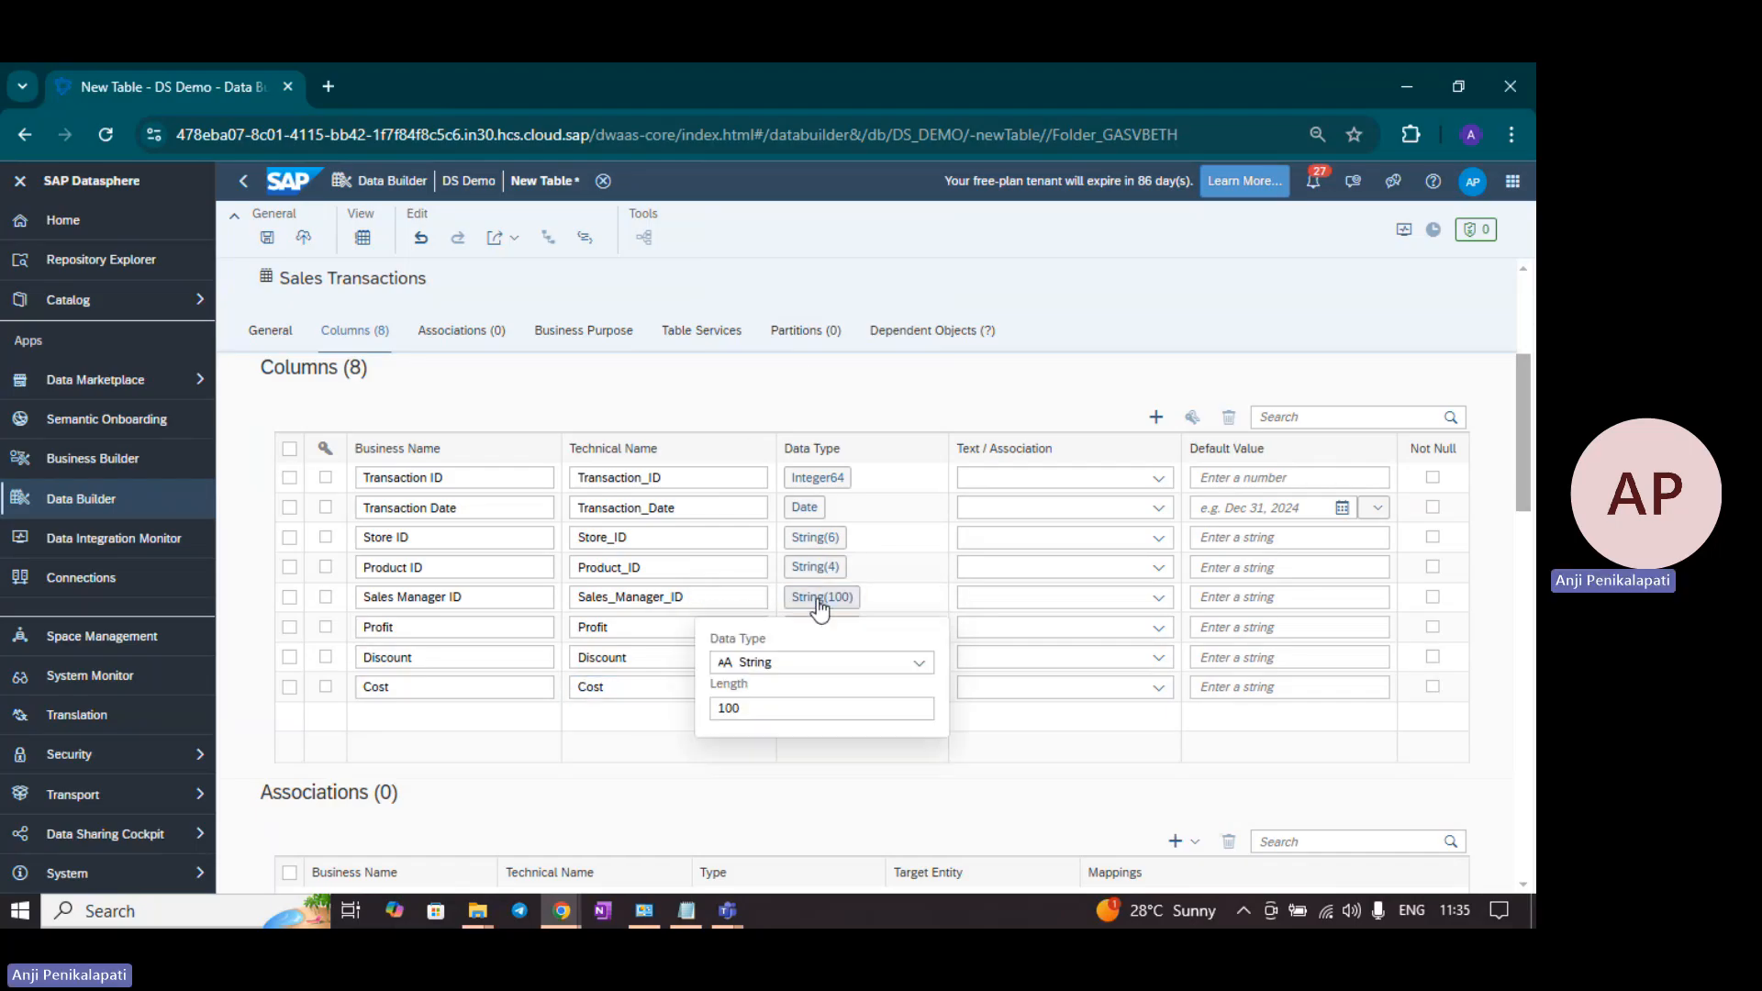
pyautogui.doubleClick(725, 709)
pyautogui.write('4')
pyautogui.click(785, 400)
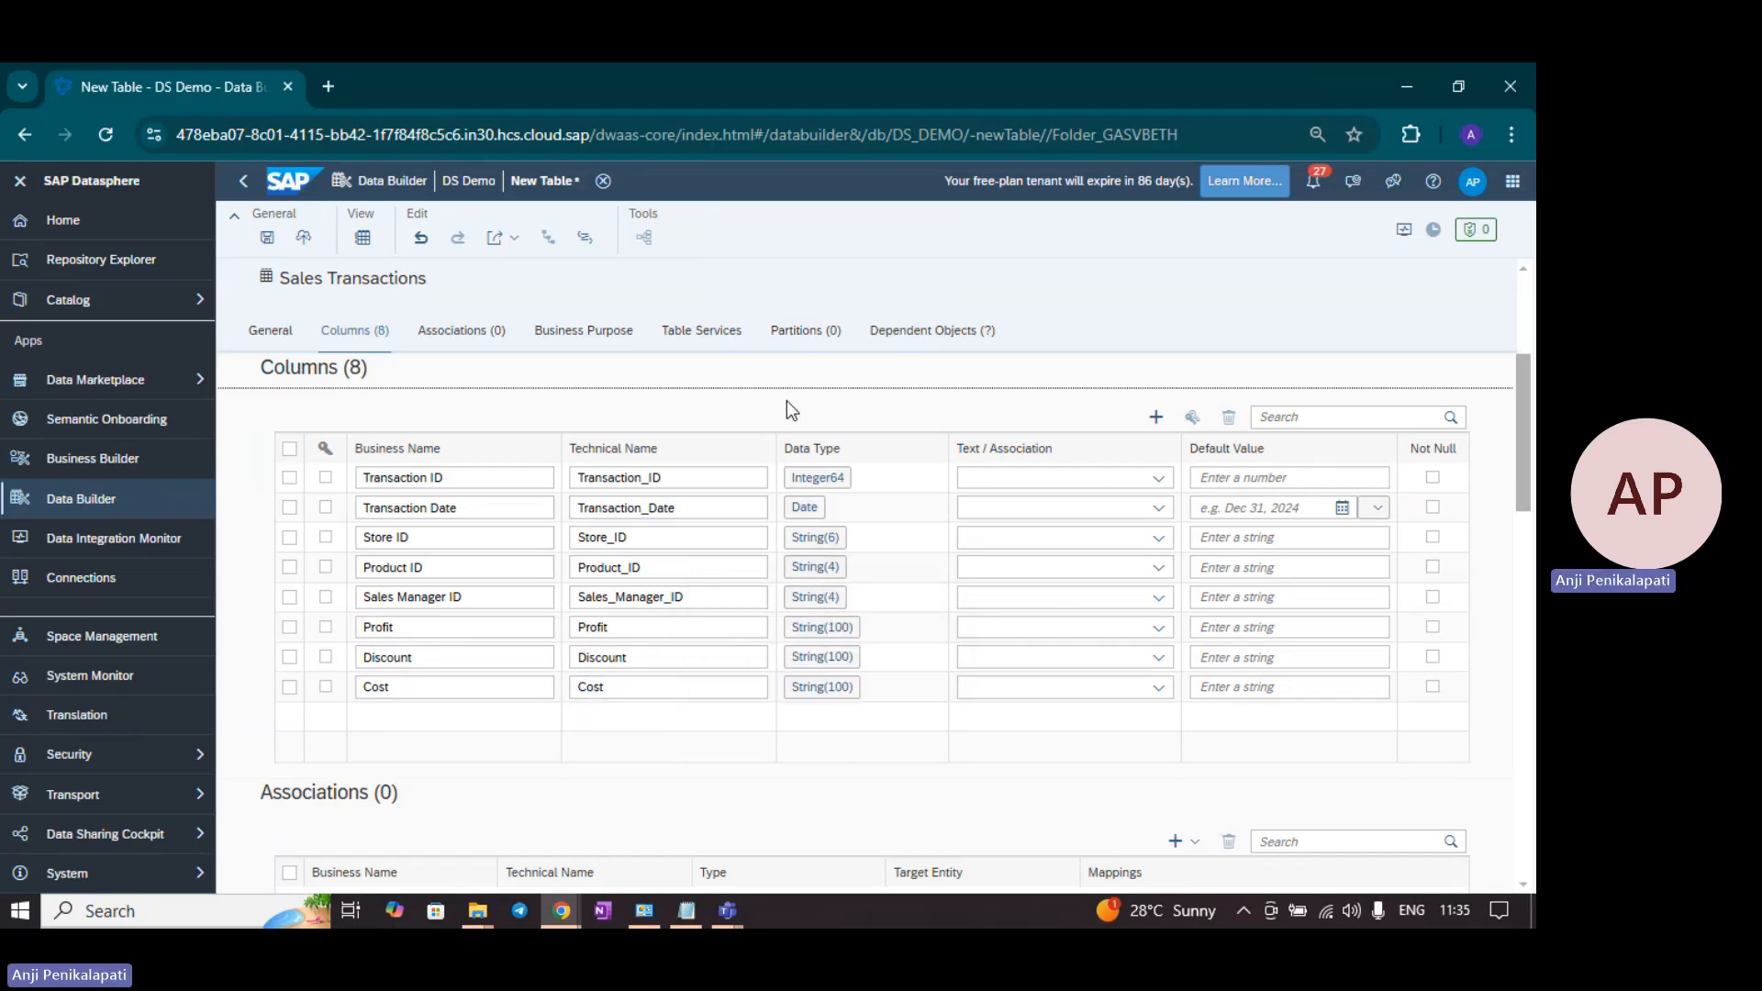
pyautogui.click(580, 633)
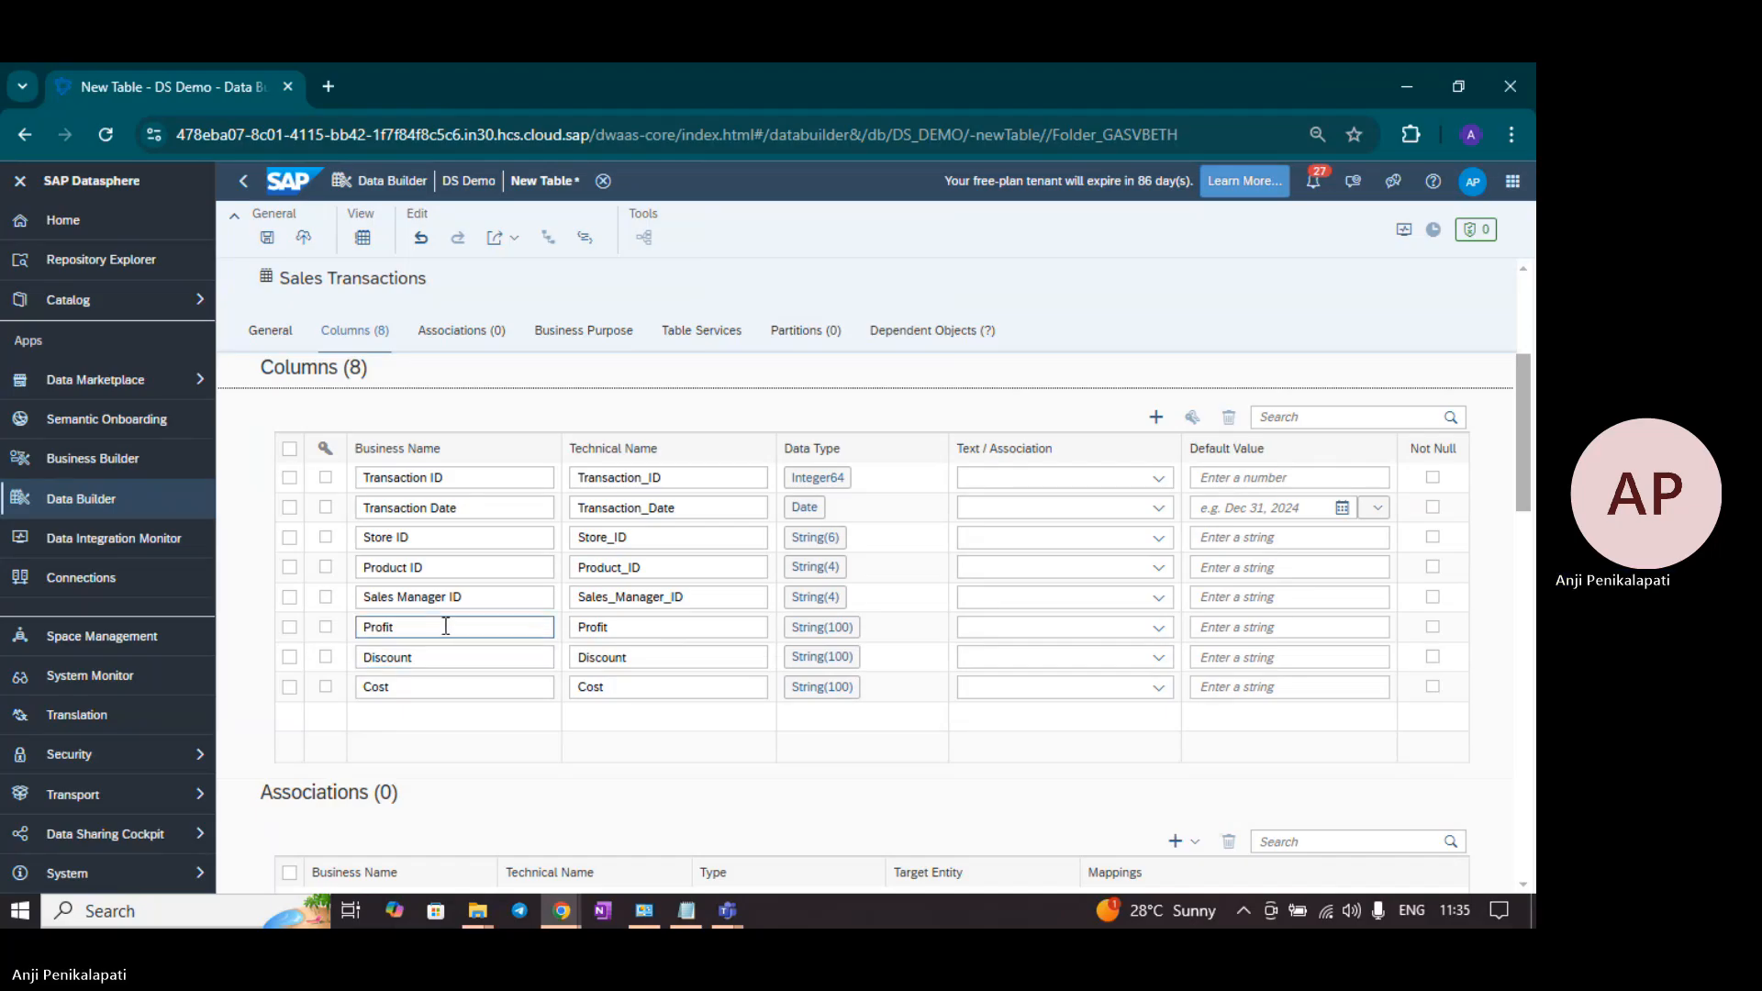
# Step: Set the data type of the Profit column to Decimal with precision 15 and scale 2
pyautogui.click(828, 631)
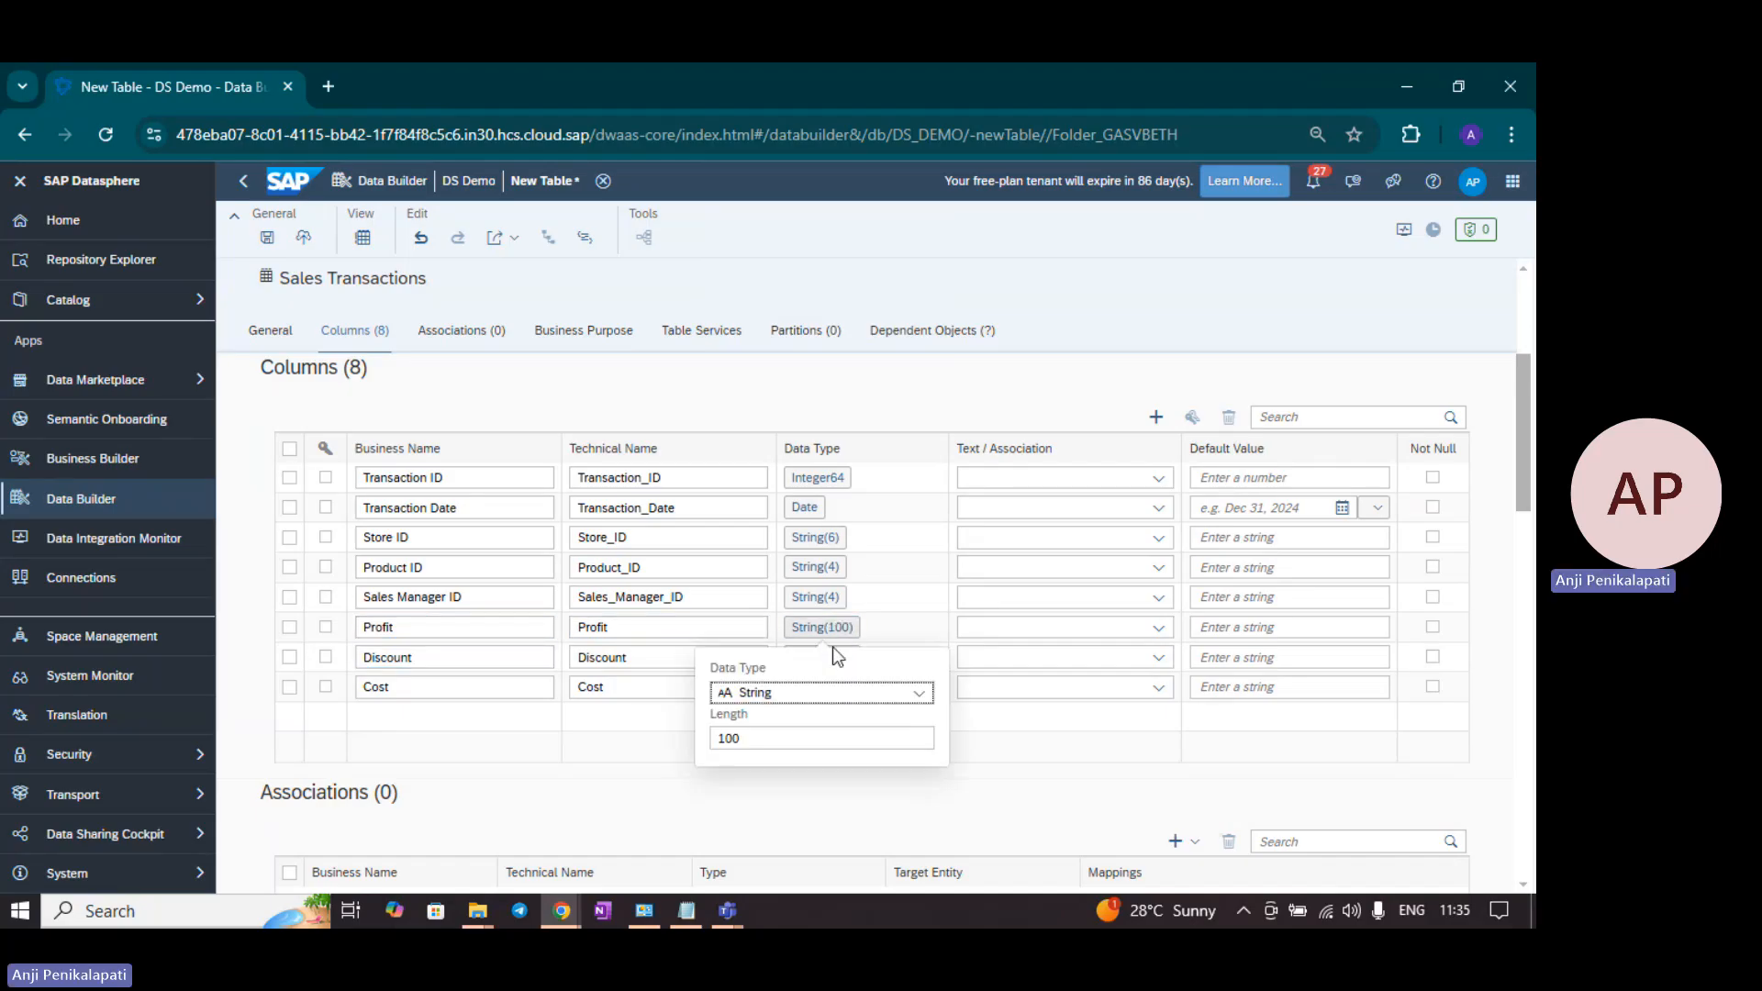
pyautogui.click(831, 694)
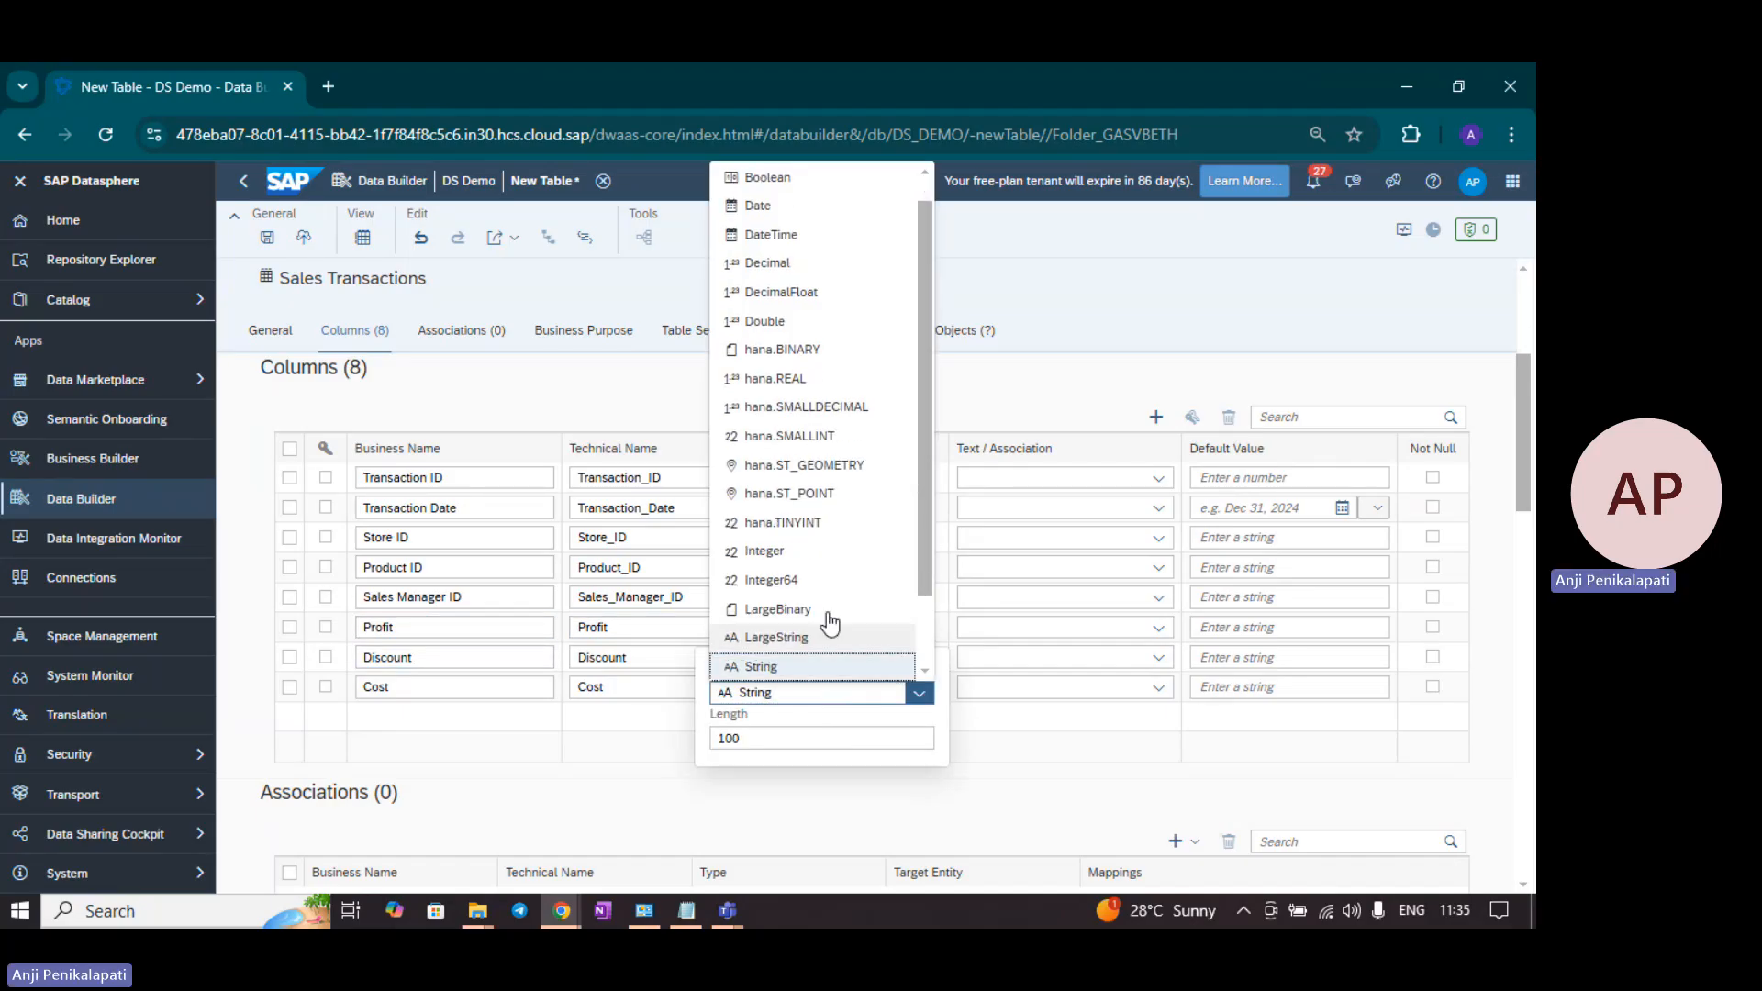
pyautogui.click(818, 274)
pyautogui.moveTo(747, 737); pyautogui.dragTo(621, 748)
pyautogui.write('1')
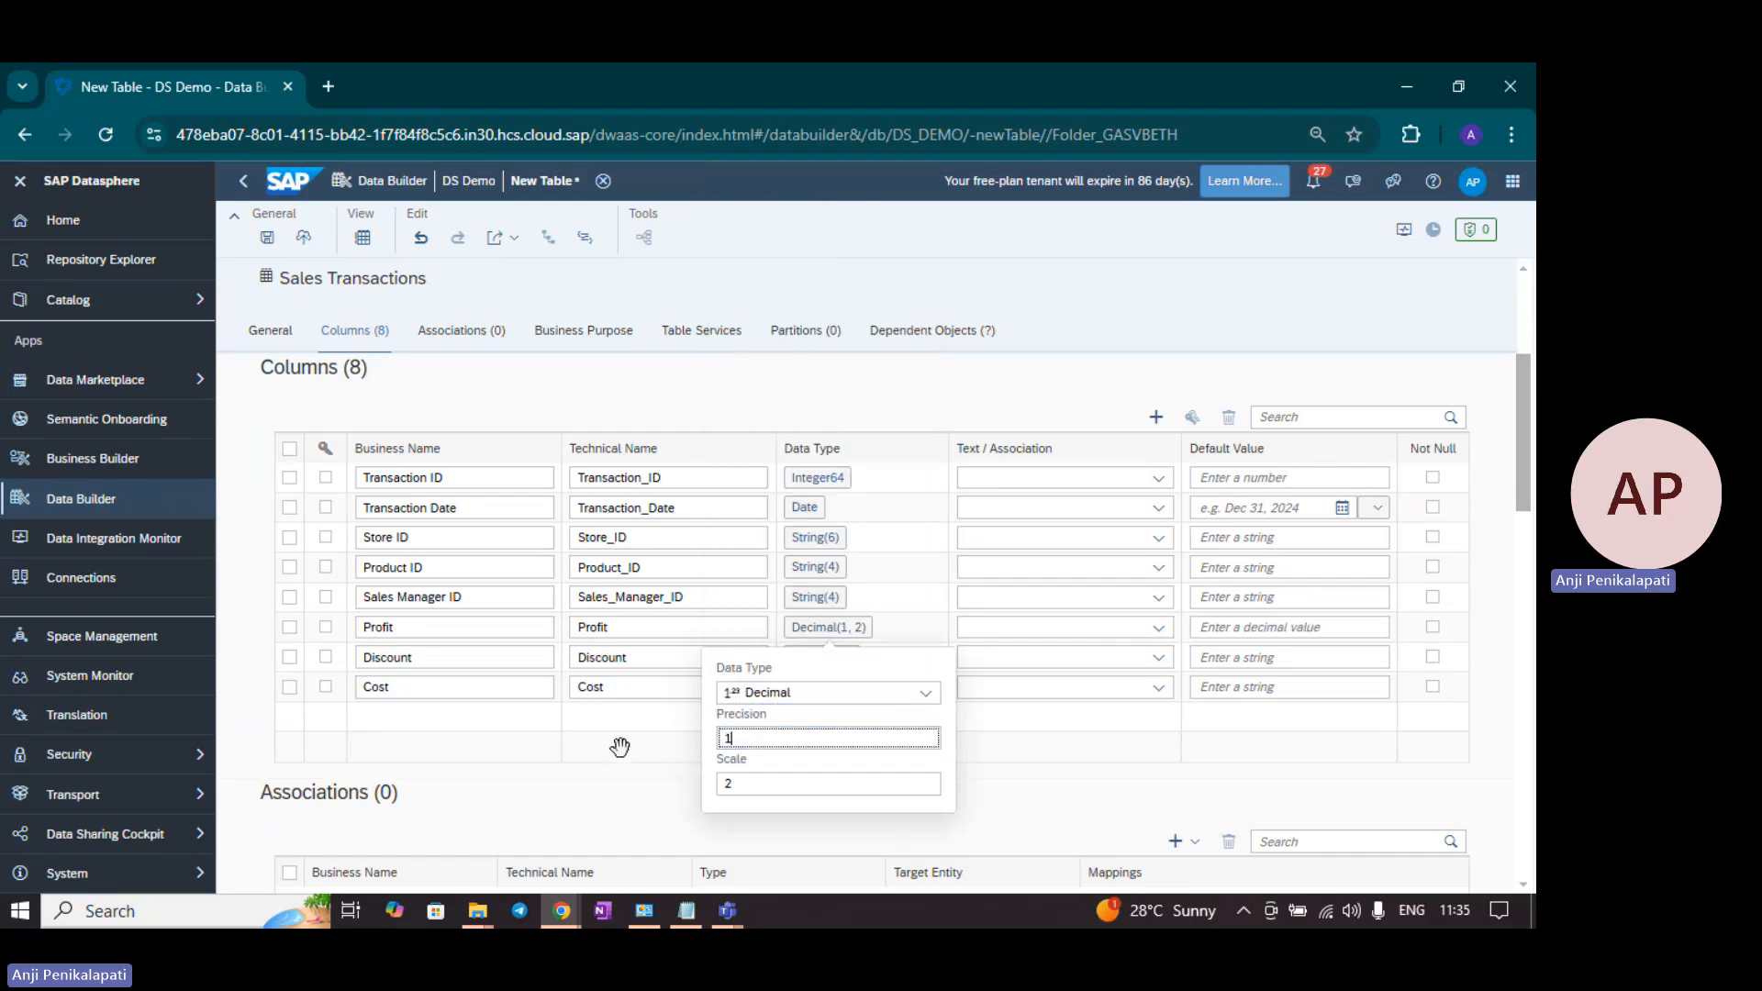
pyautogui.write('5')
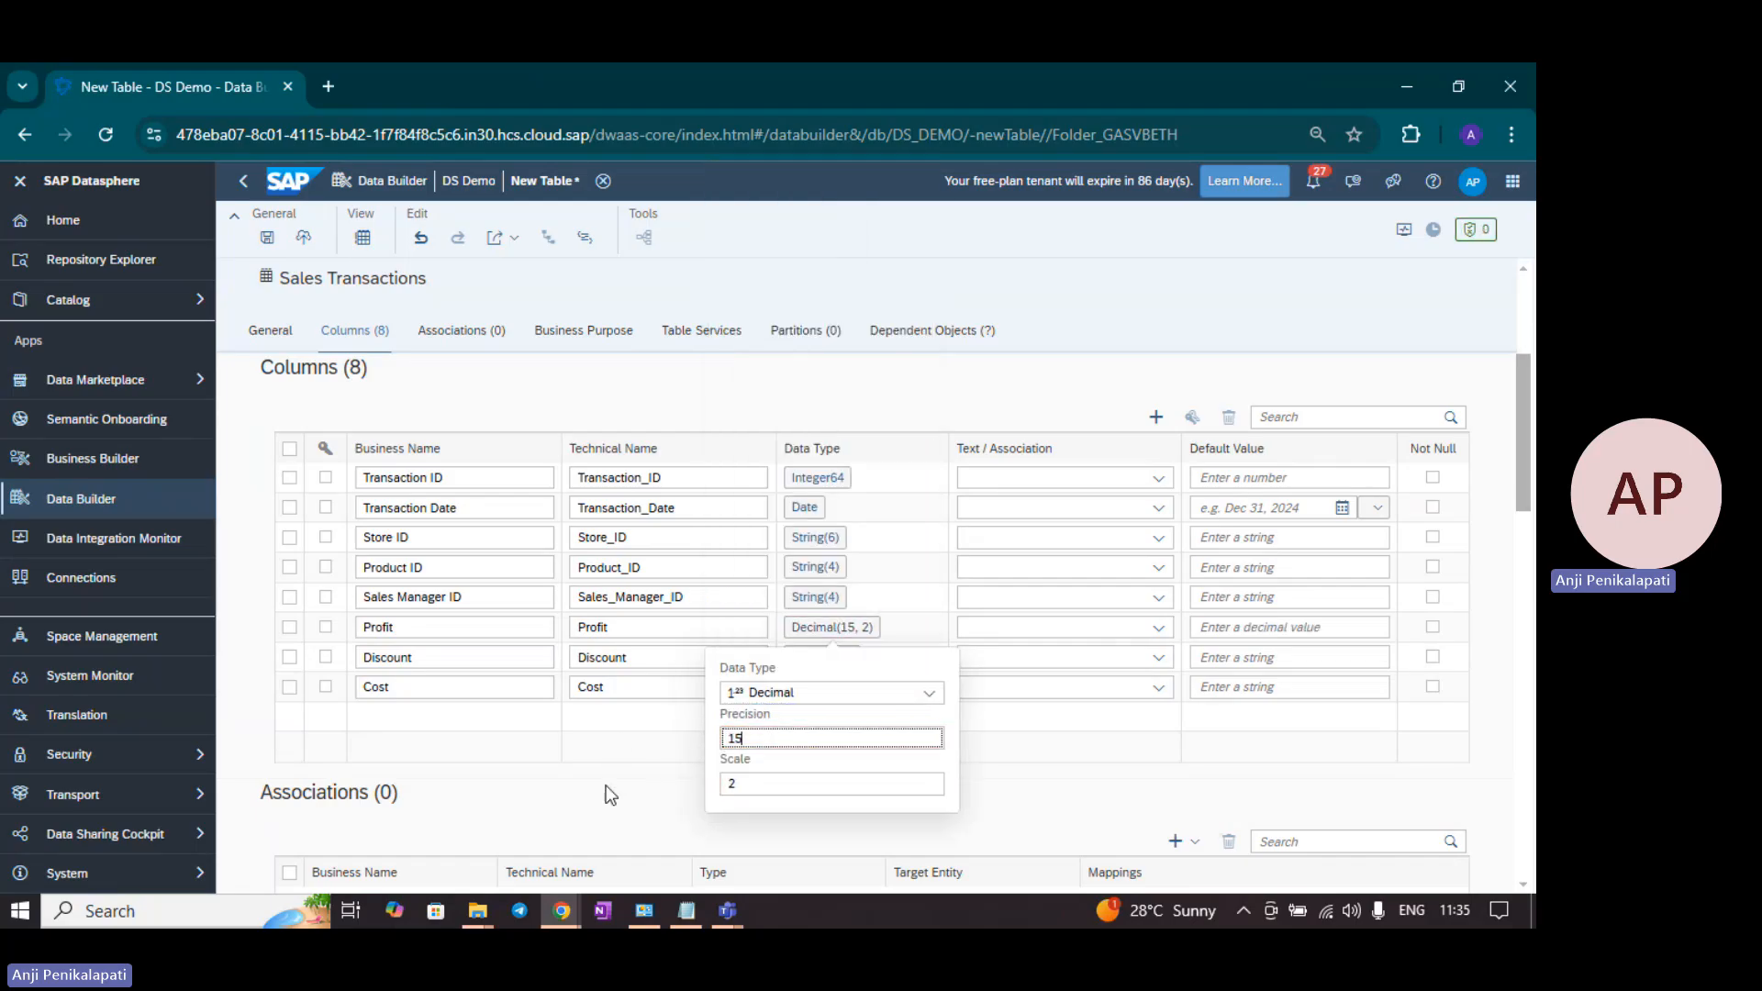
pyautogui.click(610, 795)
# Step: Set the data type of the Discount column to Decimal with precision 15 and scale 2
pyautogui.click(821, 657)
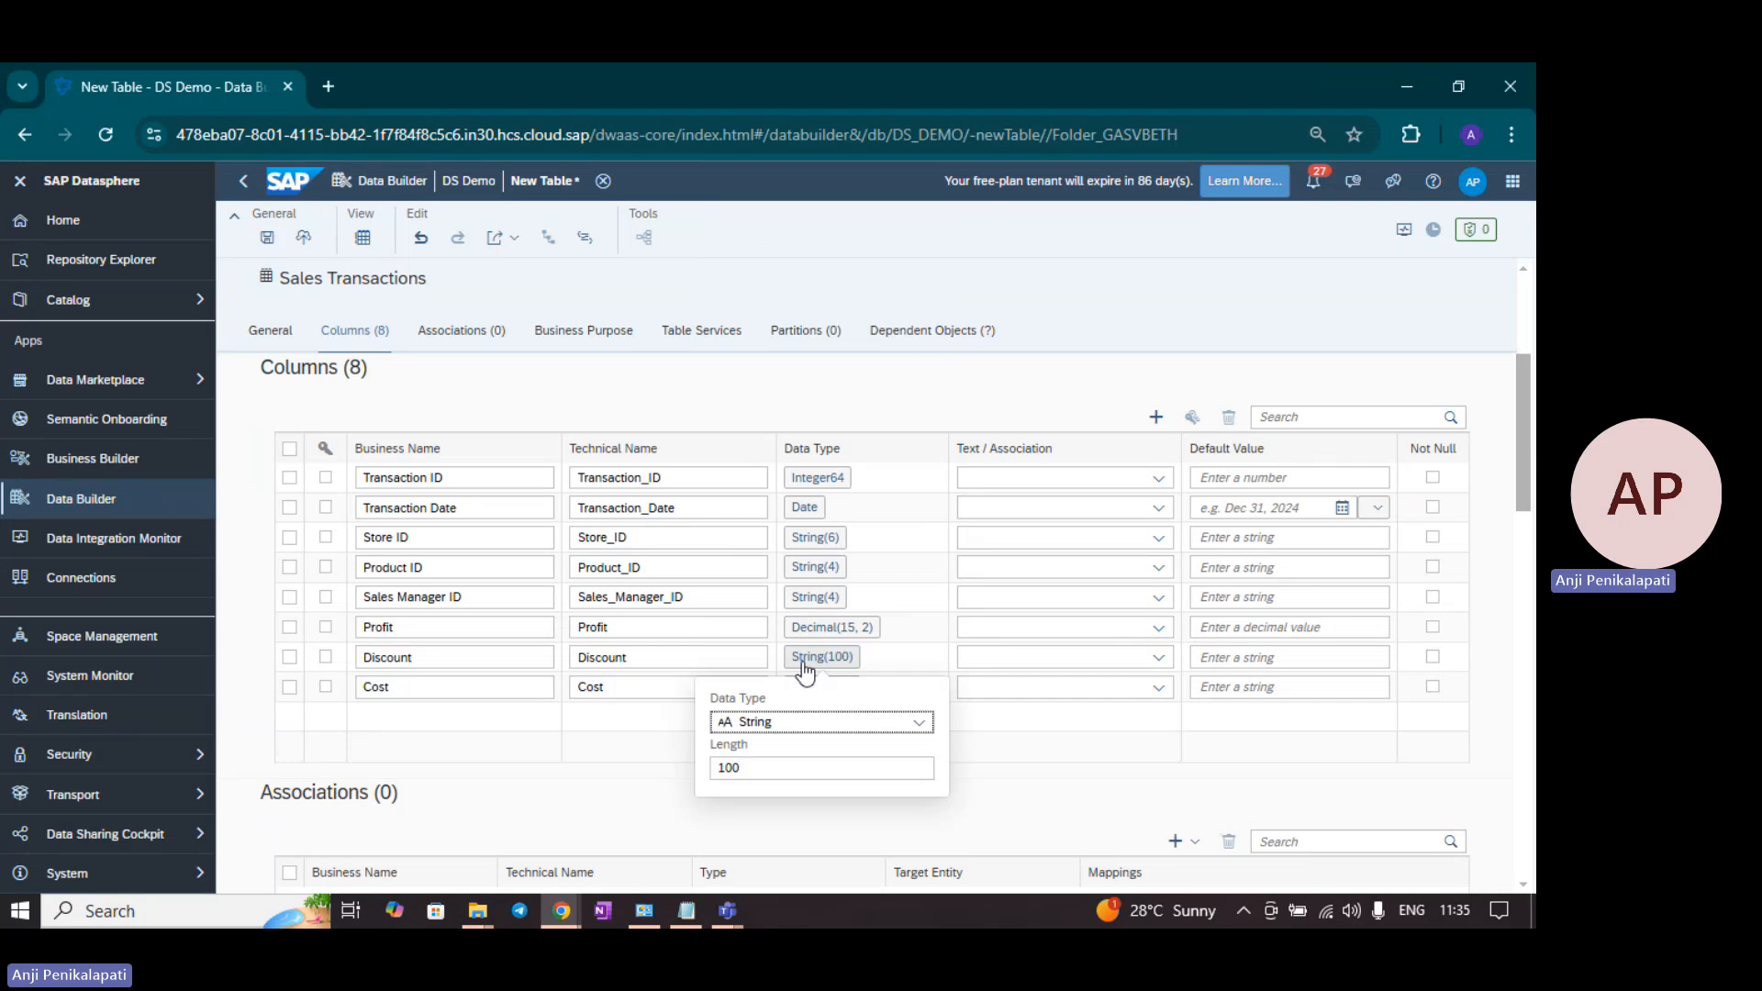
pyautogui.click(797, 731)
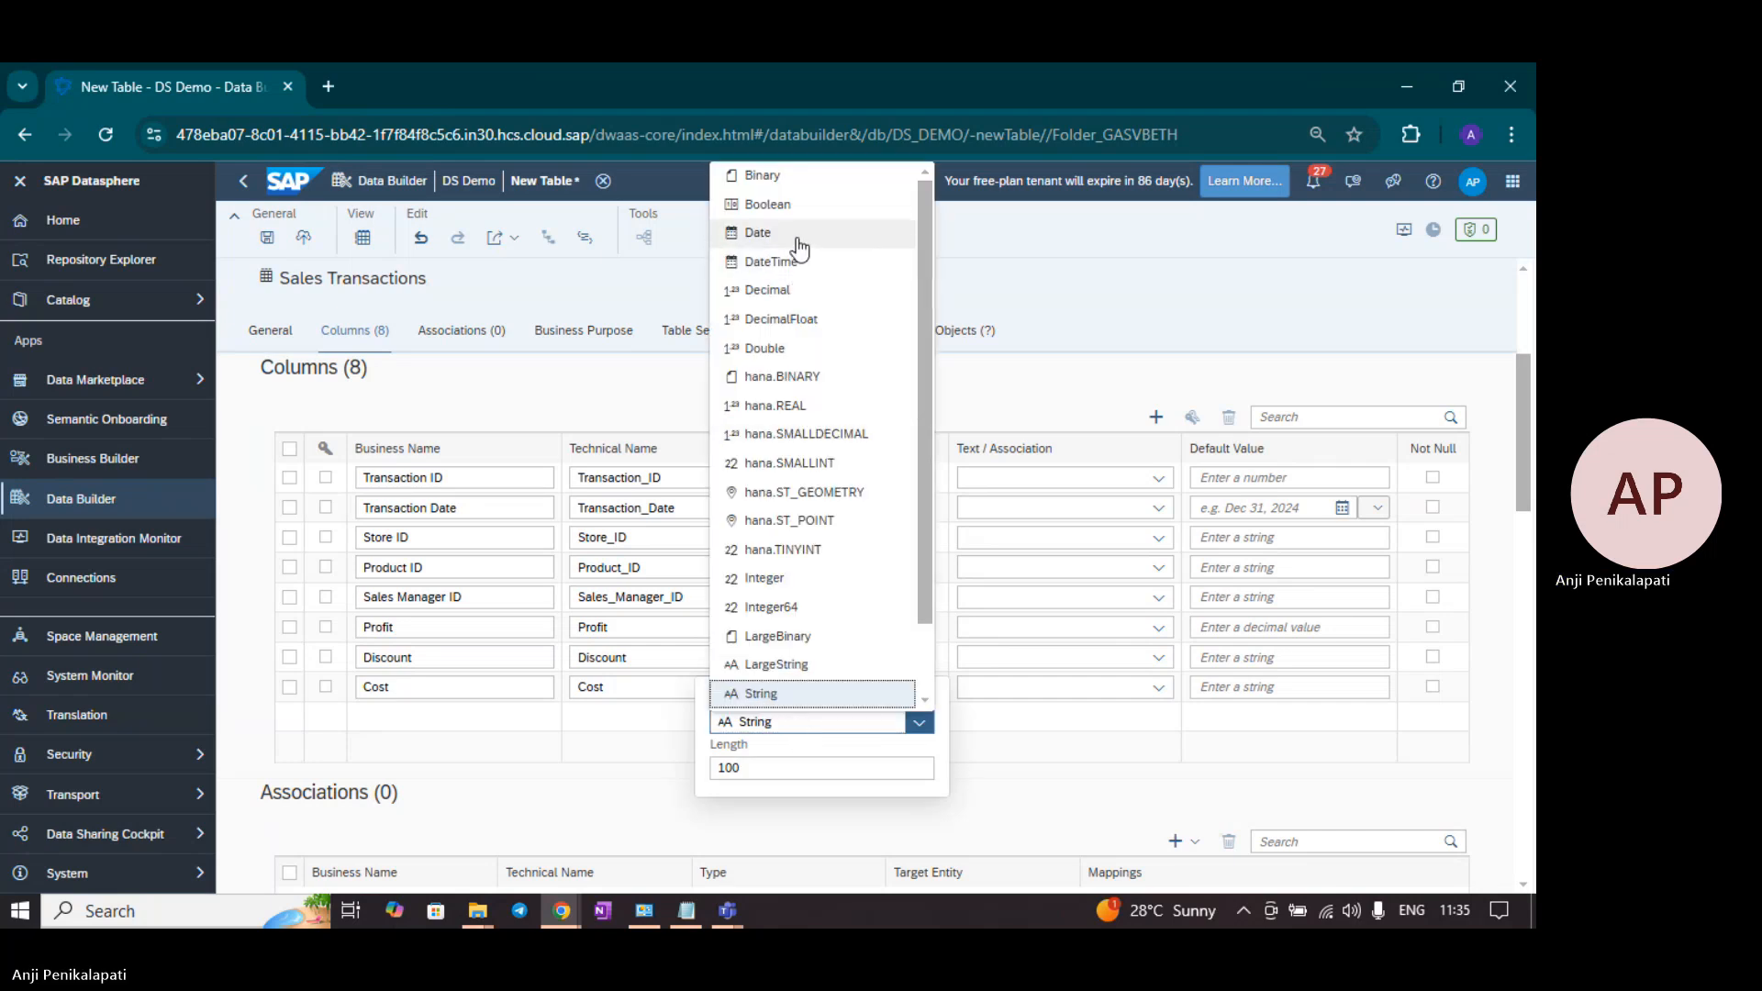
pyautogui.click(787, 297)
pyautogui.moveTo(744, 771); pyautogui.dragTo(640, 754)
pyautogui.write('15')
pyautogui.click(598, 819)
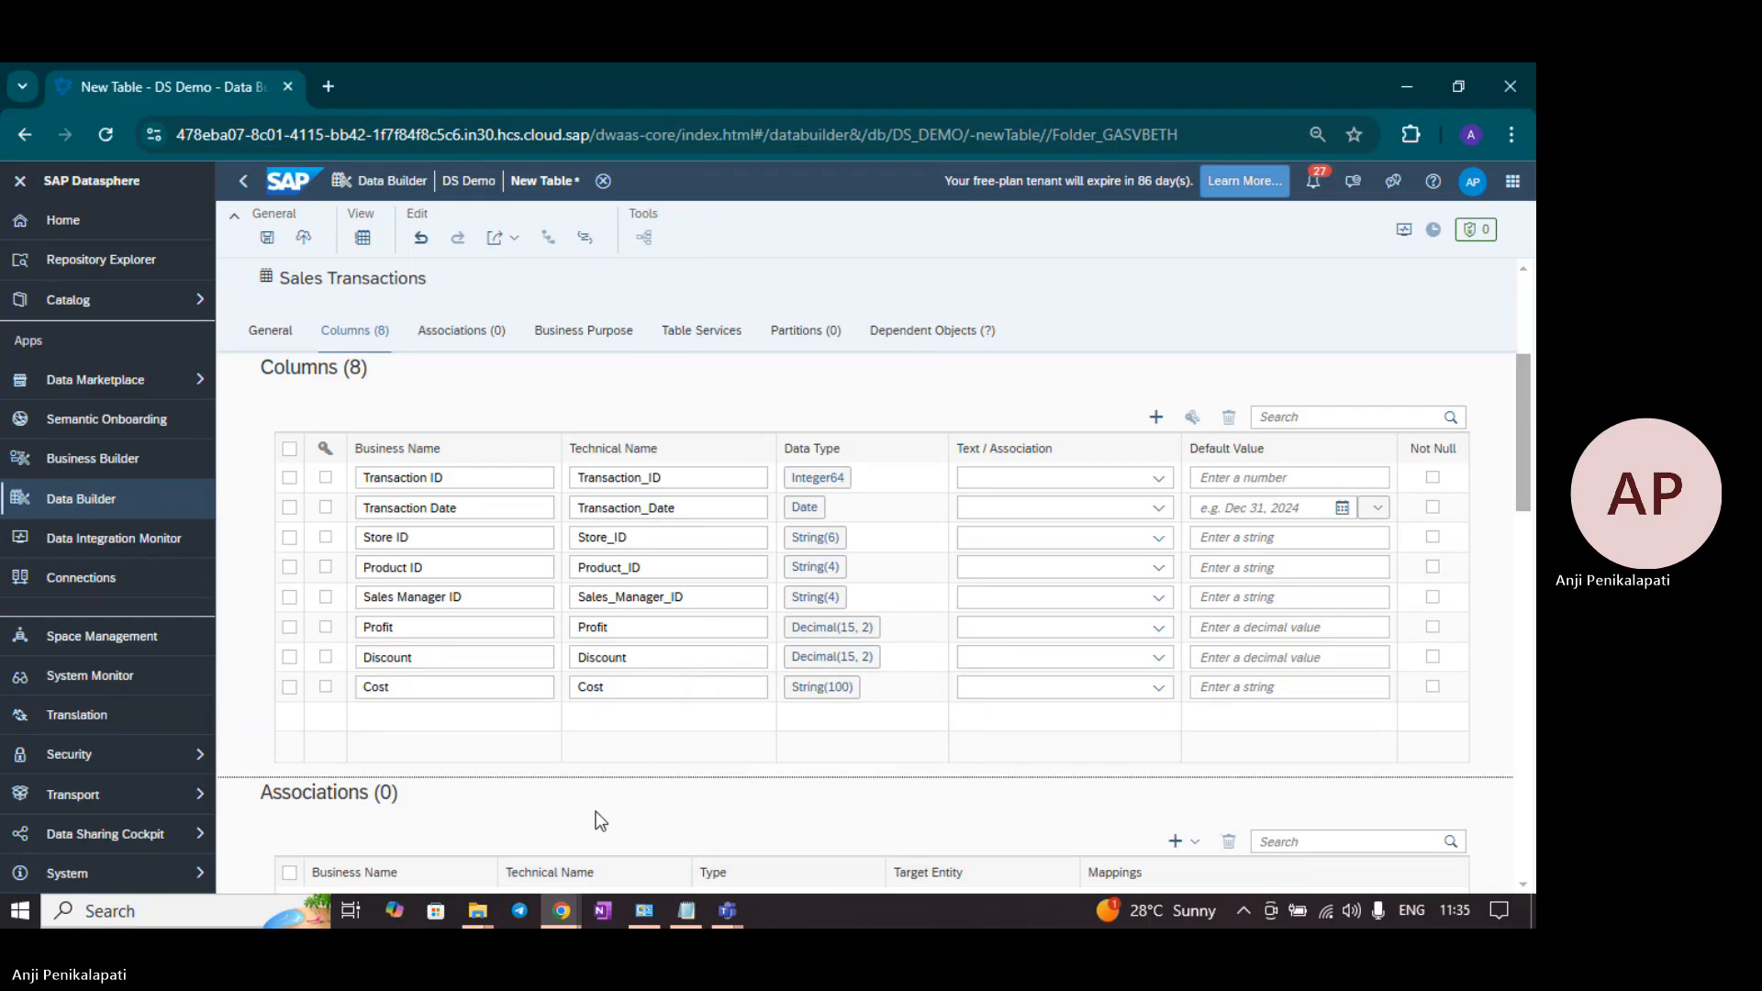
# Step: Set the data type of the Cost column to Decimal with precision 15 and scale 2
pyautogui.click(819, 690)
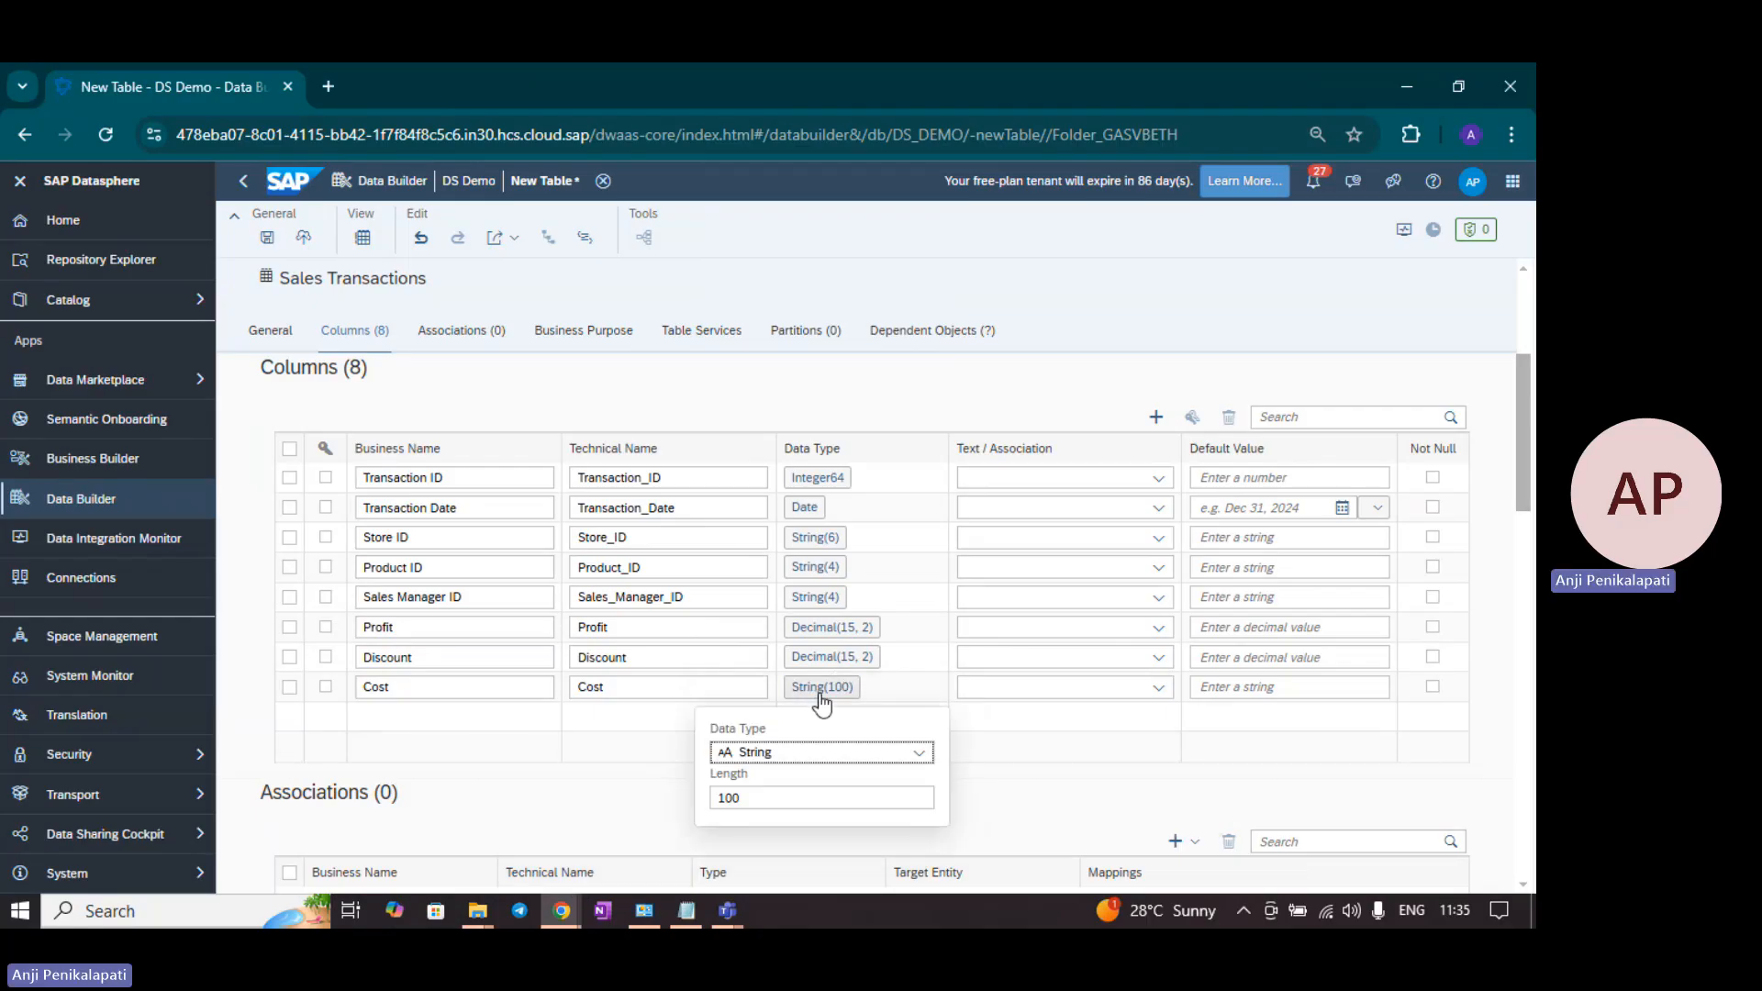
pyautogui.click(782, 766)
pyautogui.click(787, 292)
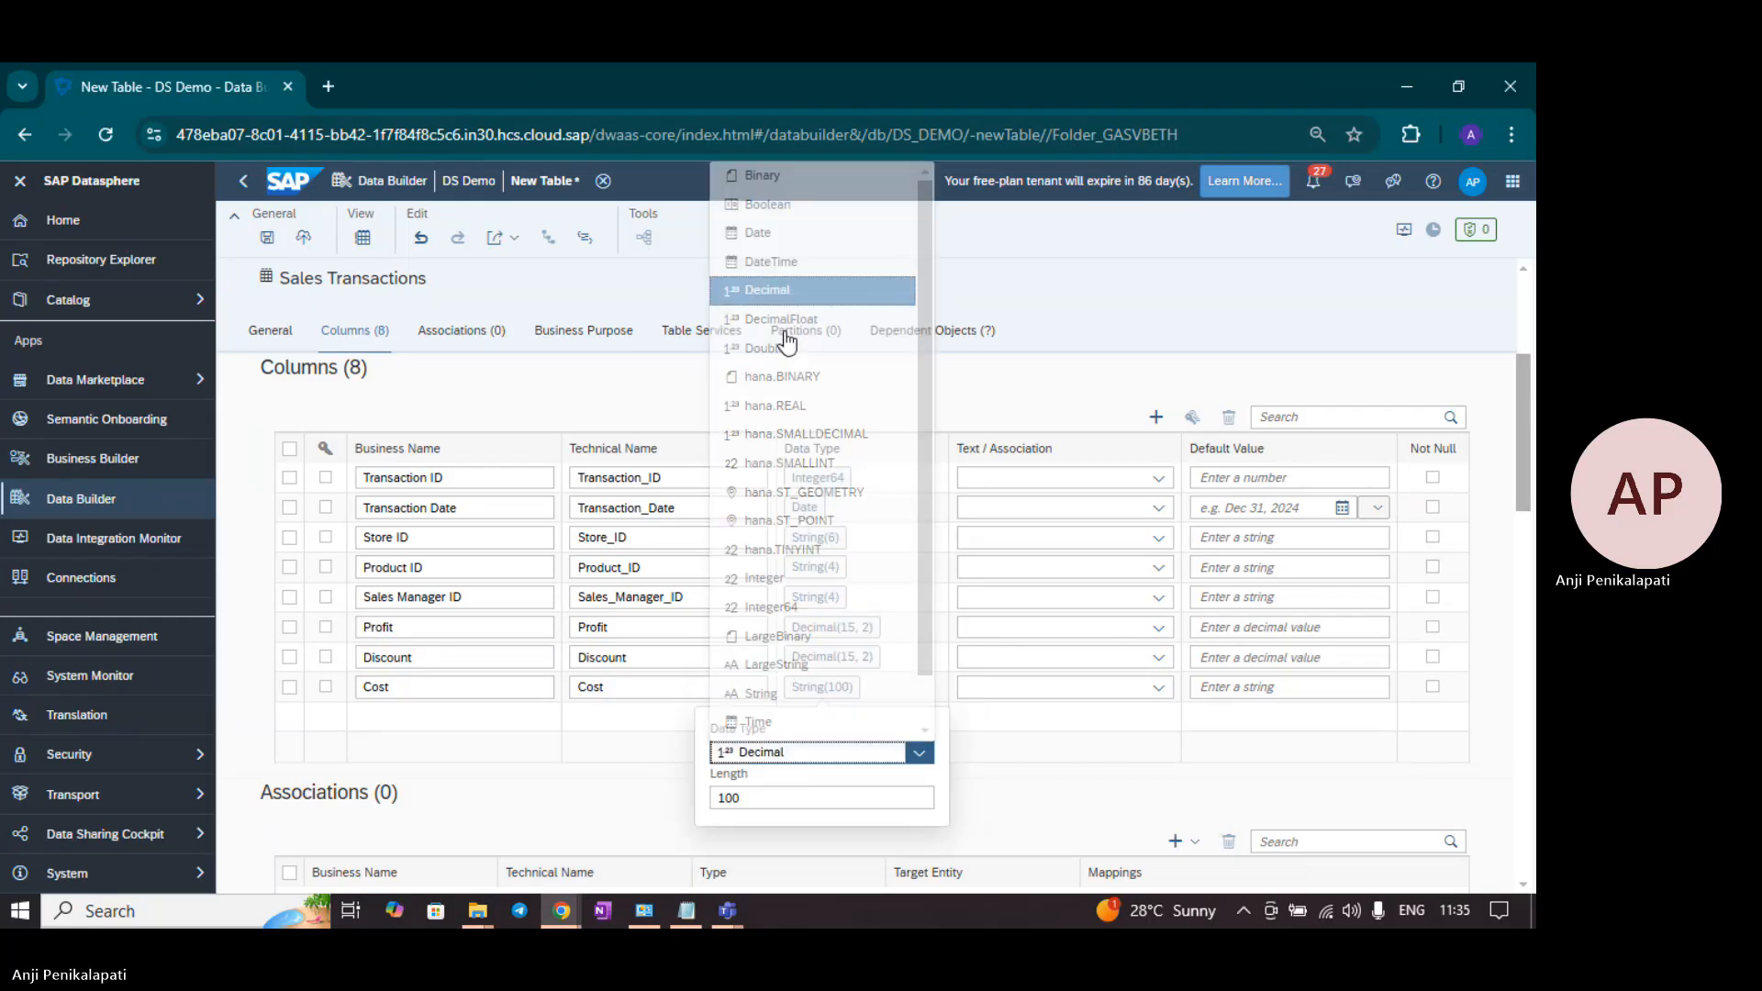
pyautogui.moveTo(734, 798); pyautogui.dragTo(686, 802)
pyautogui.write('15')
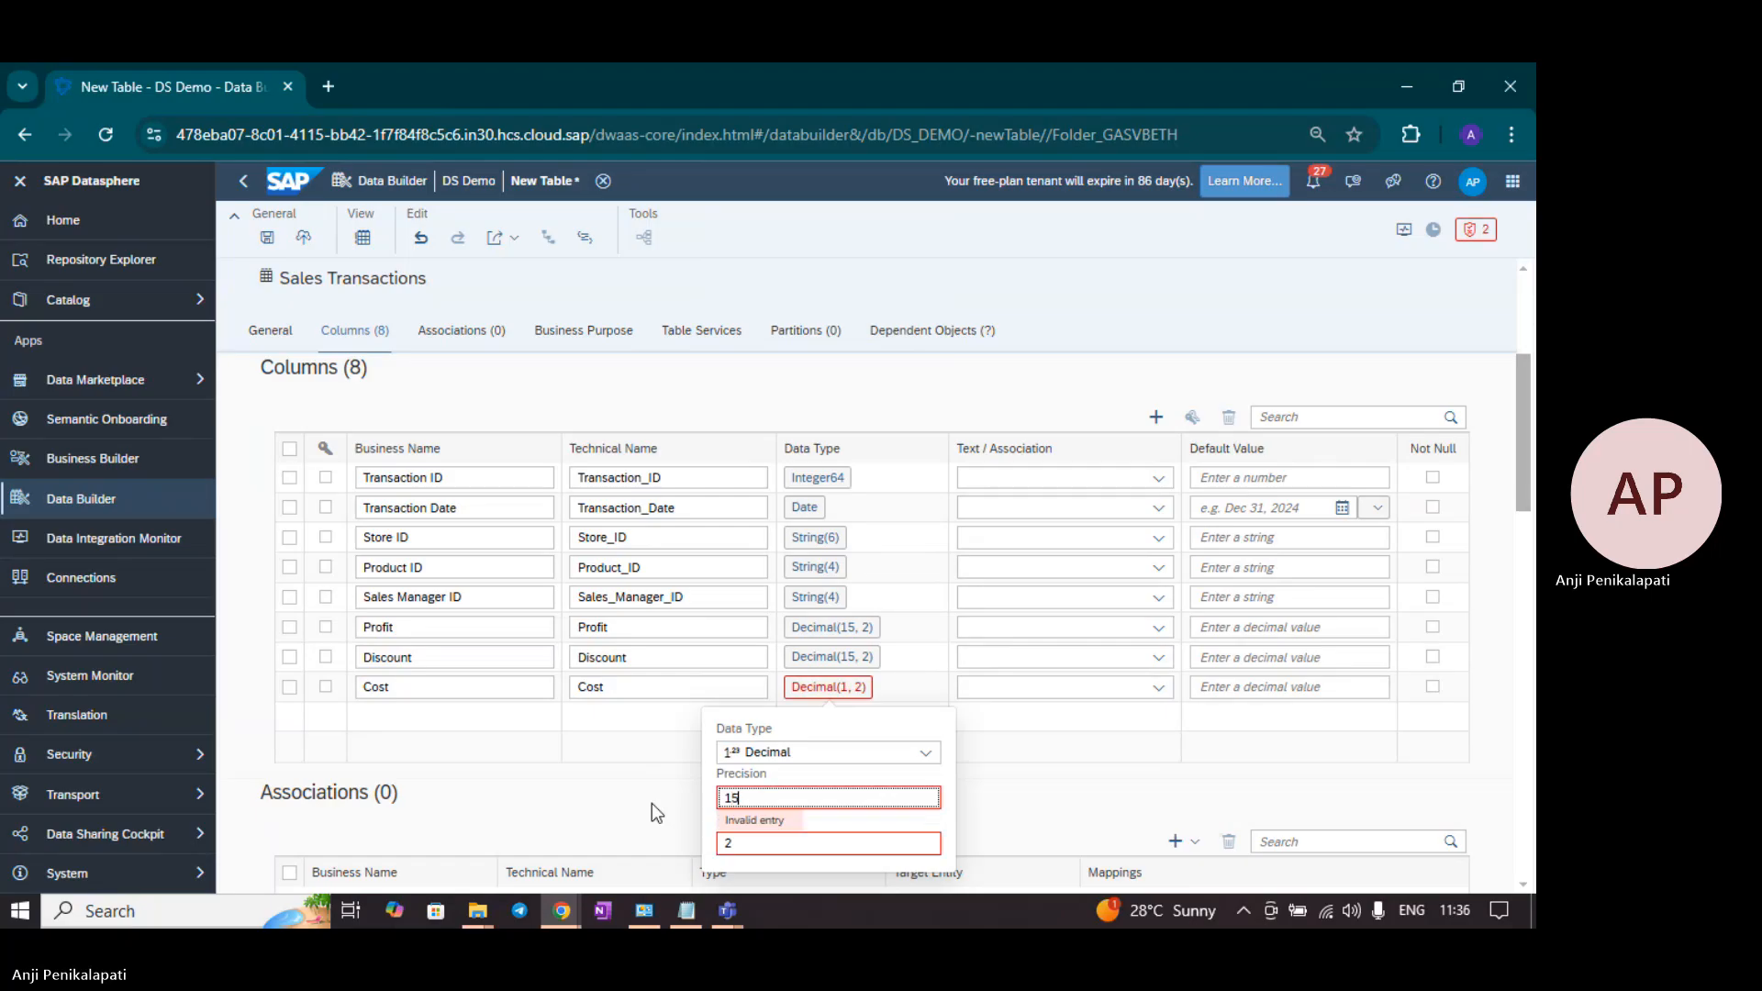
# Step: Check the workbook's Sales Transactions list for the missing column and add it to the table with the business name Revenue
pyautogui.hotkey('alt', 'Tab')
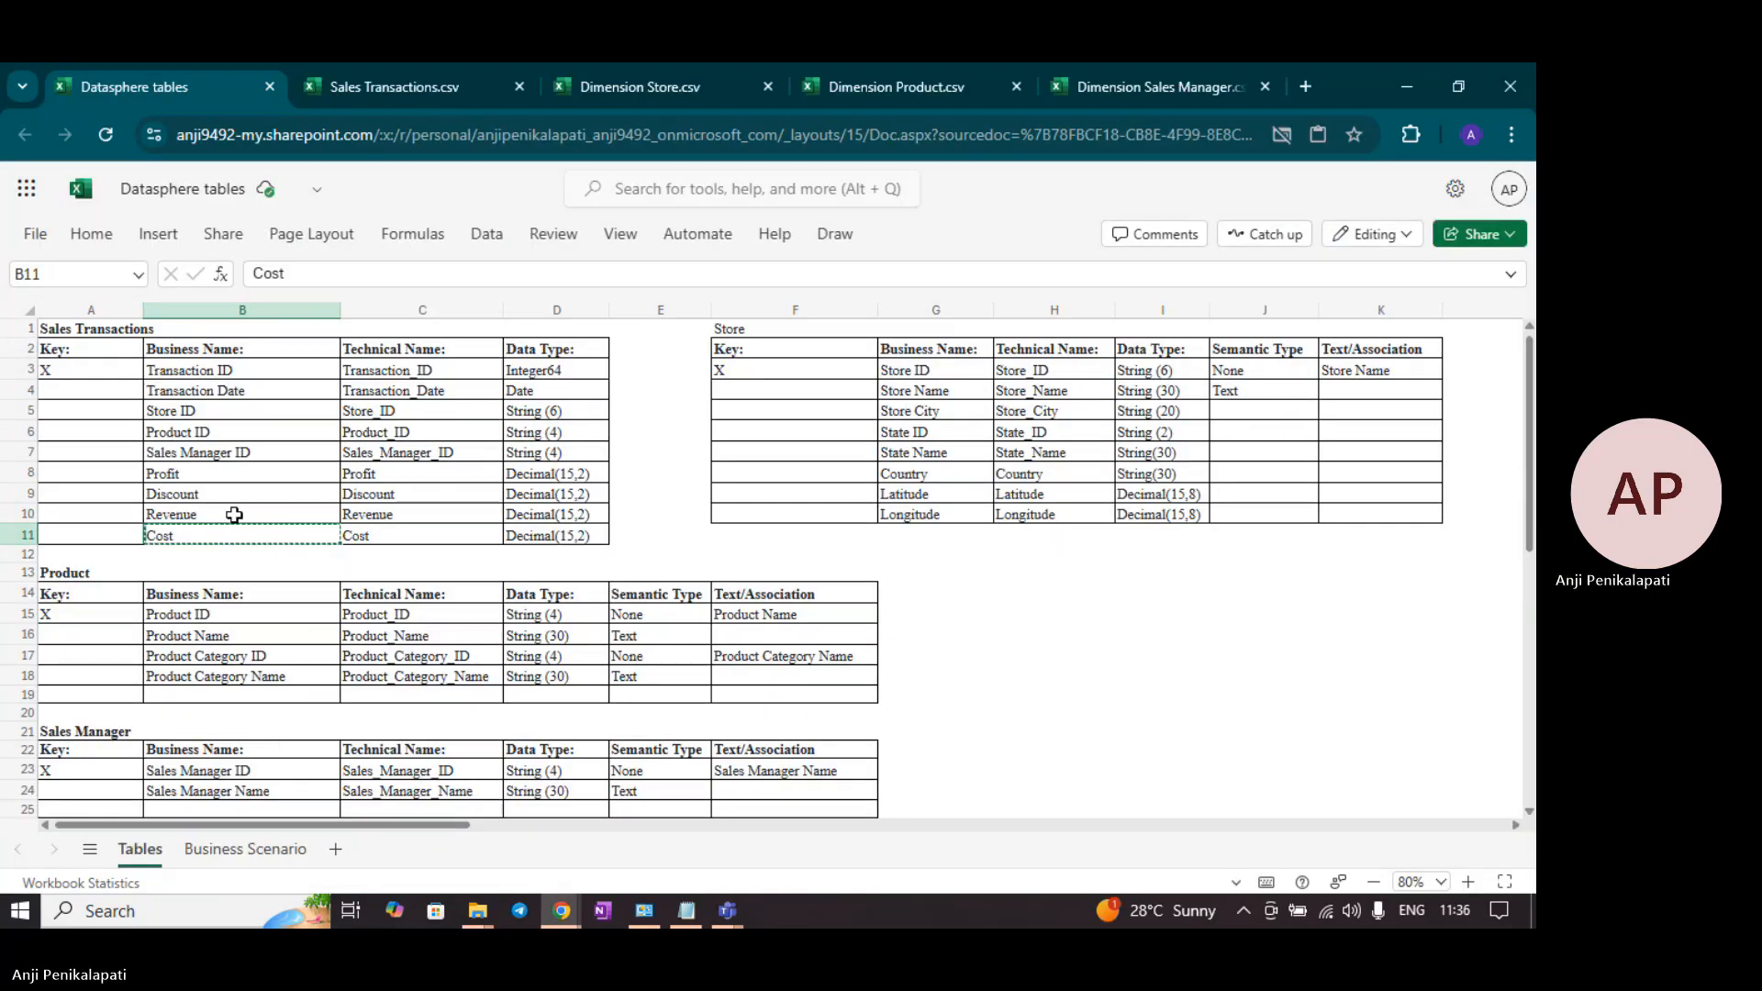
pyautogui.hotkey('alt', 'Tab')
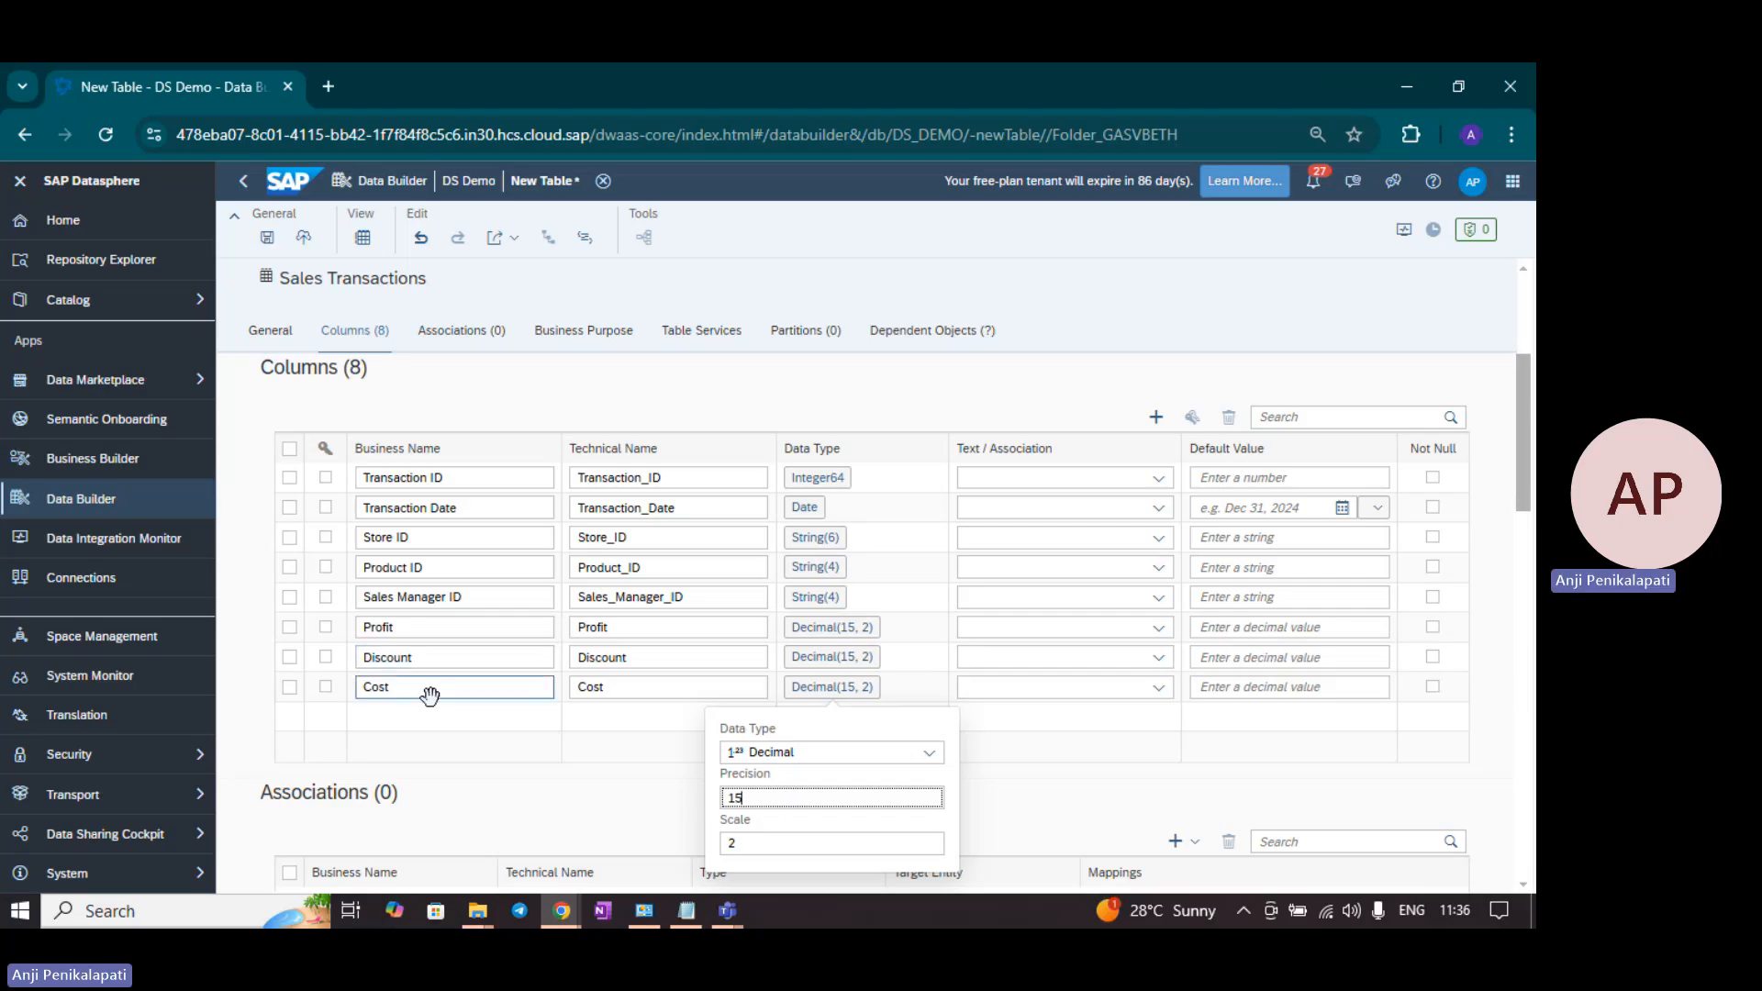
pyautogui.hotkey('alt', 'Tab')
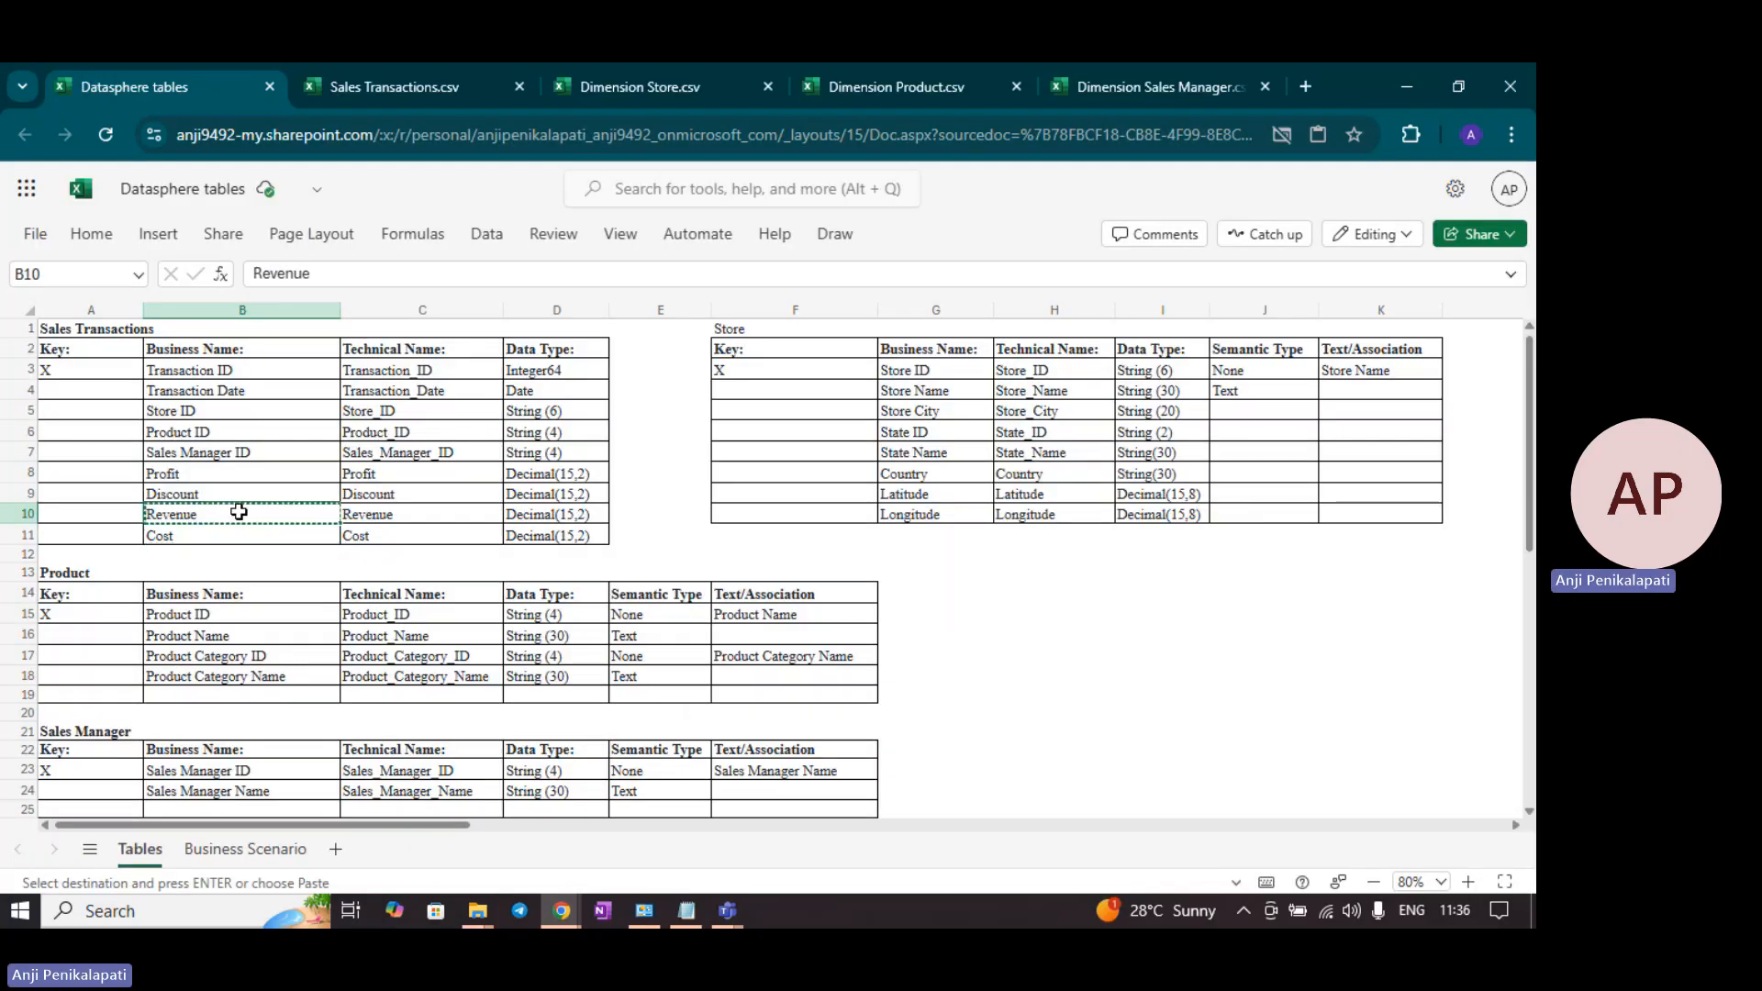
pyautogui.hotkey('alt', 'Tab')
pyautogui.click(1157, 418)
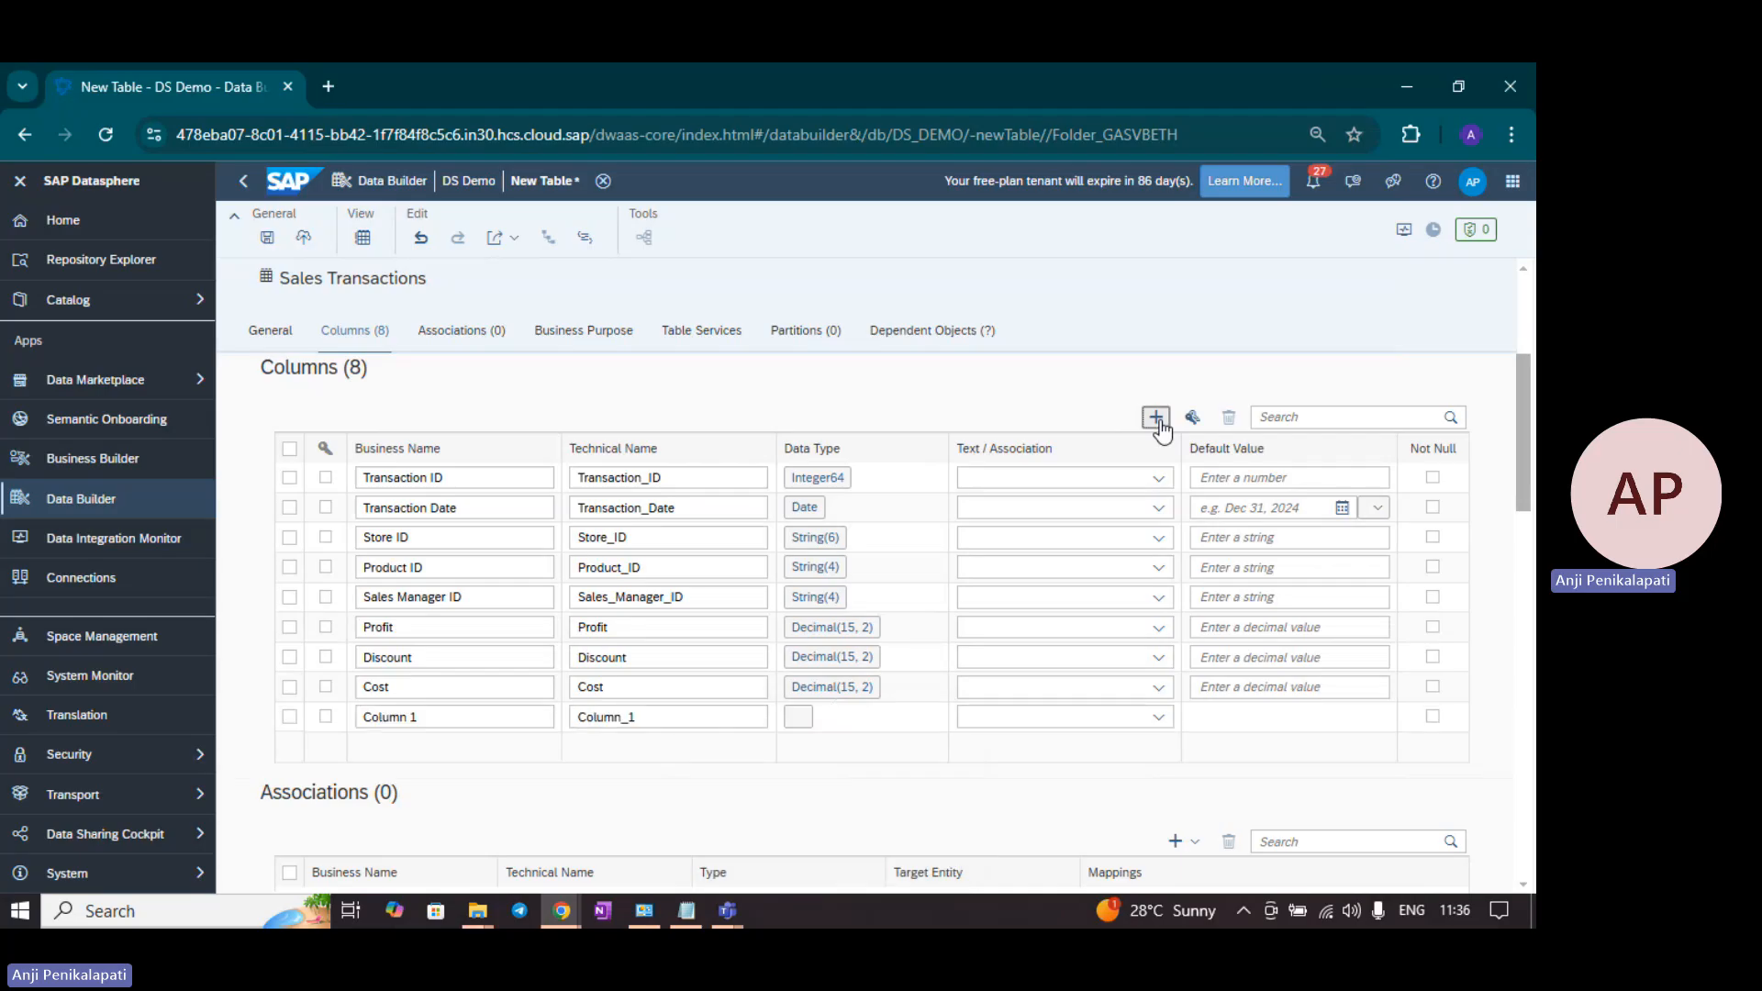
pyautogui.moveTo(441, 724); pyautogui.dragTo(287, 728)
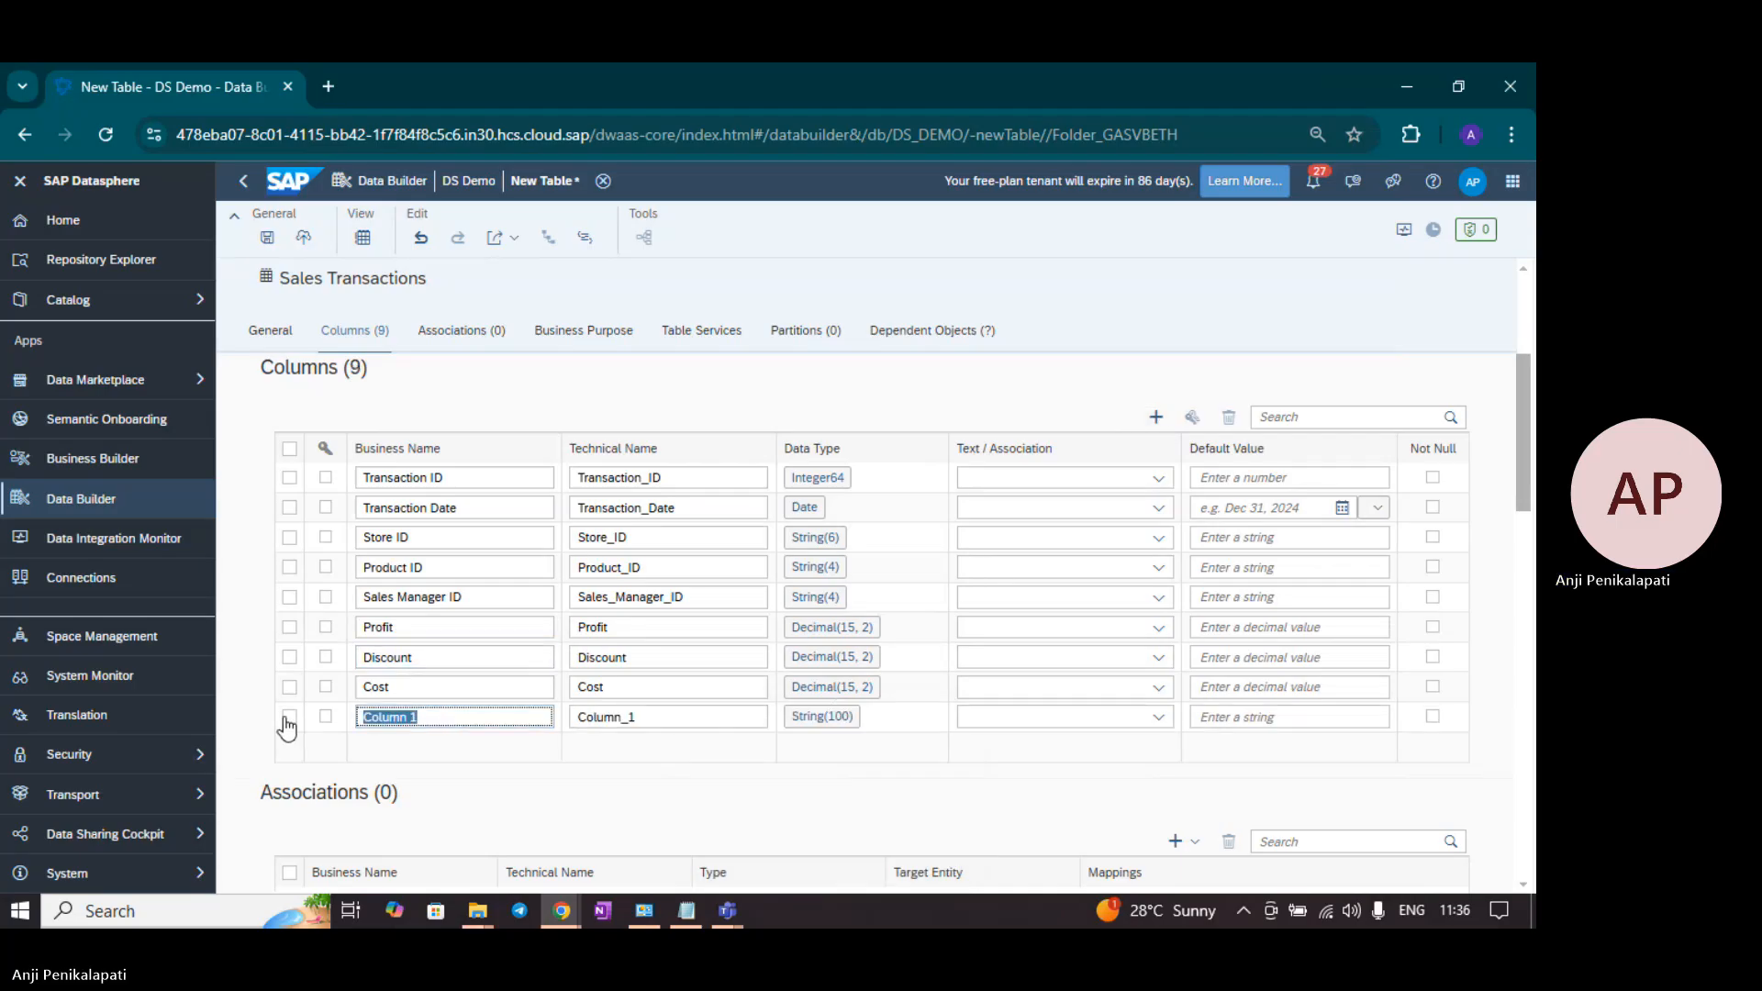
pyautogui.write('Revenue')
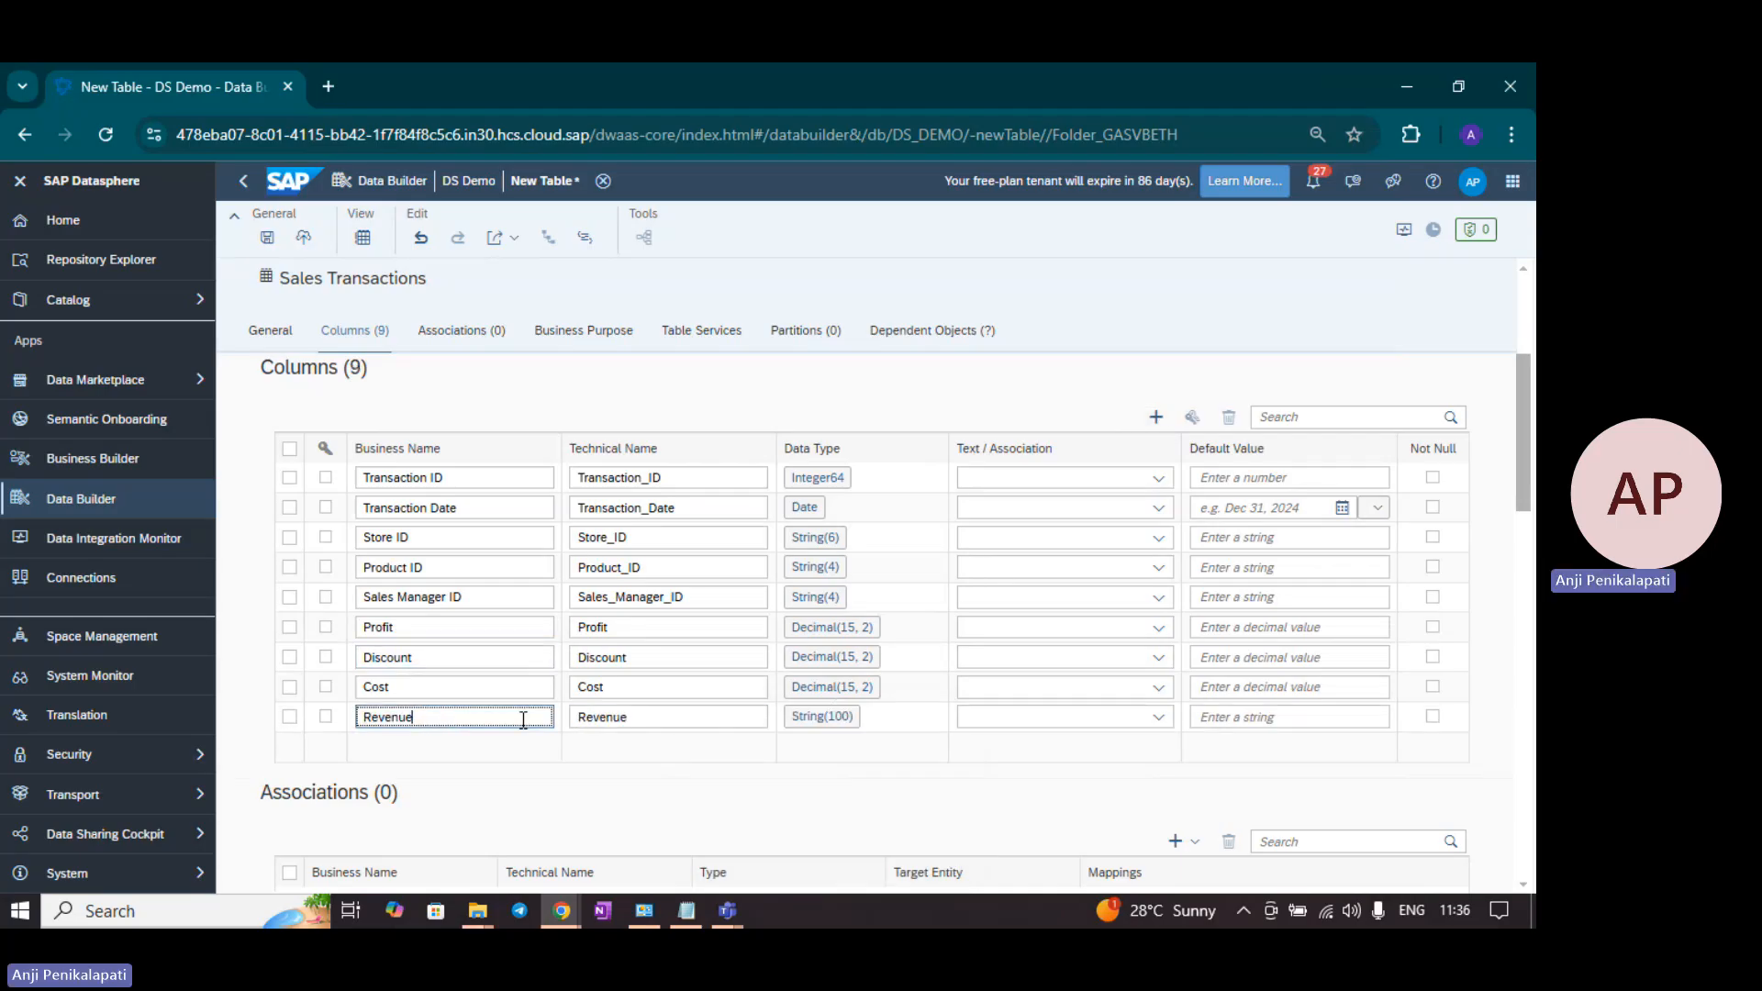
# Step: Set the data type of the Revenue column to Decimal with precision 15 and scale 2
pyautogui.click(829, 725)
pyautogui.click(821, 782)
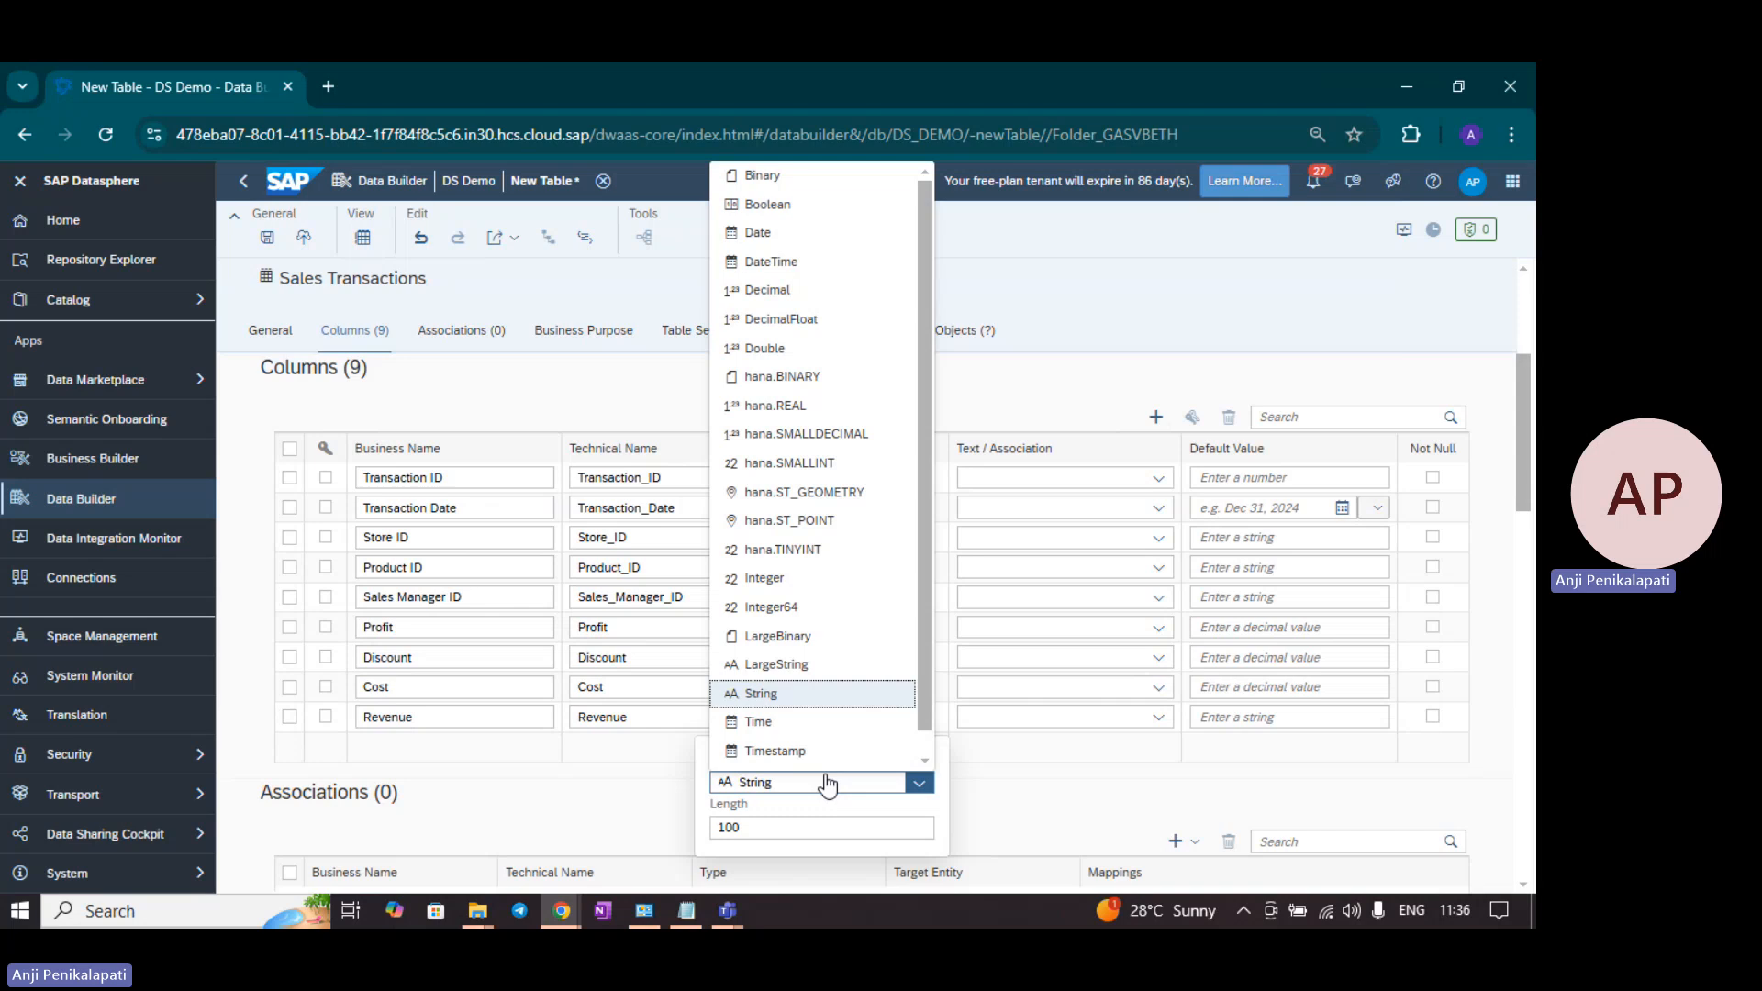
pyautogui.click(808, 291)
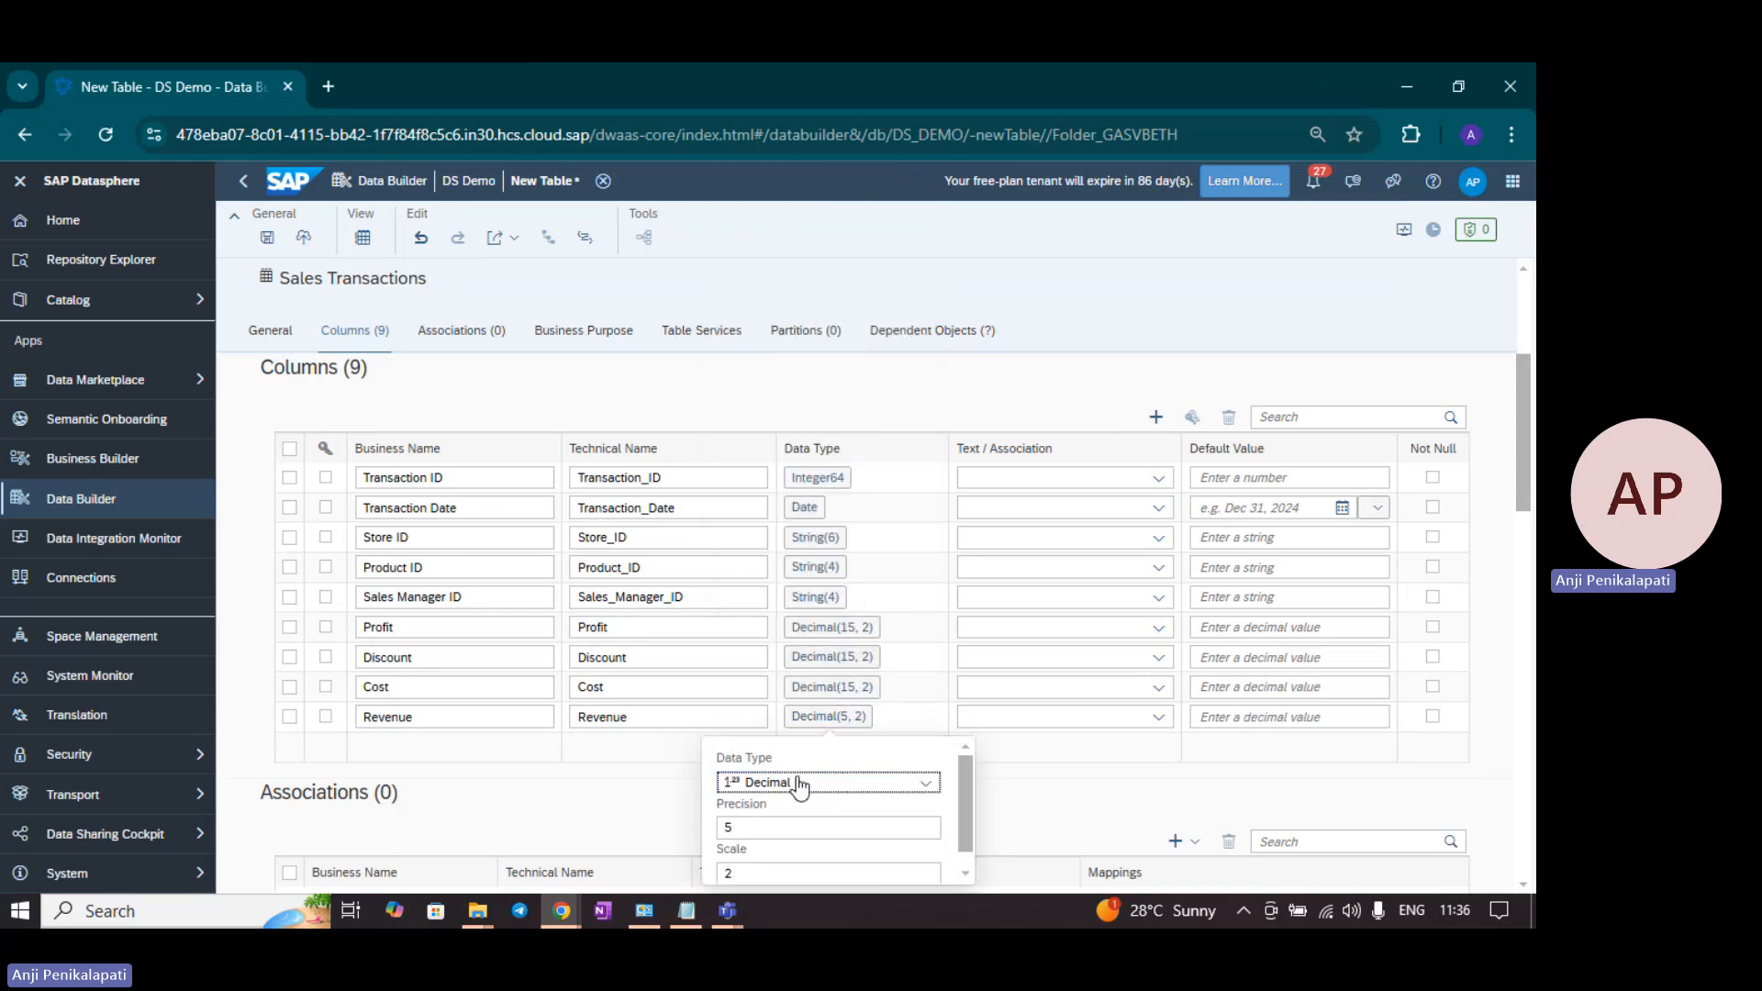
pyautogui.doubleClick(760, 826)
pyautogui.write('1')
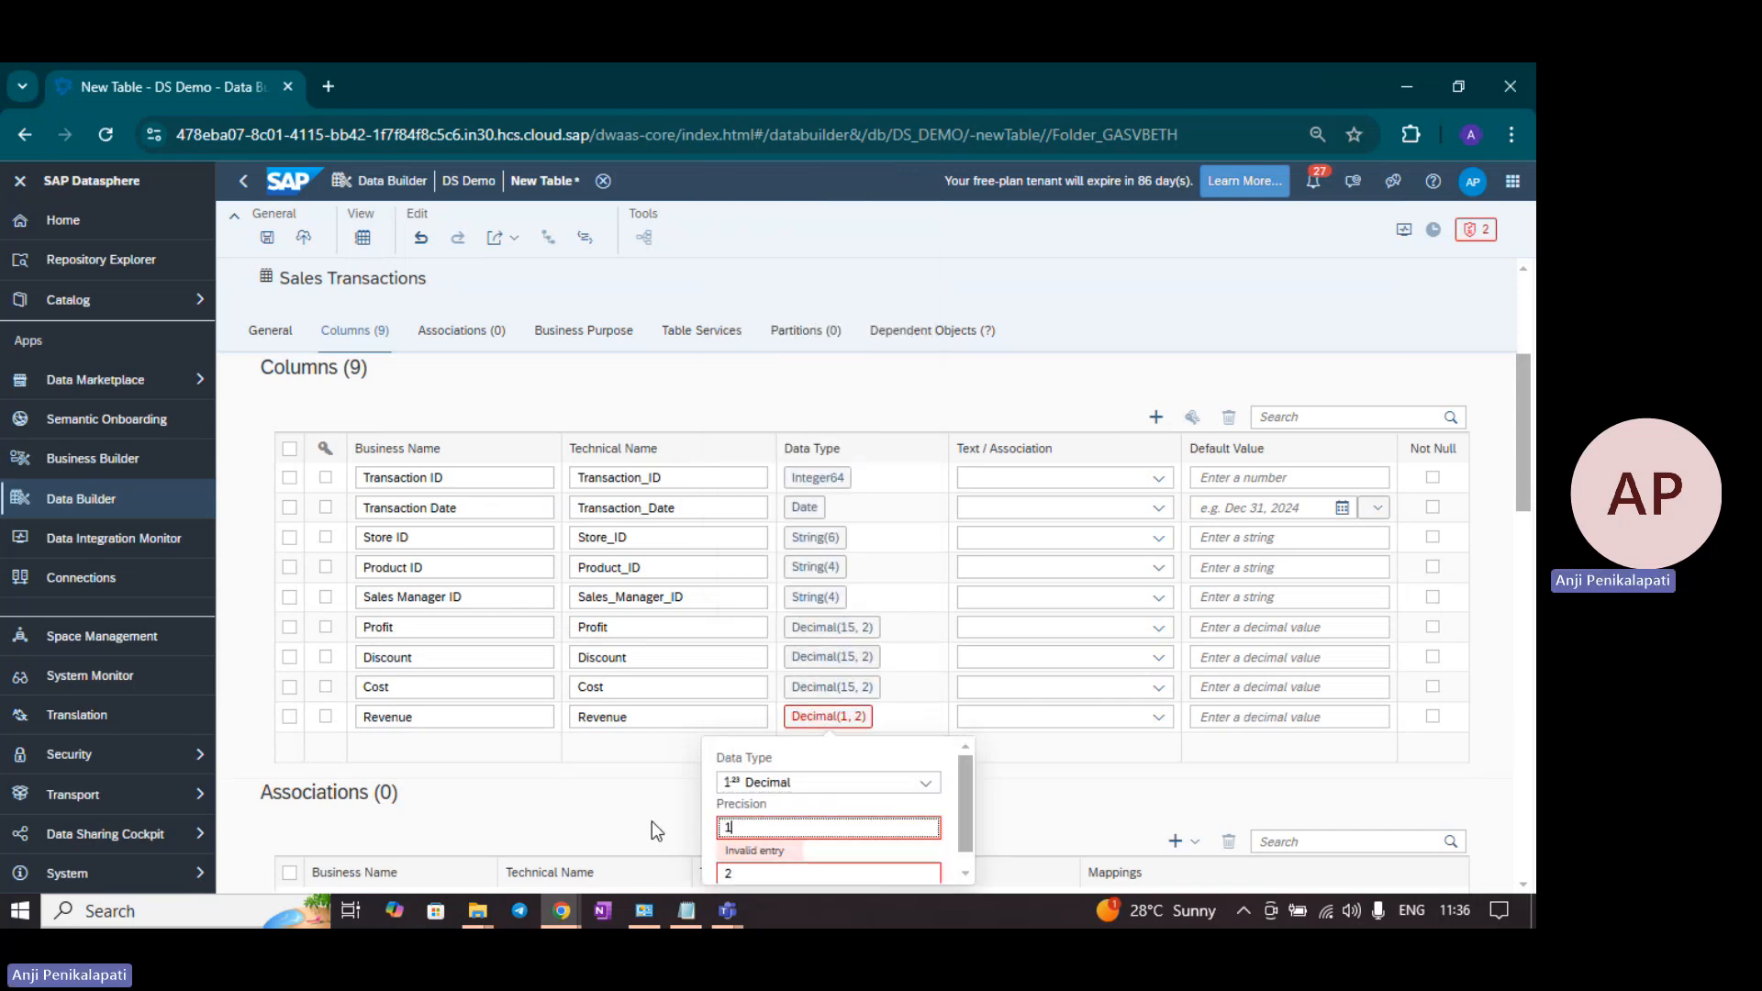
pyautogui.write('5')
pyautogui.click(633, 809)
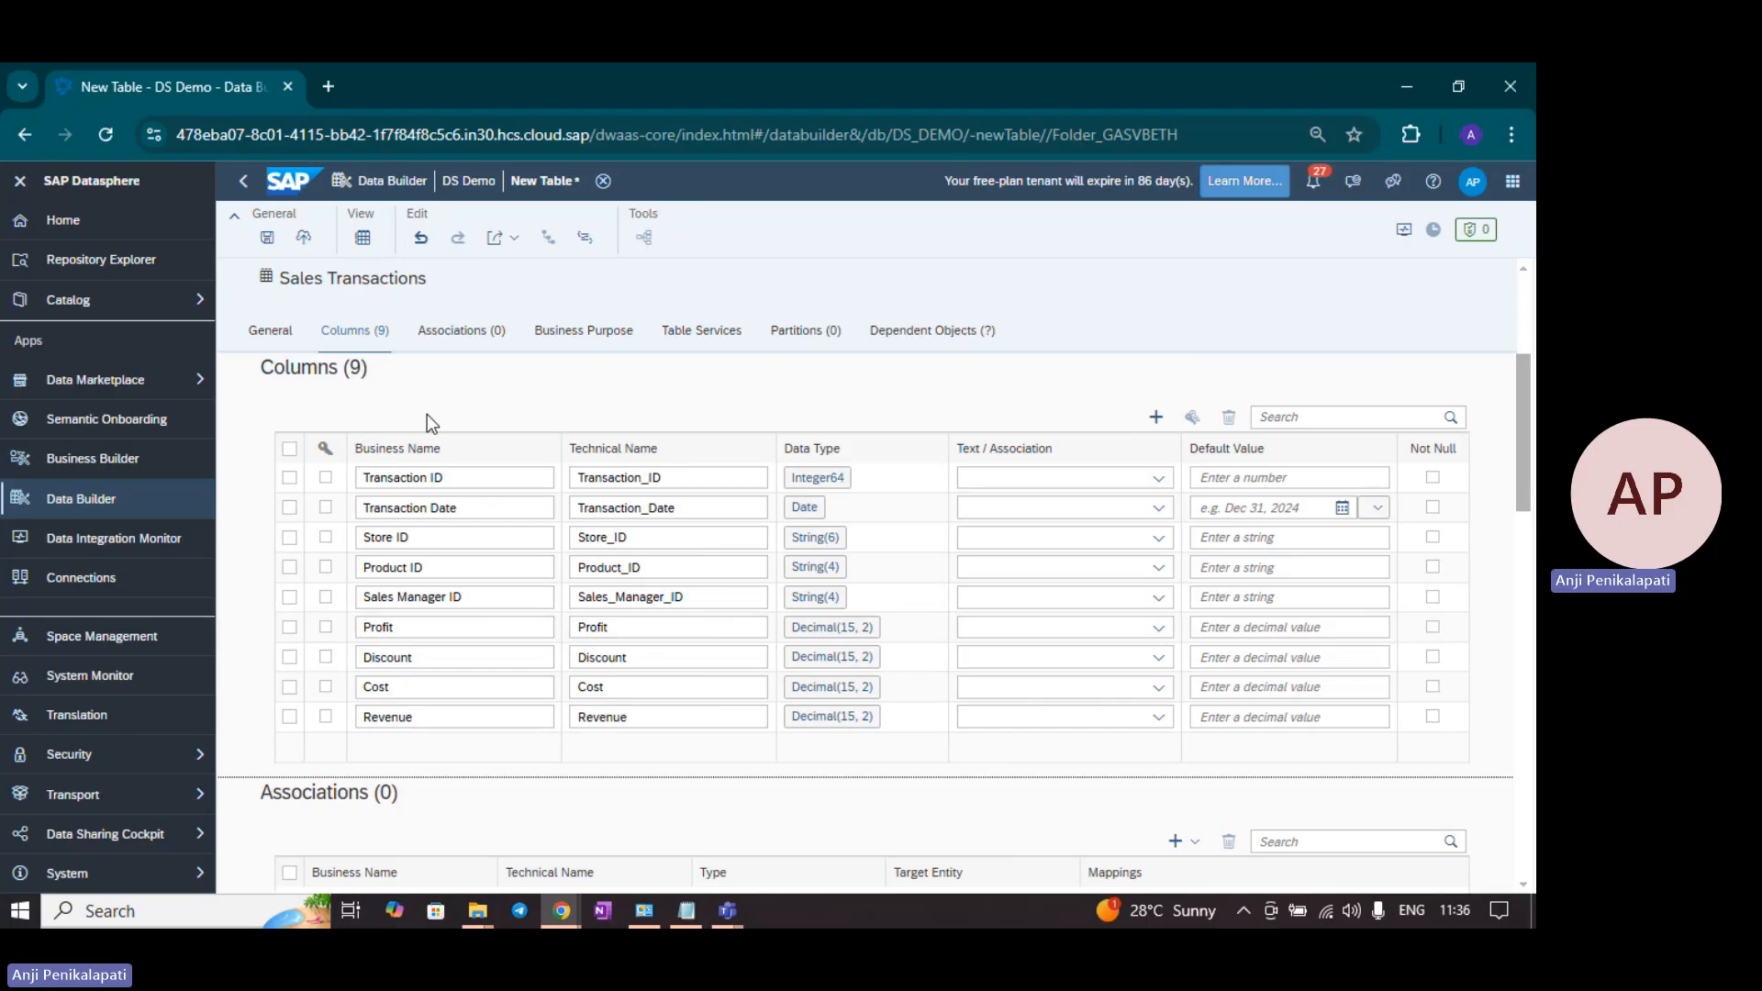
# Step: Mark the Transaction ID column as the key and check the Text/Association choices for the Product ID column
pyautogui.click(326, 478)
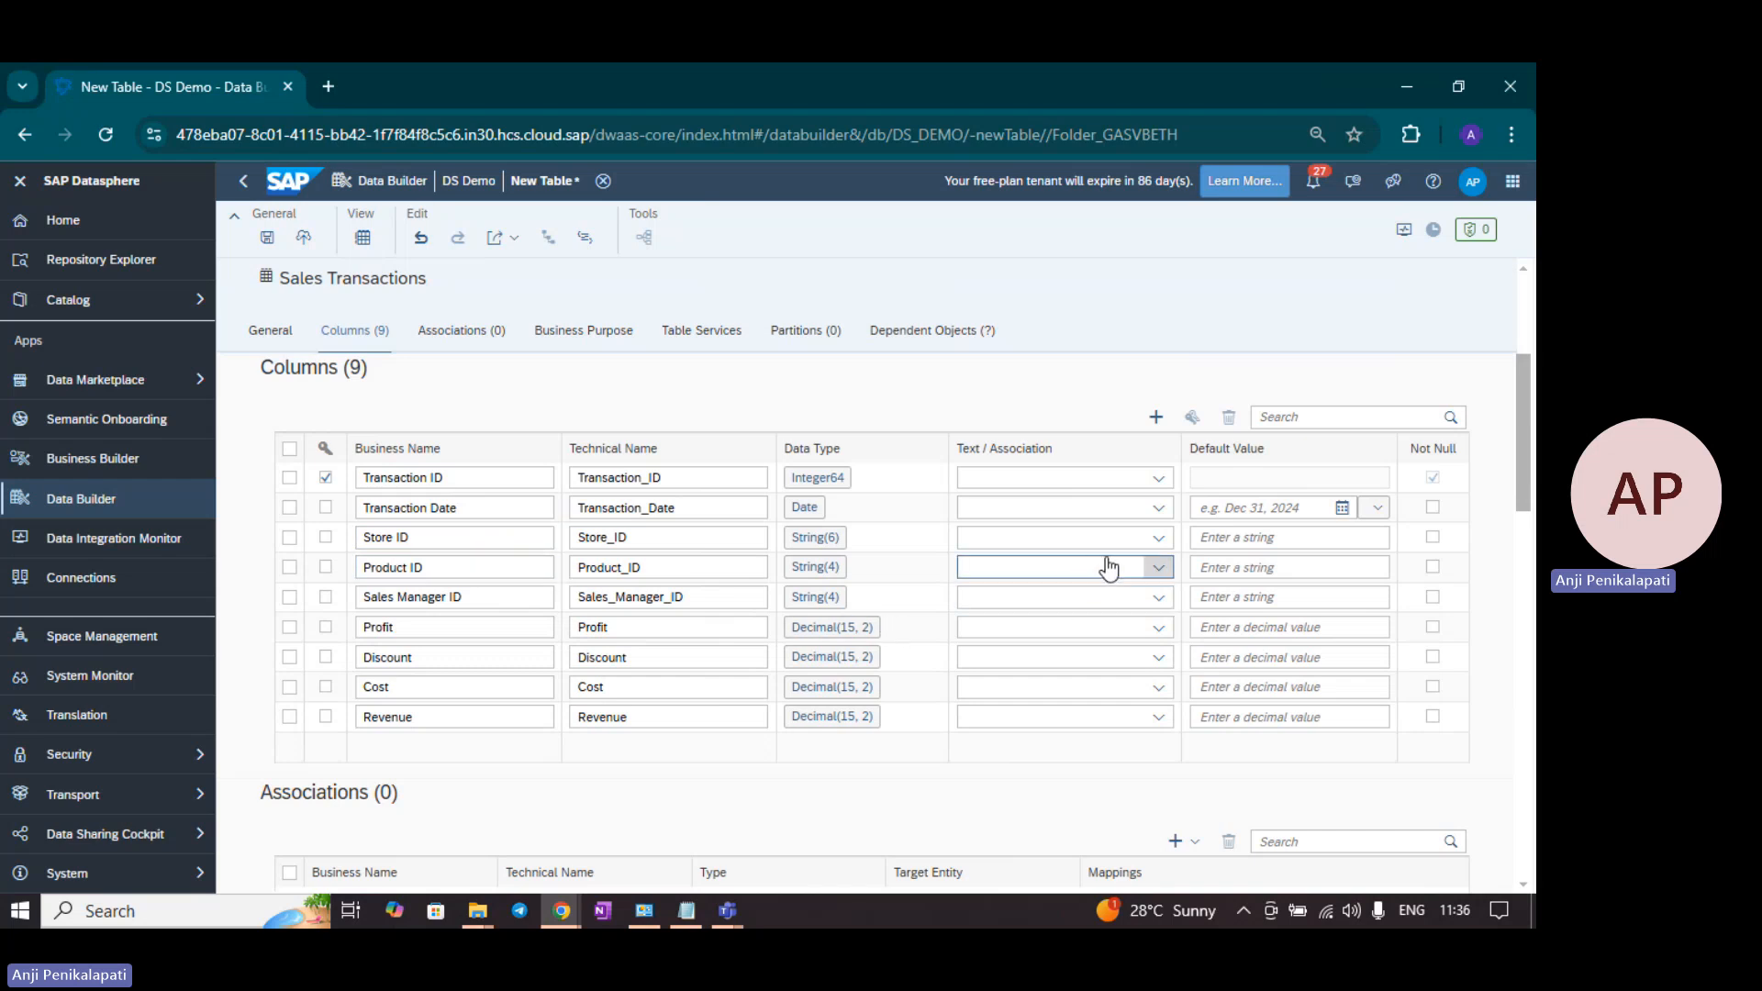
pyautogui.click(1149, 568)
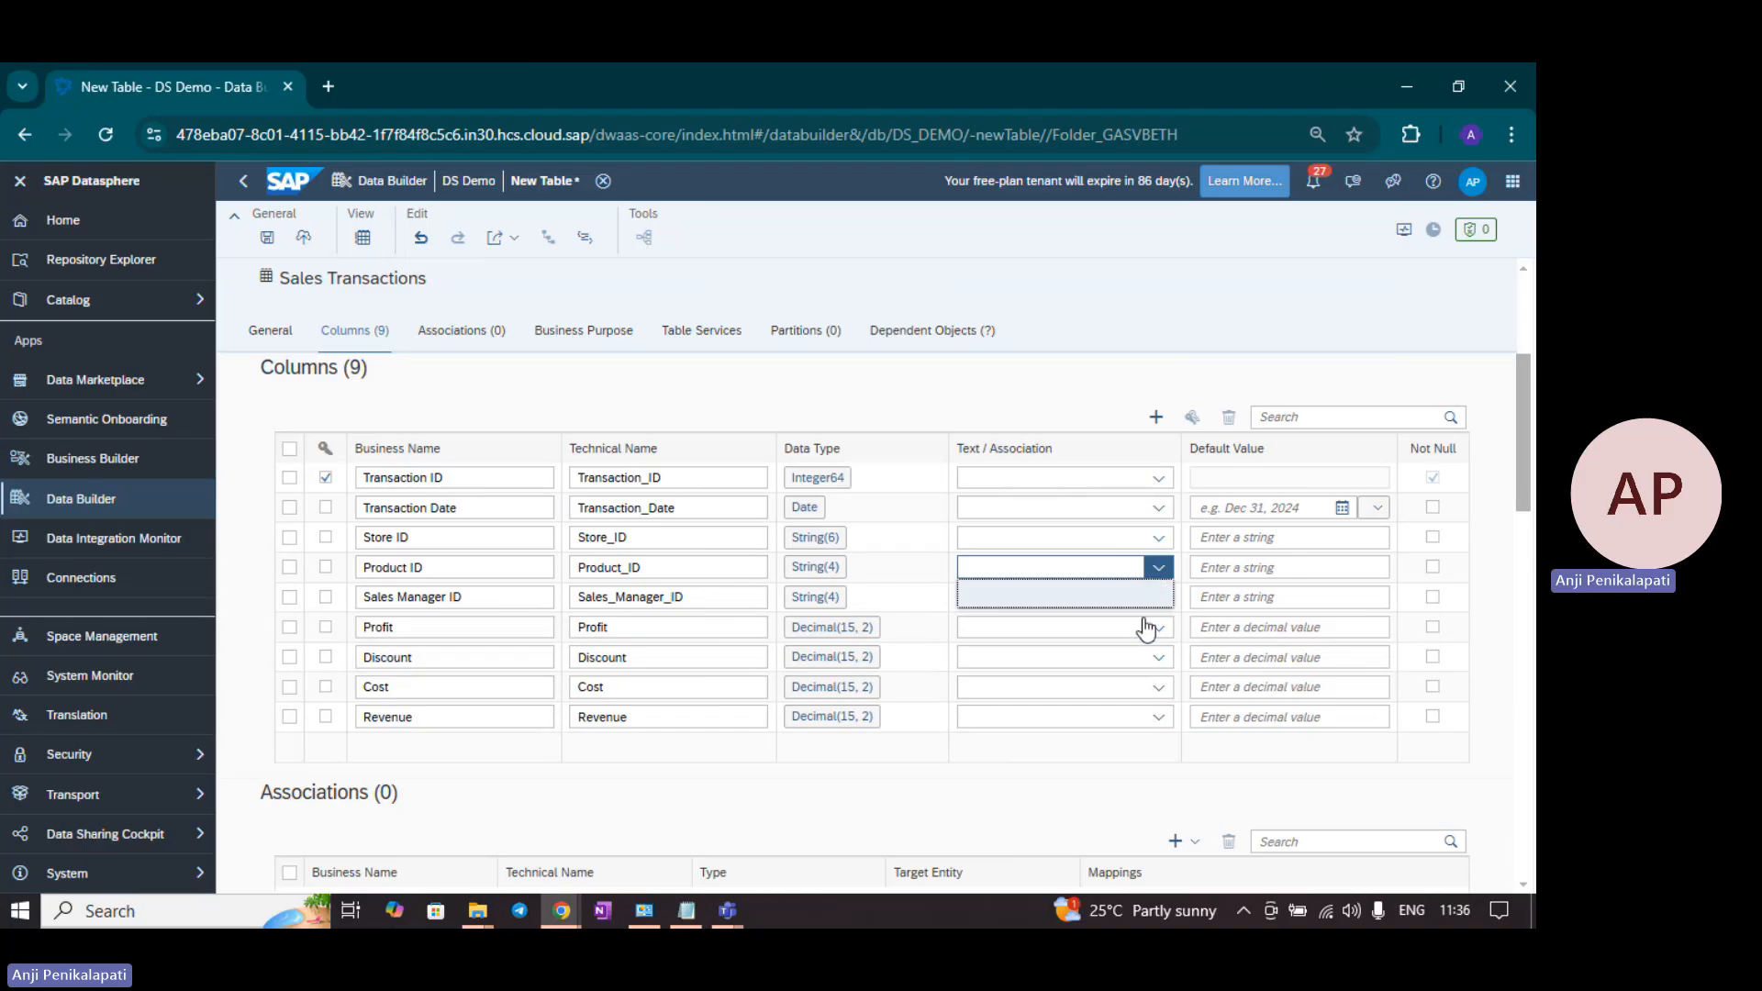
pyautogui.click(722, 398)
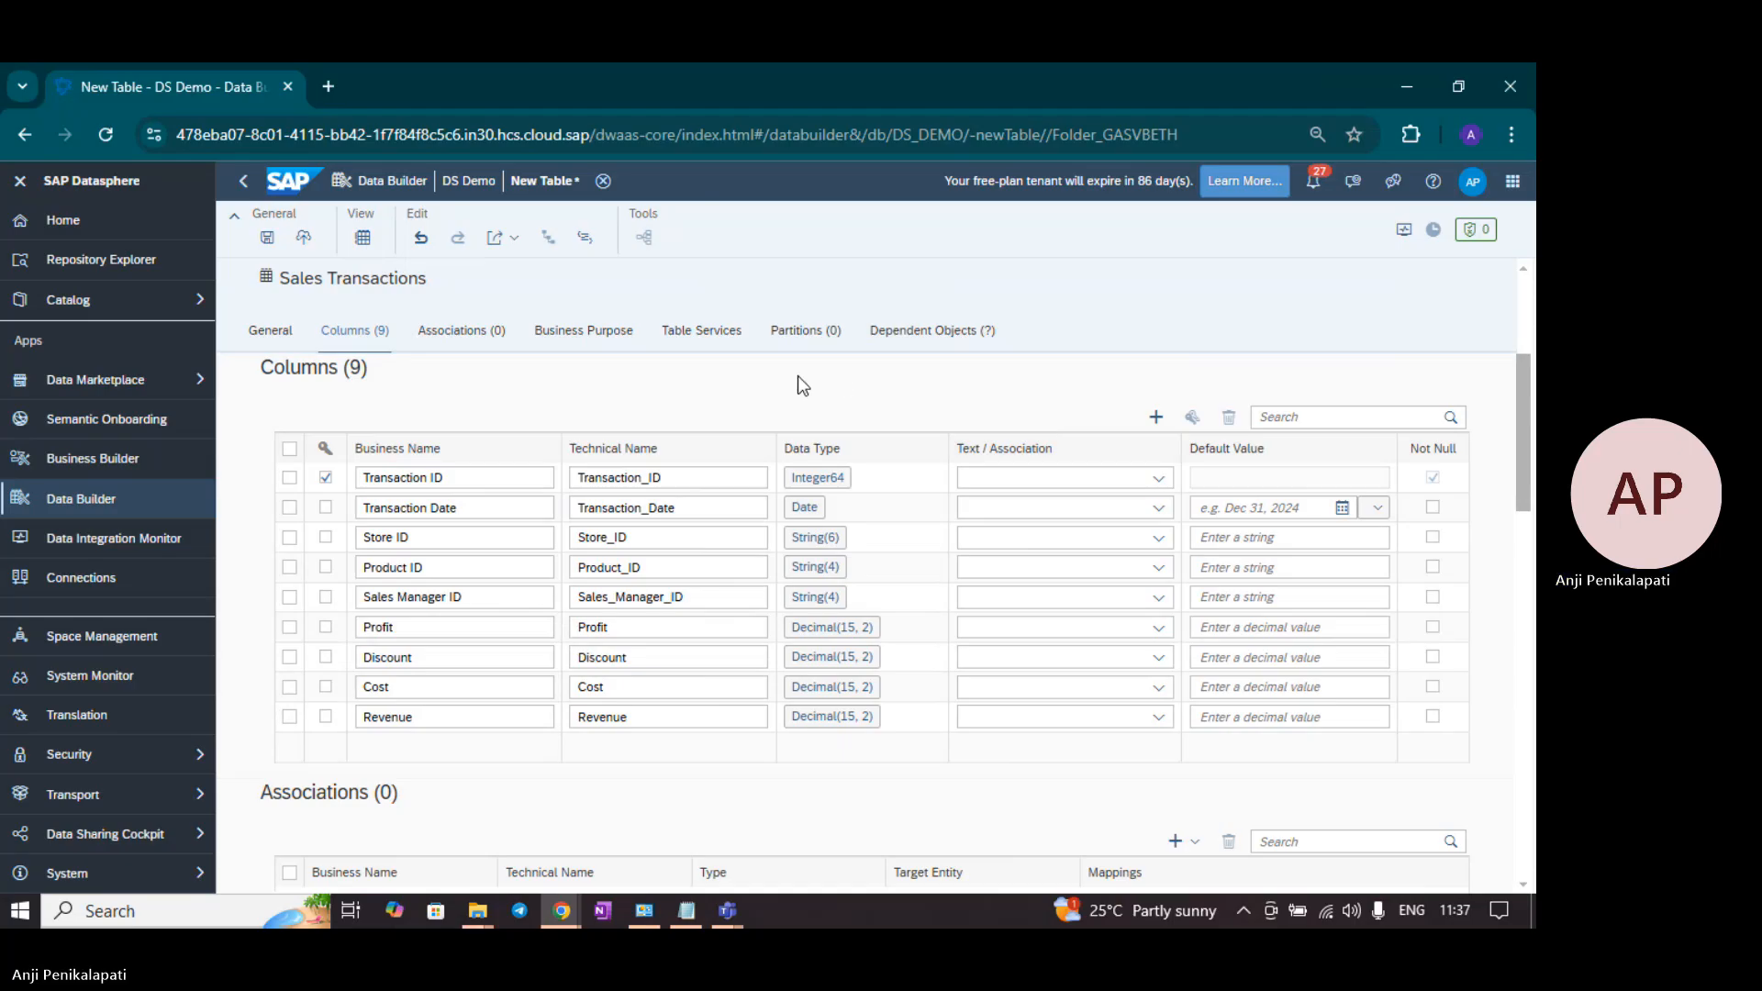
pyautogui.click(367, 660)
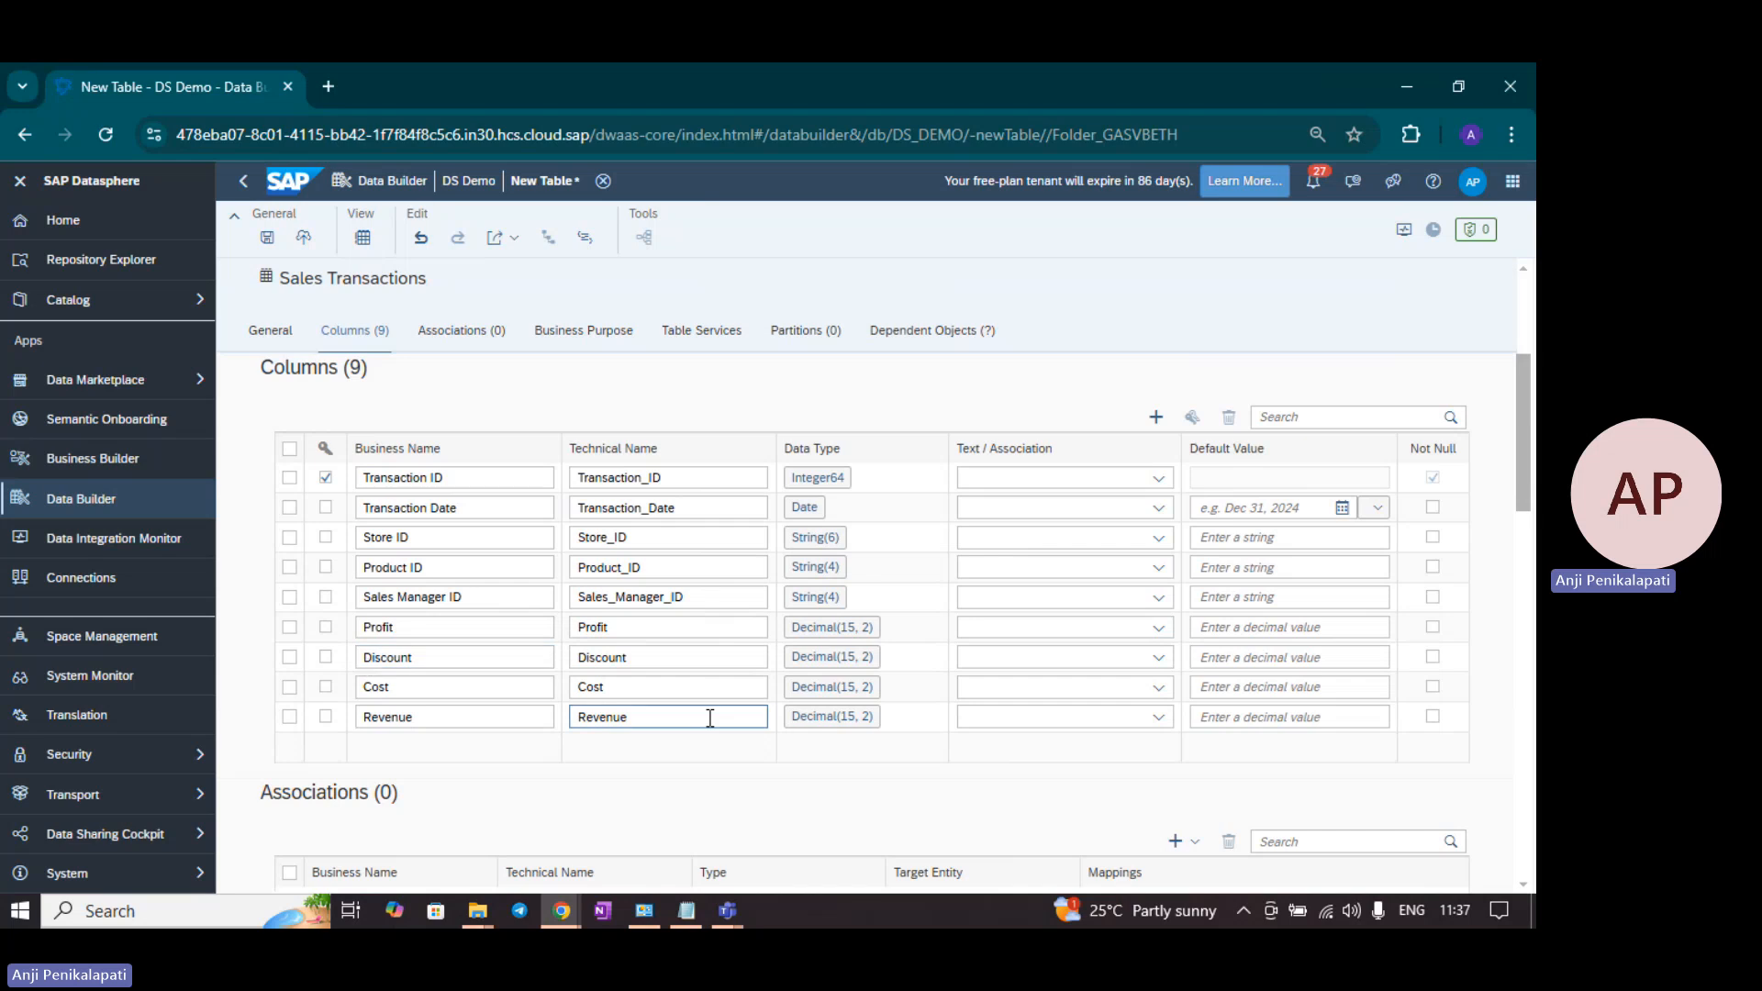
# Step: Review the Associations section and the Business Purpose fields of the Sales Transactions table
pyautogui.click(476, 332)
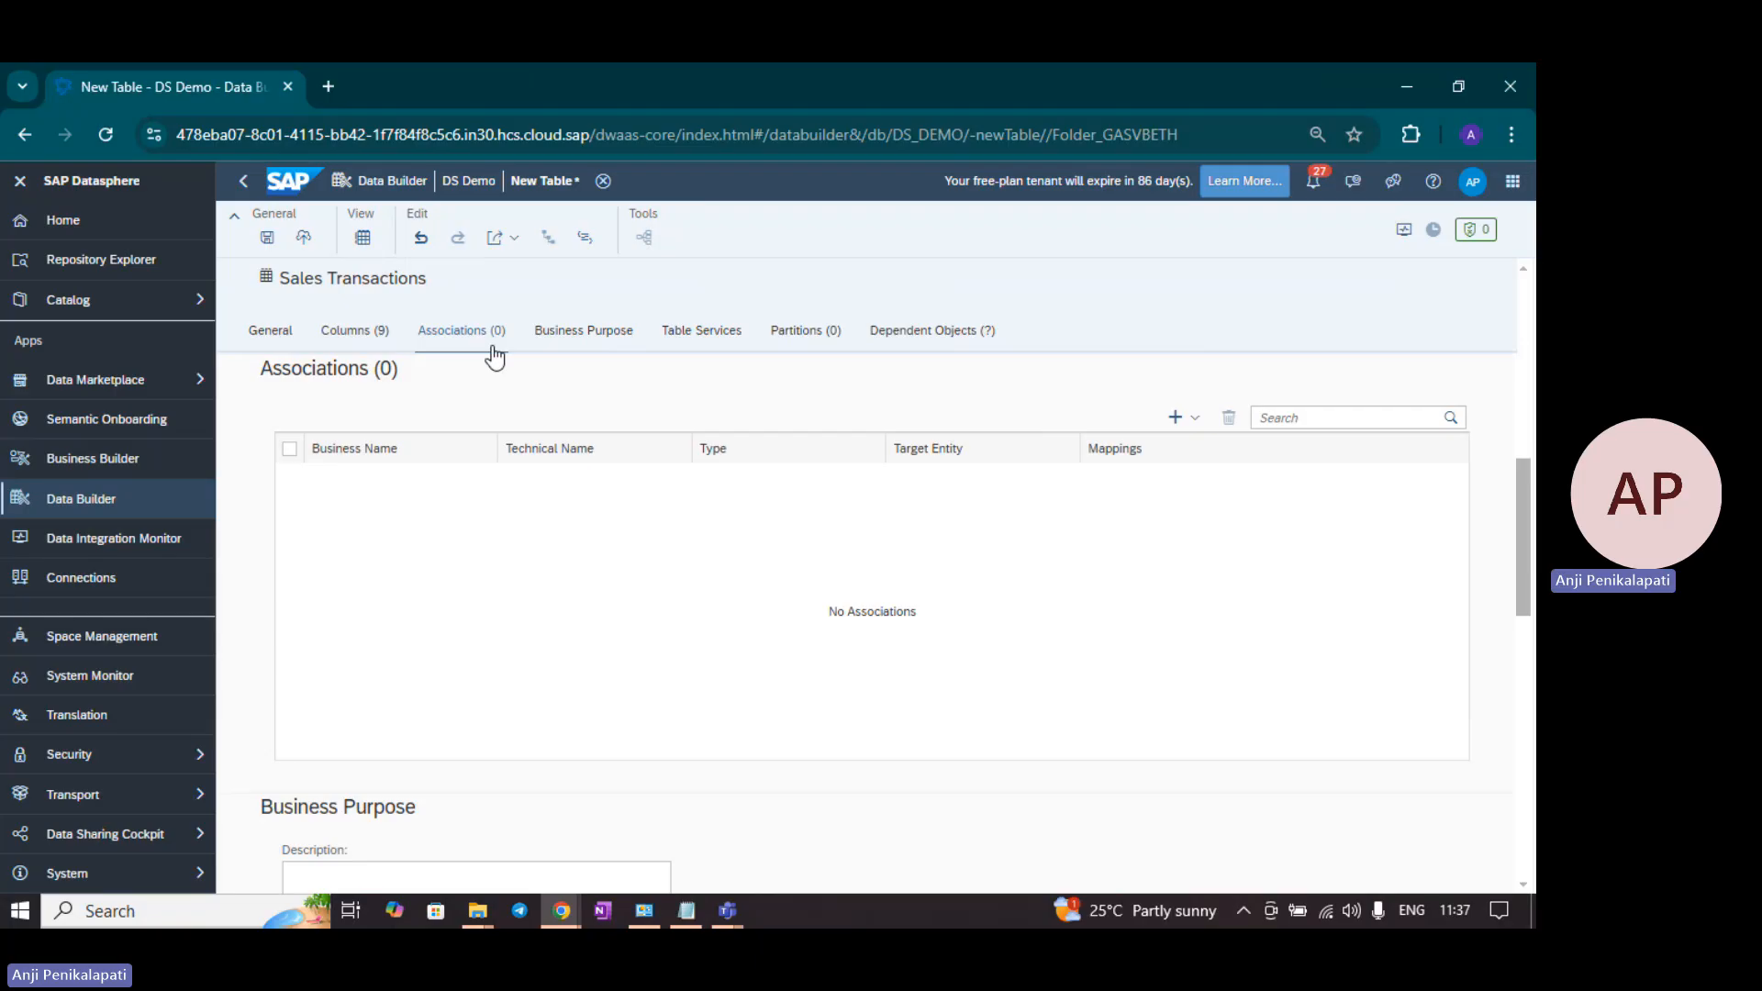
pyautogui.click(578, 341)
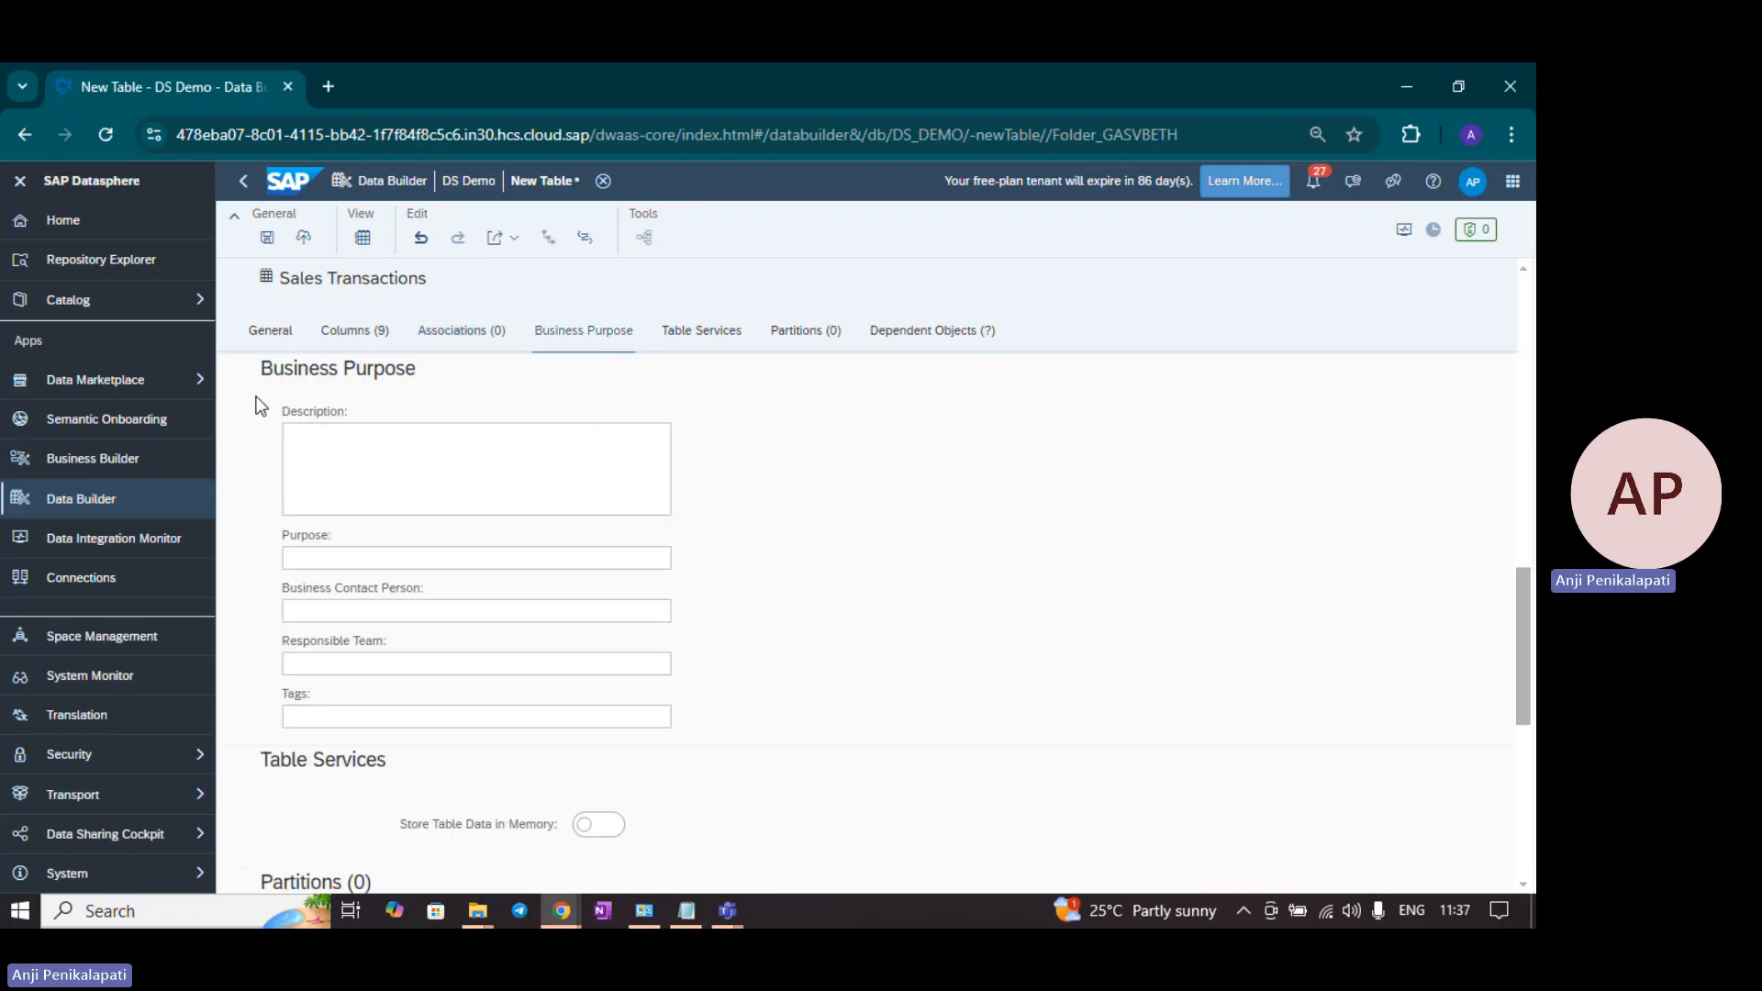
pyautogui.click(367, 436)
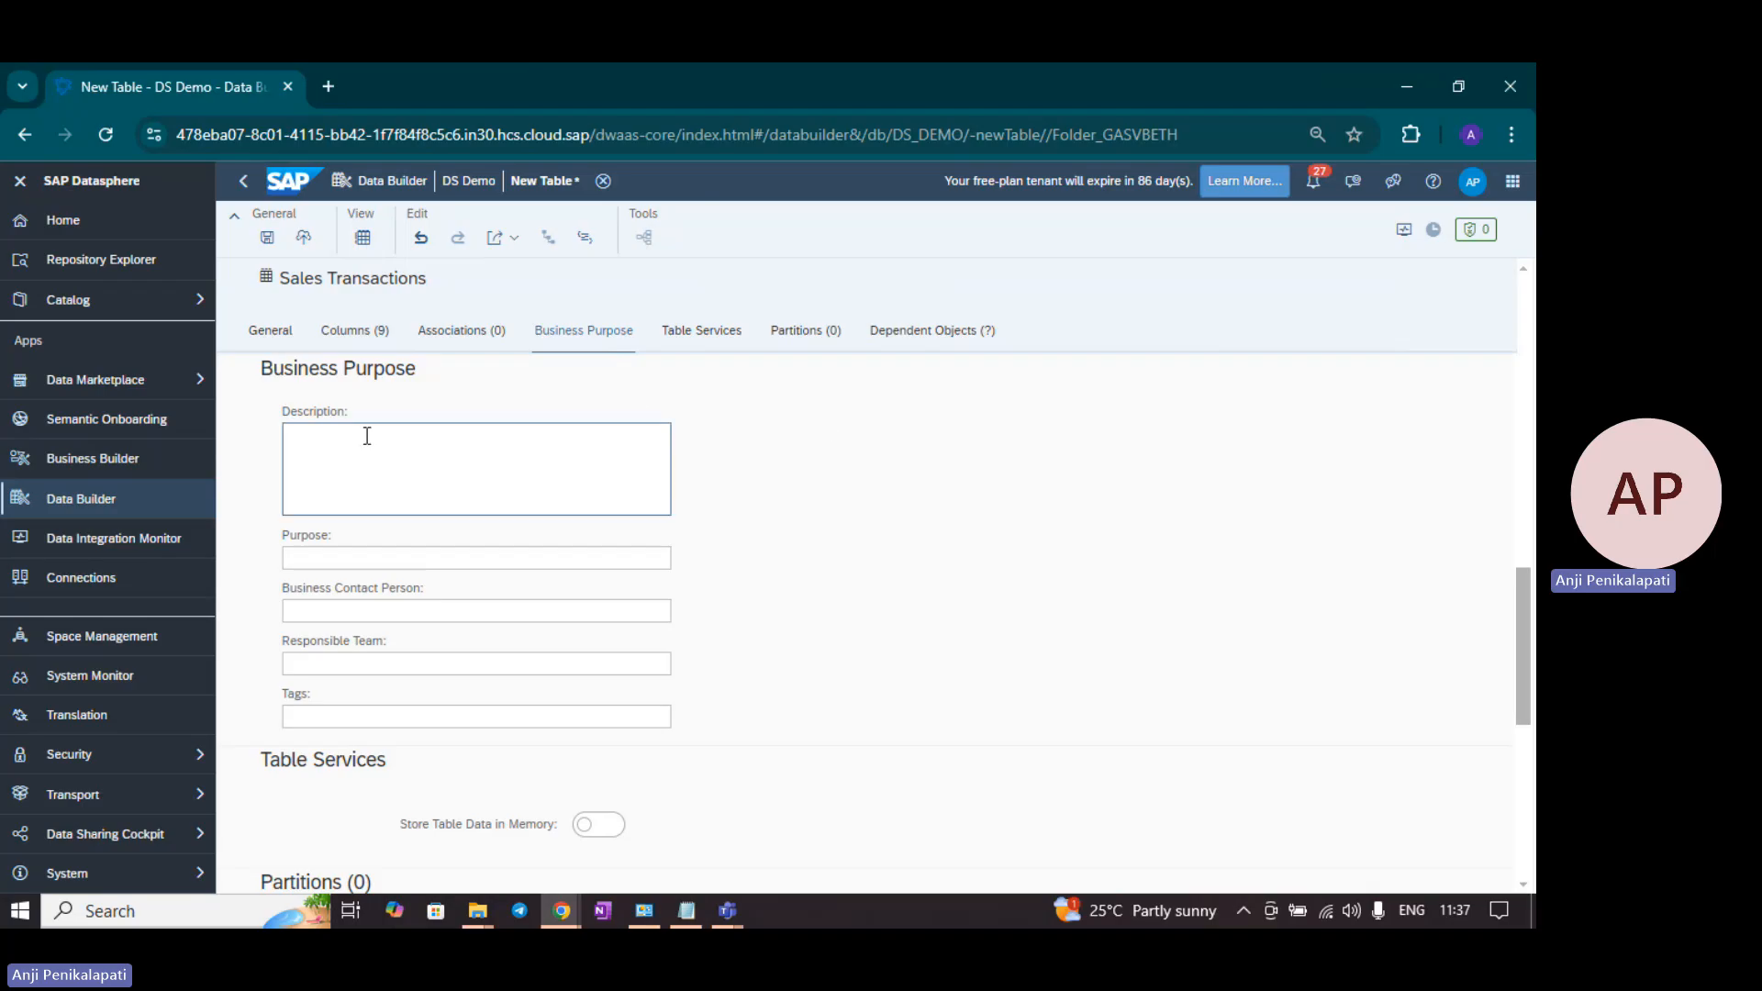
pyautogui.click(367, 436)
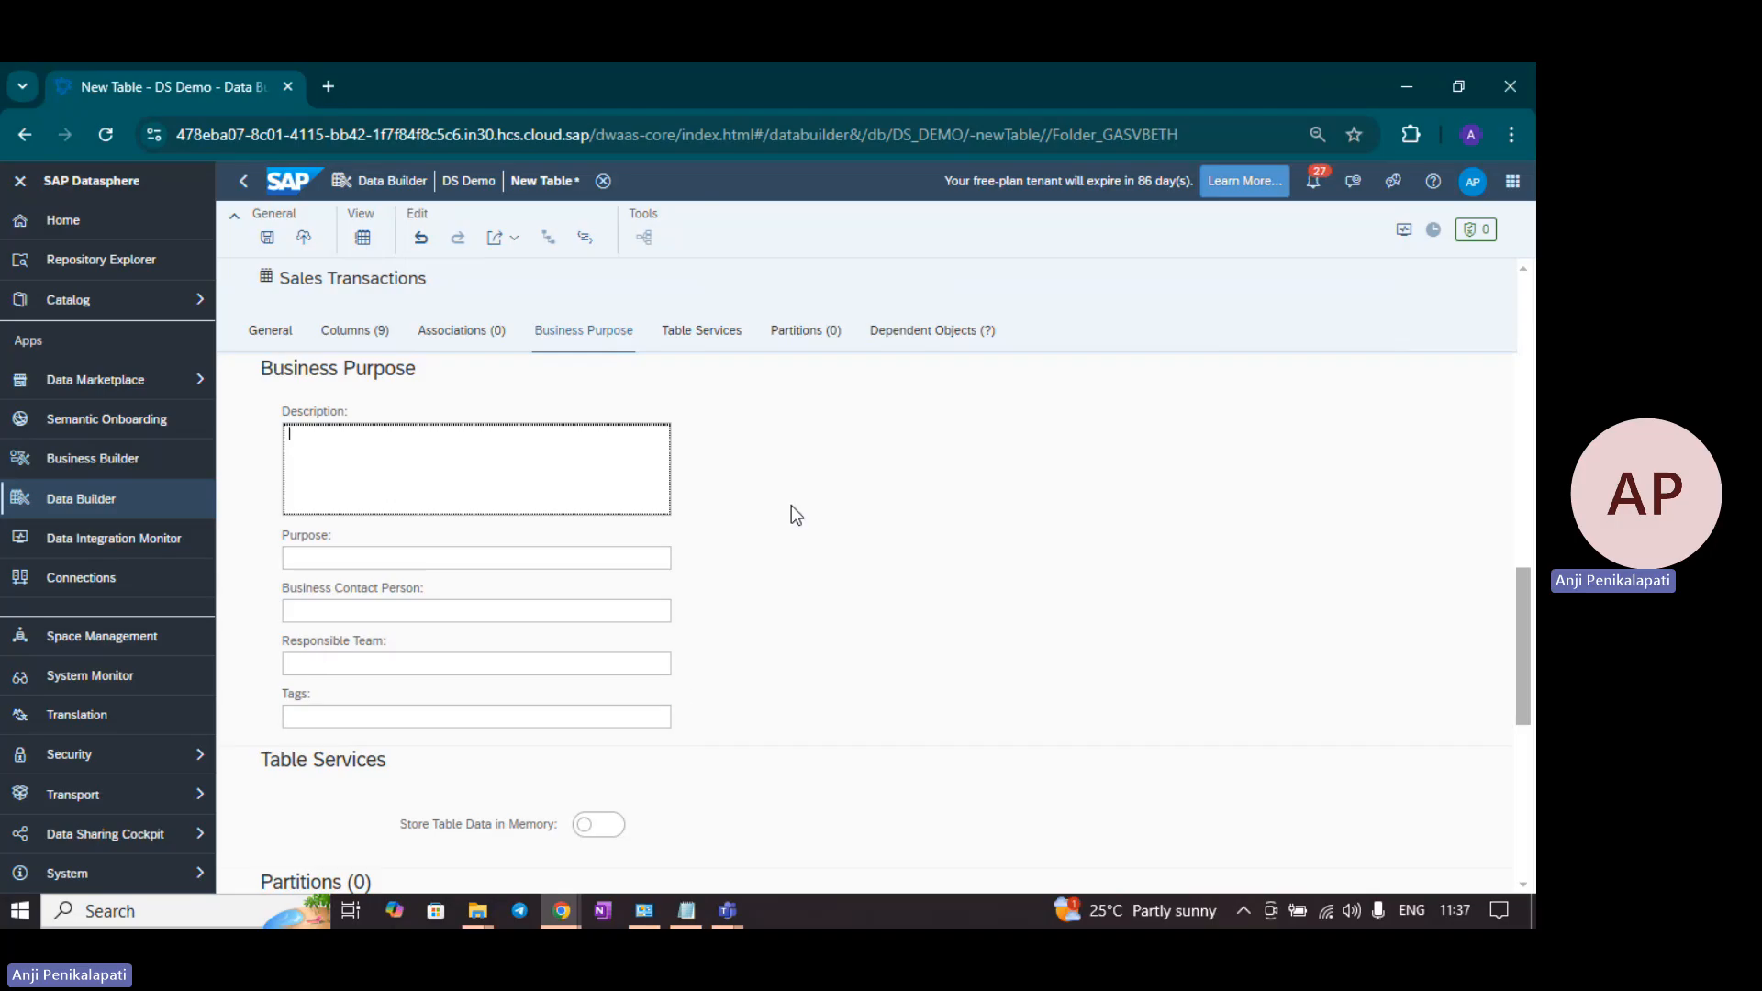
# Step: Try the Store Table Data in Memory option under Table Services by switching it on and back off
pyautogui.click(702, 331)
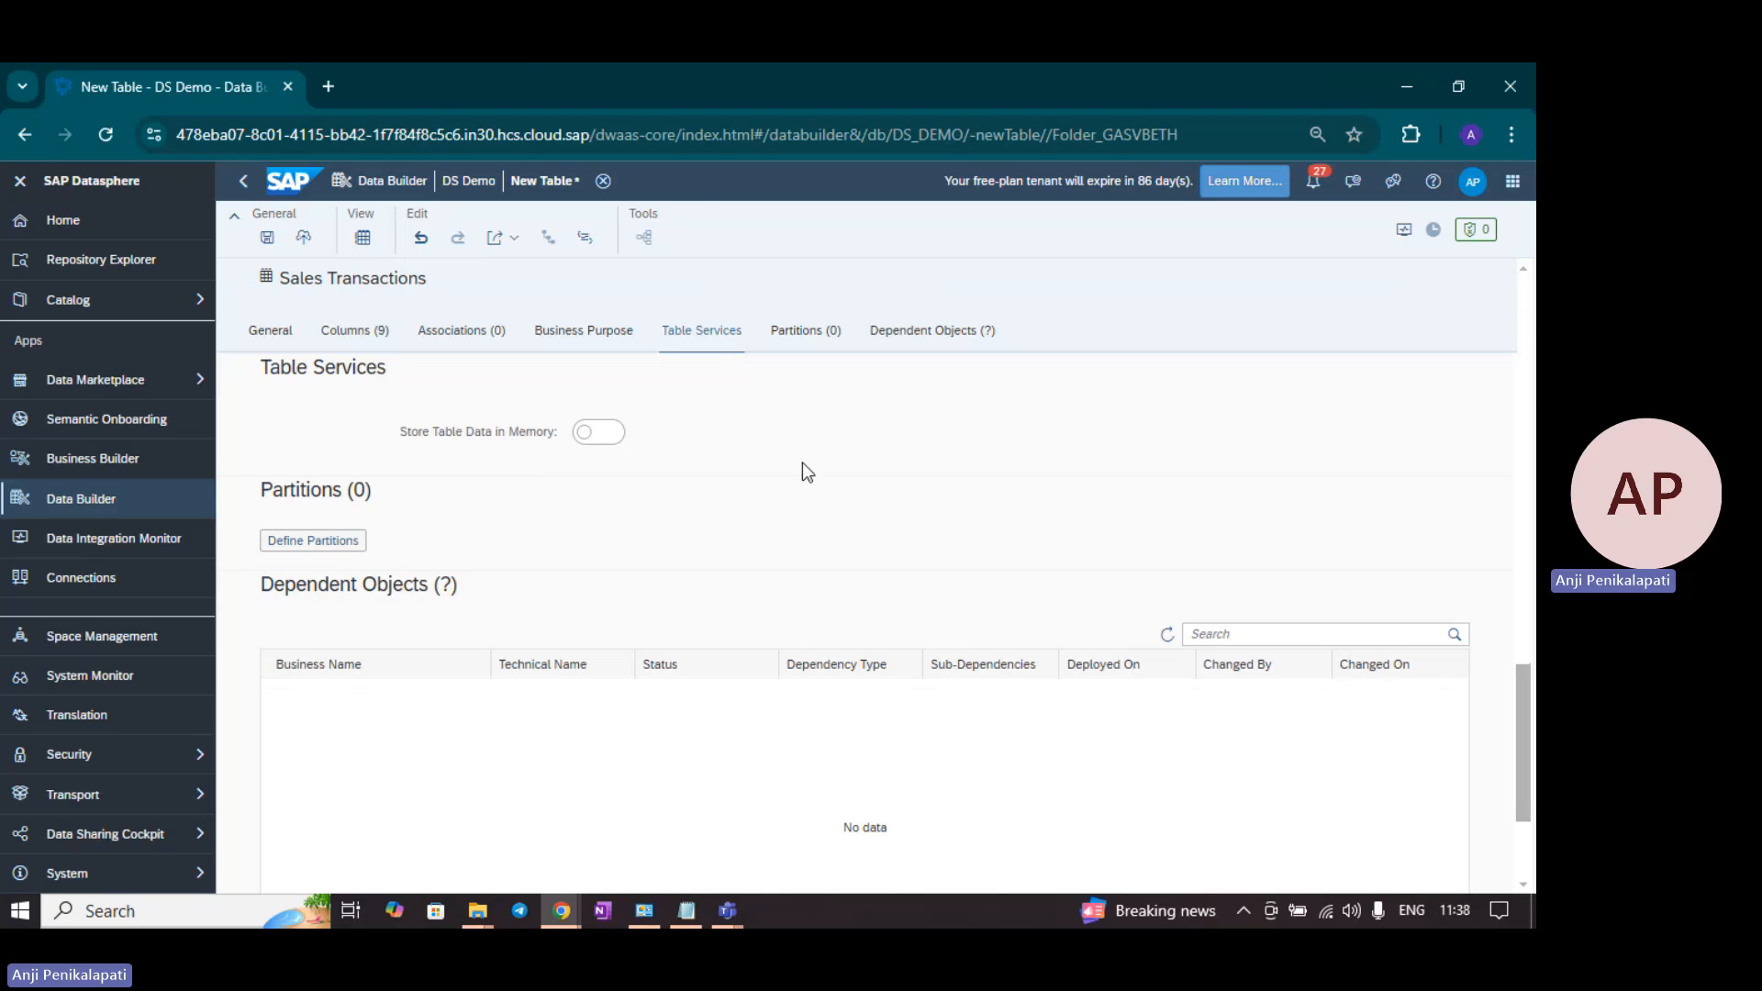
pyautogui.click(604, 438)
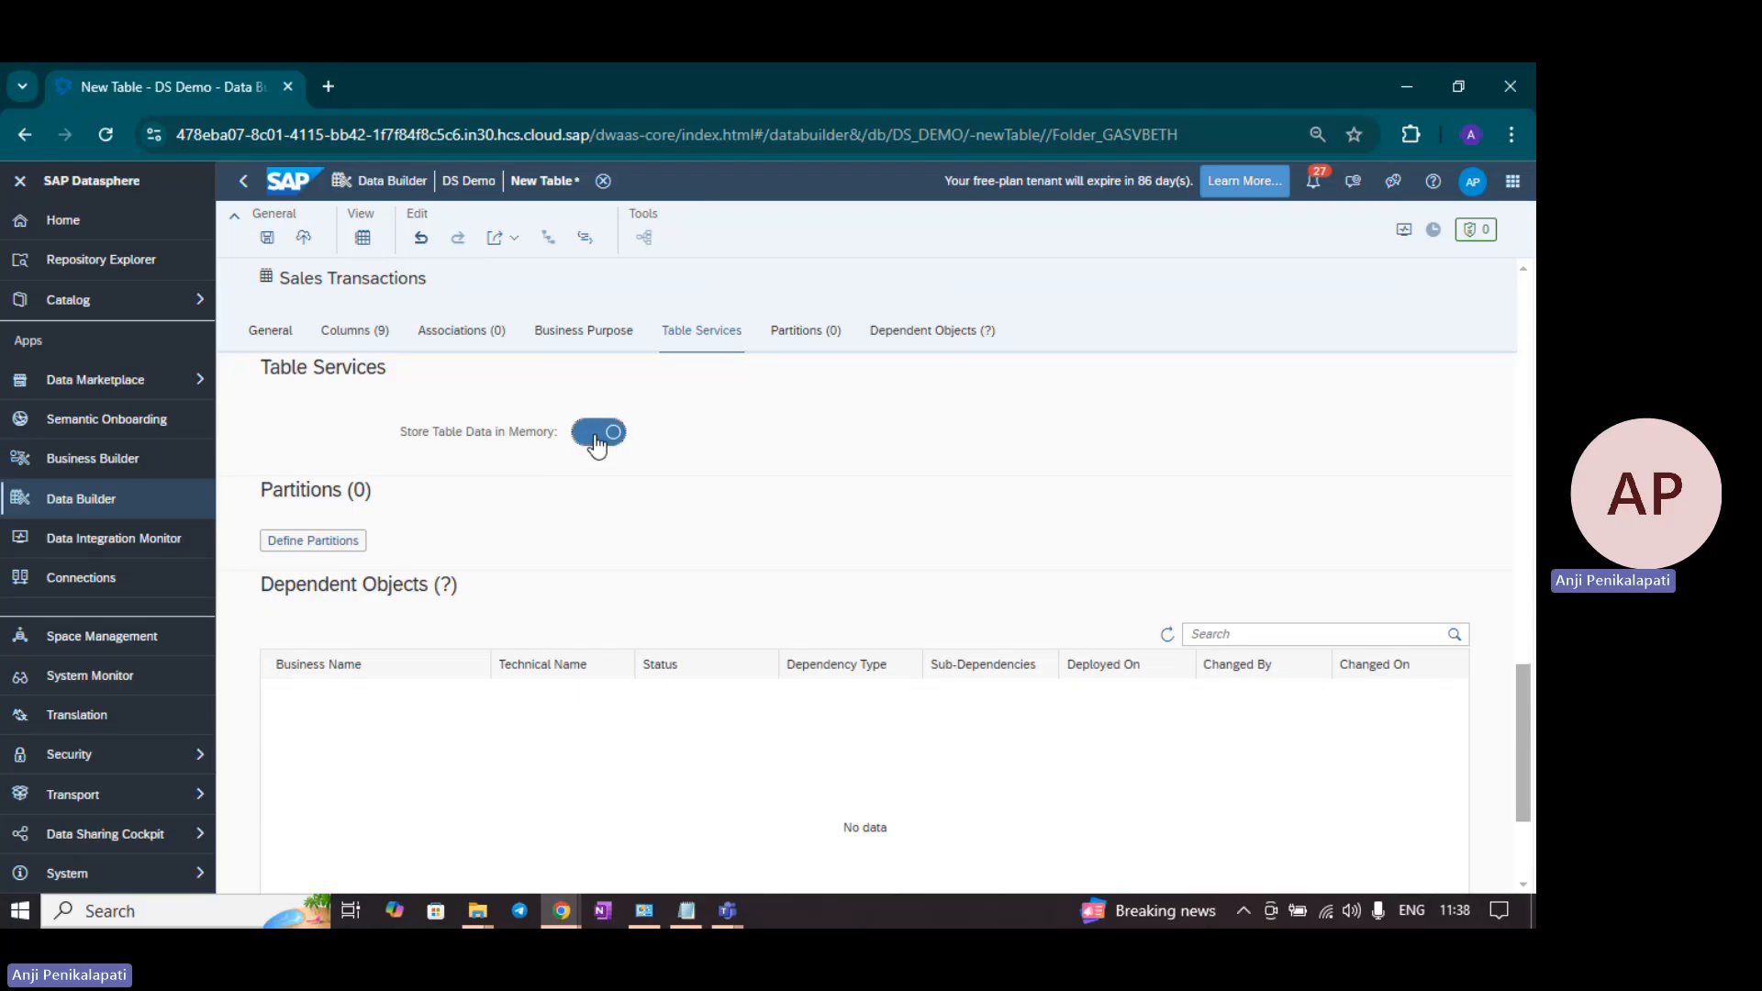
pyautogui.click(597, 440)
# Step: Review the column choices for defining partitions without saving any, and check the Dependent Objects section
pyautogui.click(788, 349)
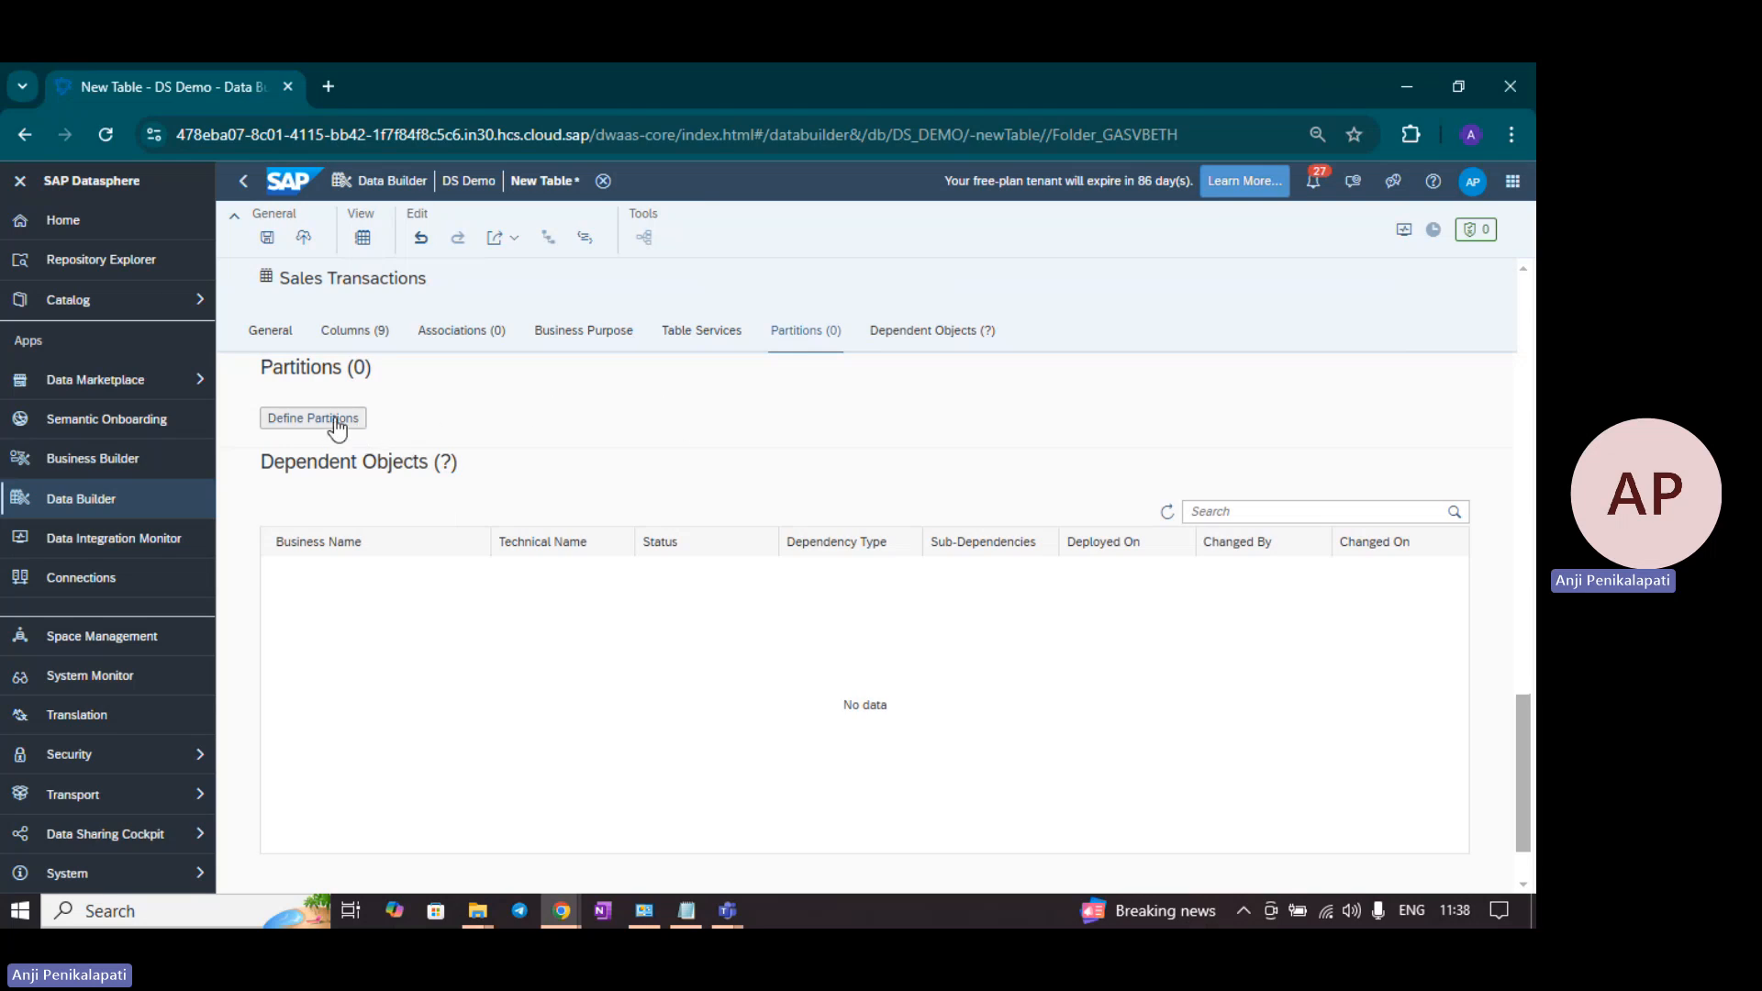
pyautogui.click(337, 423)
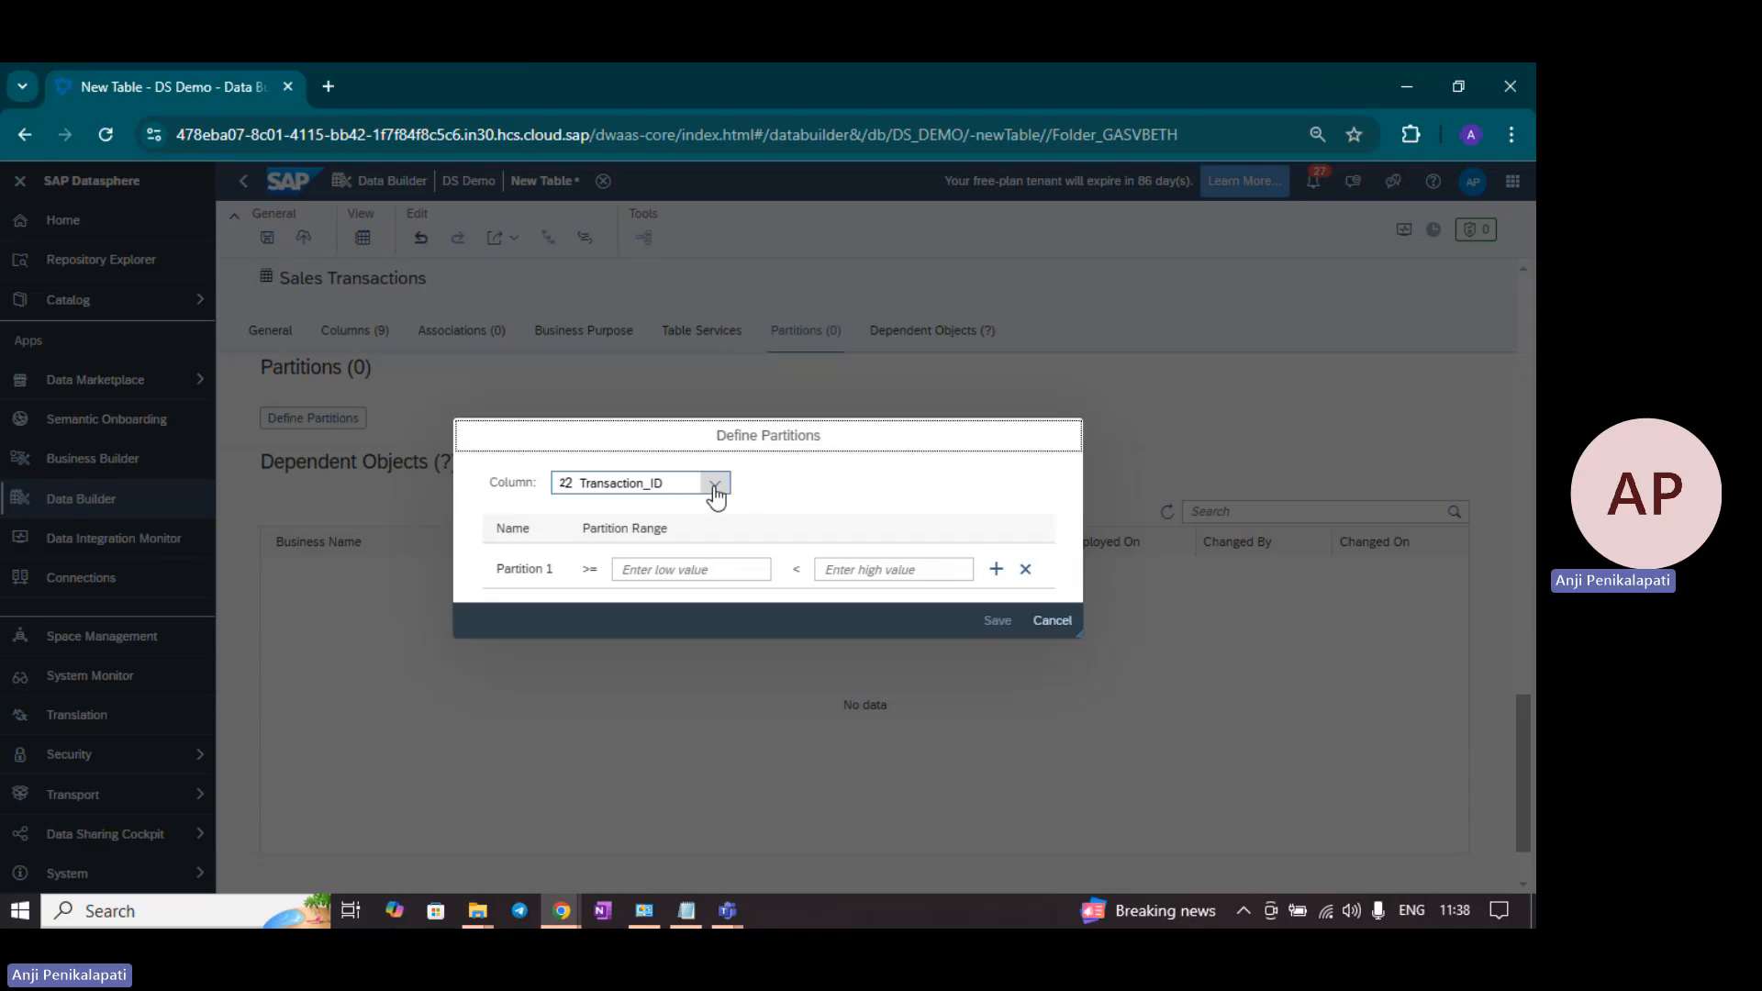
pyautogui.click(715, 486)
pyautogui.click(811, 476)
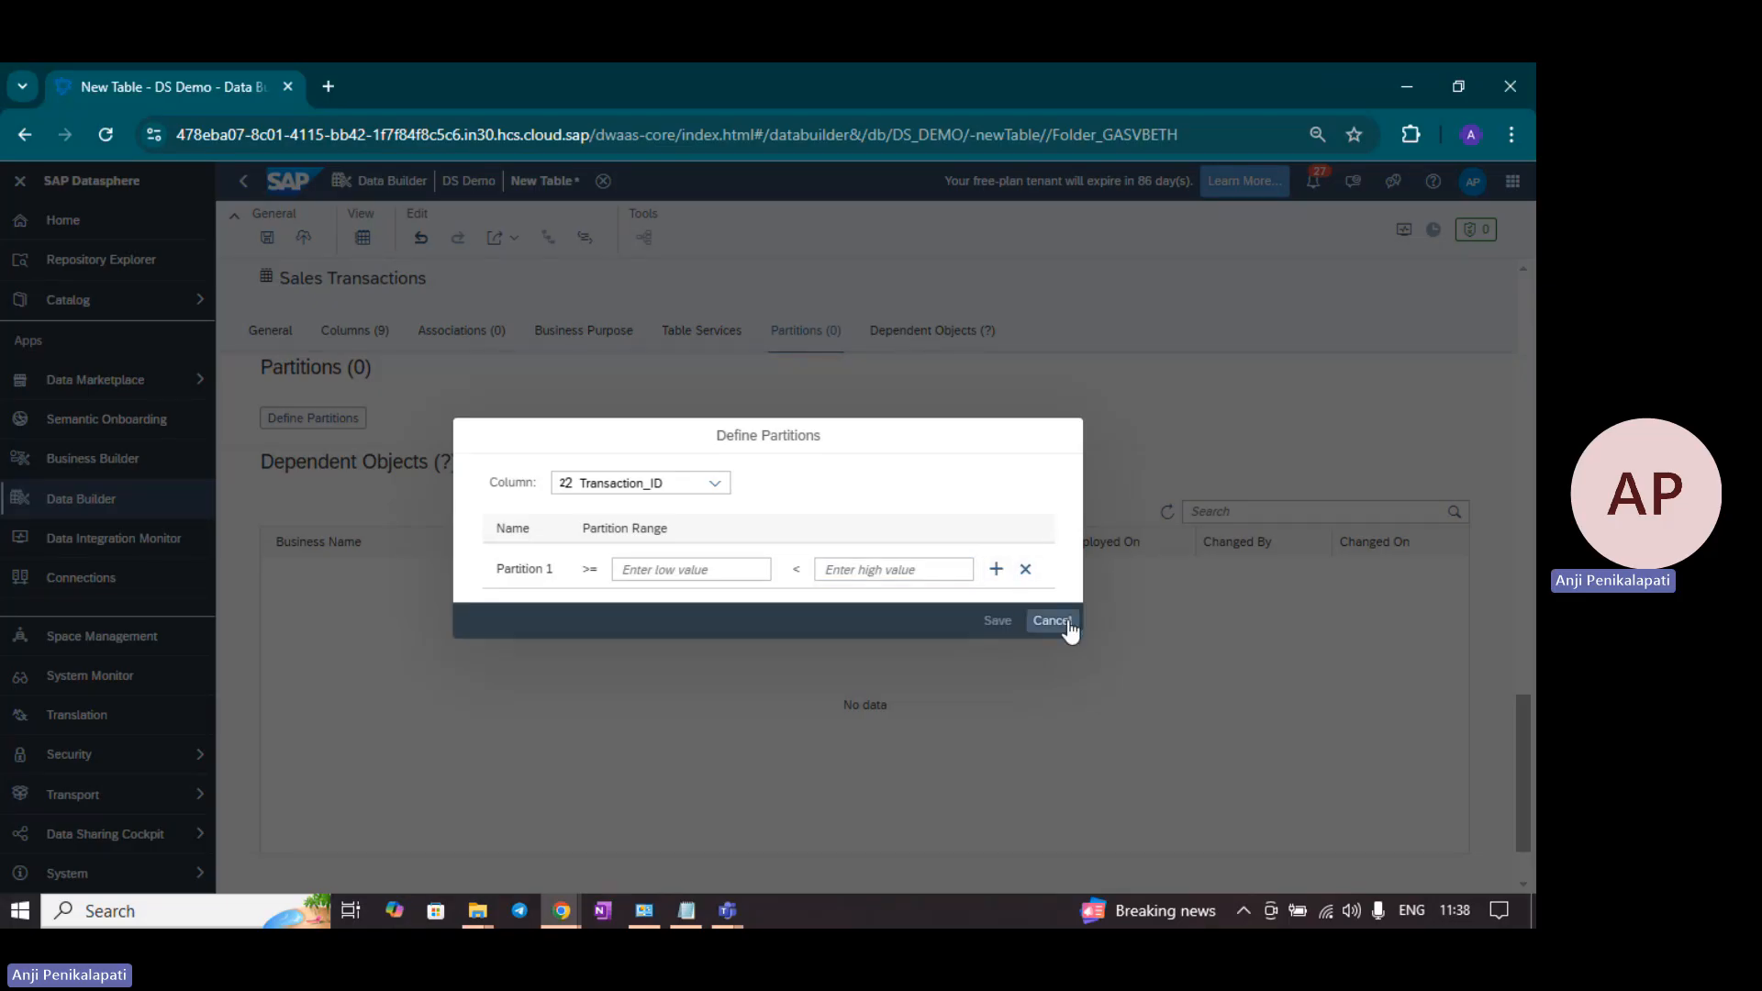
pyautogui.click(1069, 629)
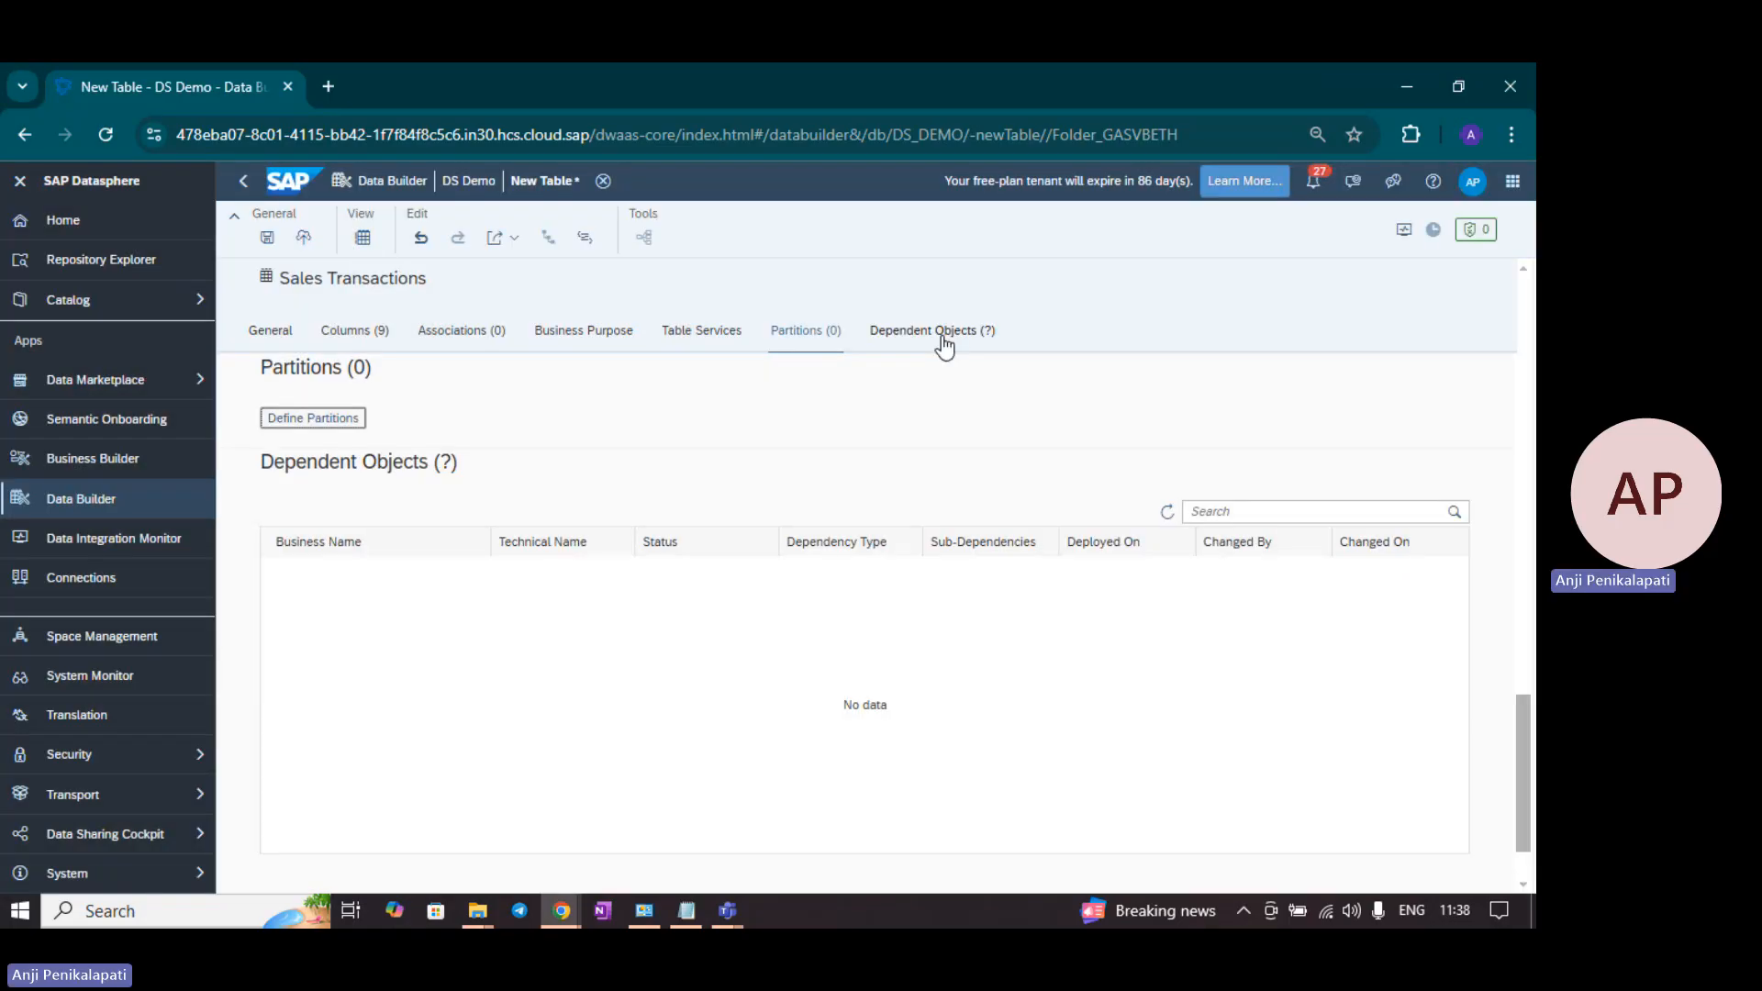
pyautogui.click(941, 338)
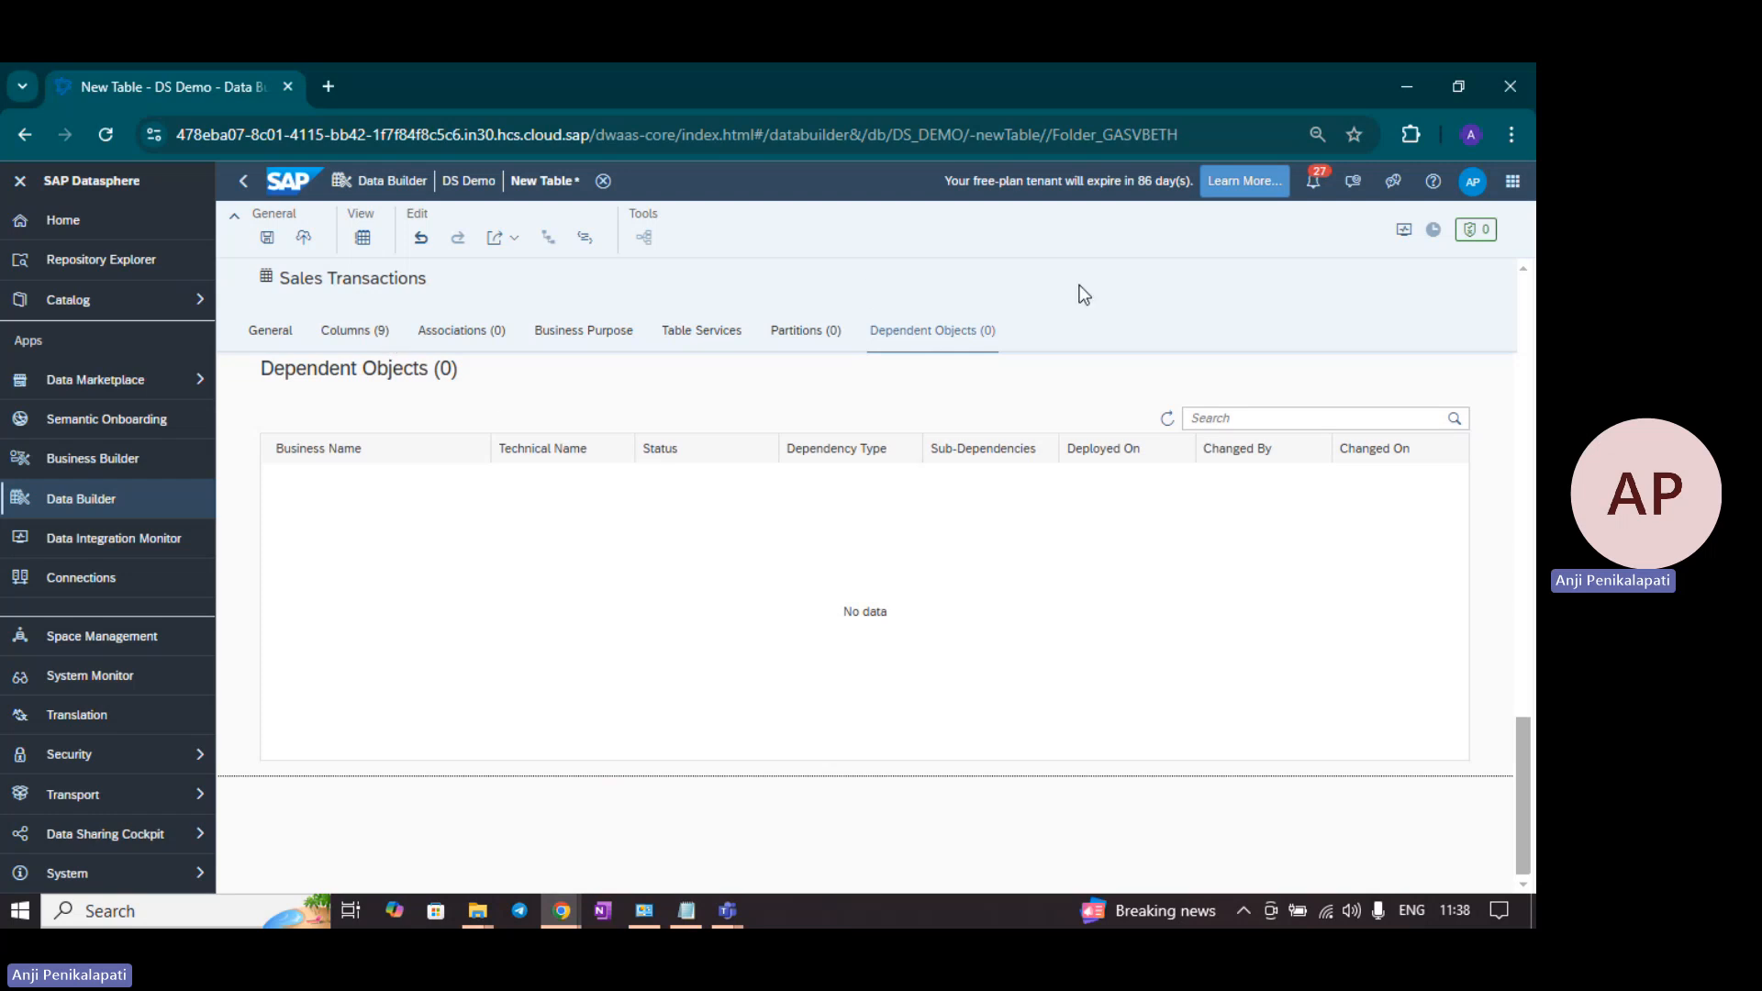
pyautogui.click(295, 339)
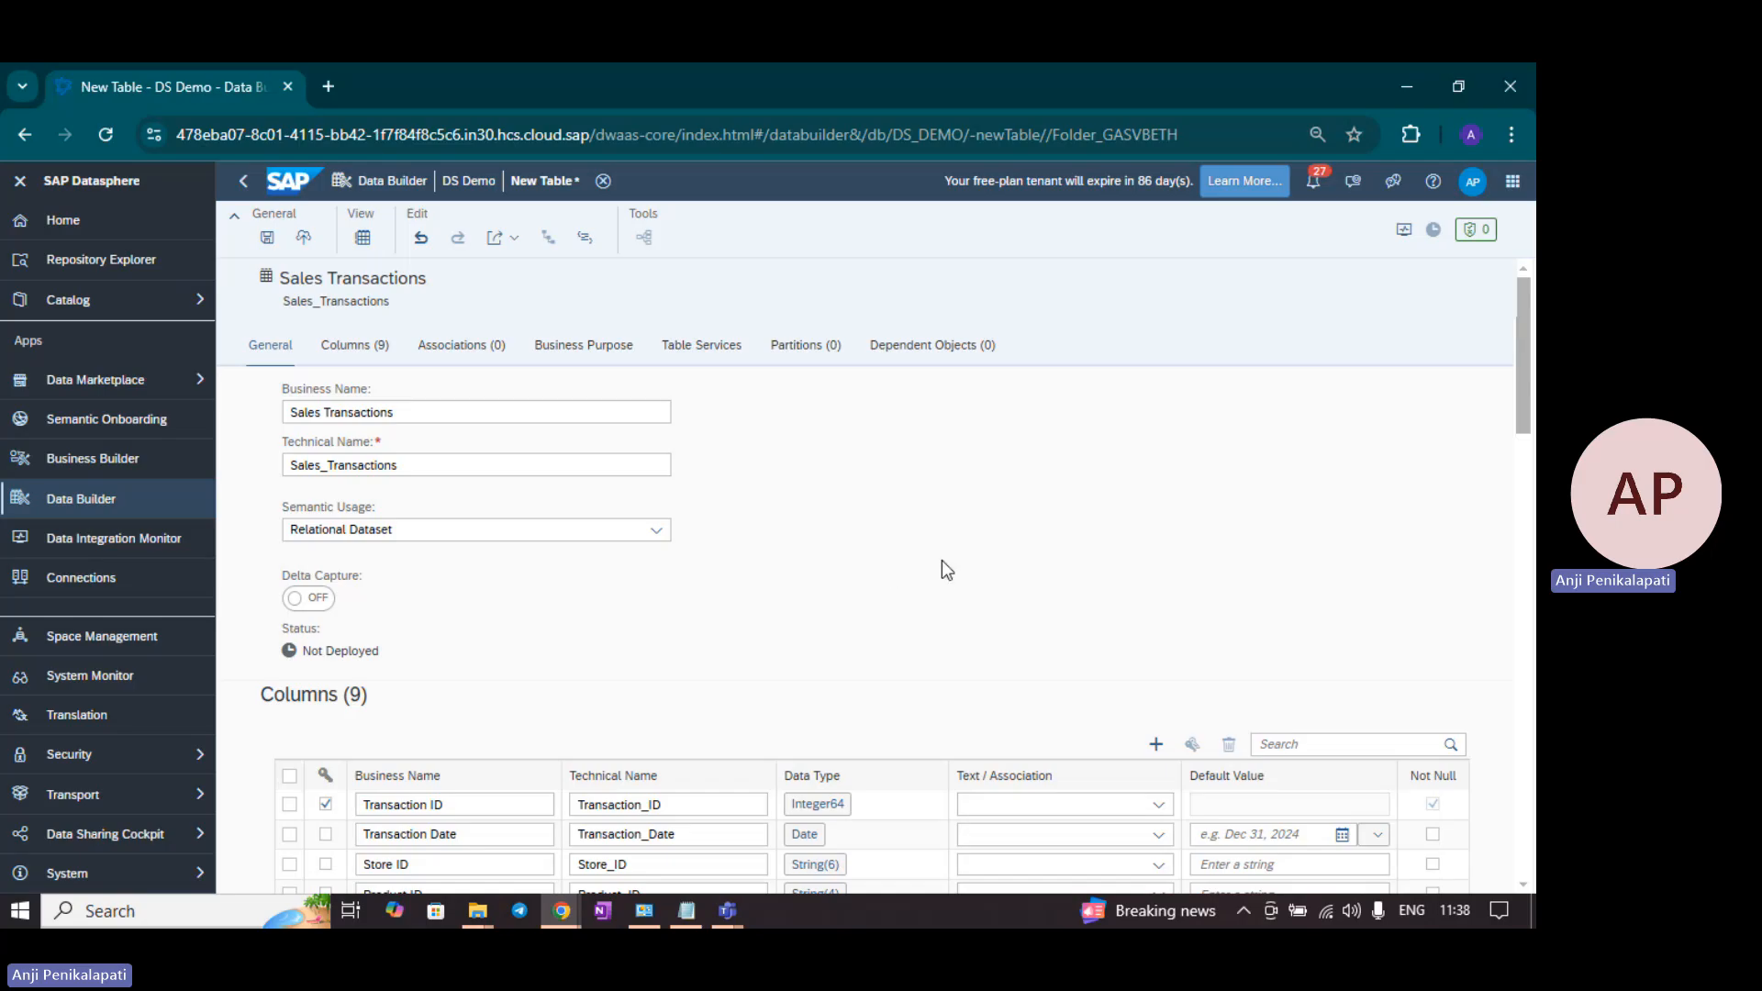
# Step: Save the table as Sales Transactions in the Tables folder of the DS Demo space and deploy it
pyautogui.click(266, 246)
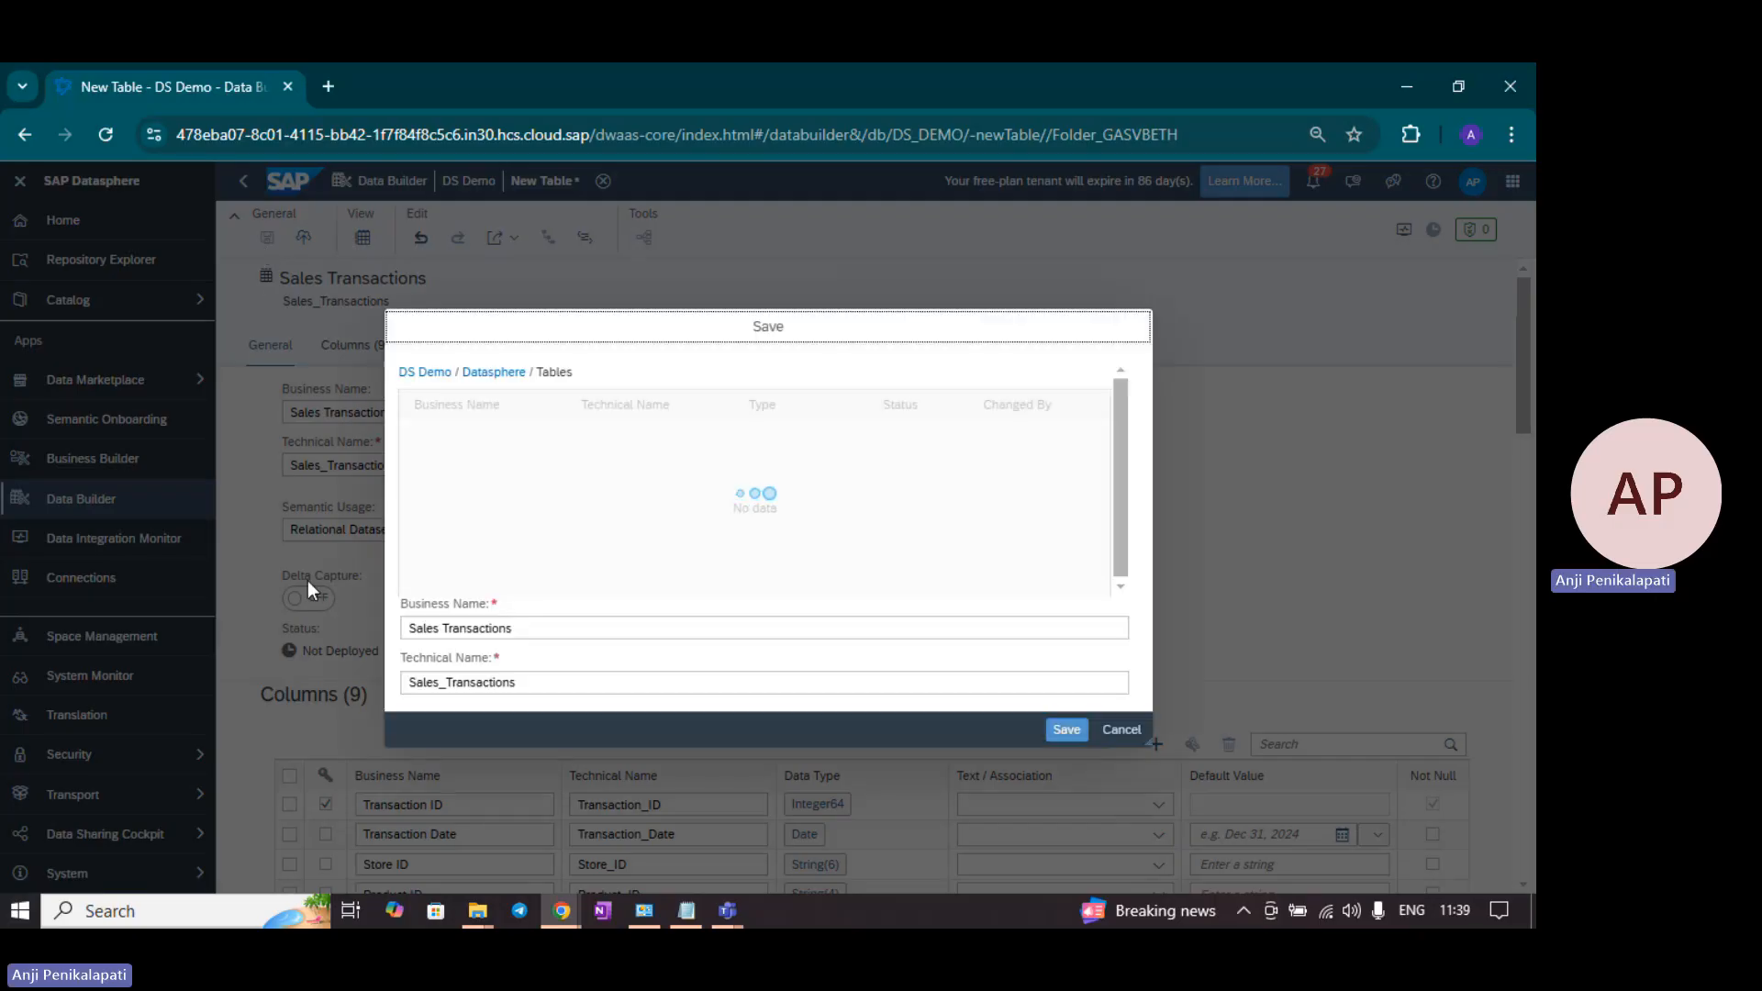
pyautogui.click(491, 684)
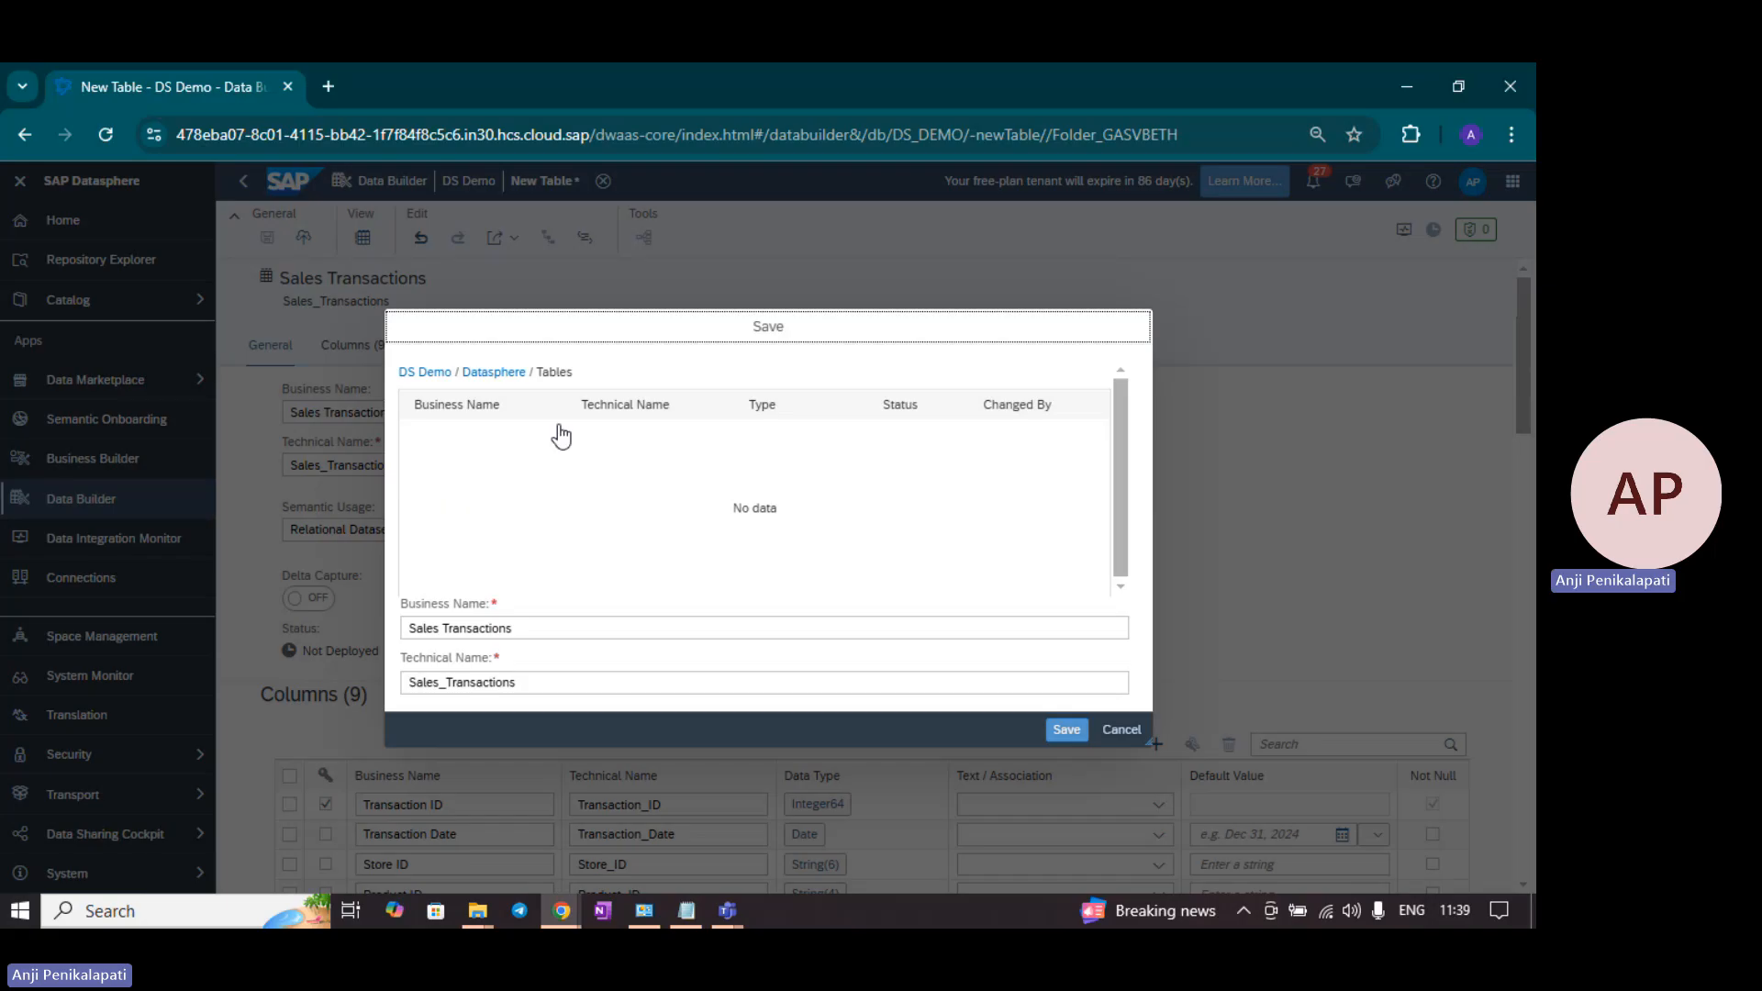
pyautogui.click(1067, 730)
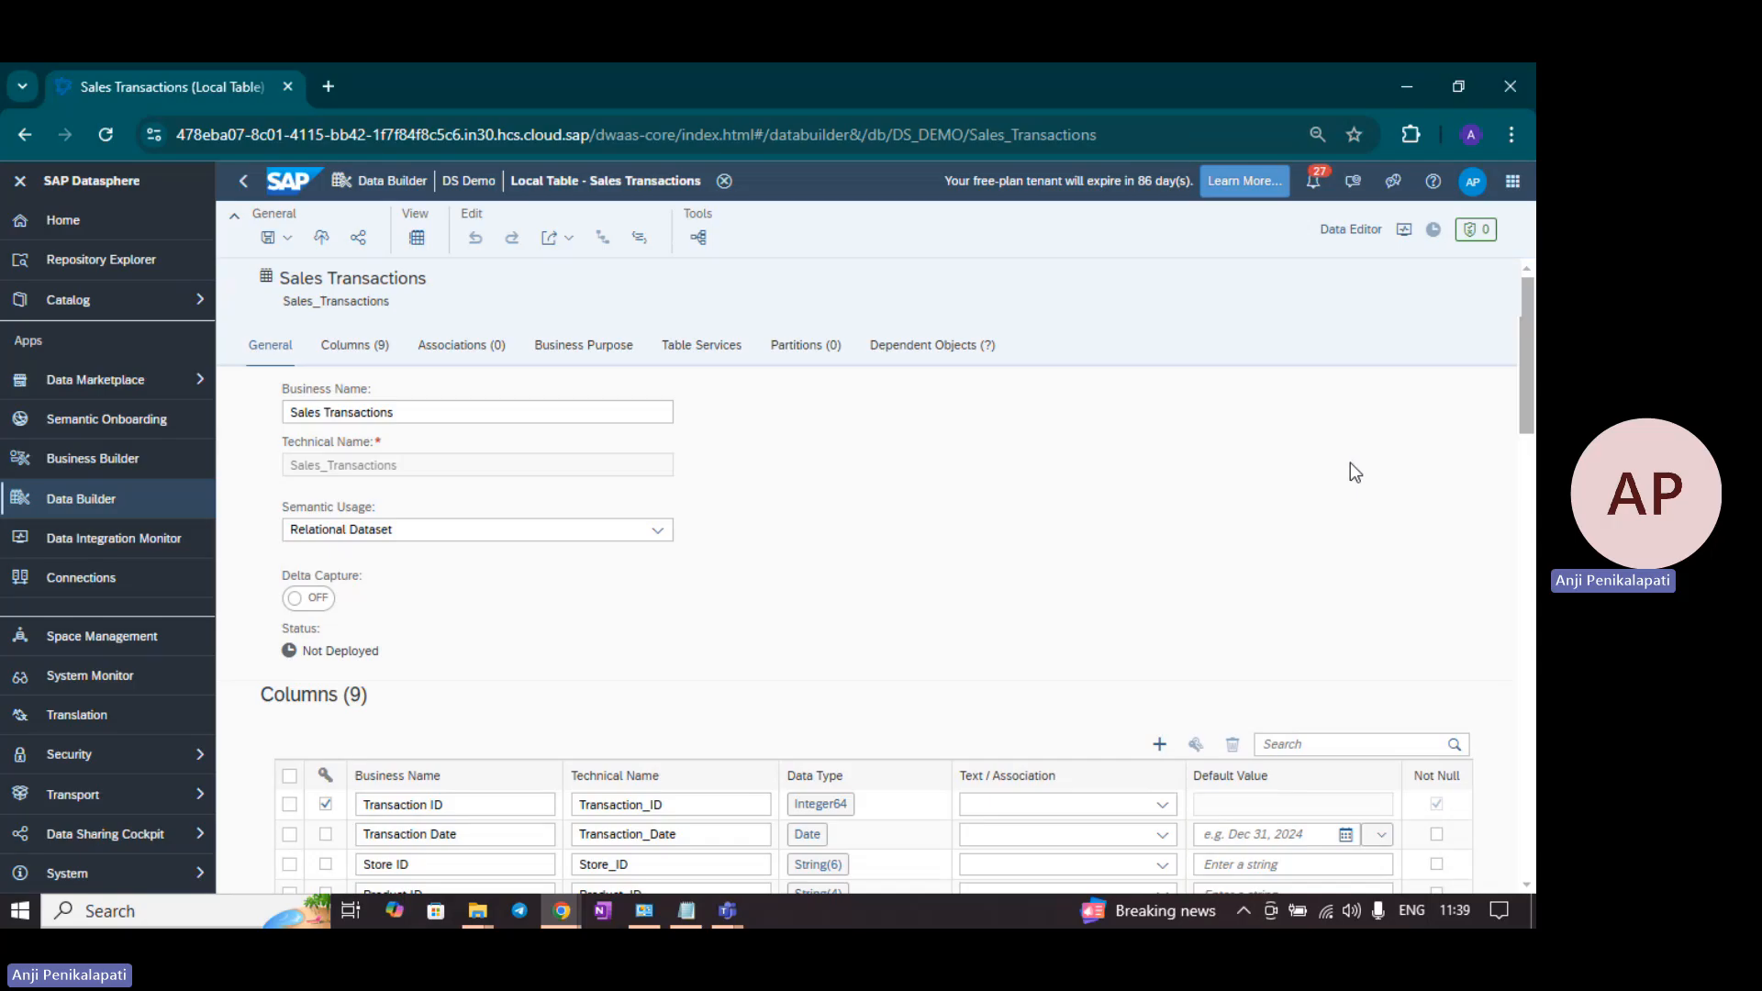
pyautogui.click(321, 241)
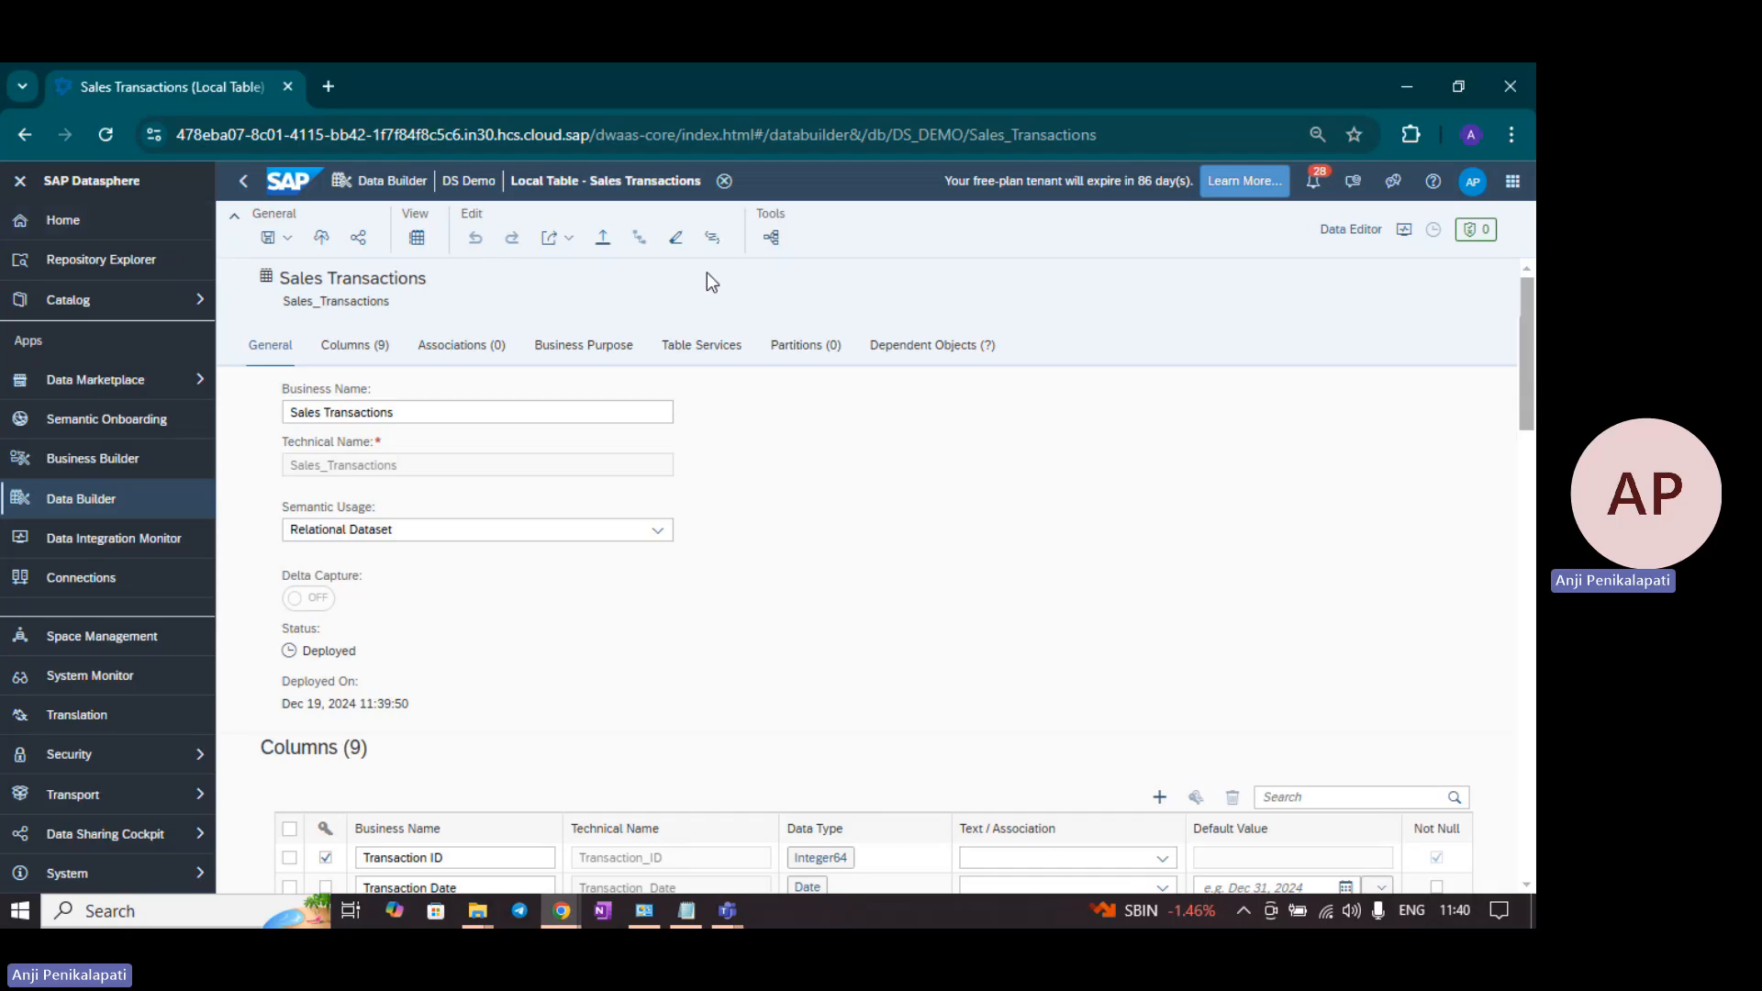
# Step: Import Sales Transactions.csv from the DA180_Resources folder into the table, with existing data deleted before upload
pyautogui.click(598, 246)
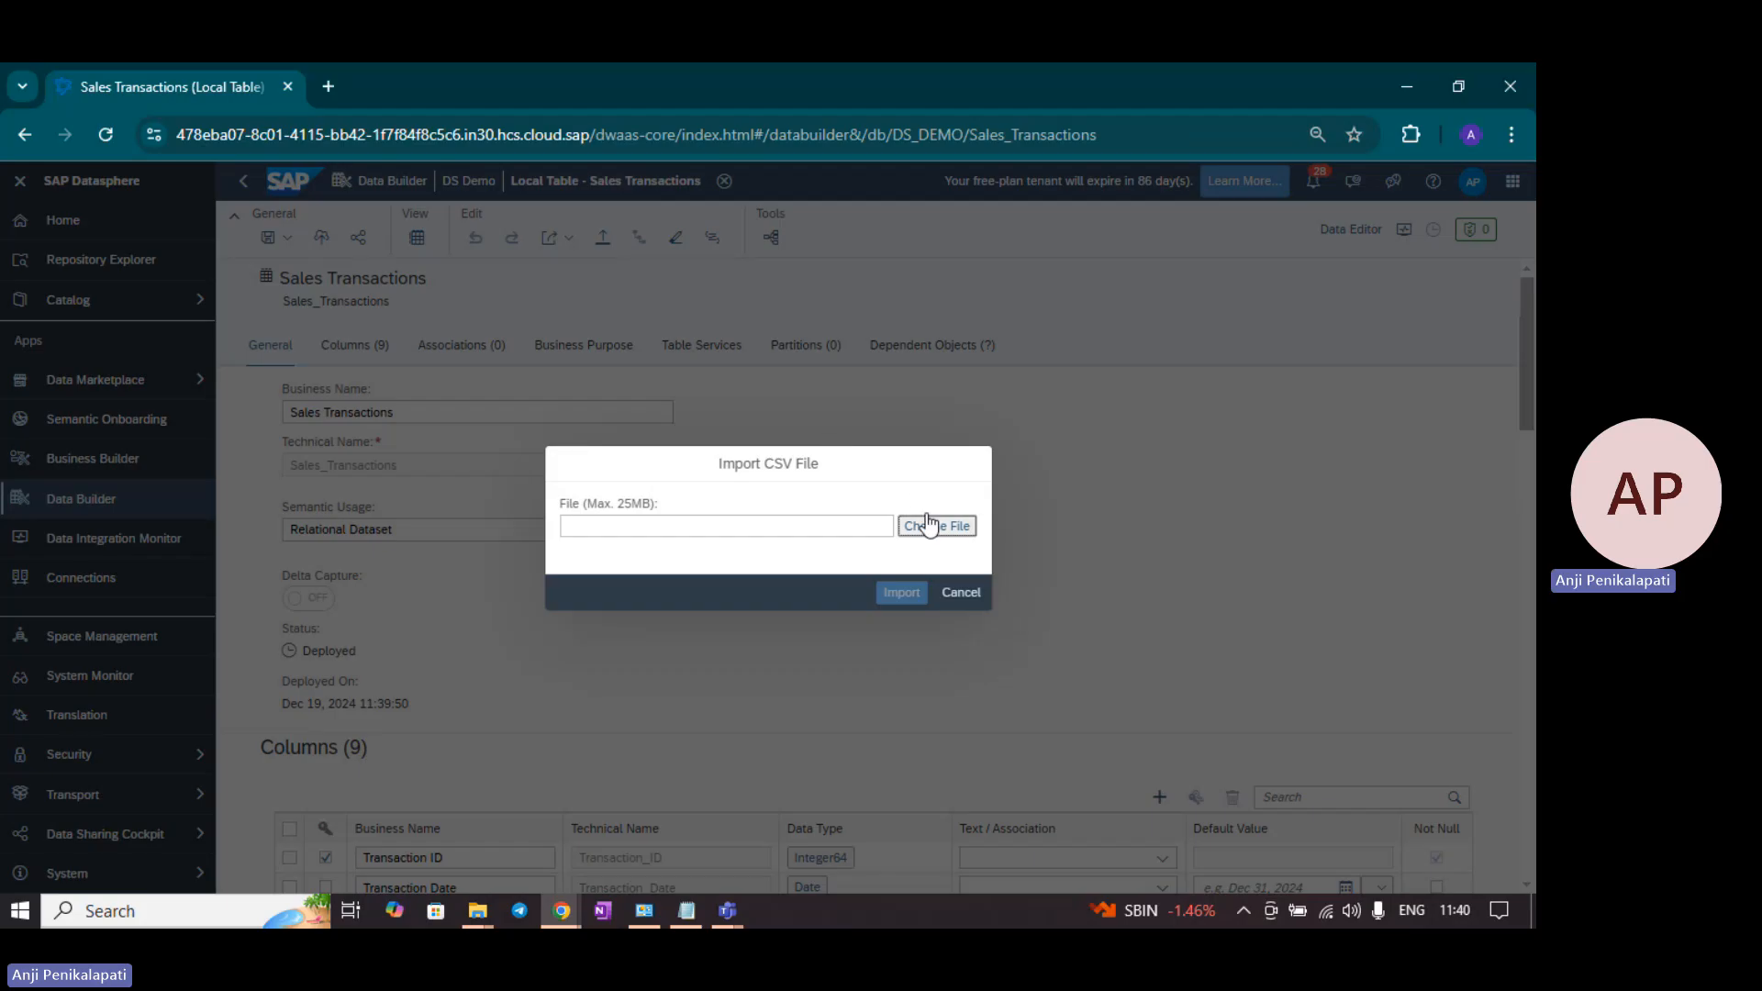
pyautogui.click(927, 530)
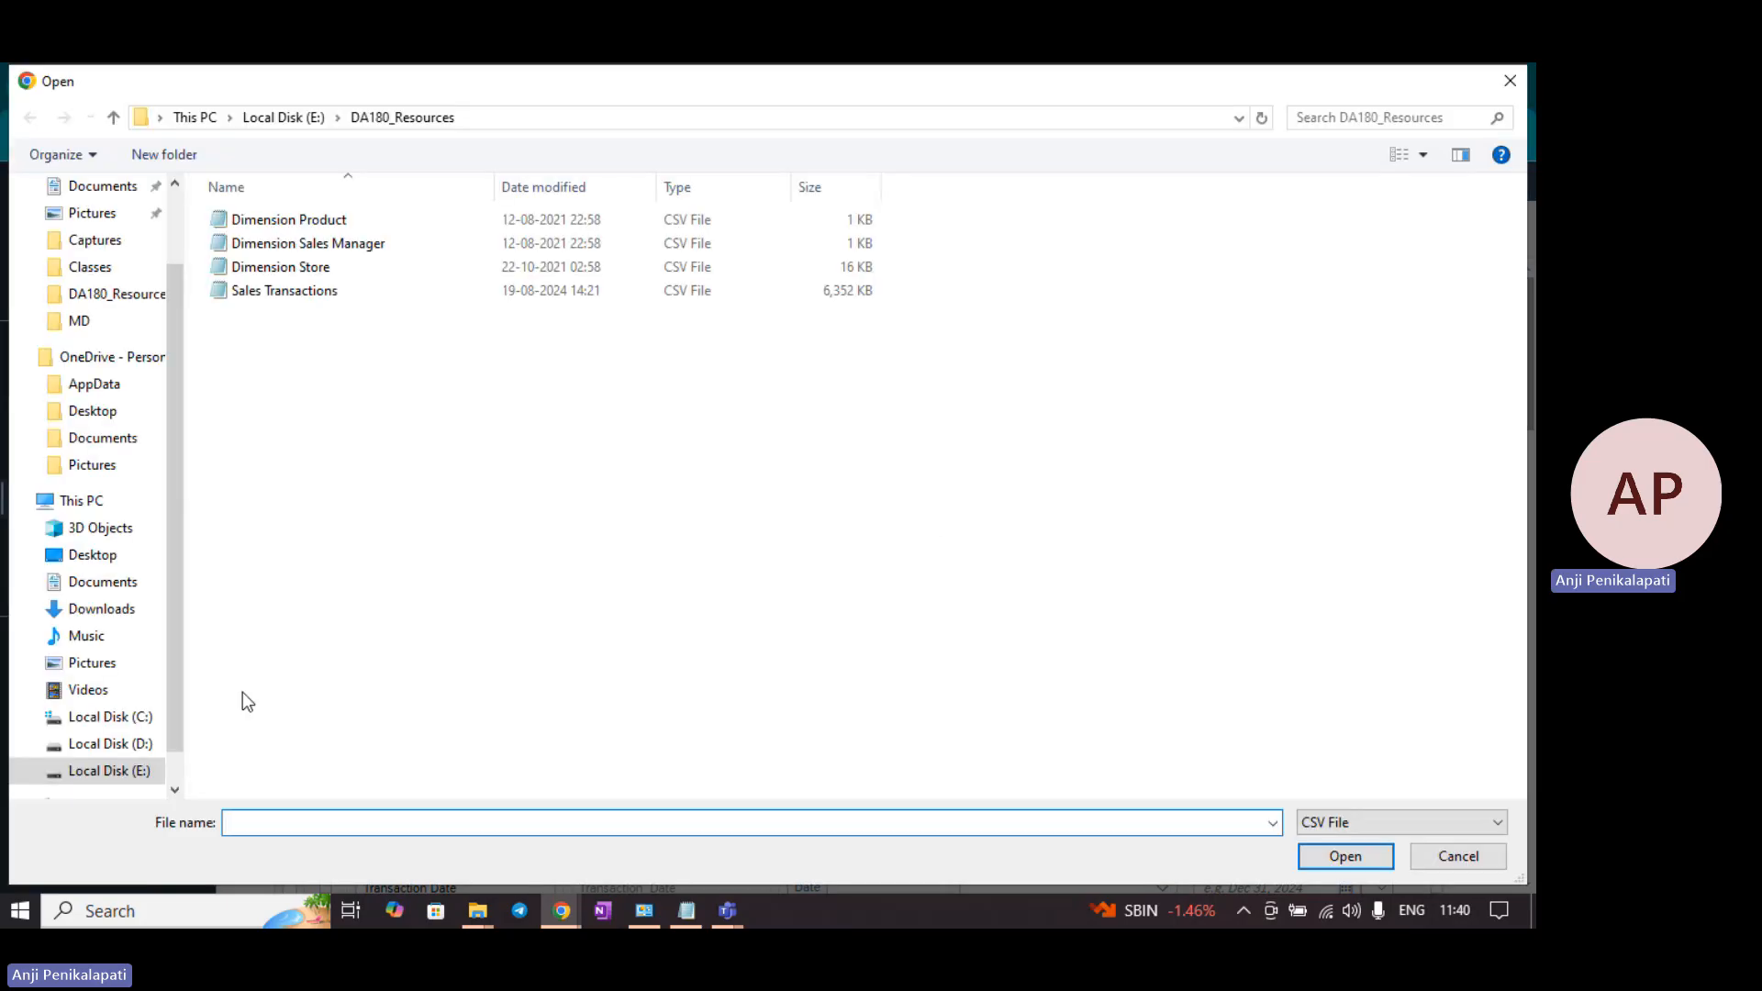
pyautogui.click(329, 295)
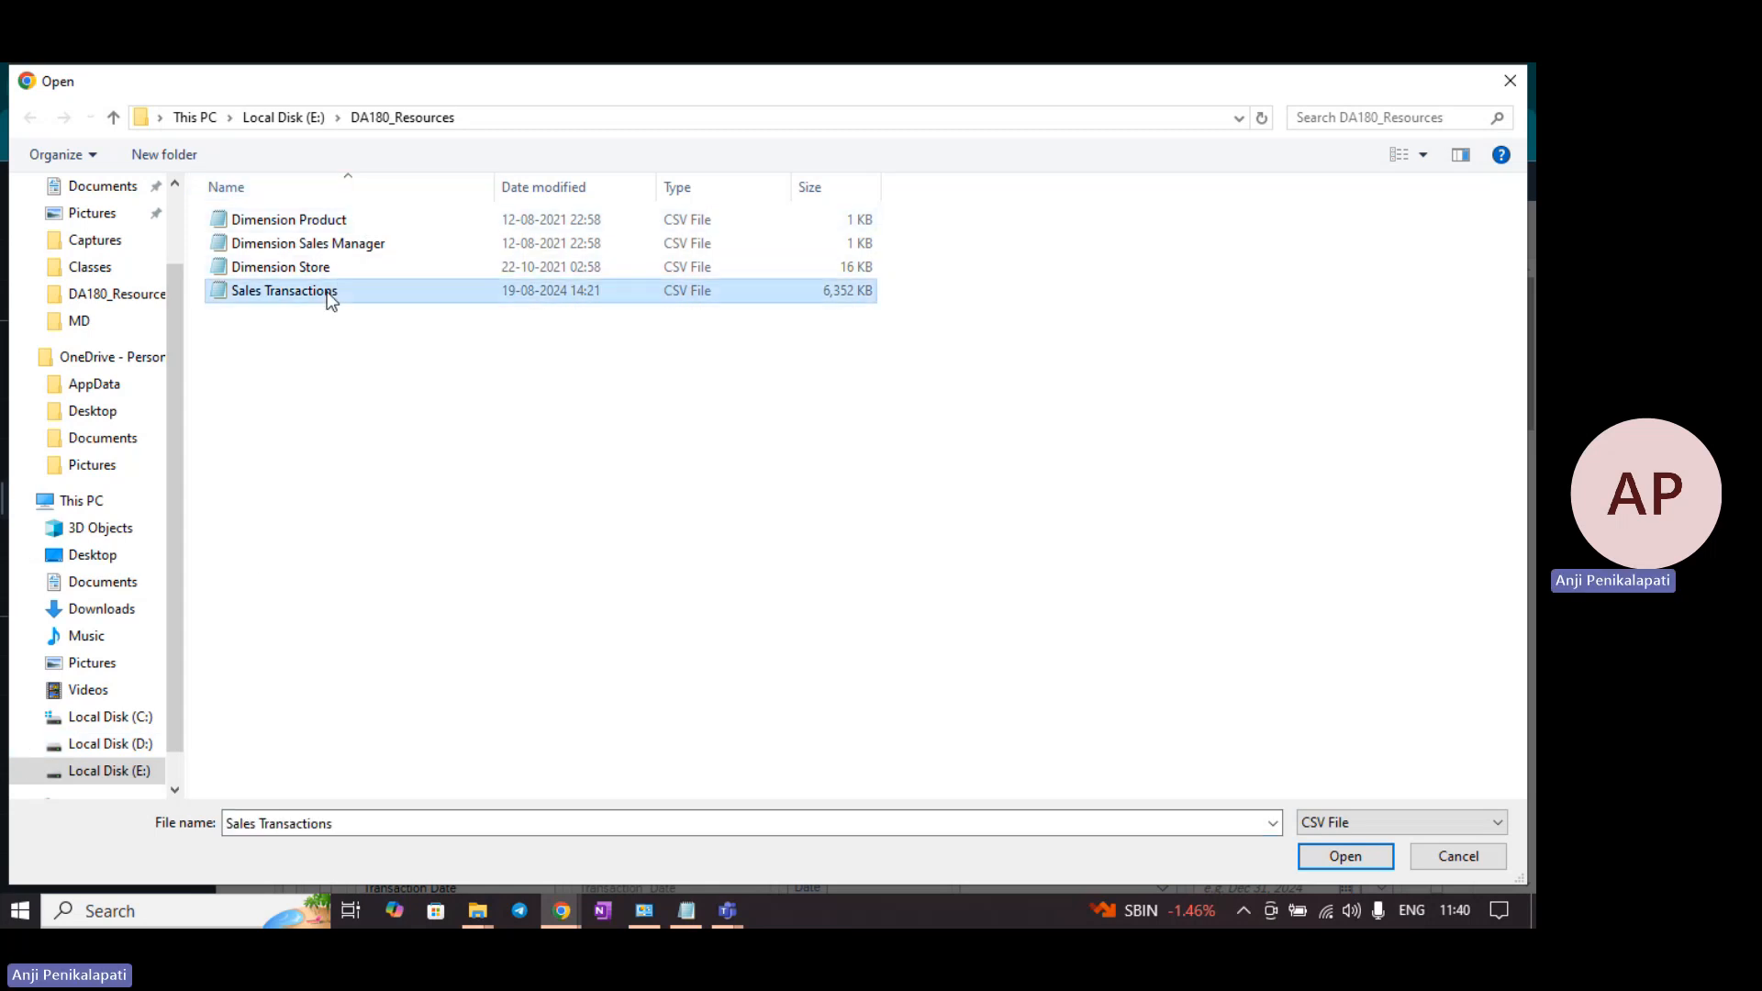
pyautogui.click(1345, 858)
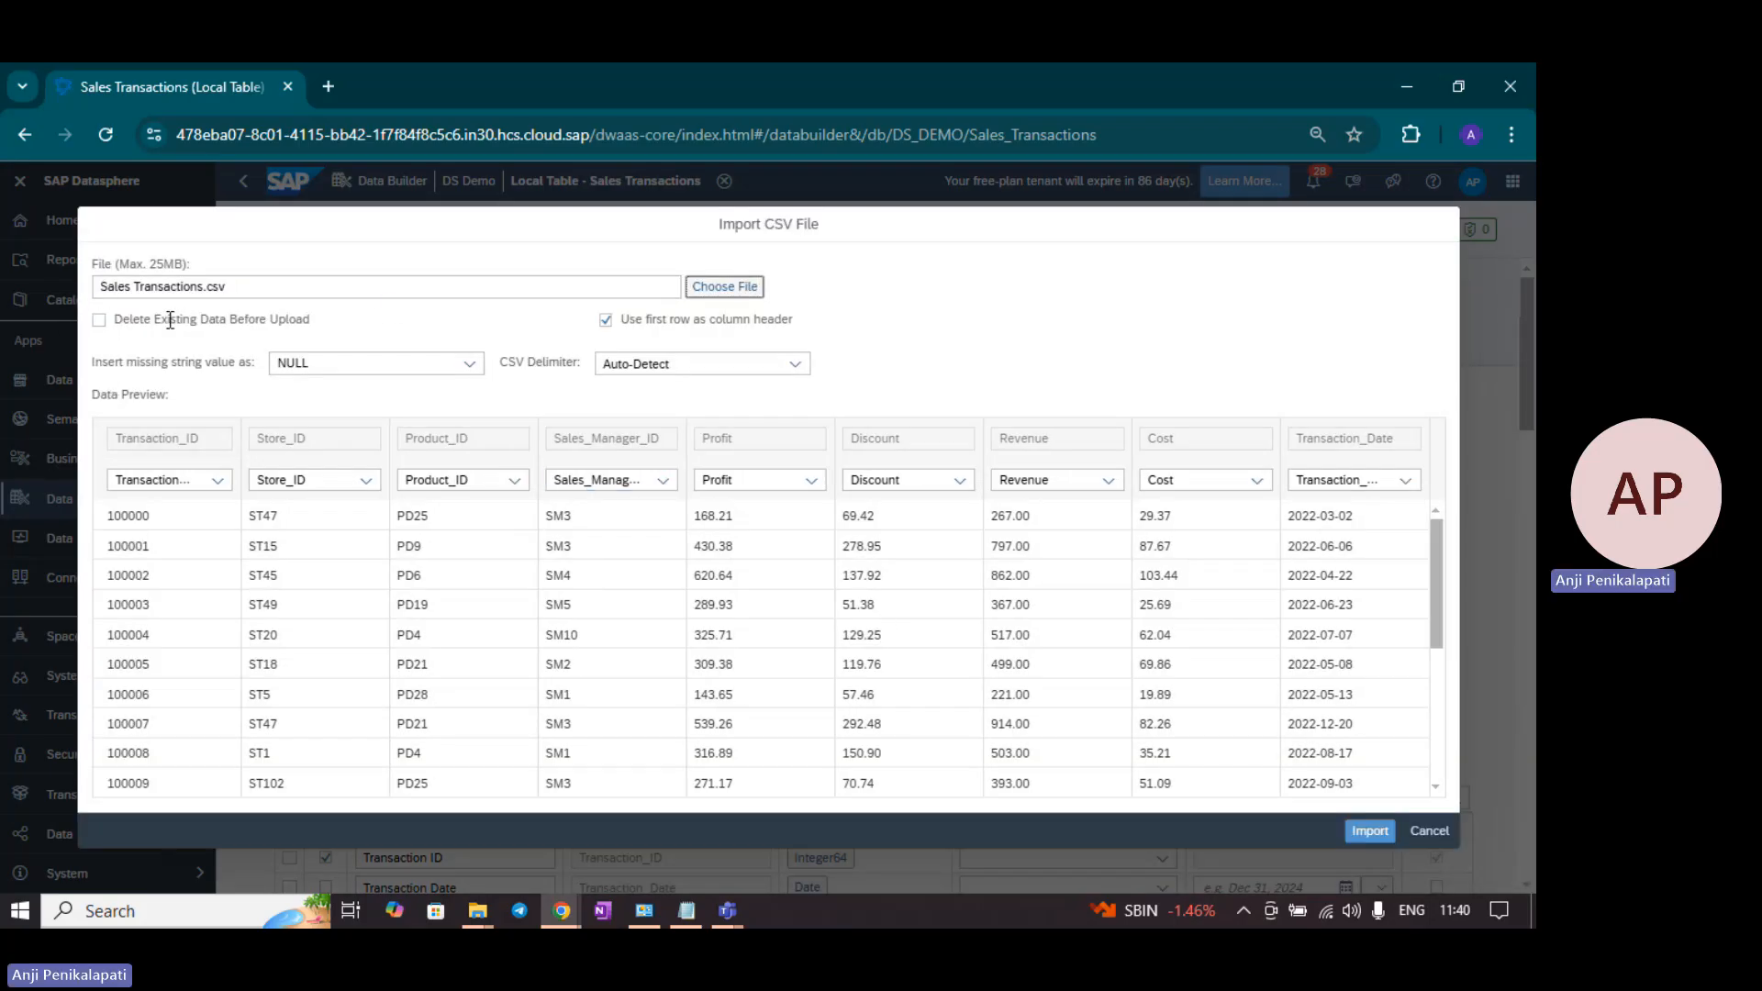
pyautogui.click(99, 321)
pyautogui.scroll(-3, 950, 633)
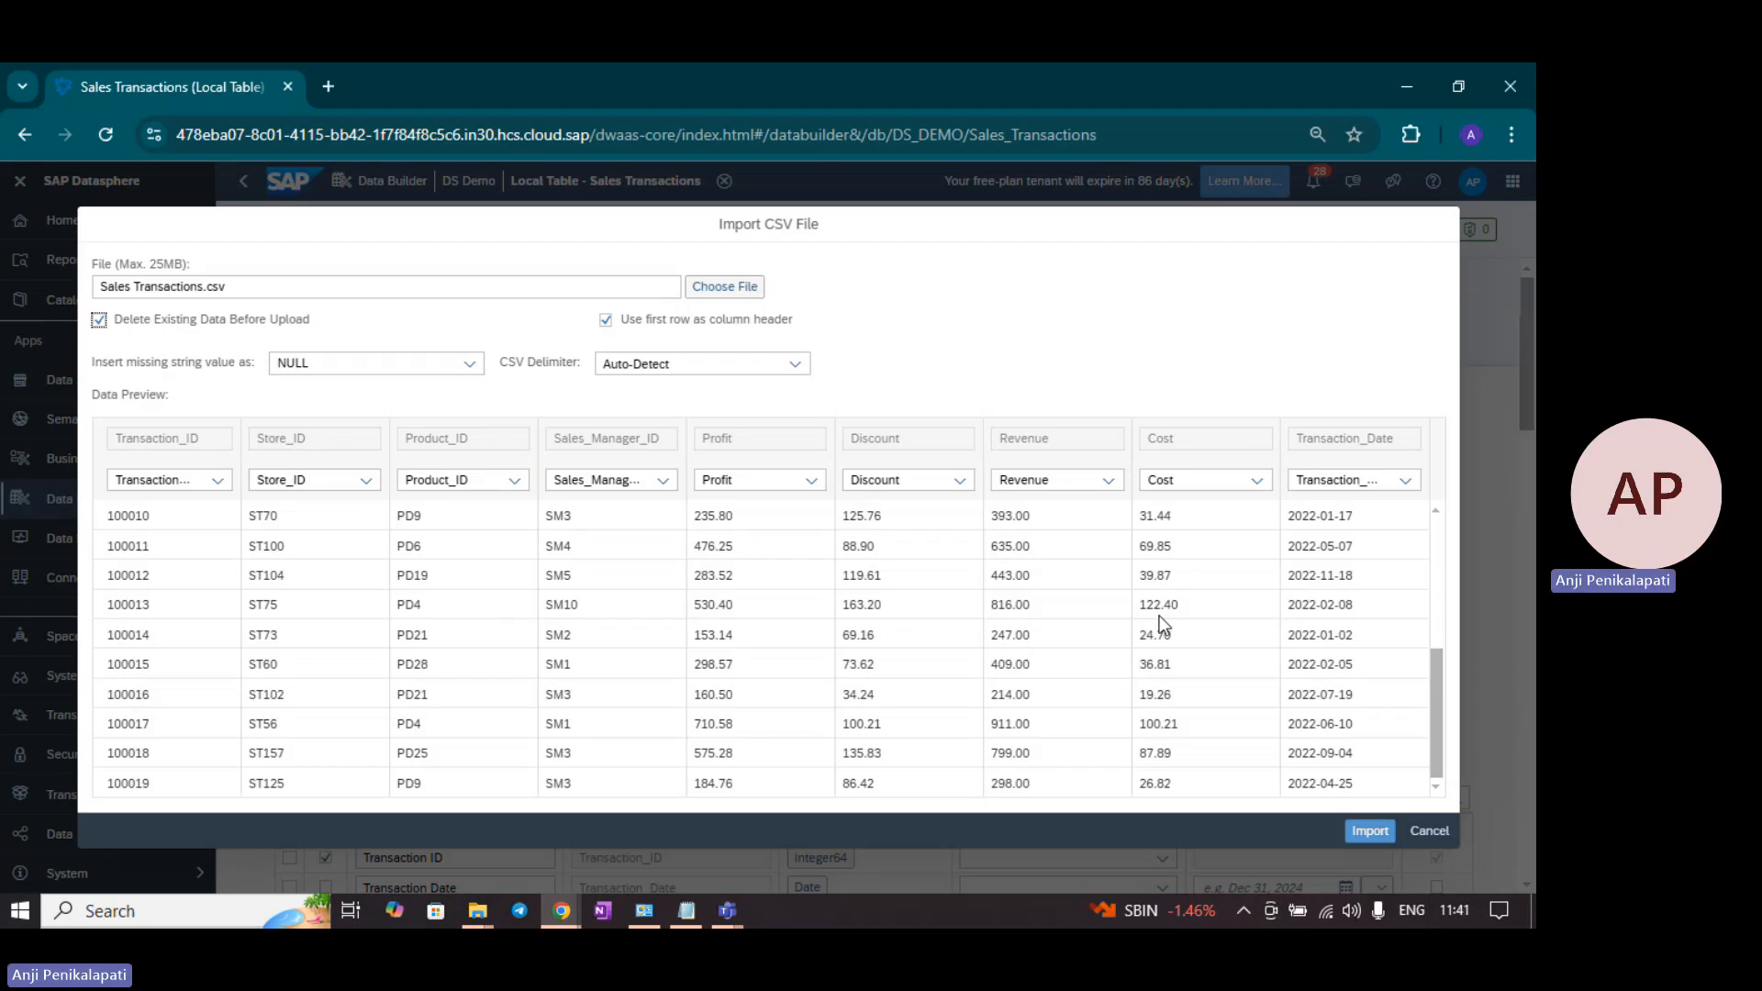
pyautogui.click(1385, 831)
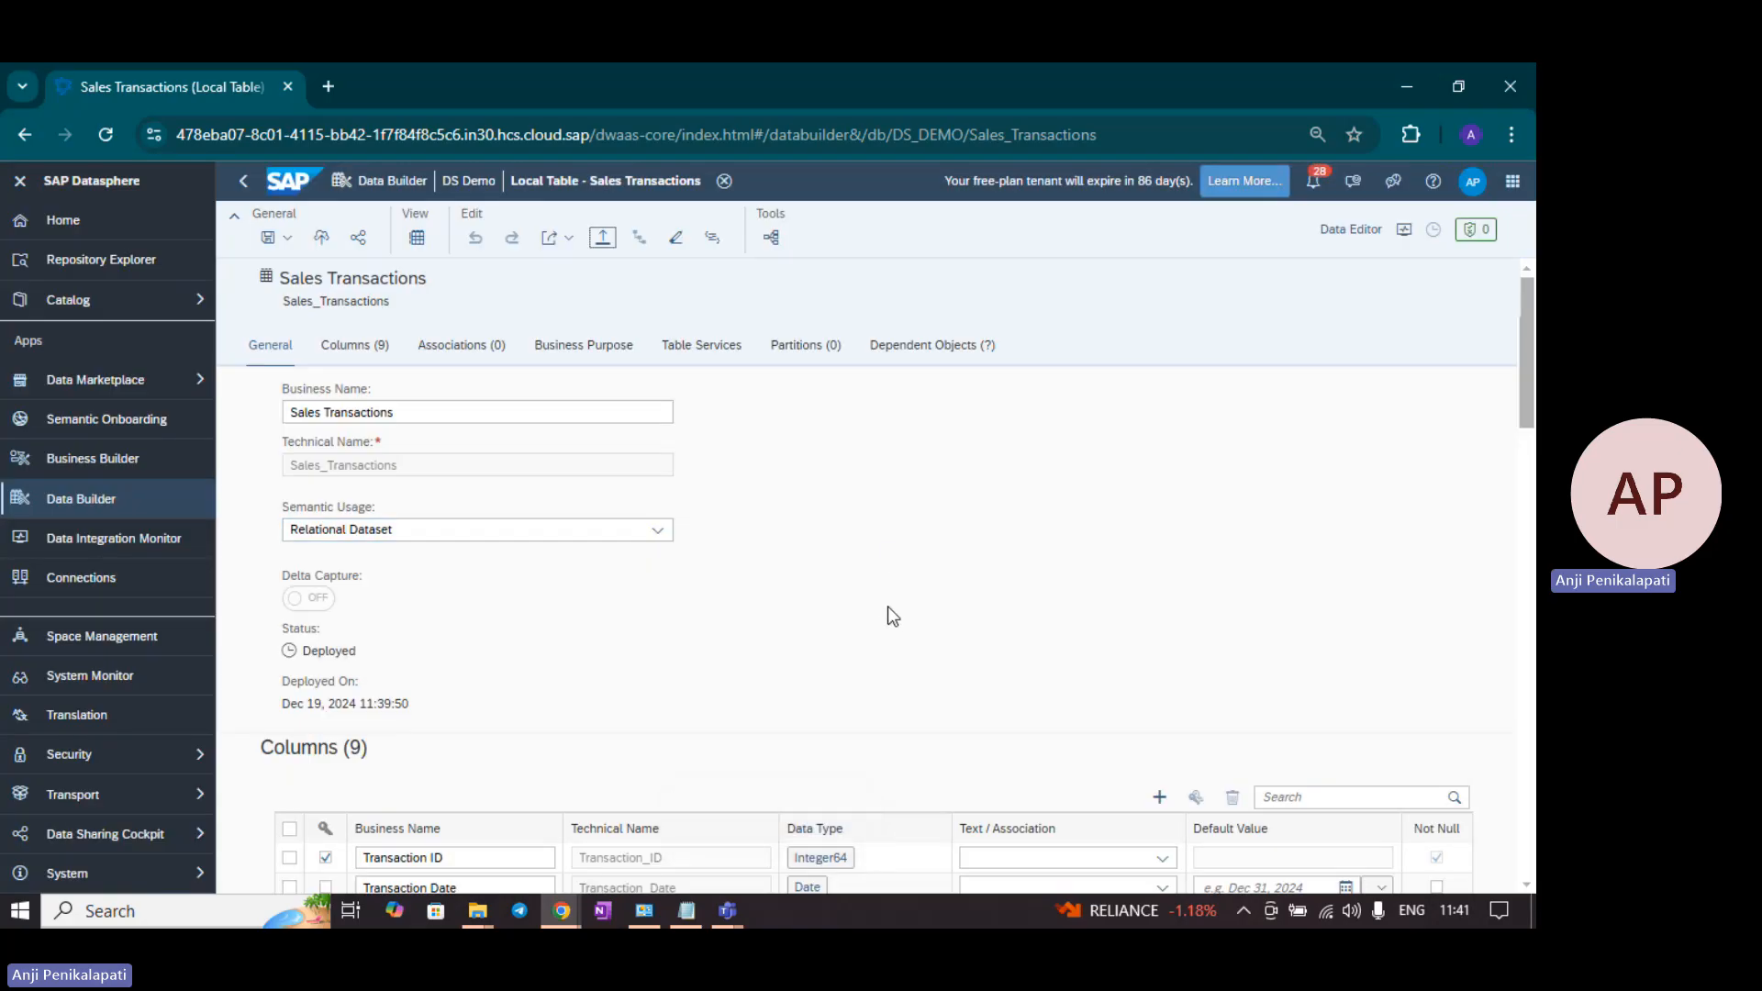
# Step: Preview the imported Sales Transactions data in an enlarged view and look through its rows
pyautogui.click(418, 239)
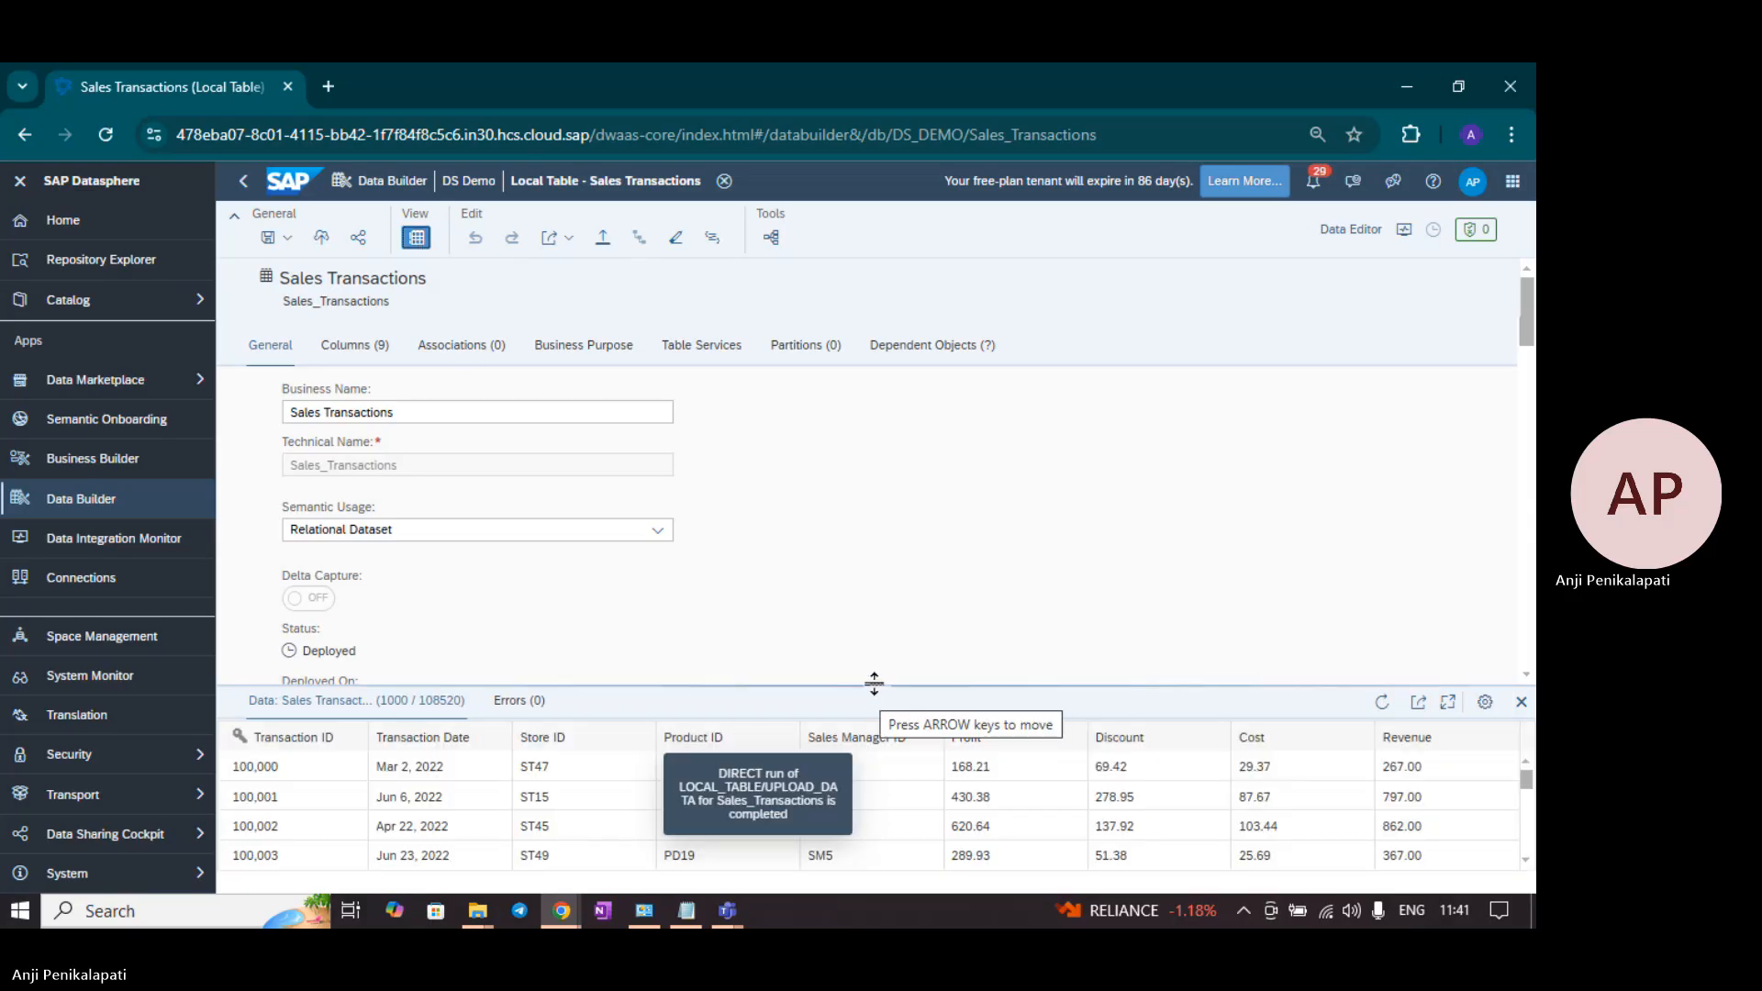
pyautogui.moveTo(874, 684); pyautogui.dragTo(879, 610)
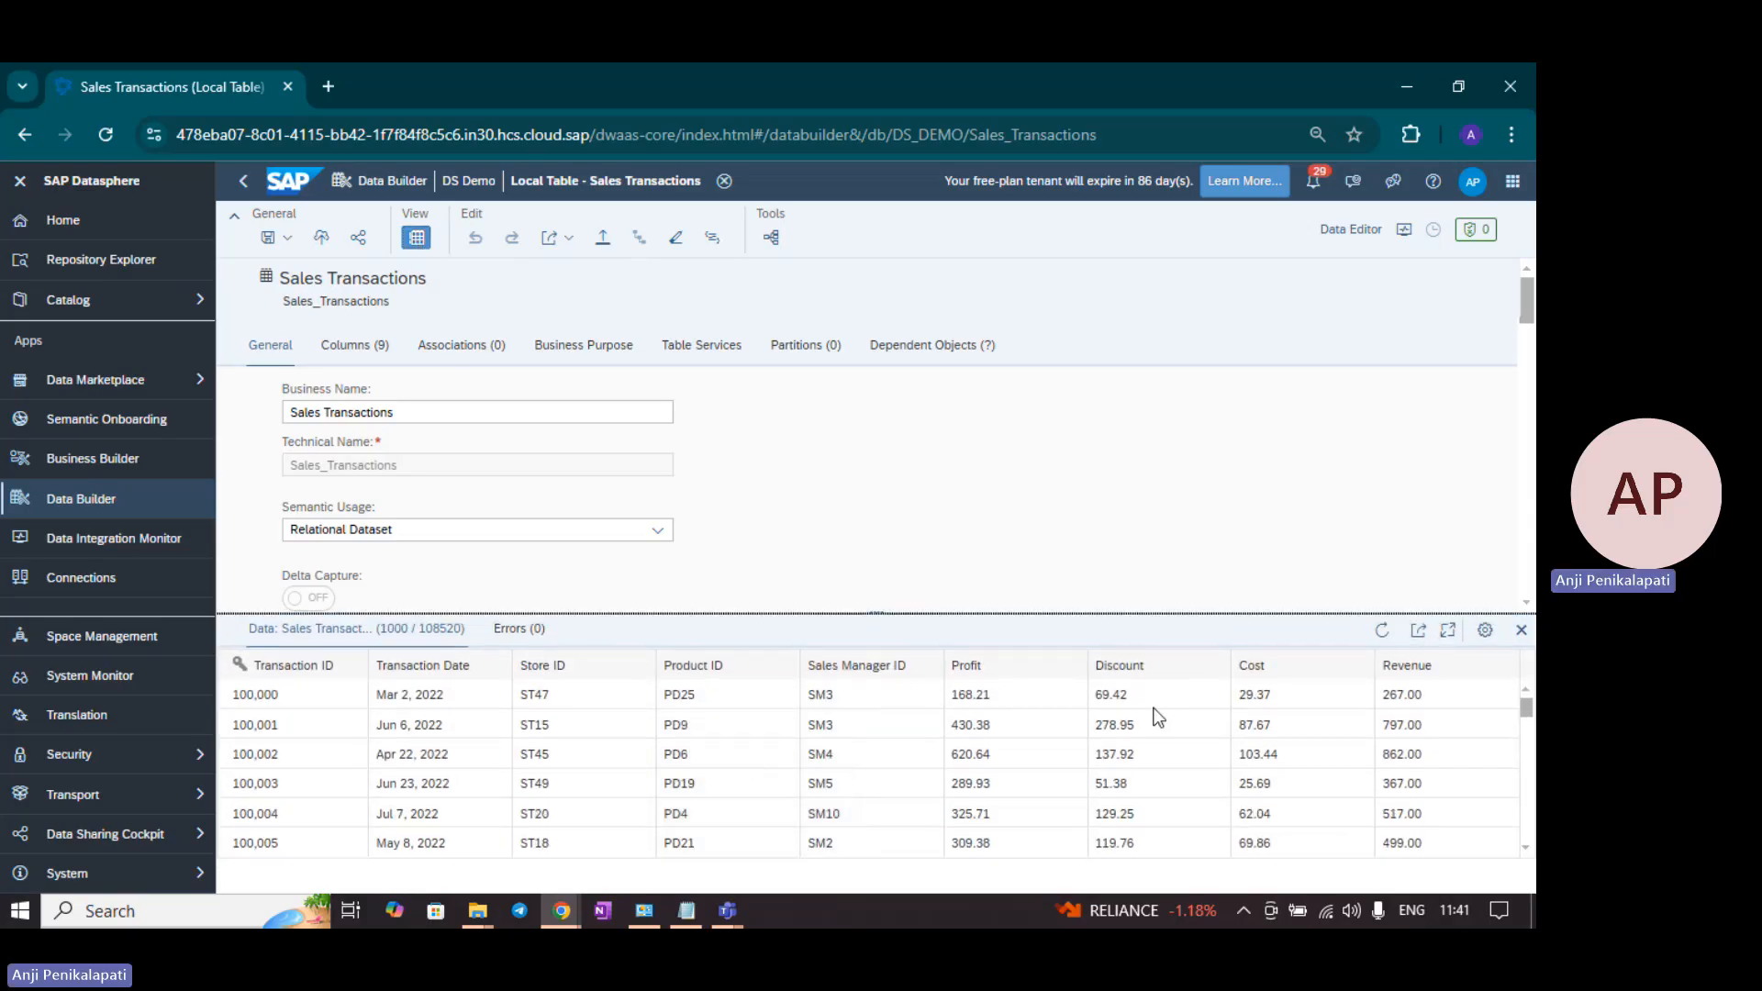
pyautogui.click(1450, 636)
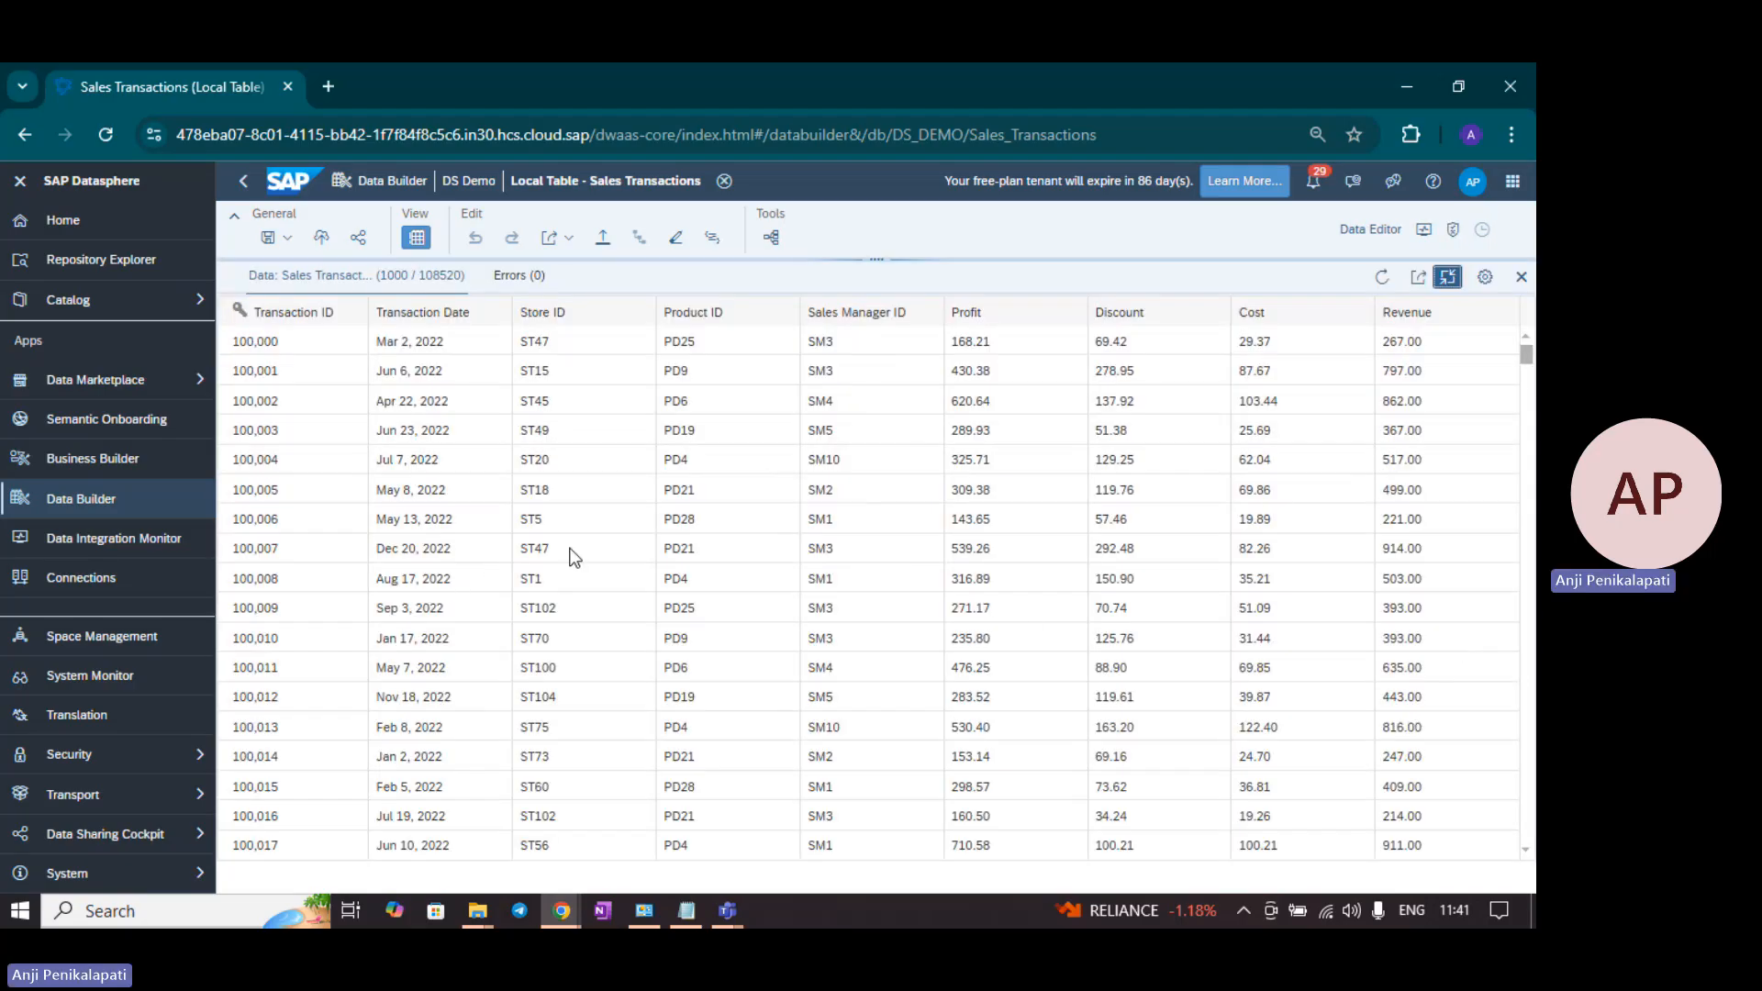
pyautogui.scroll(-4, 571, 552)
pyautogui.scroll(4, 571, 551)
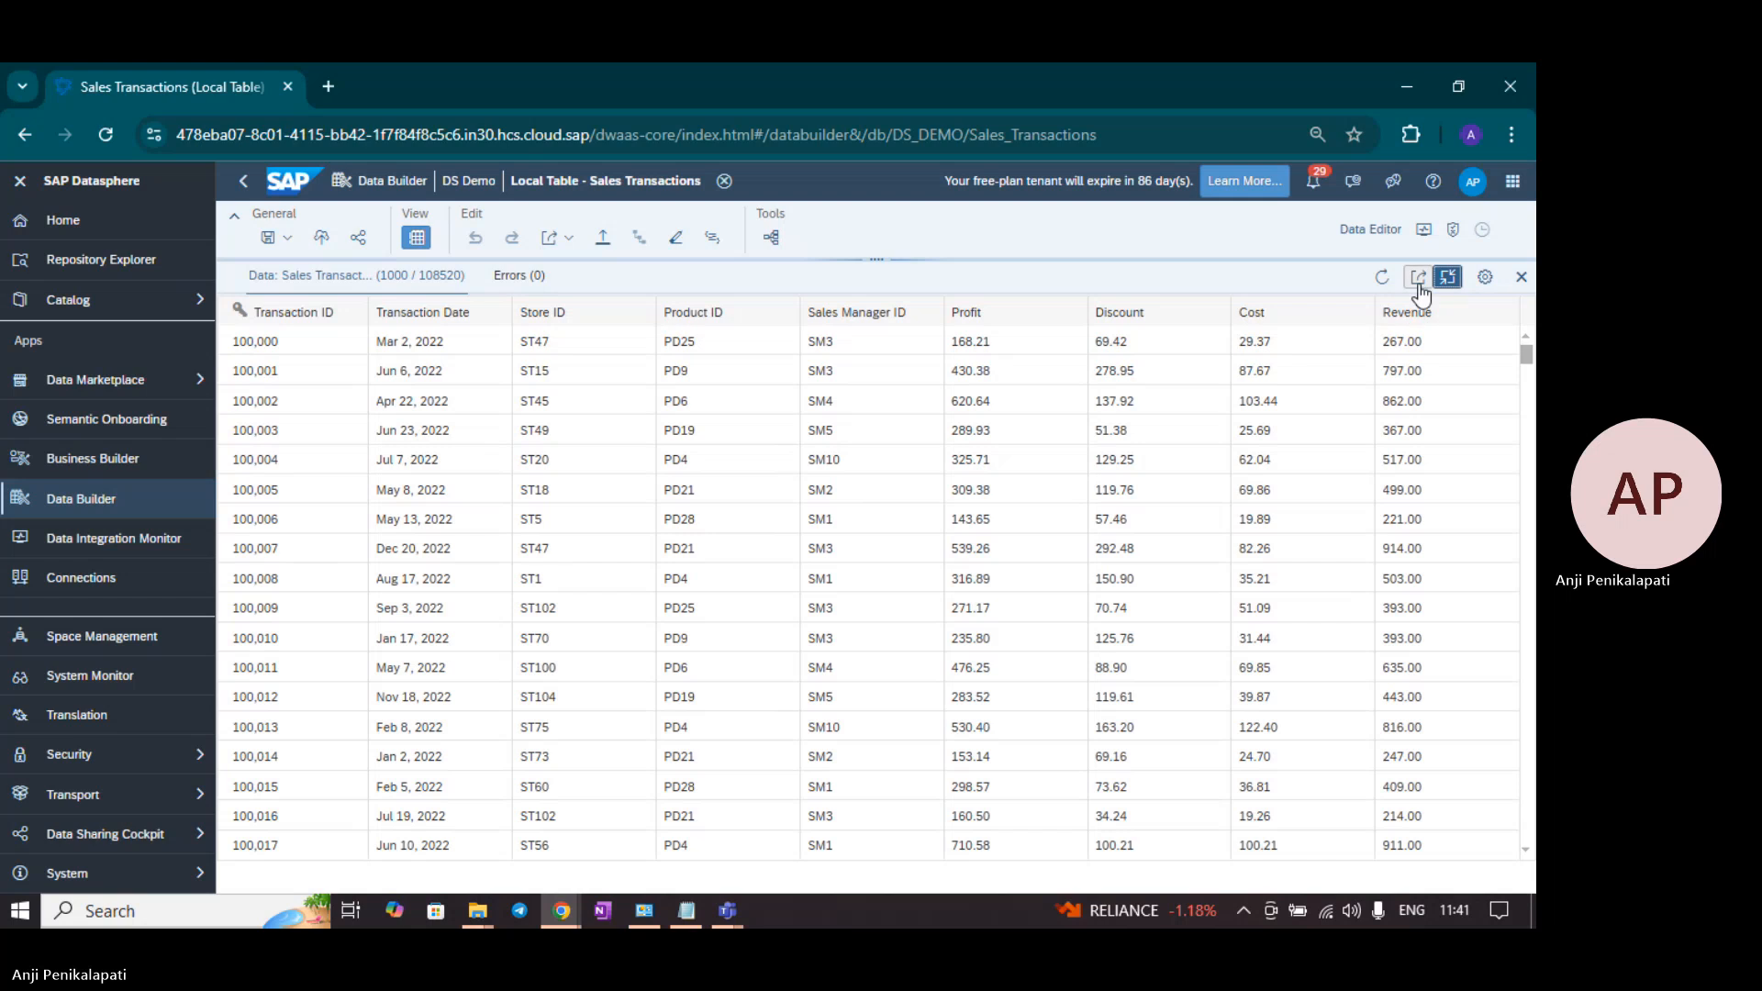
# Step: Review the column, sort and filter view settings of the data preview, cancel them, and close the preview
pyautogui.click(1484, 279)
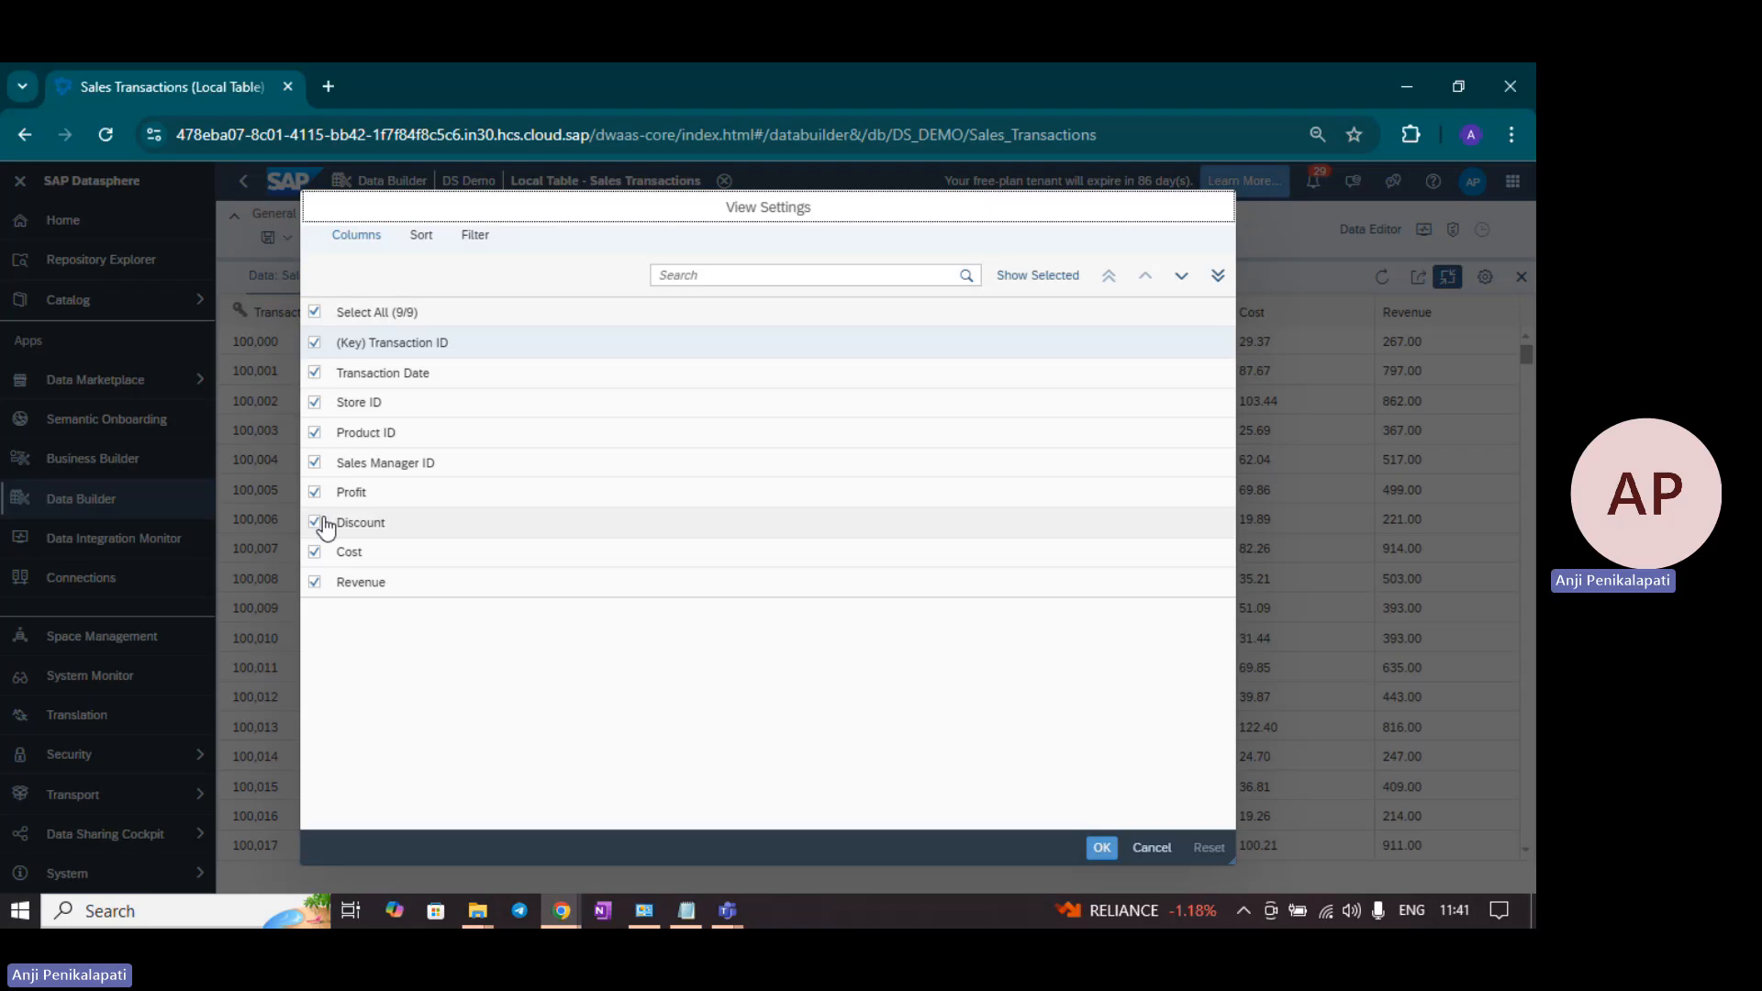
pyautogui.click(425, 237)
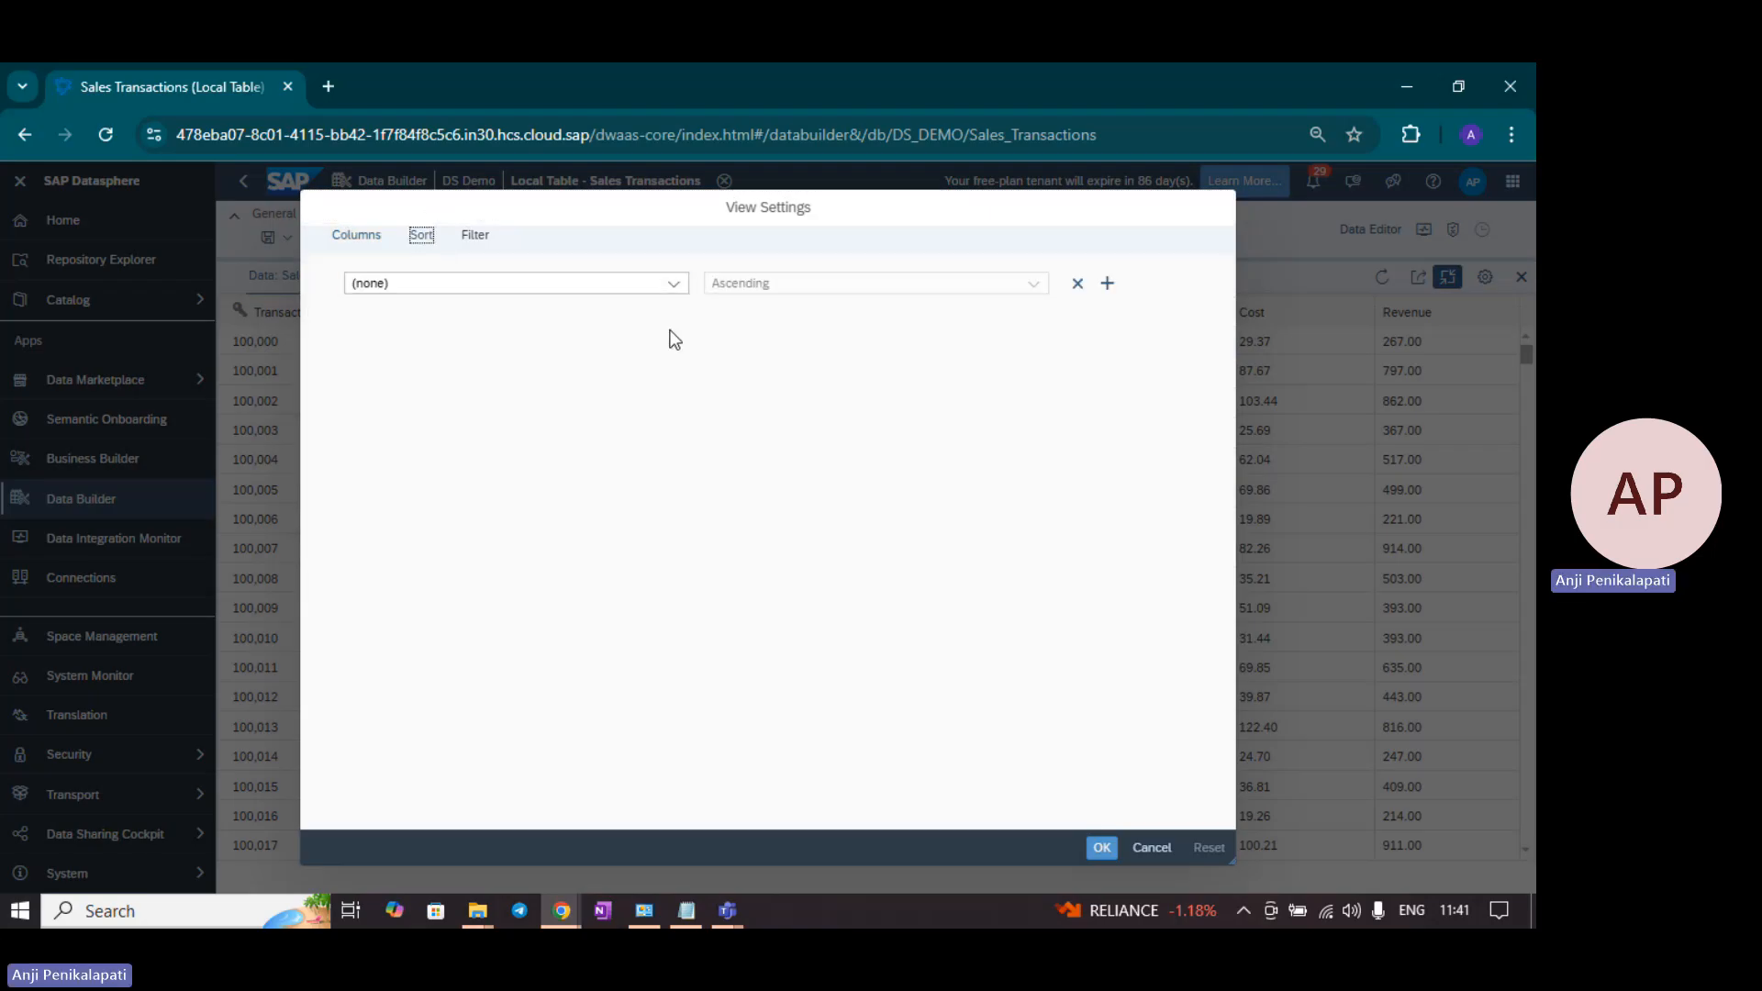
pyautogui.click(470, 239)
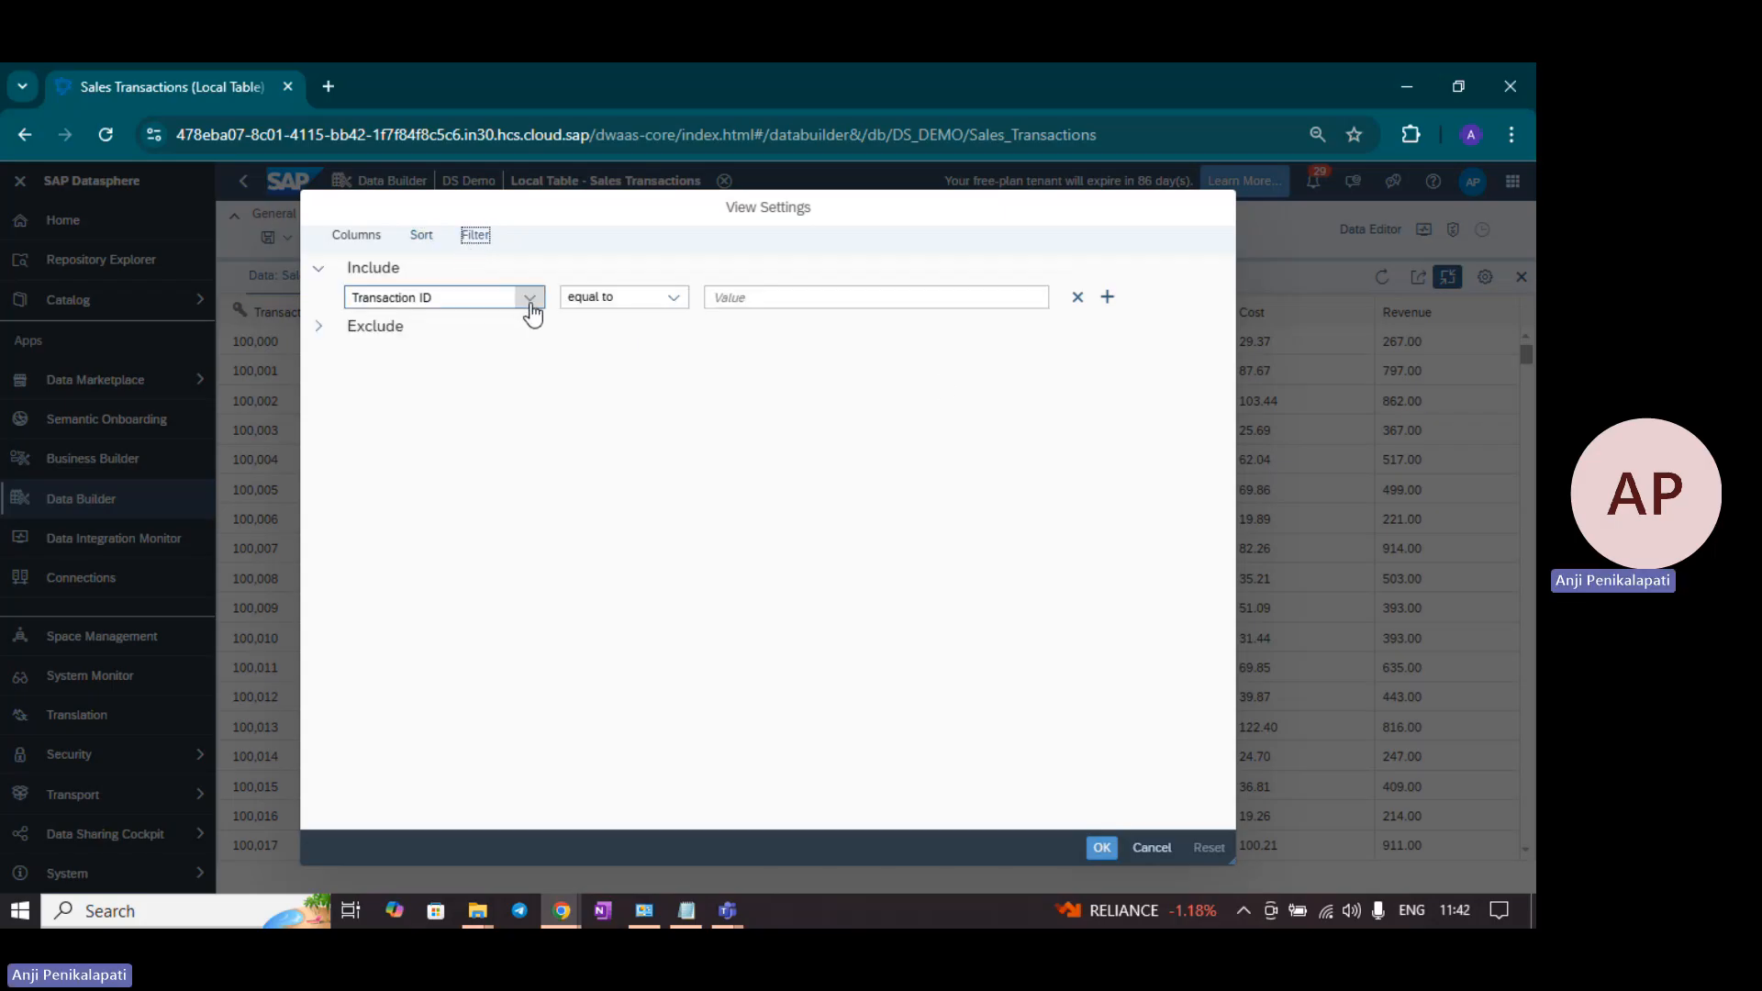
pyautogui.click(732, 296)
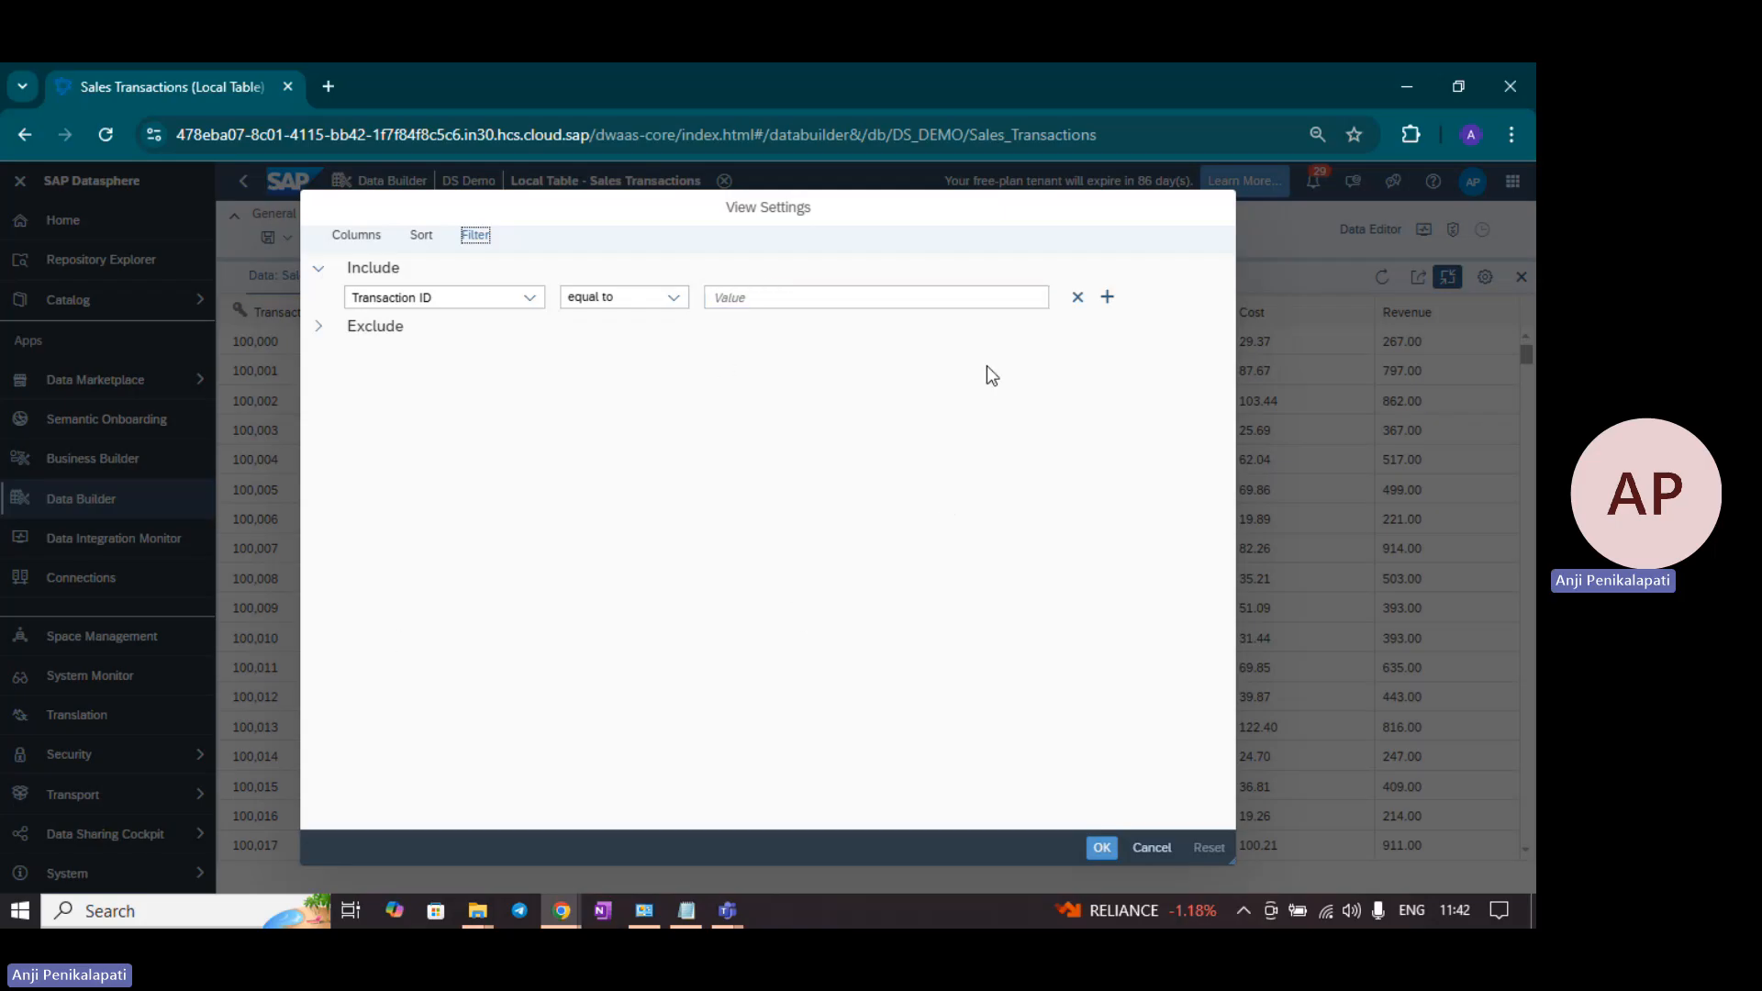
pyautogui.click(1163, 839)
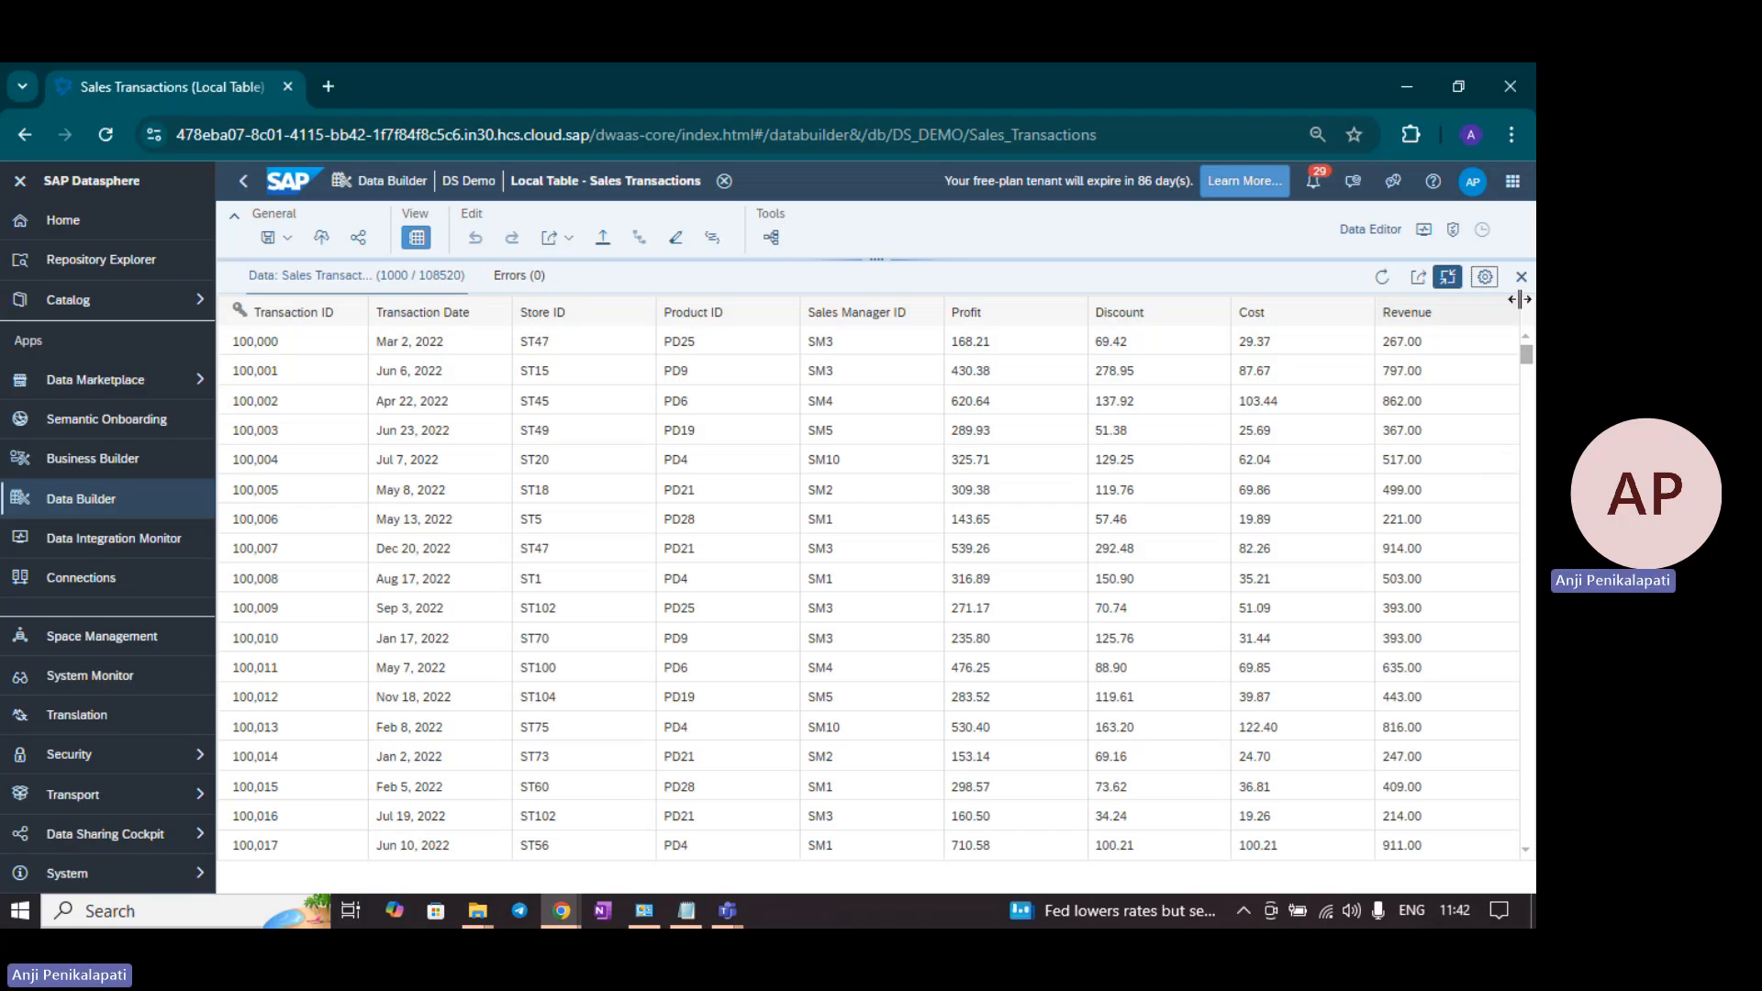
pyautogui.click(1521, 278)
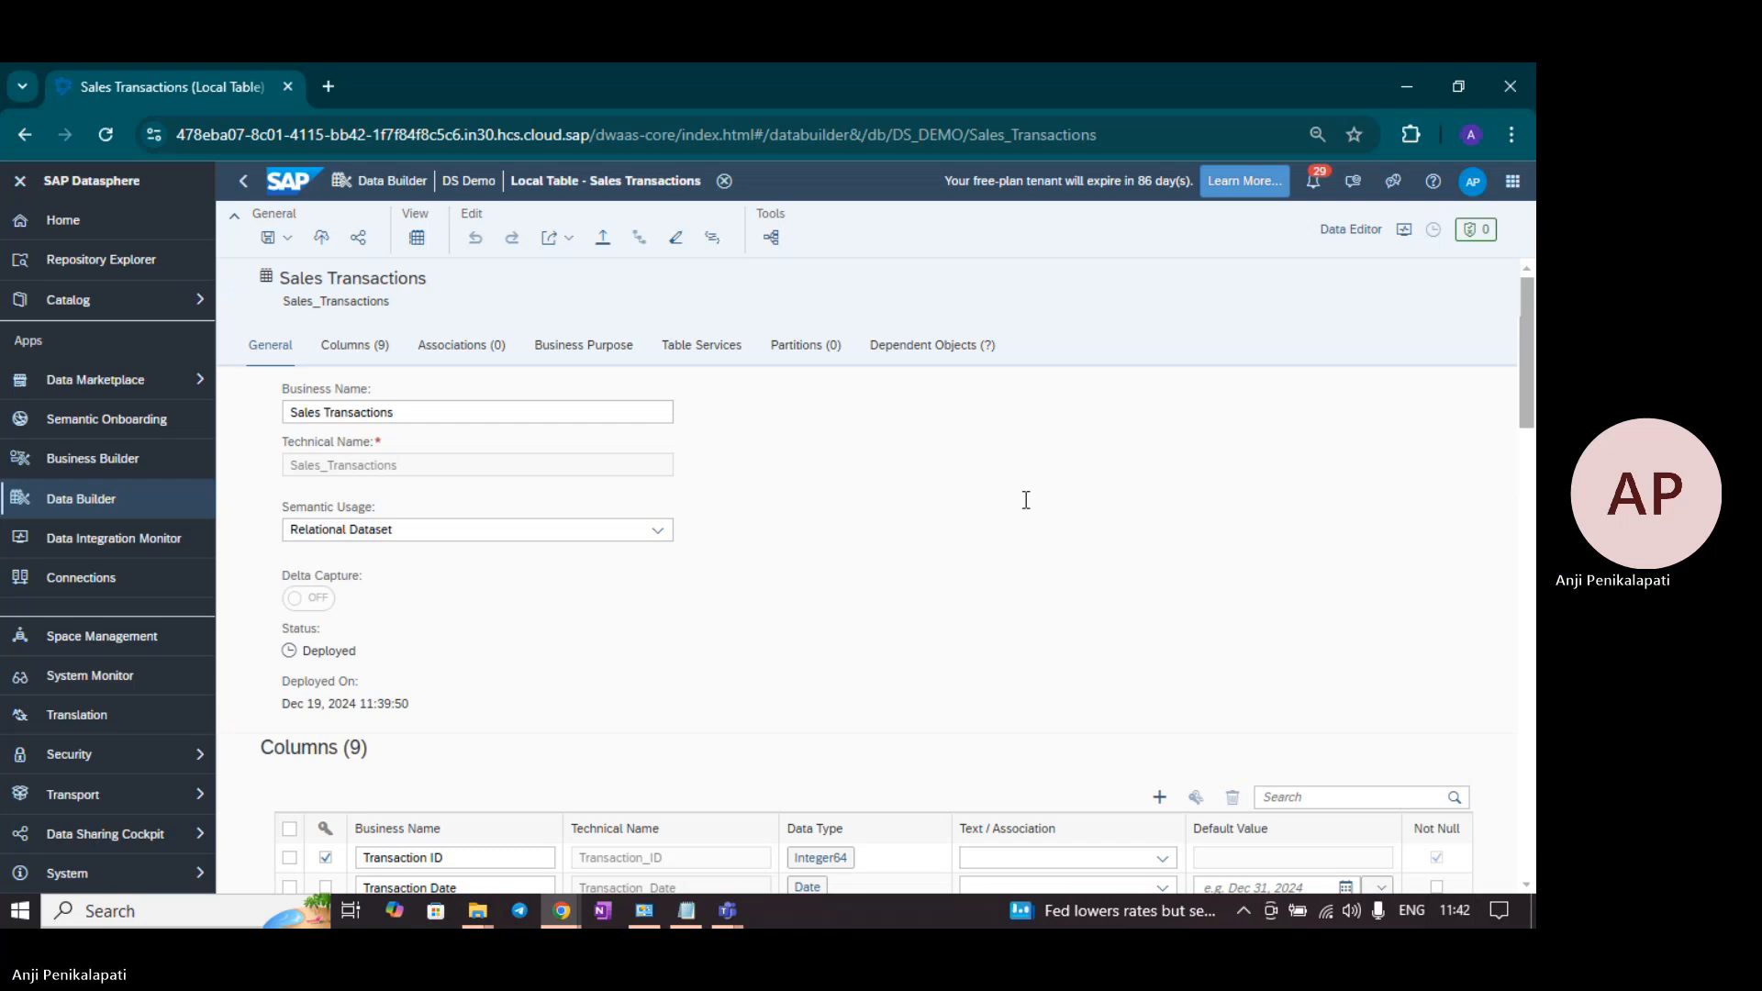
# Step: Open the table's records in the Data Editor and try editing the first record's Store ID, re-entering it as ST47
pyautogui.click(1347, 240)
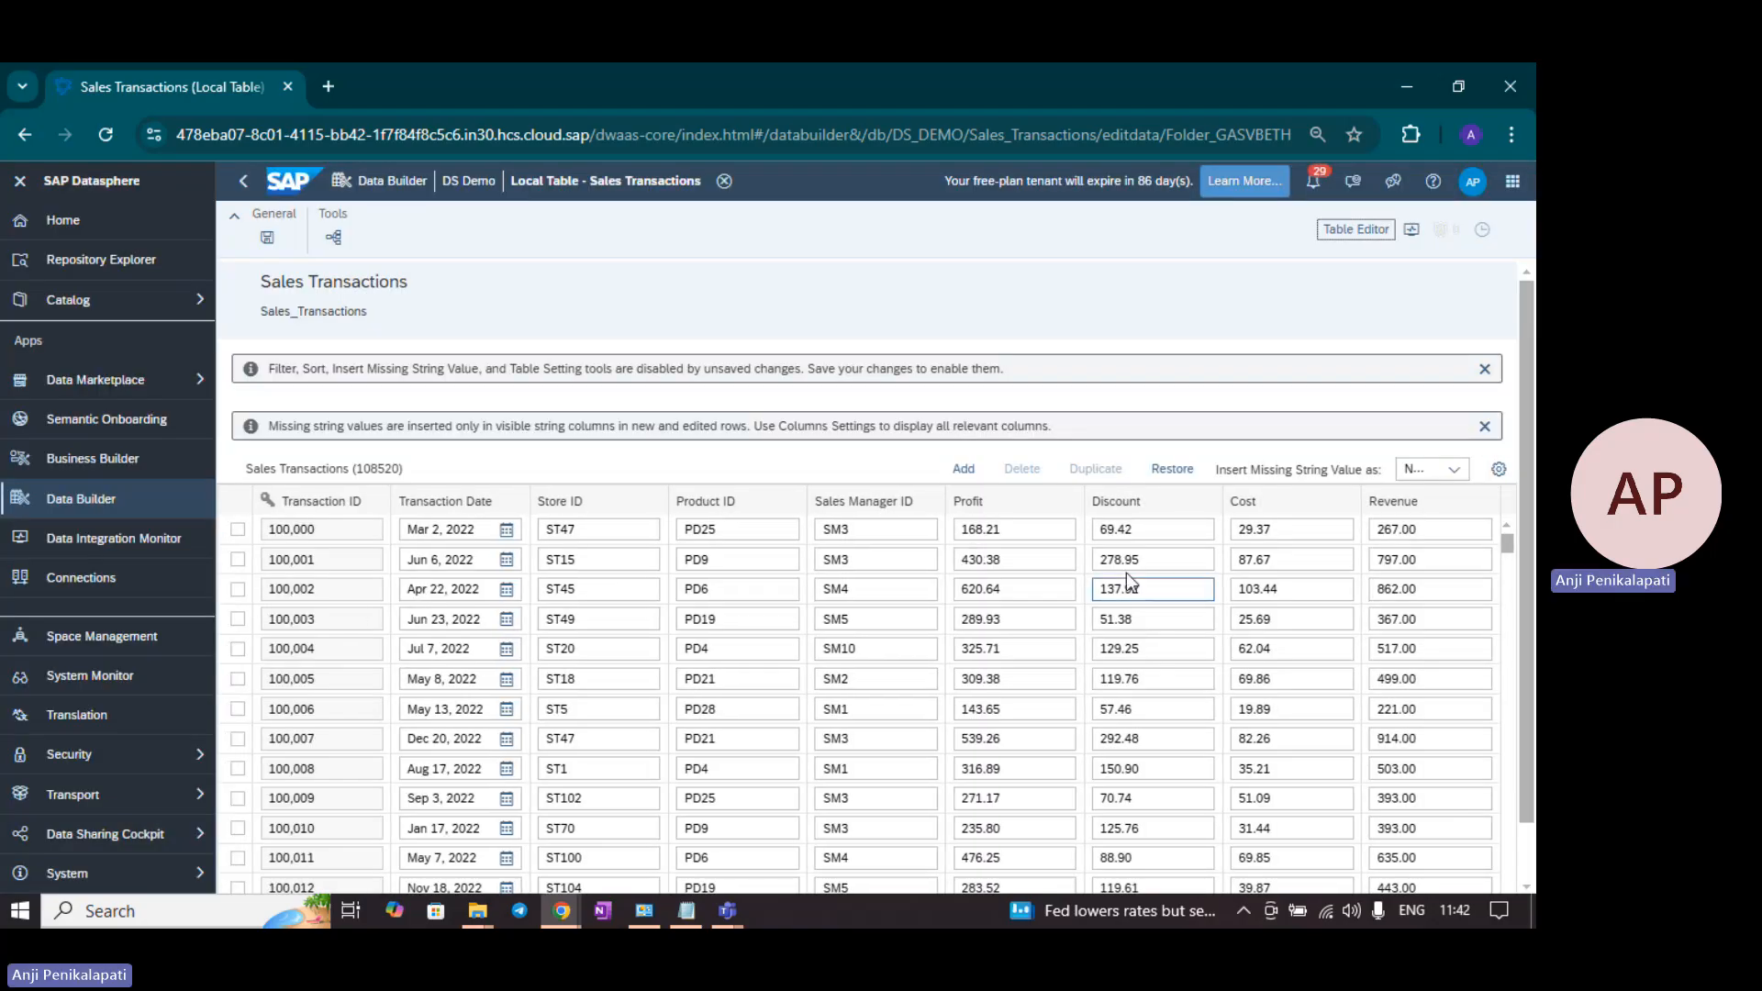
pyautogui.click(616, 525)
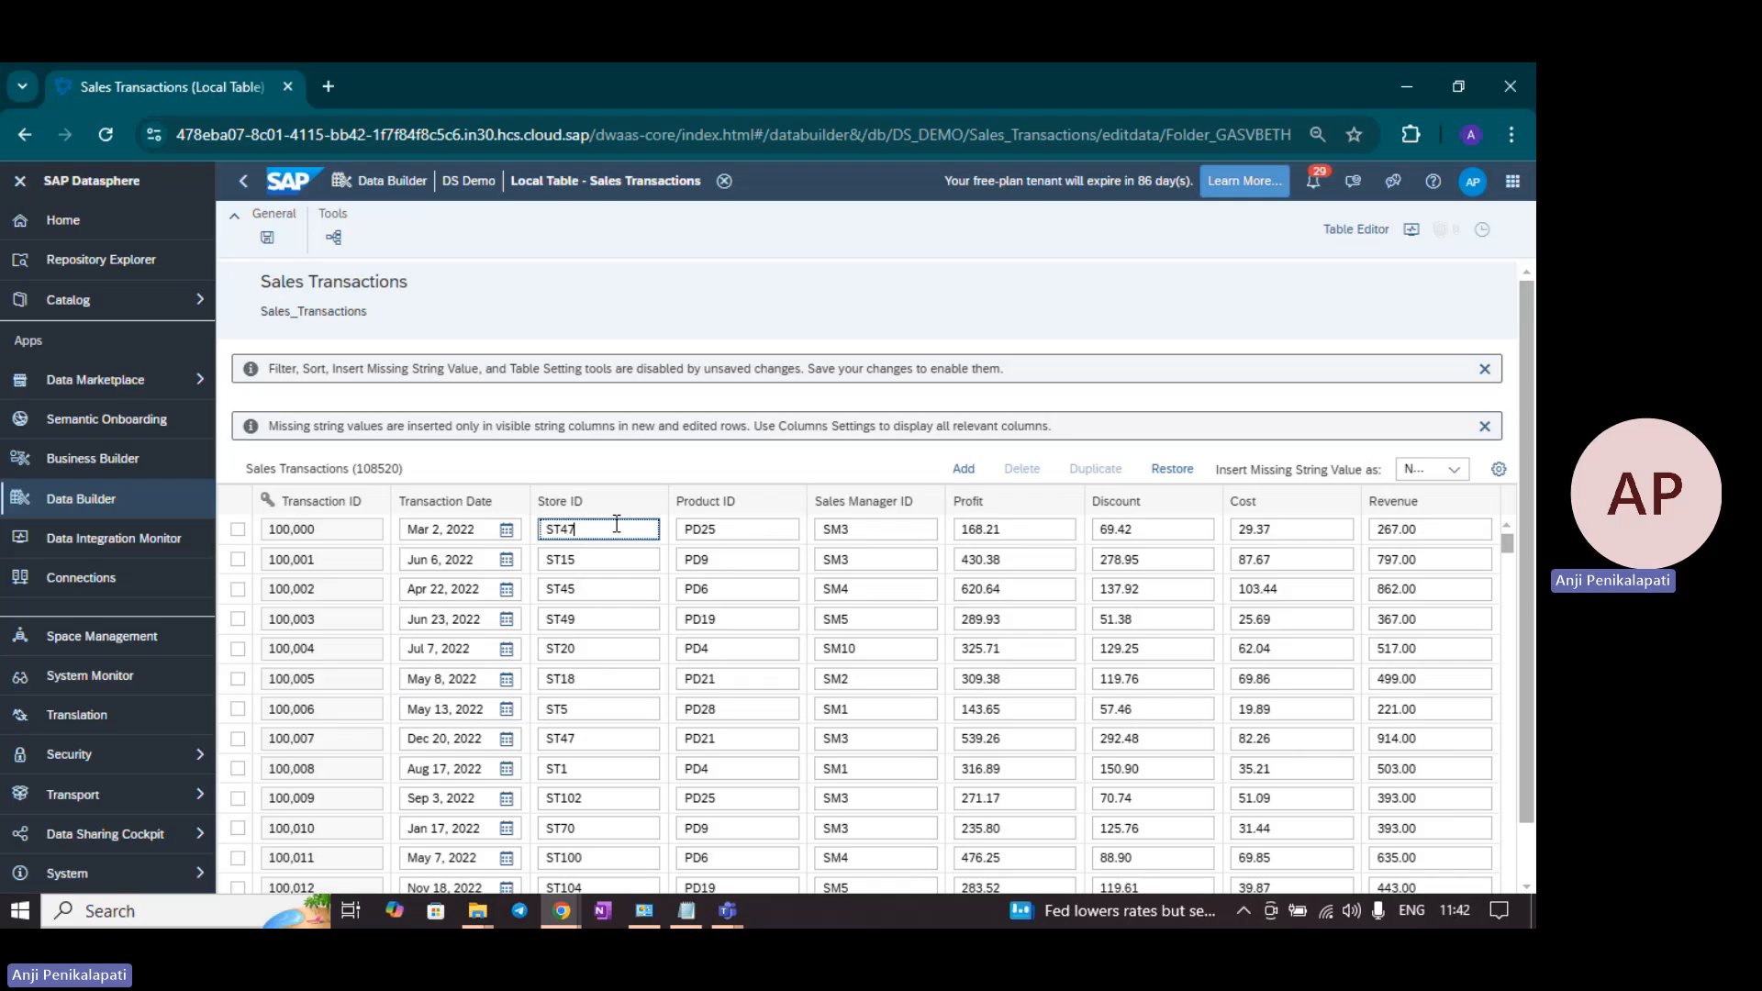
pyautogui.press('BackSpace')
pyautogui.write('7')
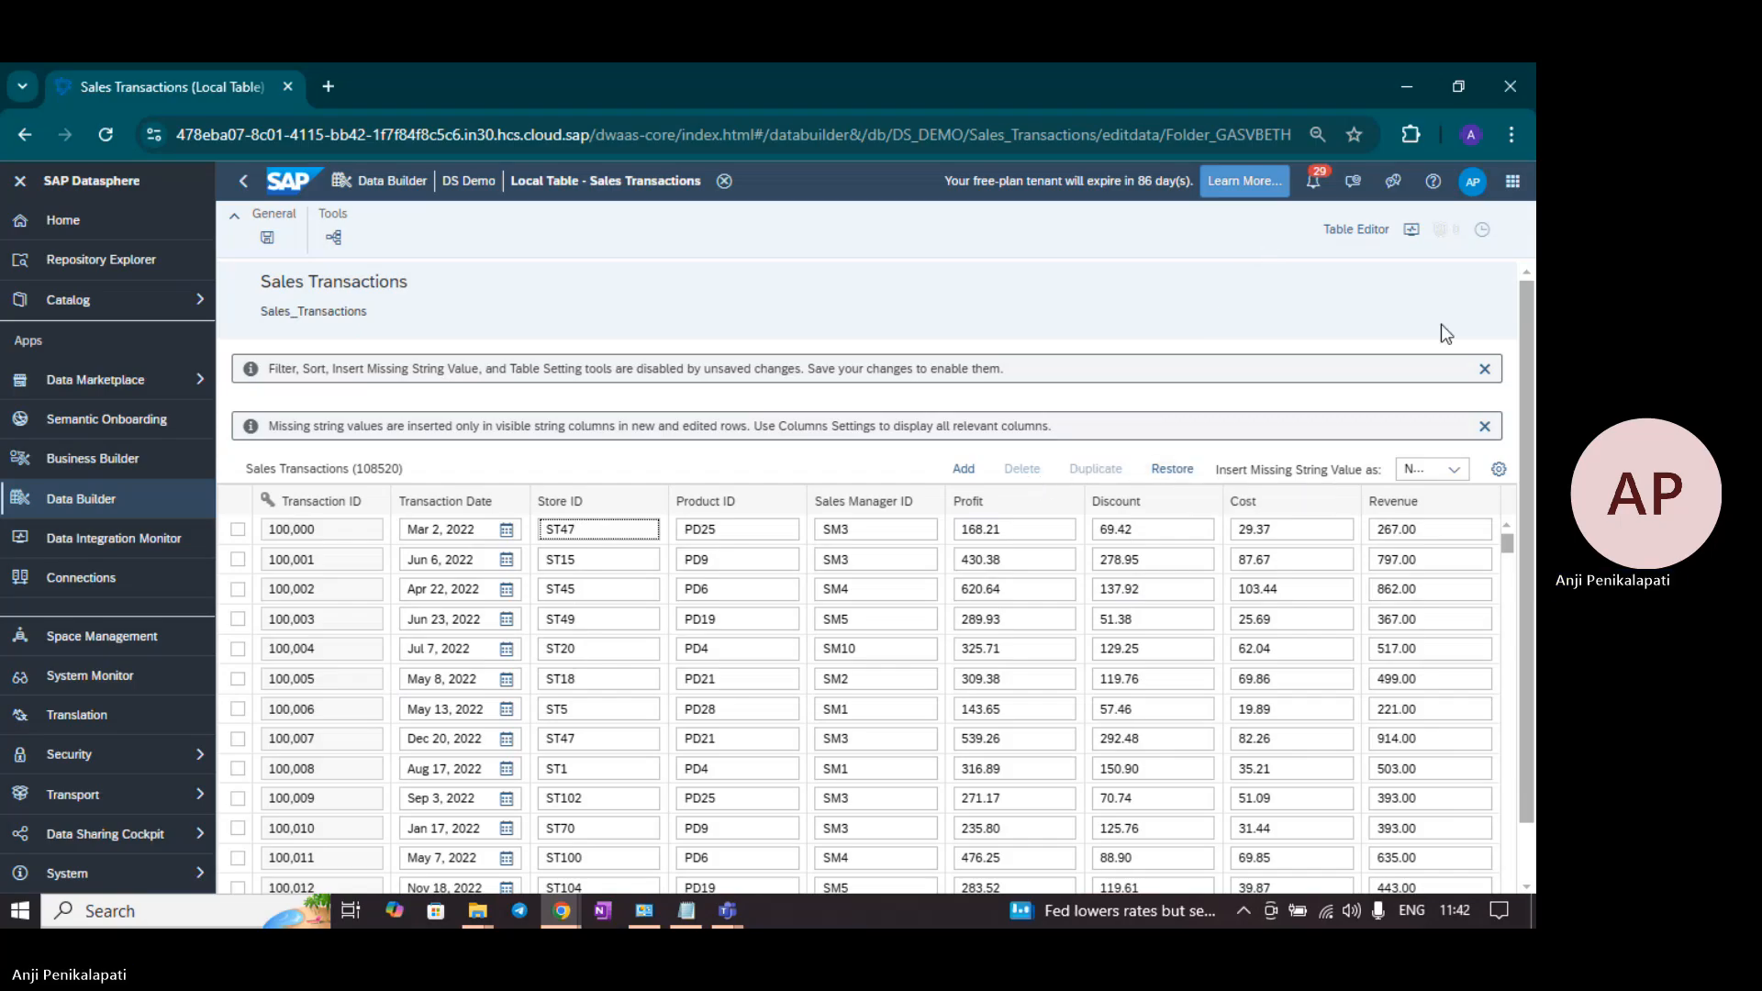
pyautogui.click(1091, 529)
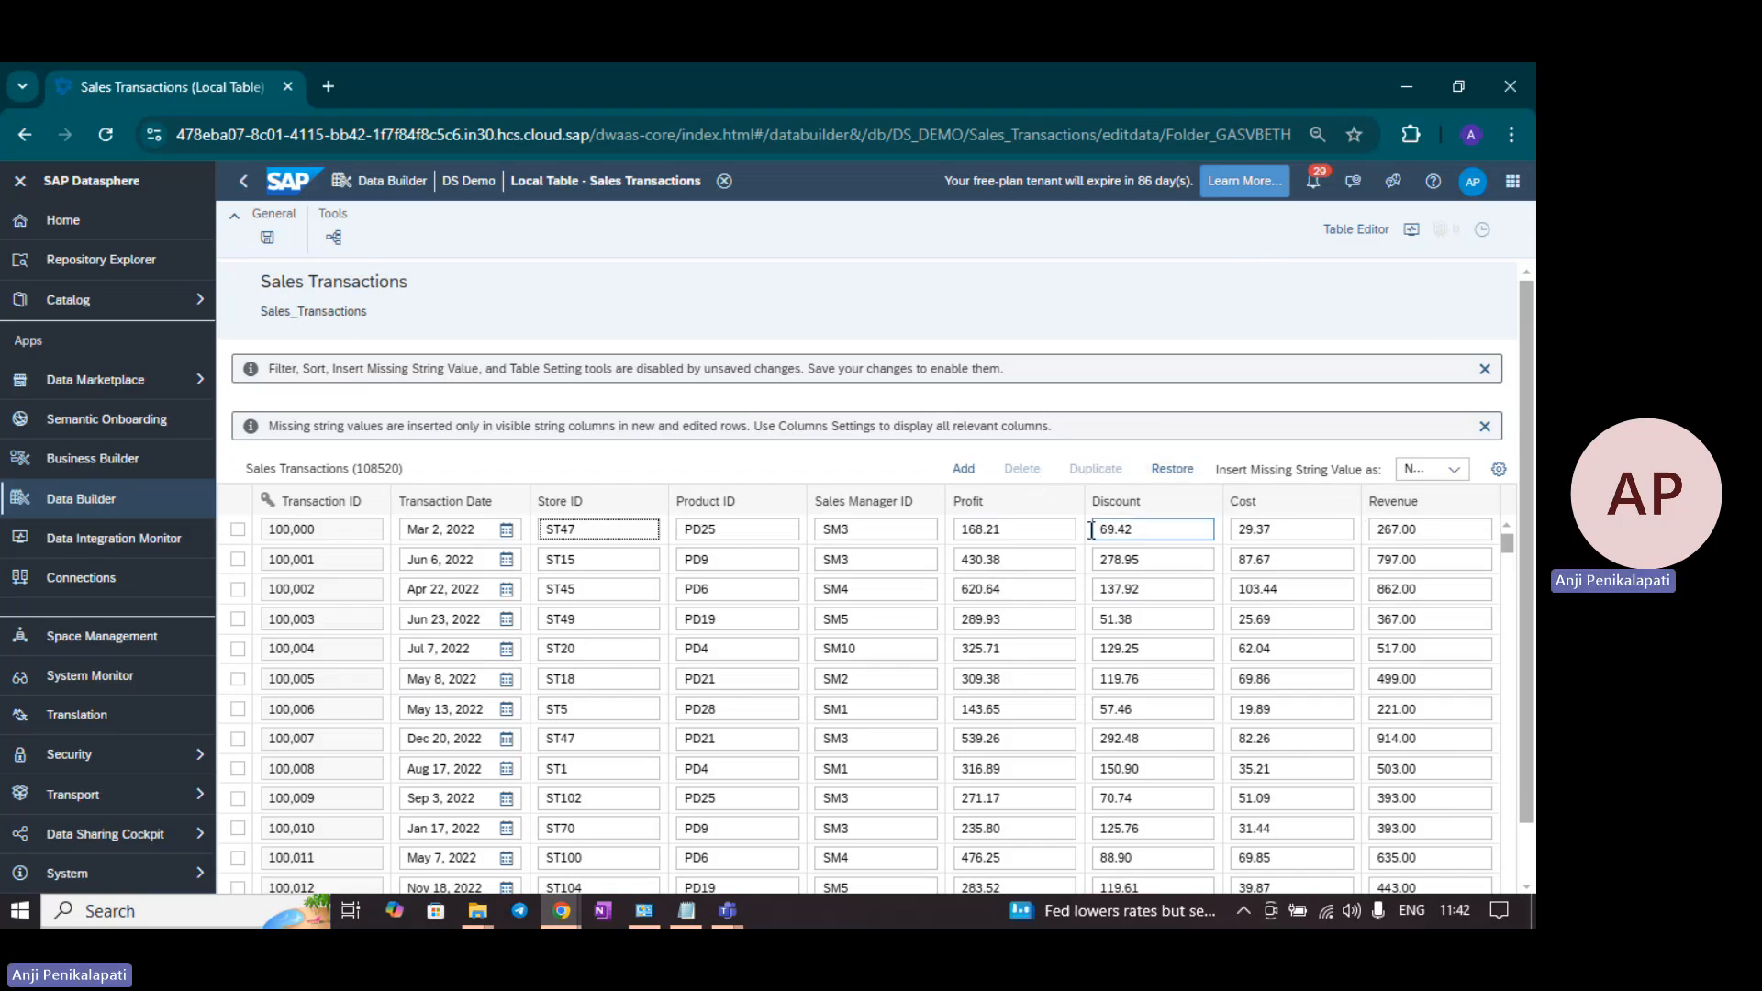
# Step: Check the Data Editor's column, sort and filter view settings without applying changes, and return to the Table Editor
pyautogui.click(1500, 470)
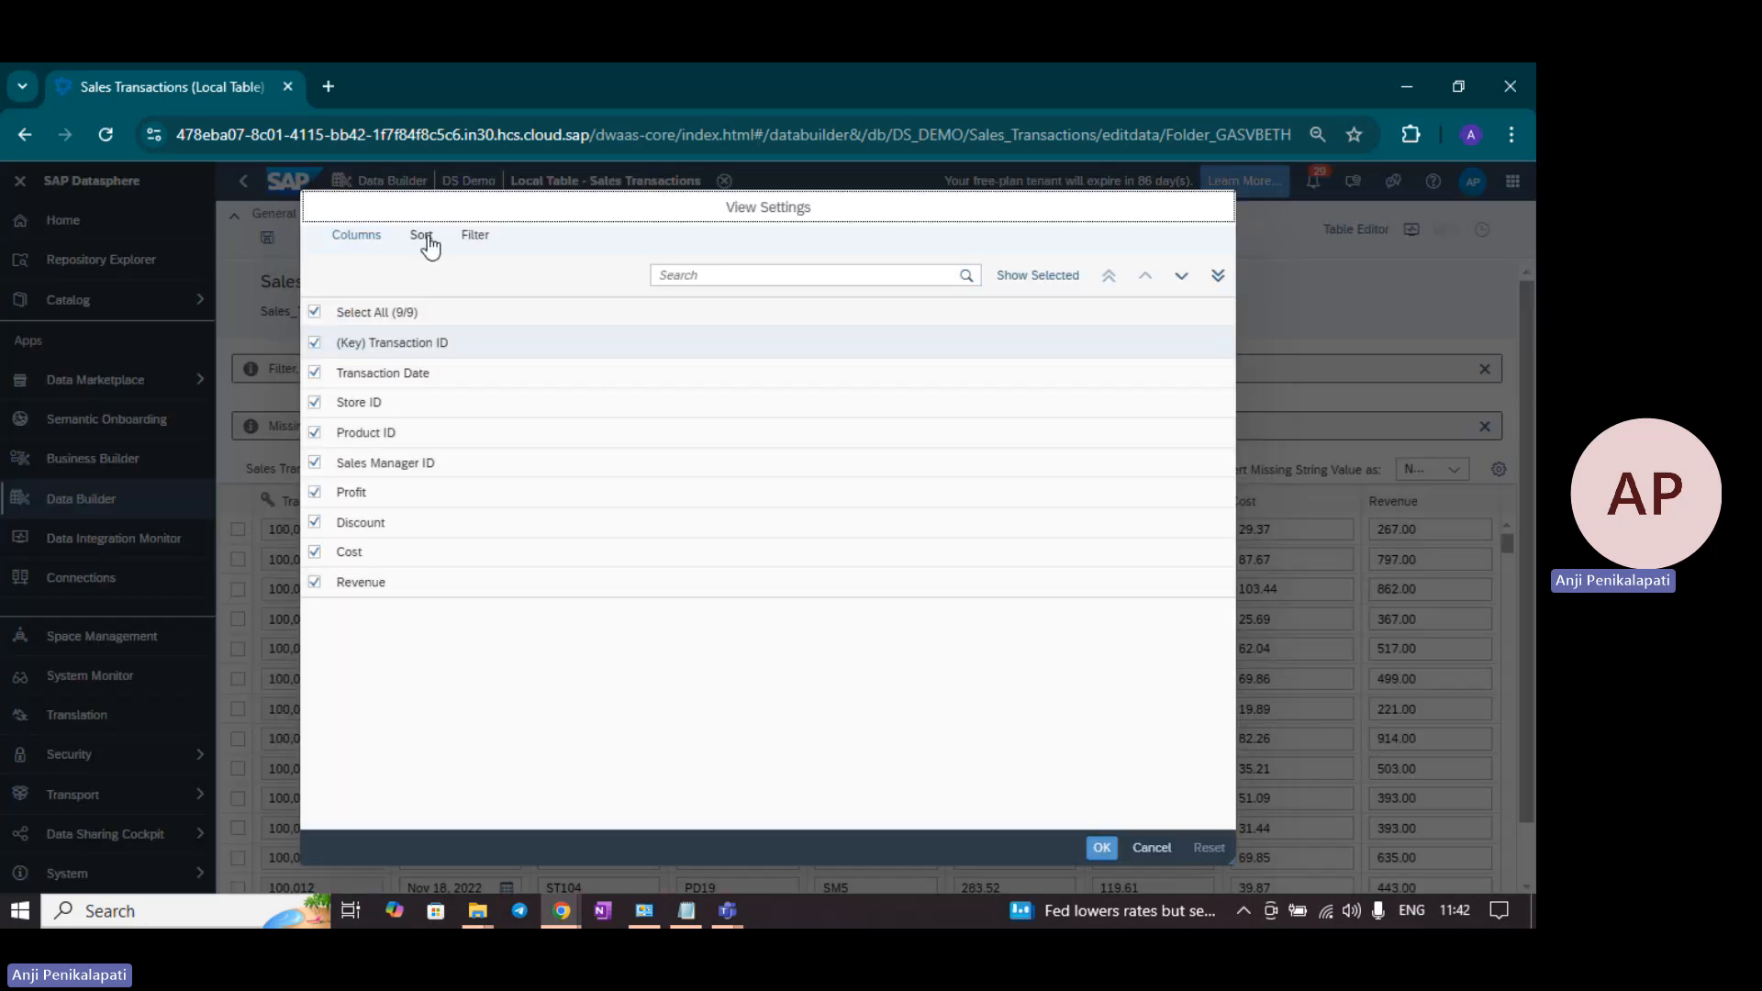
pyautogui.click(426, 239)
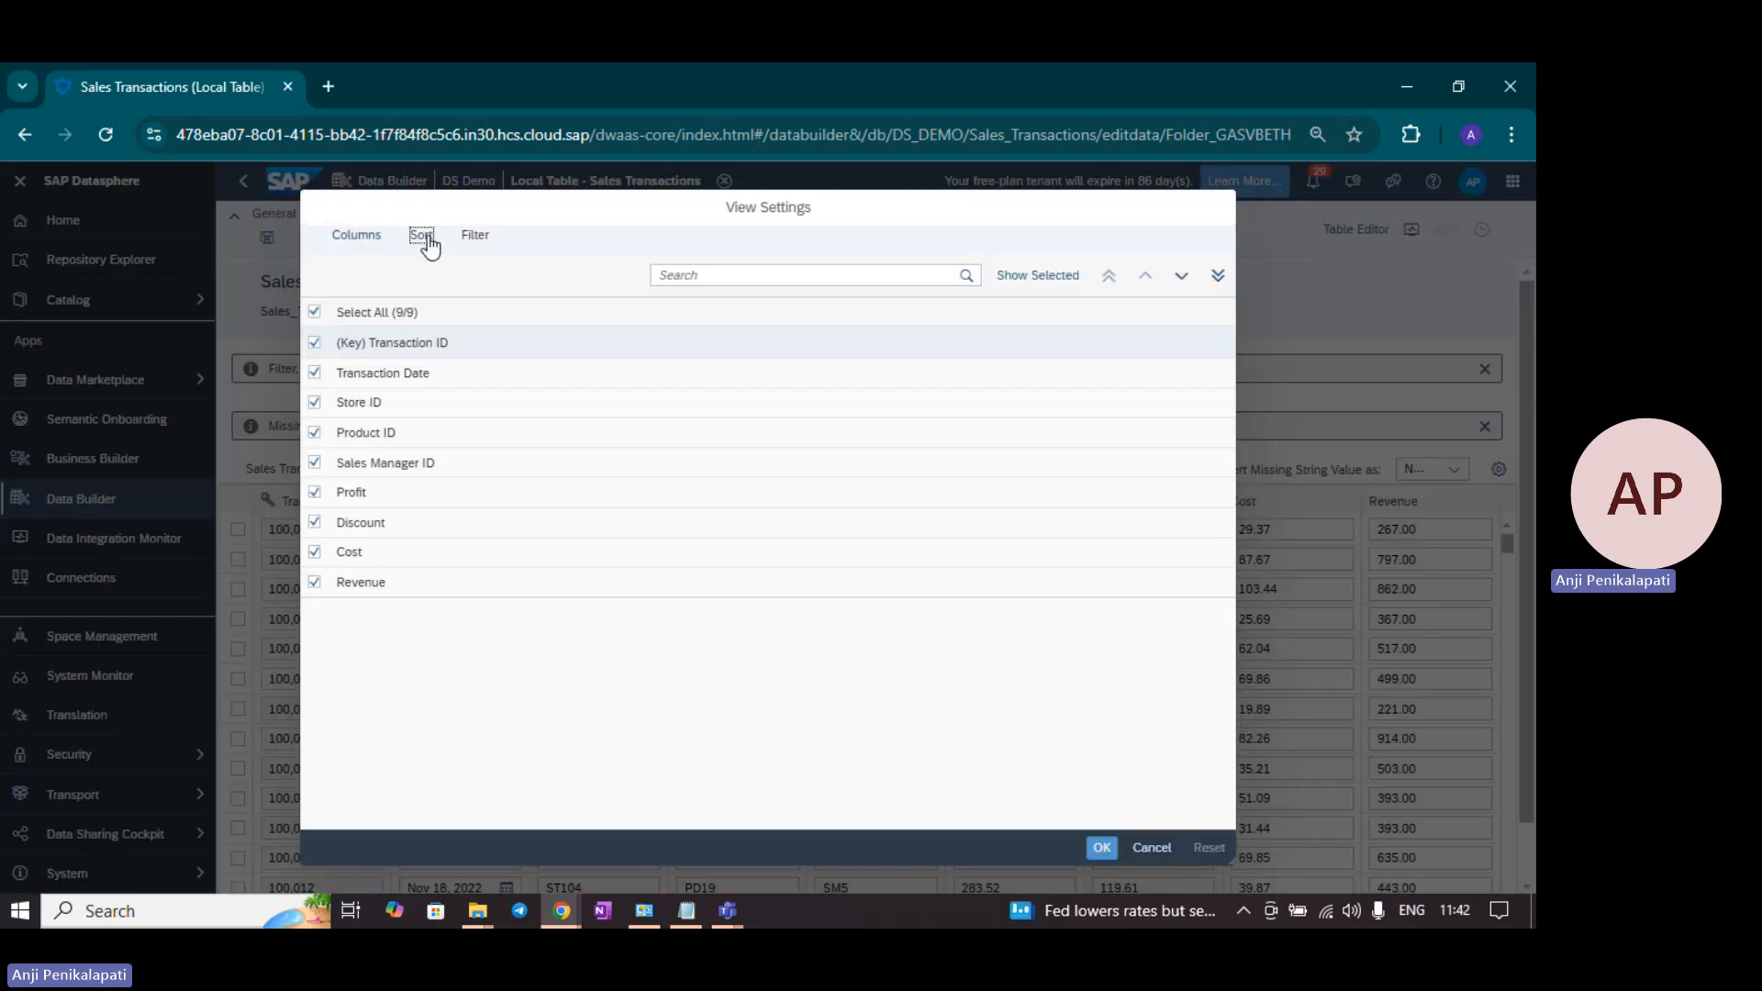
pyautogui.click(486, 240)
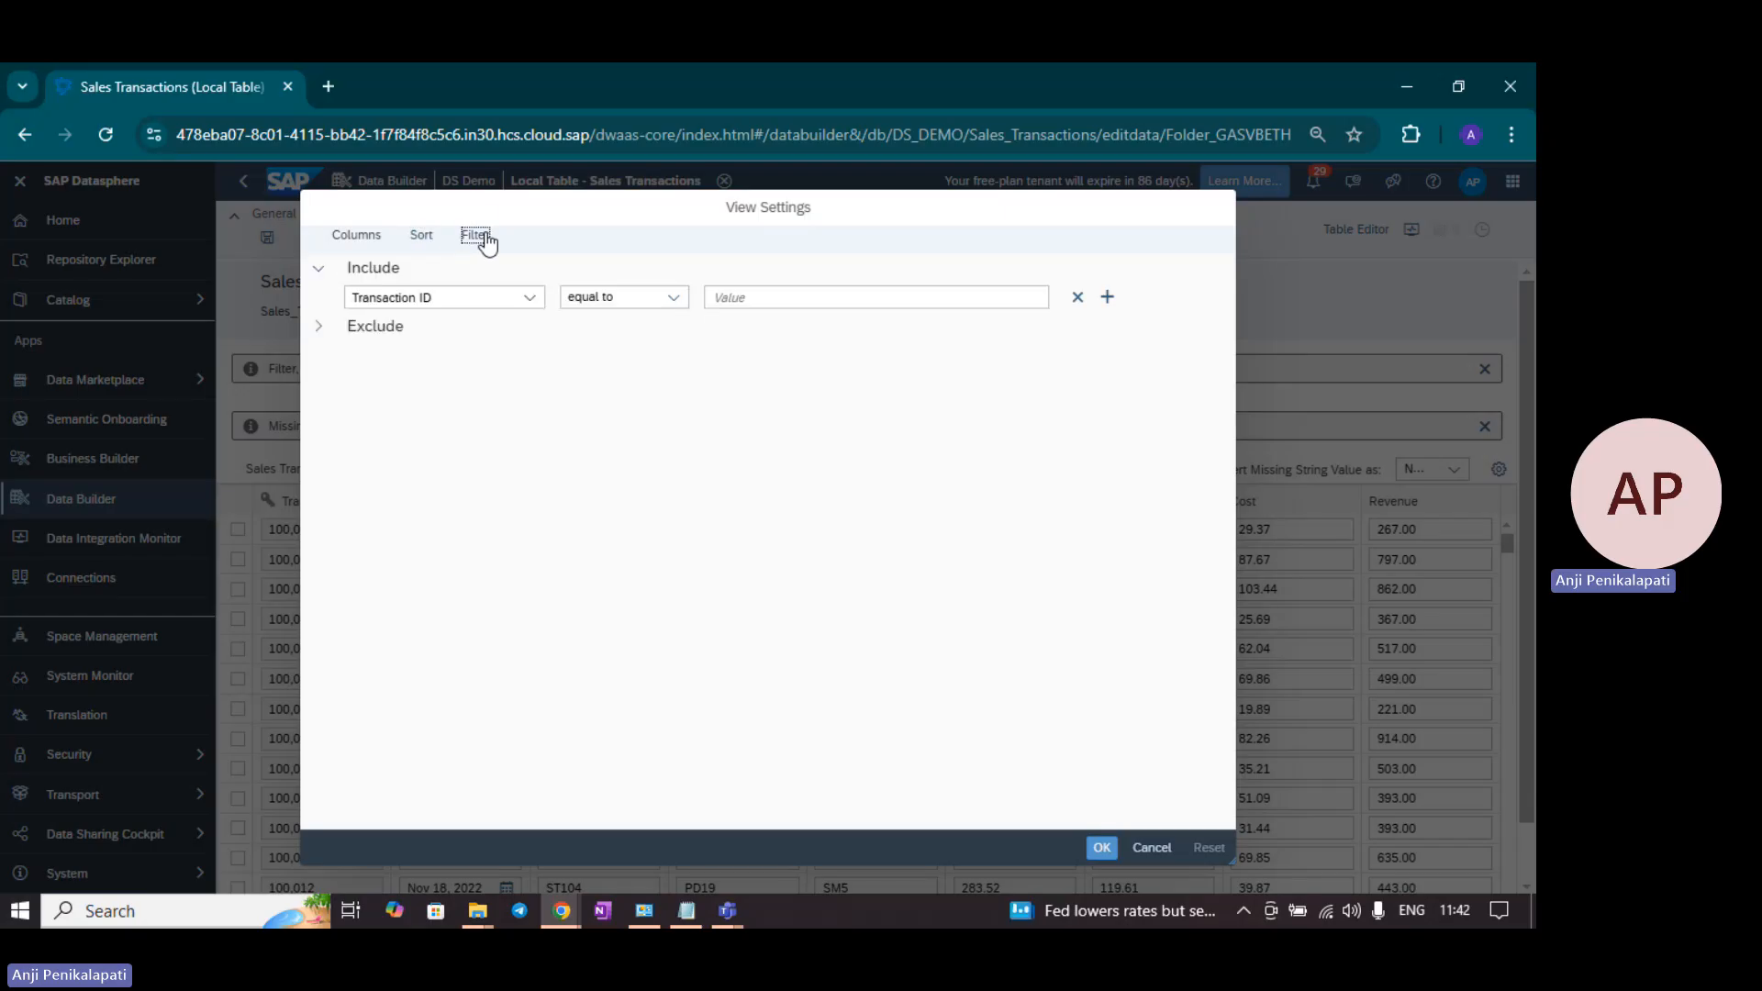
pyautogui.click(1171, 850)
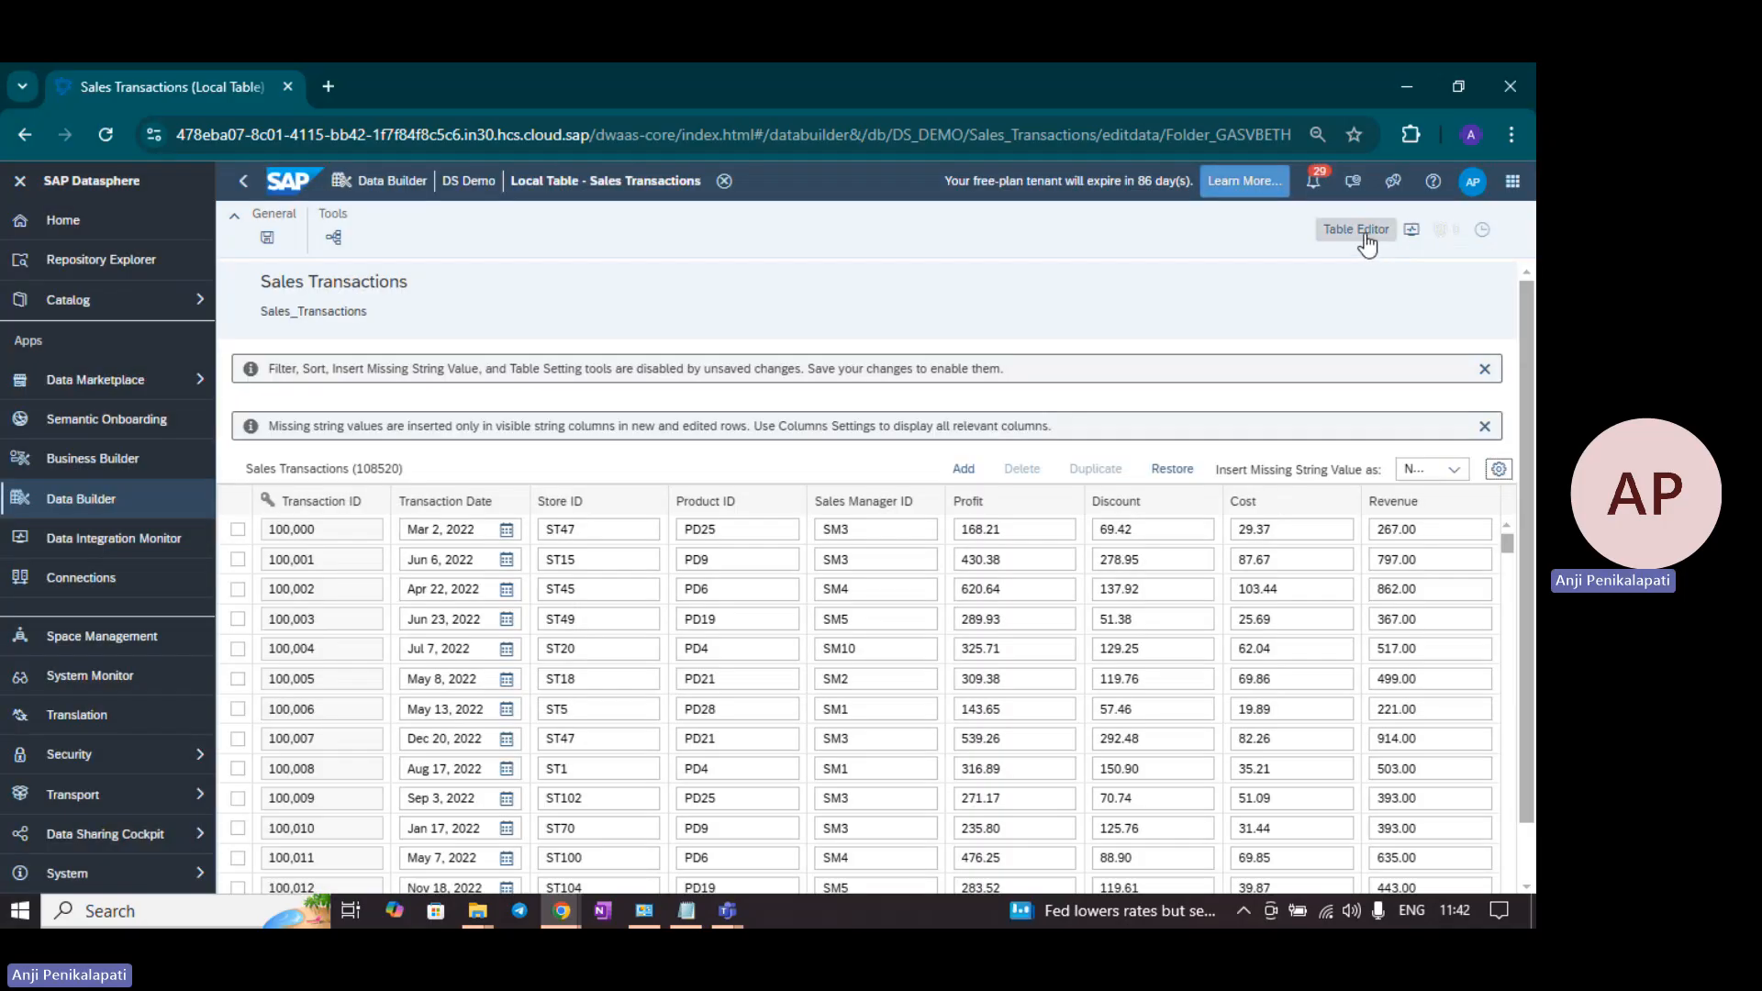
pyautogui.click(1359, 230)
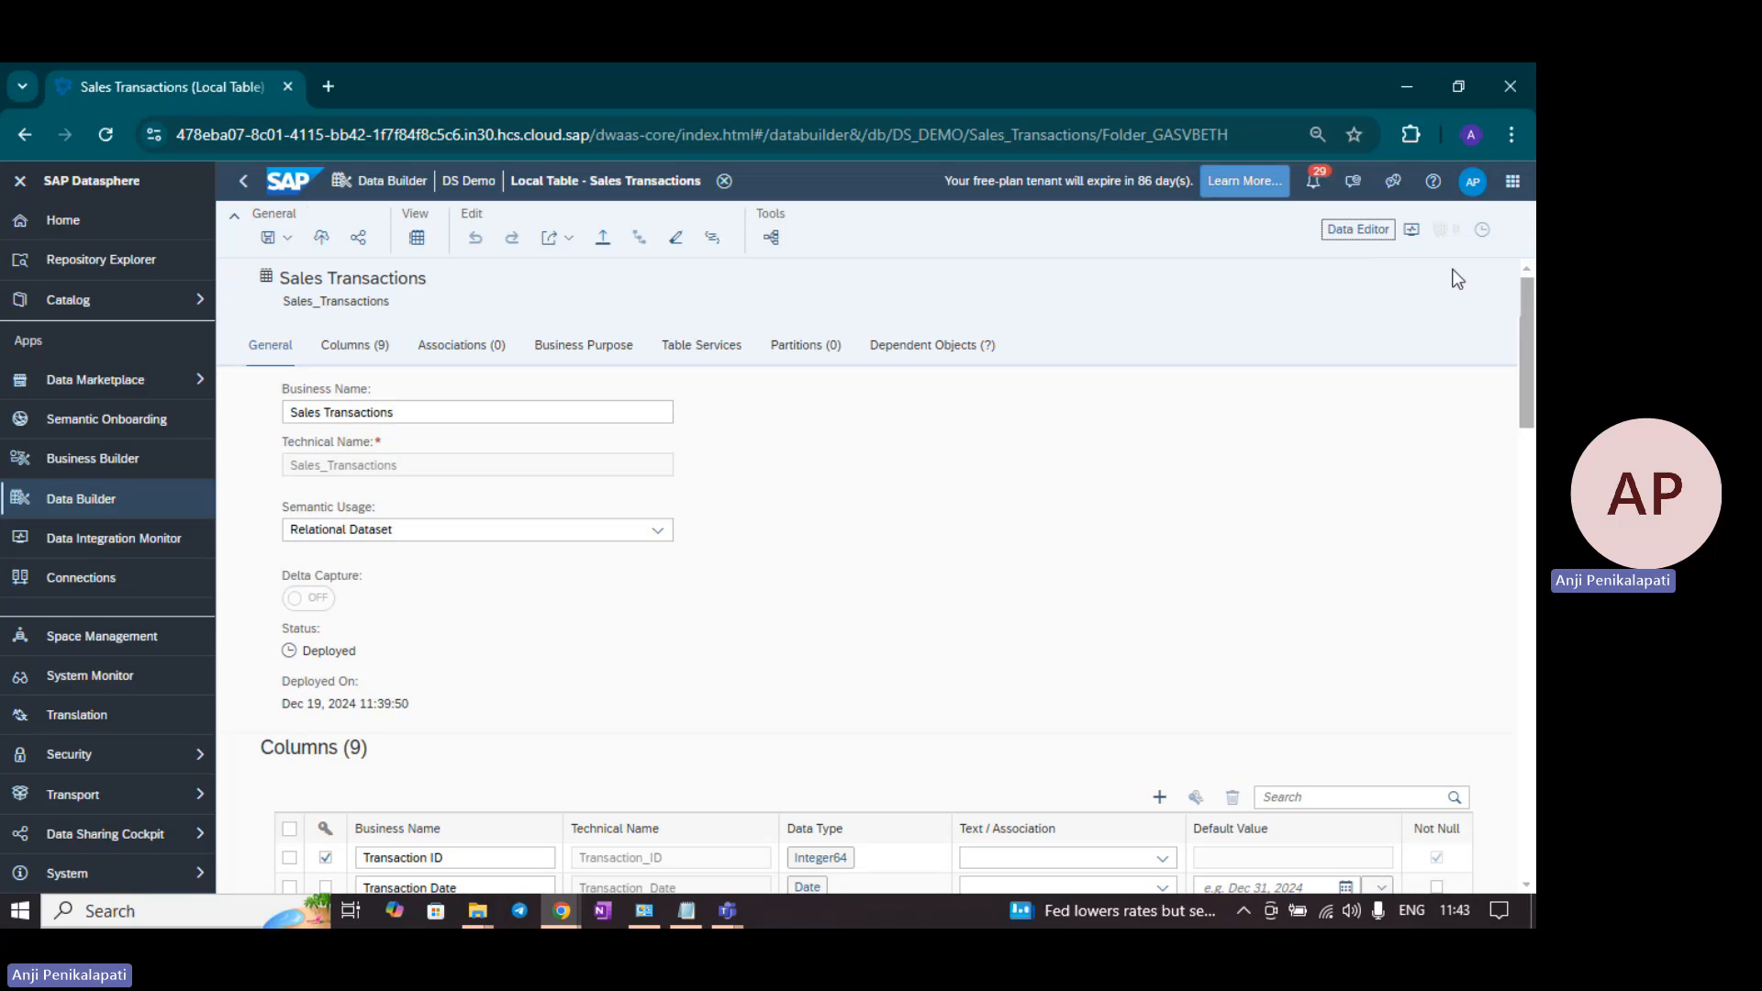
# Step: Open the table in the Data Integration Monitor and filter its data deletion by Transaction ID equal to 100000
pyautogui.click(1412, 230)
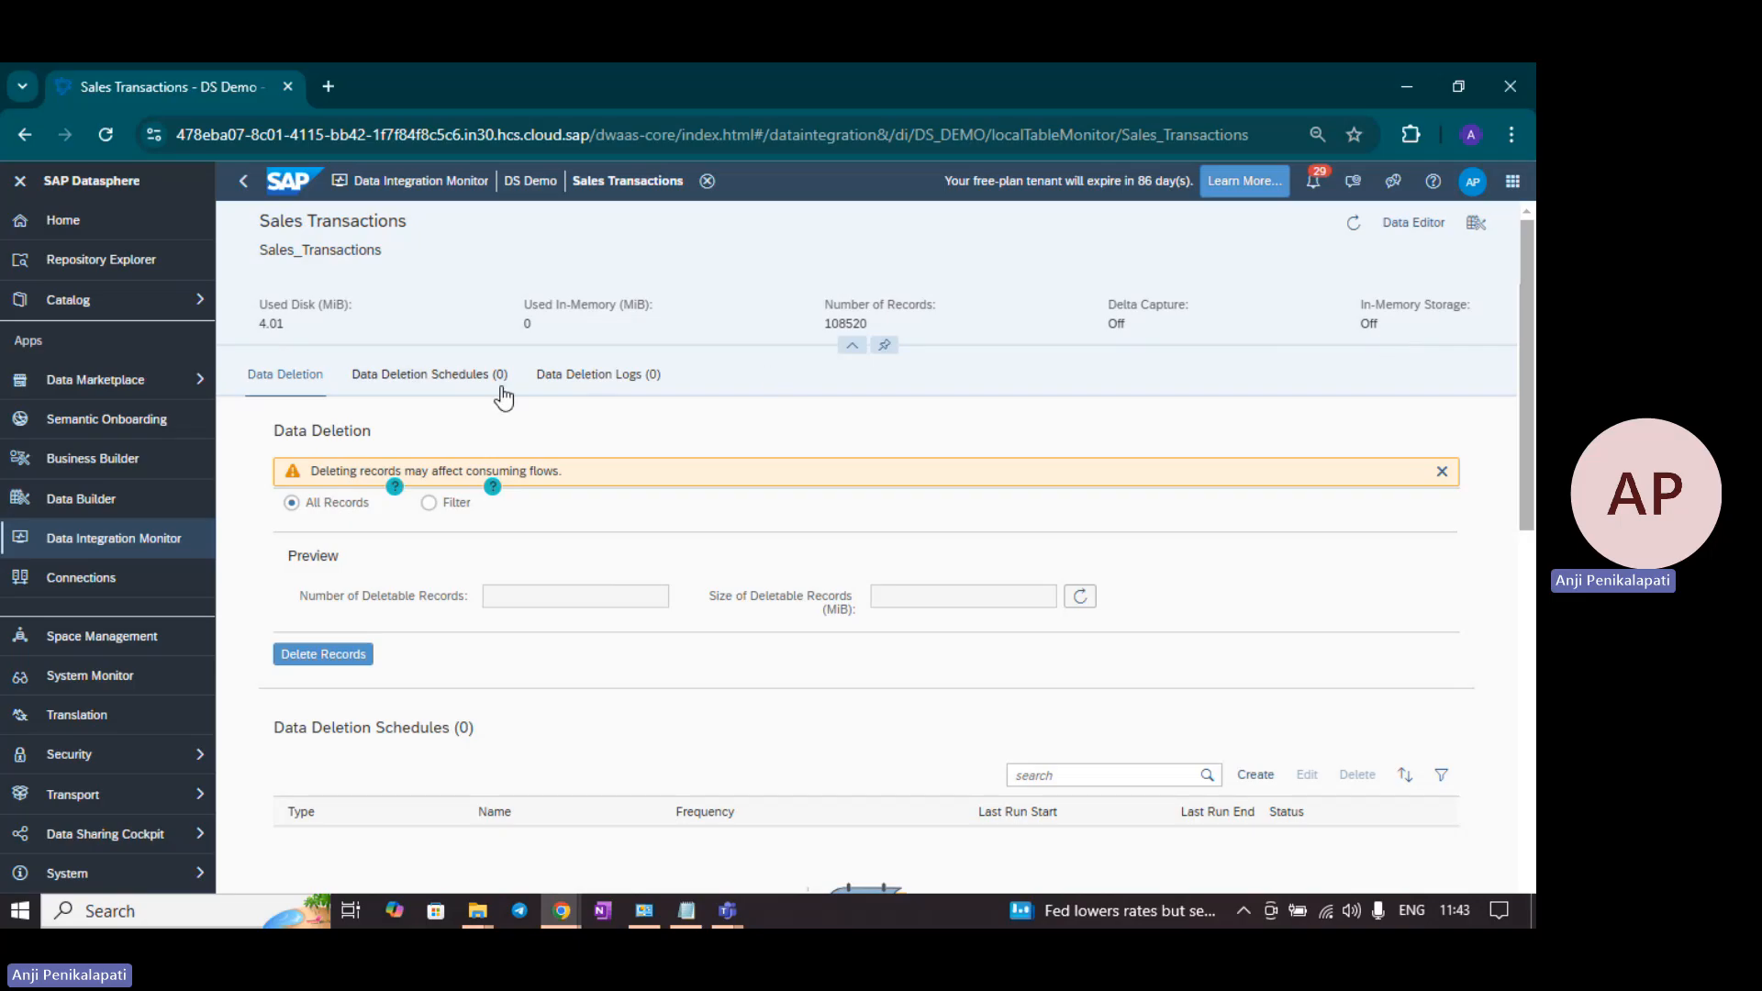
pyautogui.click(295, 378)
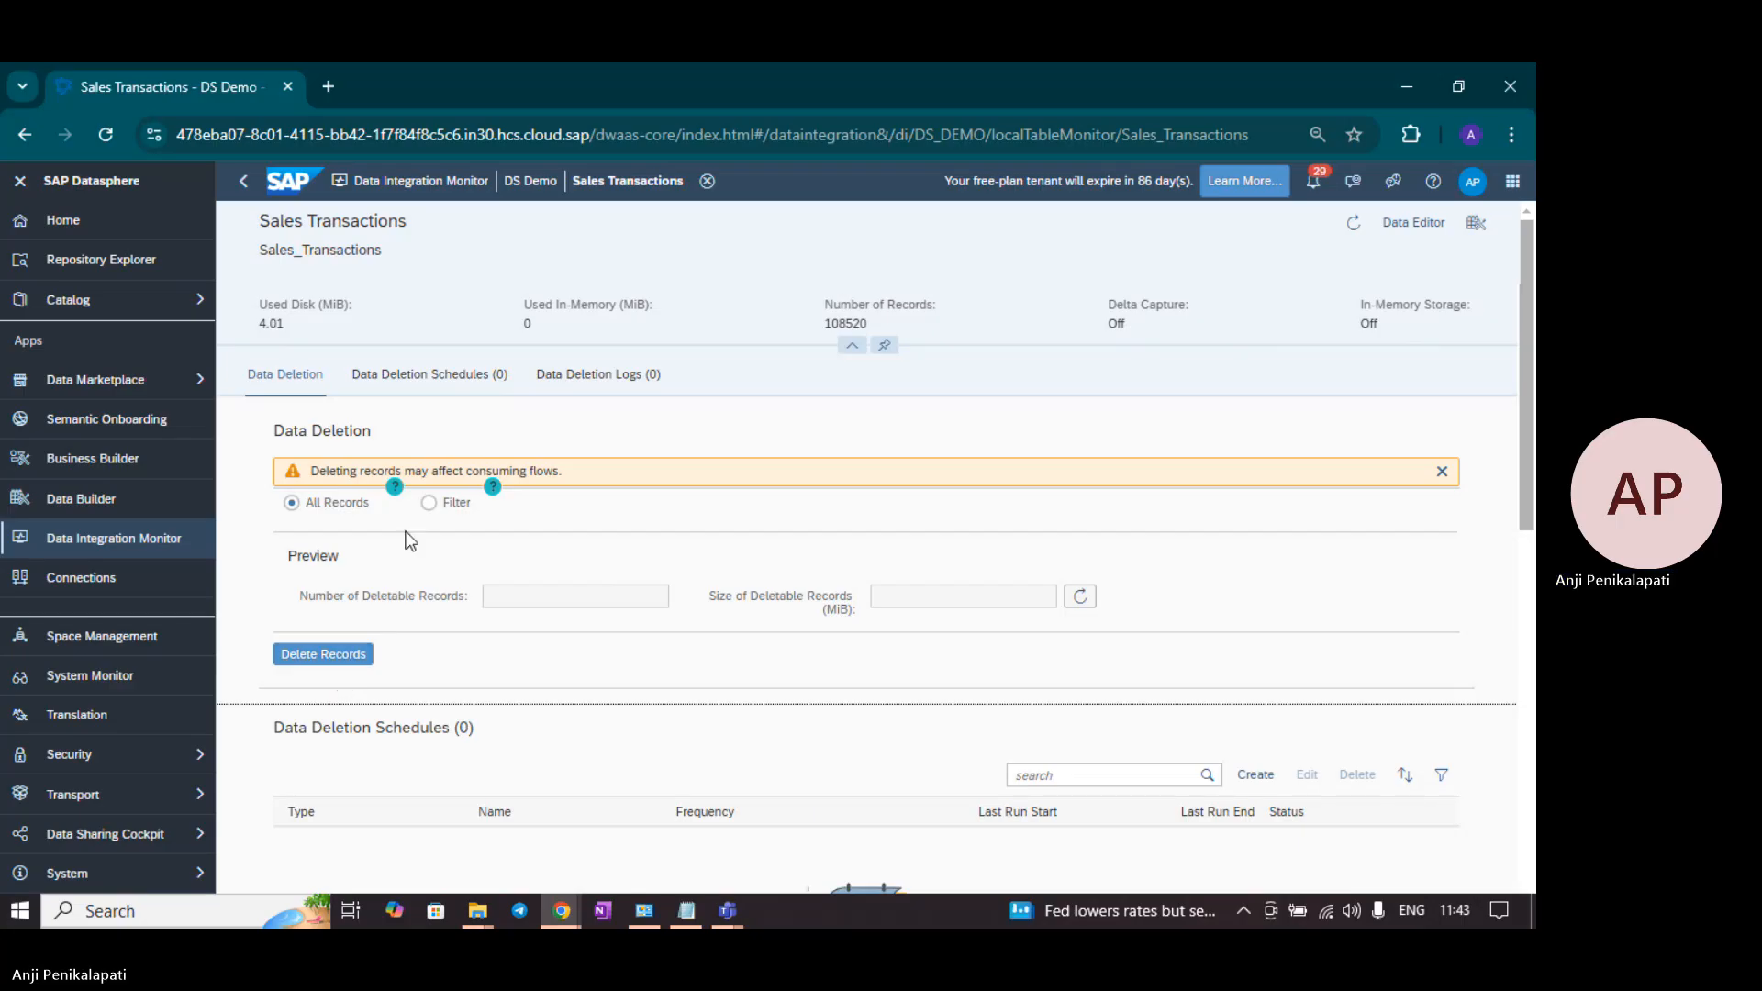
pyautogui.click(429, 502)
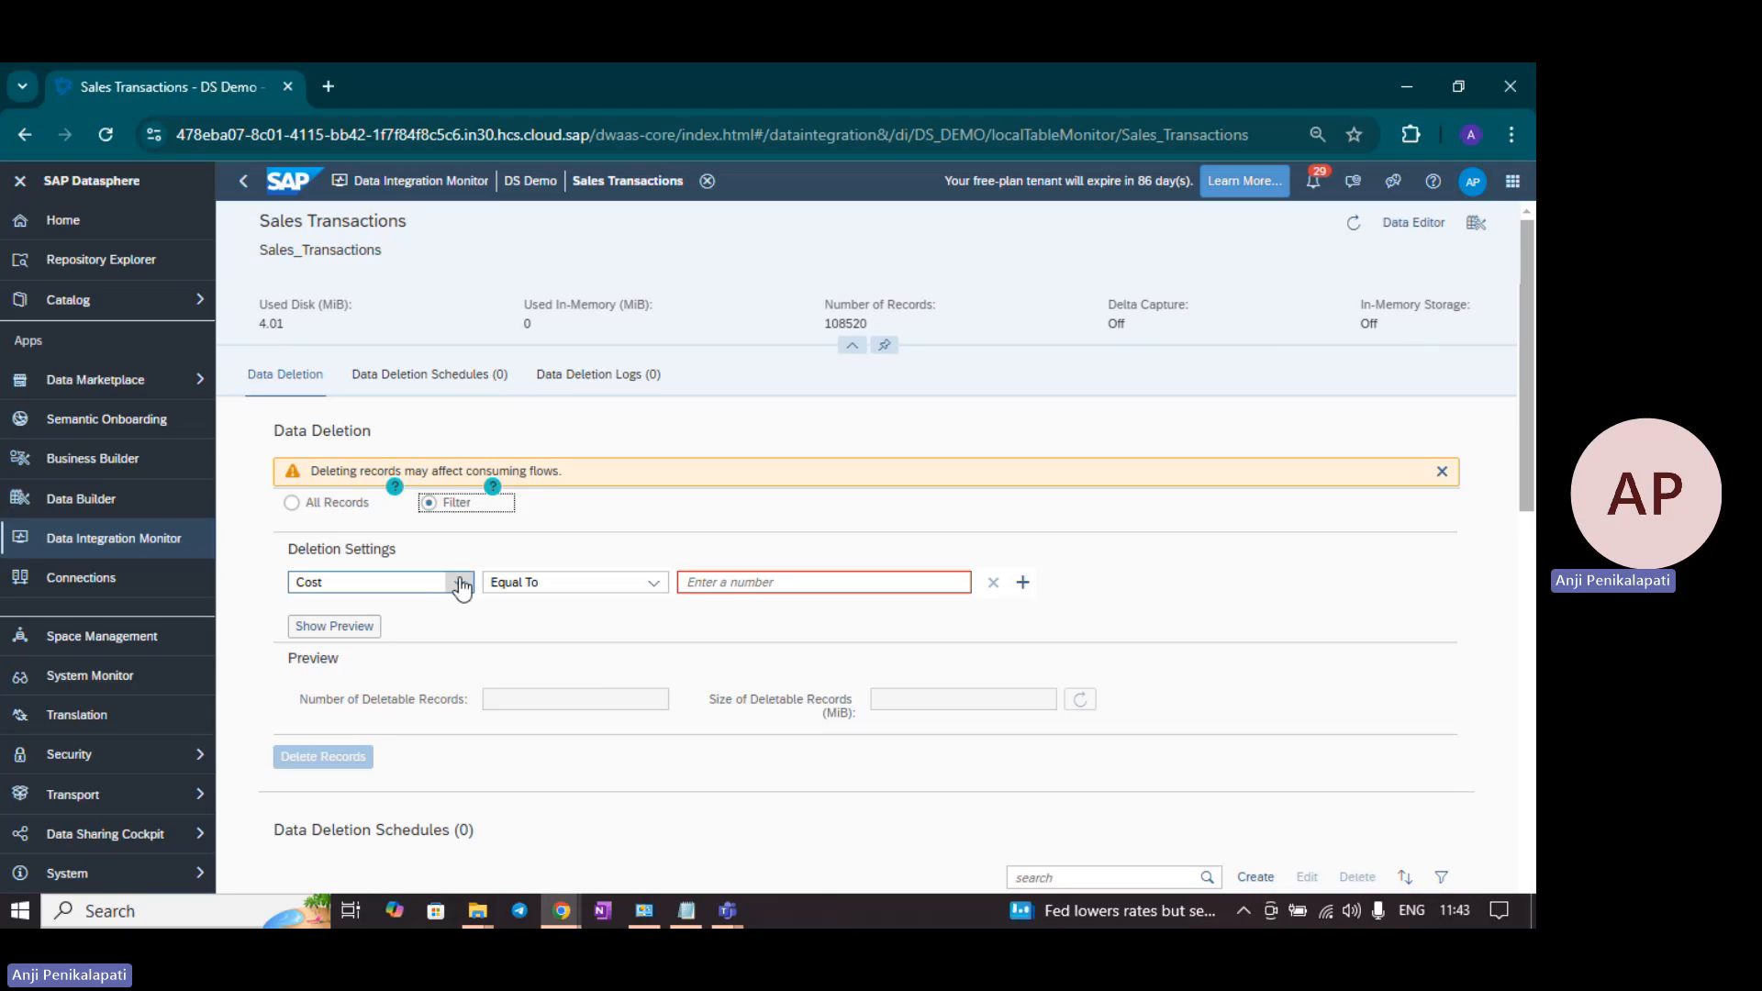
pyautogui.click(460, 584)
pyautogui.click(390, 838)
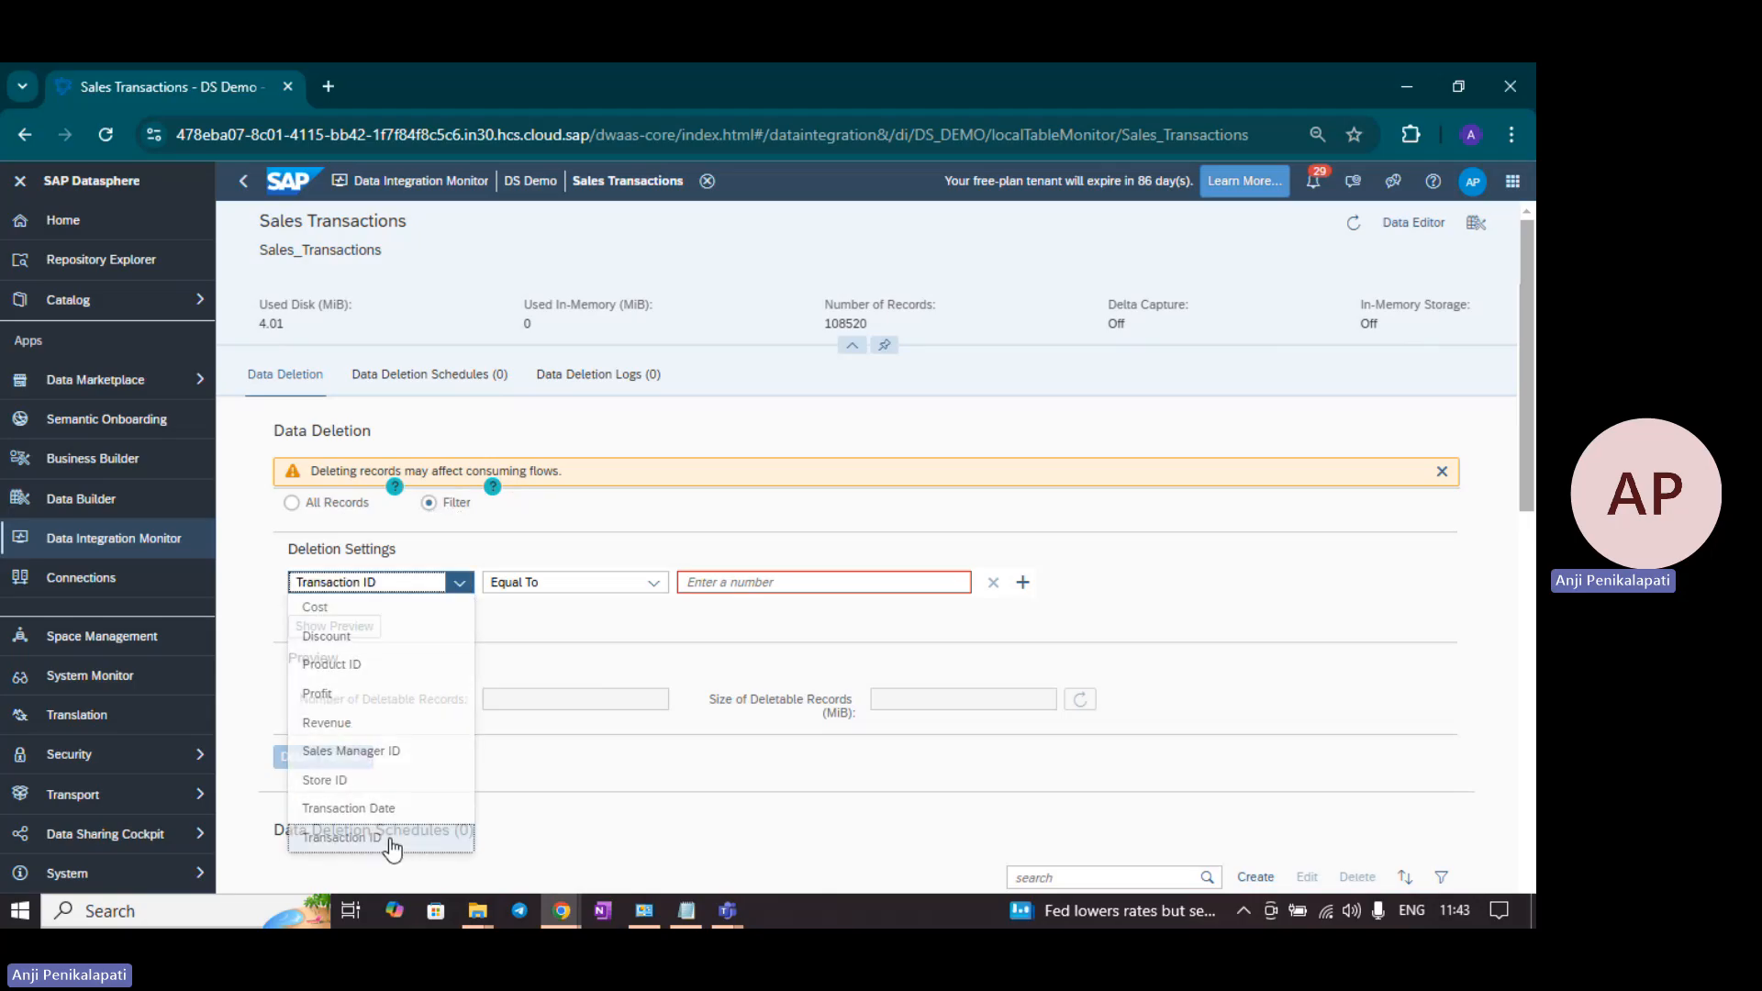
pyautogui.click(743, 582)
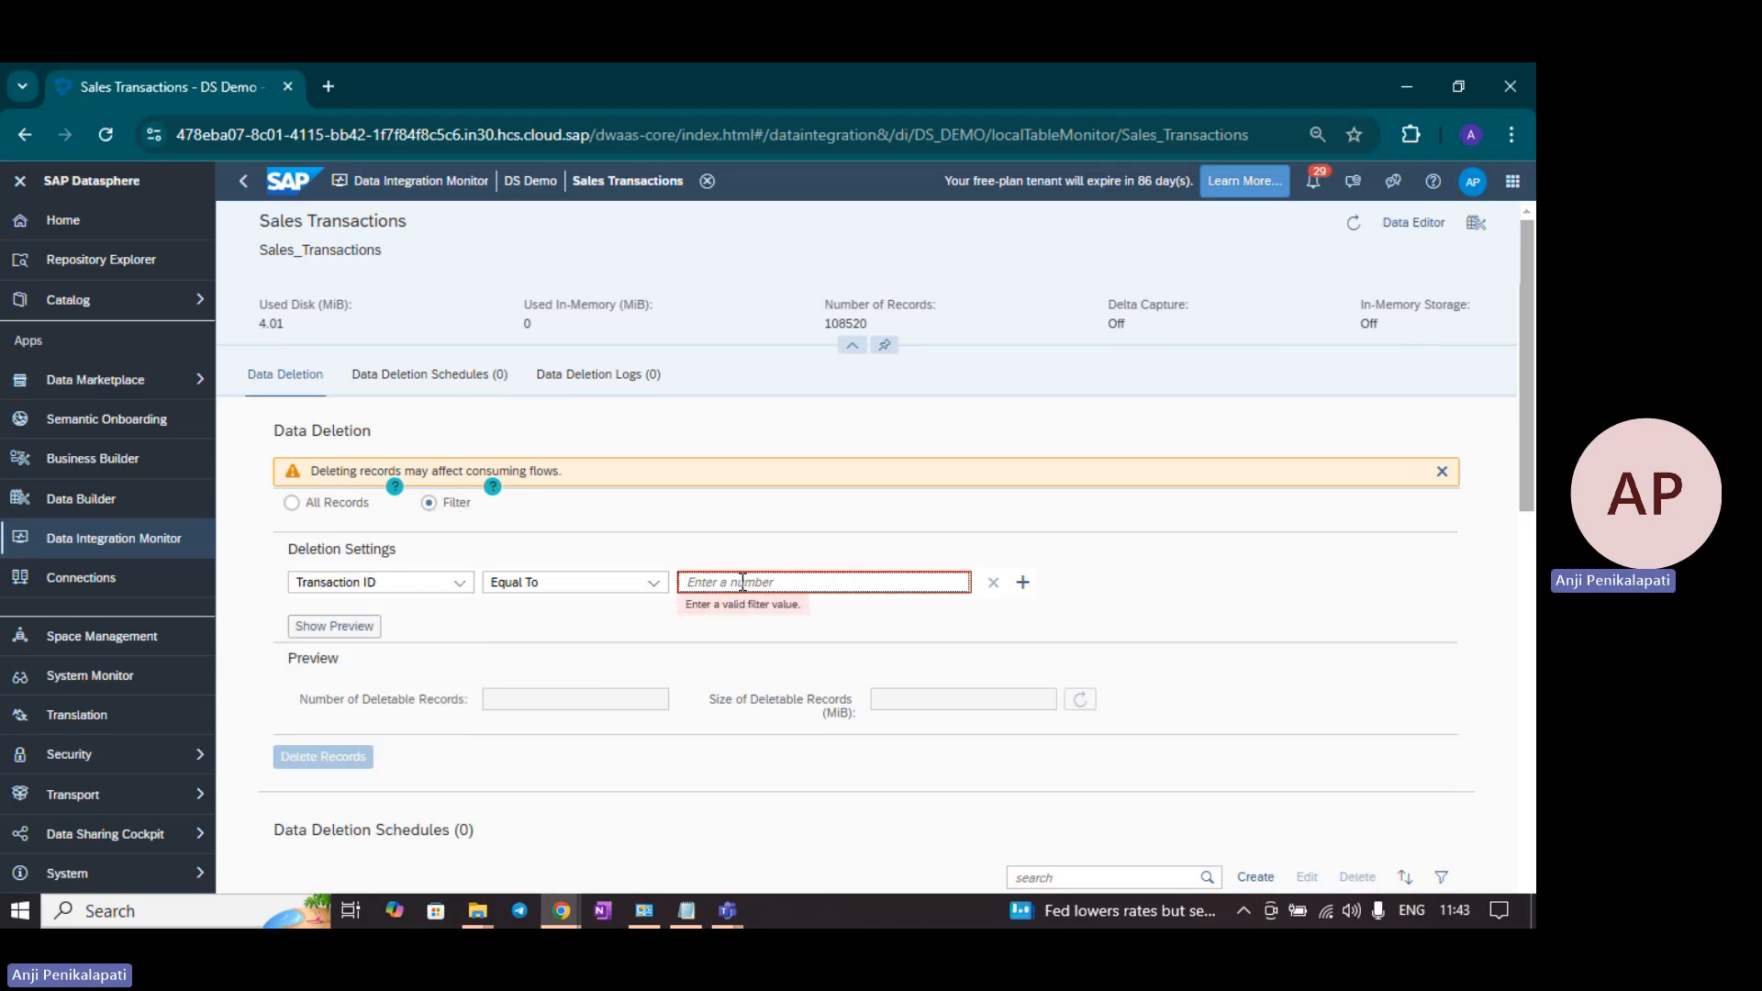
pyautogui.write('1000')
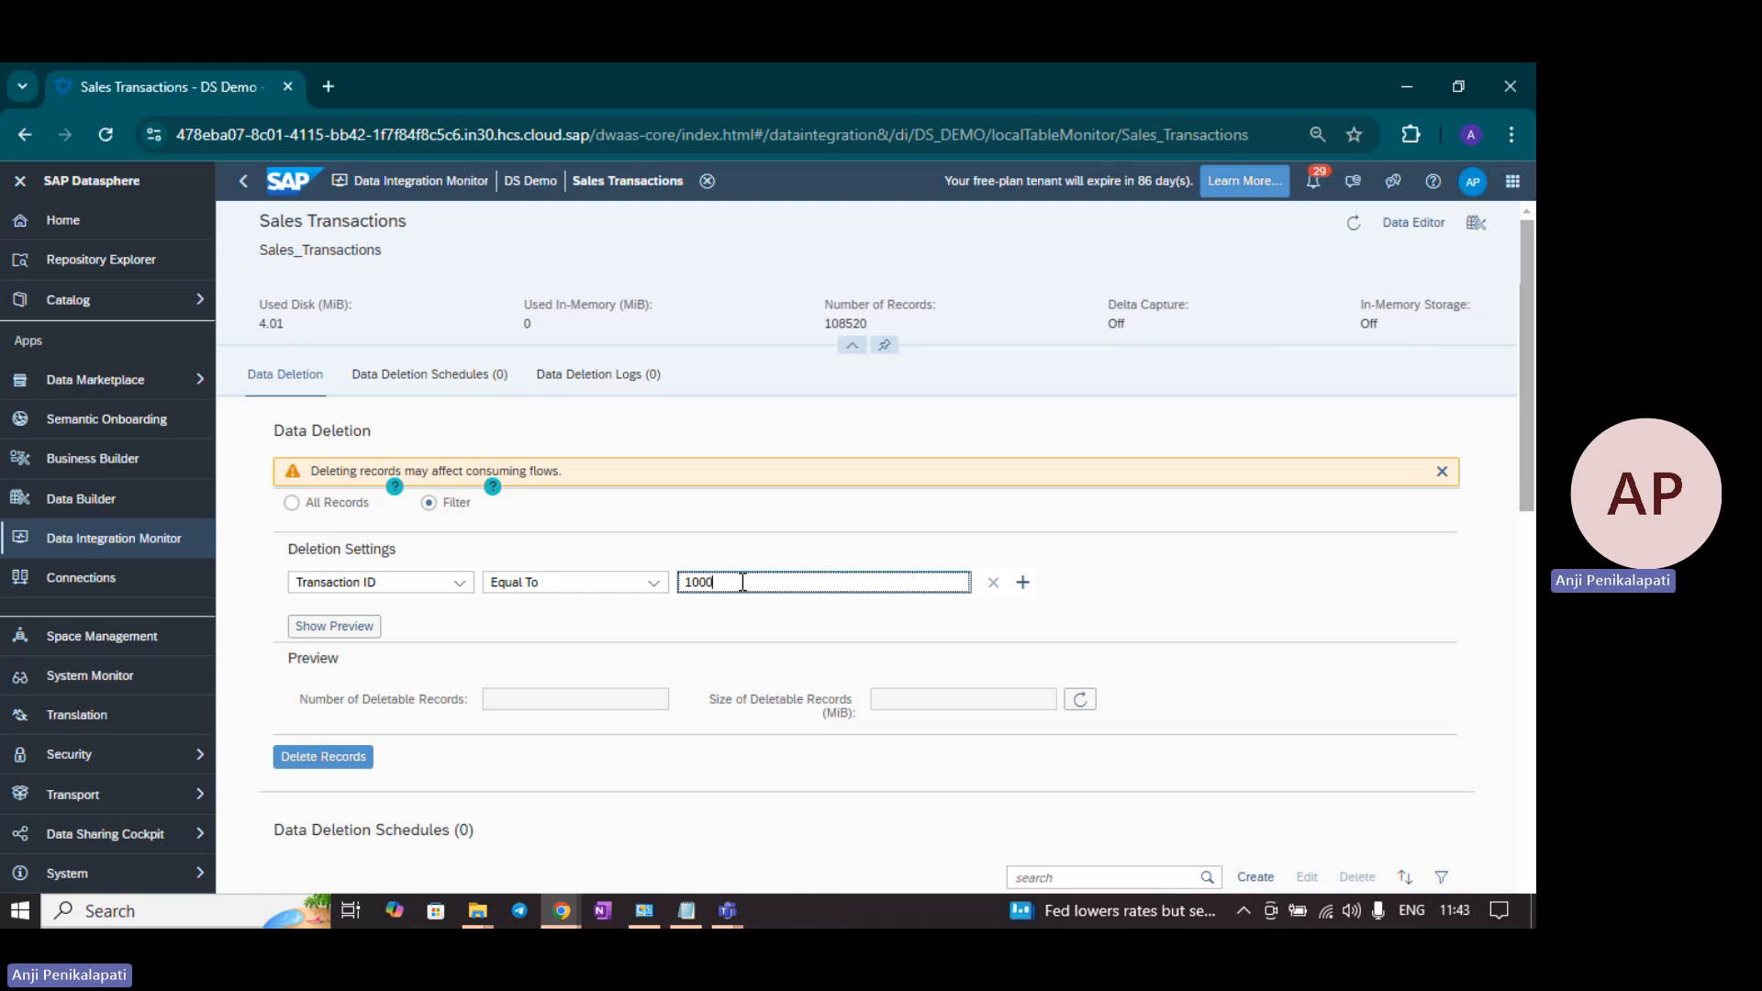
pyautogui.write('00')
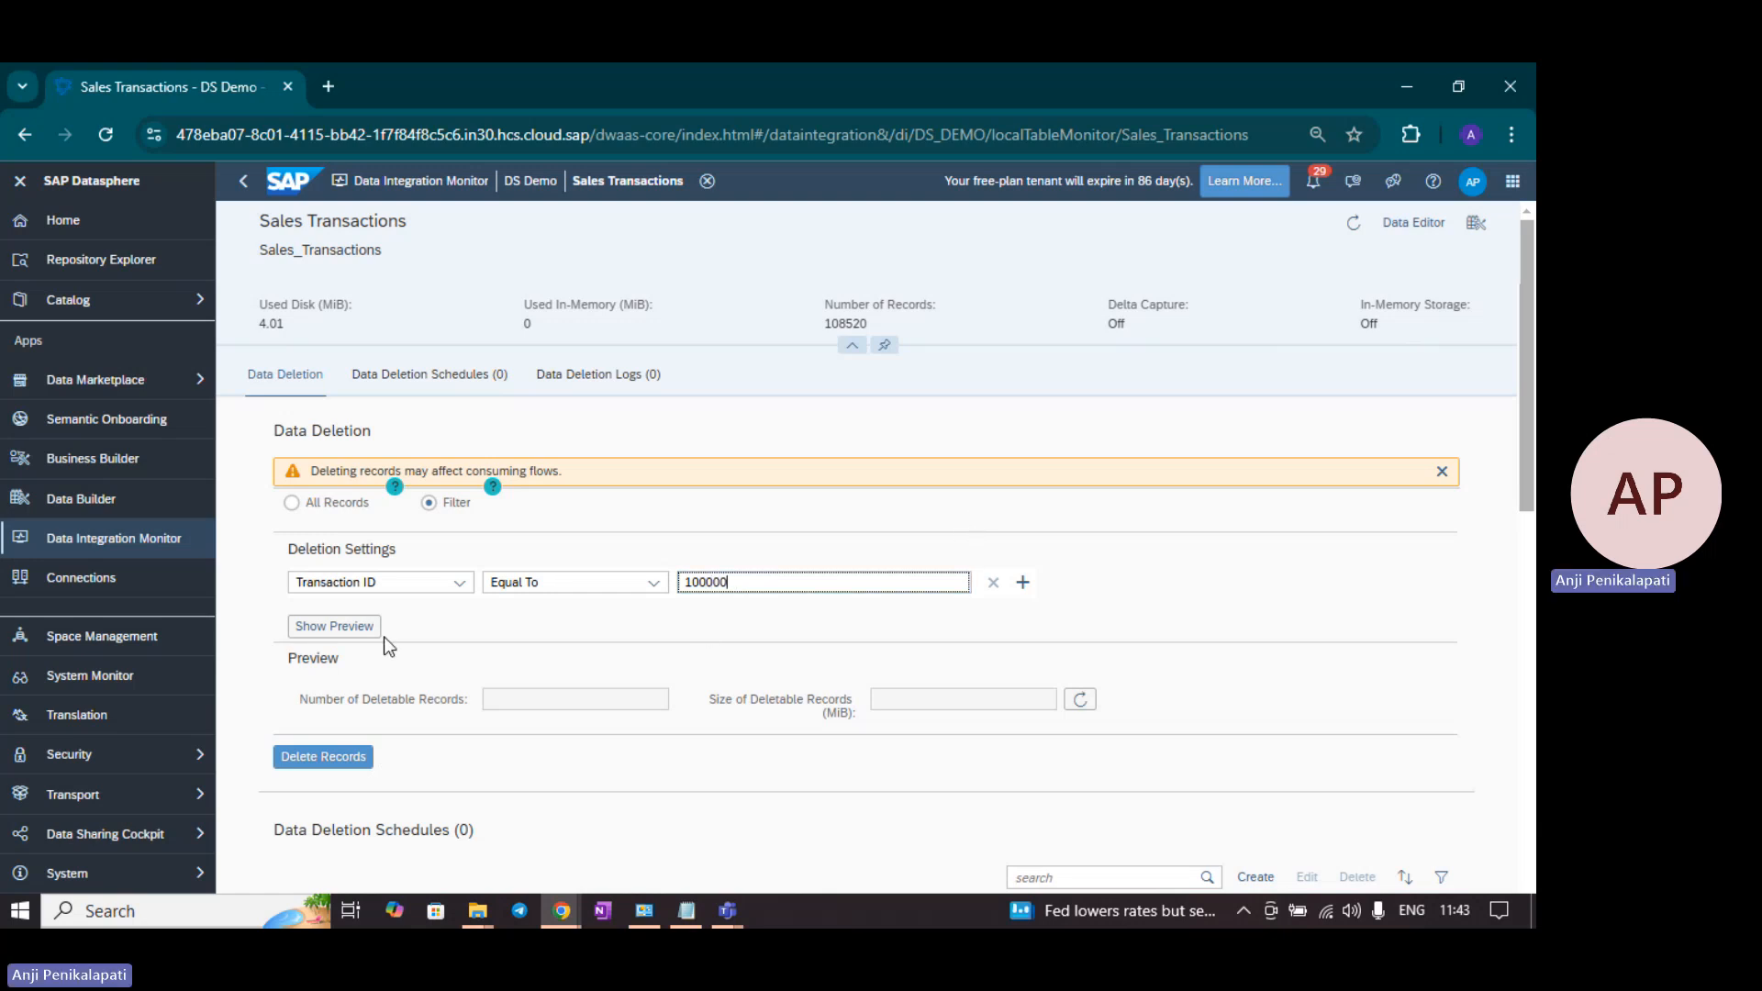
# Step: Preview the record matching the deletion filter and calculate the number and size of deletable records without deleting anything
pyautogui.click(359, 633)
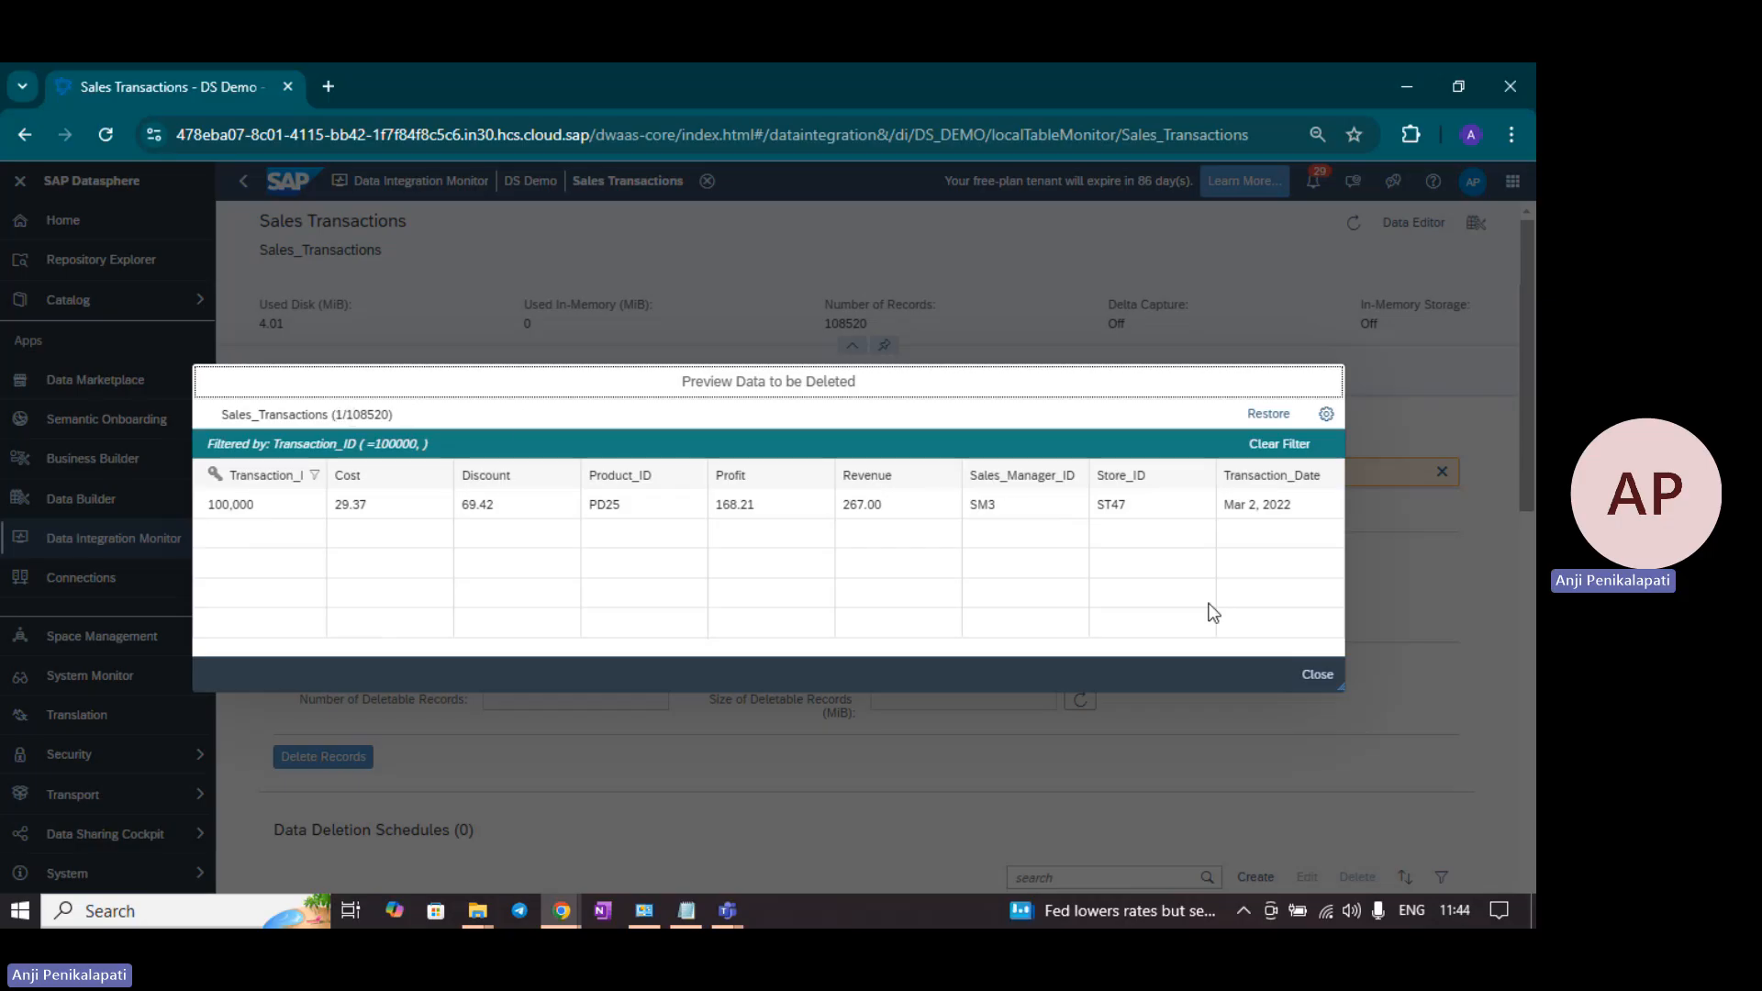
pyautogui.click(1330, 687)
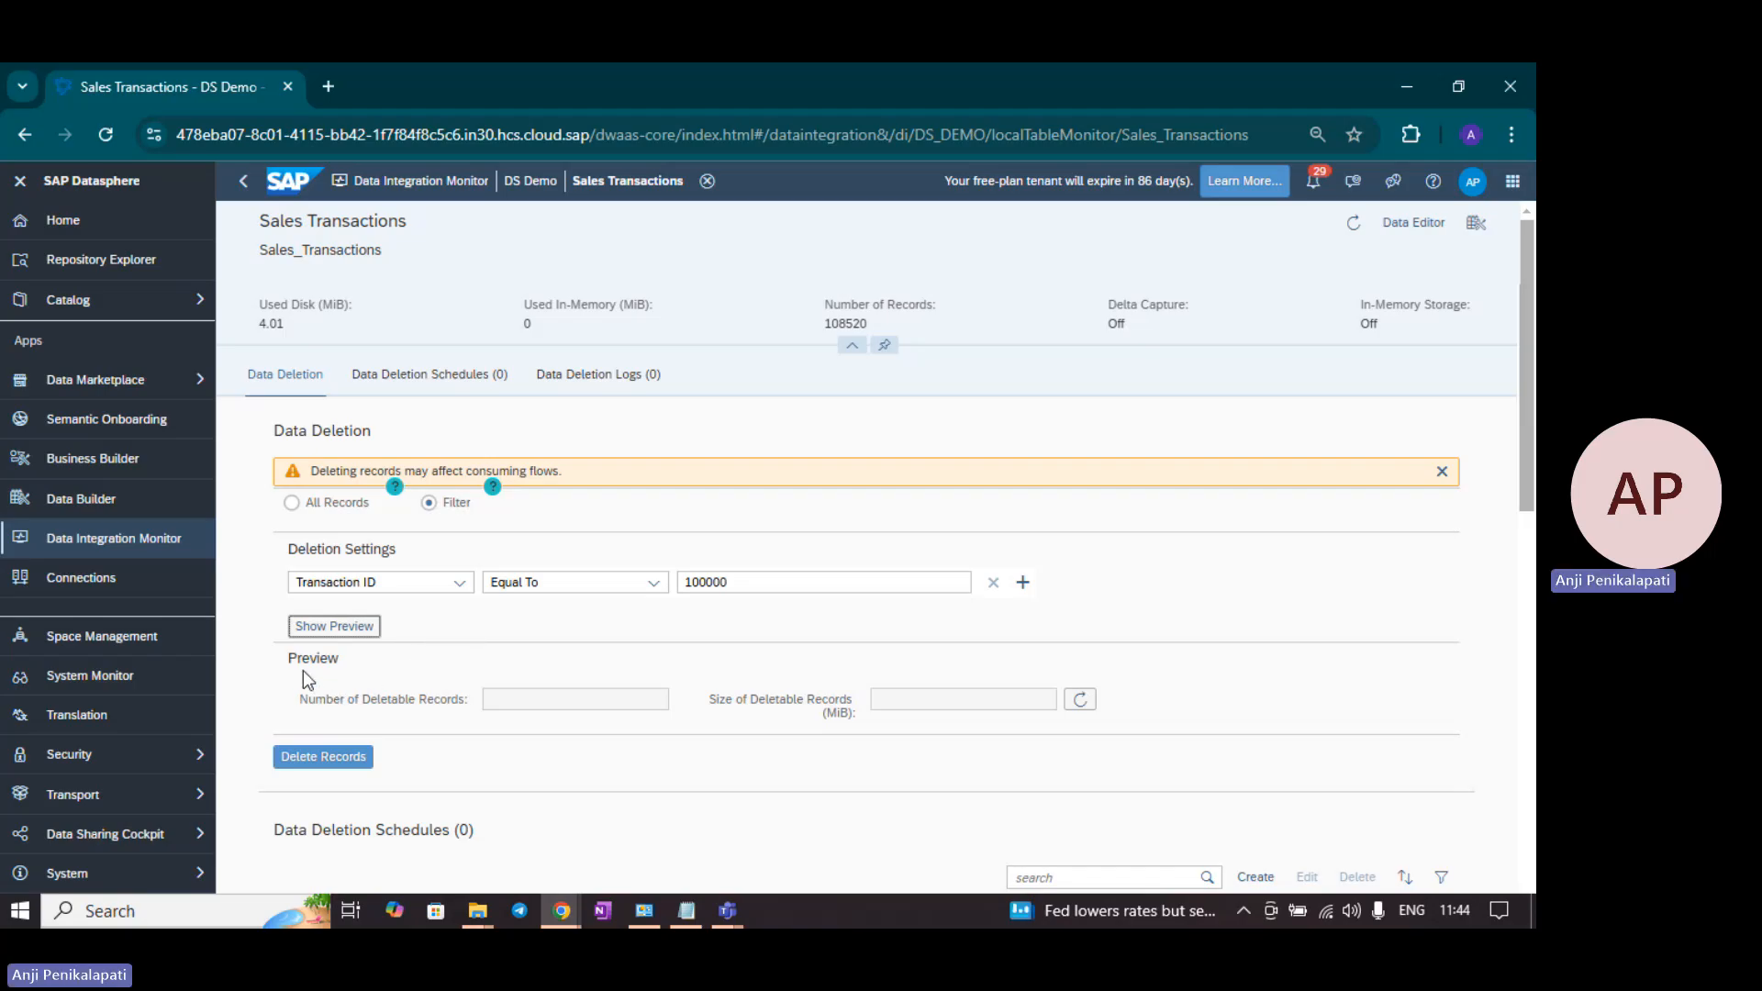
pyautogui.click(1081, 700)
pyautogui.moveTo(518, 701); pyautogui.dragTo(430, 717)
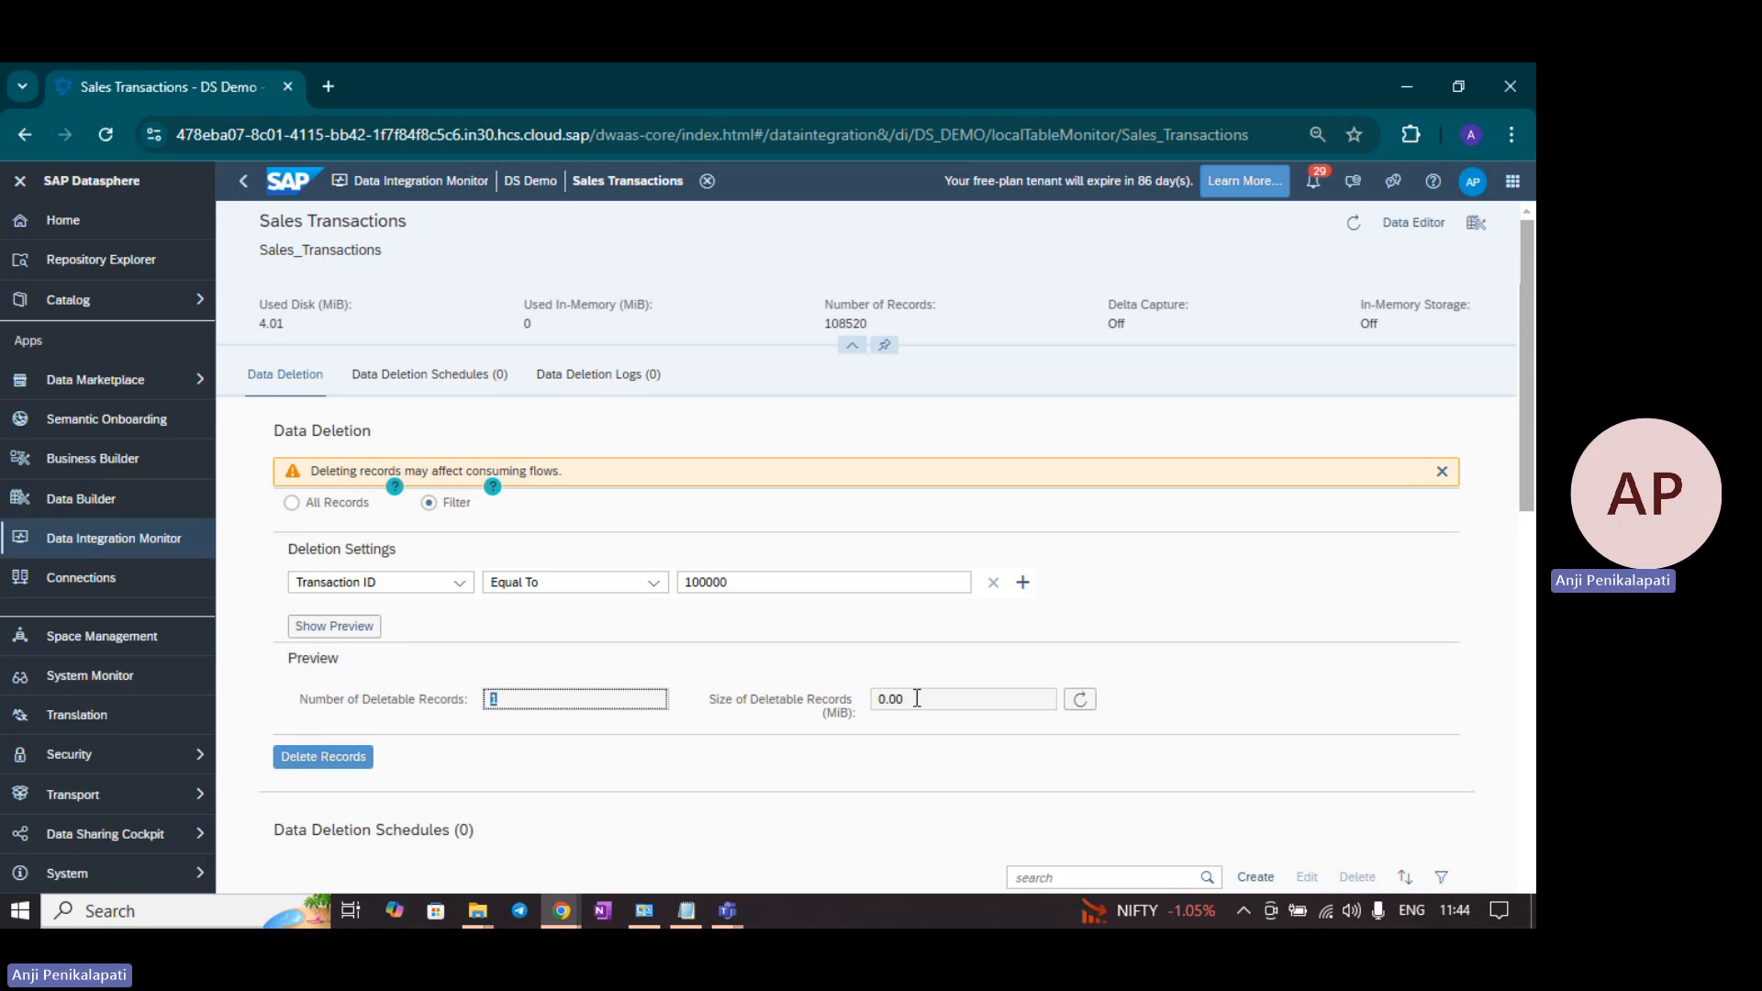
pyautogui.moveTo(918, 697); pyautogui.dragTo(655, 683)
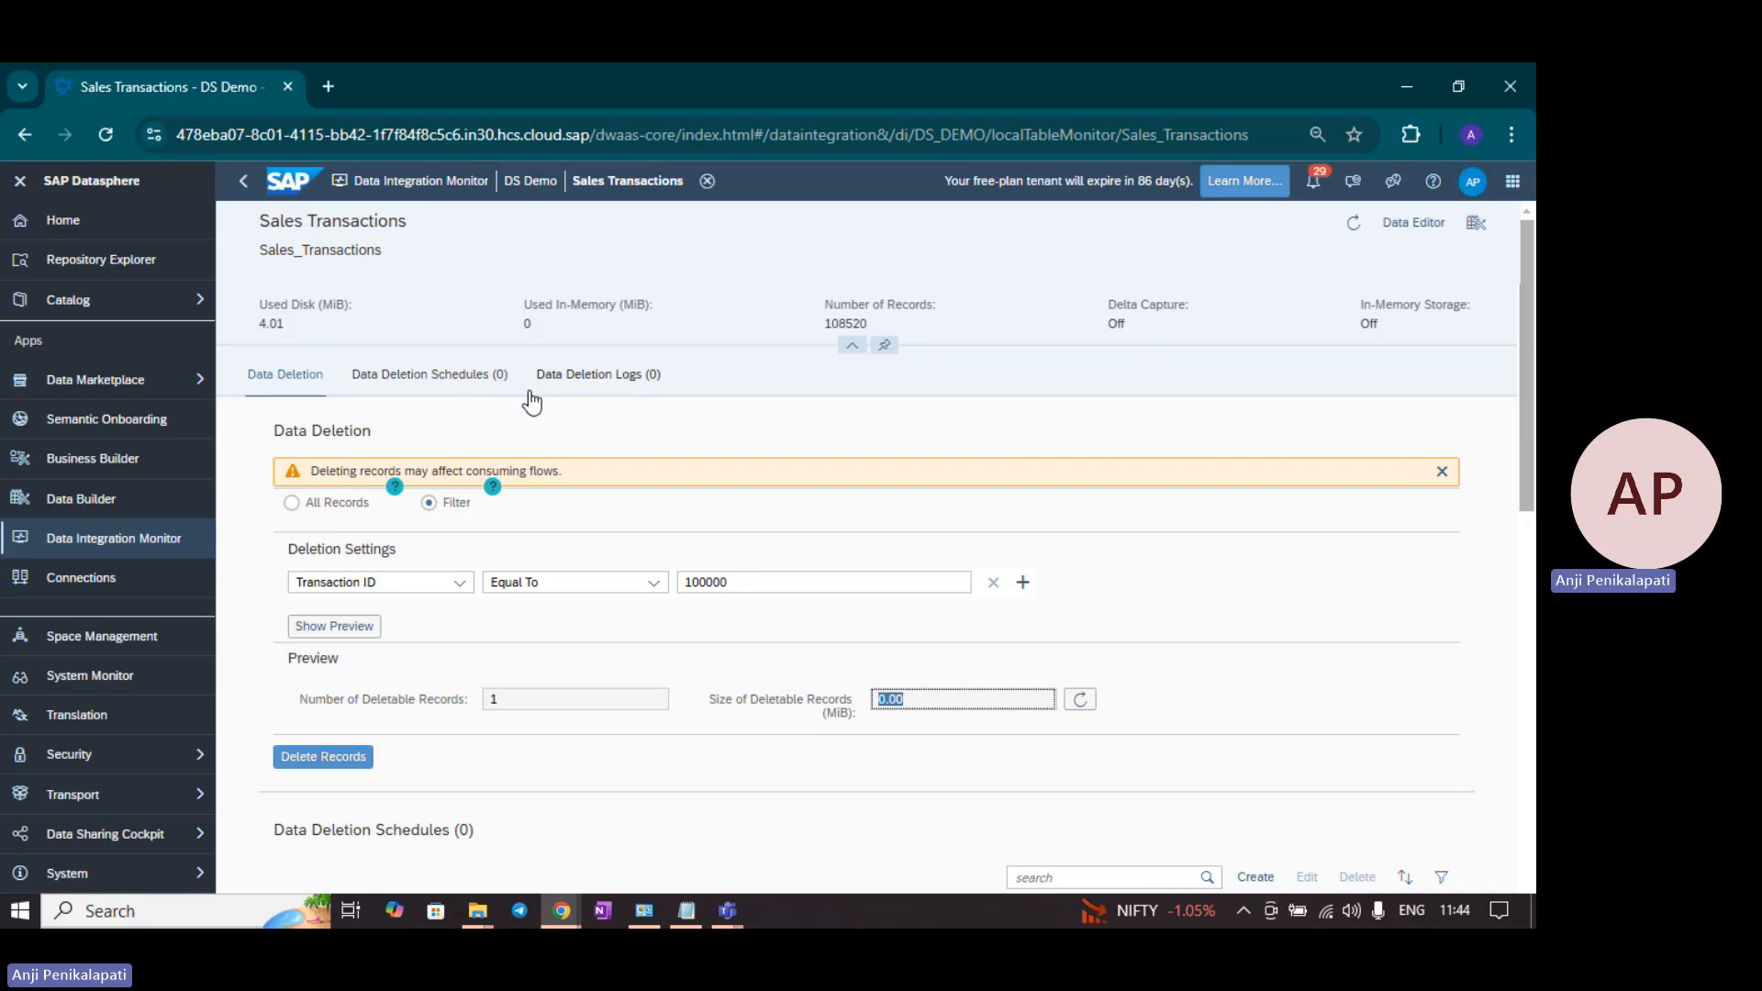
# Step: Review the filter option for a new data deletion schedule, cancel the schedule, and check the data deletion logs
pyautogui.click(472, 375)
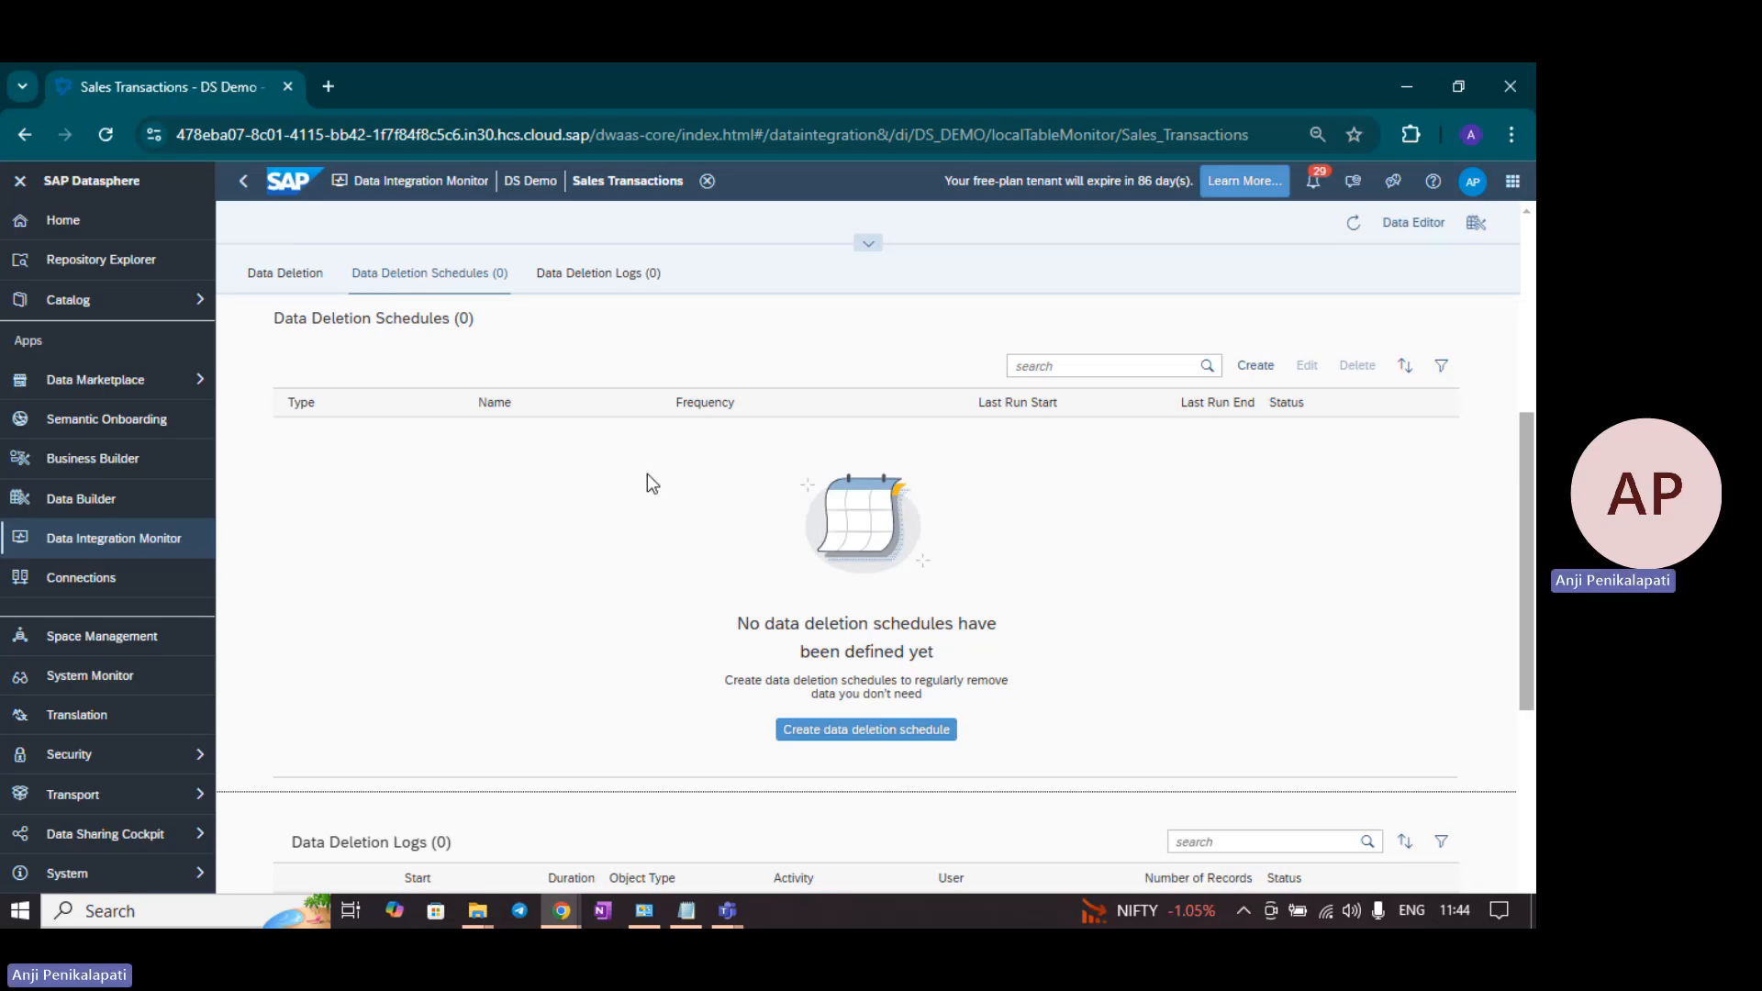
pyautogui.click(1259, 367)
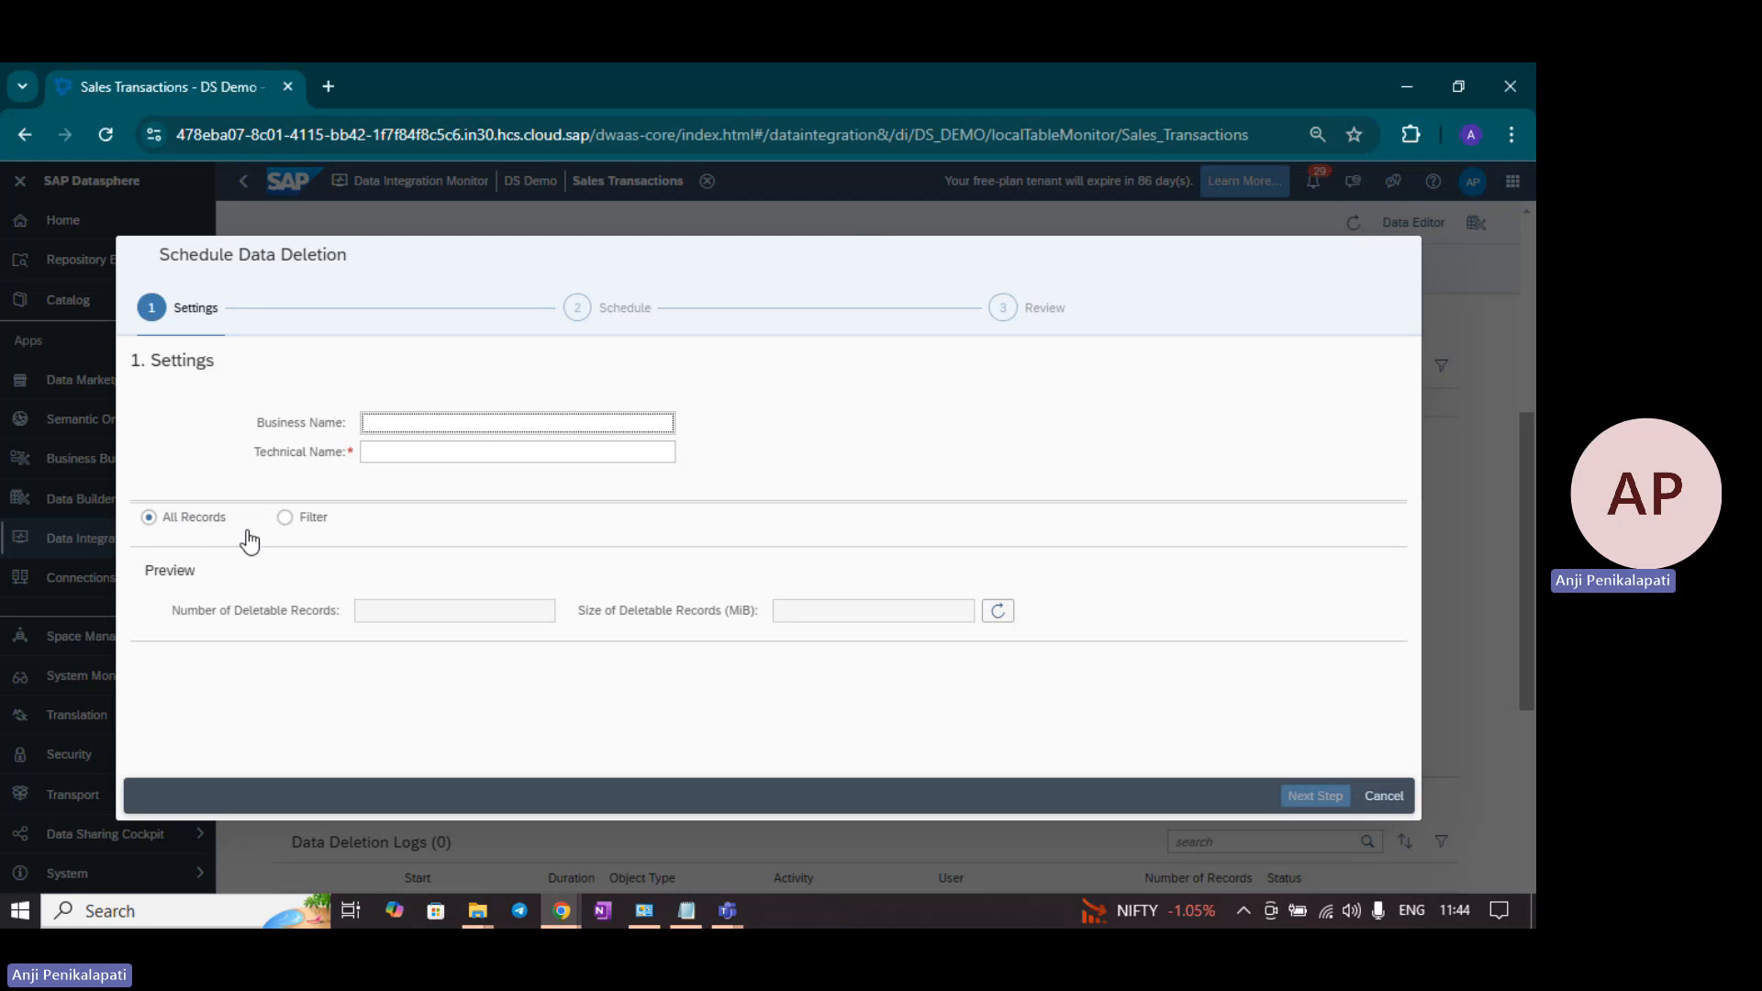
pyautogui.click(285, 517)
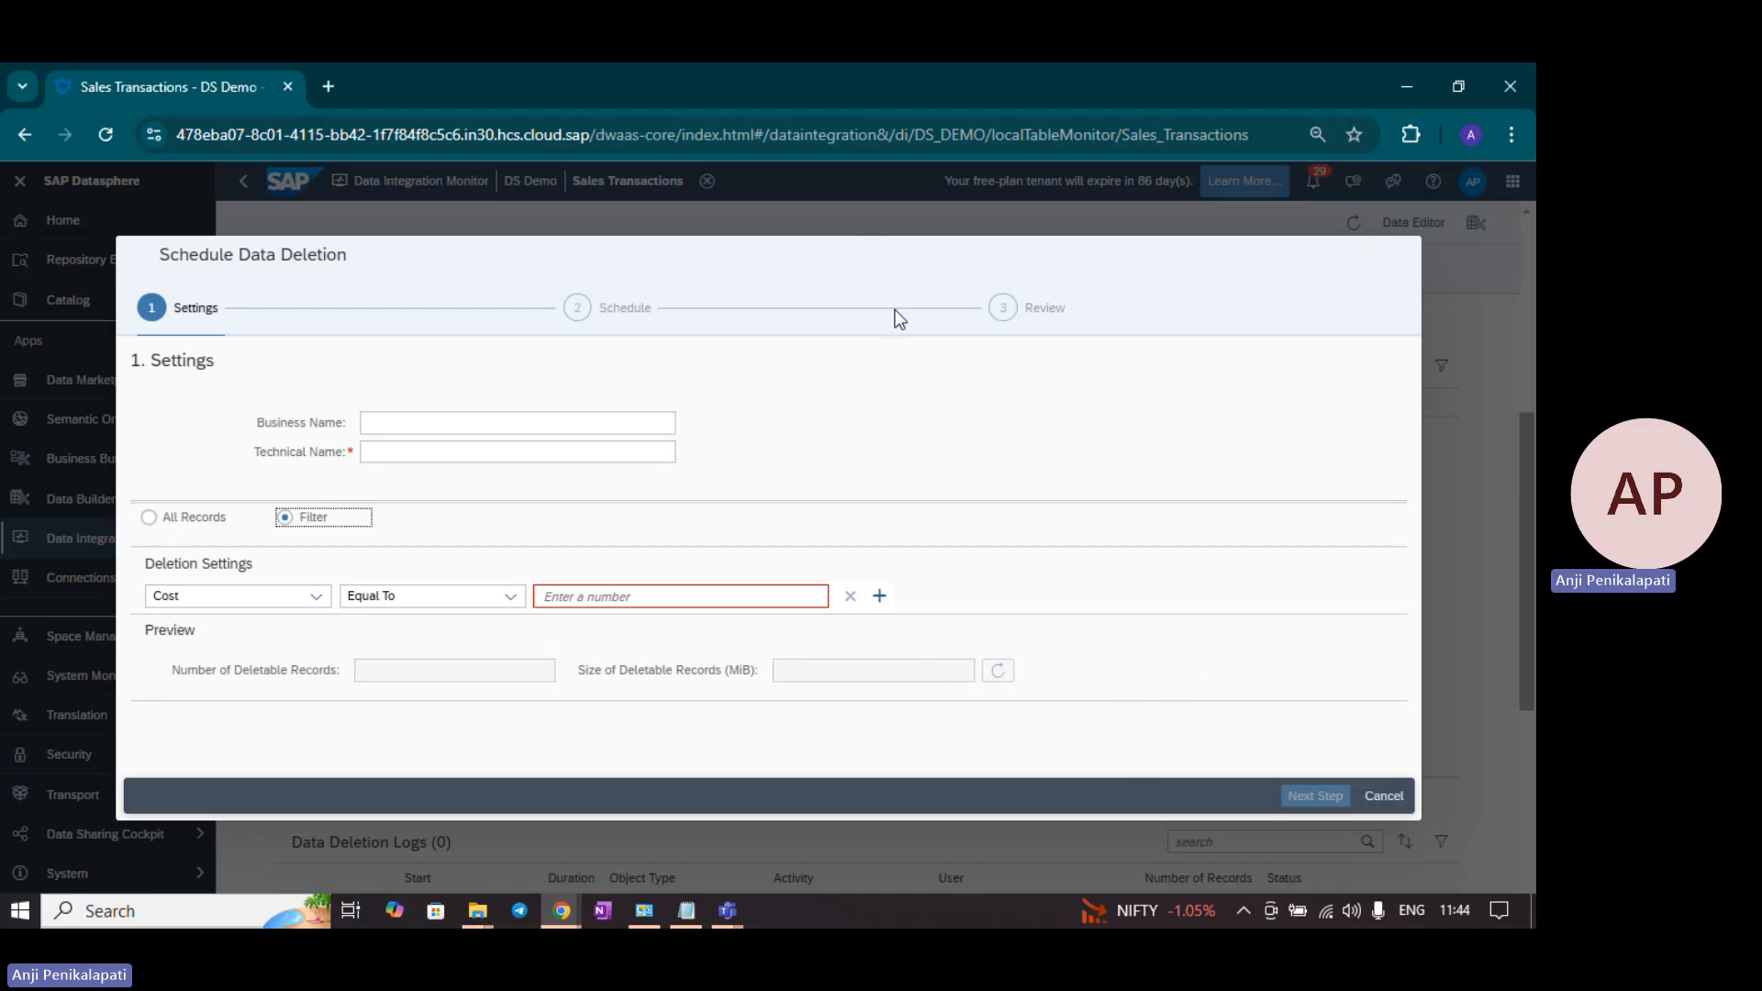
pyautogui.click(1385, 797)
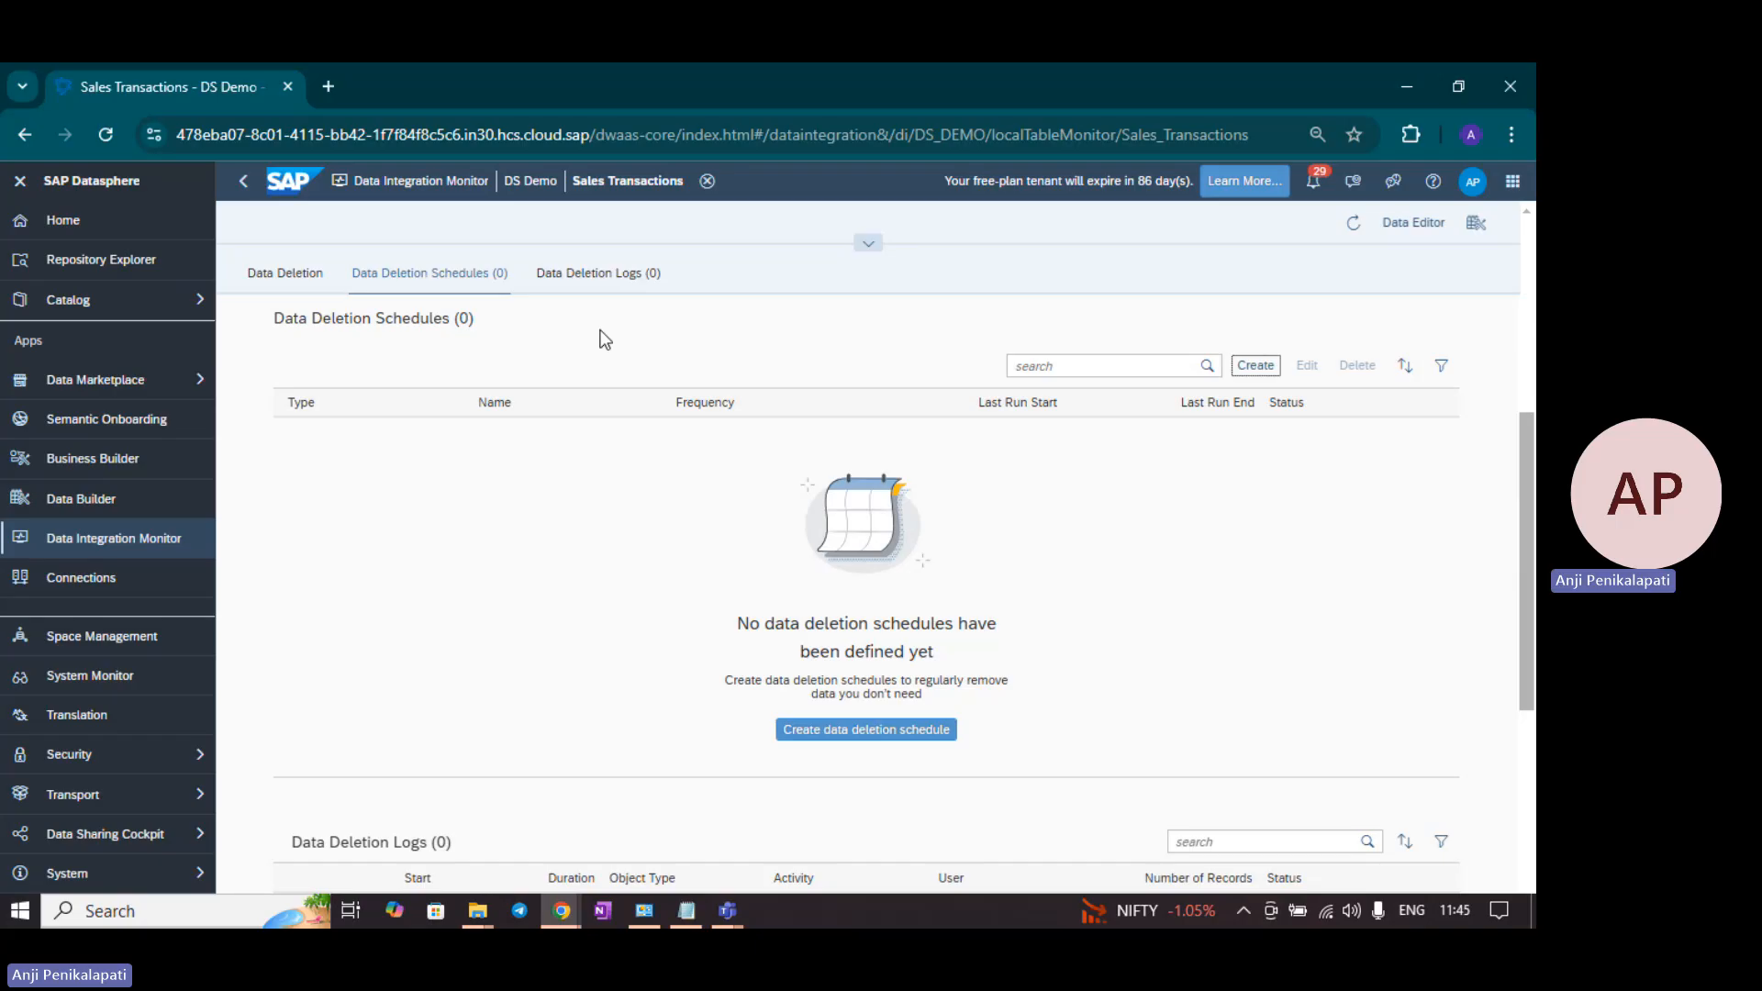
pyautogui.click(590, 283)
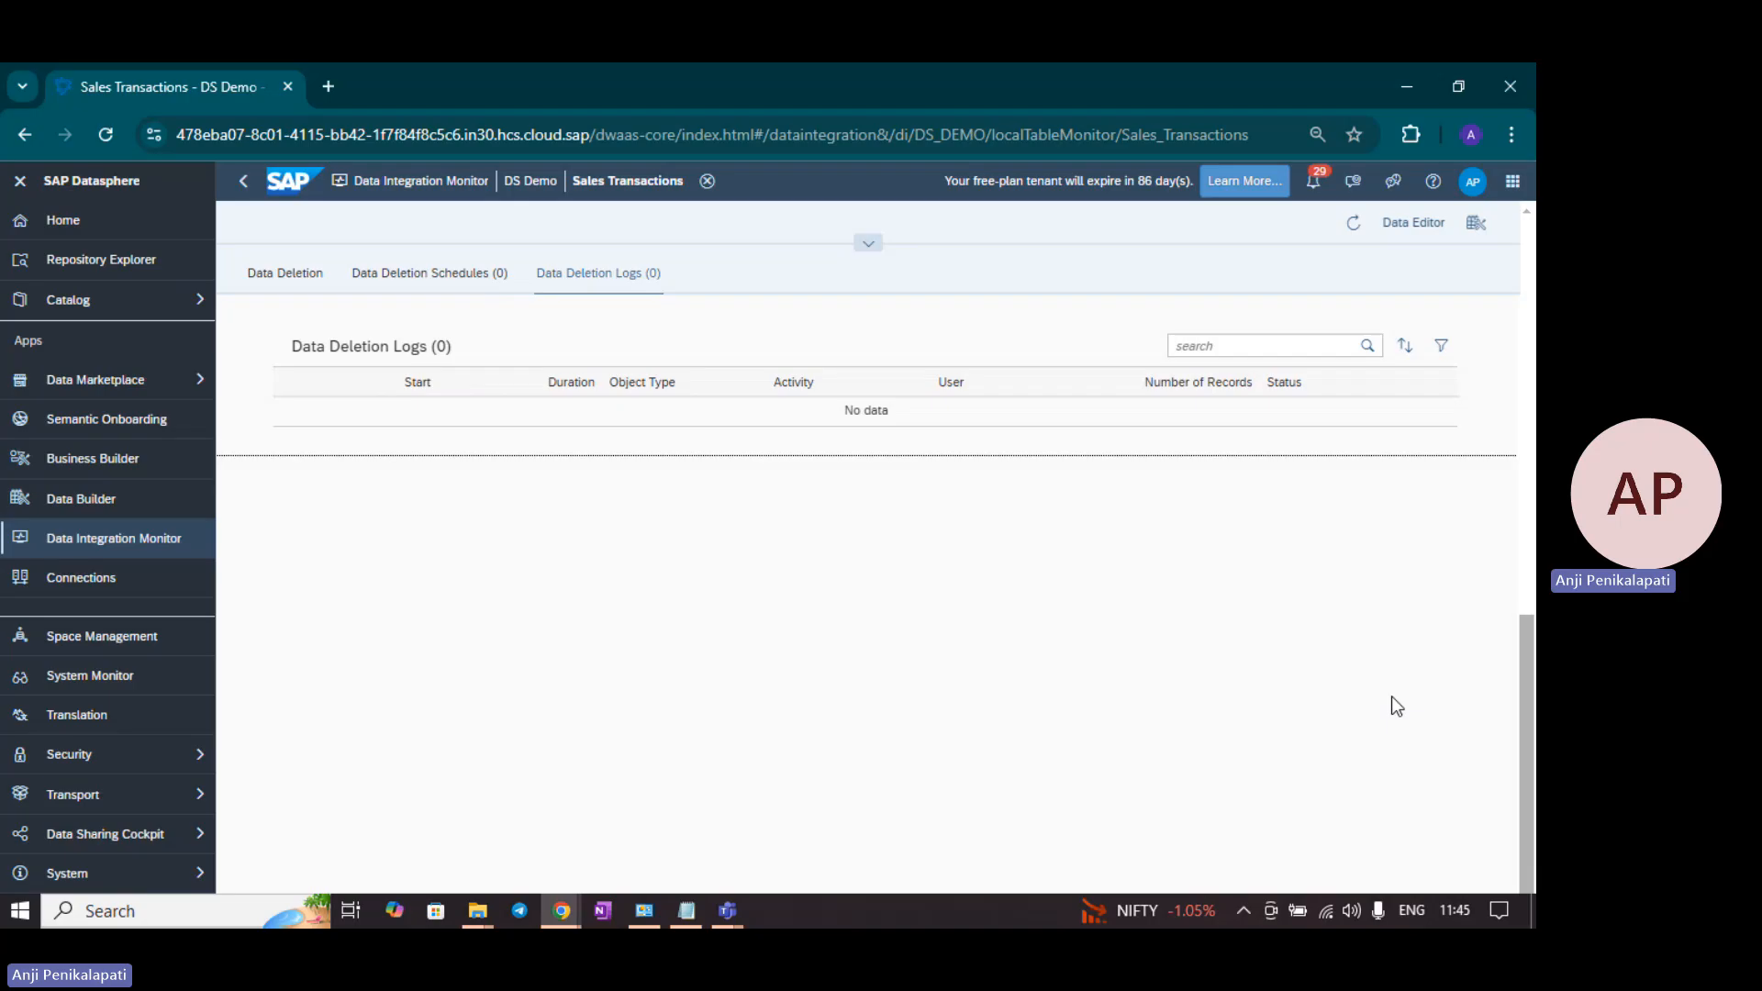
# Step: Return to the Sales Transactions Table Editor through the Data Editor, and open the Datasphere > Tables folder of the DS Demo space
pyautogui.click(1414, 223)
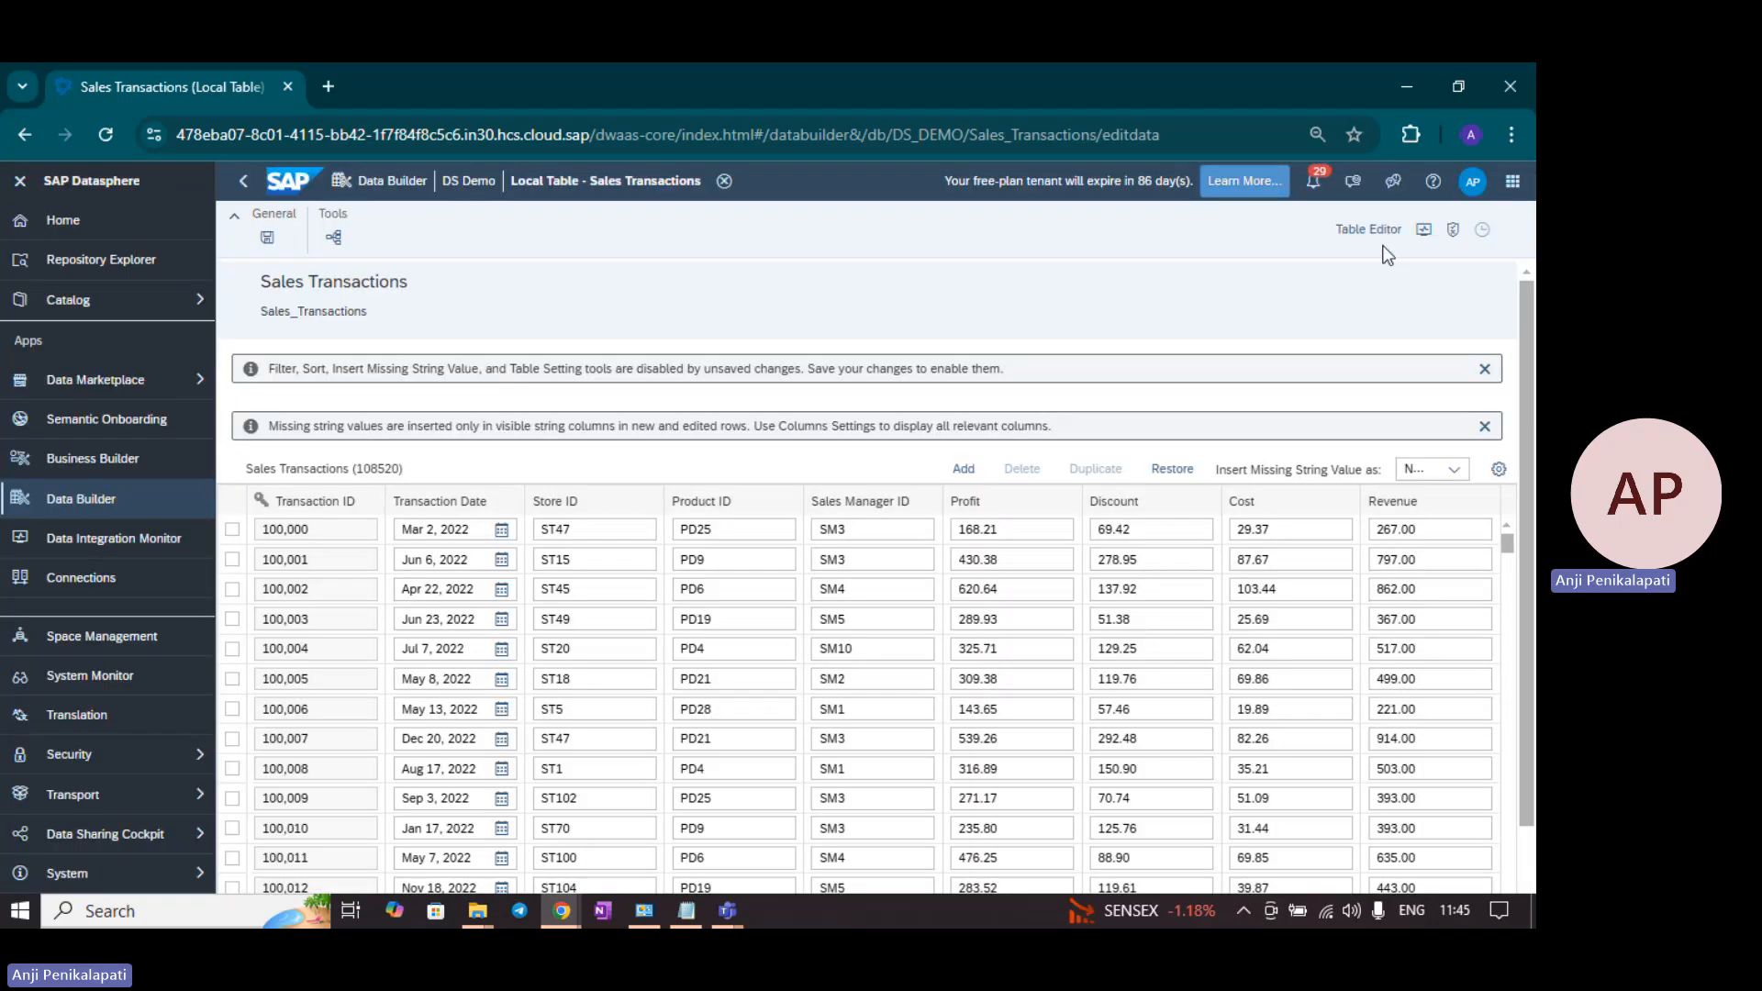
pyautogui.click(1368, 231)
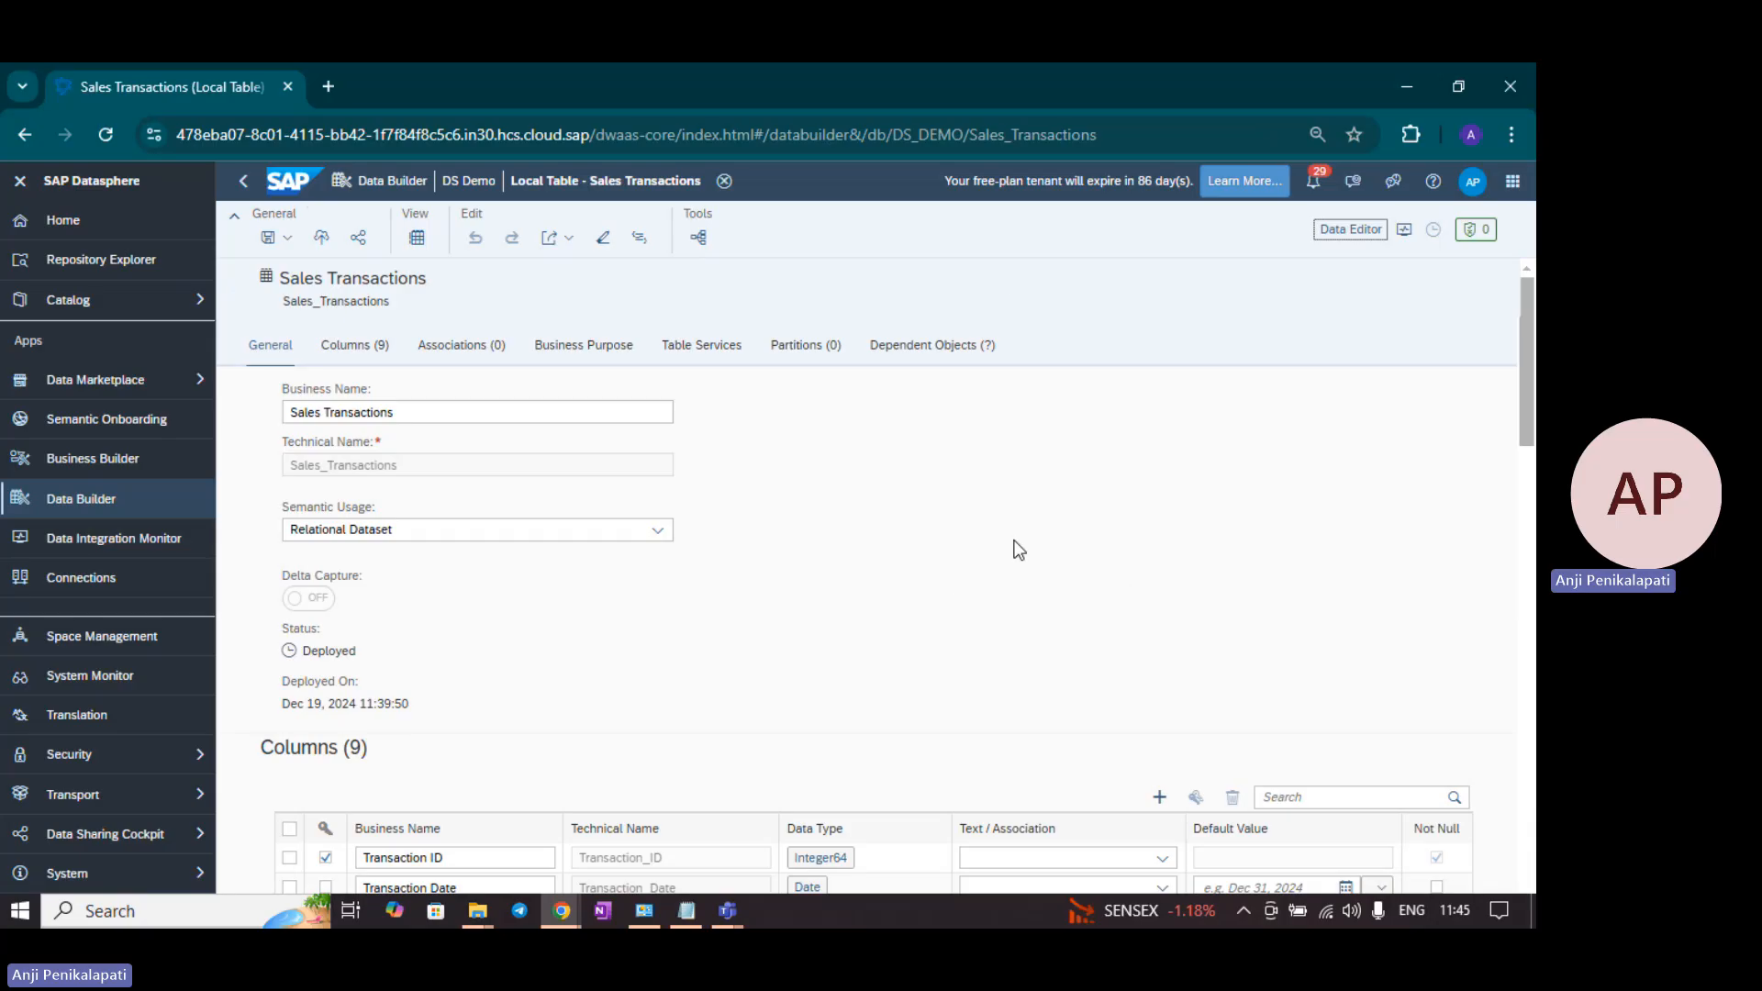
pyautogui.click(463, 183)
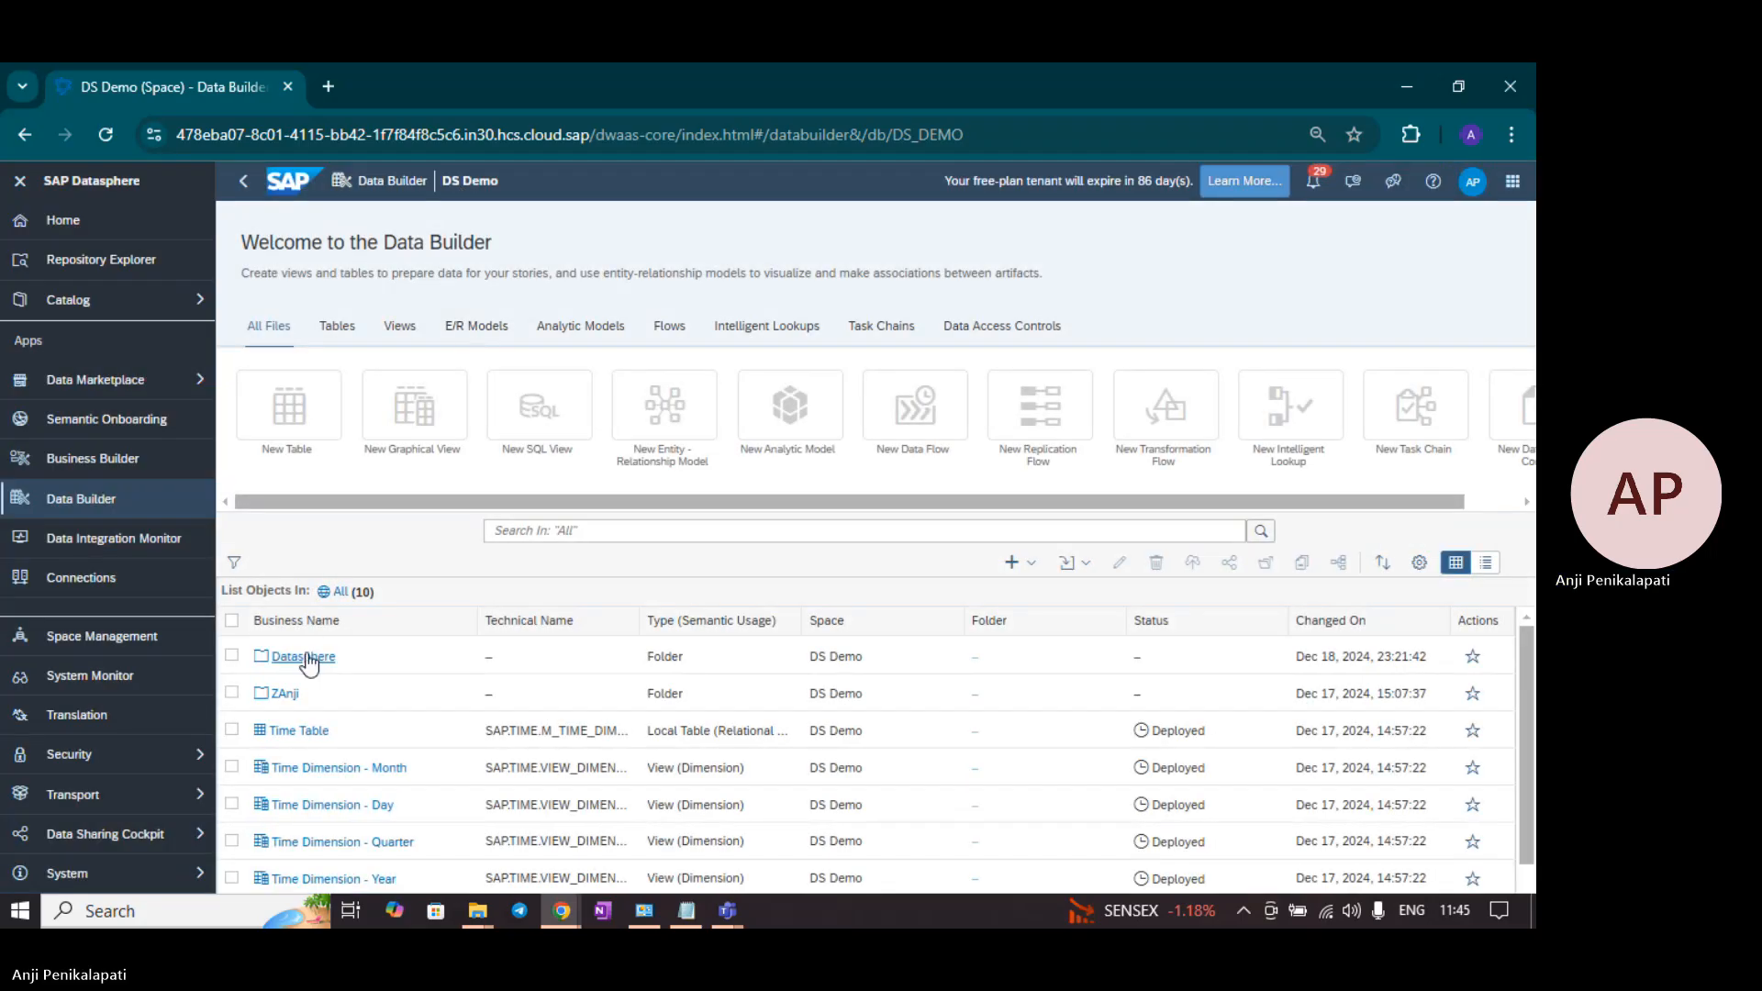
pyautogui.click(304, 657)
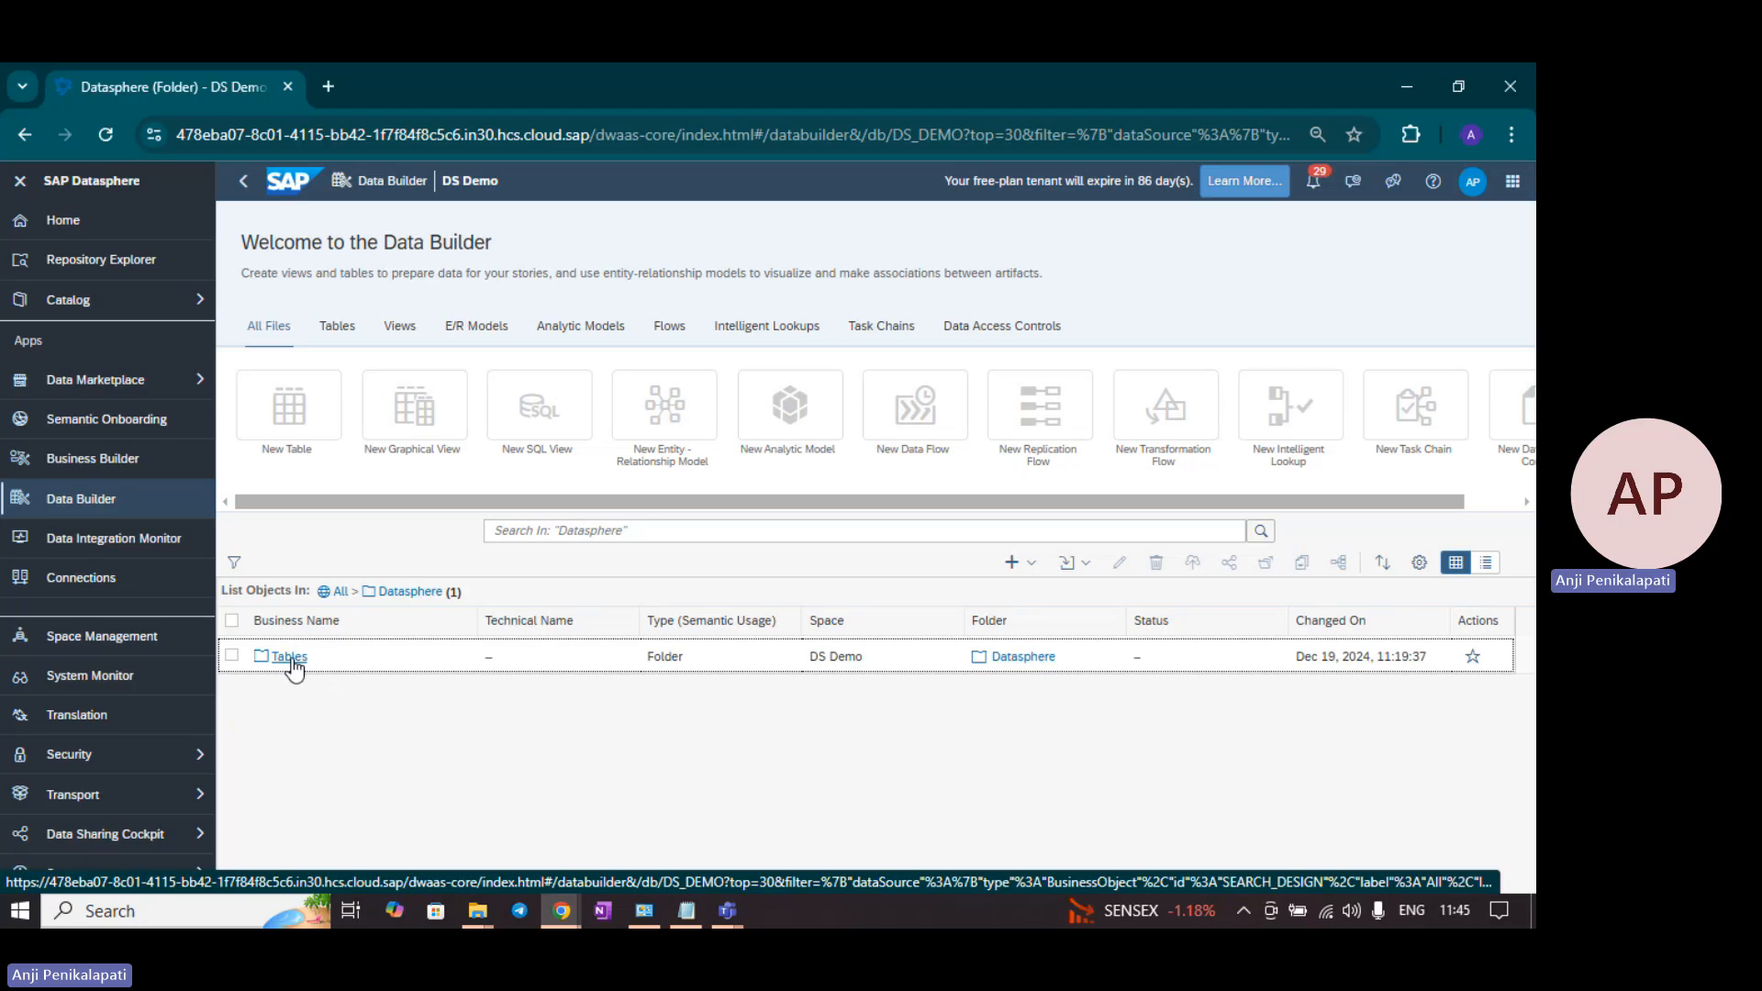
pyautogui.click(292, 659)
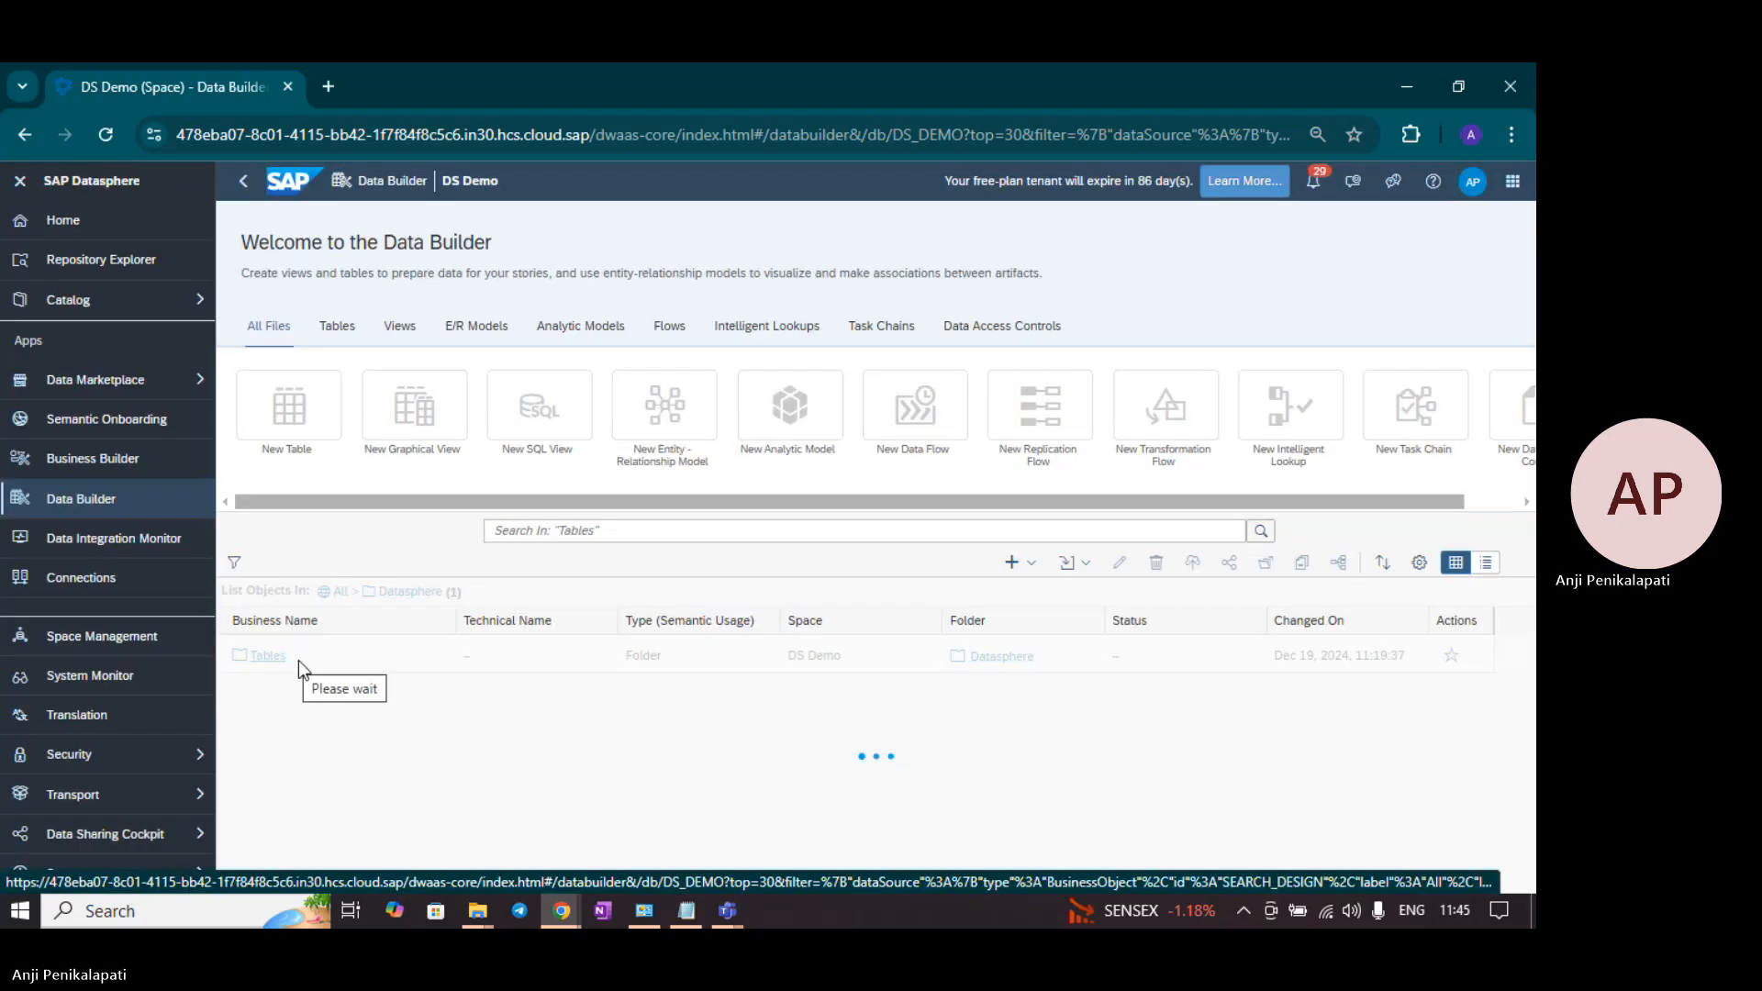
# Step: Create a new table in the Tables folder with the business name Store
pyautogui.click(278, 419)
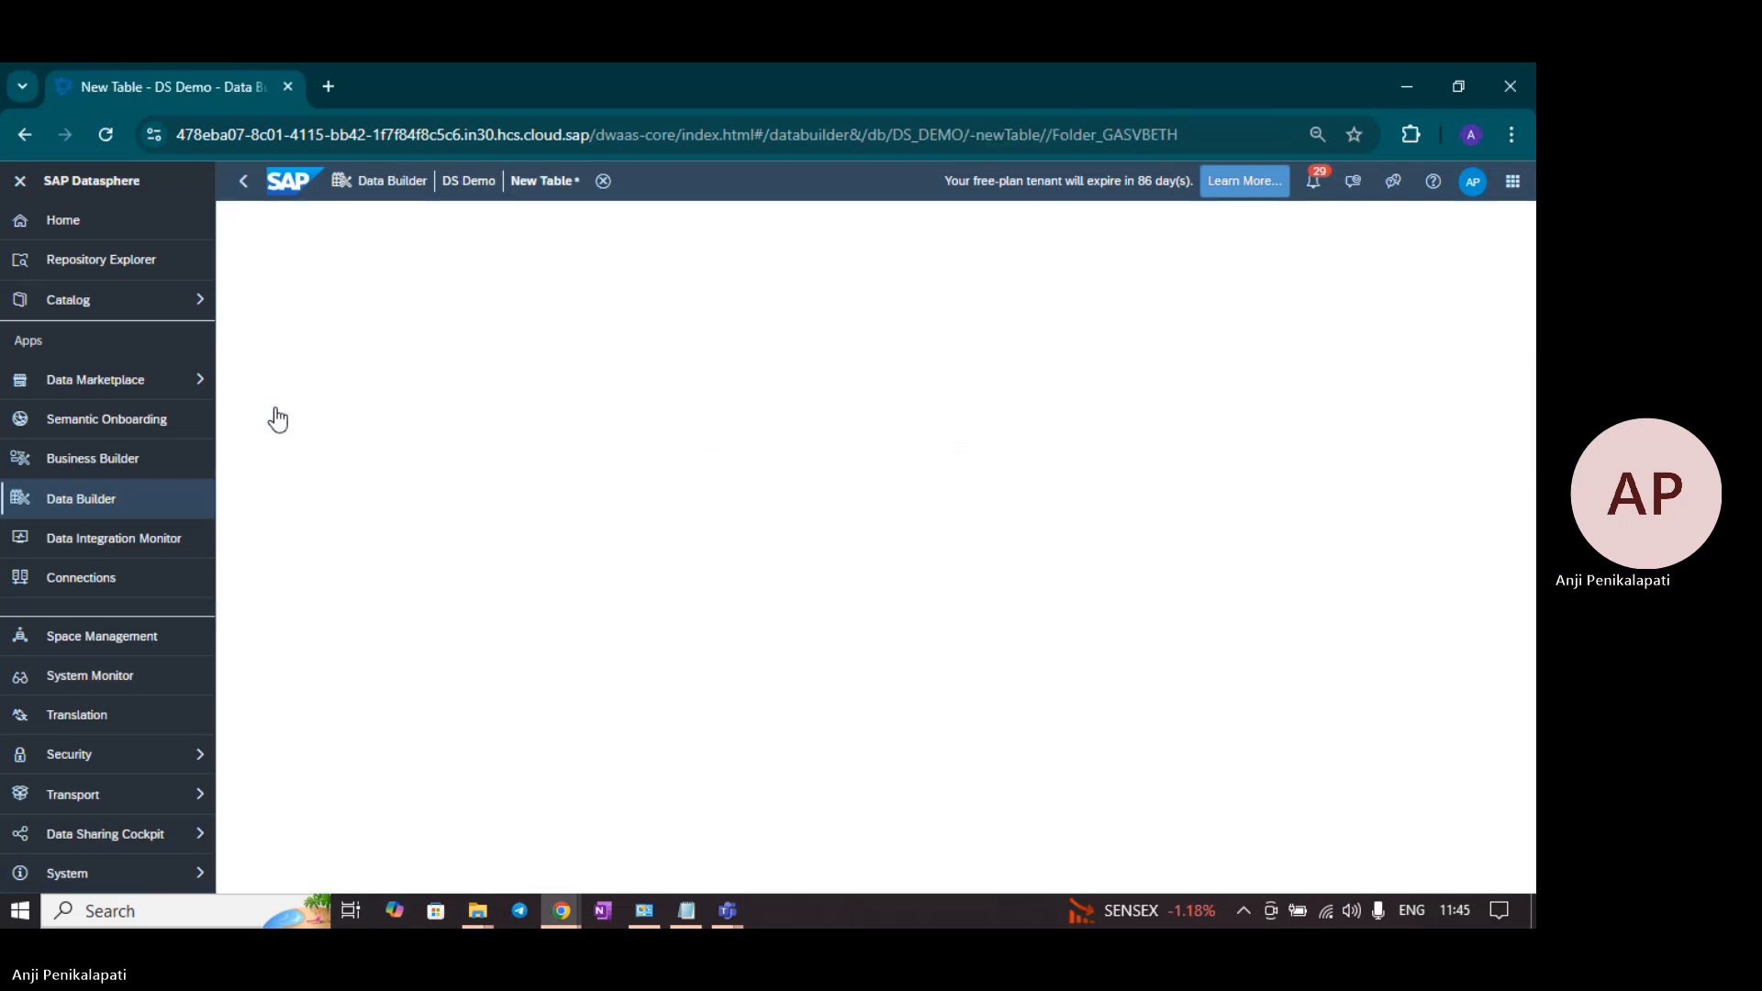
pyautogui.tripleClick(369, 414)
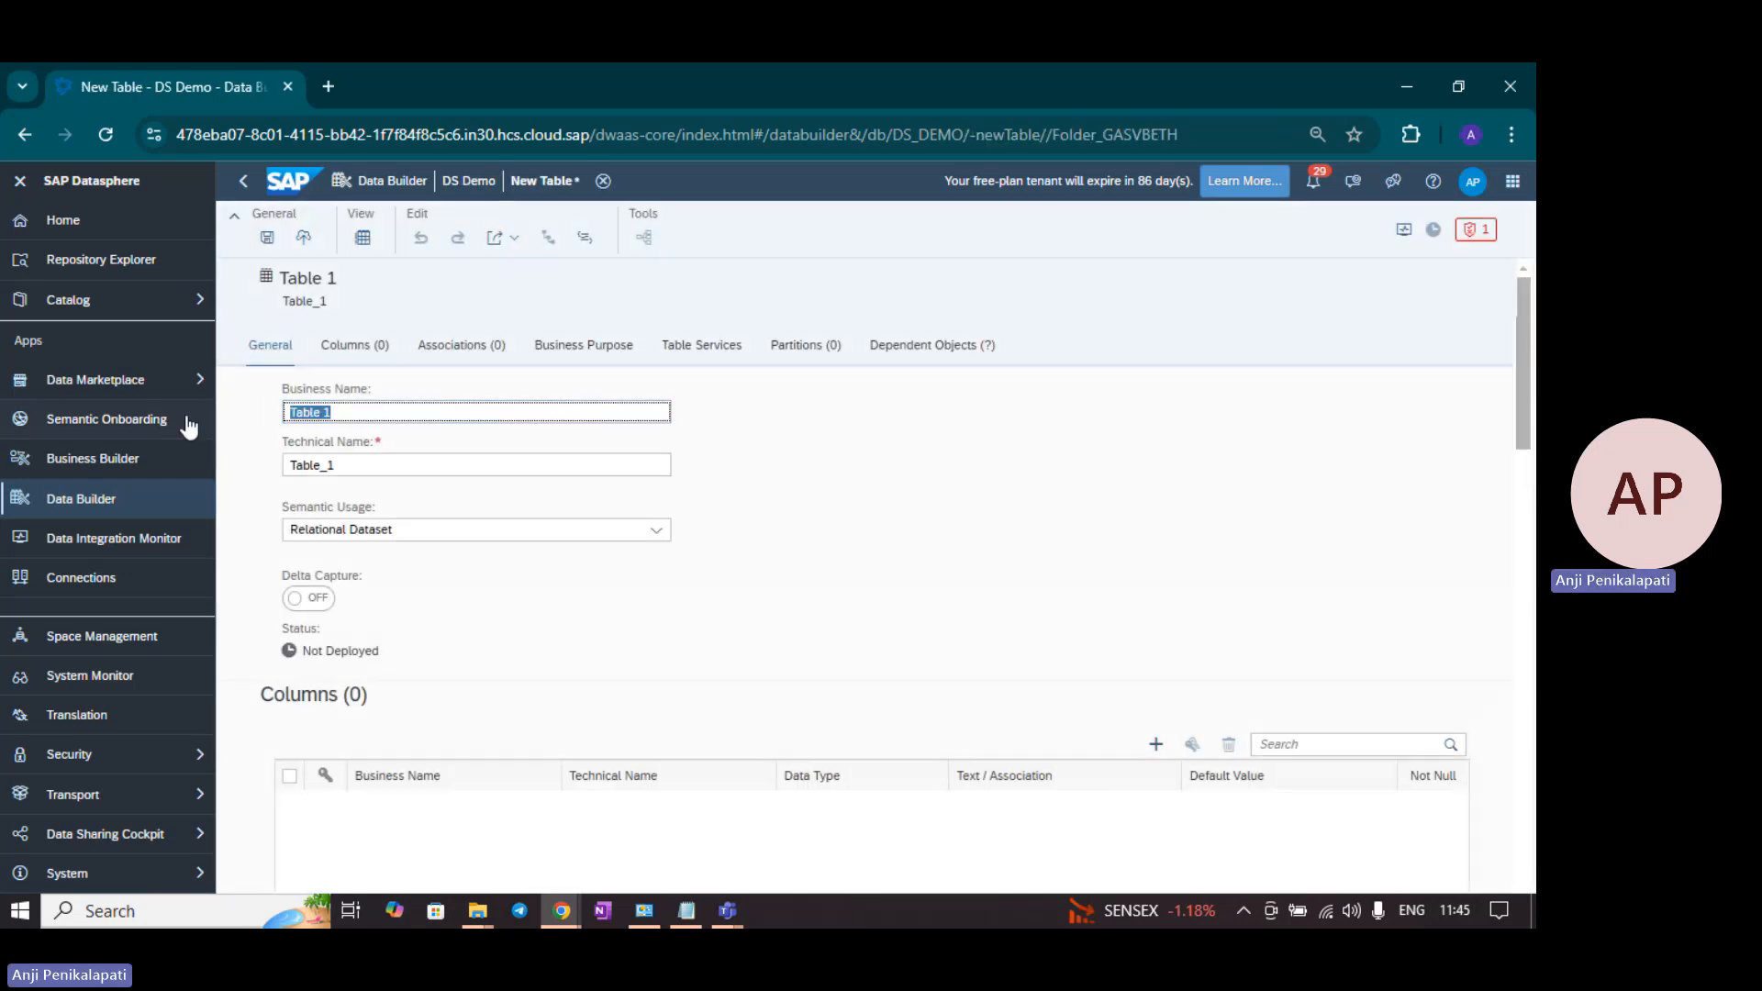
pyautogui.write('Store')
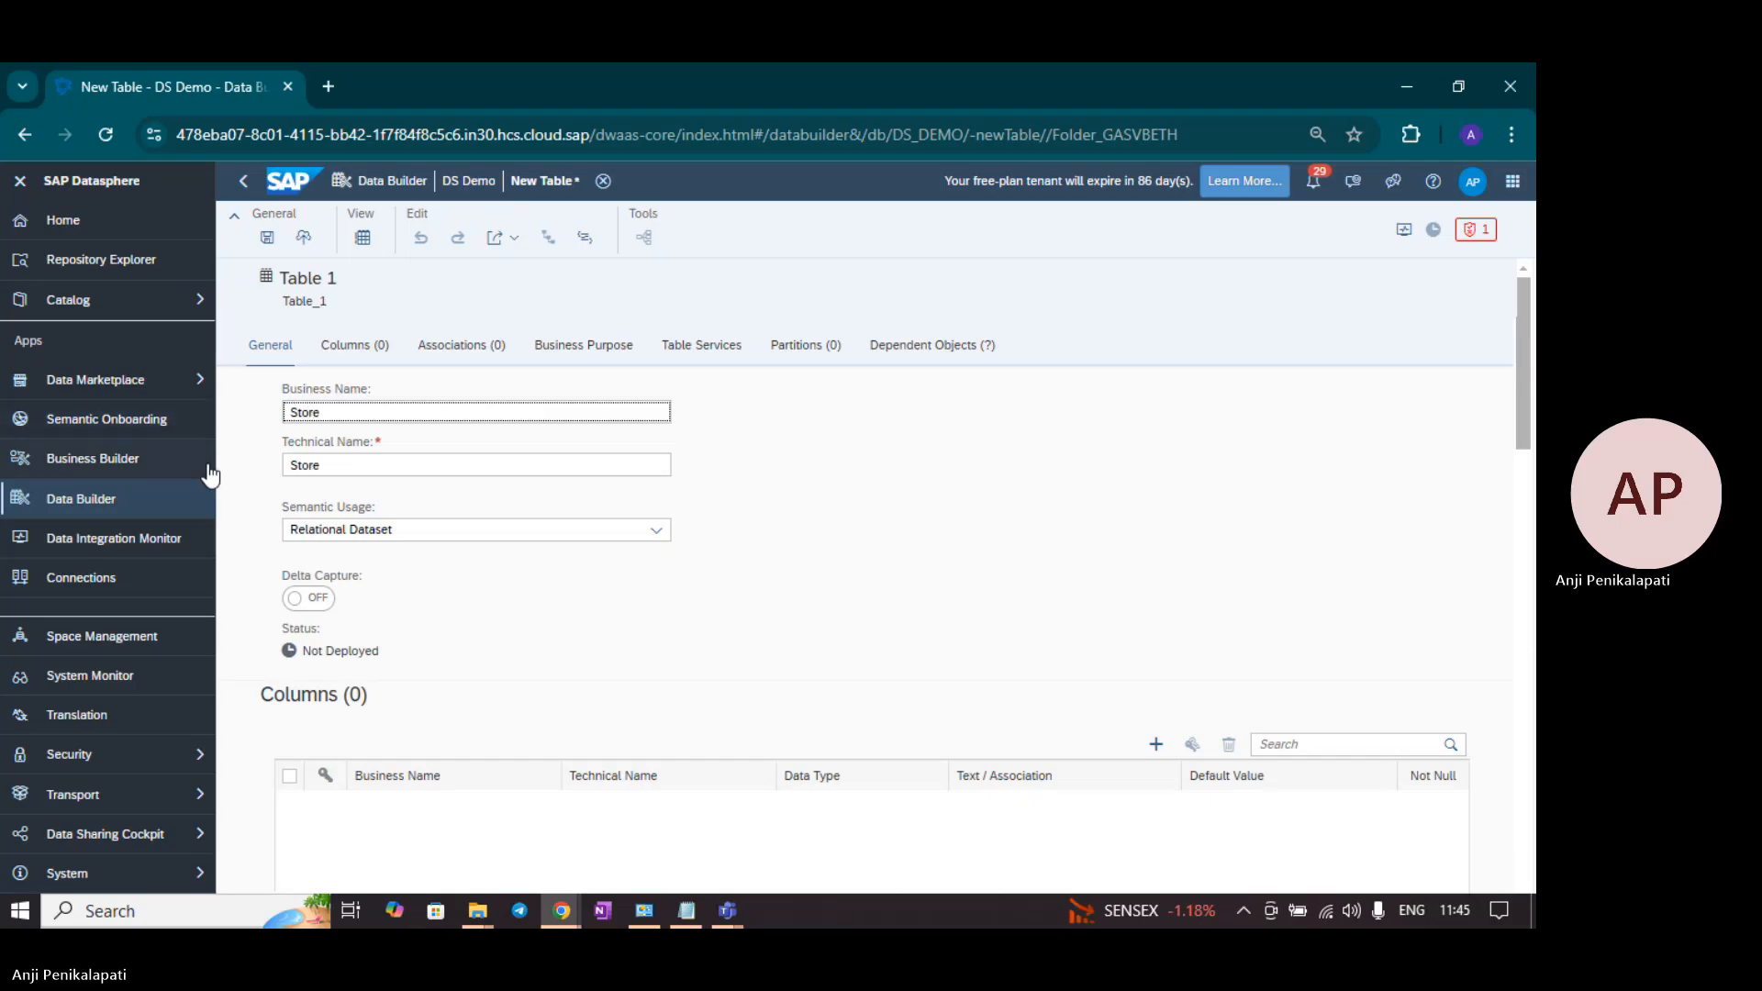
pyautogui.click(952, 485)
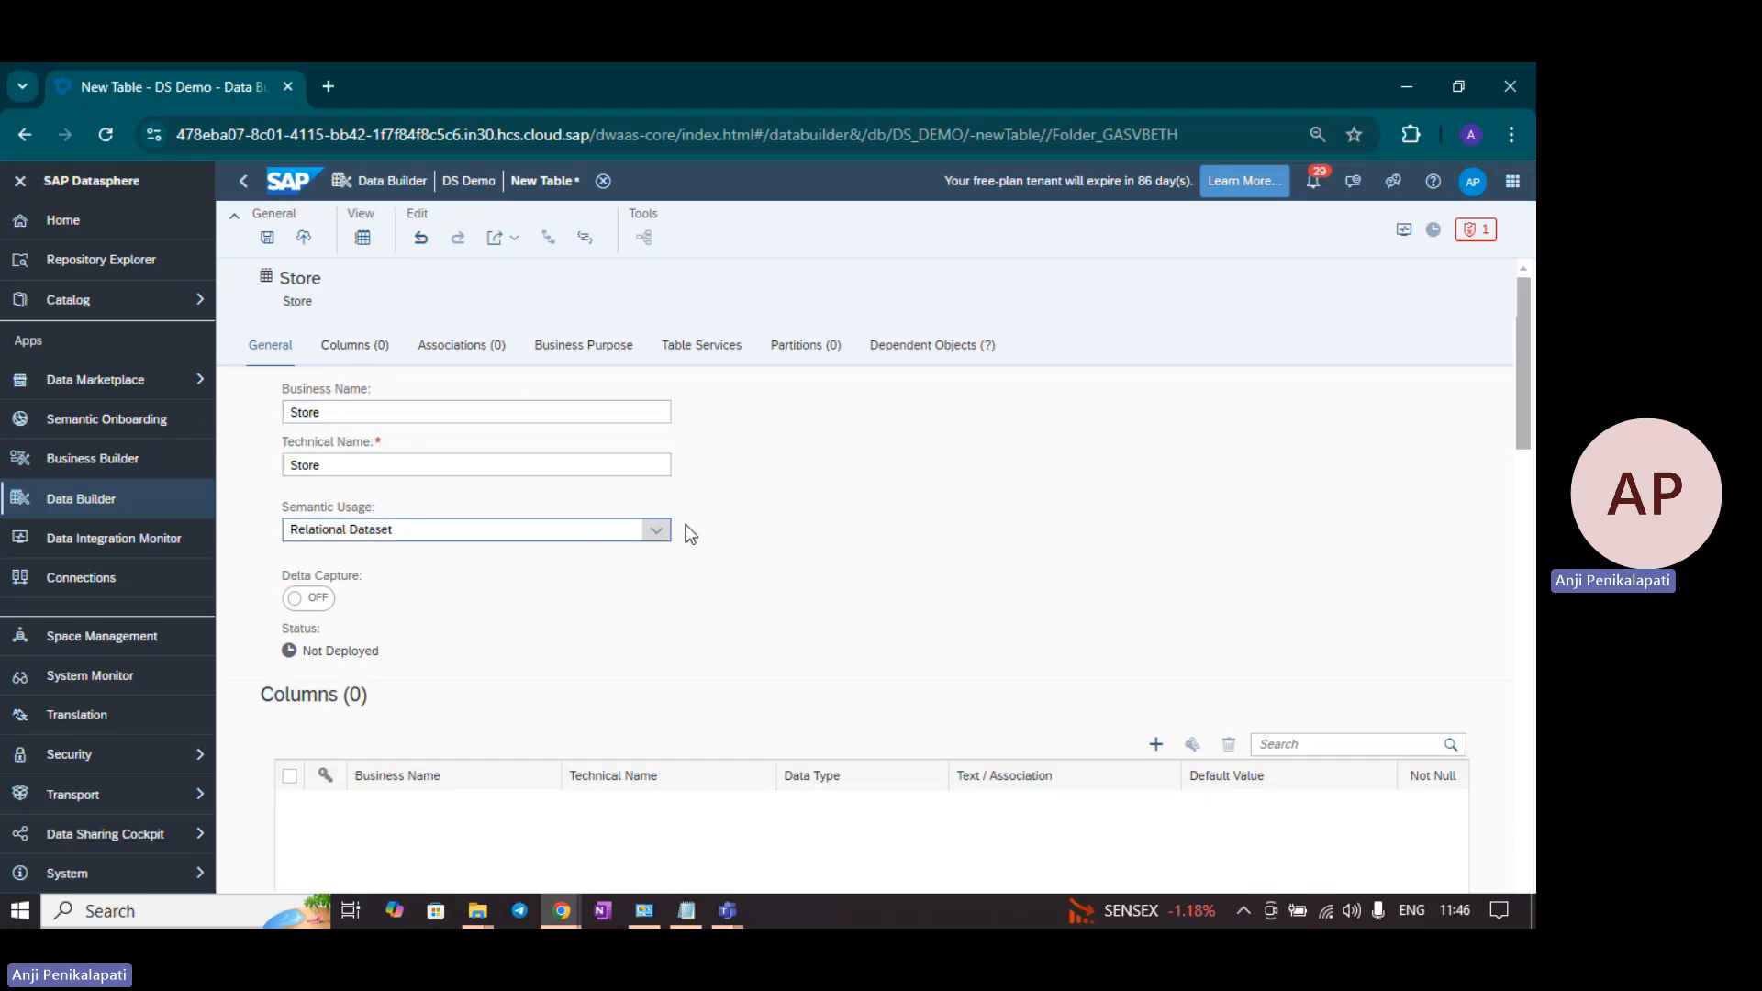
# Step: Review the semantic usage options for the Store table and set its semantic usage to Dimension
pyautogui.click(657, 531)
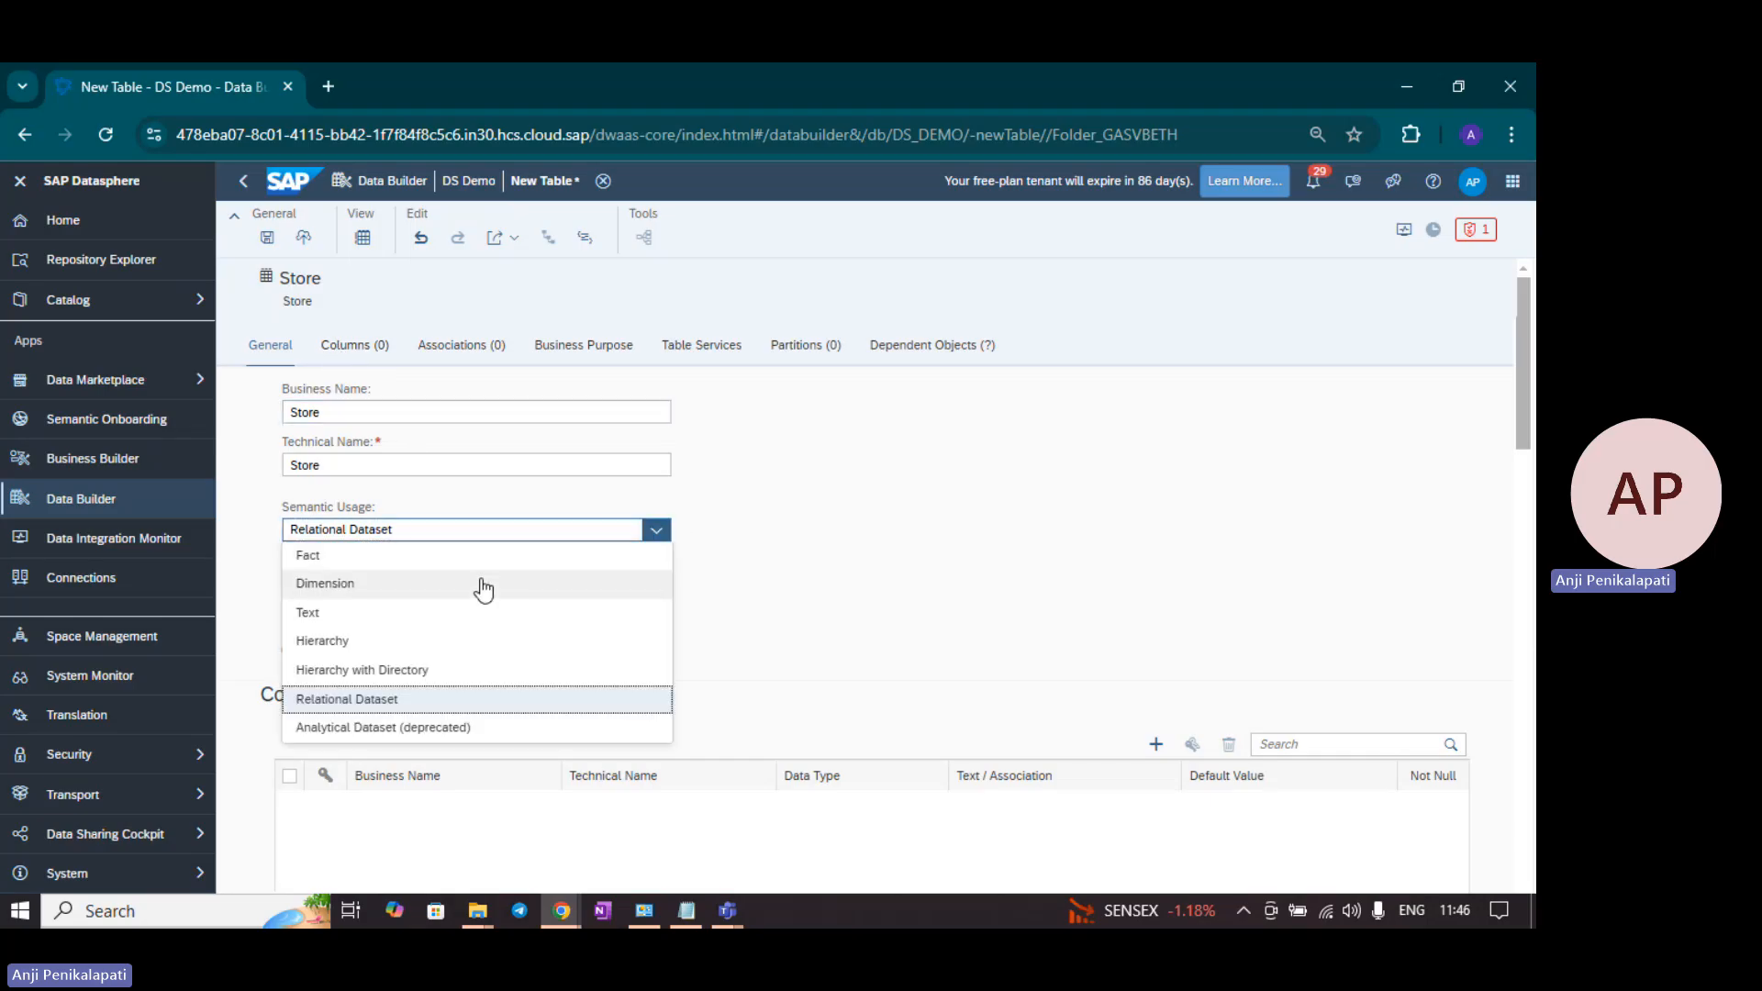
pyautogui.click(886, 618)
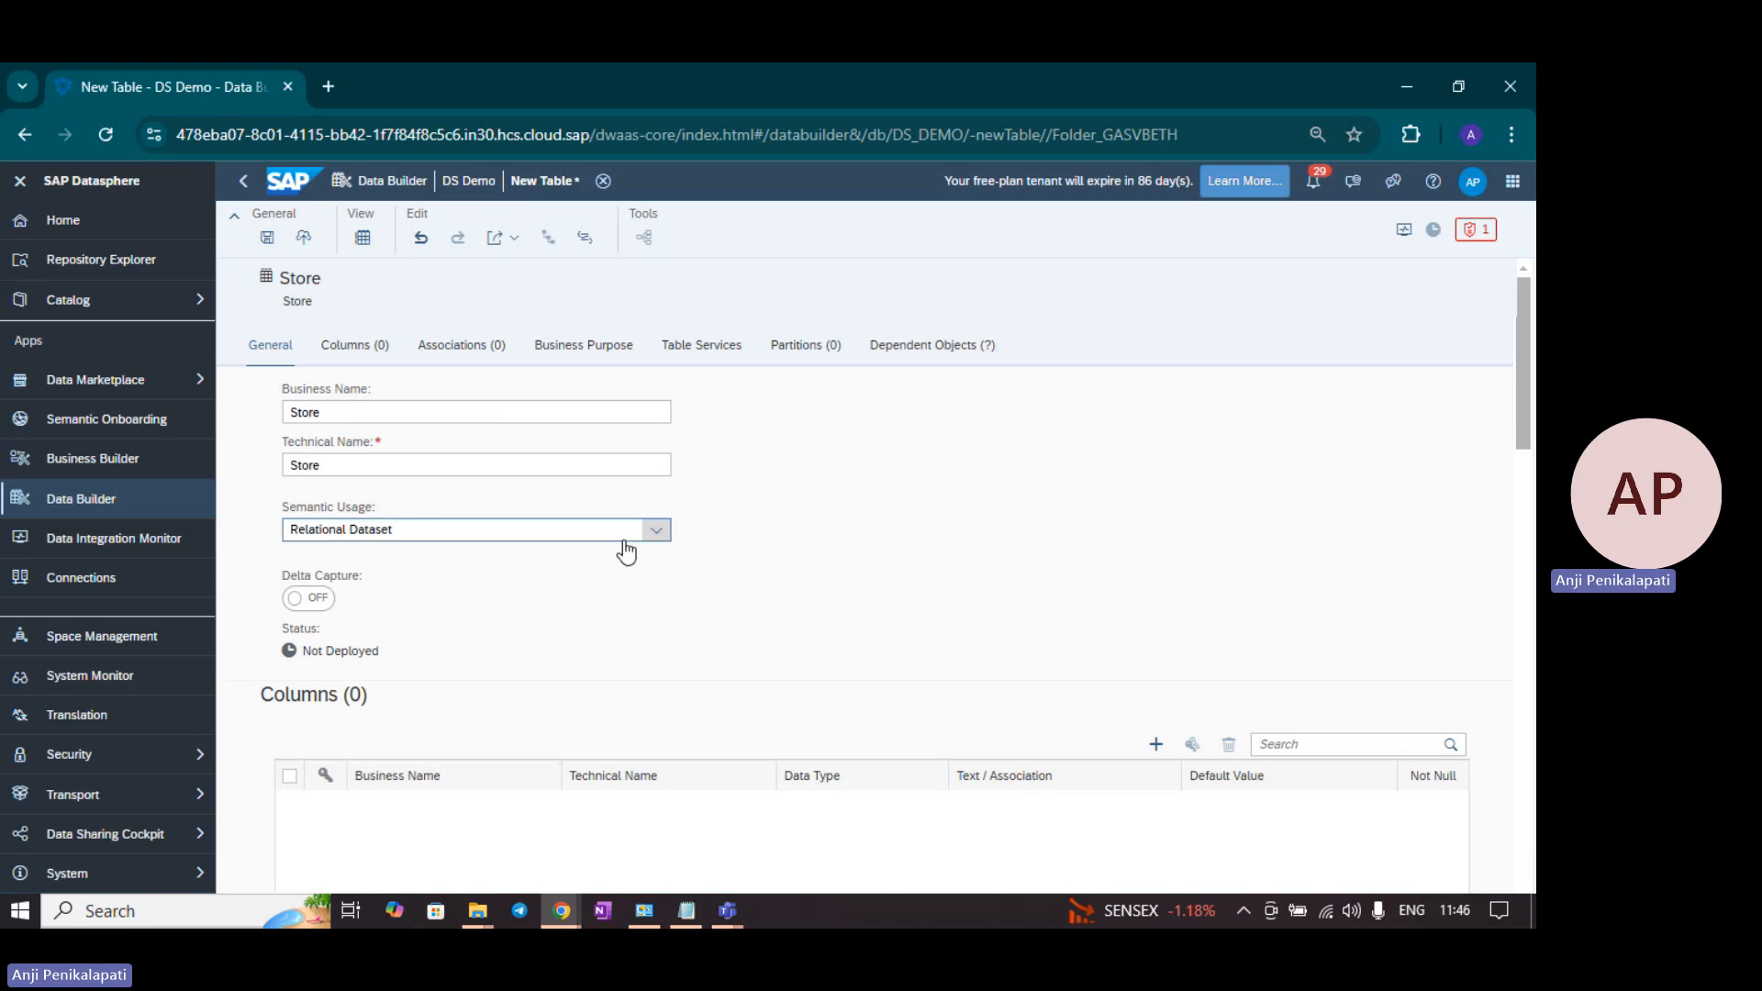
pyautogui.click(655, 530)
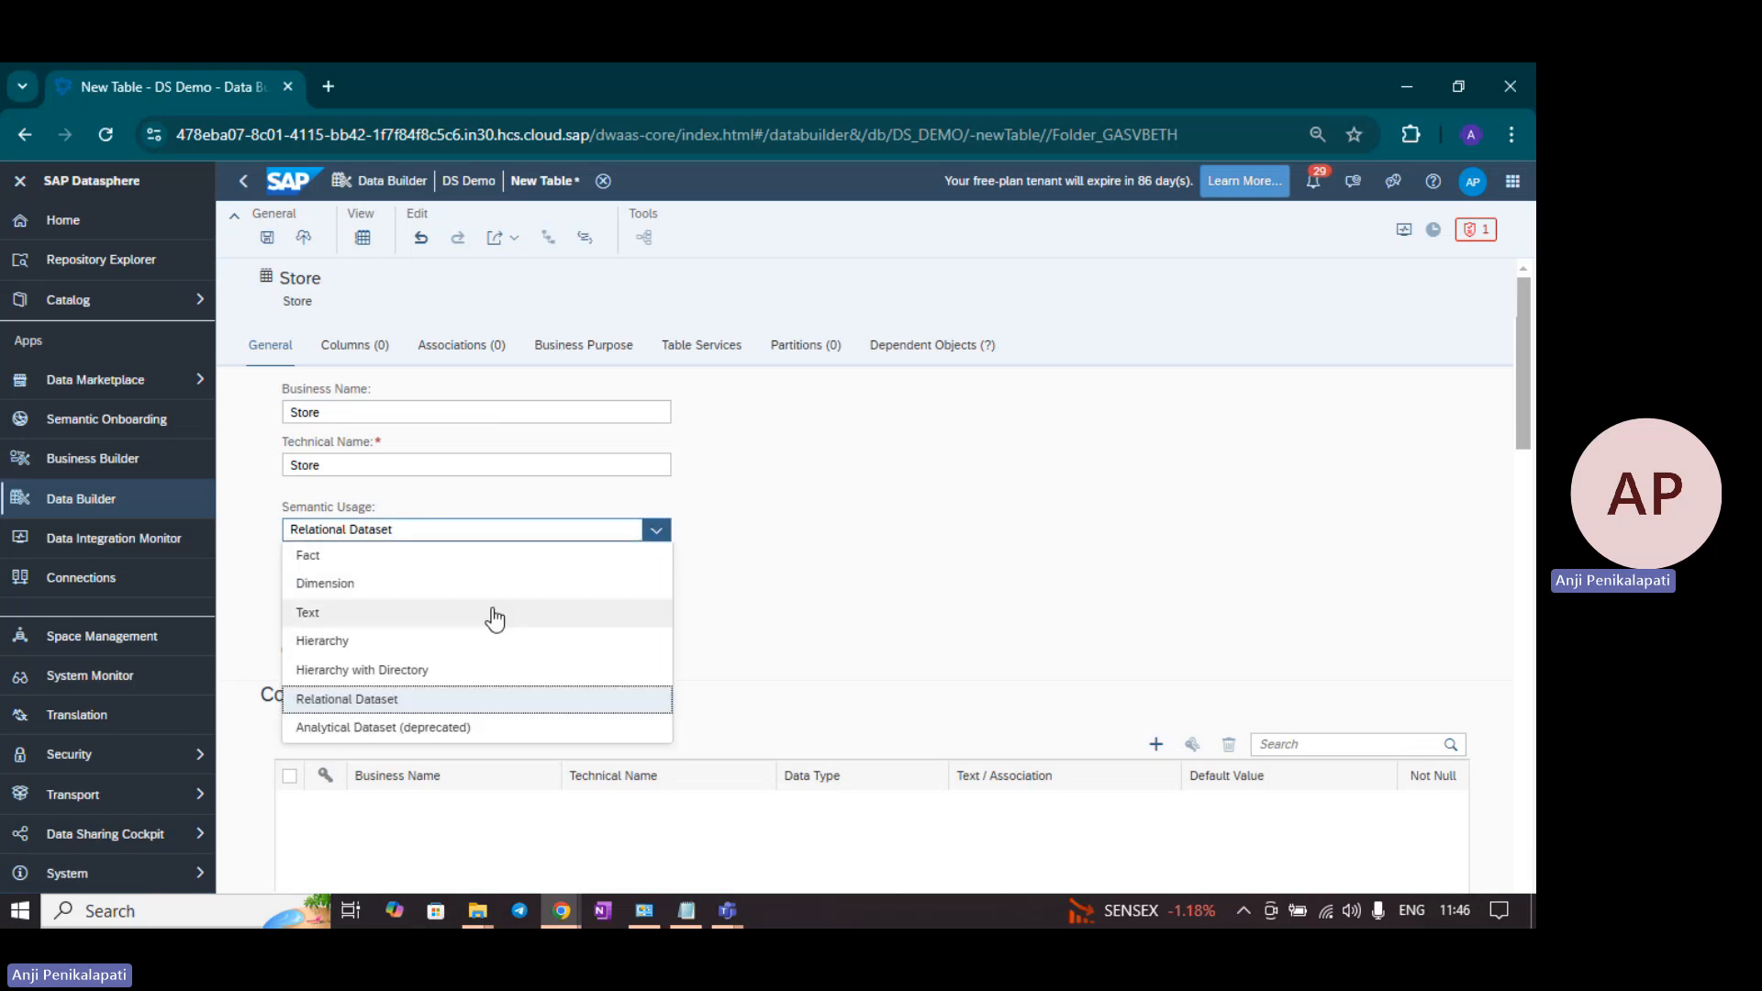
pyautogui.click(385, 584)
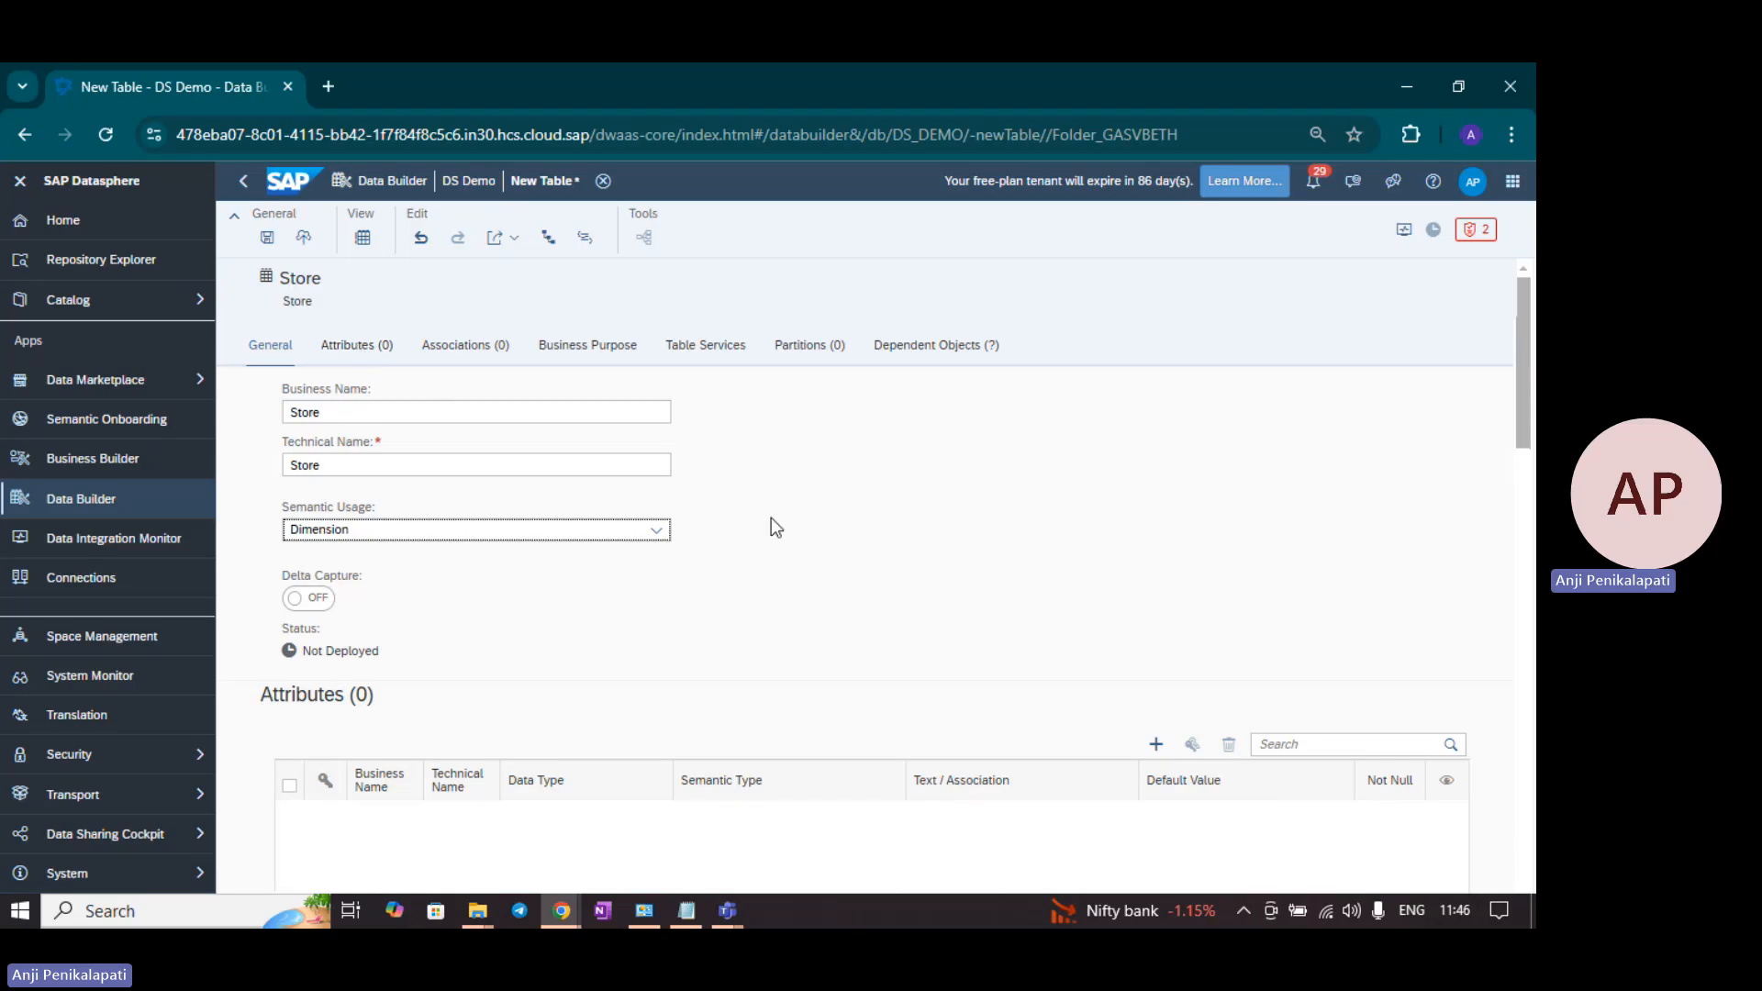
# Step: Look over the Store table's general properties and attributes area, and switch to the Datasphere tables Excel workbook to examine the Store column definitions
pyautogui.scroll(-1, 771, 518)
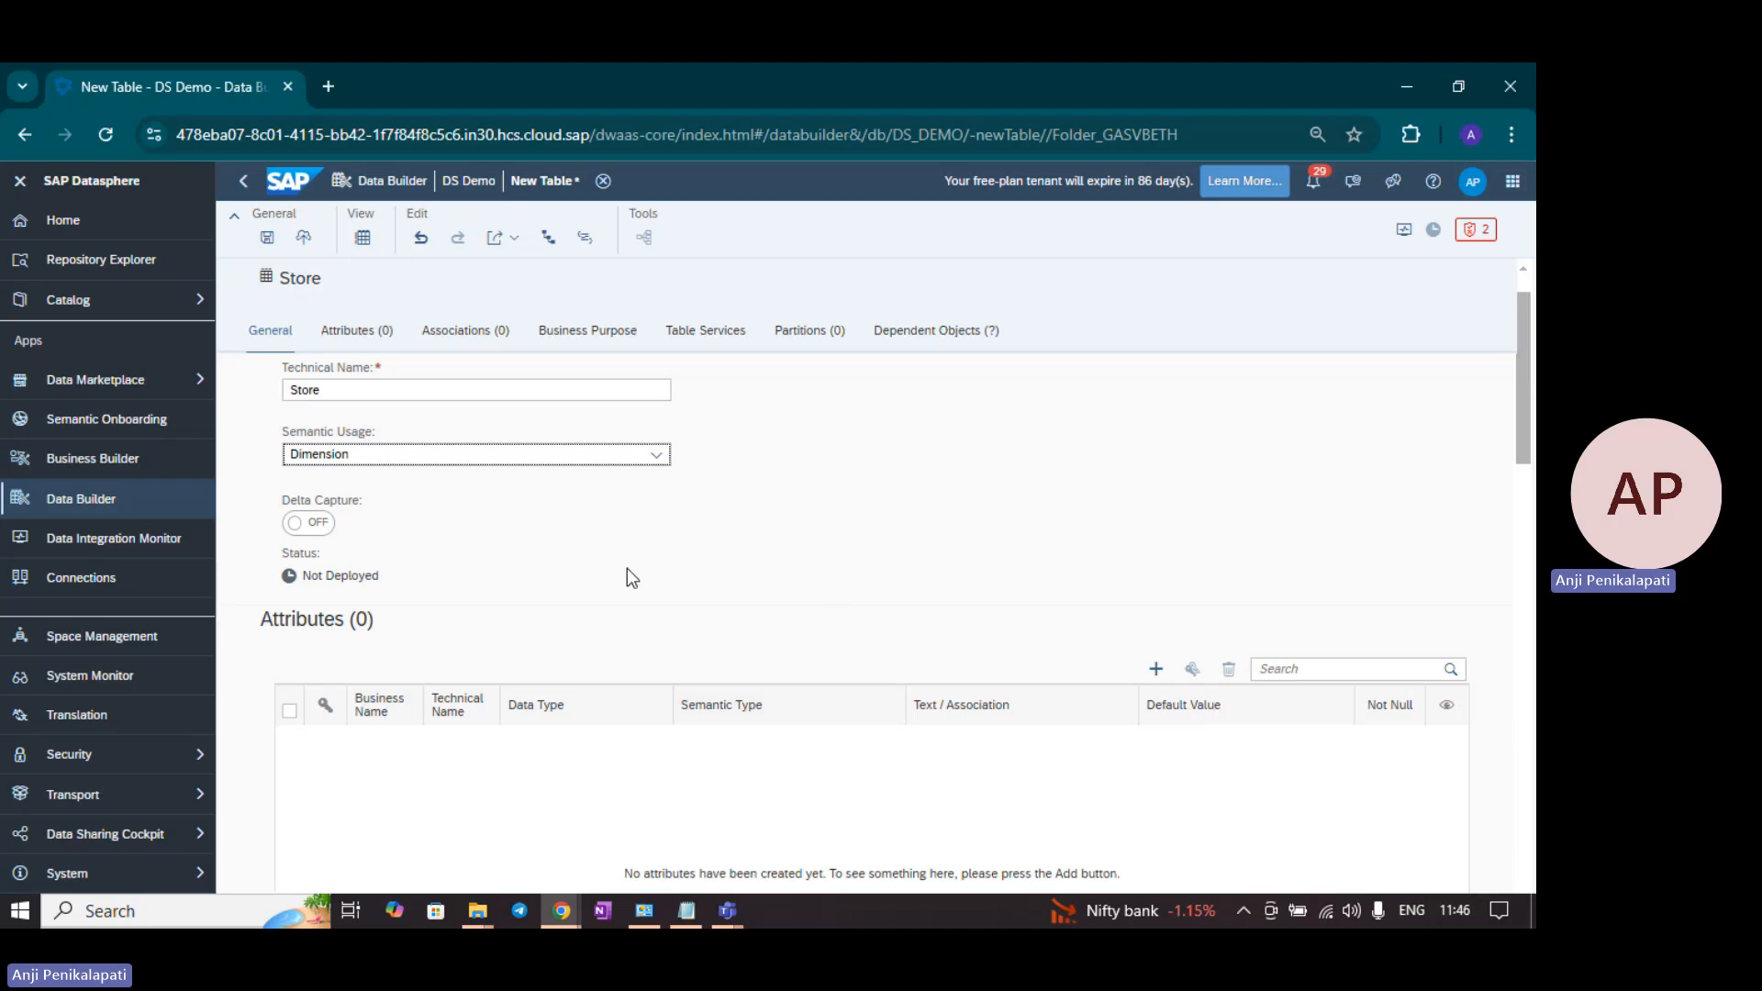
pyautogui.scroll(-1, 961, 537)
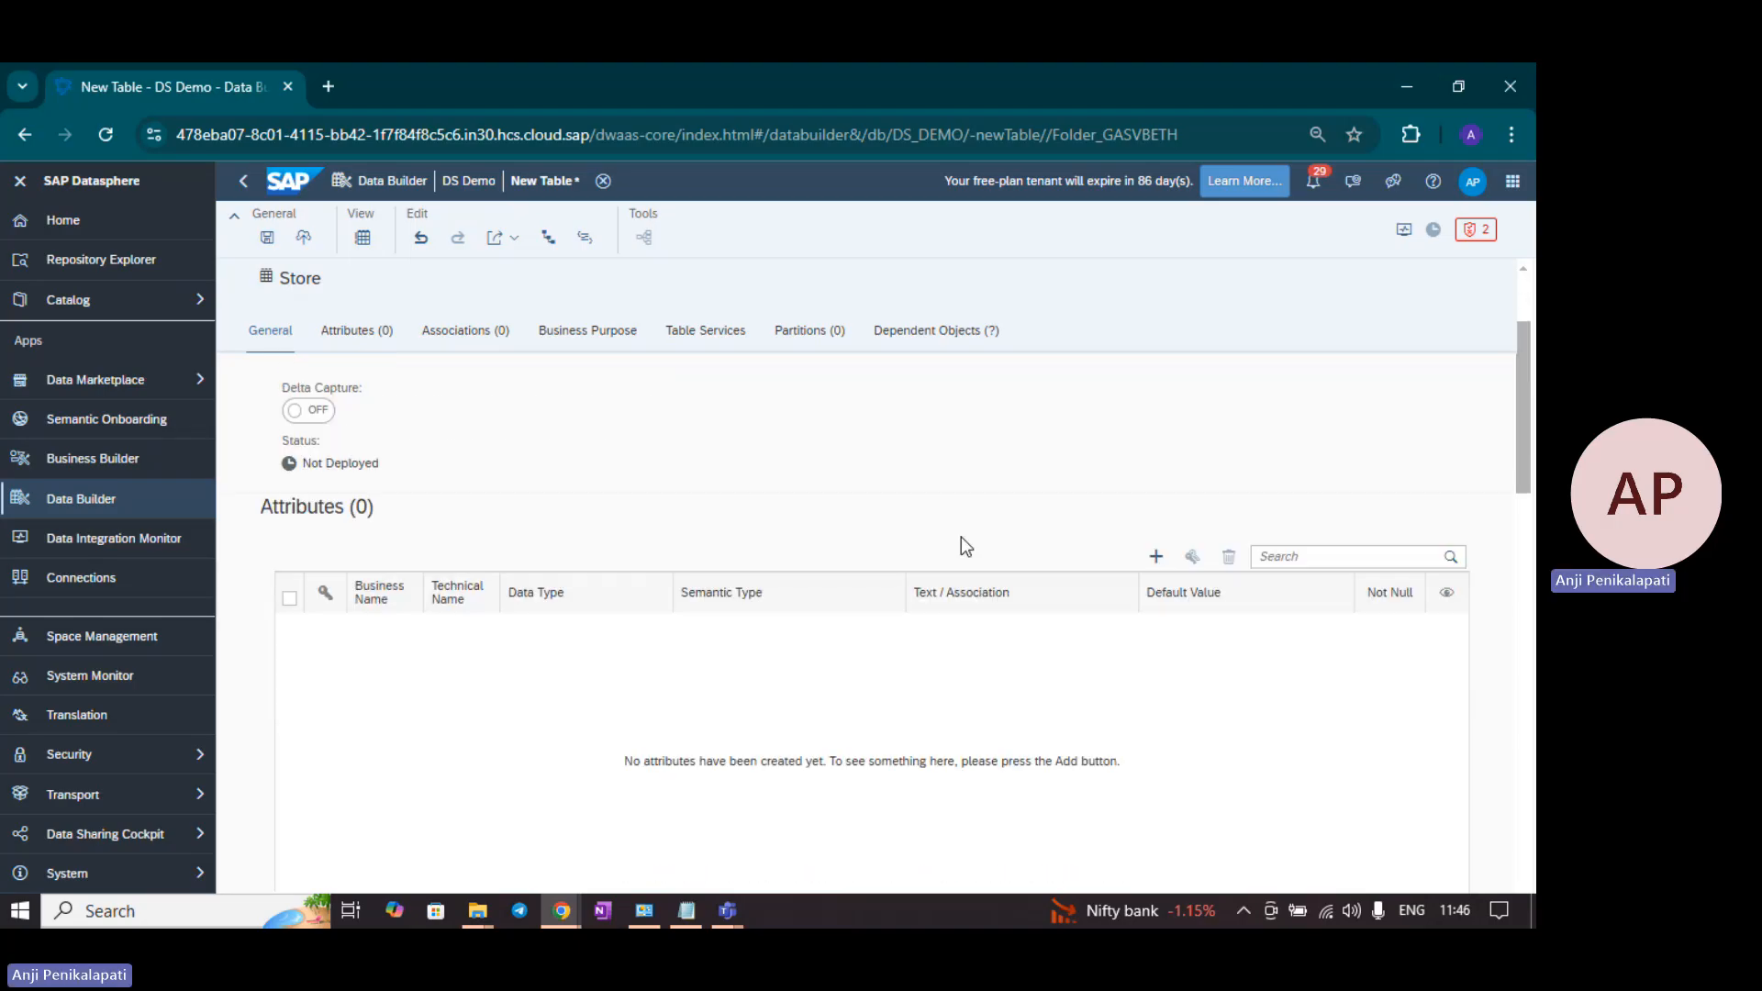
pyautogui.scroll(2, 960, 537)
pyautogui.click(462, 411)
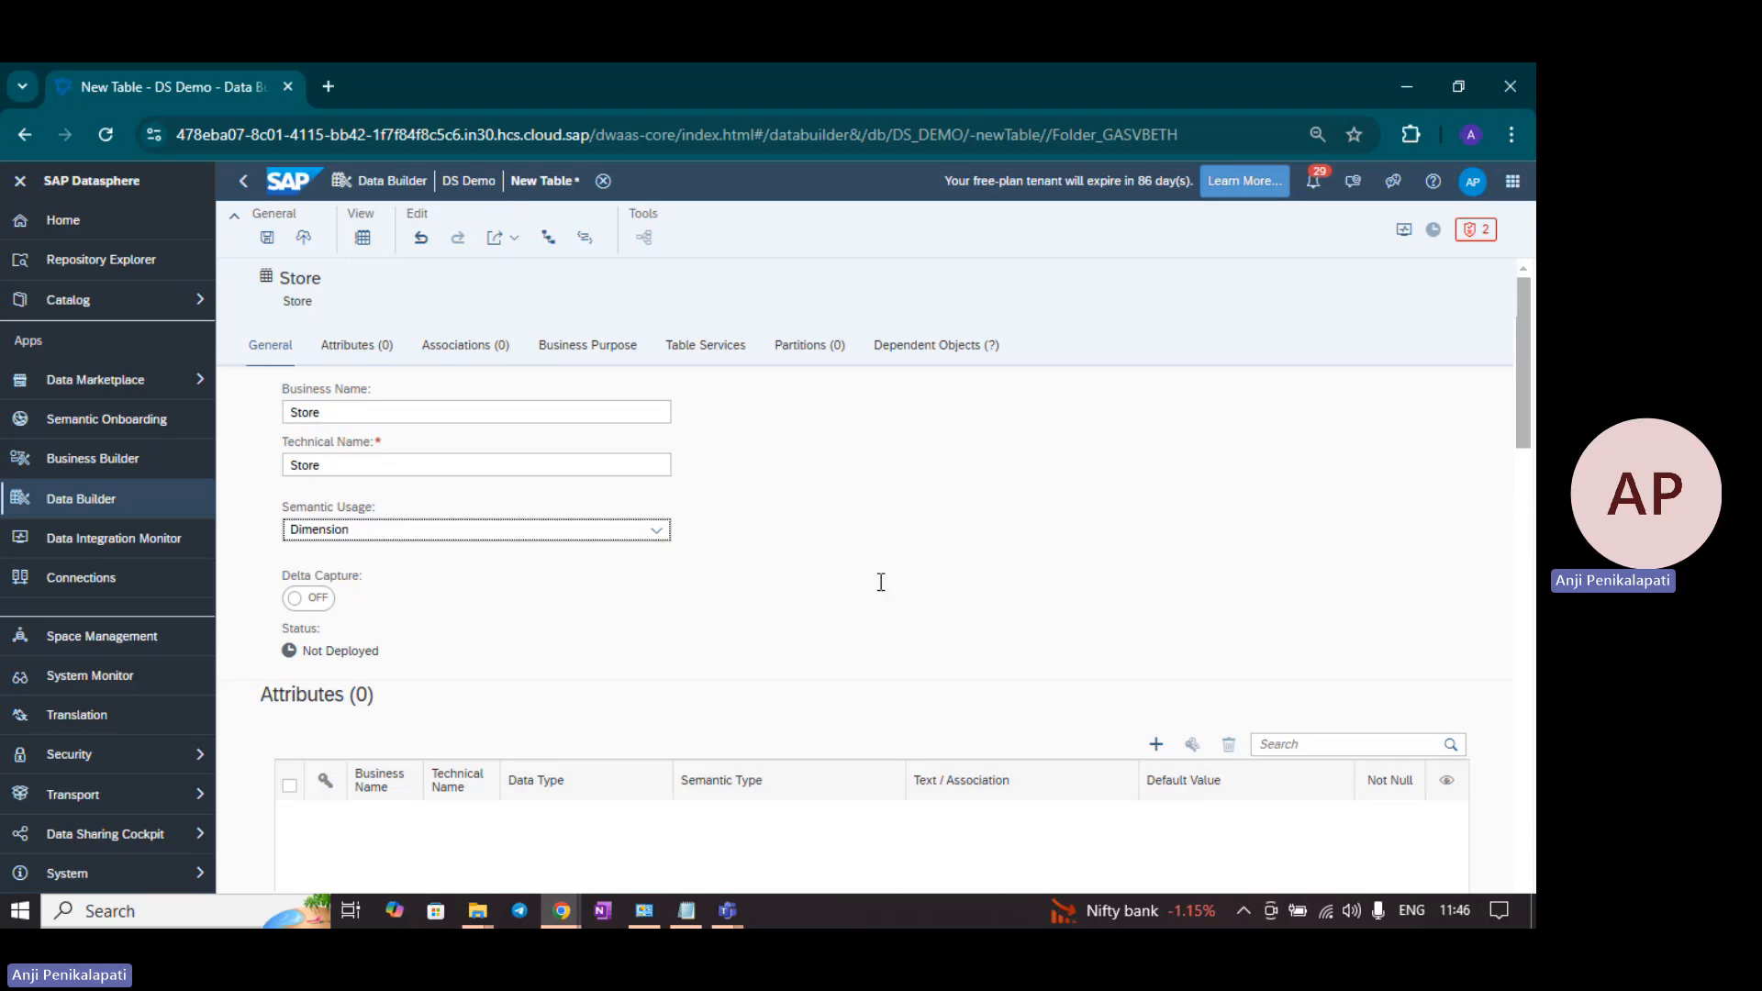
pyautogui.scroll(-2, 881, 587)
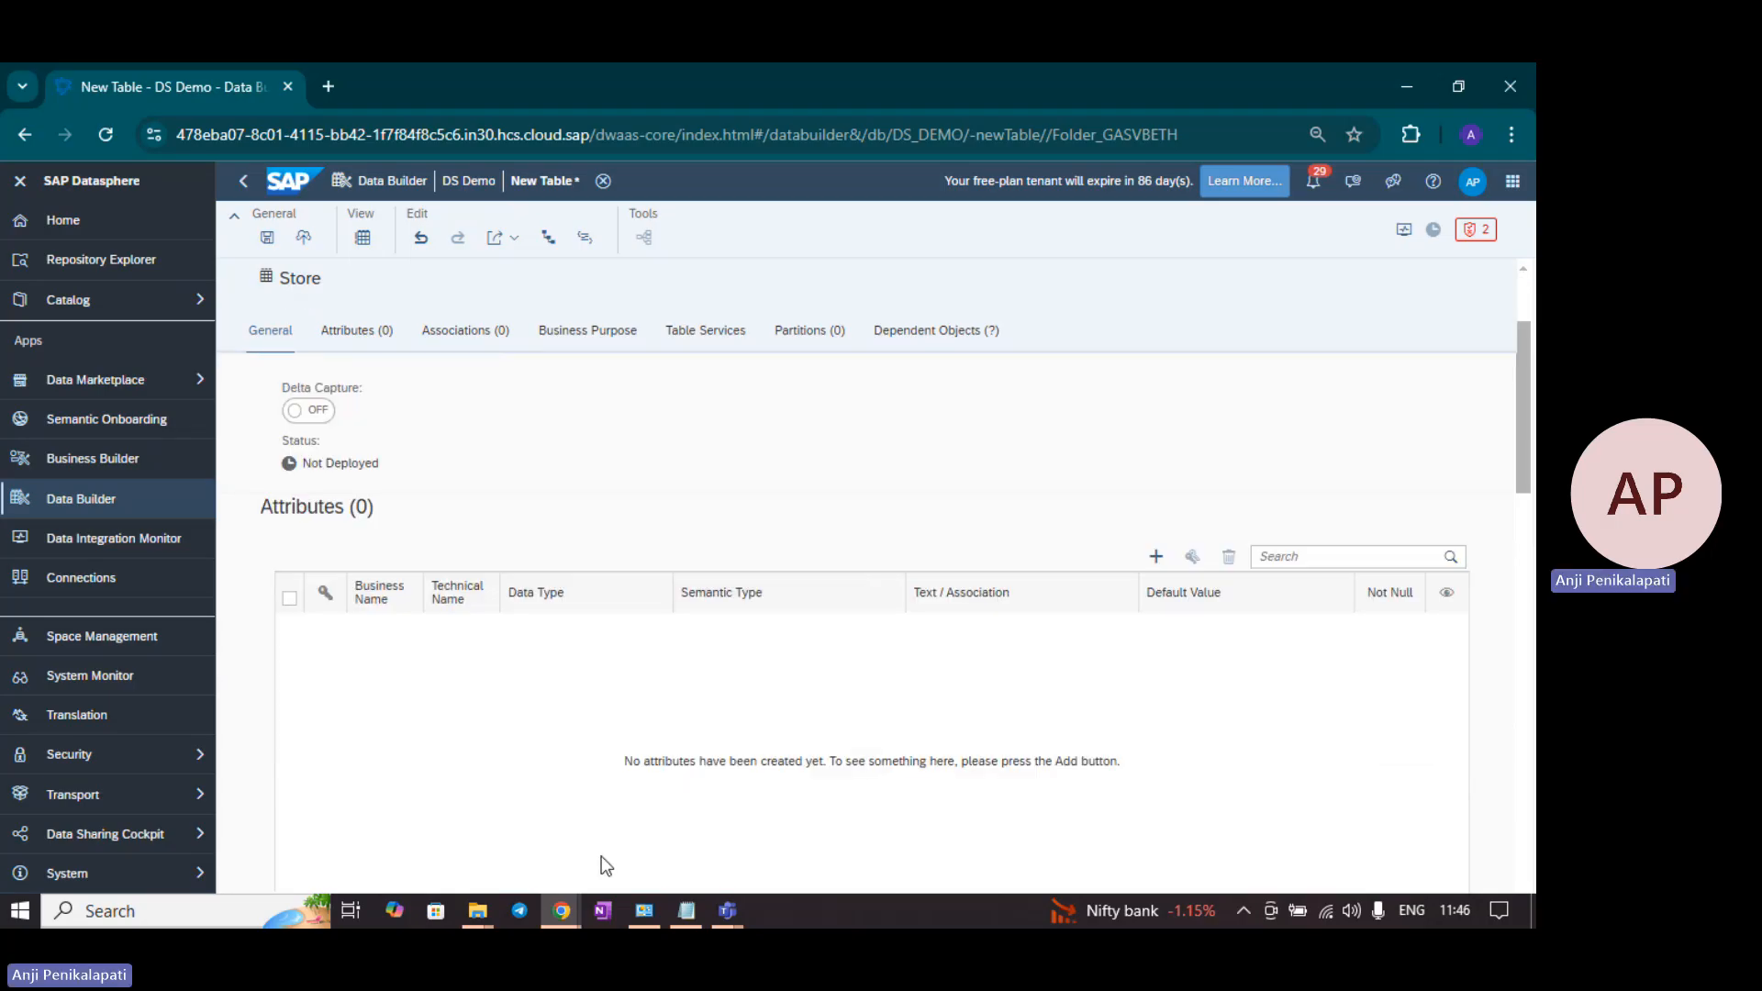
pyautogui.hotkey('alt', 'Tab')
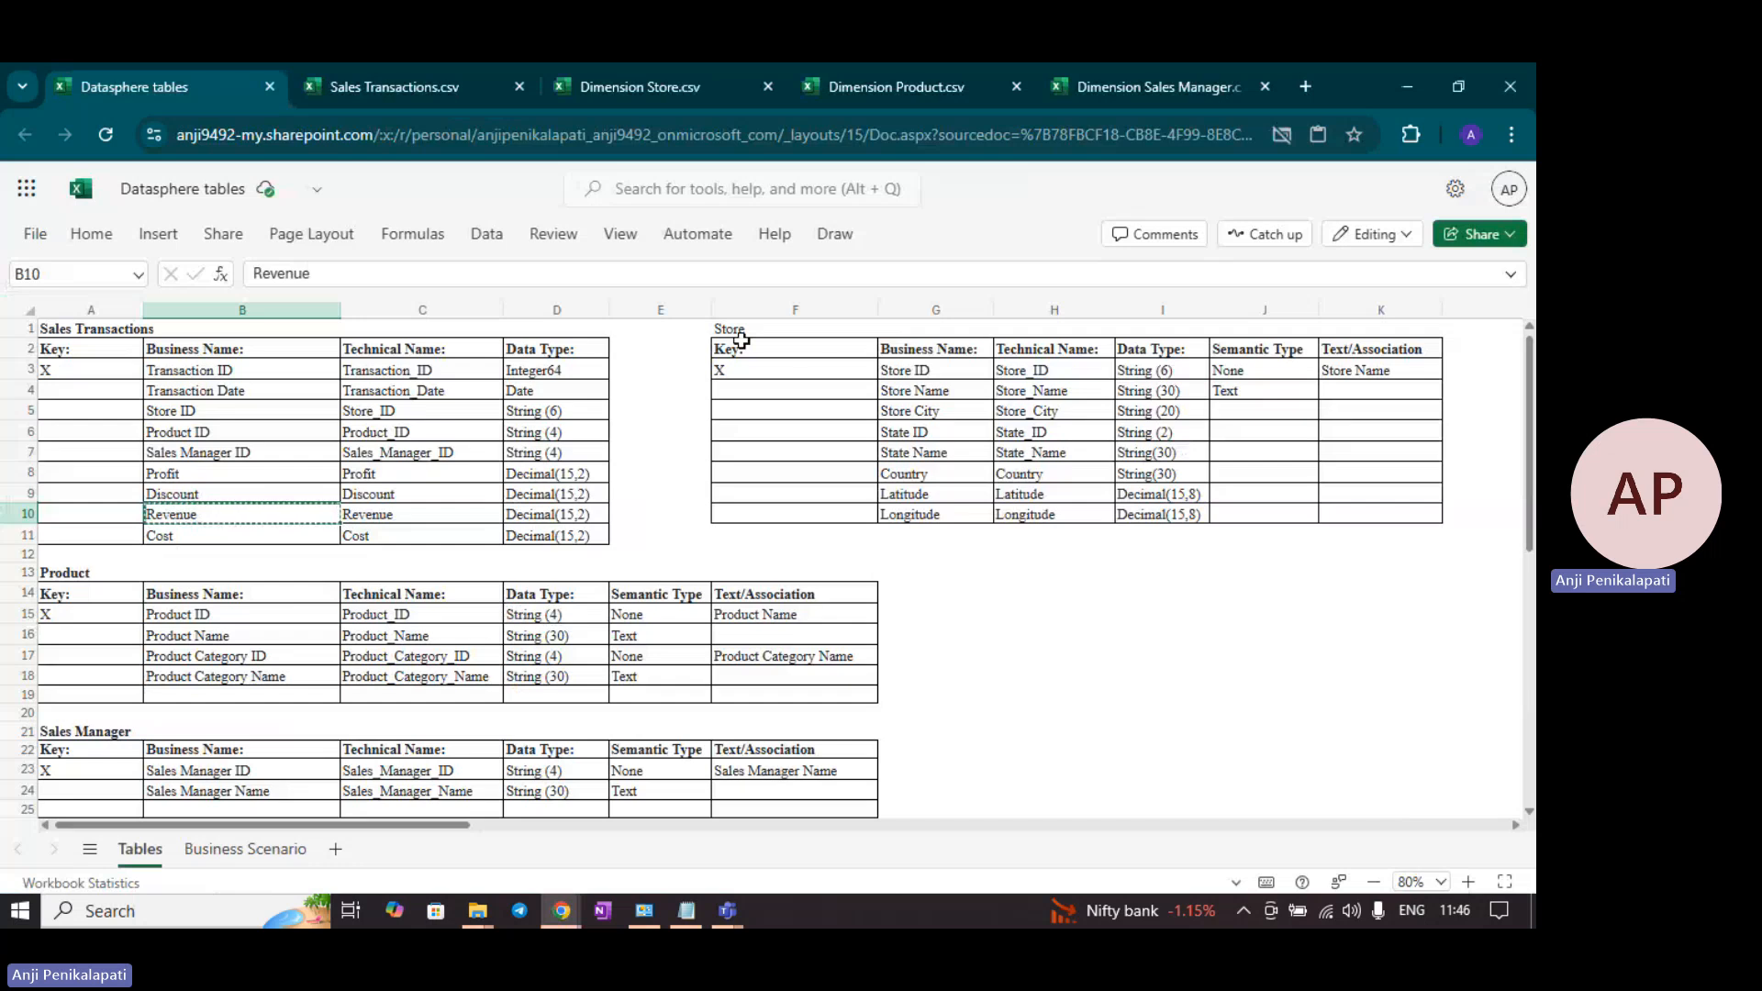
pyautogui.moveTo(905, 370); pyautogui.dragTo(914, 510)
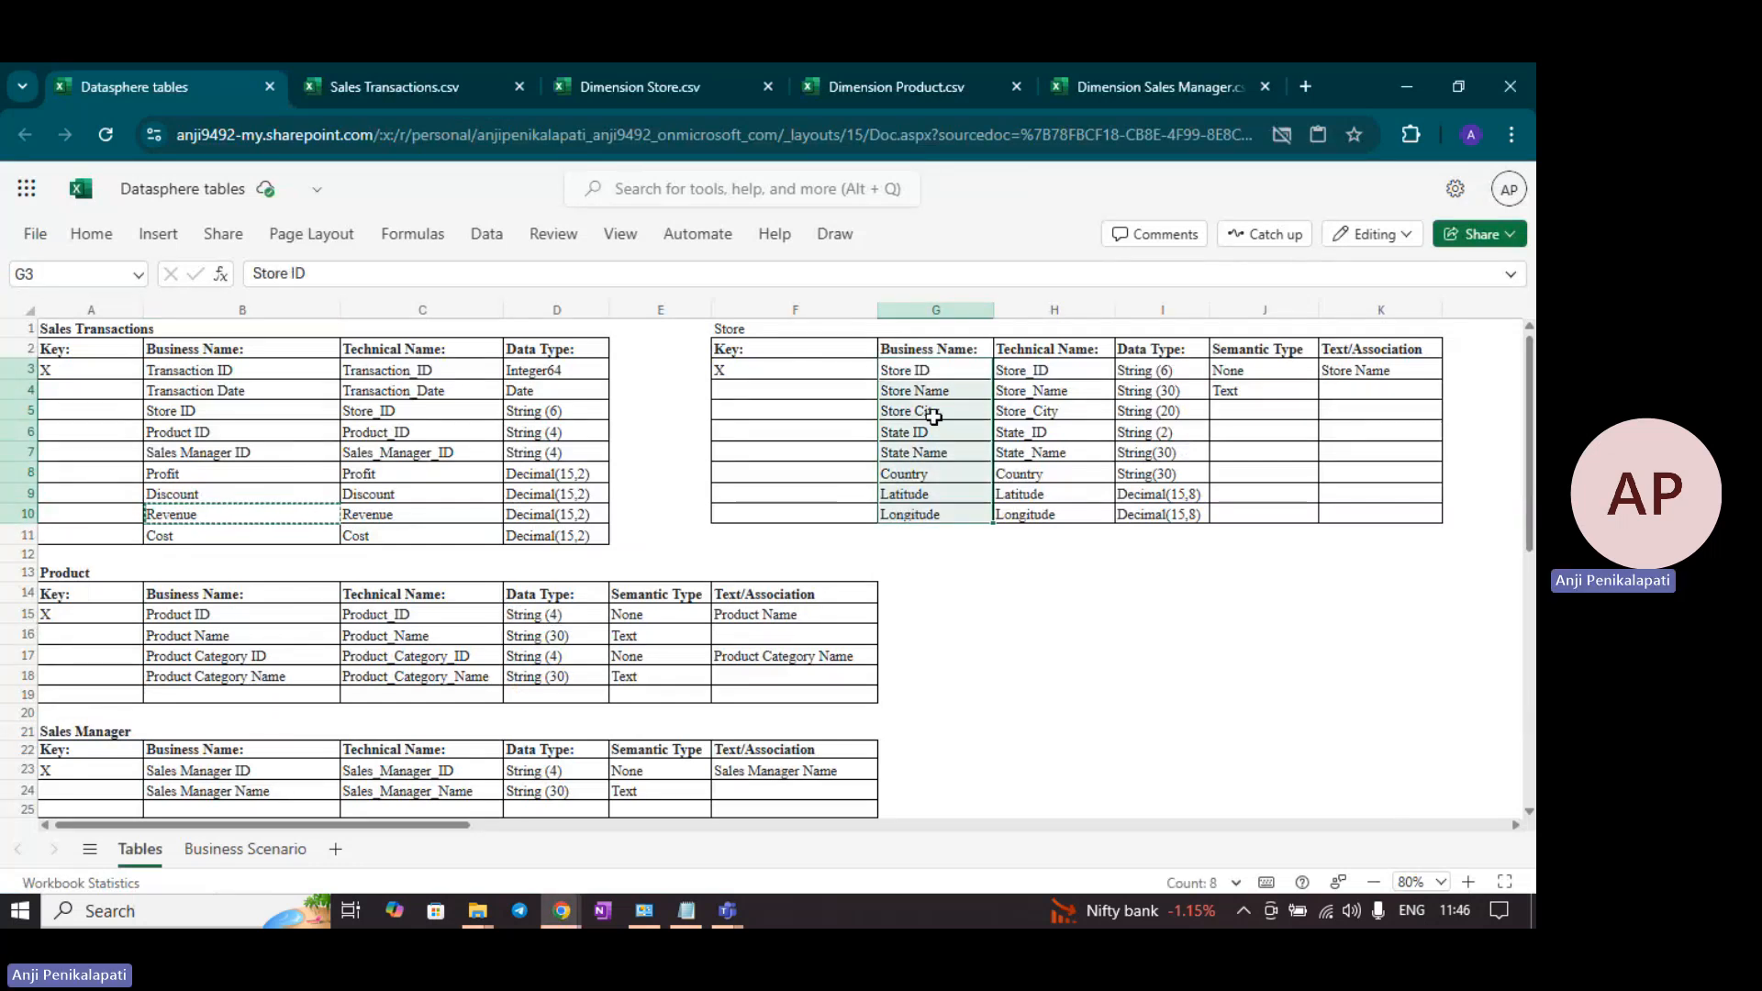
# Step: Copy the Store ID business name from the workbook's Store definitions and switch back to the Store table in SAP Datasphere
pyautogui.hotkey('alt', 'h')
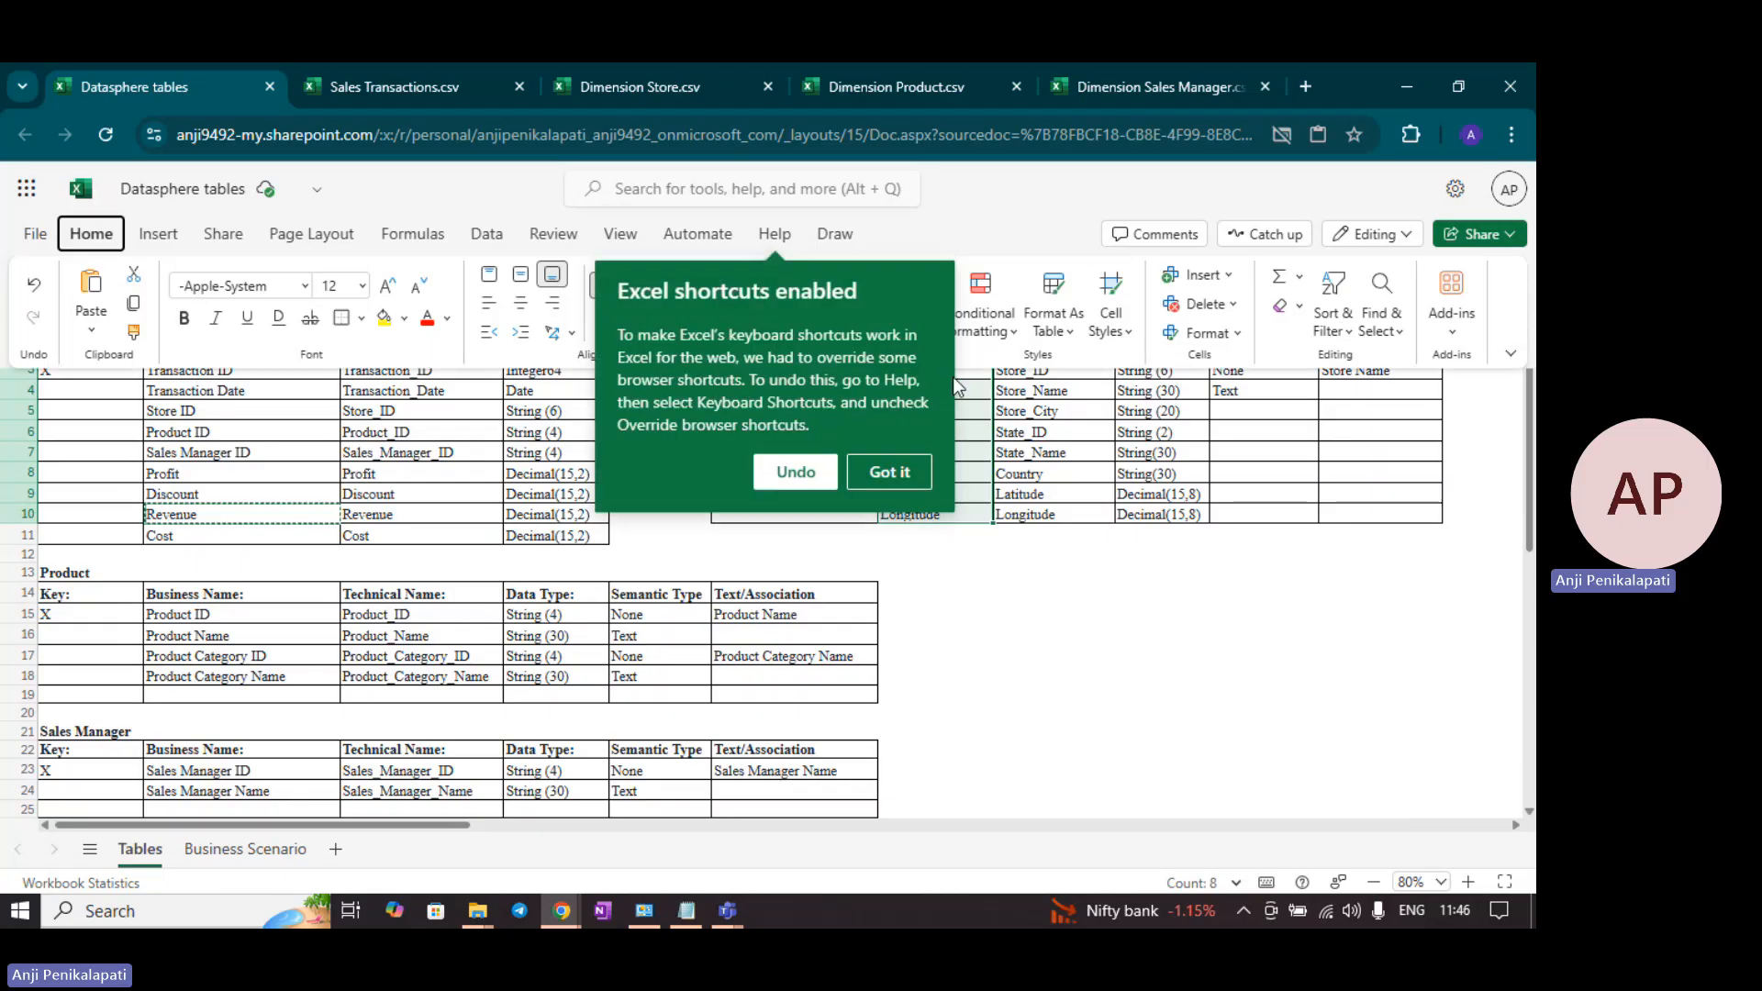
pyautogui.click(964, 372)
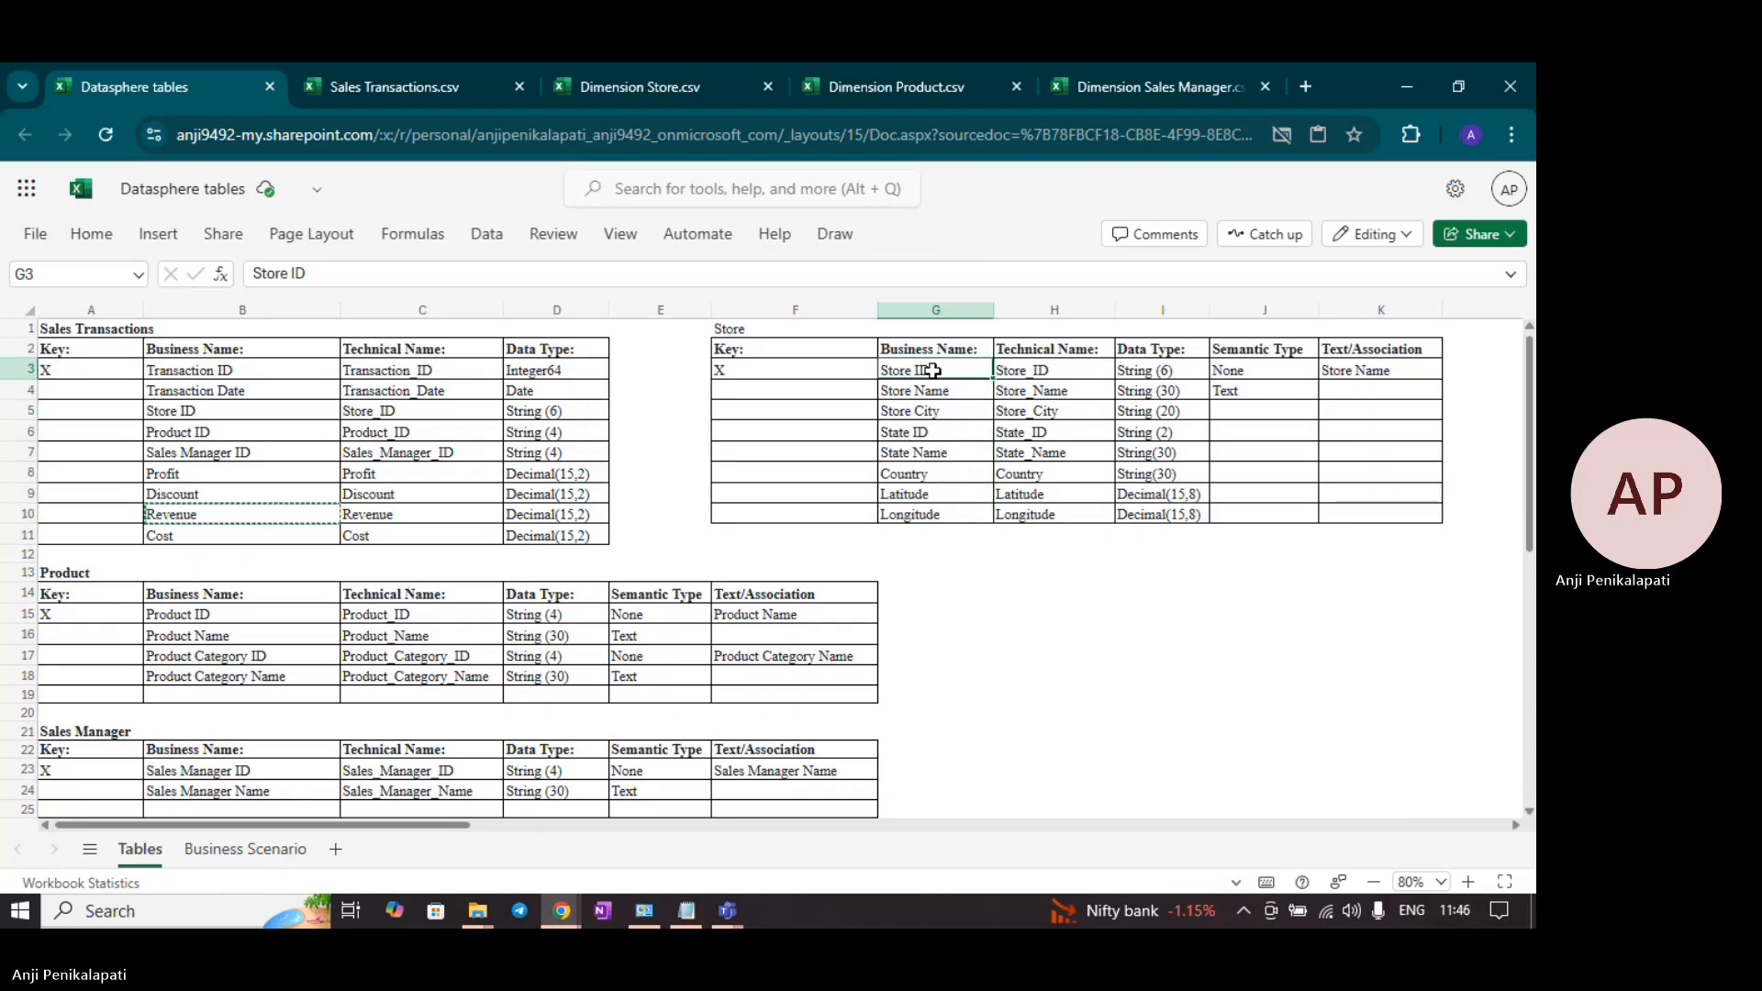
pyautogui.hotkey('ctrl', 'c')
pyautogui.hotkey('alt', 'Tab')
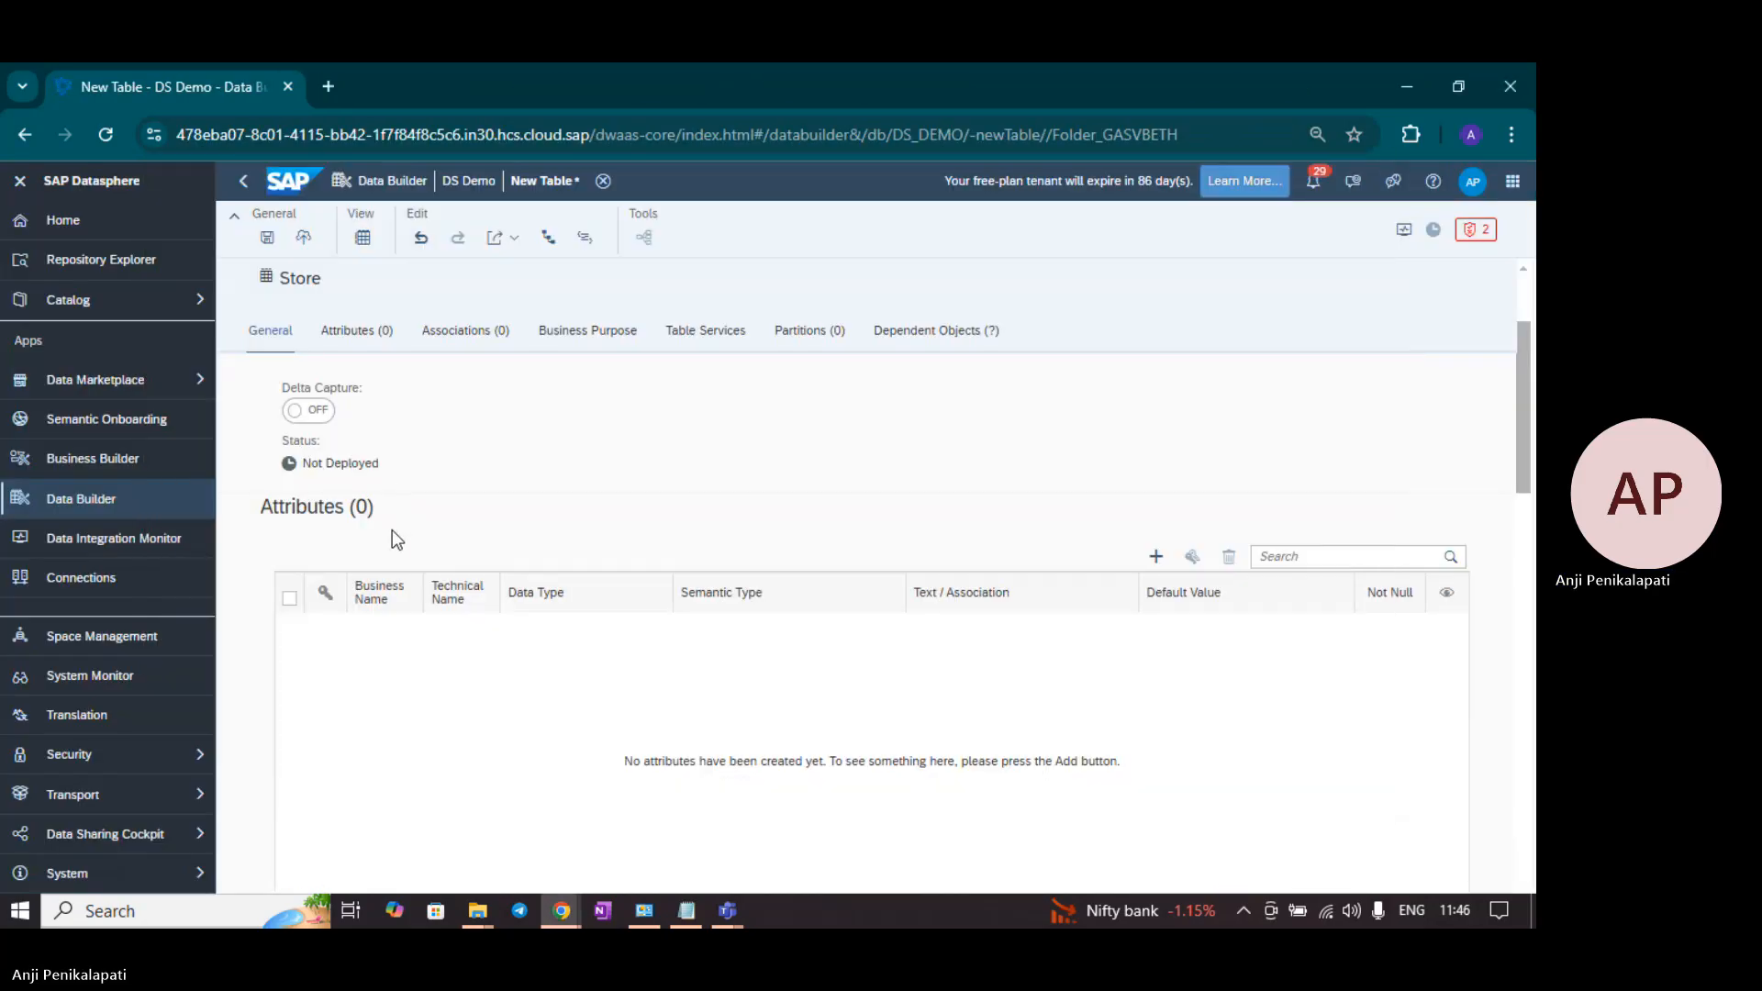
# Step: Add eight new attribute rows to the Store table
pyautogui.scroll(-1, 1152, 424)
pyautogui.click(1155, 445)
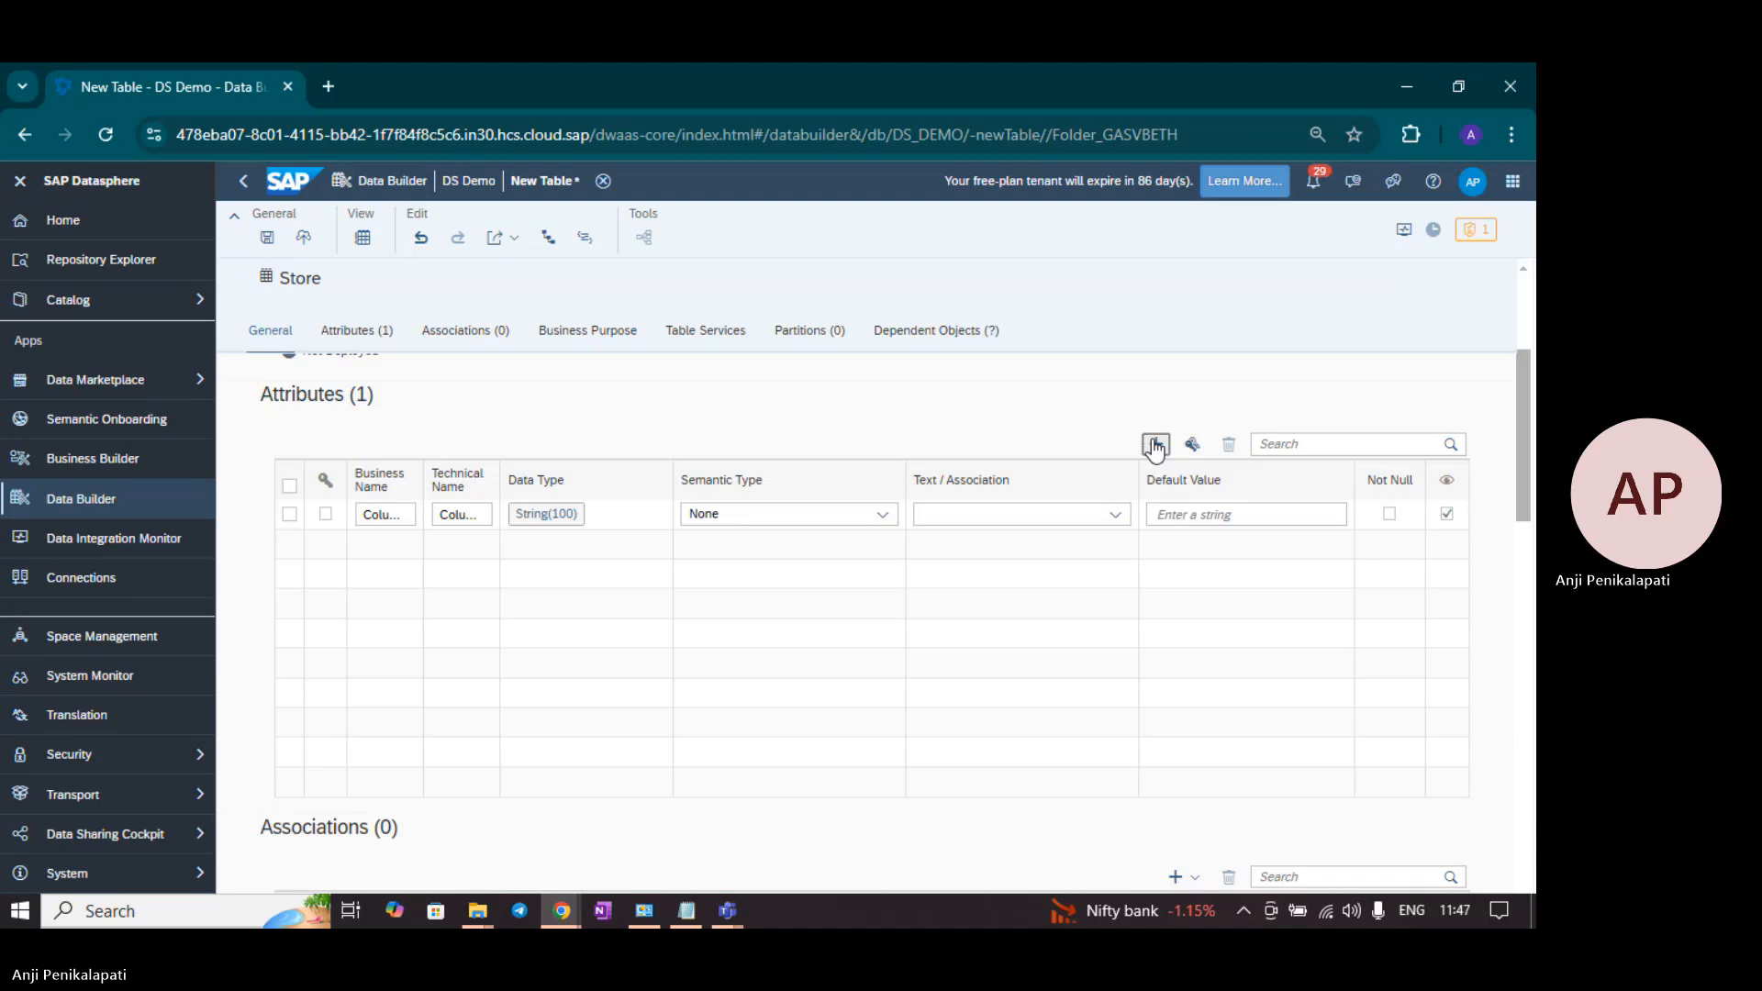
pyautogui.click(1155, 445)
pyautogui.click(1156, 445)
pyautogui.click(1156, 445)
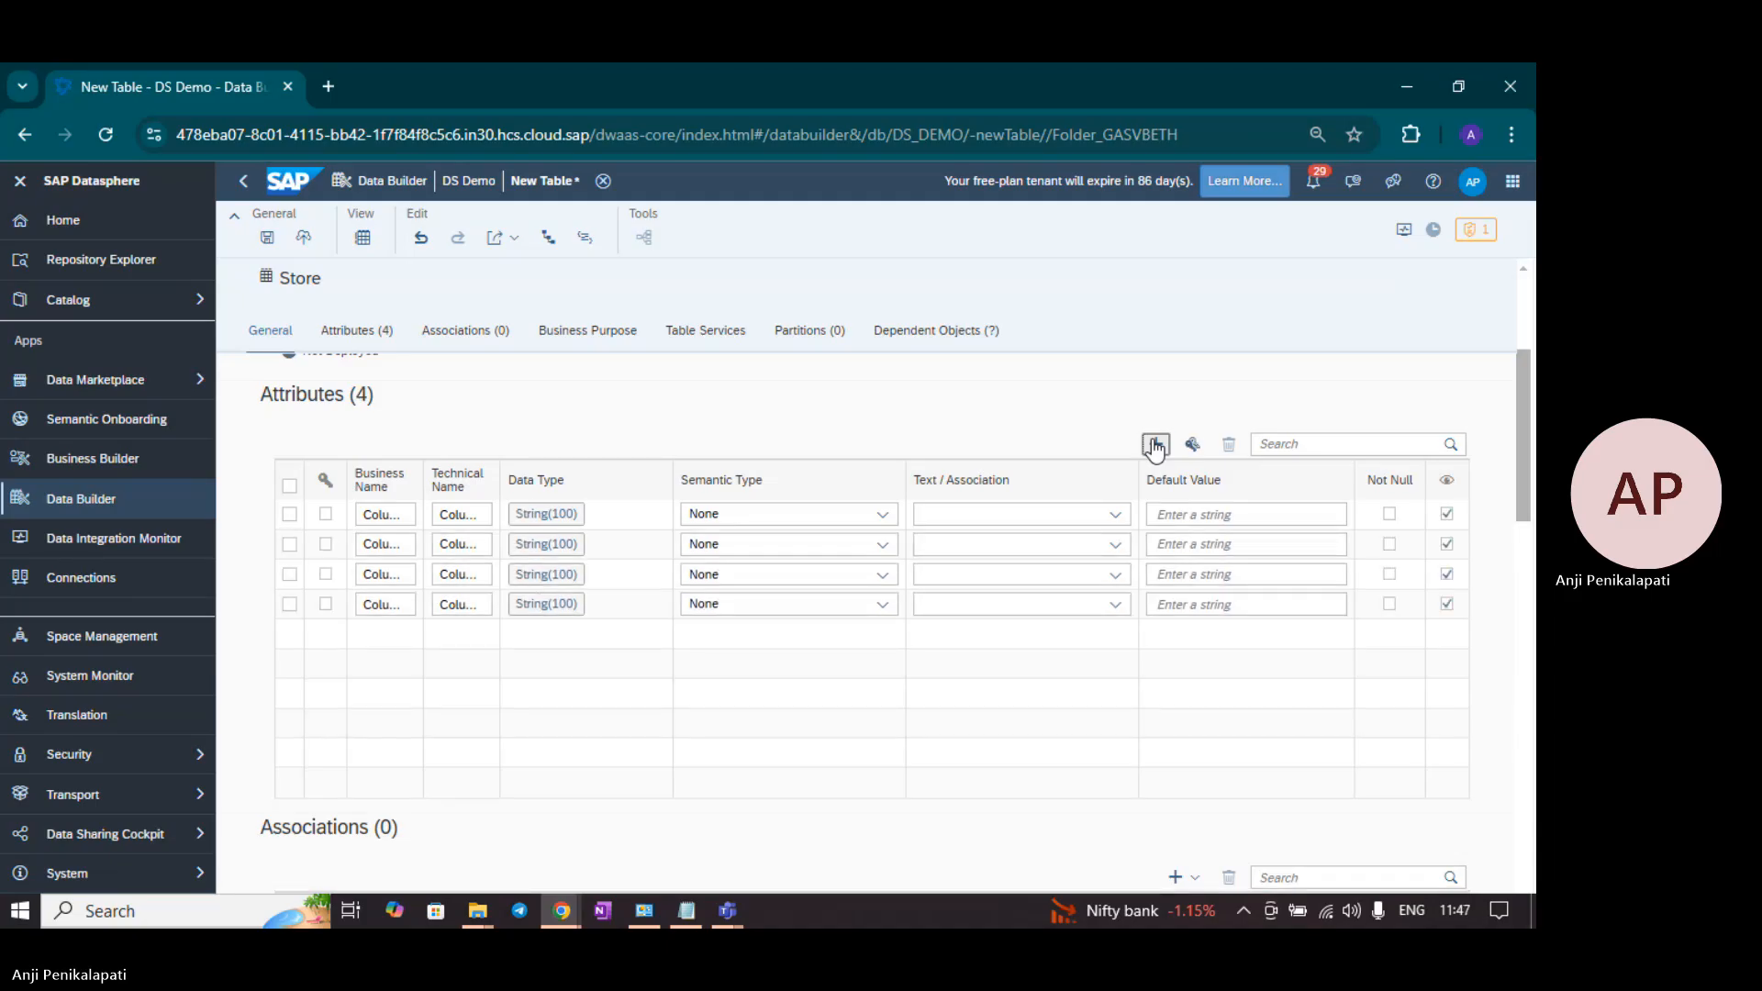
pyautogui.click(1156, 445)
pyautogui.click(1155, 445)
pyautogui.click(1156, 445)
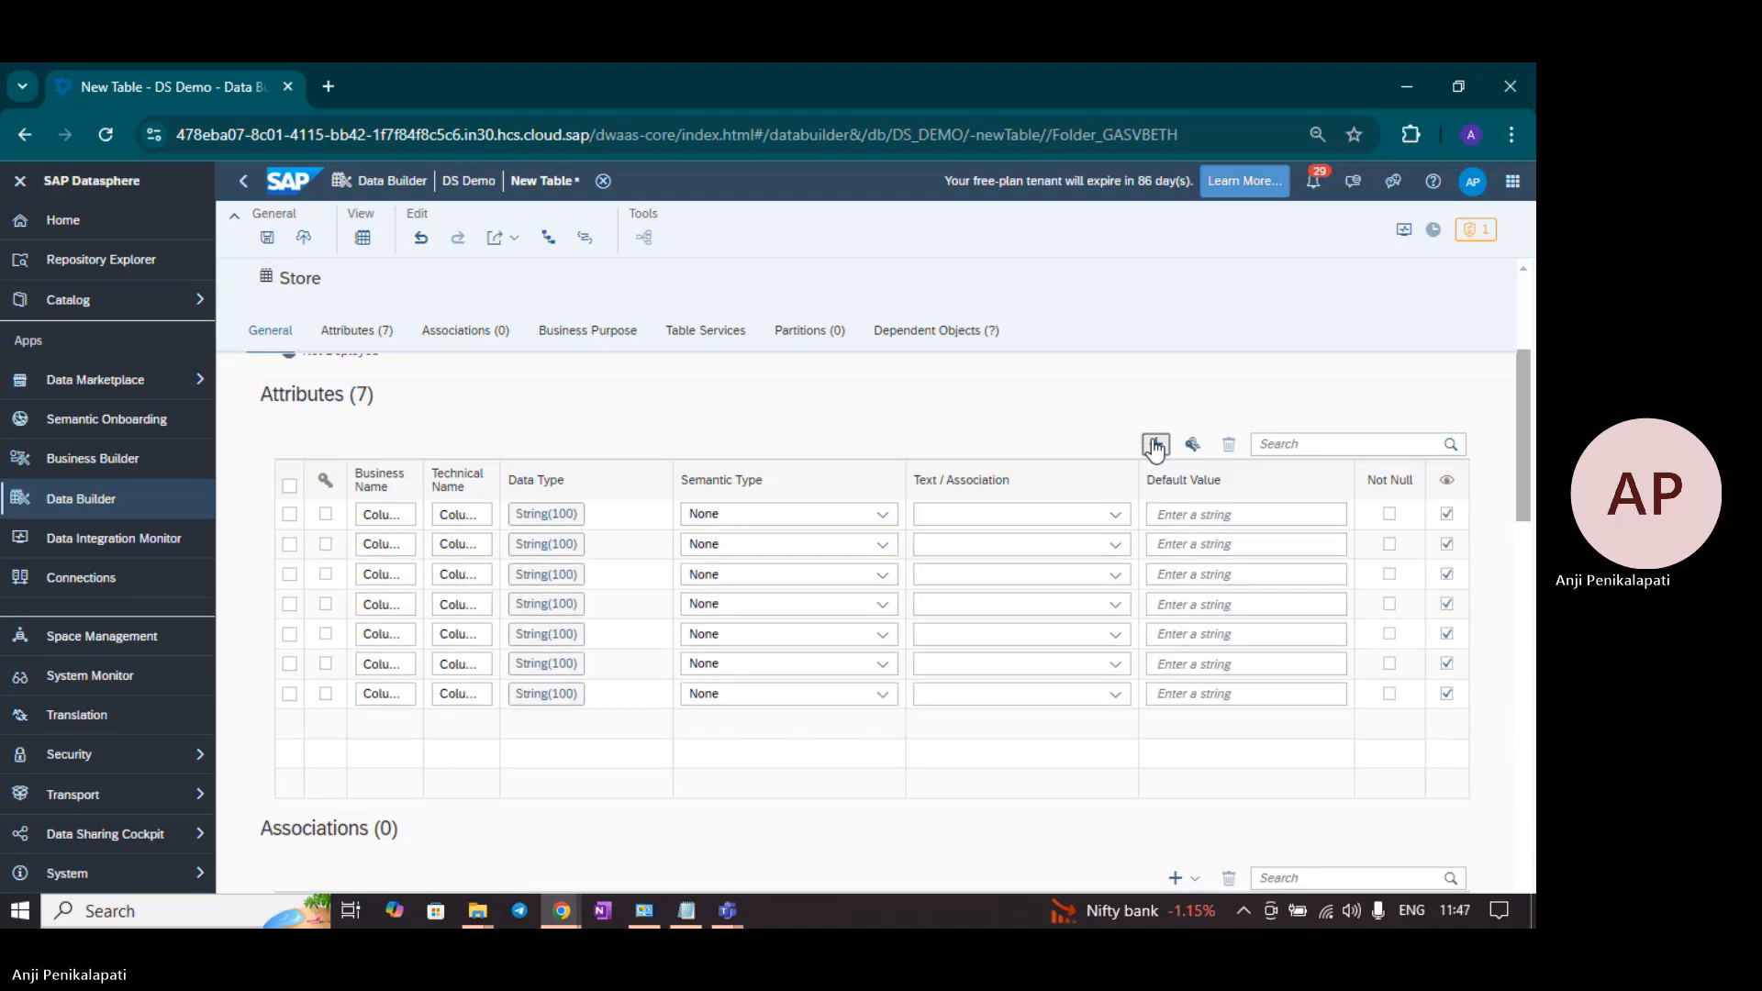
pyautogui.click(1156, 445)
# Step: Set the first attribute's business name to Store ID and the second's to Store Name, copied from the Excel workbook
pyautogui.click(393, 514)
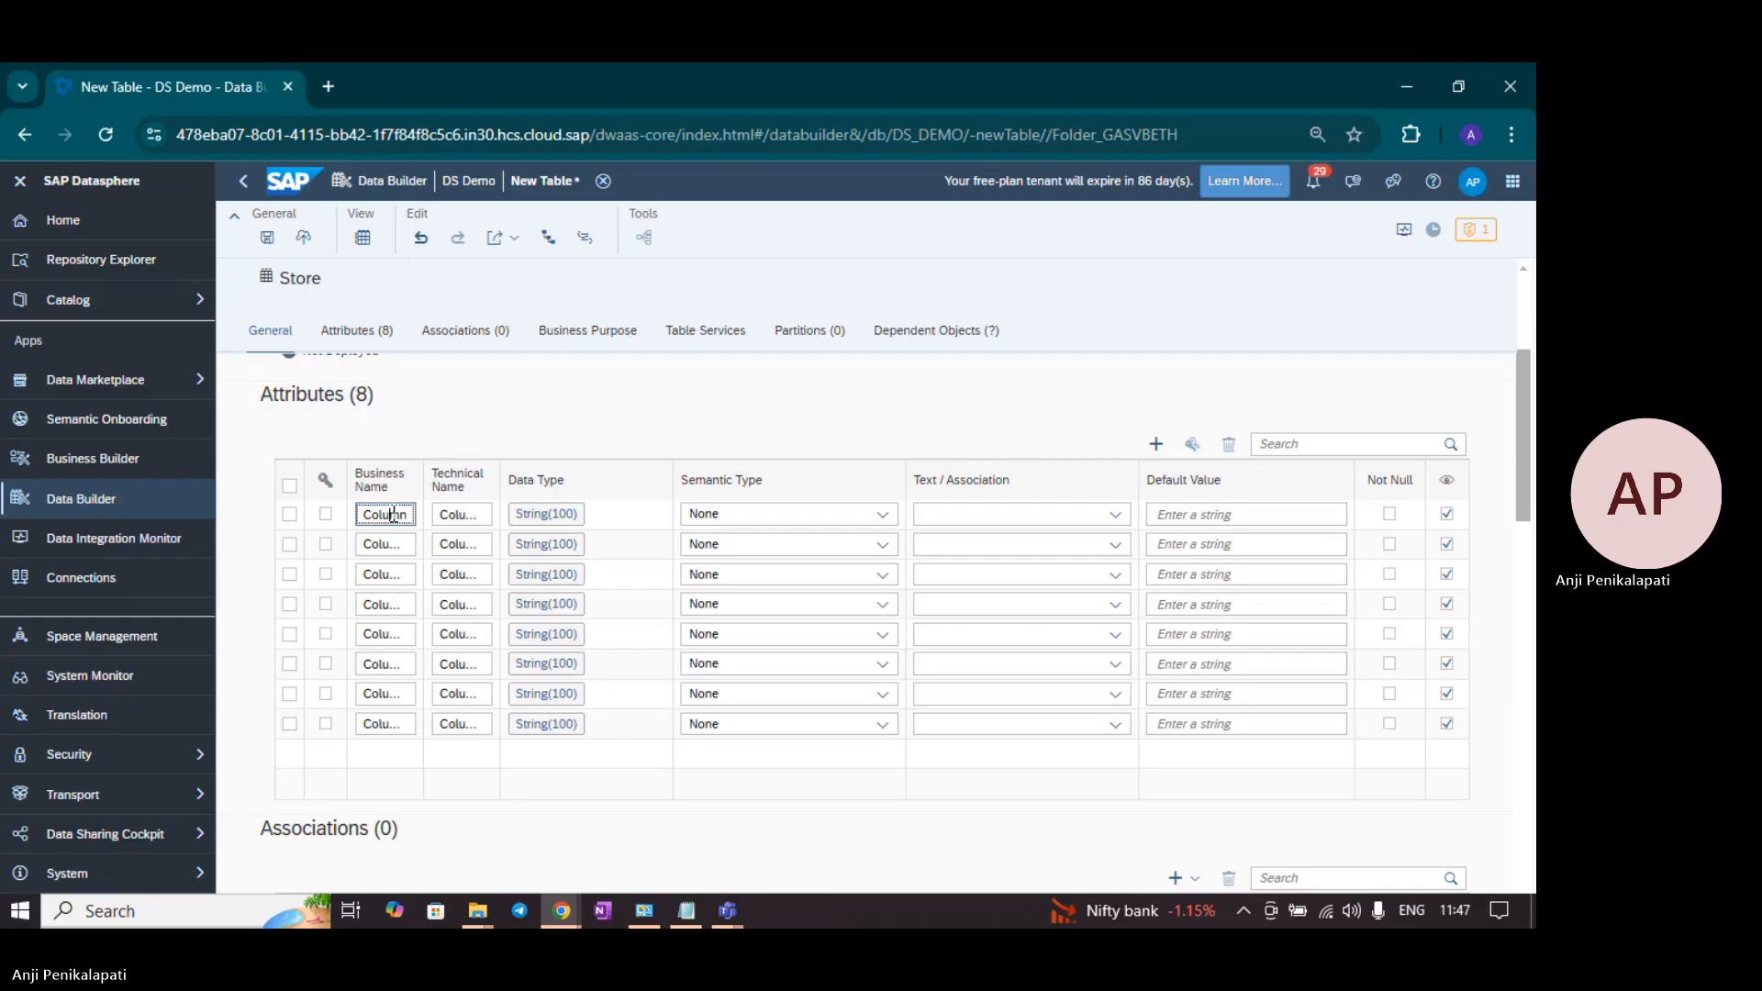
pyautogui.hotkey('ctrl', 'a')
pyautogui.write('Store ID')
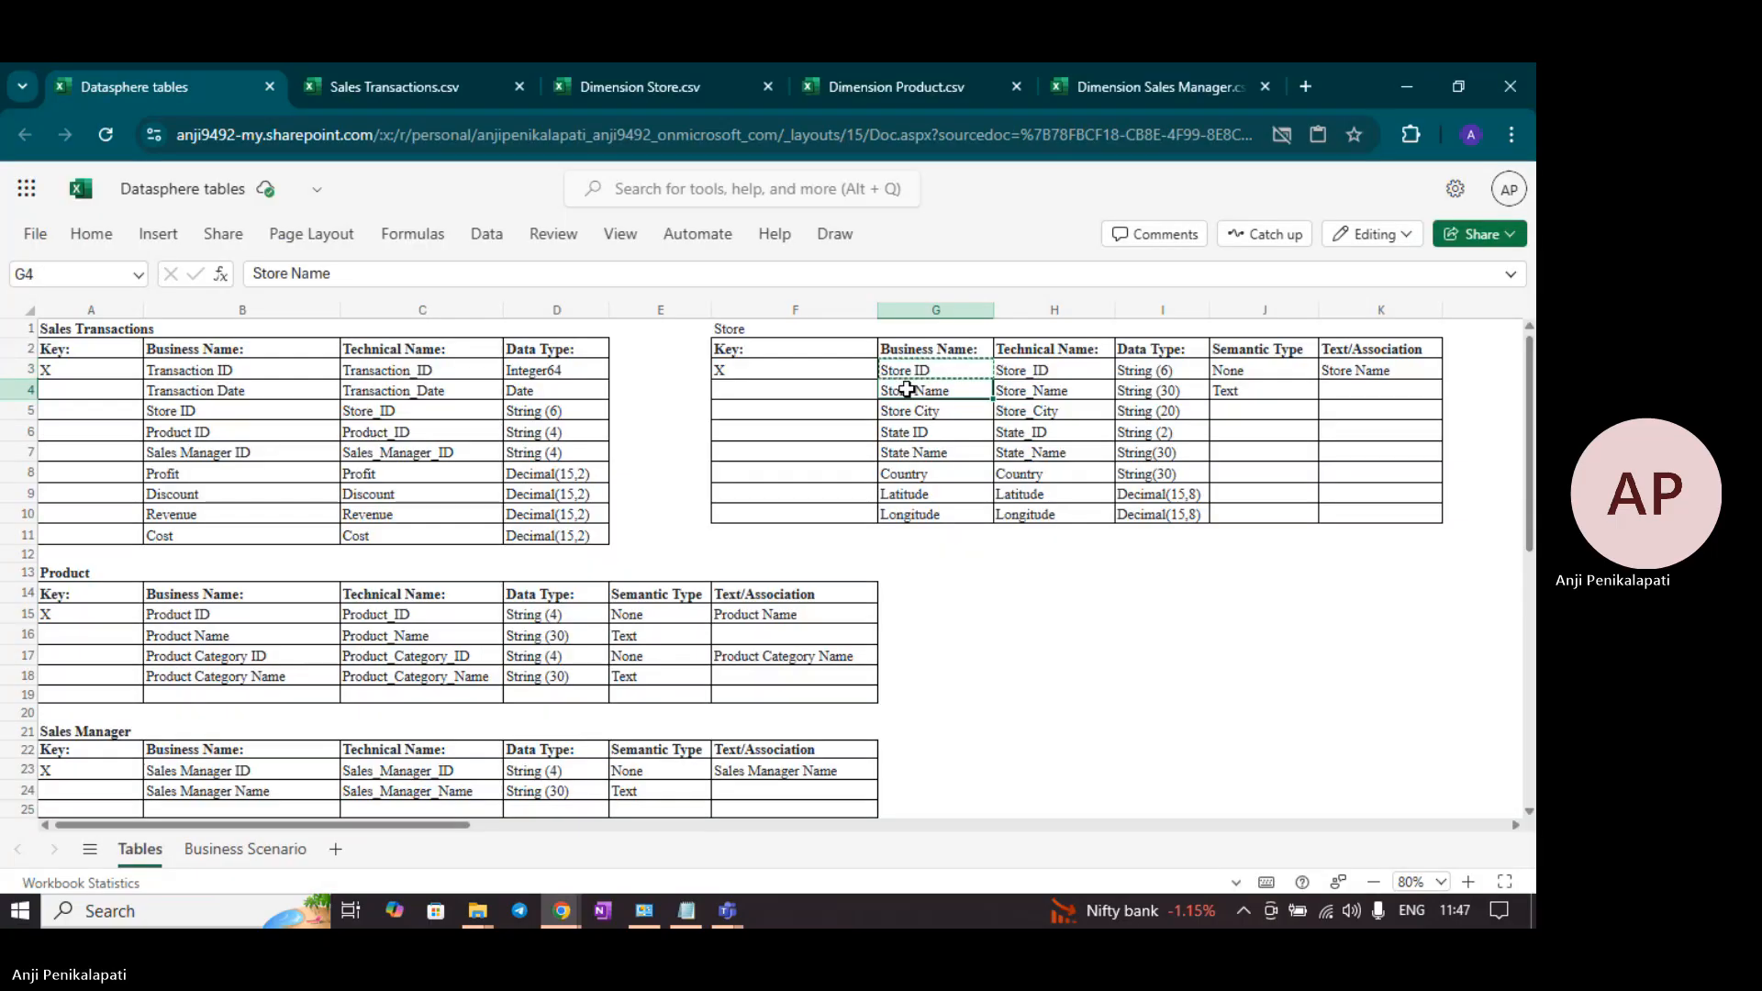
pyautogui.hotkey('ctrl', 'c')
pyautogui.hotkey('alt', 'Tab')
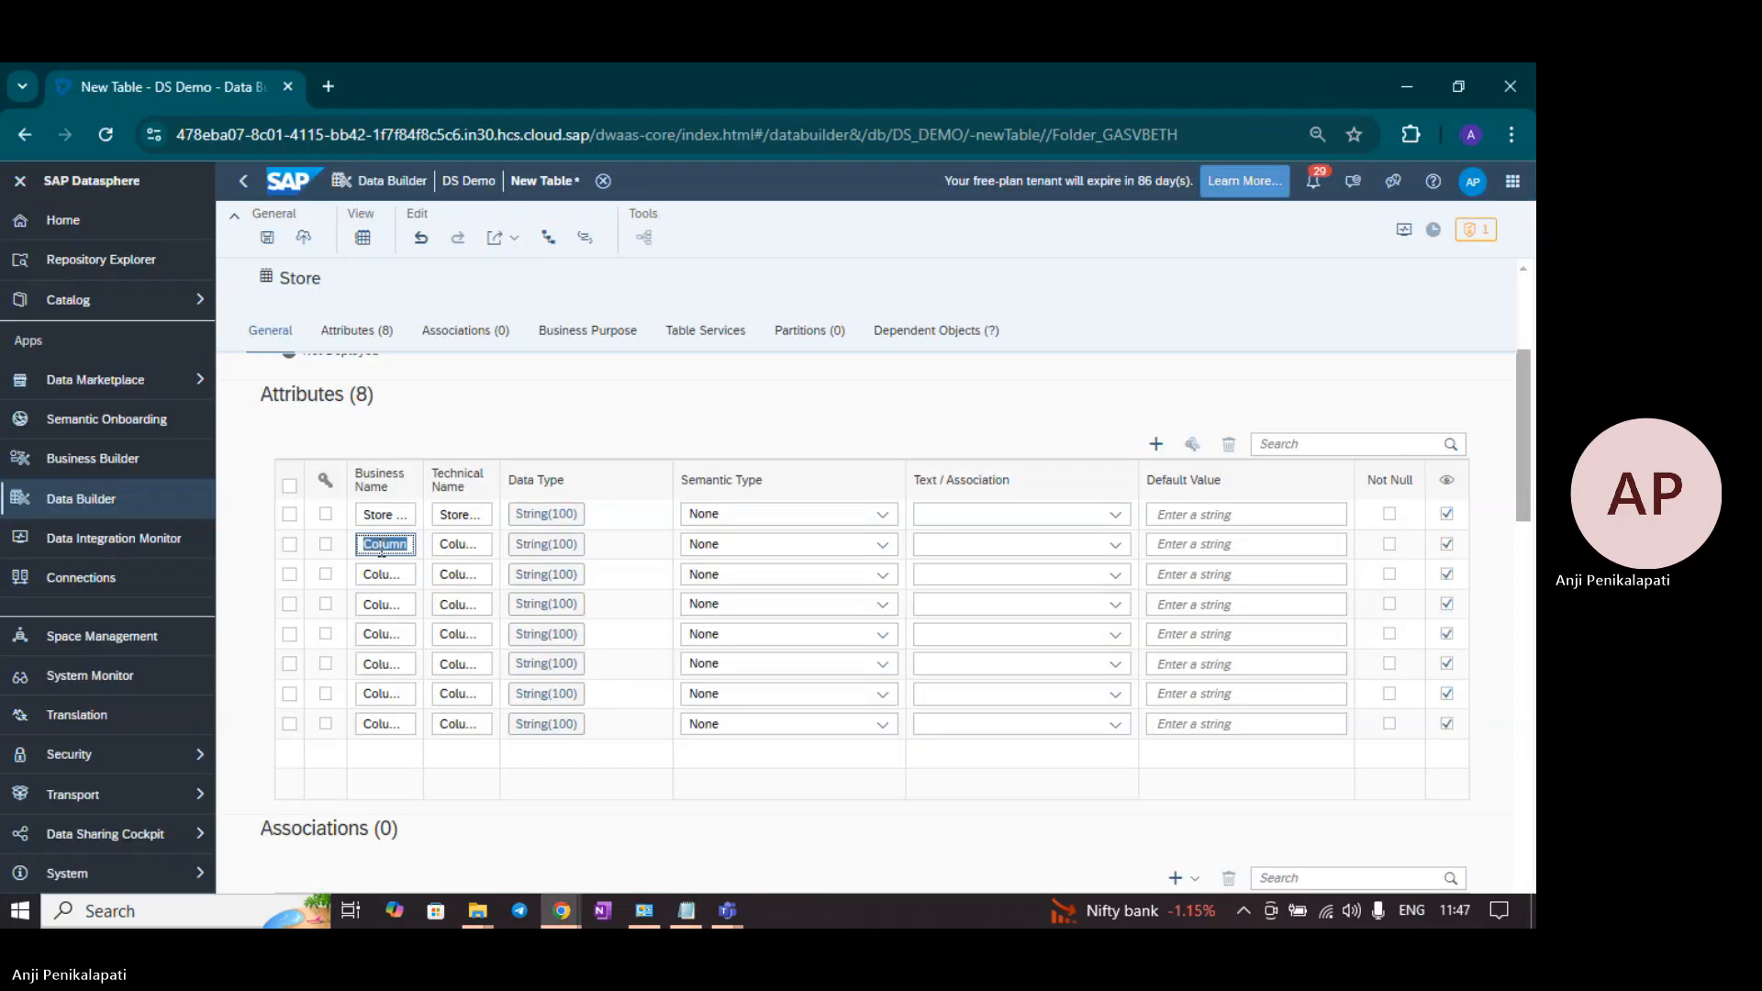
# Step: Copy Store City from the Excel workbook and enter it as the third attribute's business name in SAP Datasphere
pyautogui.hotkey('alt', 'Tab')
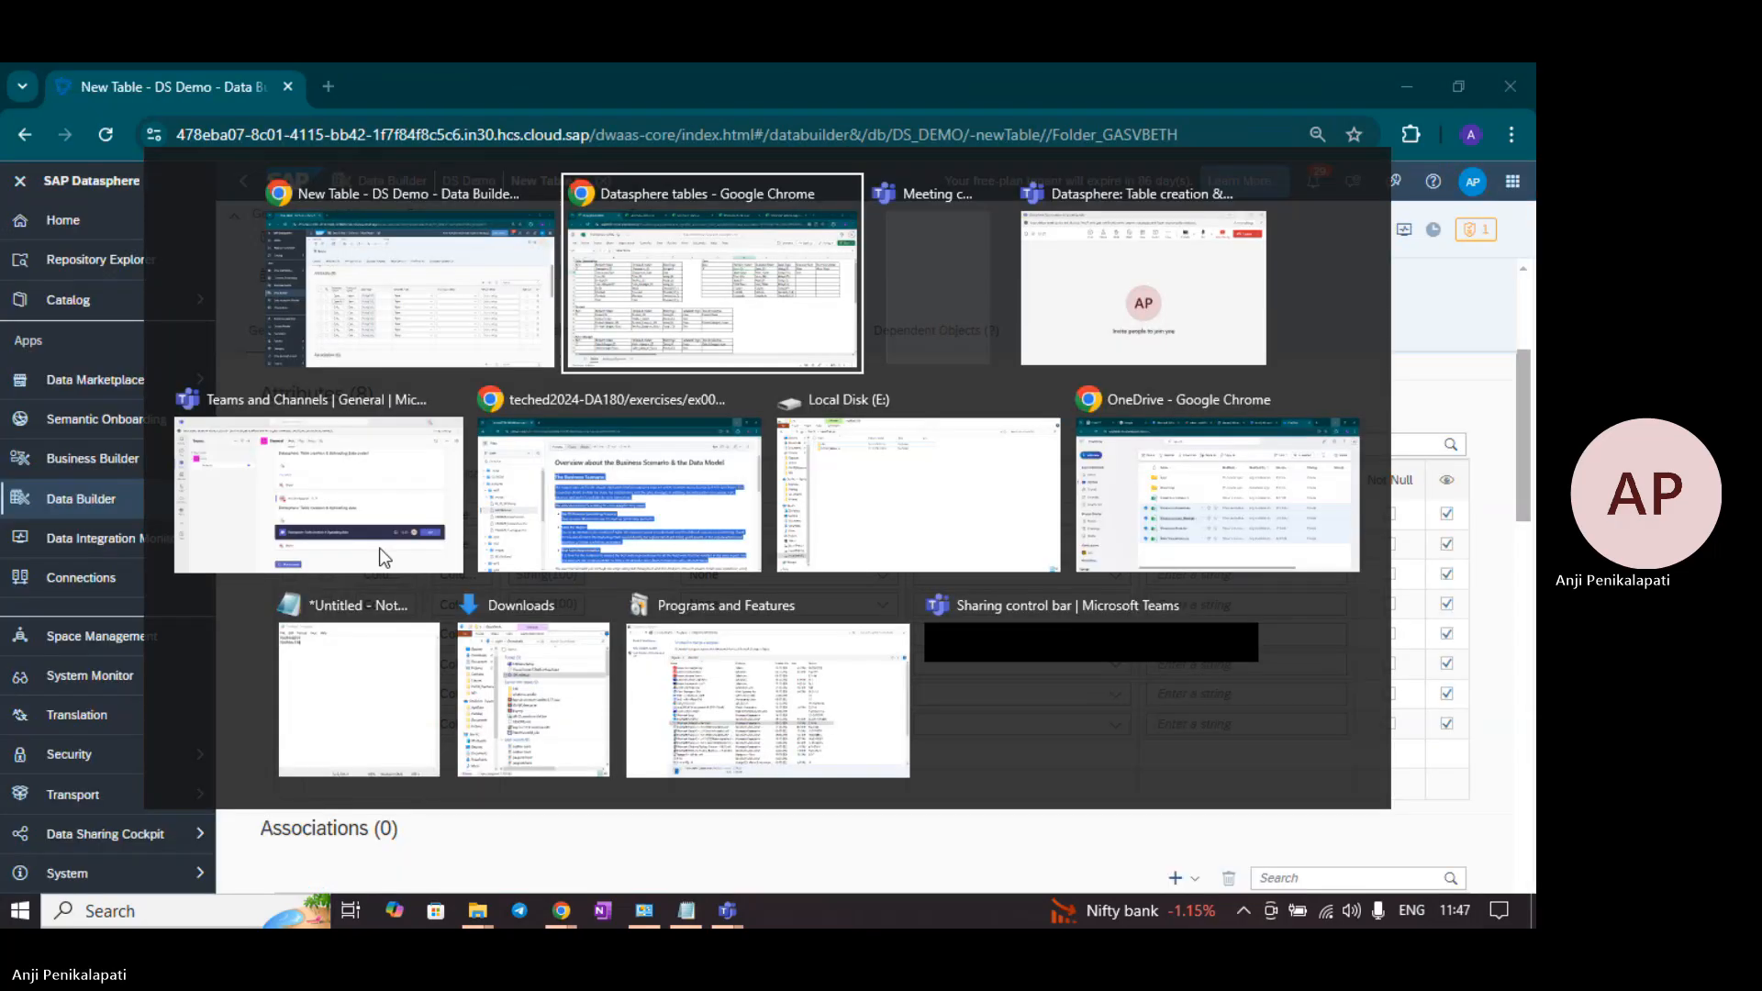
pyautogui.click(901, 410)
pyautogui.hotkey('ctrl', 'c')
pyautogui.hotkey('alt', 'Tab')
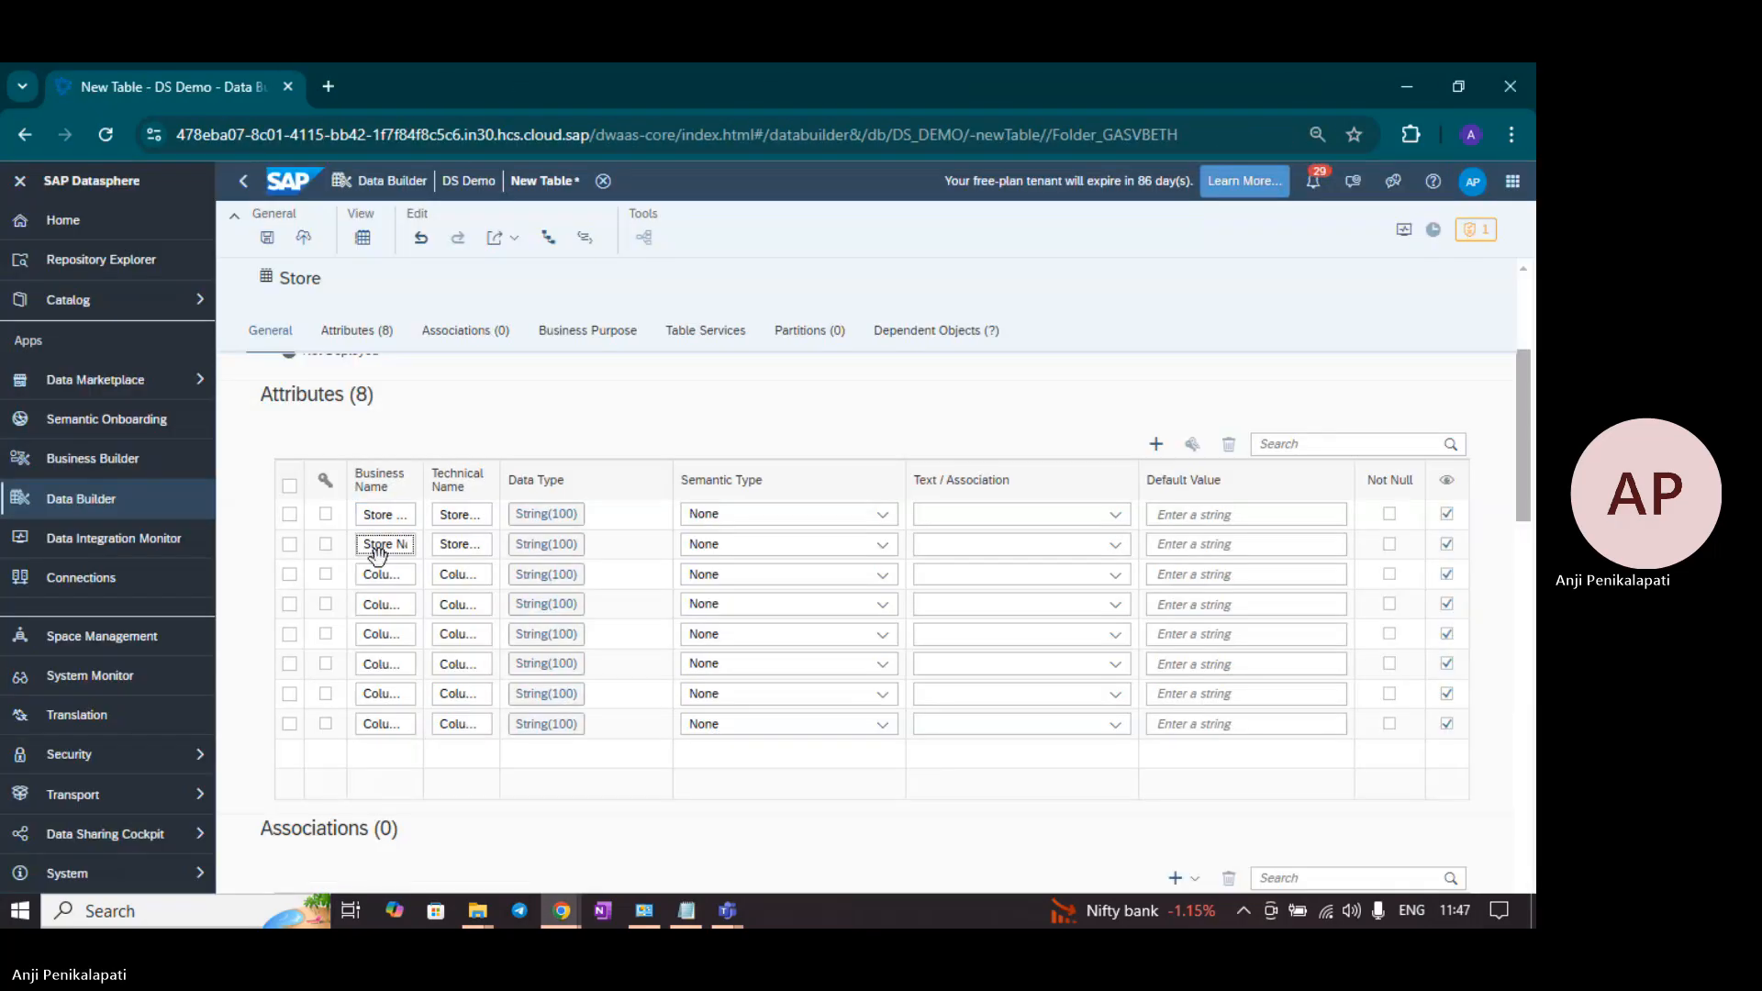
pyautogui.click(386, 573)
pyautogui.hotkey('ctrl', 'v')
# Step: Copy State ID from the Excel workbook and enter it as the fourth attribute's business name in SAP Datasphere
pyautogui.hotkey('alt', 'Tab')
pyautogui.click(945, 431)
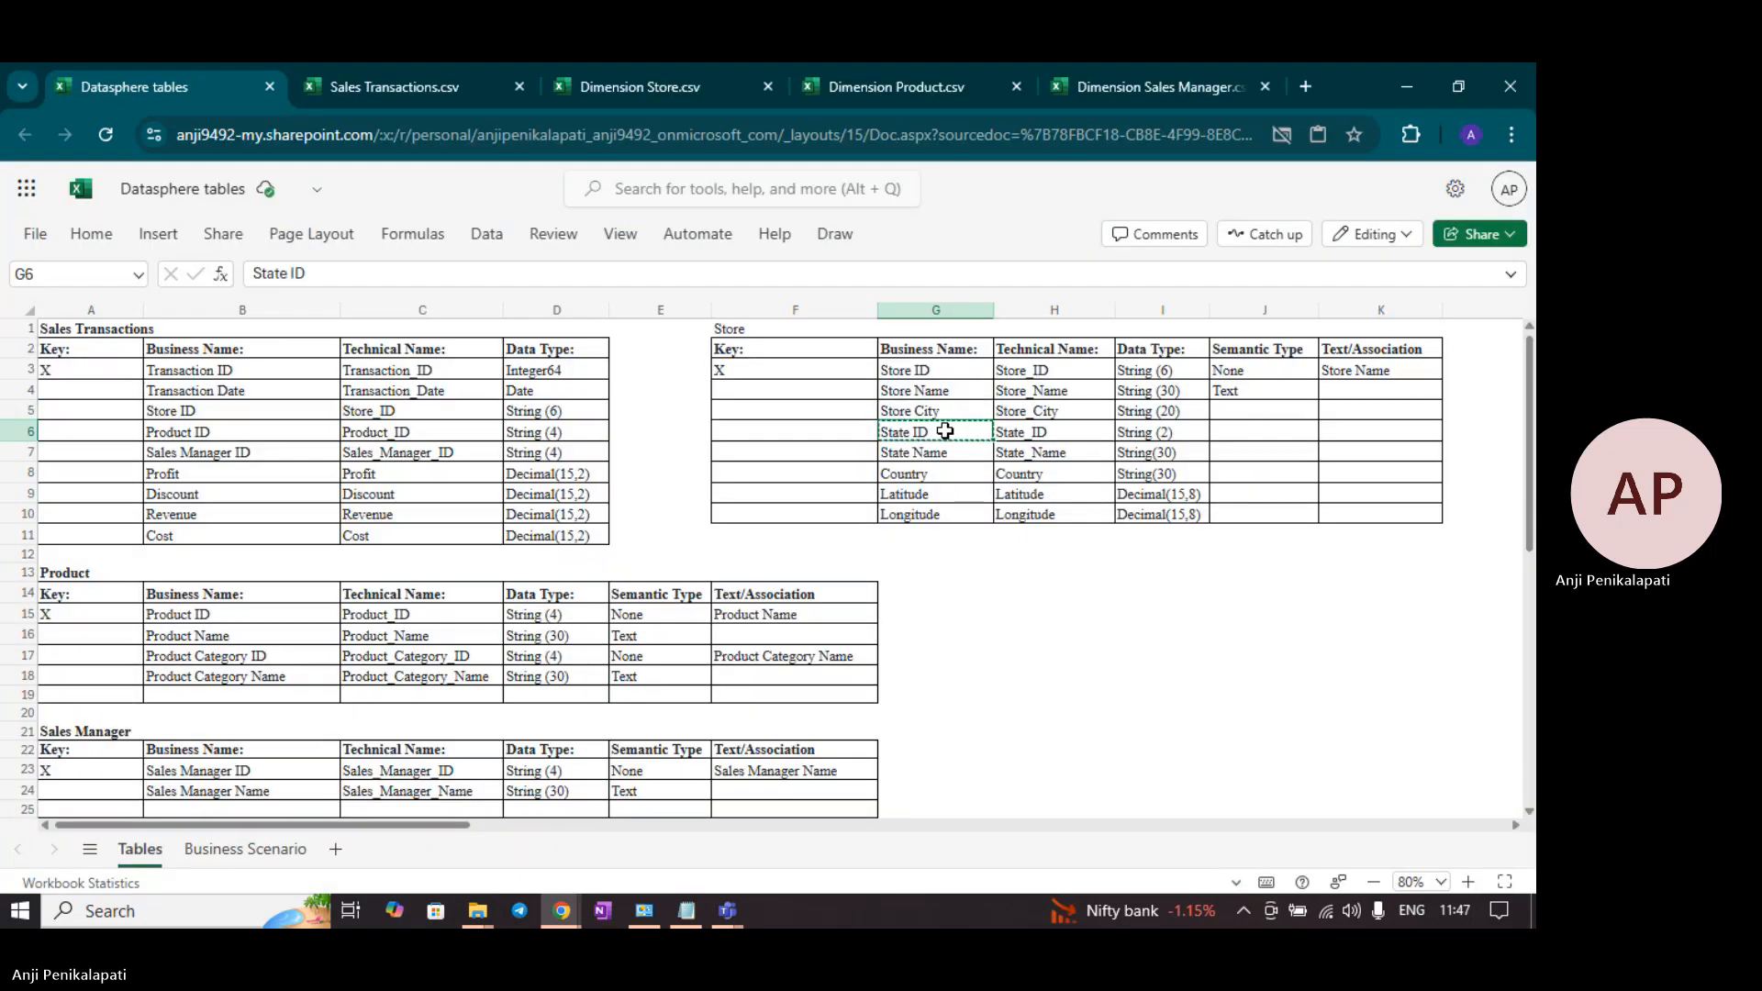
pyautogui.hotkey('ctrl', 'c')
pyautogui.hotkey('alt', 'Tab')
pyautogui.click(375, 602)
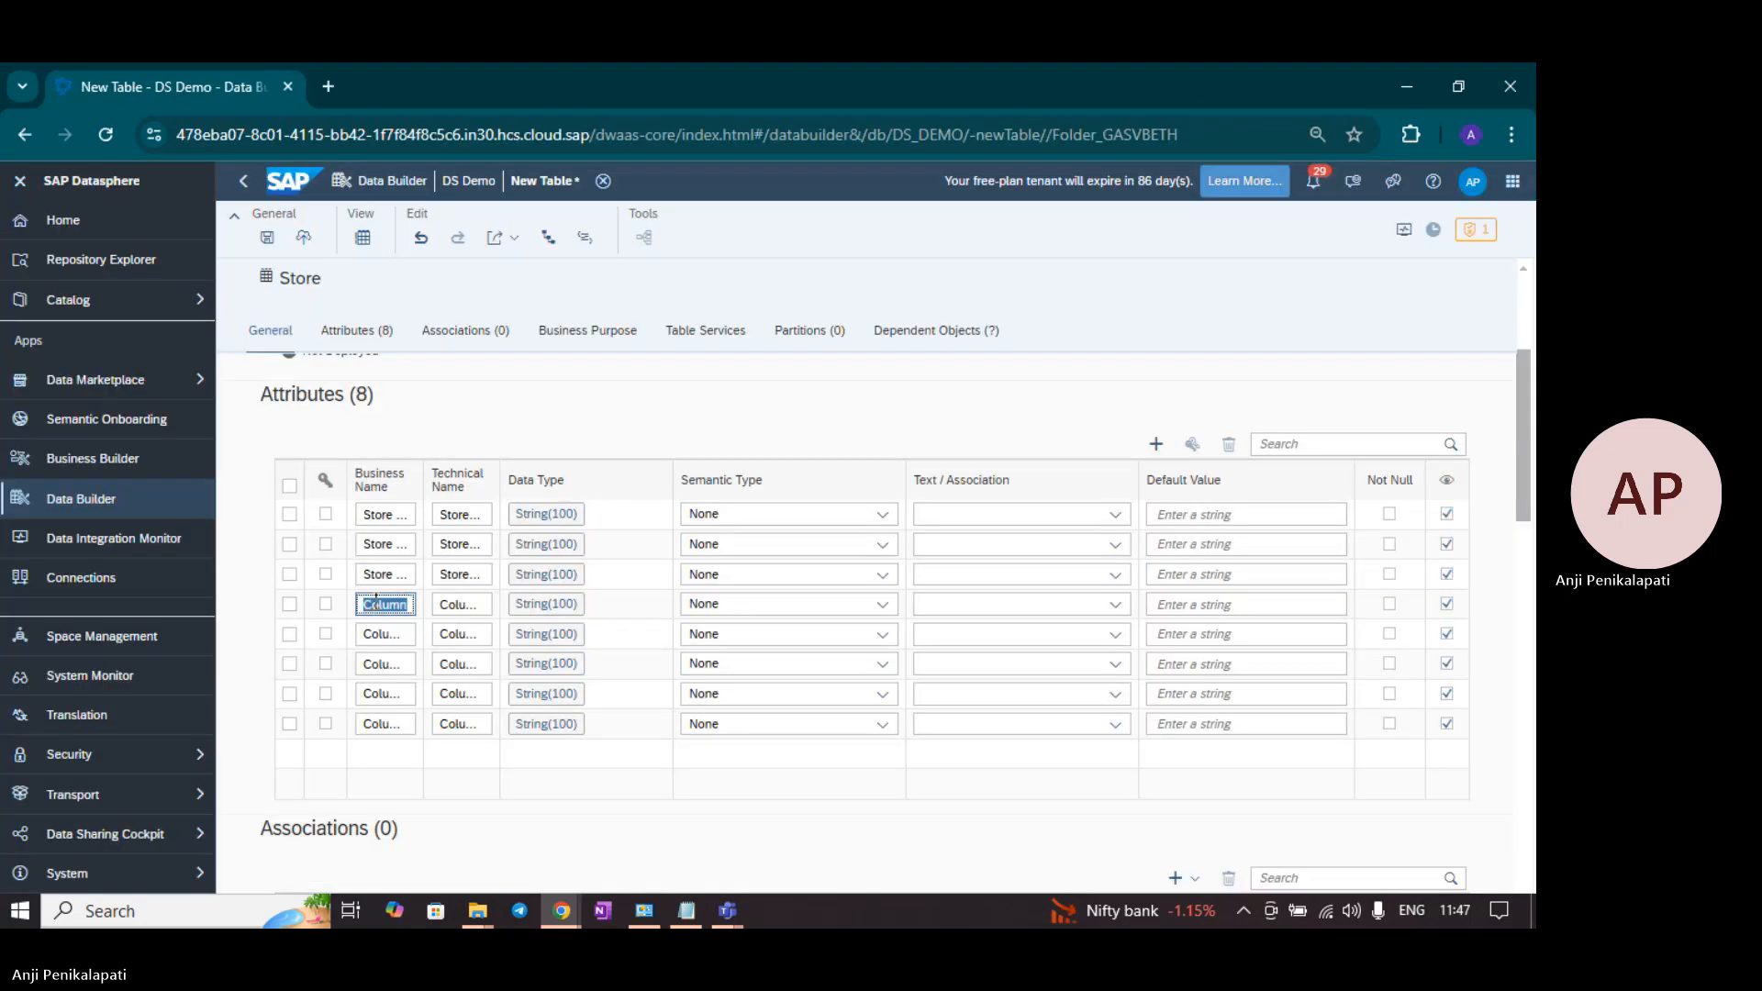
pyautogui.hotkey('ctrl', 'v')
# Step: Copy State Name from the Excel workbook and enter it as the fifth attribute's business name in SAP Datasphere
pyautogui.hotkey('alt', 'Tab')
pyautogui.click(934, 456)
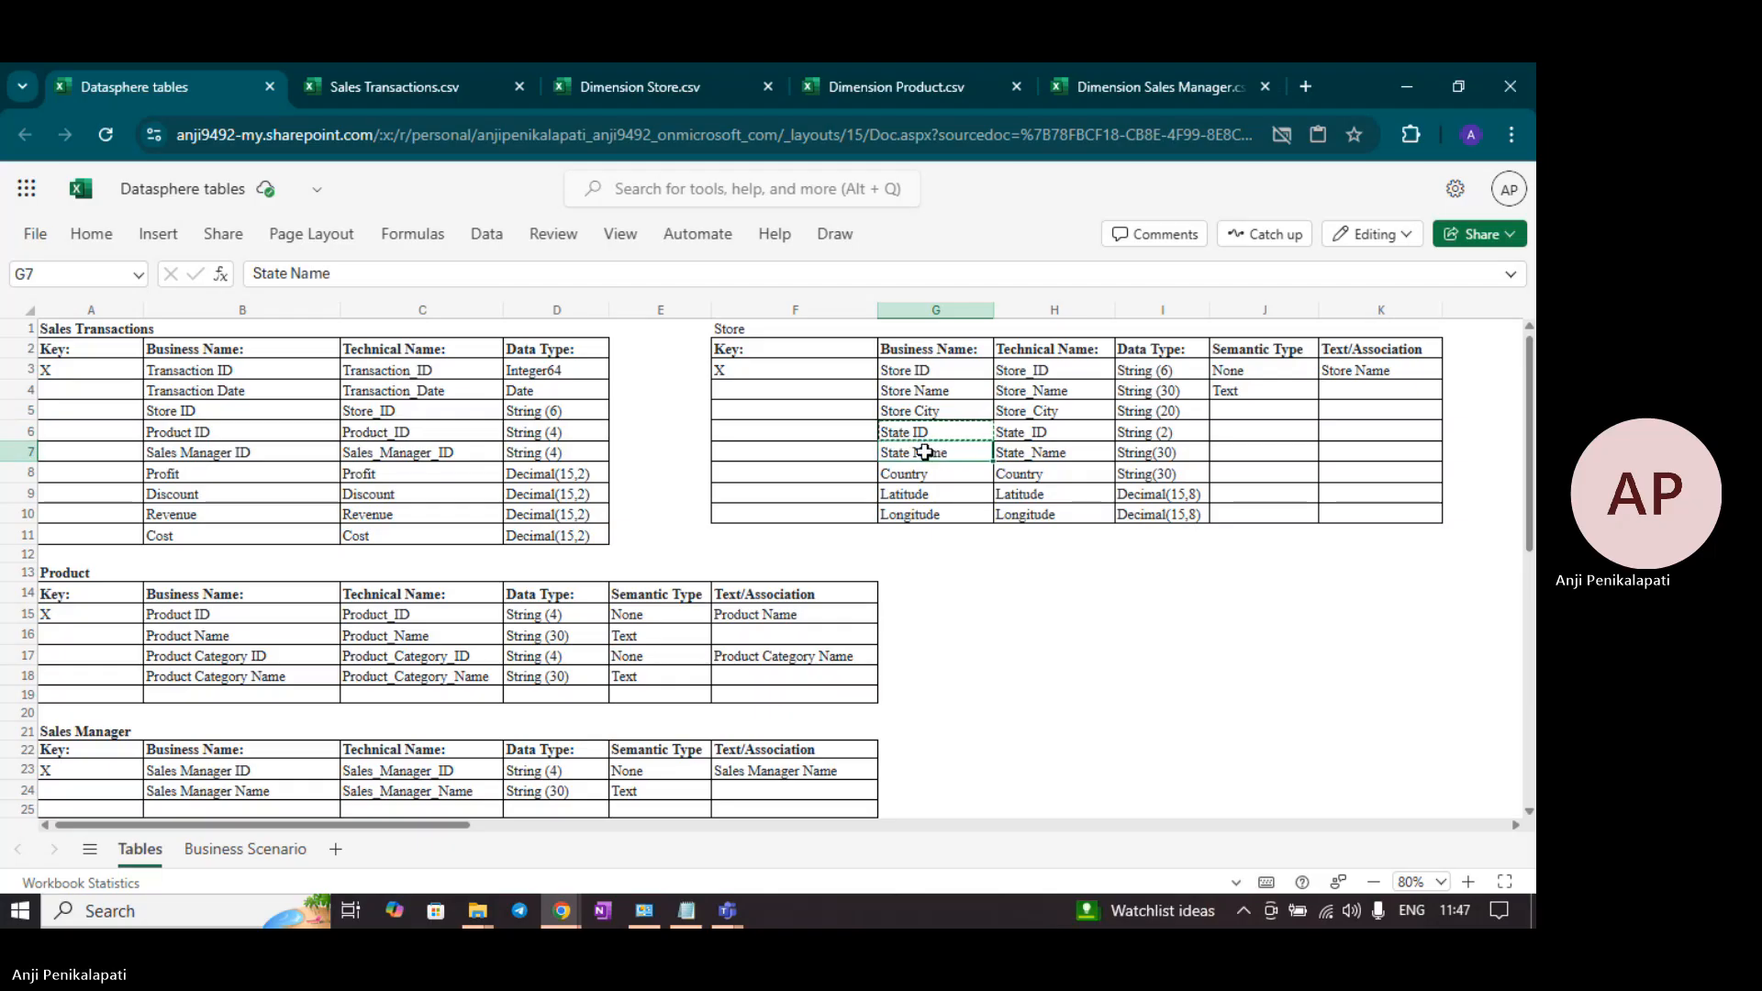
pyautogui.hotkey('ctrl', 'c')
pyautogui.hotkey('alt', 'Tab')
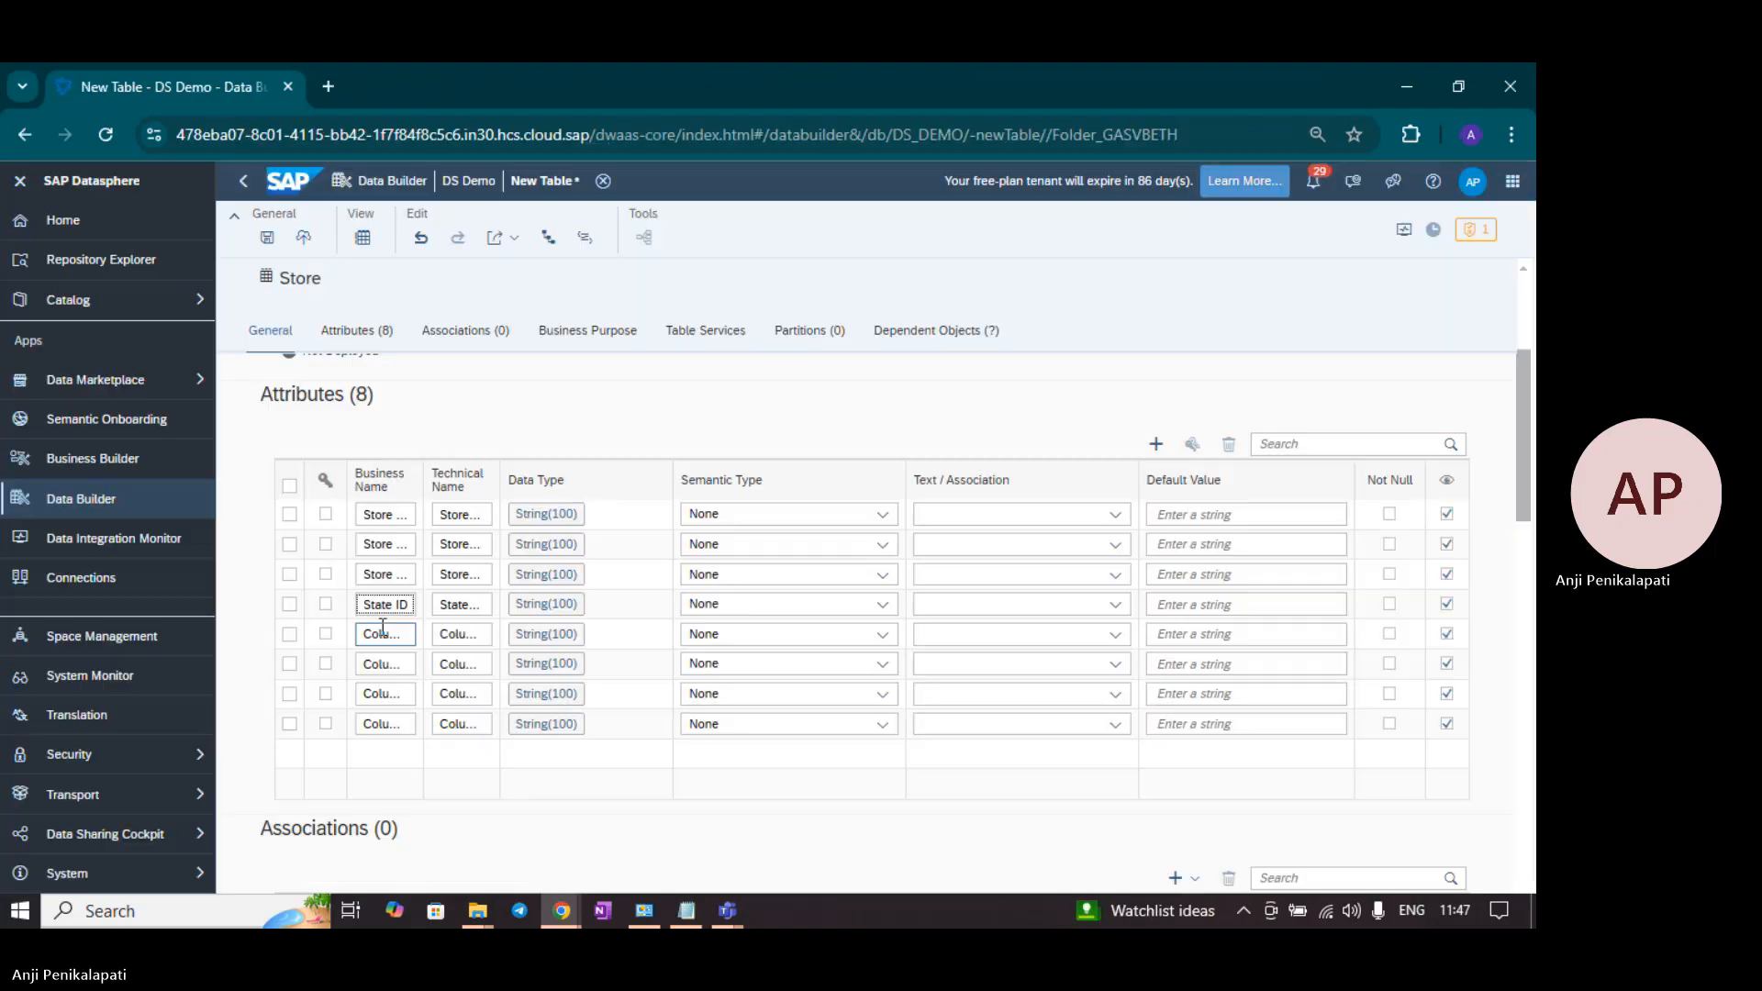
pyautogui.click(387, 634)
pyautogui.hotkey('ctrl', 'v')
# Step: Copy Country from the Excel workbook and enter it as the sixth attribute's business name in SAP Datasphere
pyautogui.hotkey('alt', 'Tab')
pyautogui.click(913, 474)
pyautogui.hotkey('ctrl', 'c')
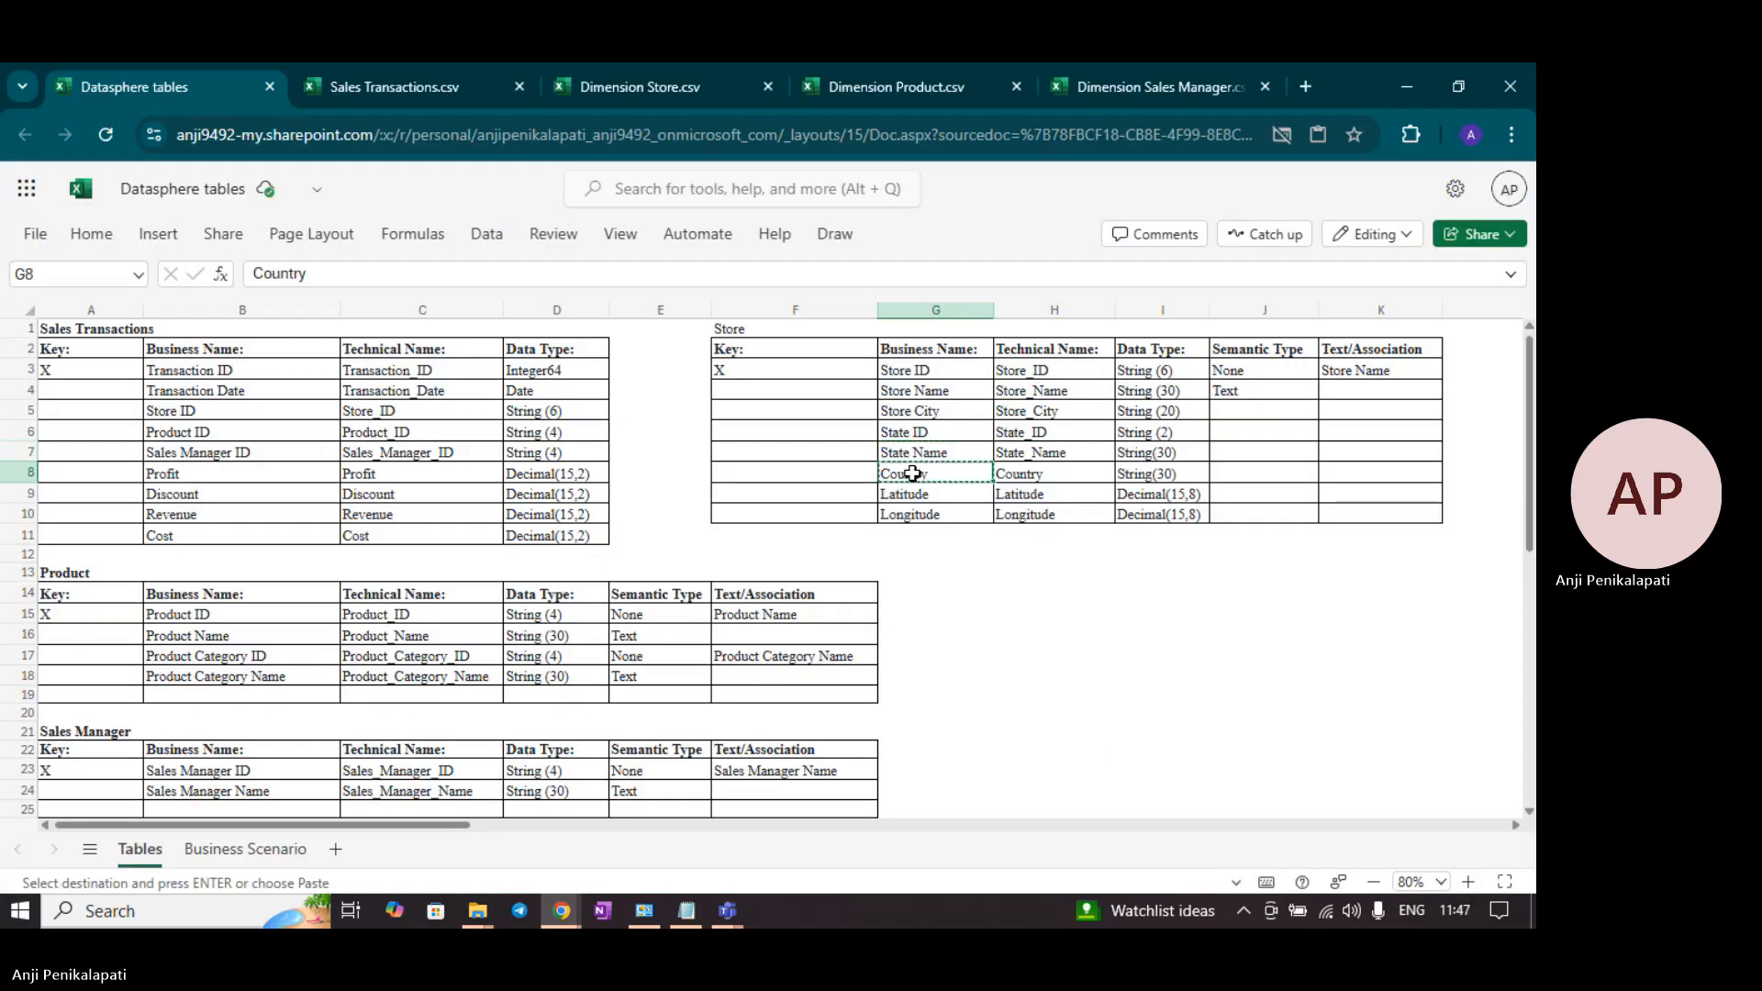
pyautogui.hotkey('alt', 'Tab')
pyautogui.click(386, 664)
pyautogui.hotkey('ctrl', 'v')
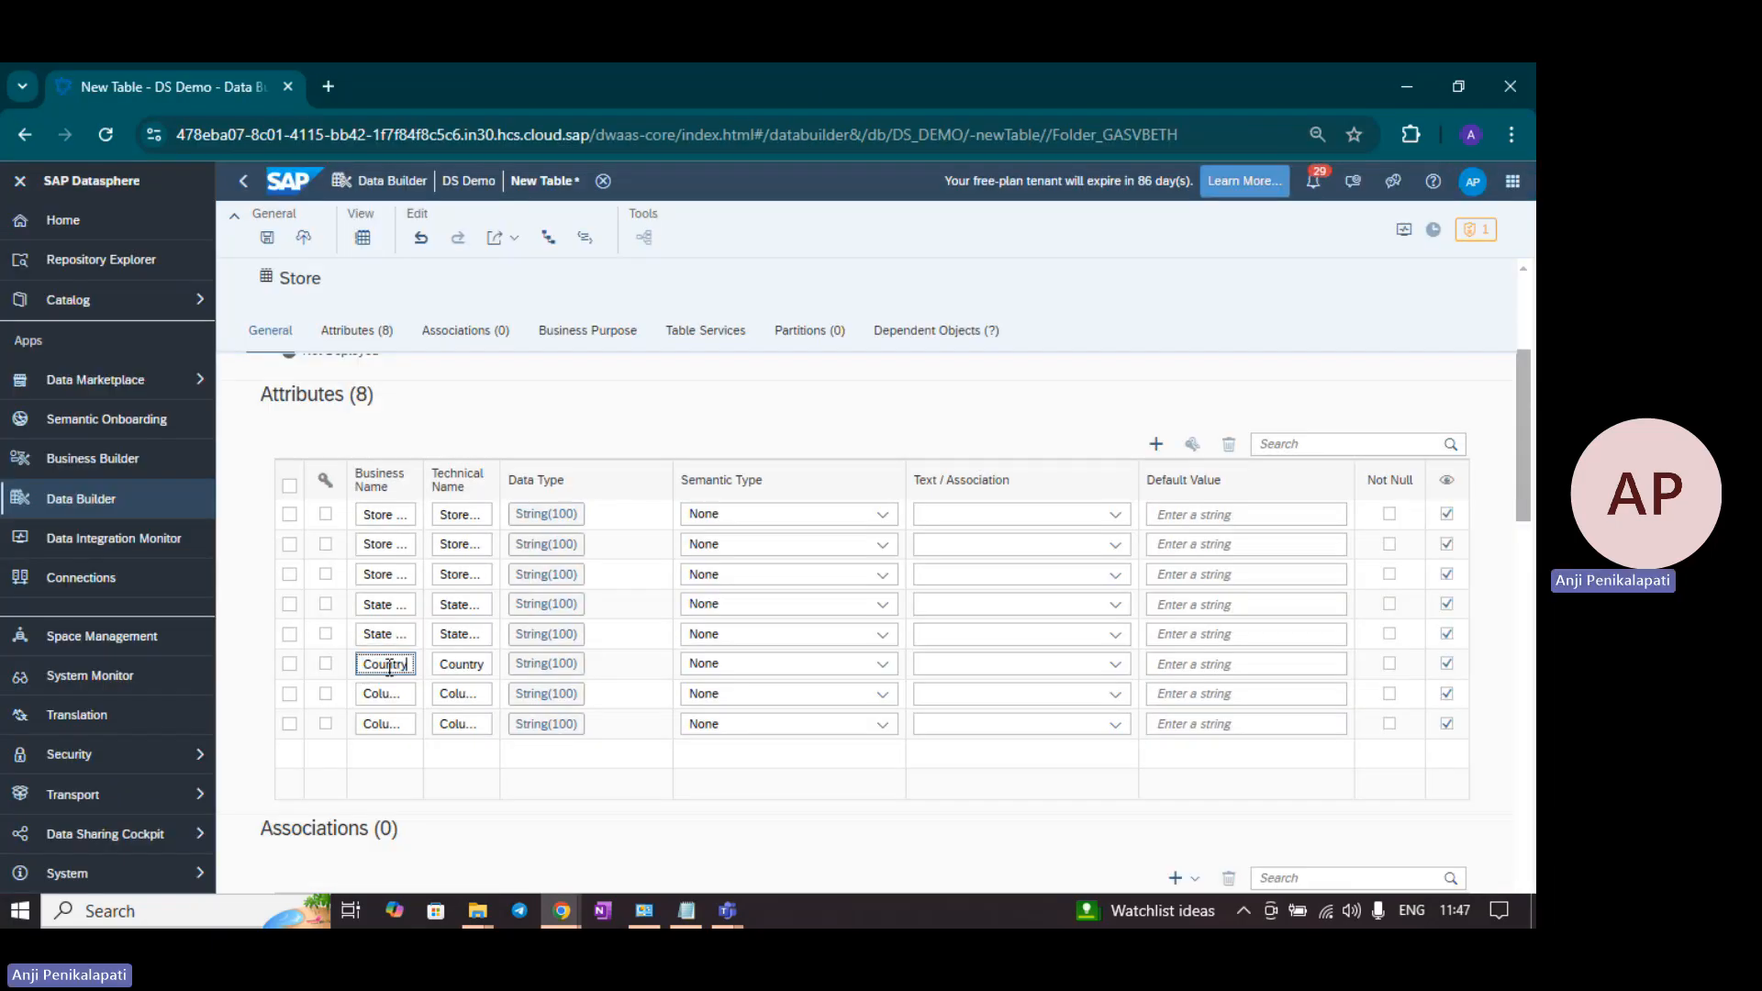
# Step: Copy Latitude from the Excel workbook and enter it as the seventh attribute's business name in SAP Datasphere
pyautogui.hotkey('alt', 'Tab')
pyautogui.click(933, 497)
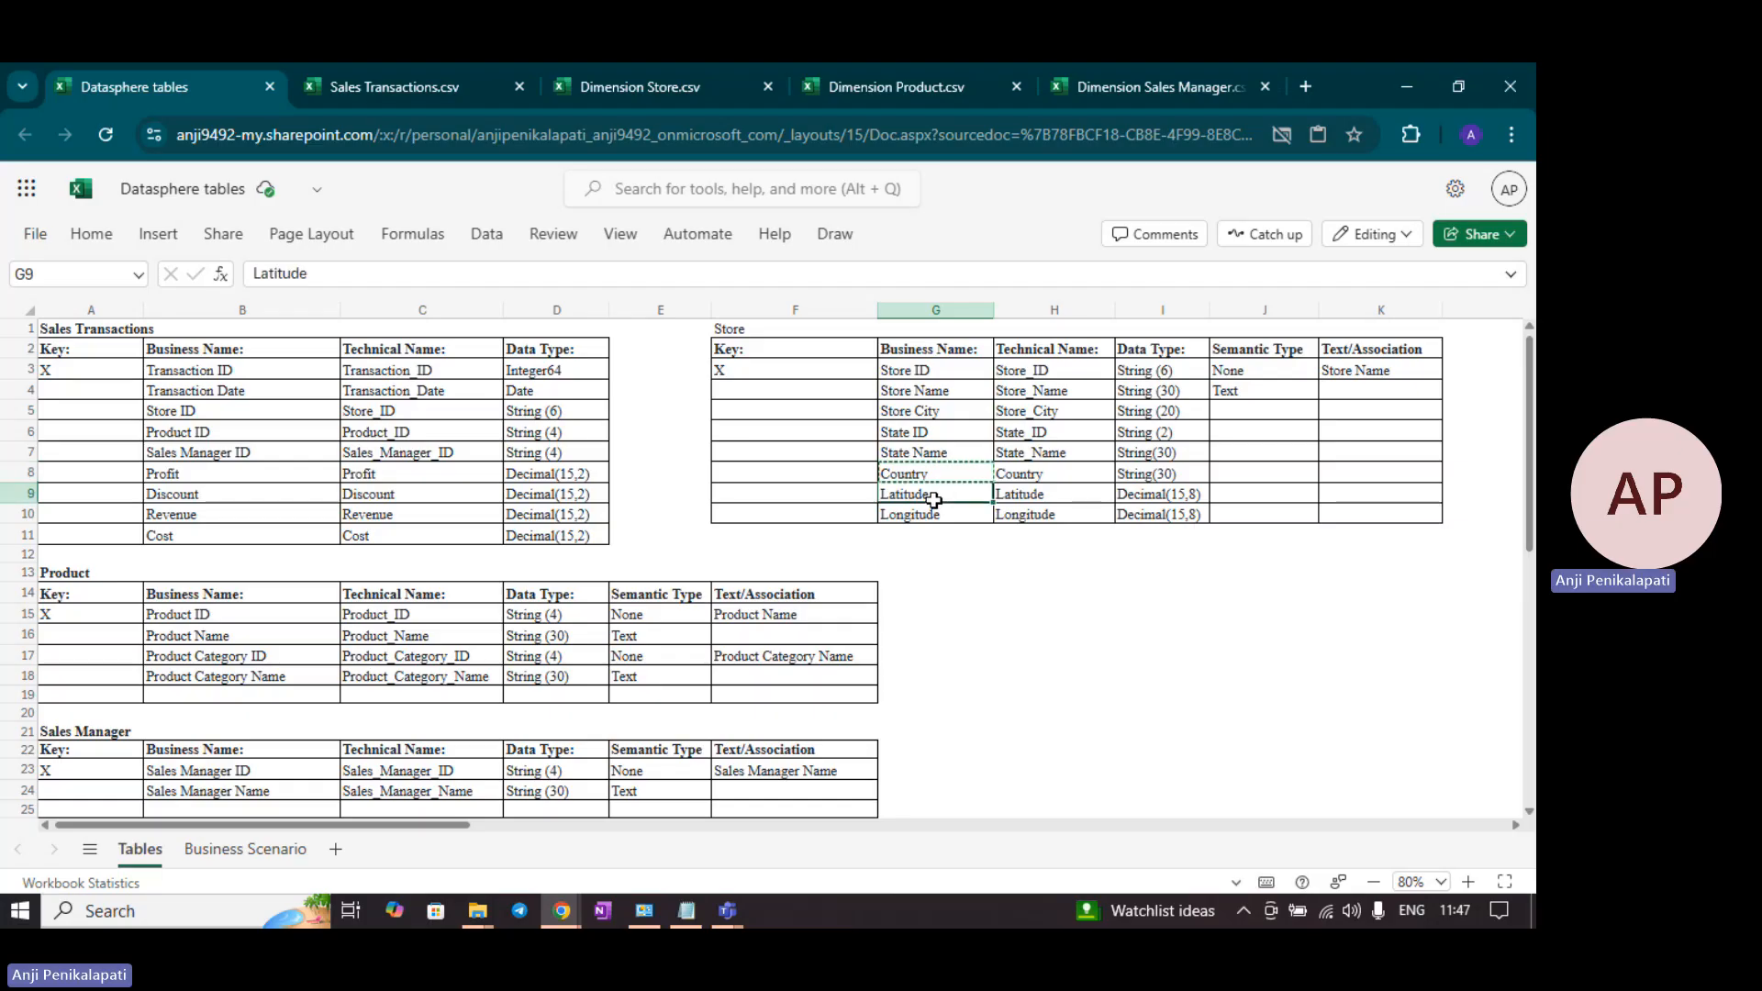
pyautogui.hotkey('ctrl', 'c')
pyautogui.hotkey('alt', 'Tab')
pyautogui.click(386, 693)
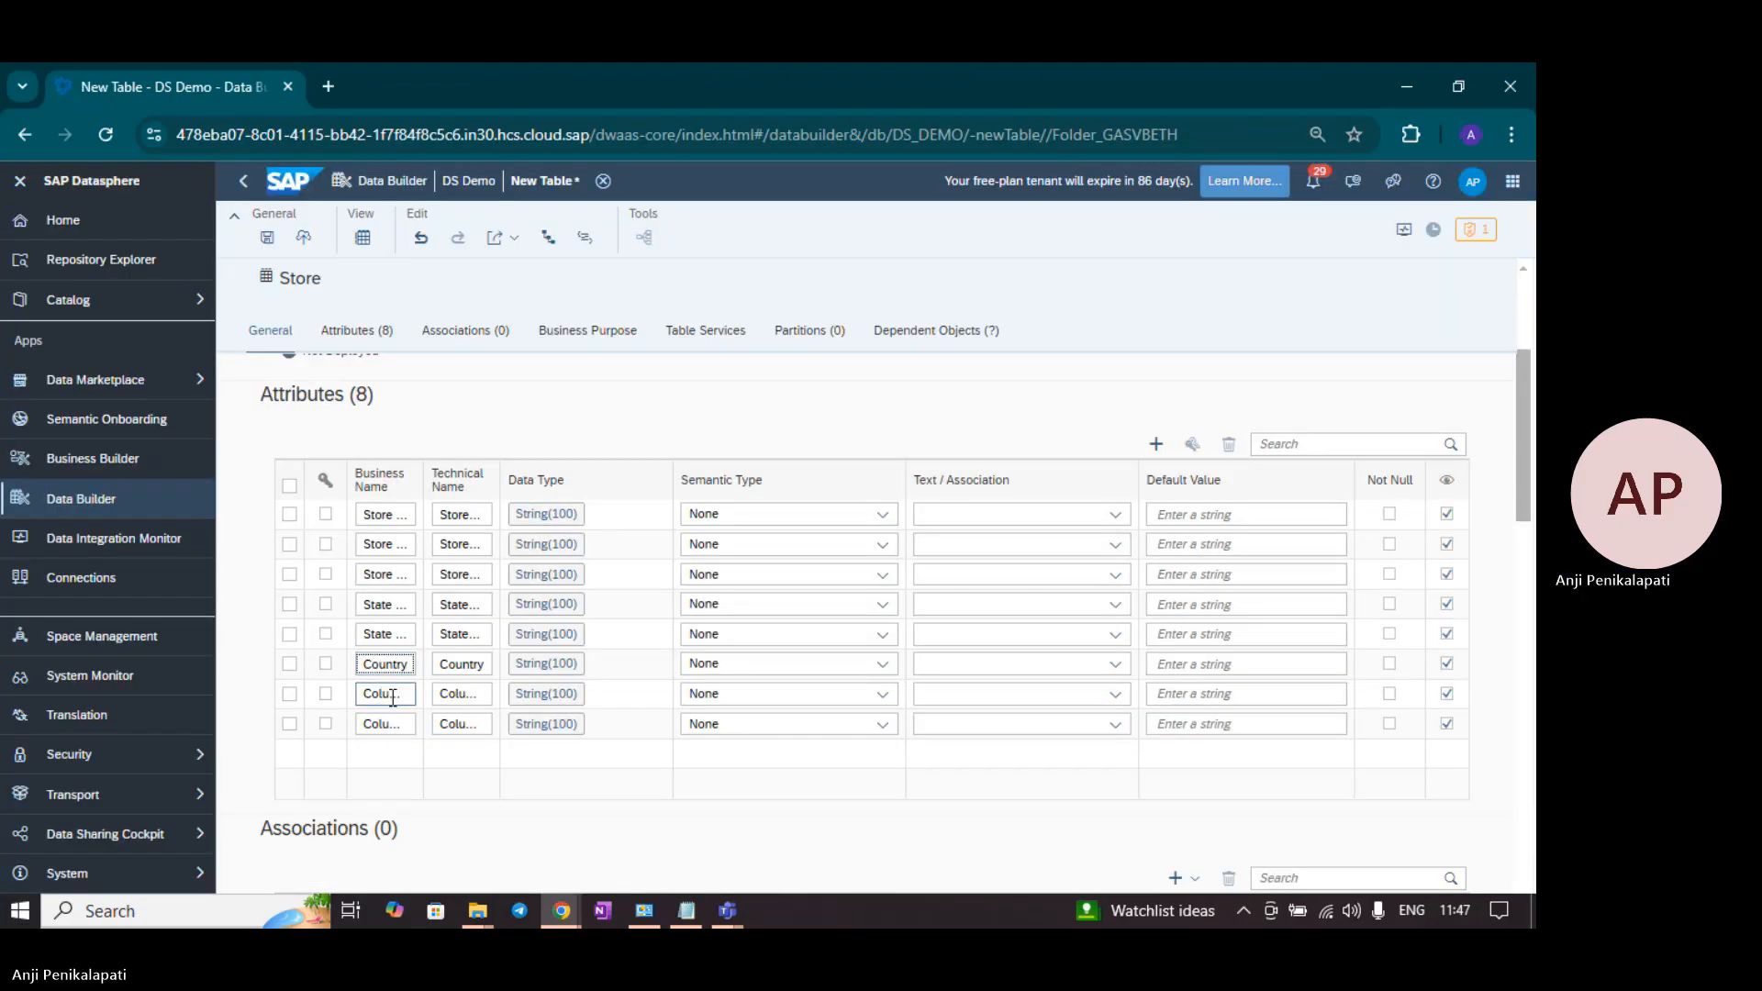
pyautogui.hotkey('ctrl', 'v')
# Step: Copy Longitude from the Excel workbook and enter it as the eighth attribute's business name in SAP Datasphere
pyautogui.hotkey('alt', 'Tab')
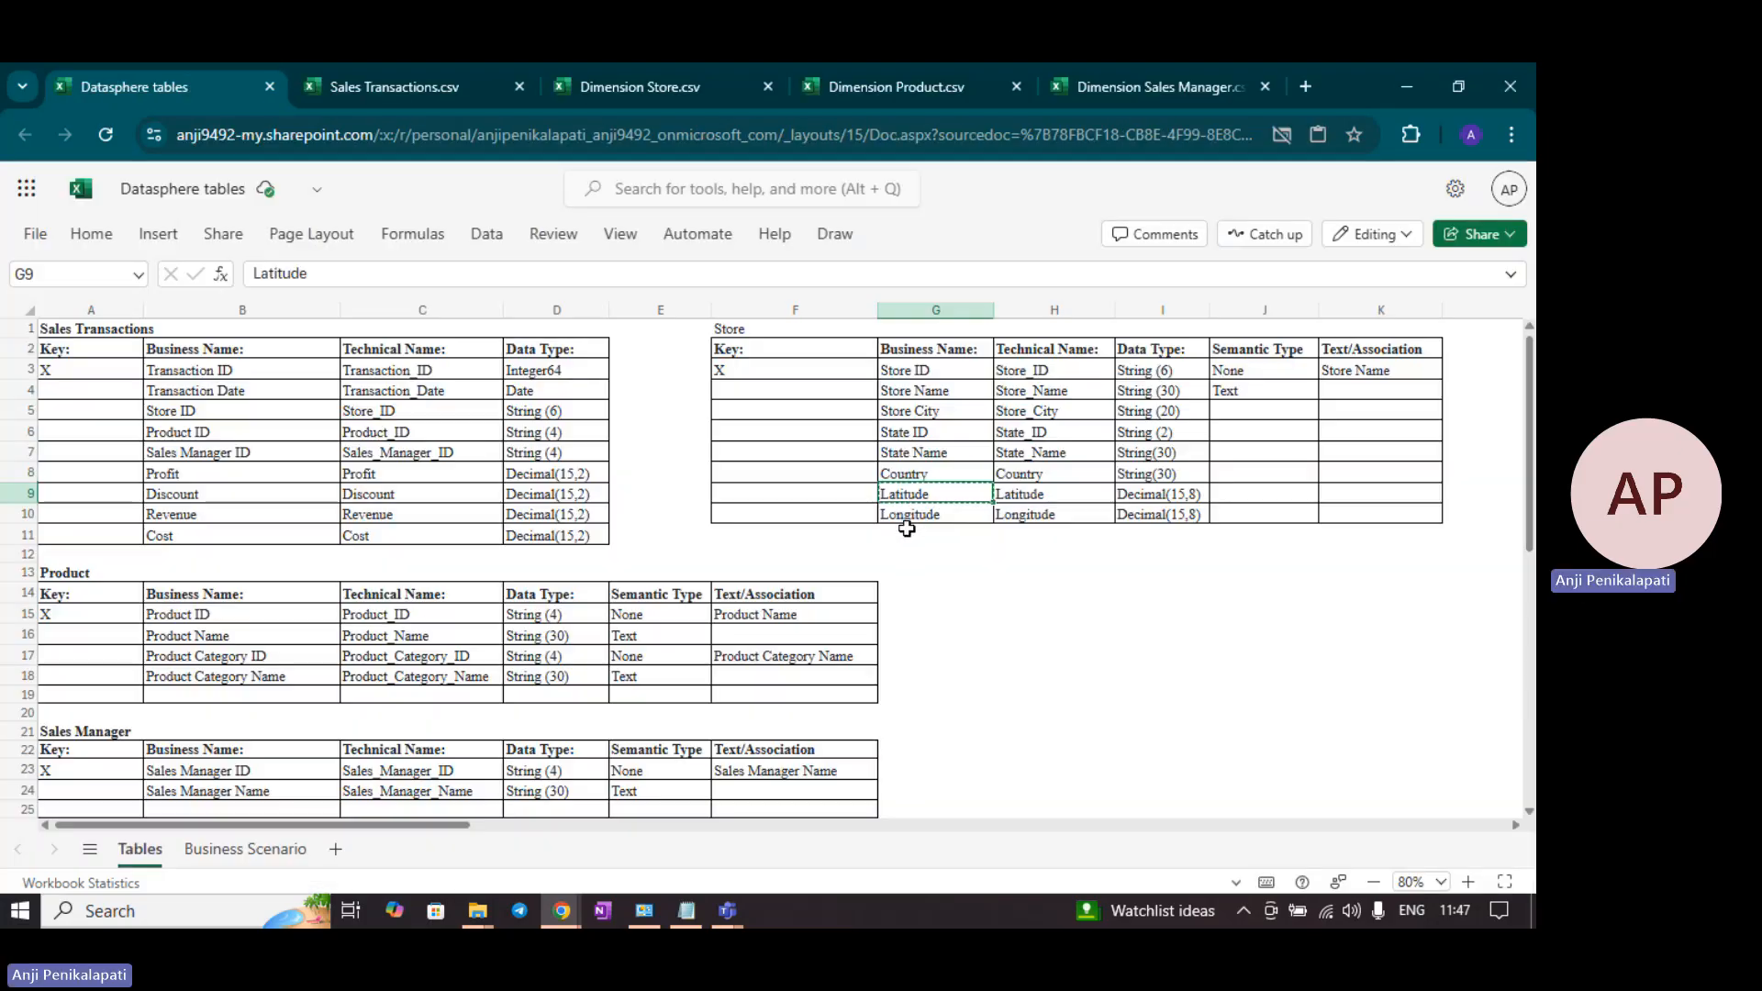
pyautogui.click(908, 516)
pyautogui.hotkey('ctrl', 'c')
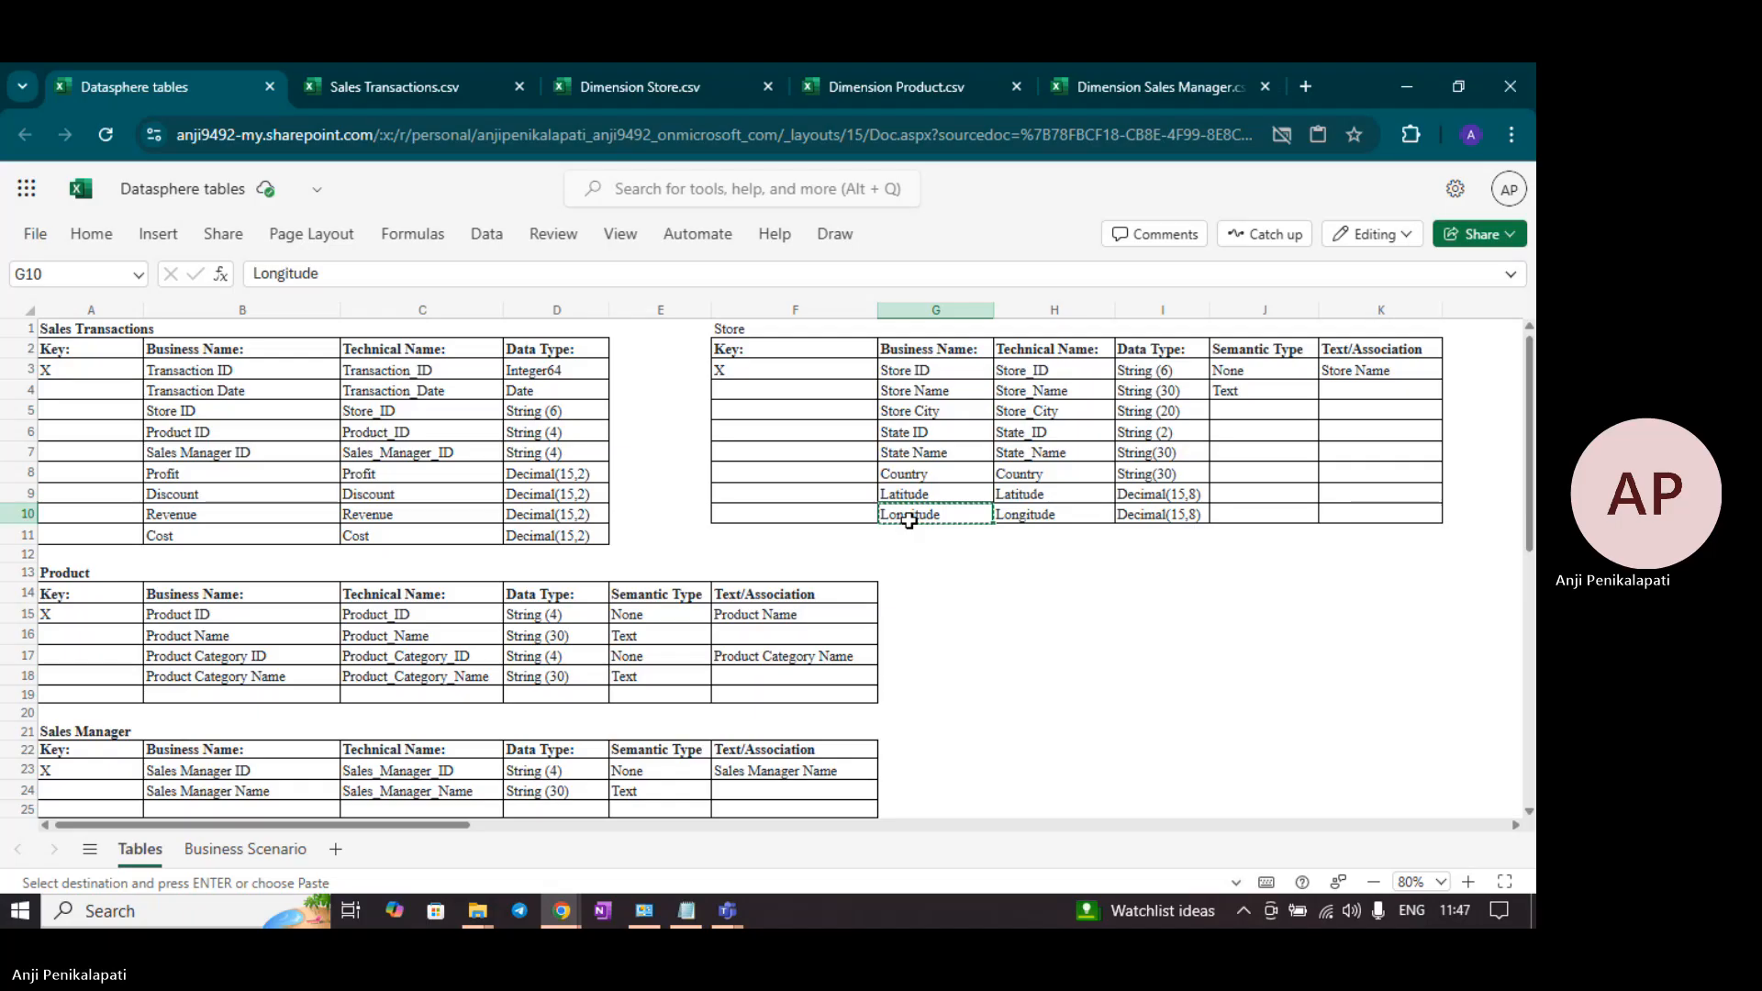
pyautogui.hotkey('alt', 'Tab')
pyautogui.click(385, 723)
pyautogui.hotkey('ctrl', 'v')
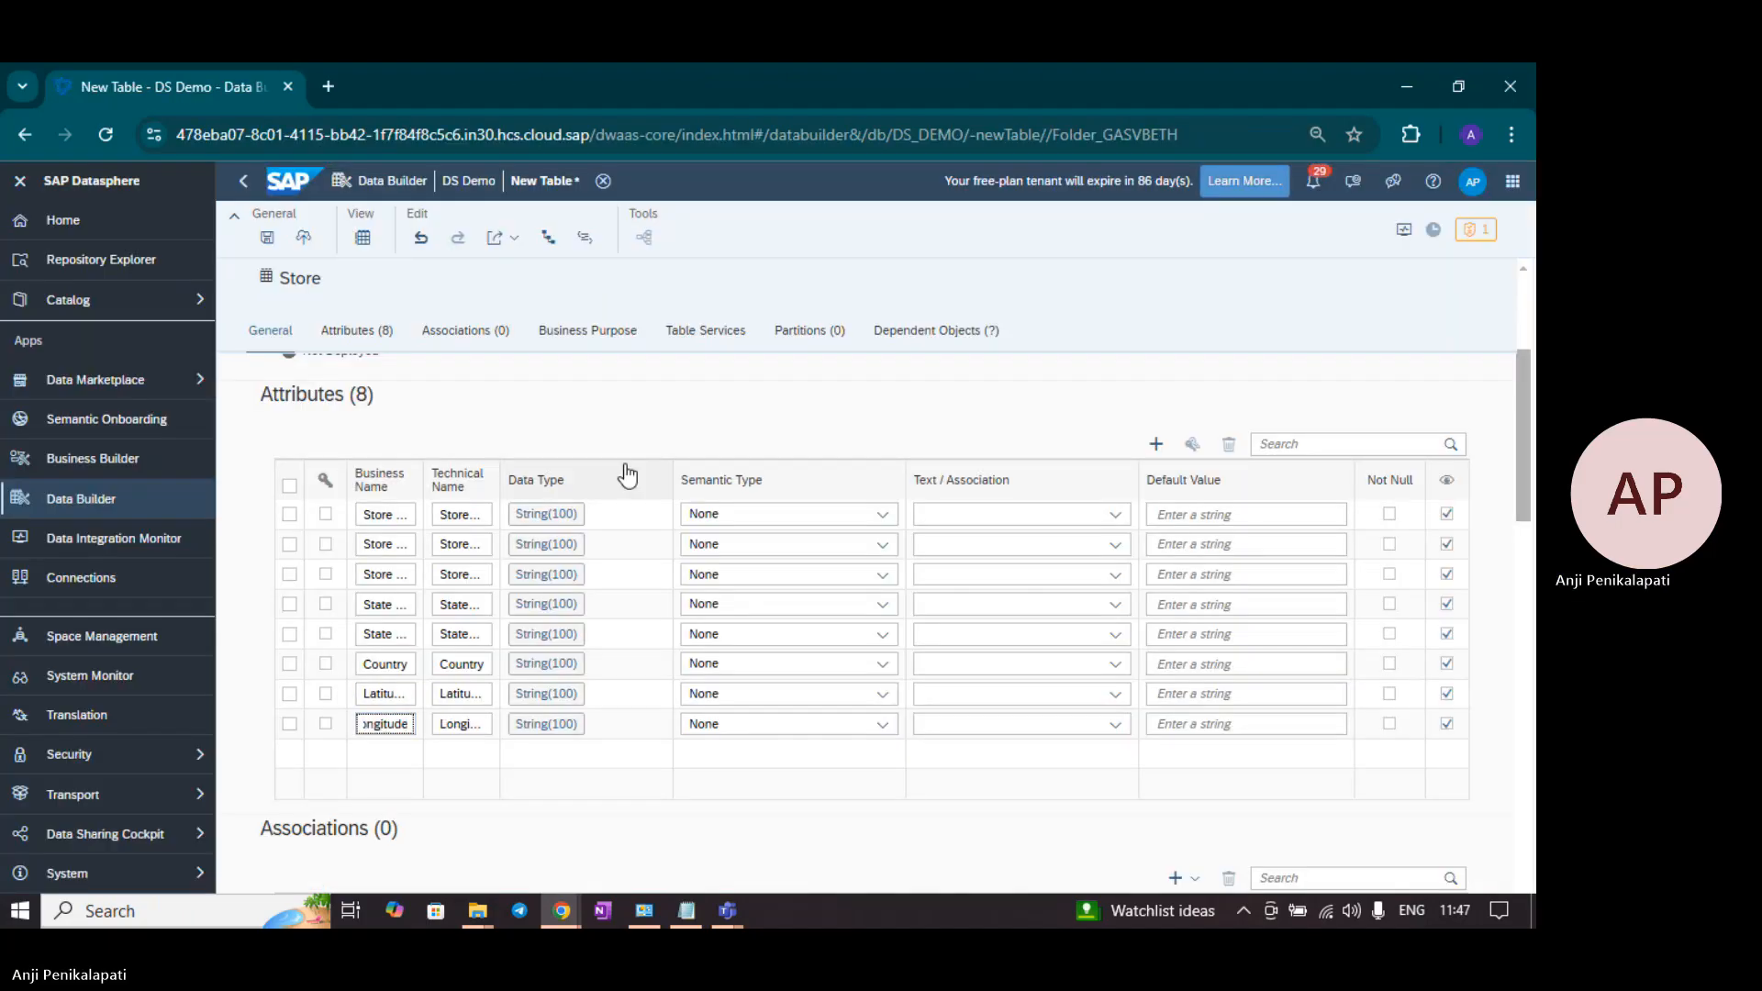
# Step: Check the Store data types in the Excel workbook and set the Store ID attribute's string length to 6 in SAP Datasphere
pyautogui.hotkey('alt', 'Tab')
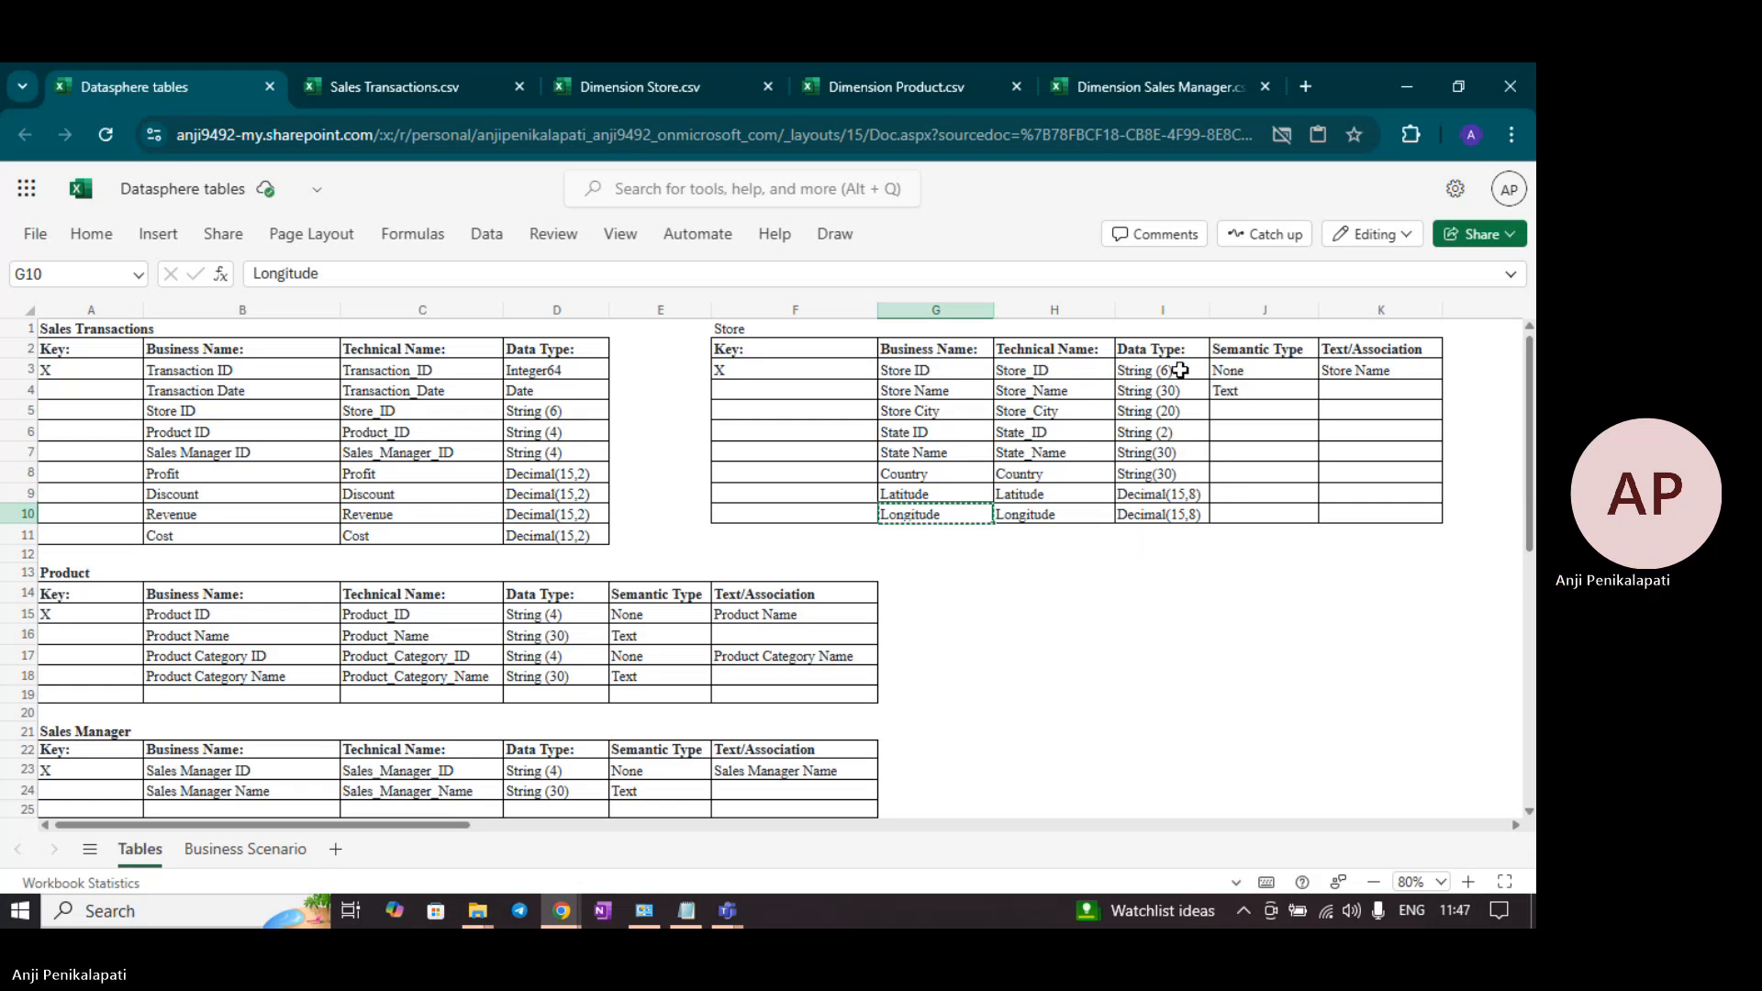
pyautogui.hotkey('alt', 'Tab')
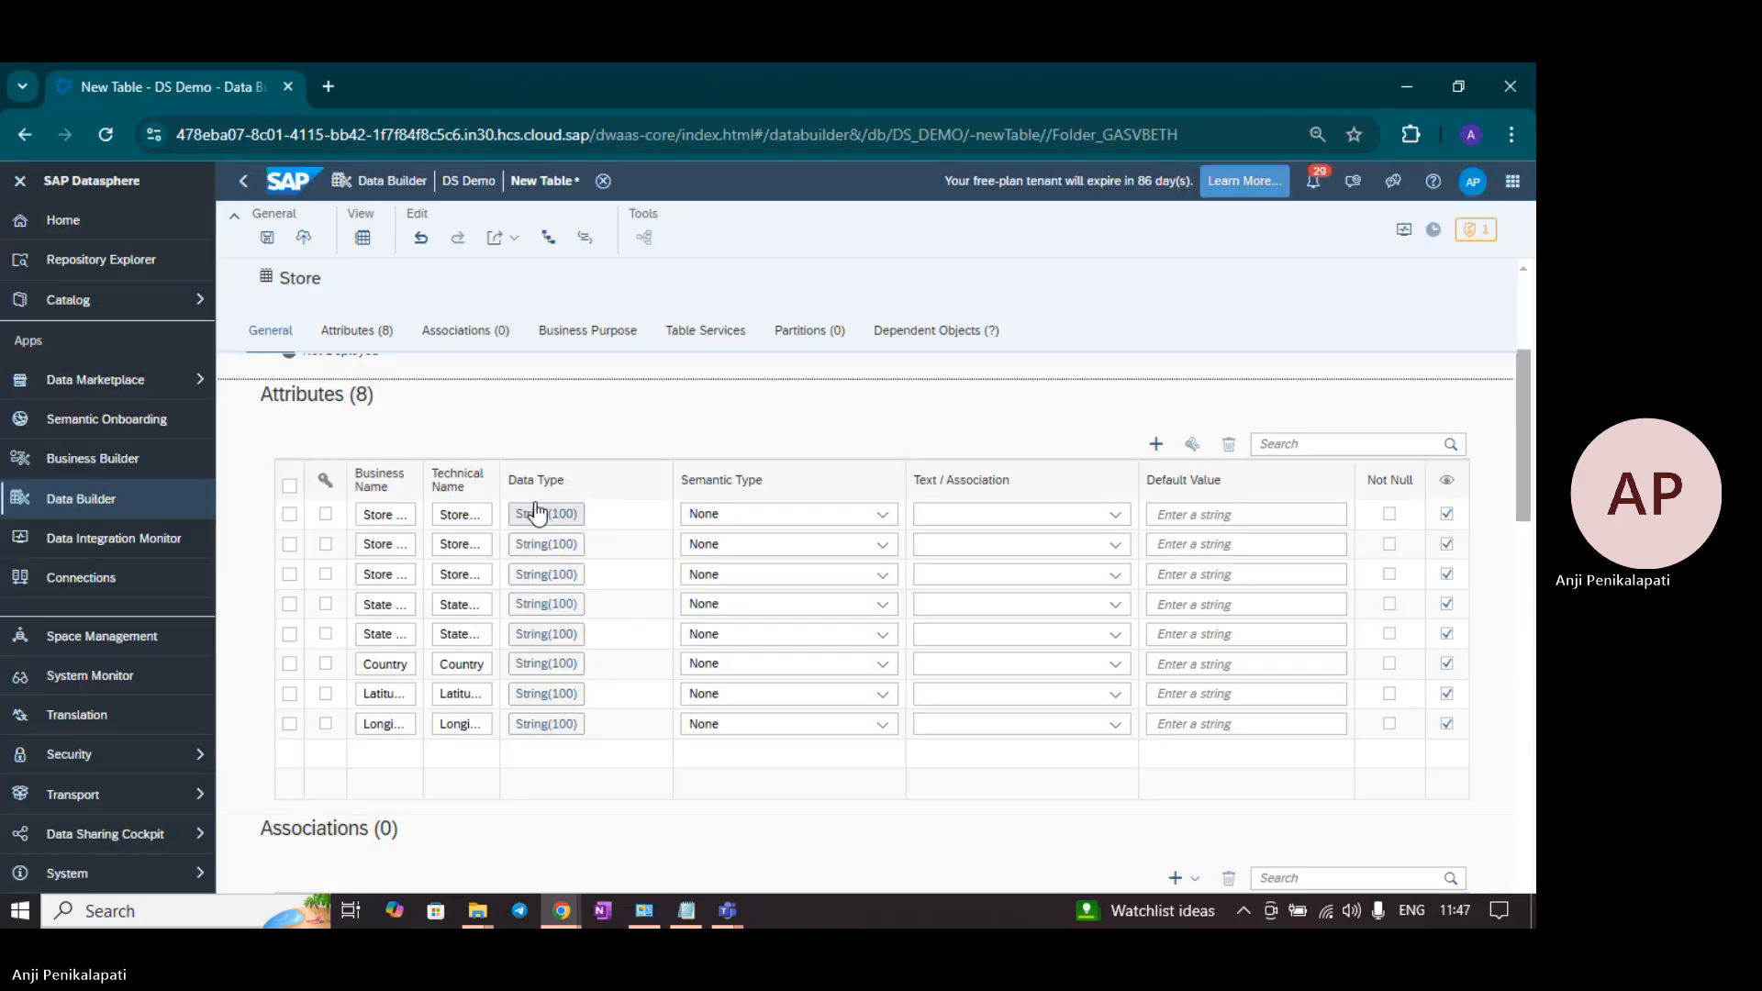
pyautogui.click(535, 513)
pyautogui.press('Tab')
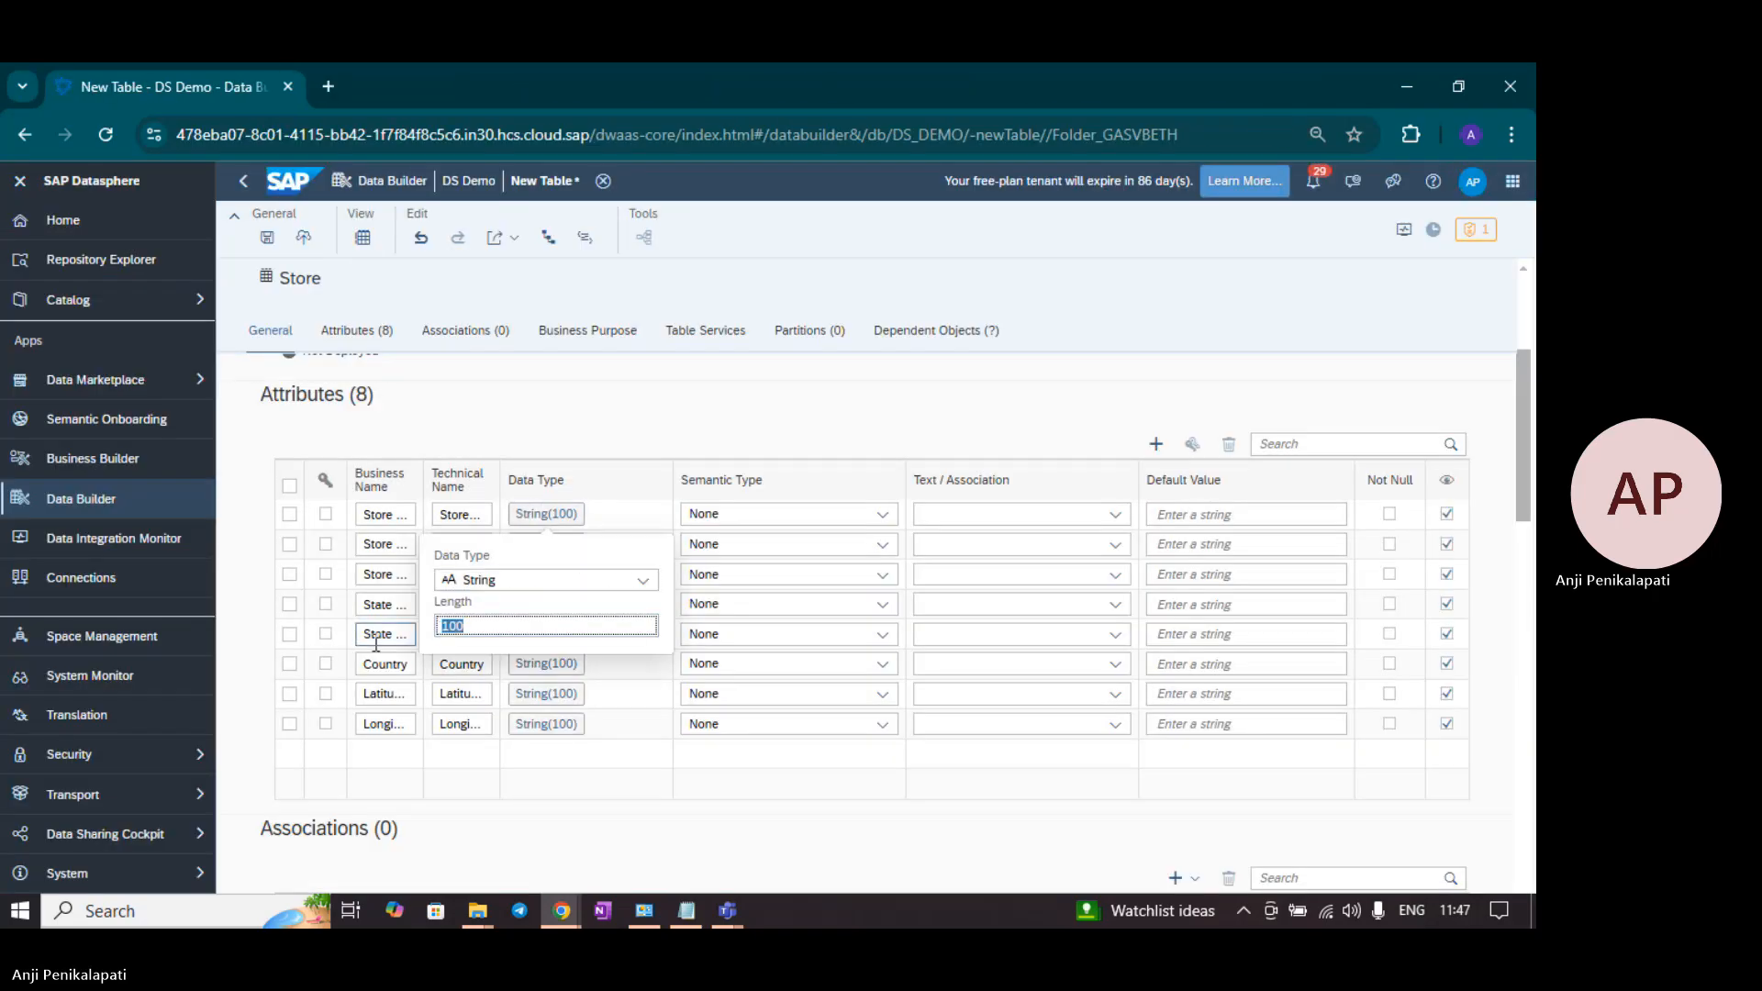
pyautogui.write('6')
pyautogui.click(670, 421)
# Step: Set the string length of the Store Name attribute to 30
pyautogui.click(561, 545)
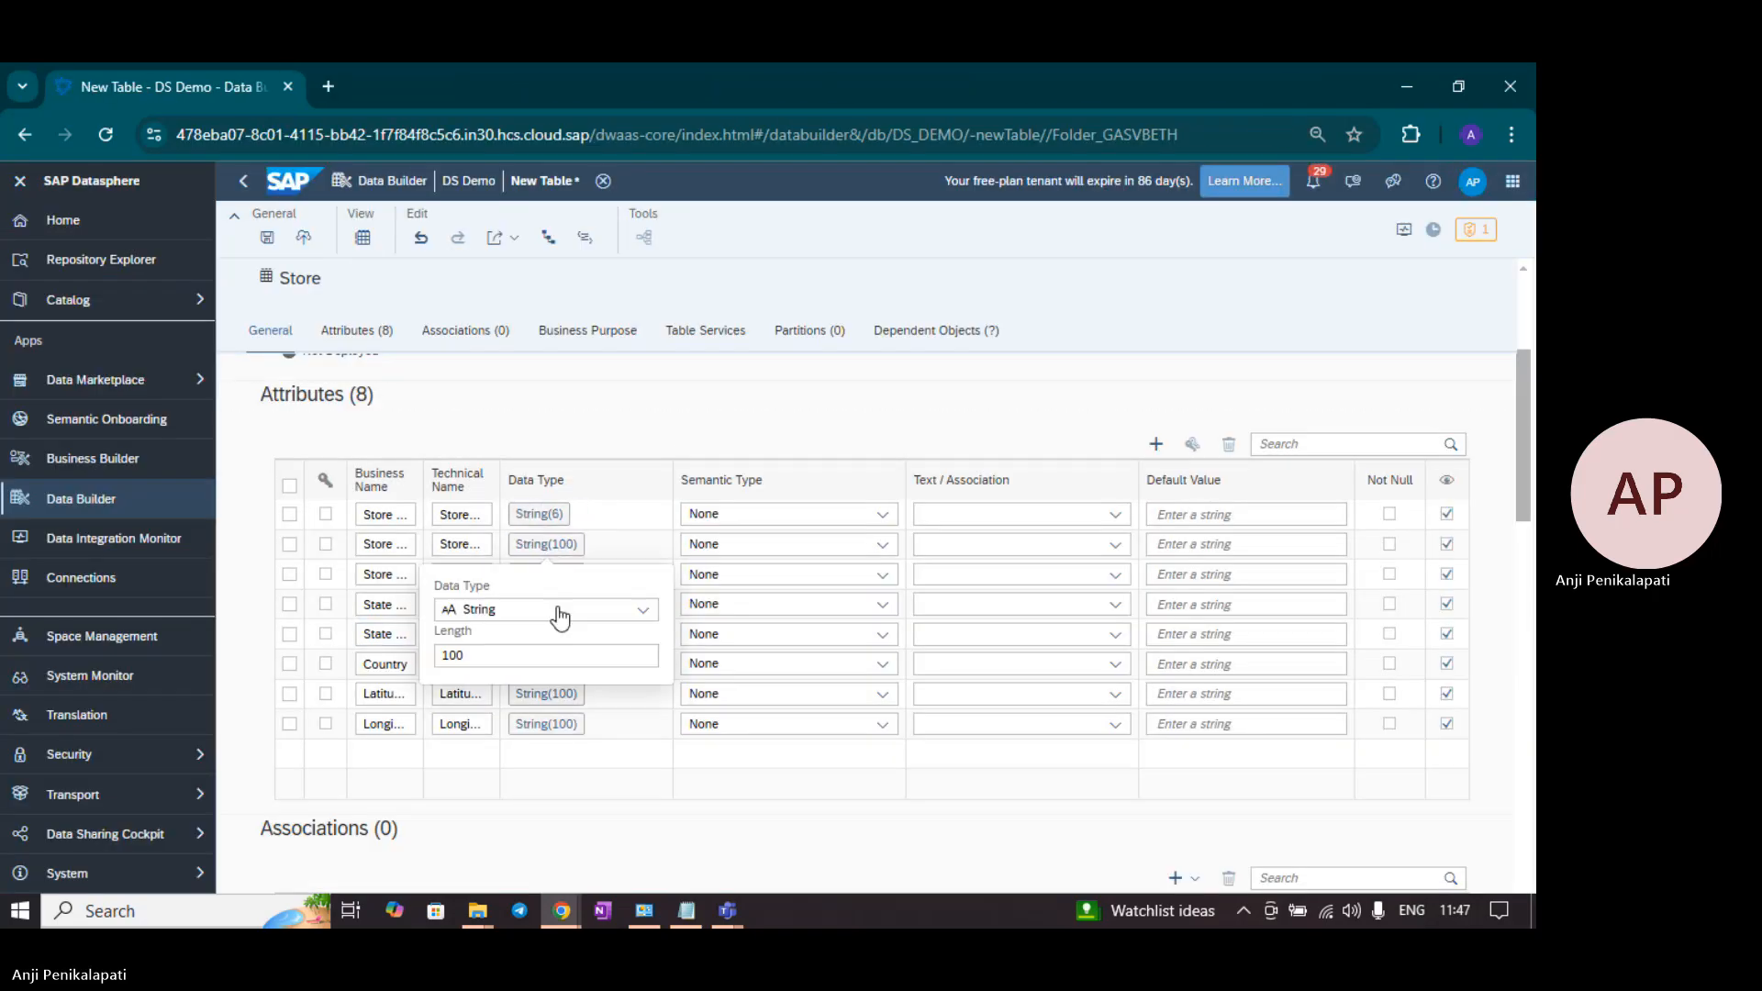
pyautogui.click(507, 657)
pyautogui.moveTo(507, 660); pyautogui.dragTo(381, 669)
pyautogui.write('30')
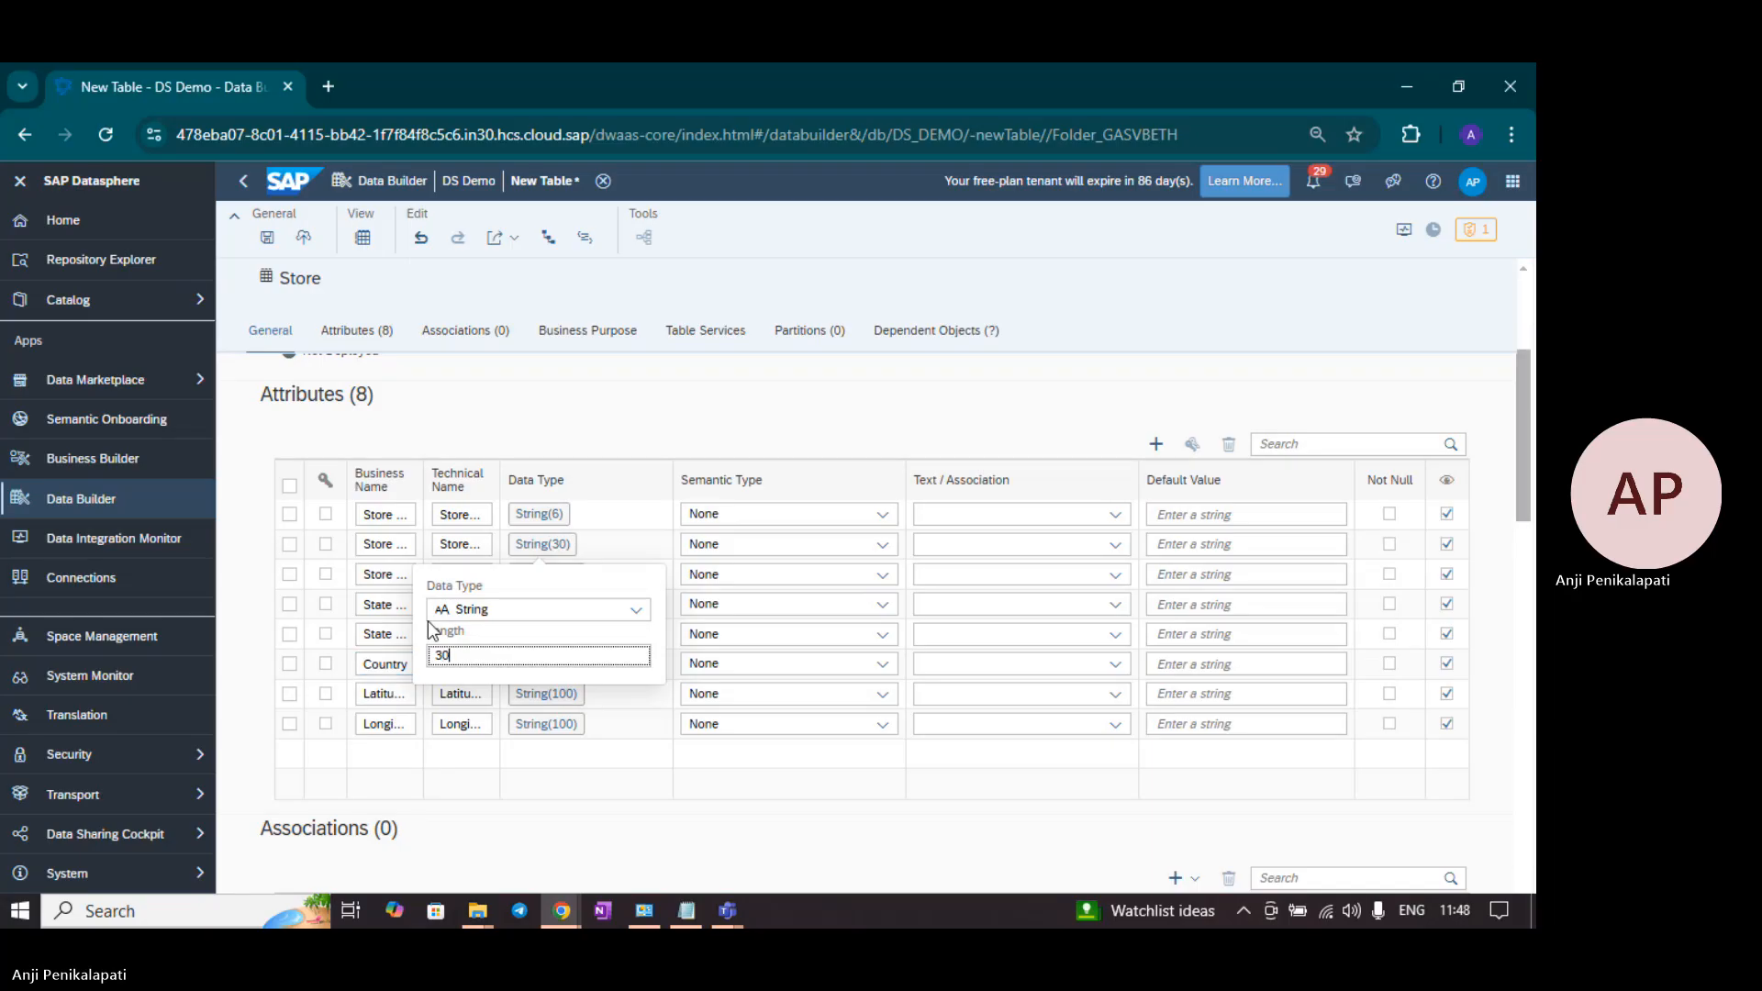
pyautogui.click(636, 393)
# Step: Set the string length of the Store City attribute to 20
pyautogui.click(547, 574)
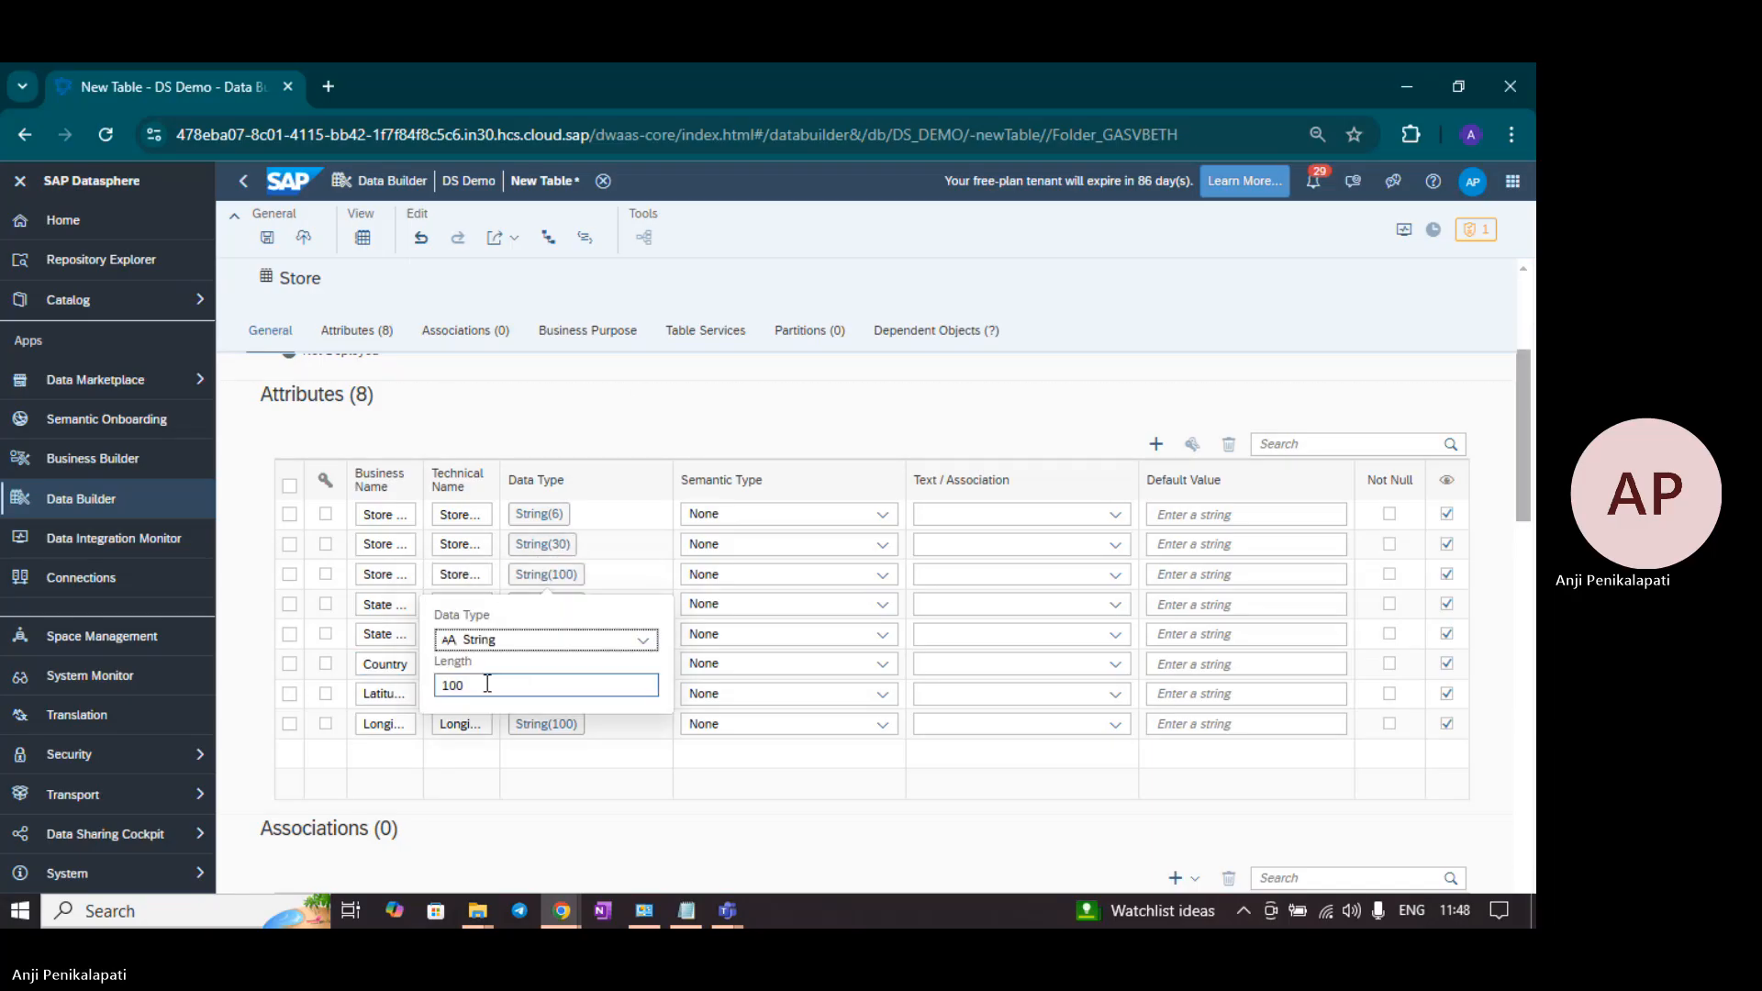
pyautogui.moveTo(487, 685); pyautogui.dragTo(358, 702)
pyautogui.write('20')
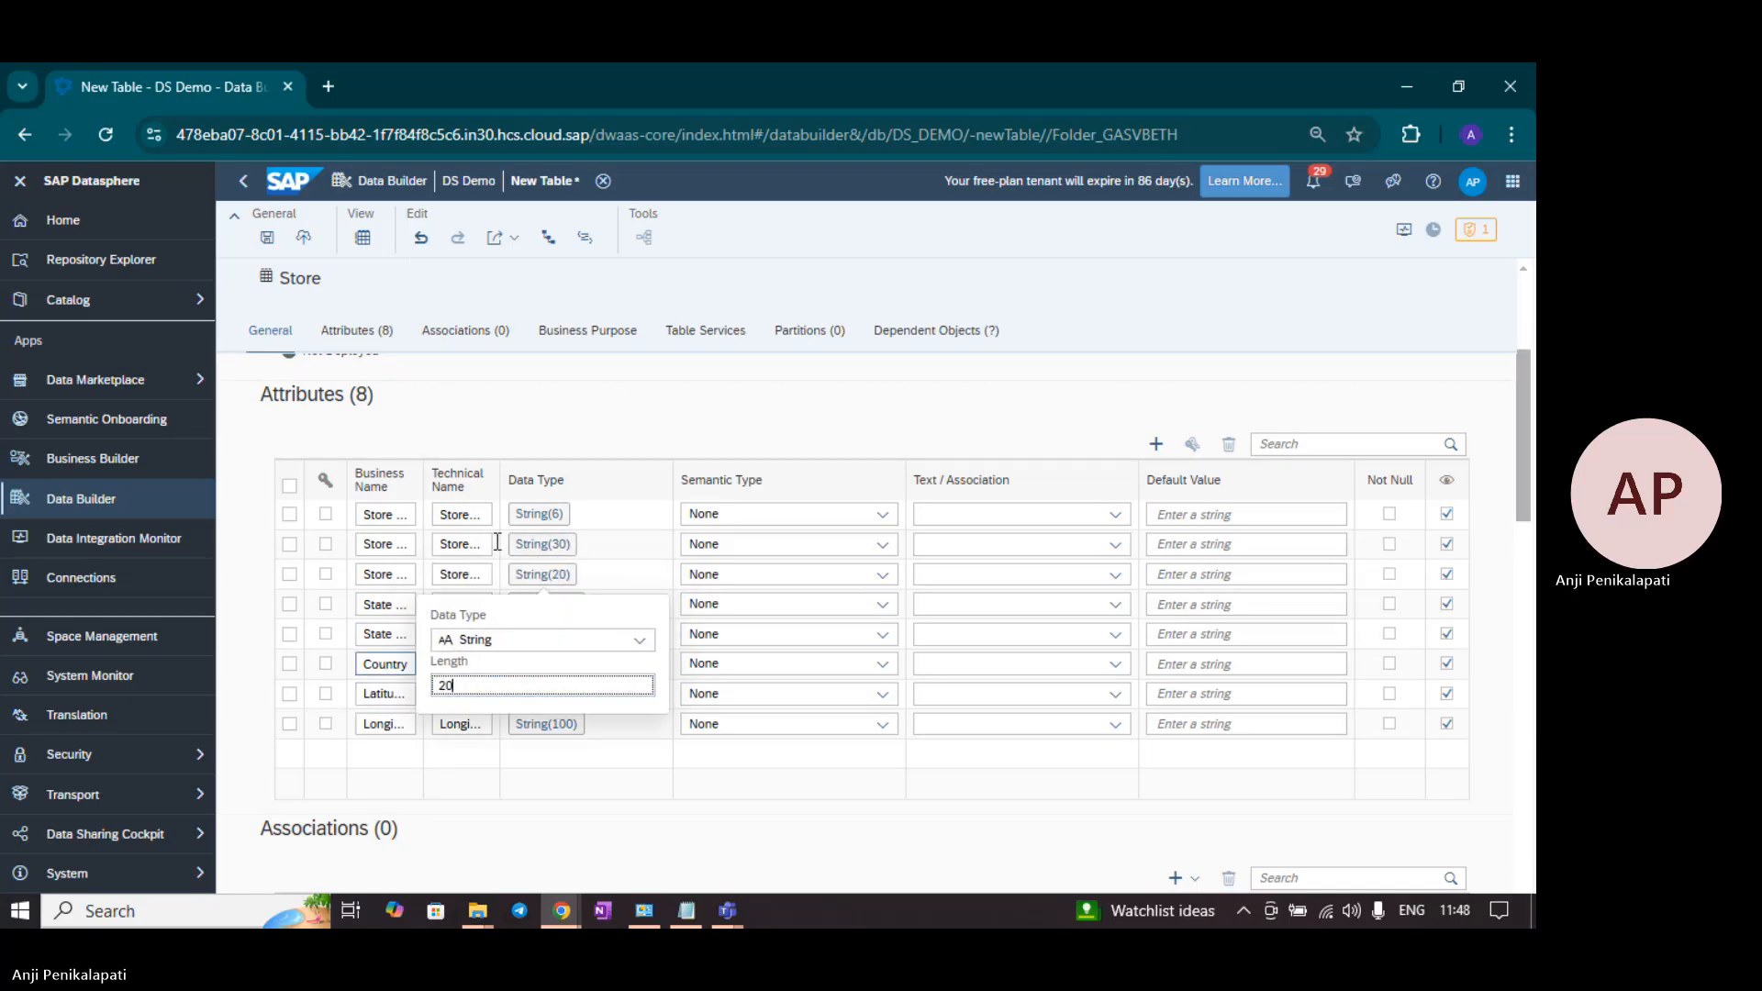
pyautogui.click(602, 411)
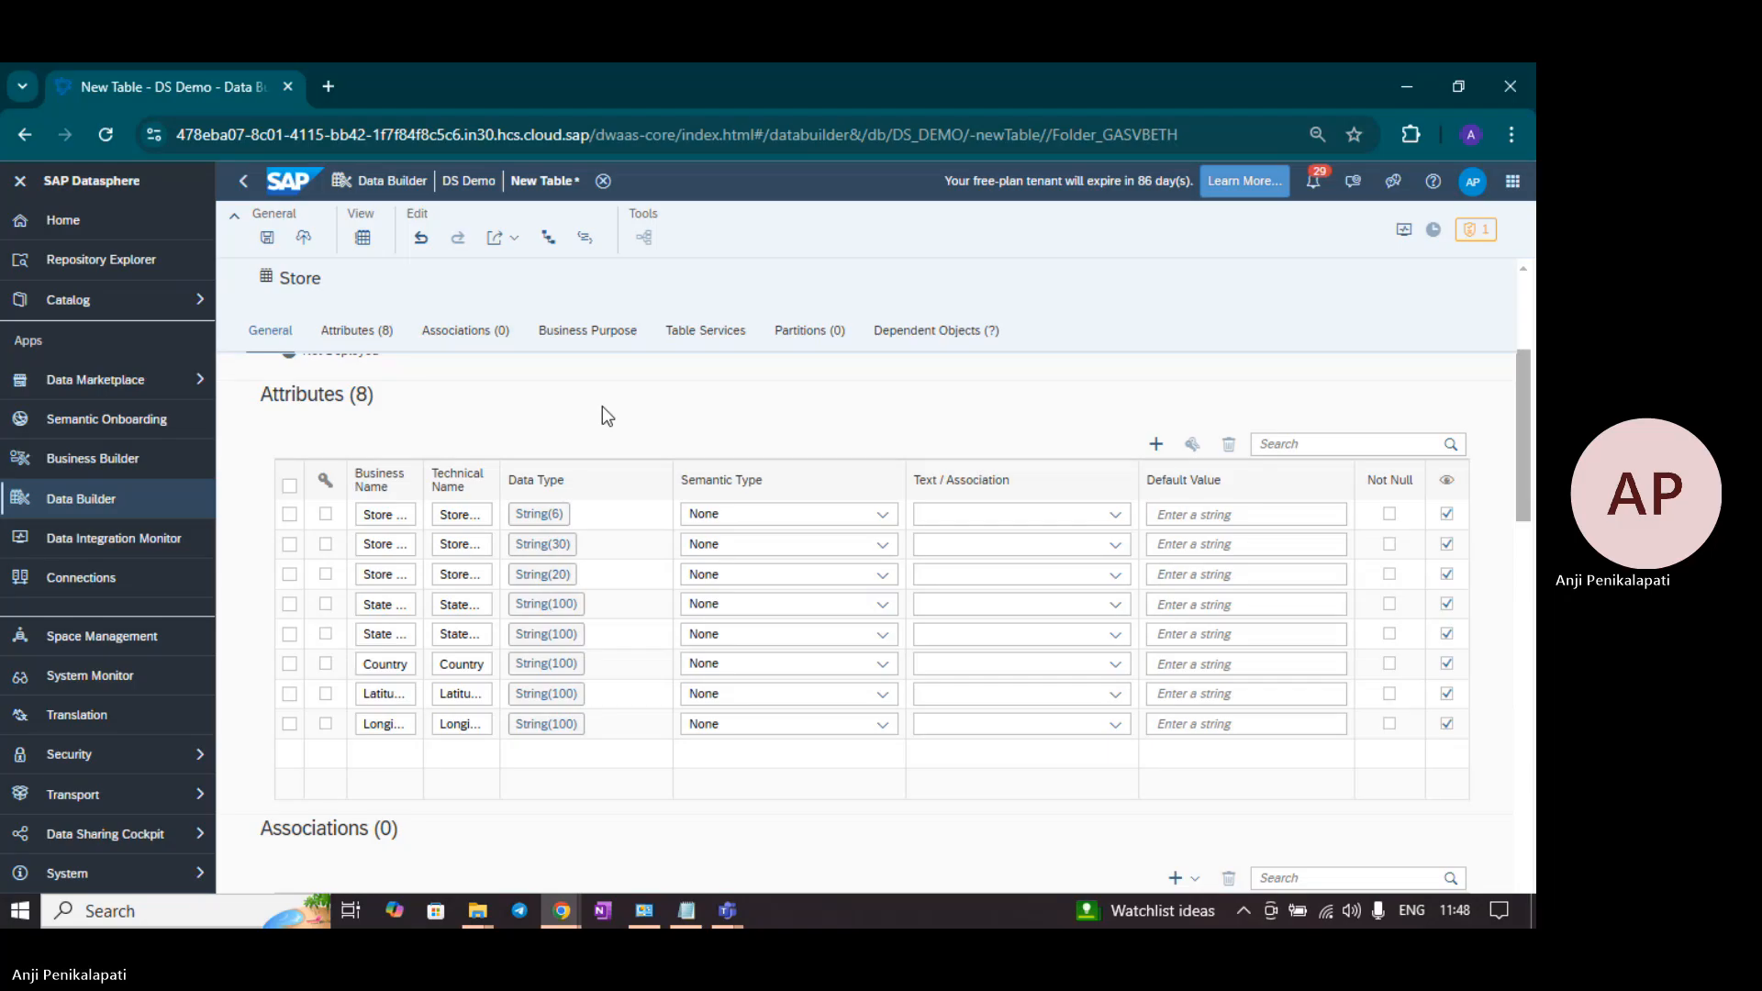
# Step: Check the remaining data types in the Excel workbook and set the State ID attribute's string length to 2 in SAP Datasphere
pyautogui.hotkey('alt', 'Tab')
pyautogui.hotkey('alt', 'Tab')
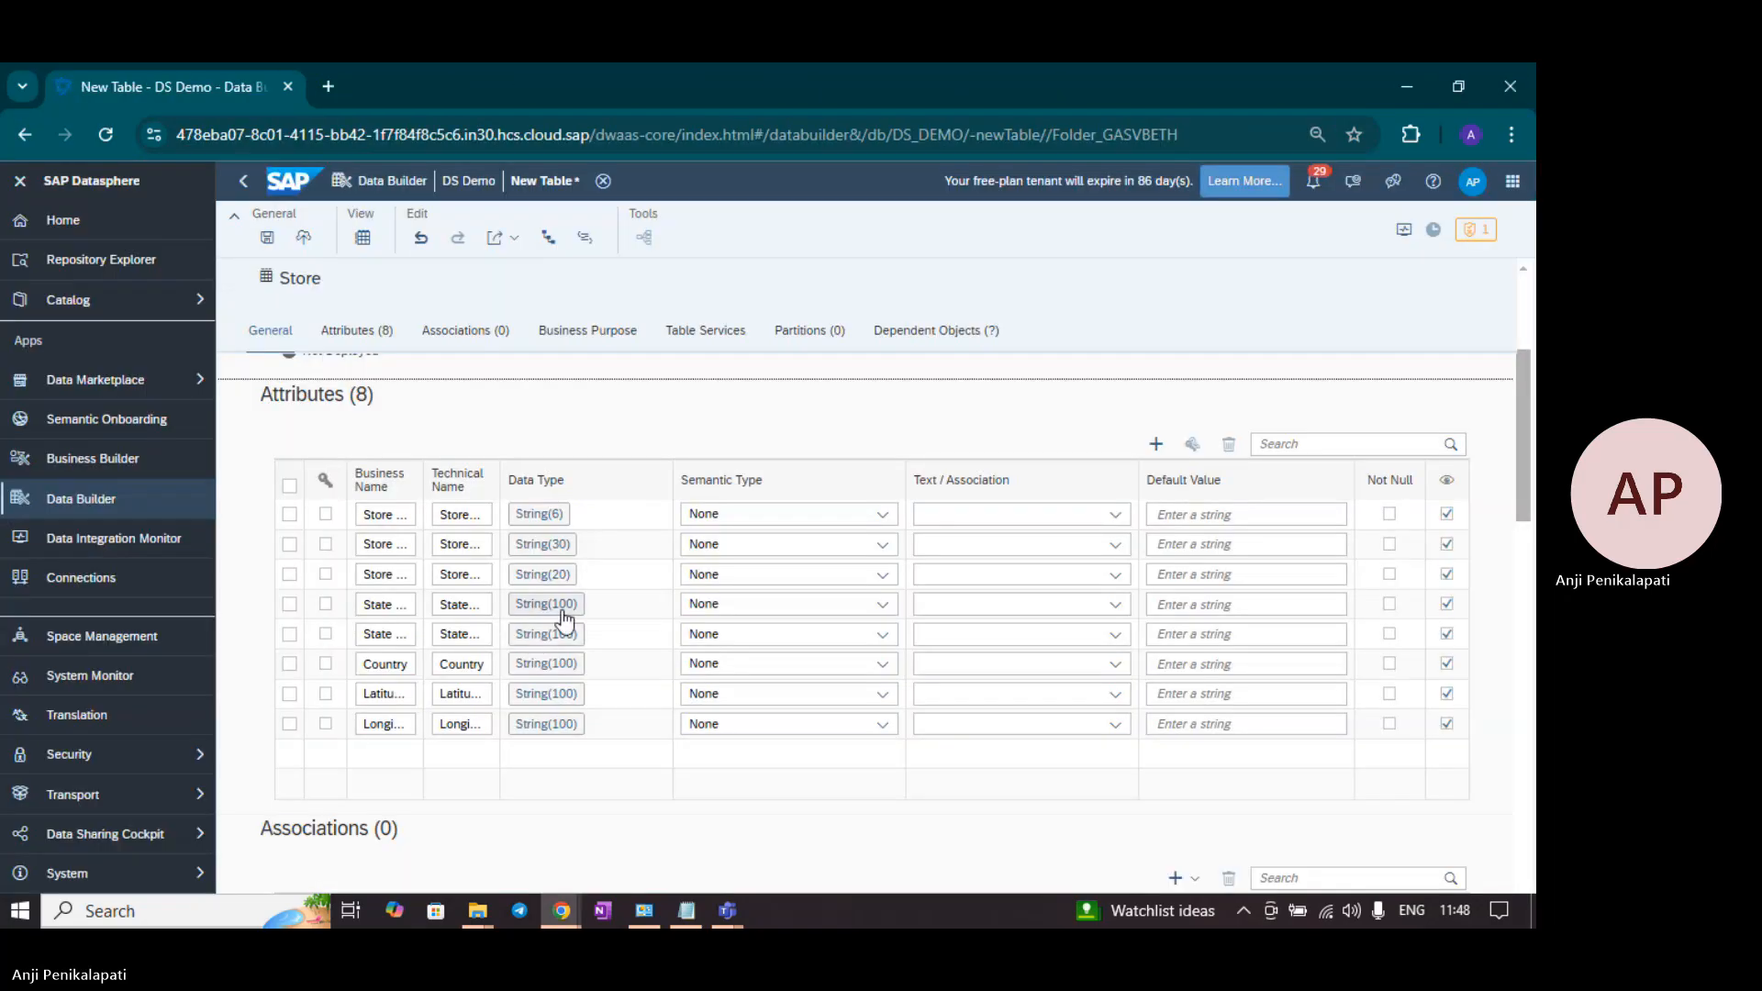
pyautogui.click(549, 604)
pyautogui.click(502, 716)
pyautogui.doubleClick(502, 716)
pyautogui.write('2')
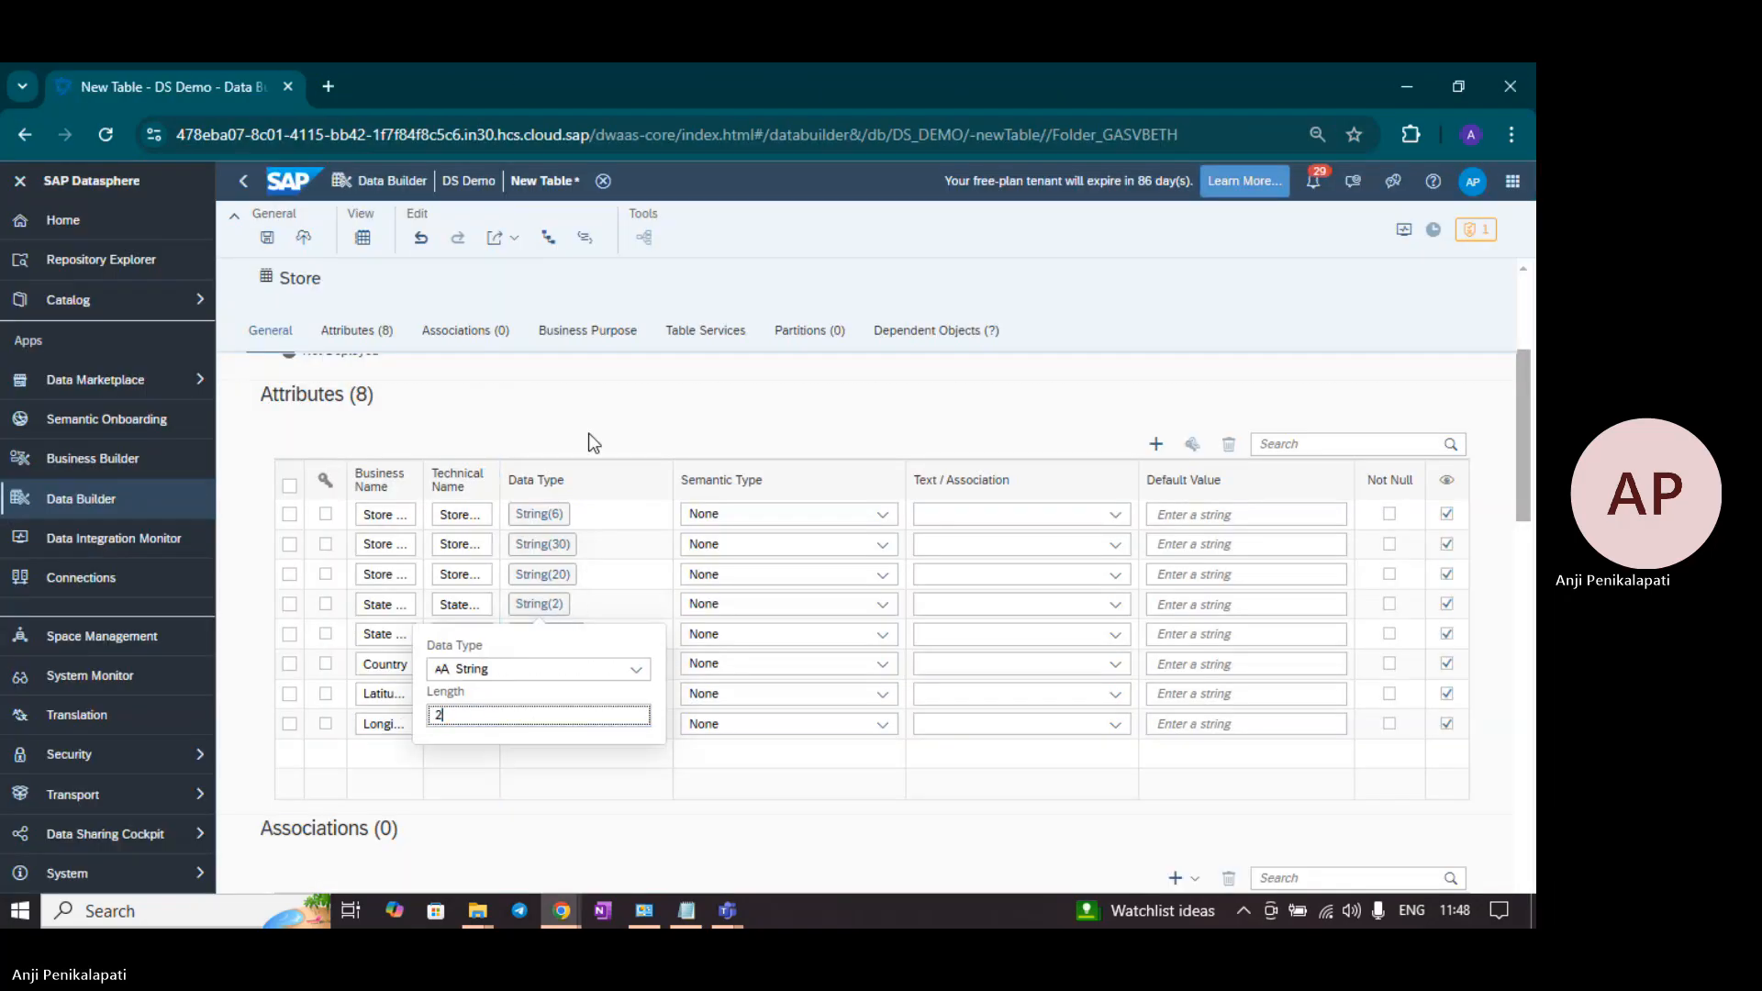
pyautogui.click(588, 433)
# Step: Set the string length of the State Name attribute to 30
pyautogui.click(545, 633)
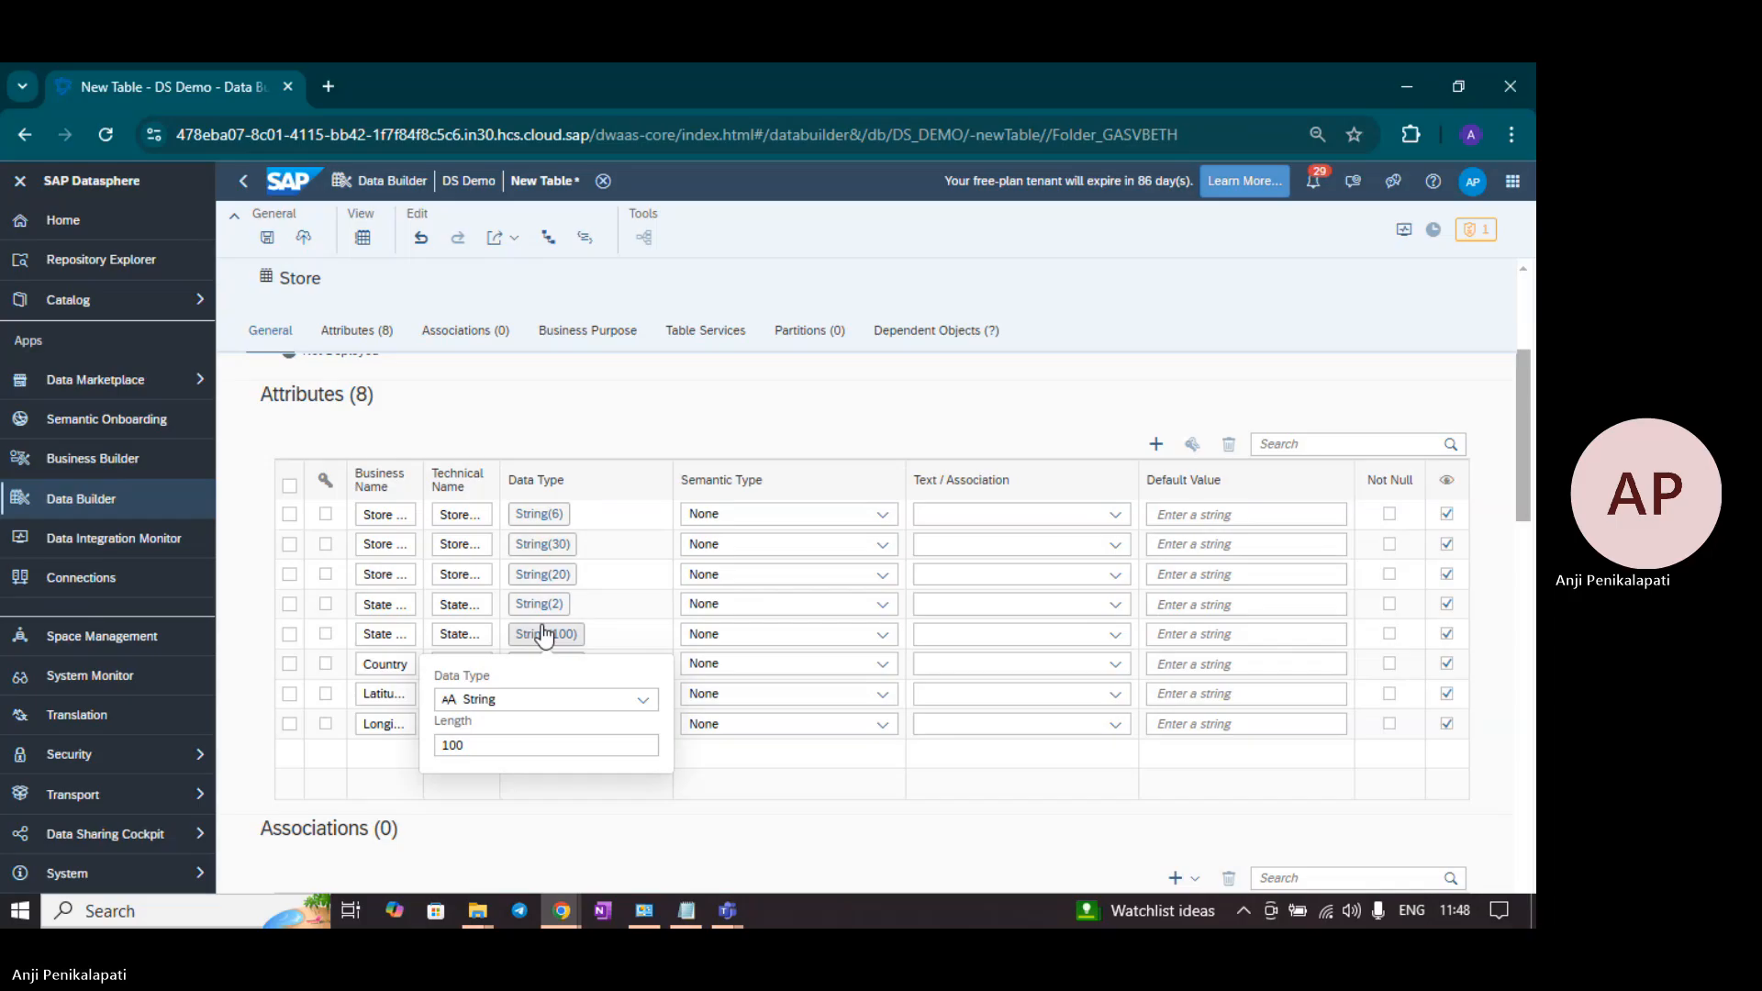
pyautogui.doubleClick(499, 742)
pyautogui.write('30')
pyautogui.click(590, 409)
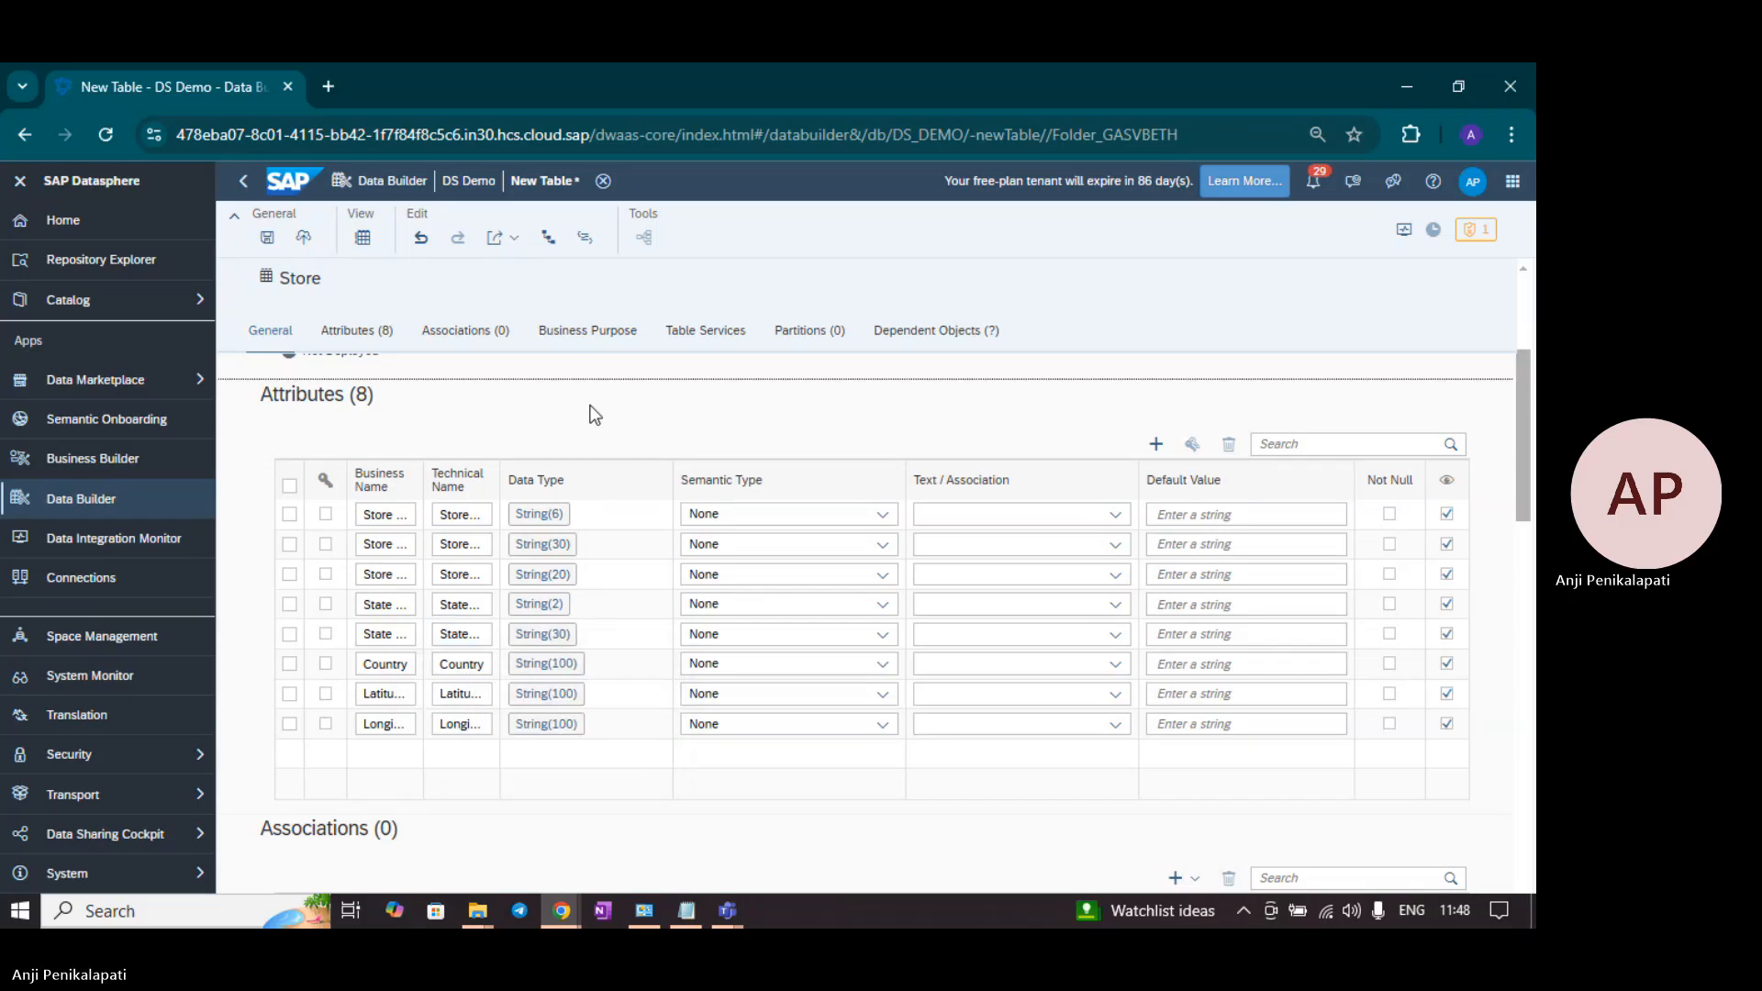
# Step: Set the string length of the Country attribute to 30
pyautogui.click(554, 664)
pyautogui.doubleClick(487, 774)
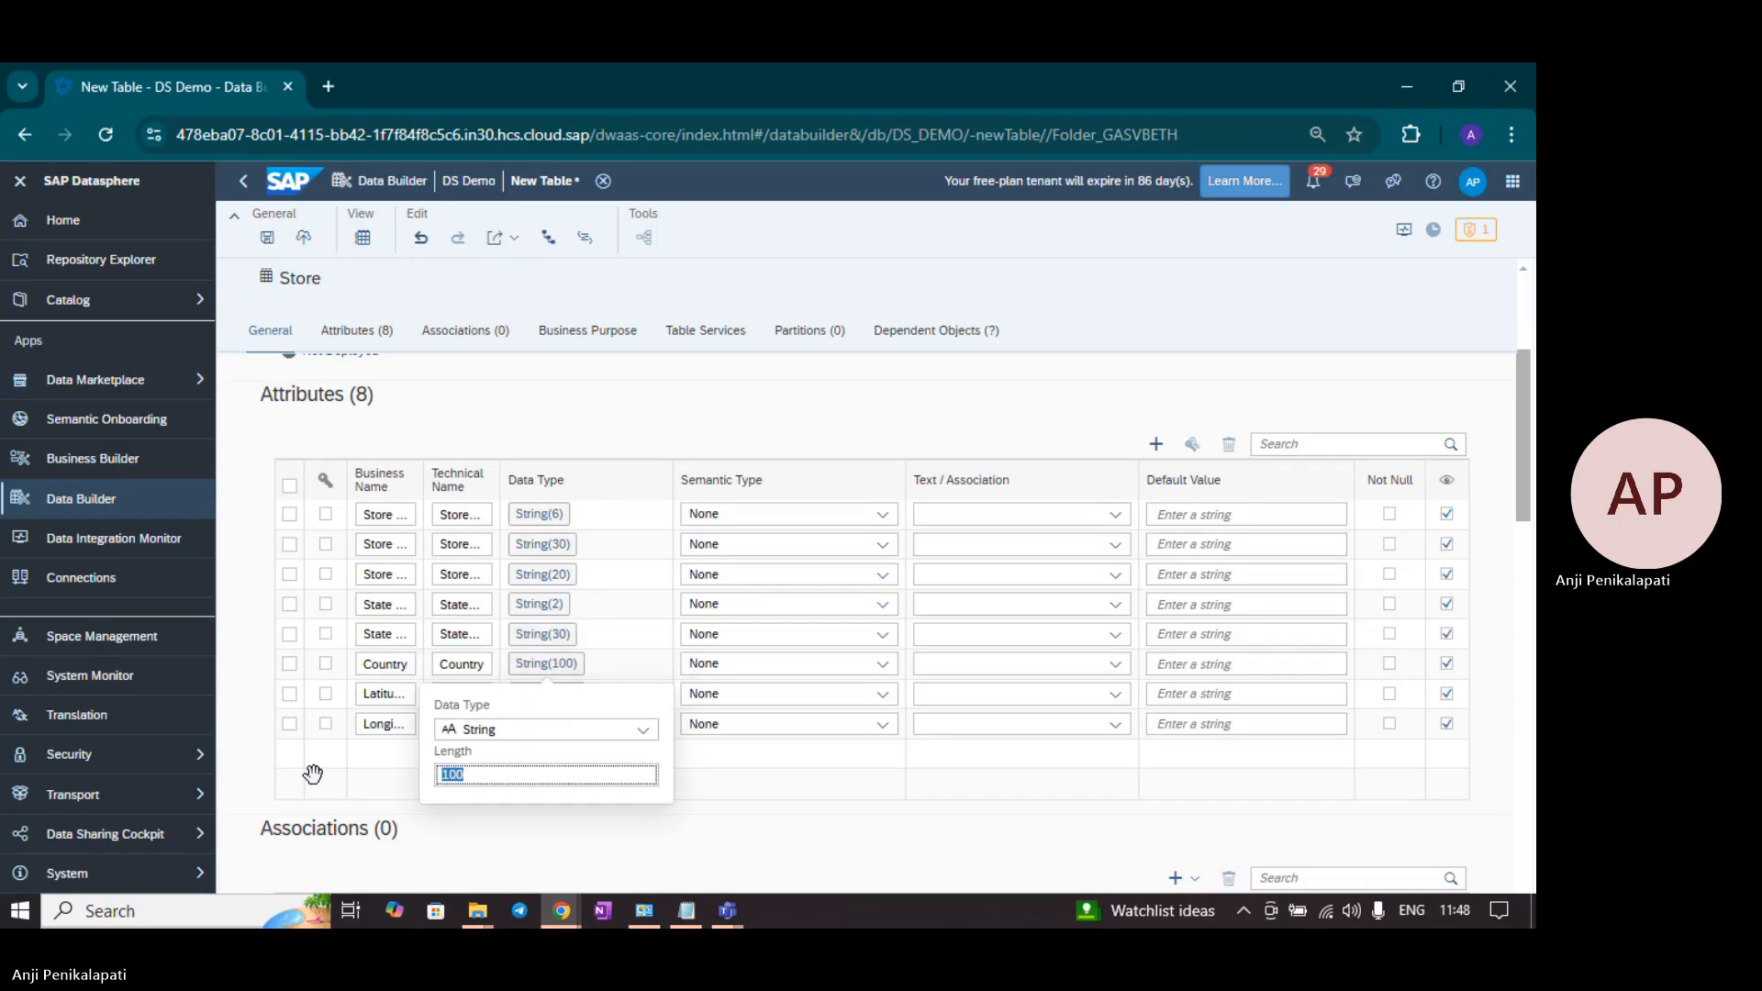
pyautogui.write('30')
pyautogui.click(752, 378)
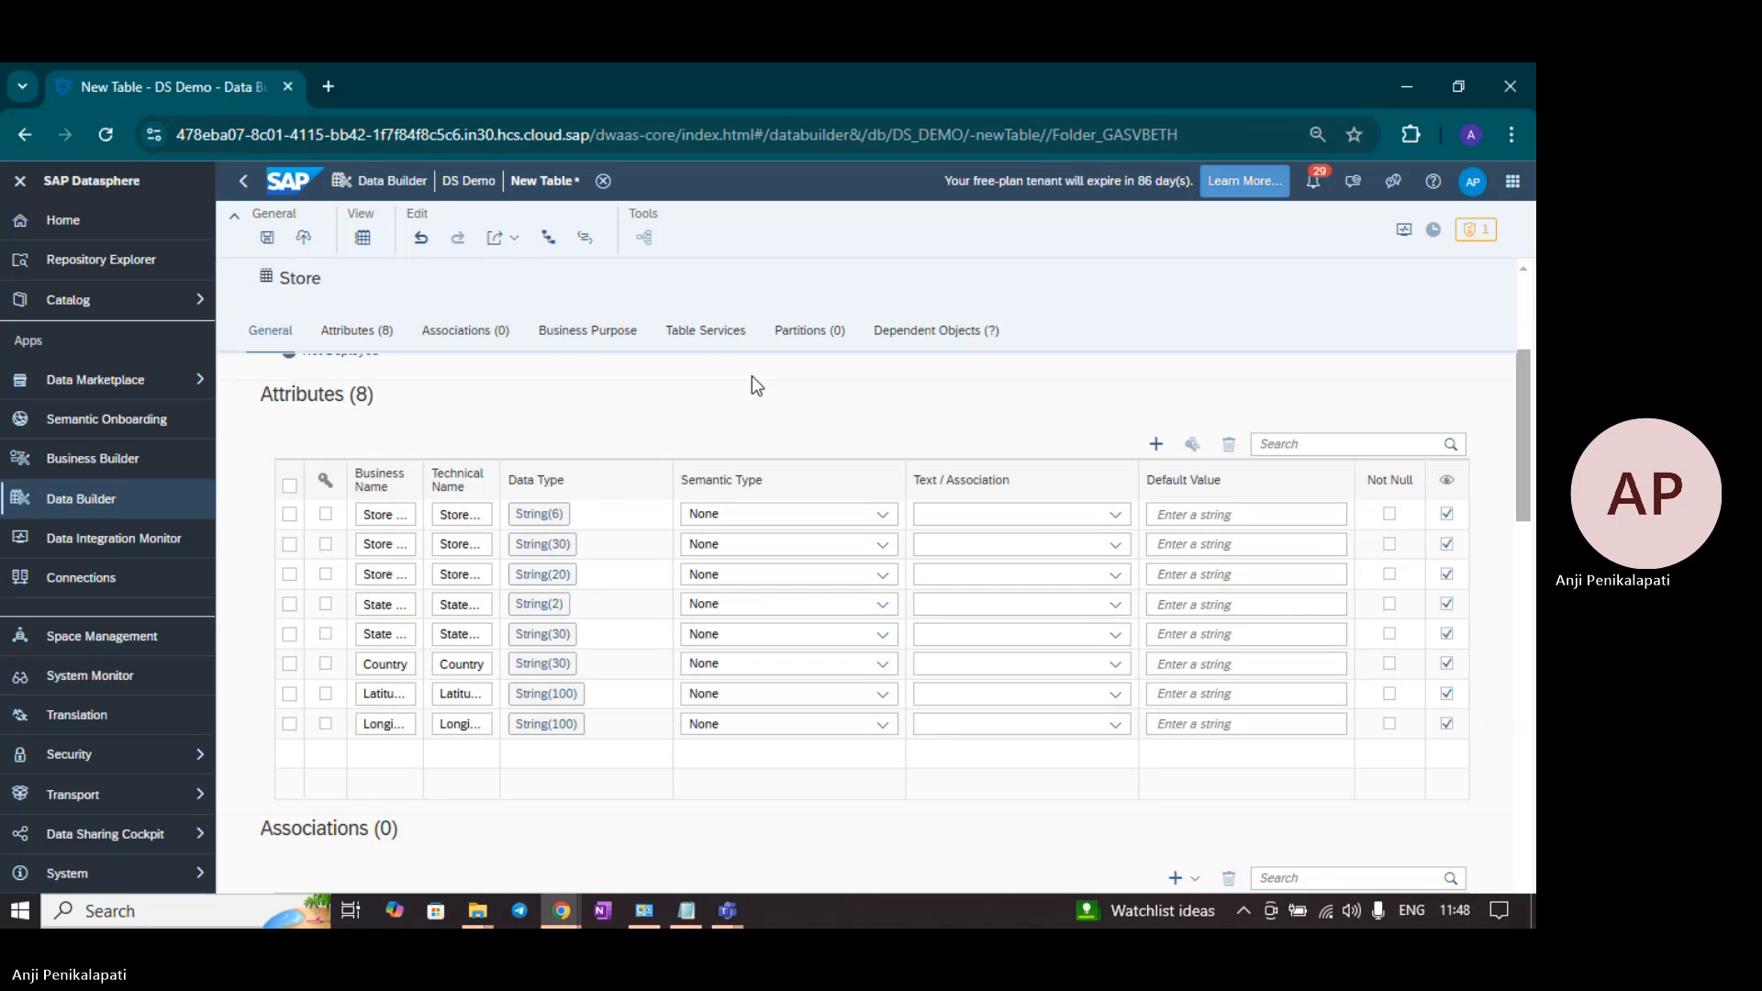
# Step: Check the coordinate data types in the Excel workbook and change the Latitude attribute in SAP Datasphere to Decimal with precision 15
pyautogui.hotkey('alt', 'Tab')
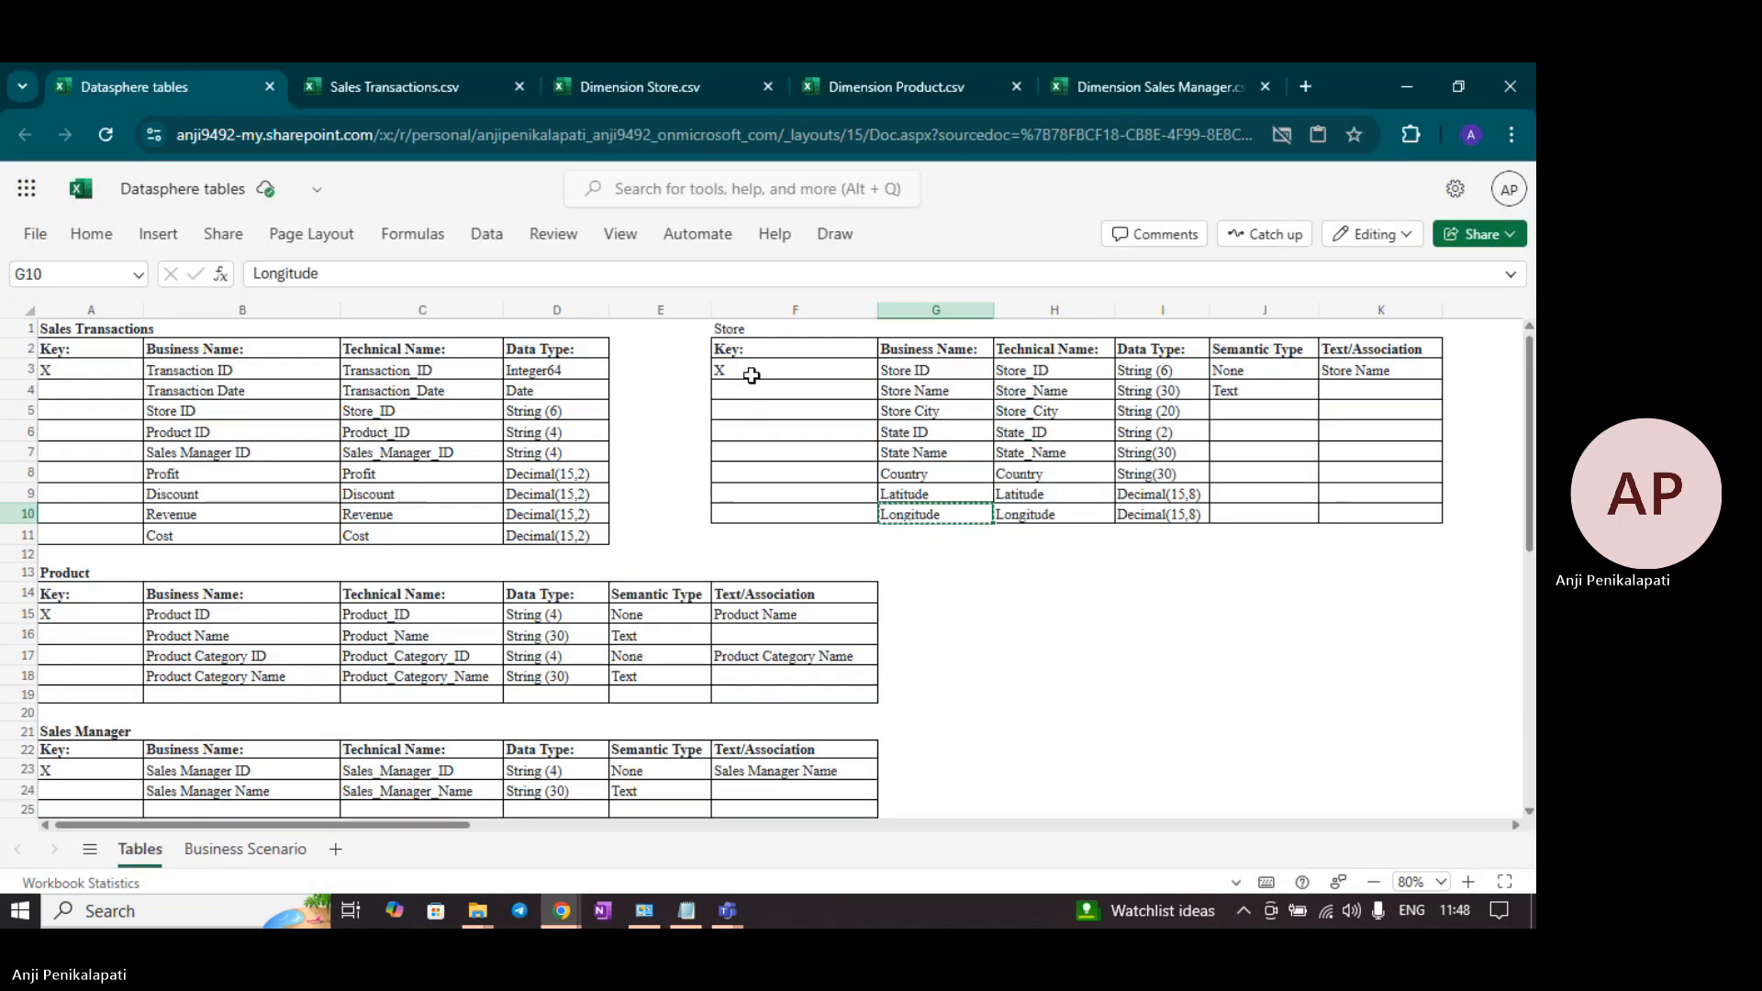
pyautogui.hotkey('alt', 'Tab')
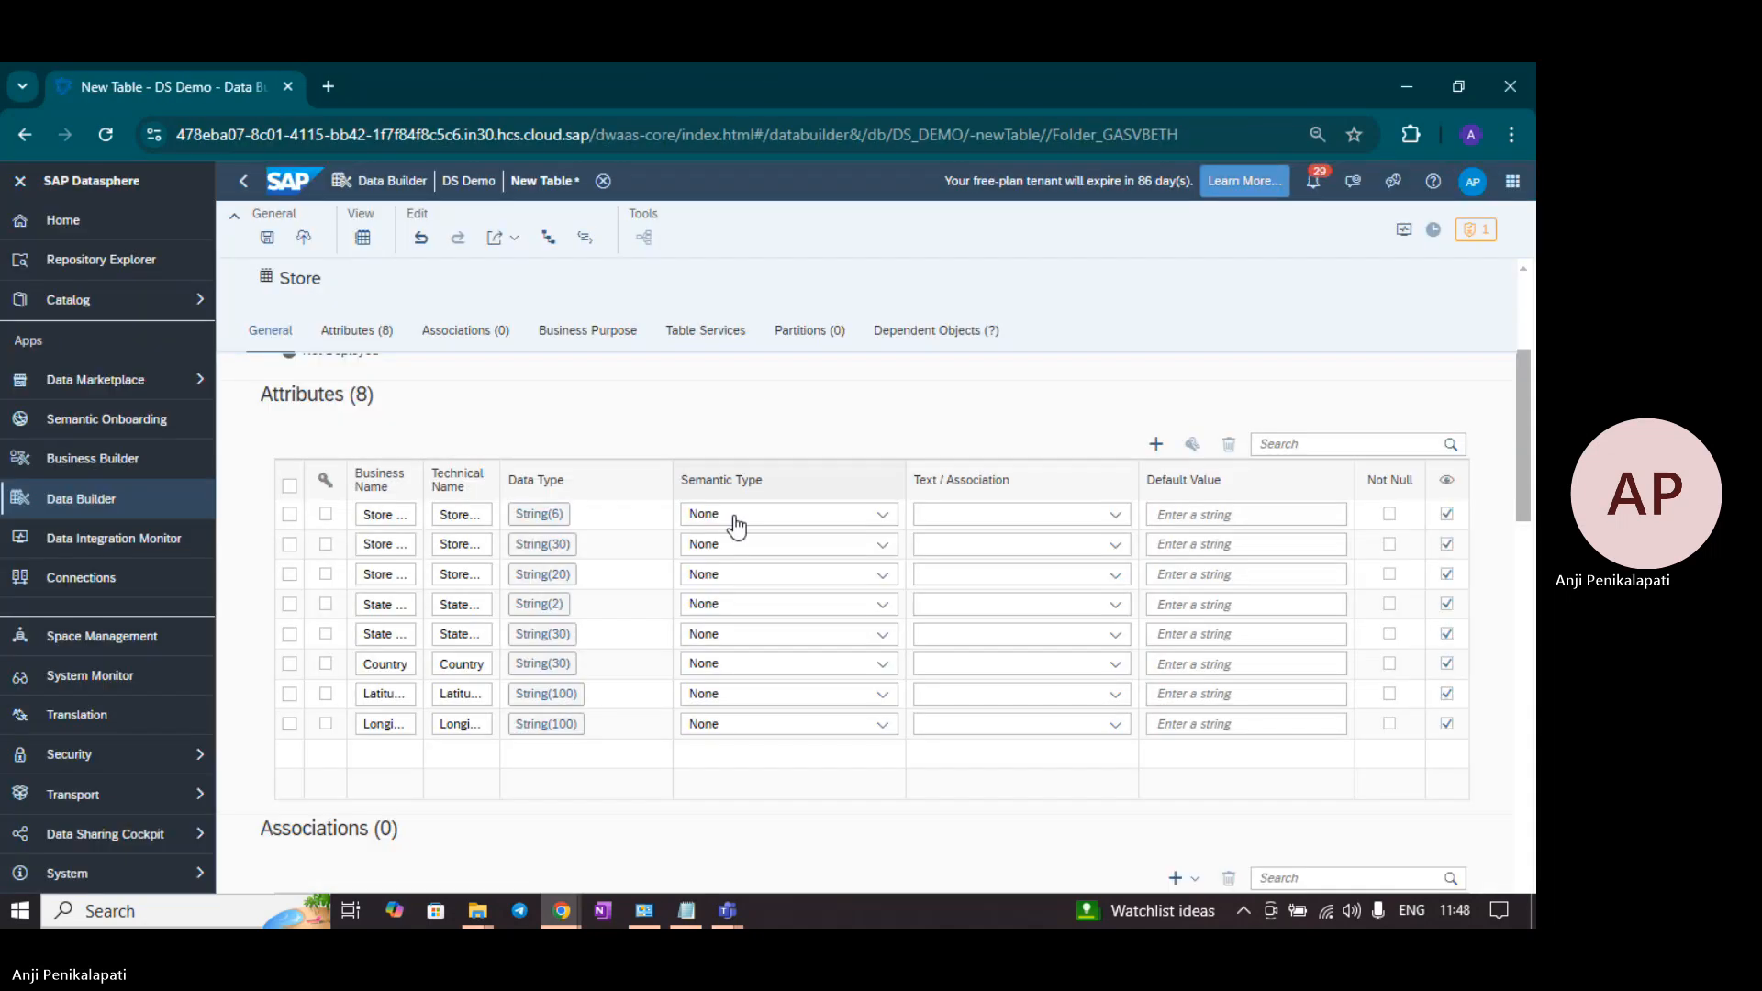
pyautogui.click(577, 703)
pyautogui.click(495, 800)
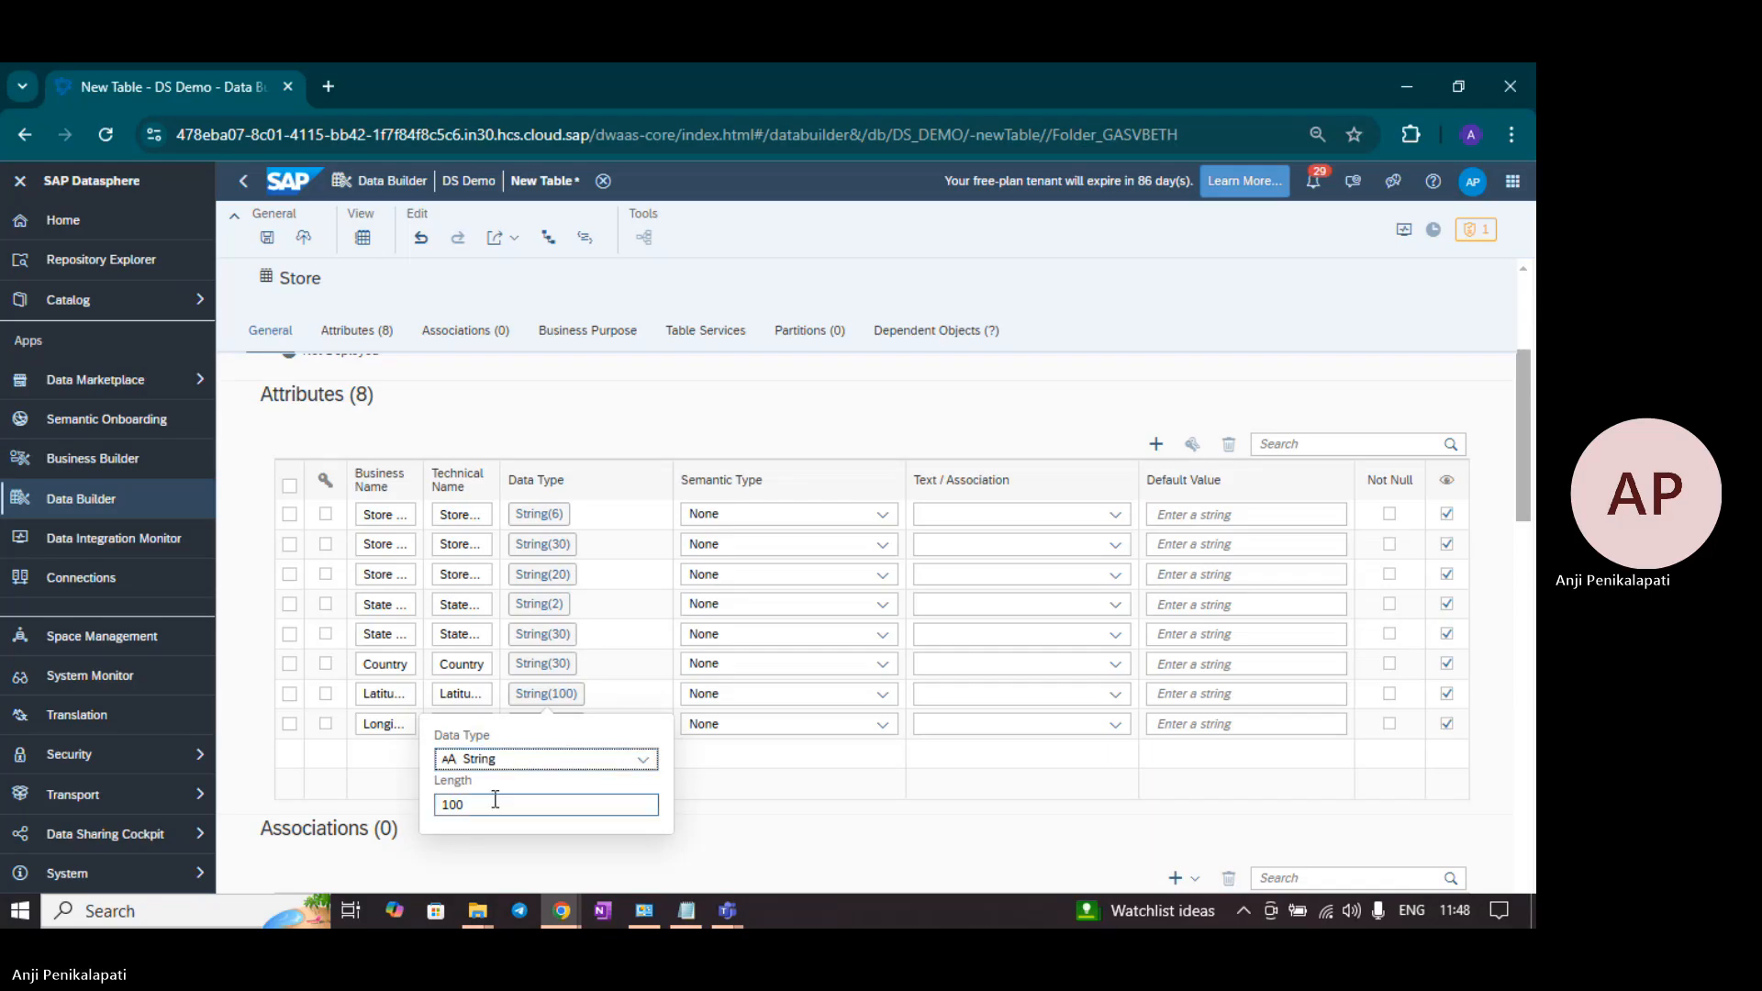
pyautogui.click(643, 759)
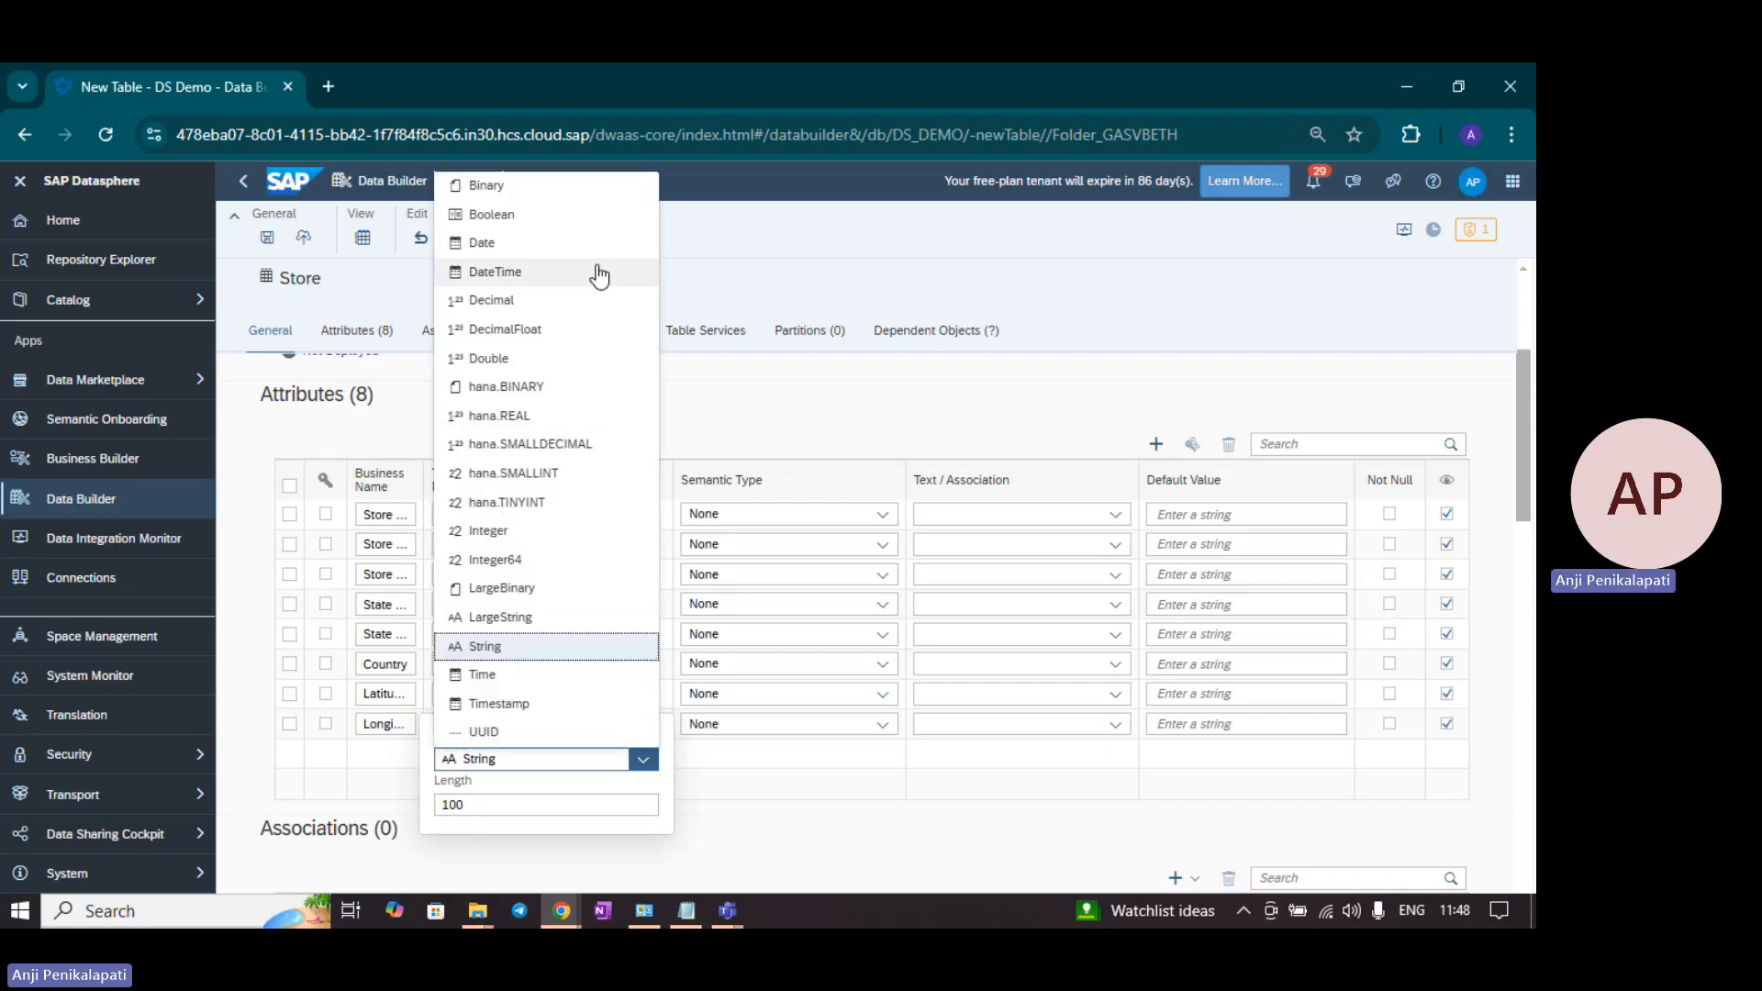
pyautogui.click(569, 301)
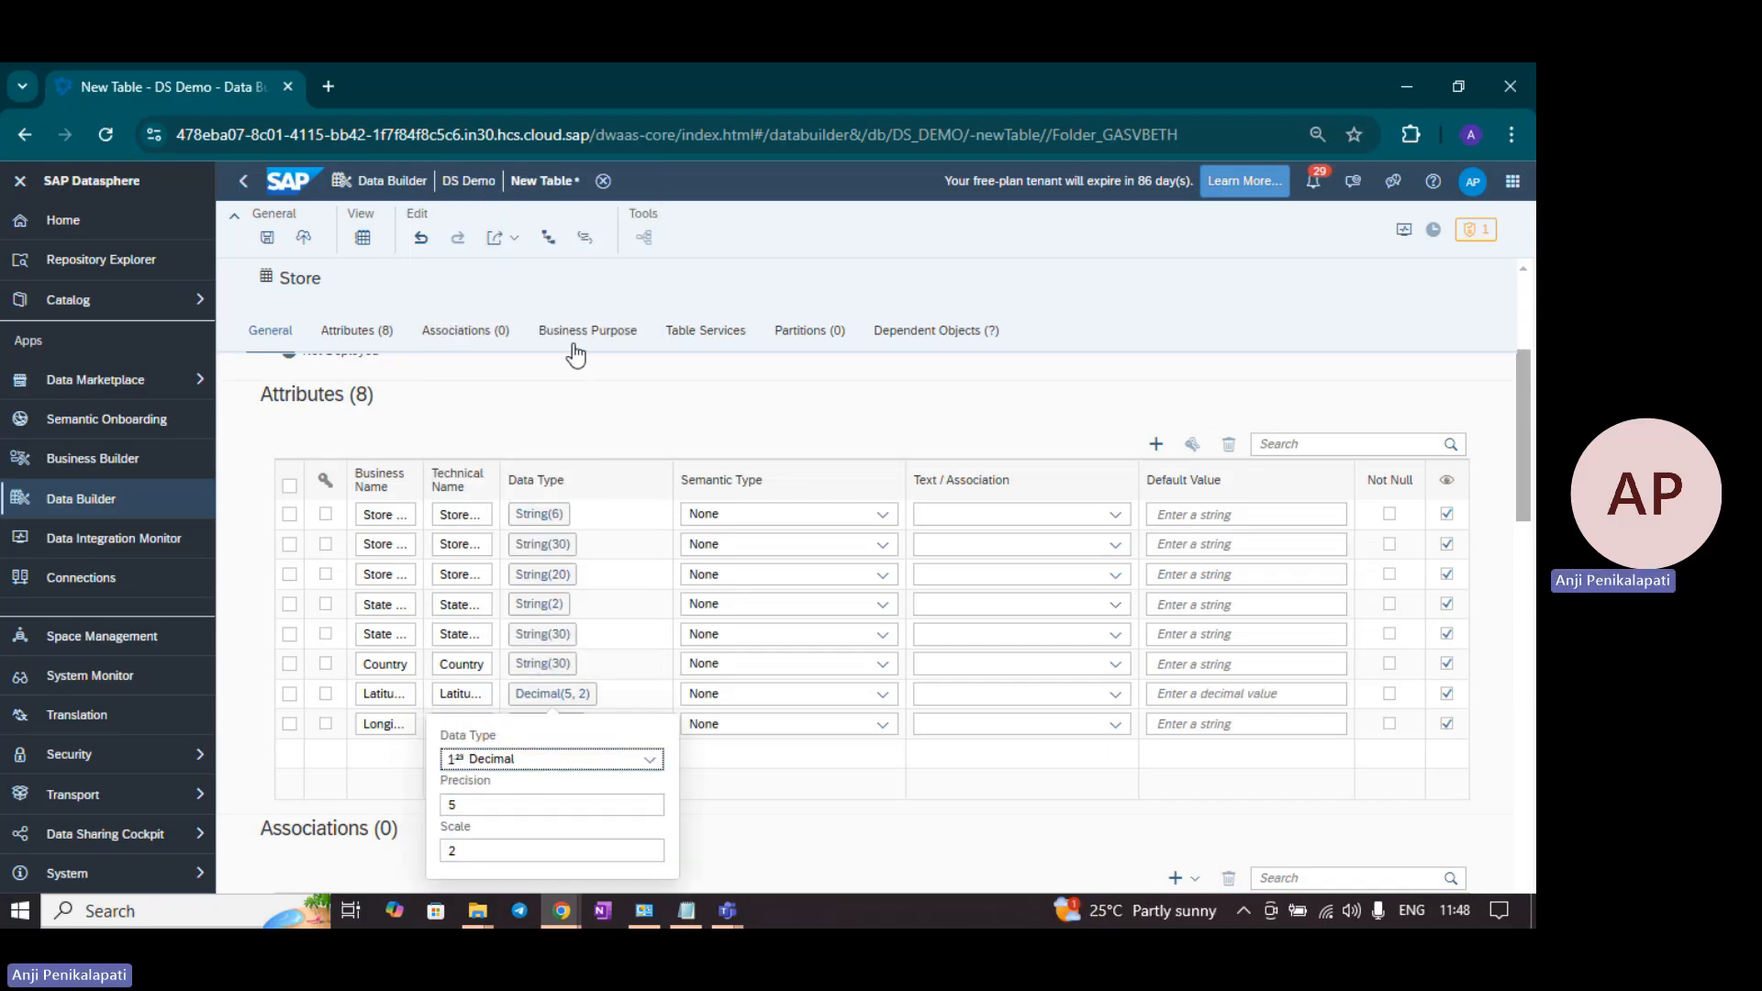
pyautogui.click(481, 802)
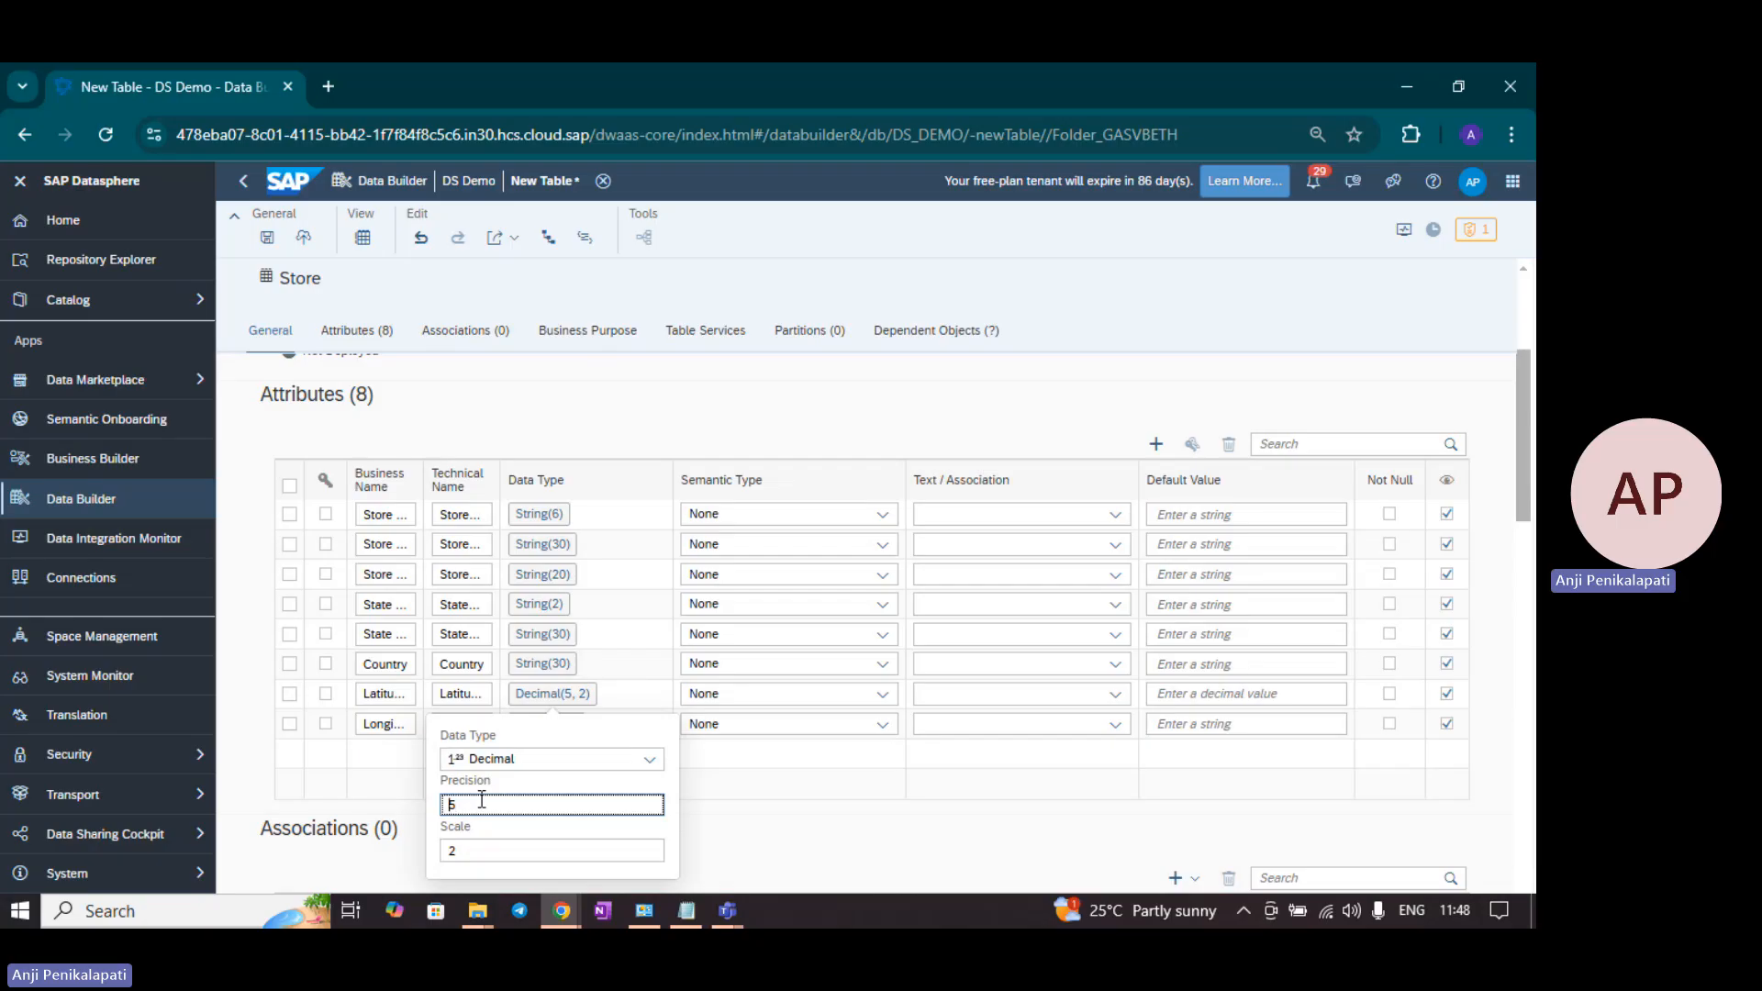
pyautogui.write('1')
pyautogui.click(896, 838)
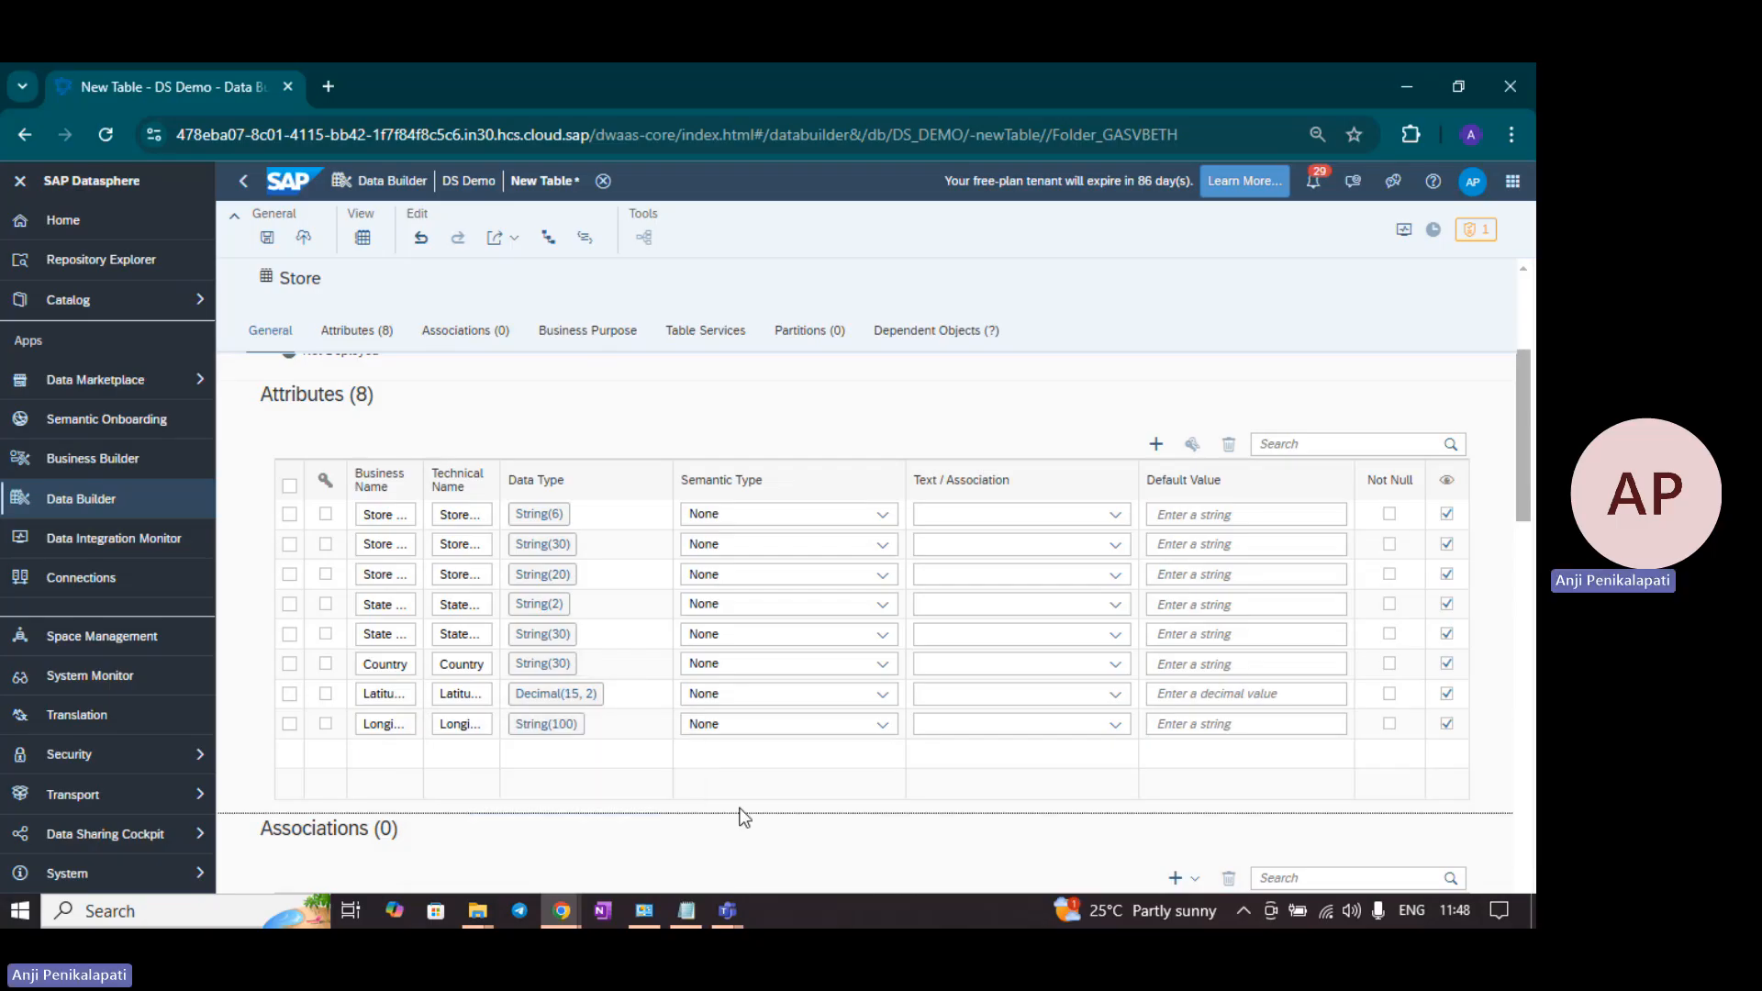
# Step: Change the Longitude attribute's data type to Decimal with precision 15
pyautogui.click(551, 727)
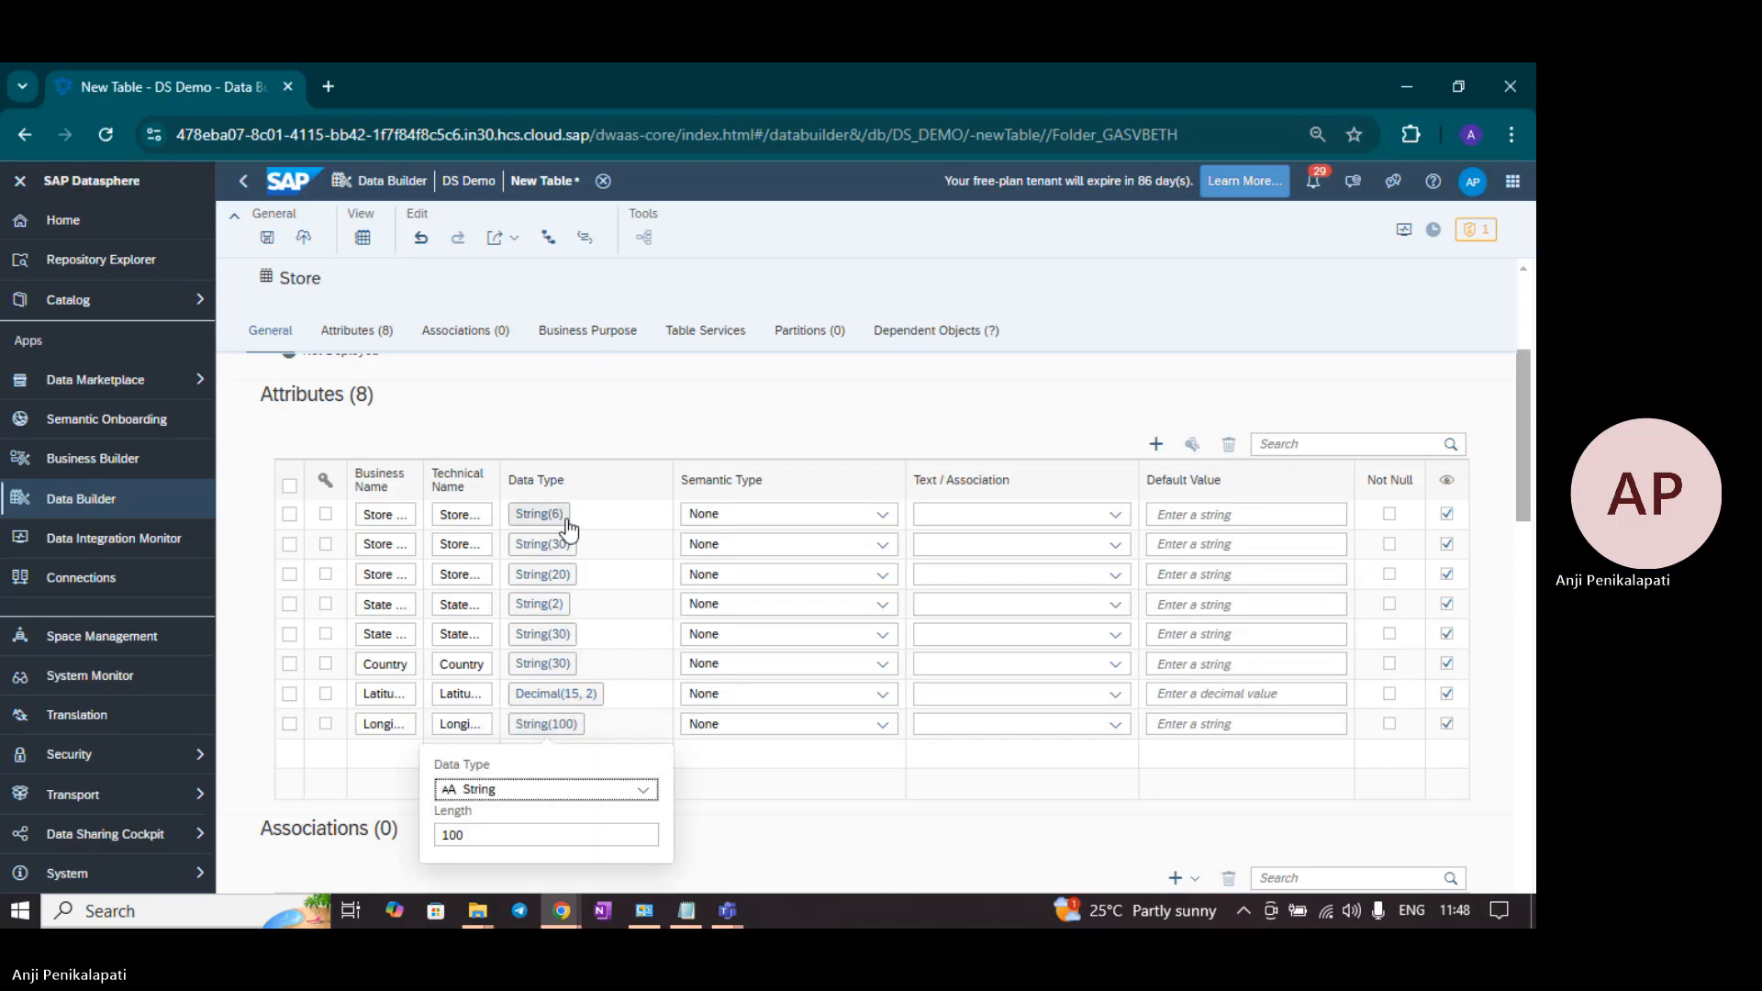
pyautogui.click(590, 790)
pyautogui.click(538, 332)
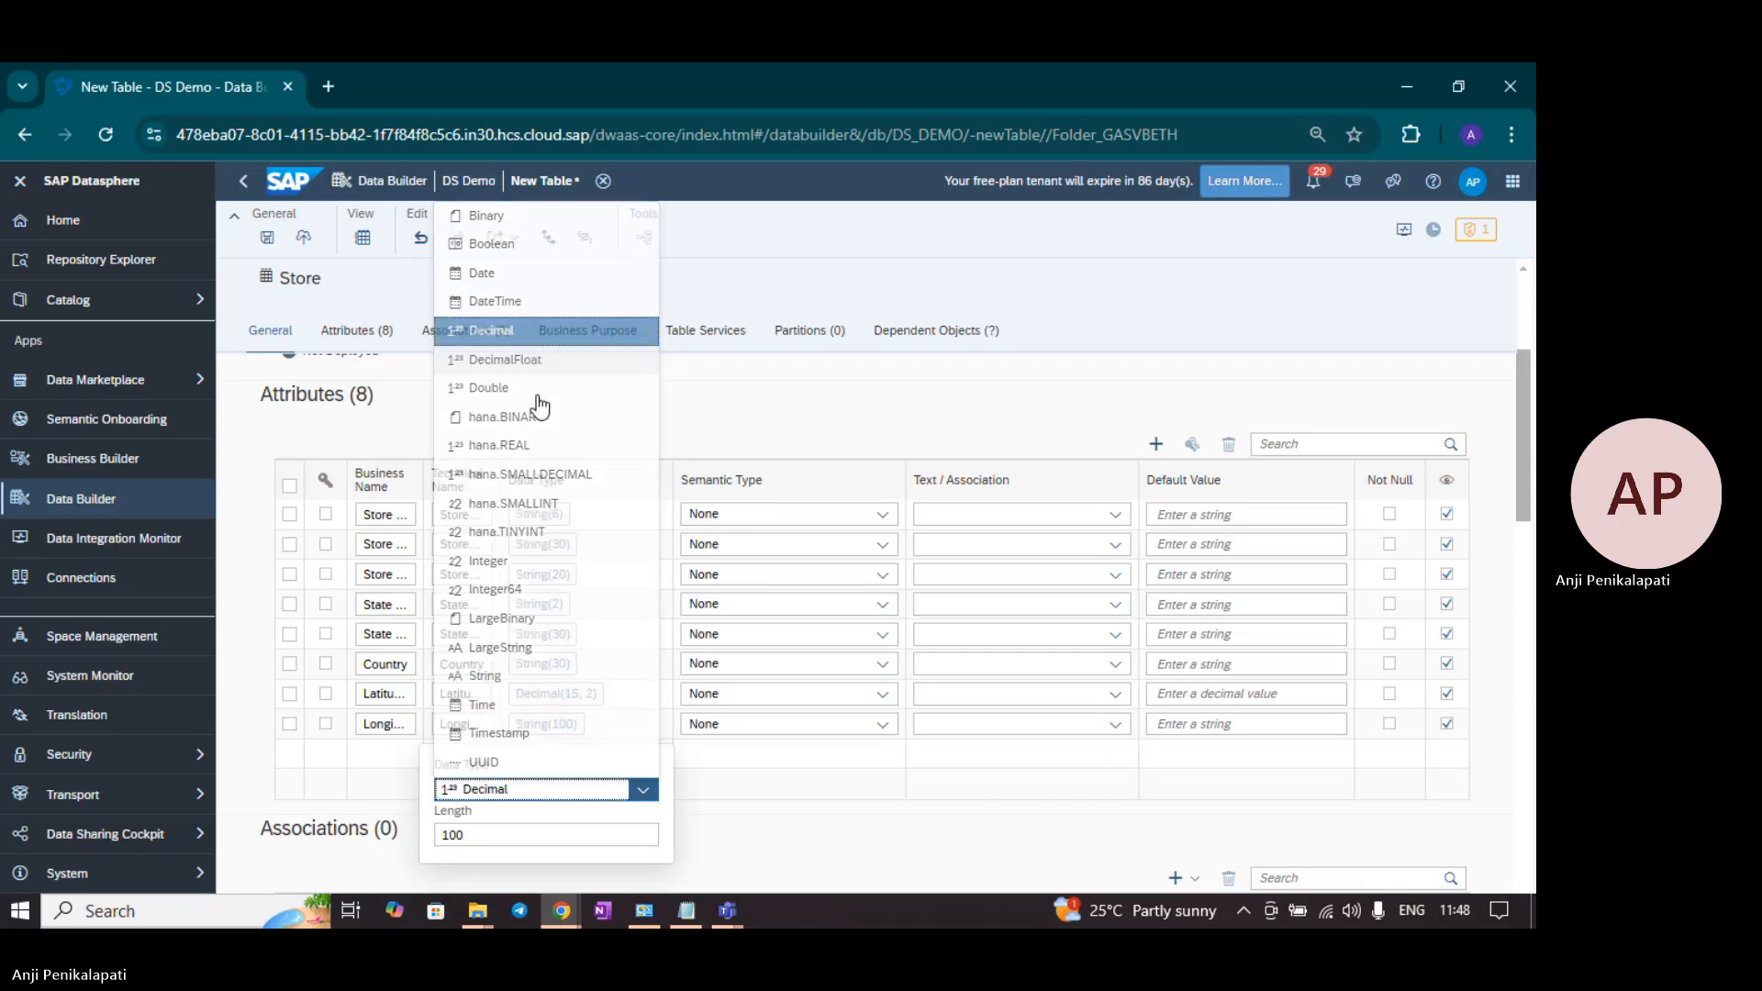
pyautogui.click(482, 833)
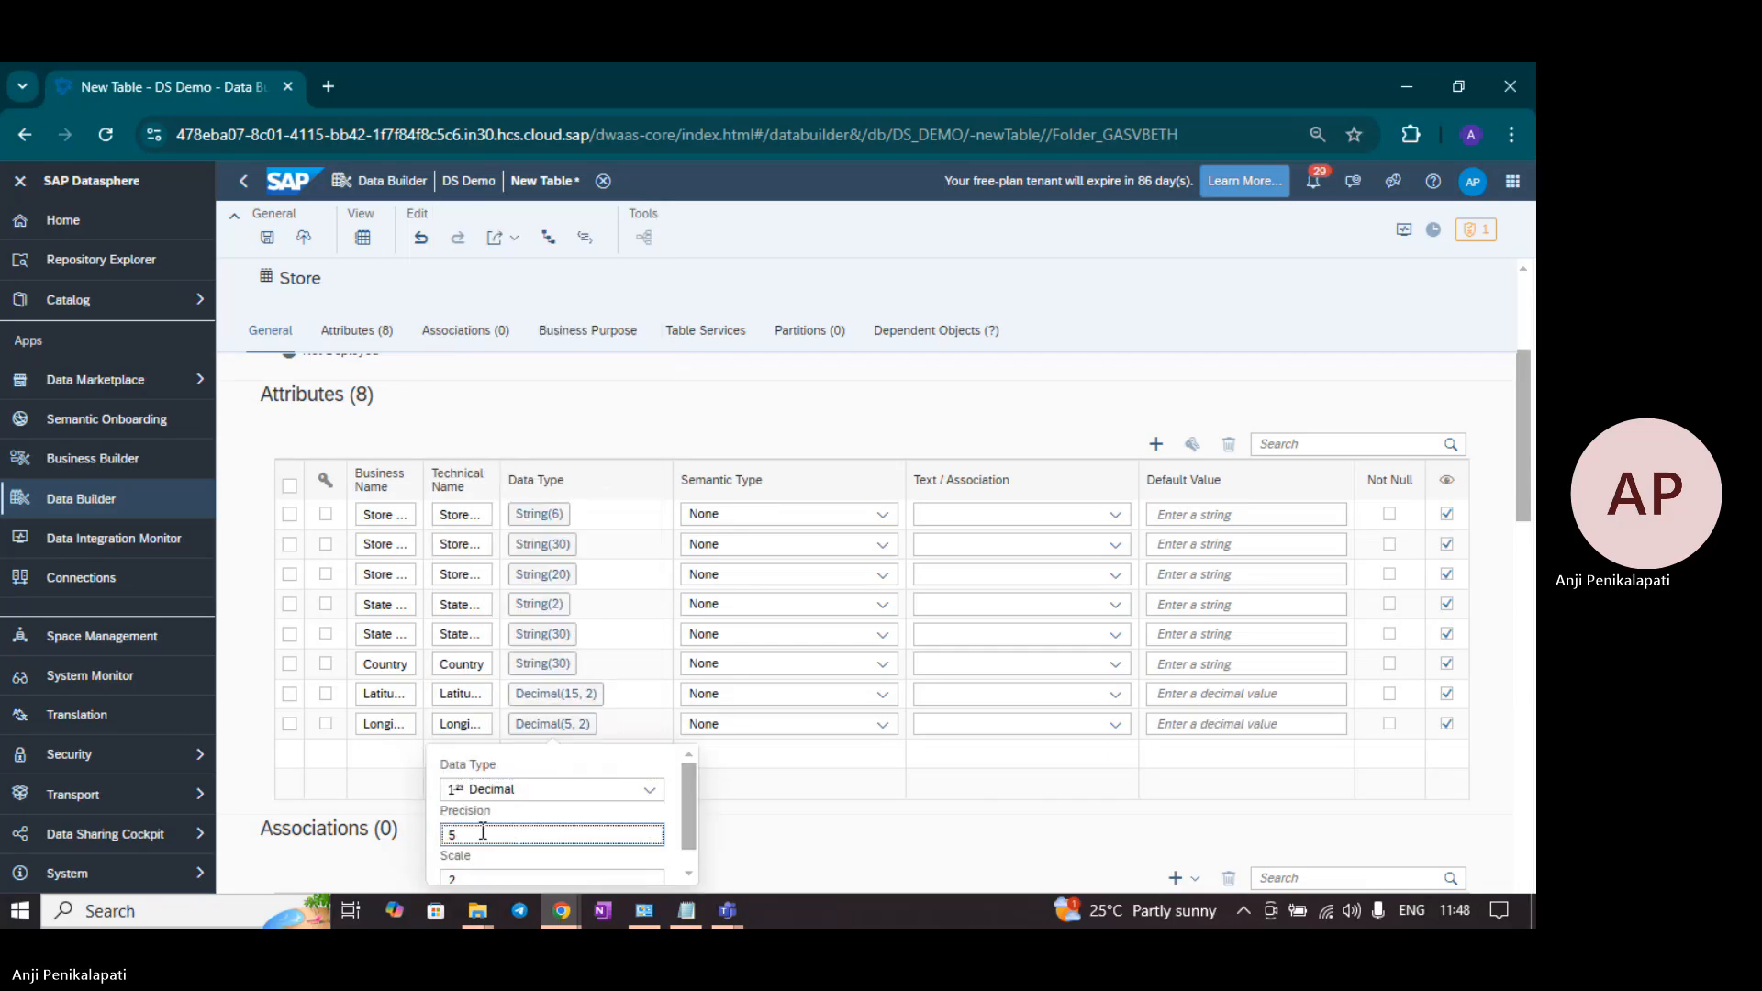
pyautogui.write('1')
pyautogui.click(767, 407)
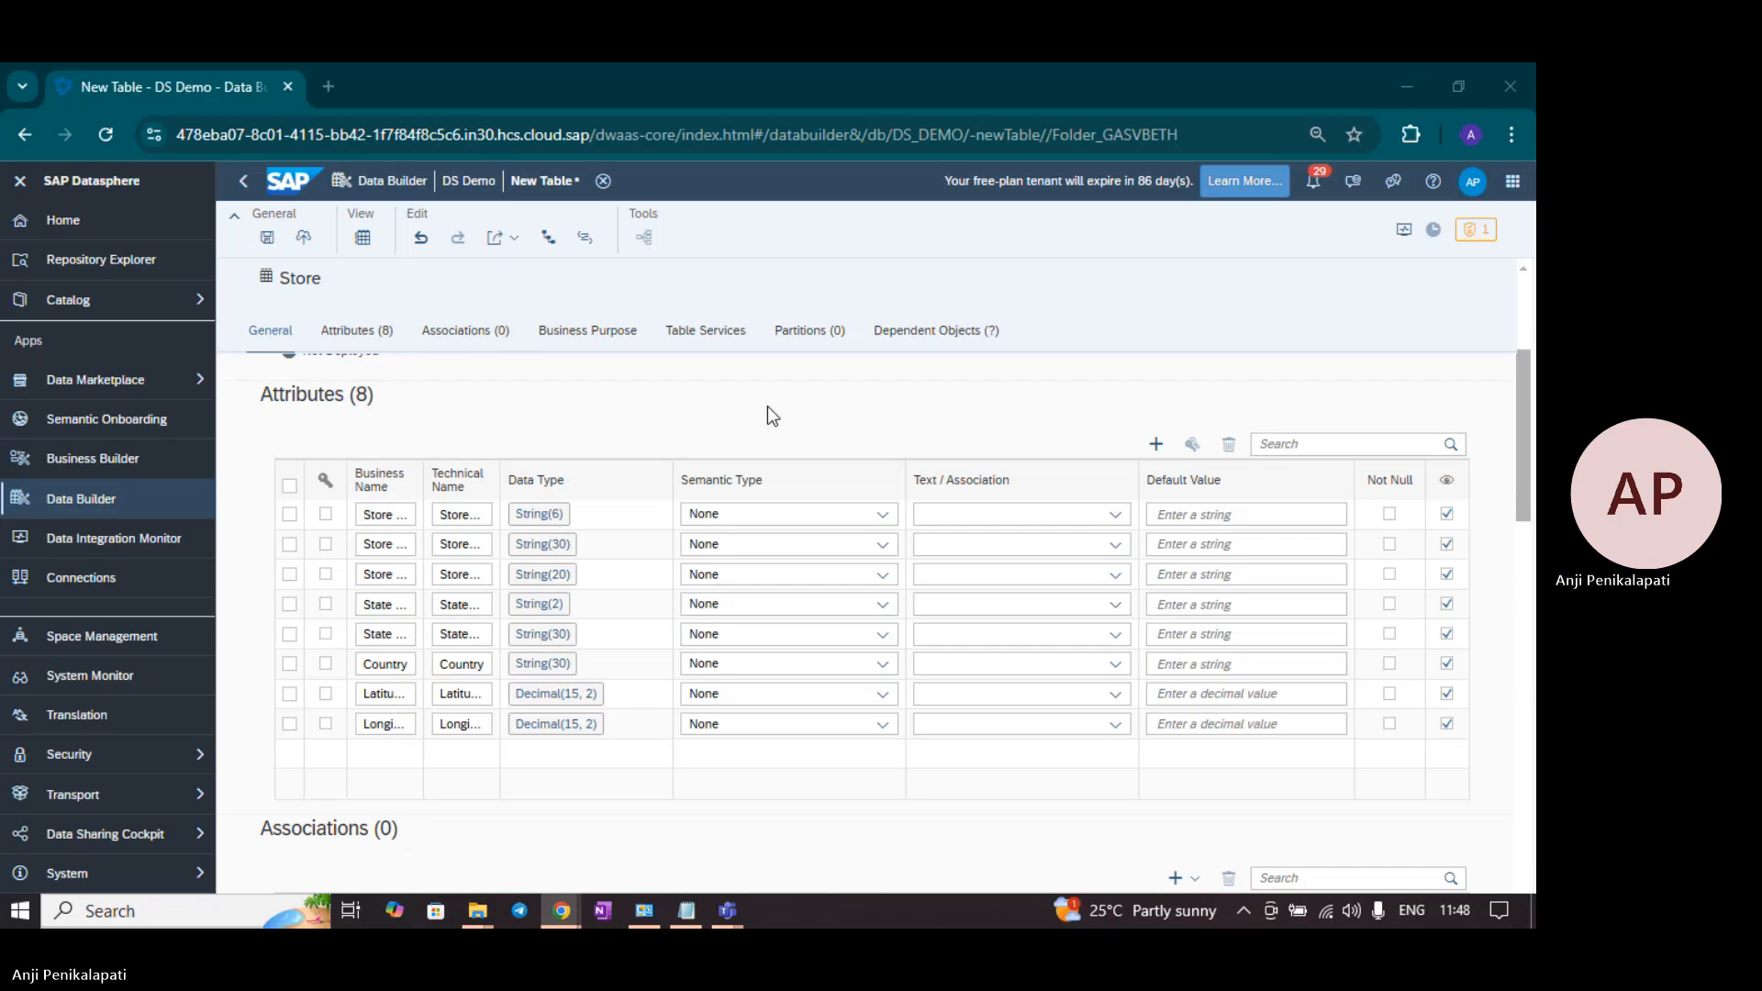
# Step: Check the Store definitions in the Excel workbook, and widen the Business Name column of the attributes table in SAP Datasphere
pyautogui.hotkey('alt', 'Tab')
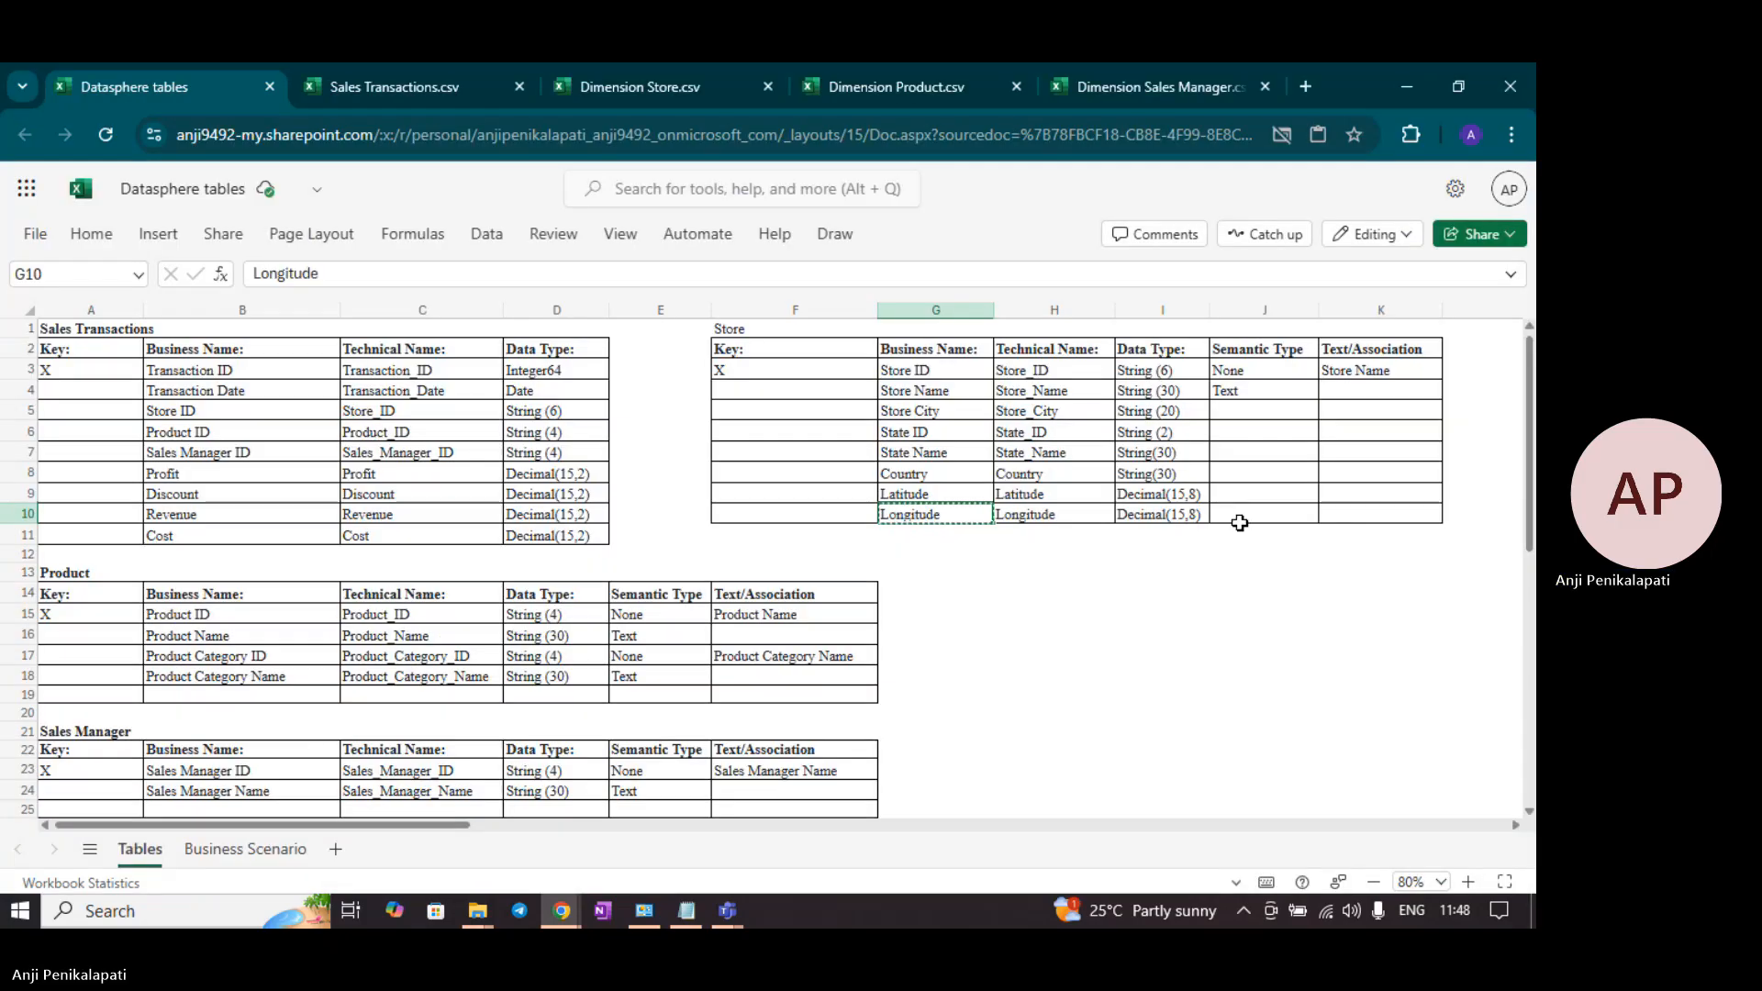
pyautogui.hotkey('alt', 'Tab')
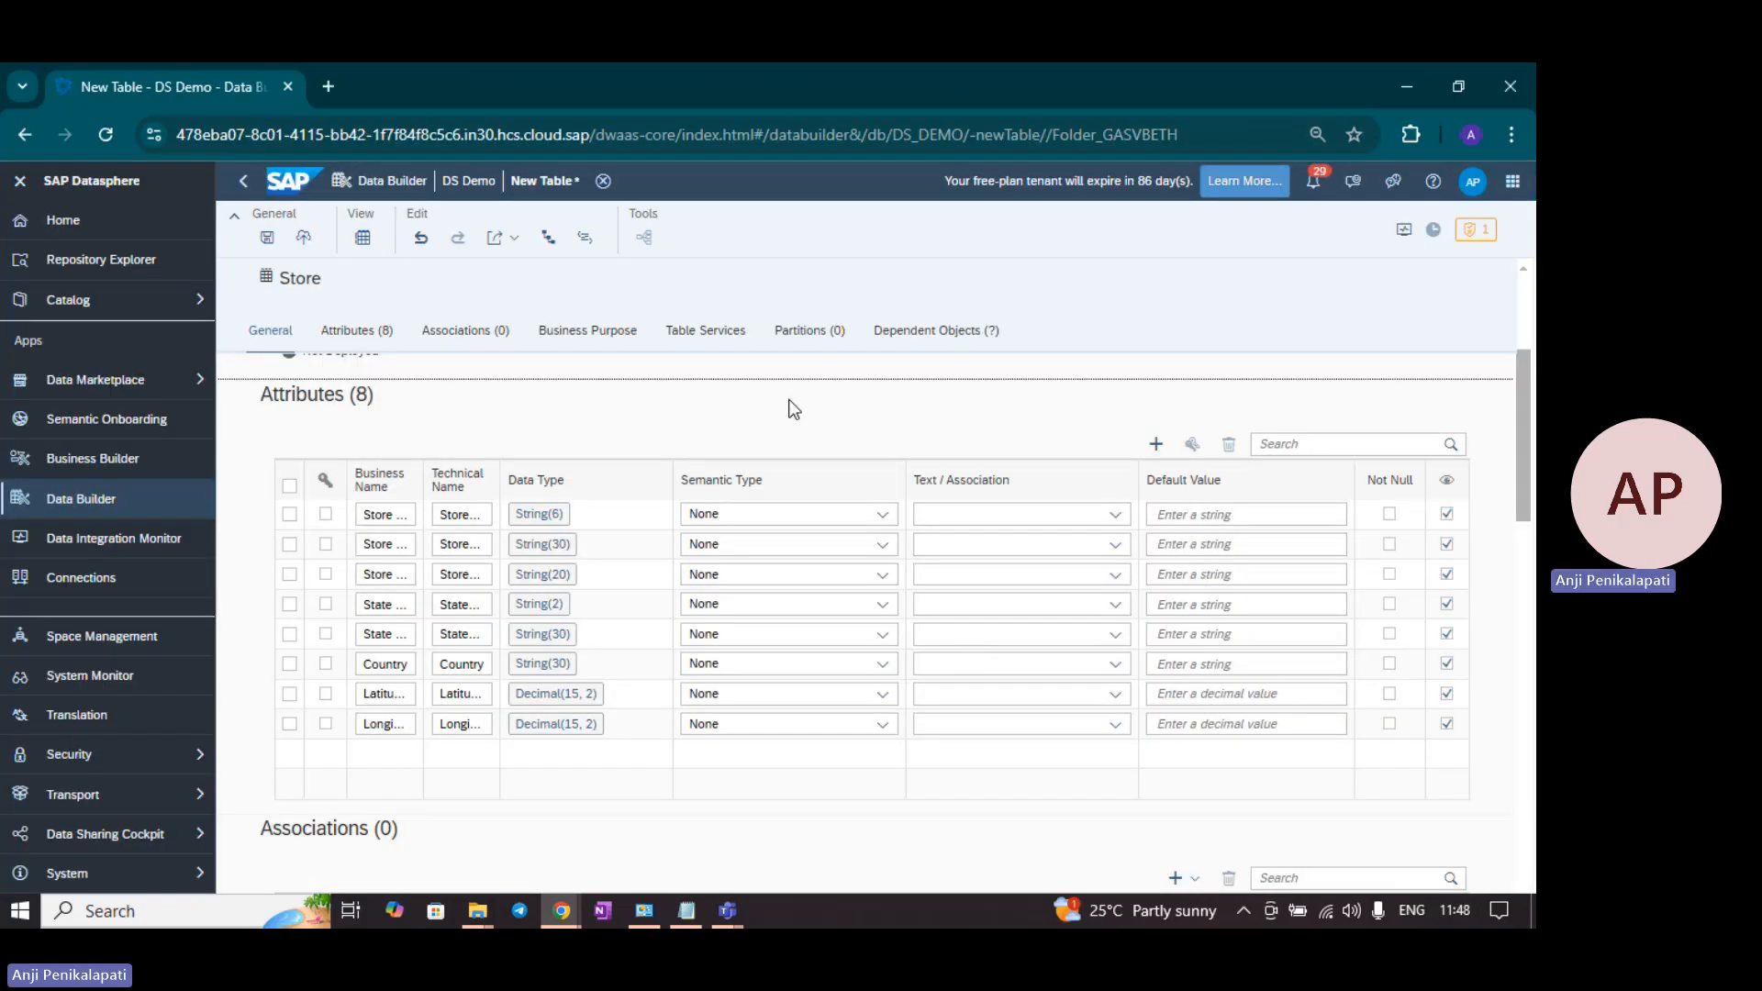
pyautogui.click(422, 476)
pyautogui.moveTo(422, 475); pyautogui.dragTo(473, 500)
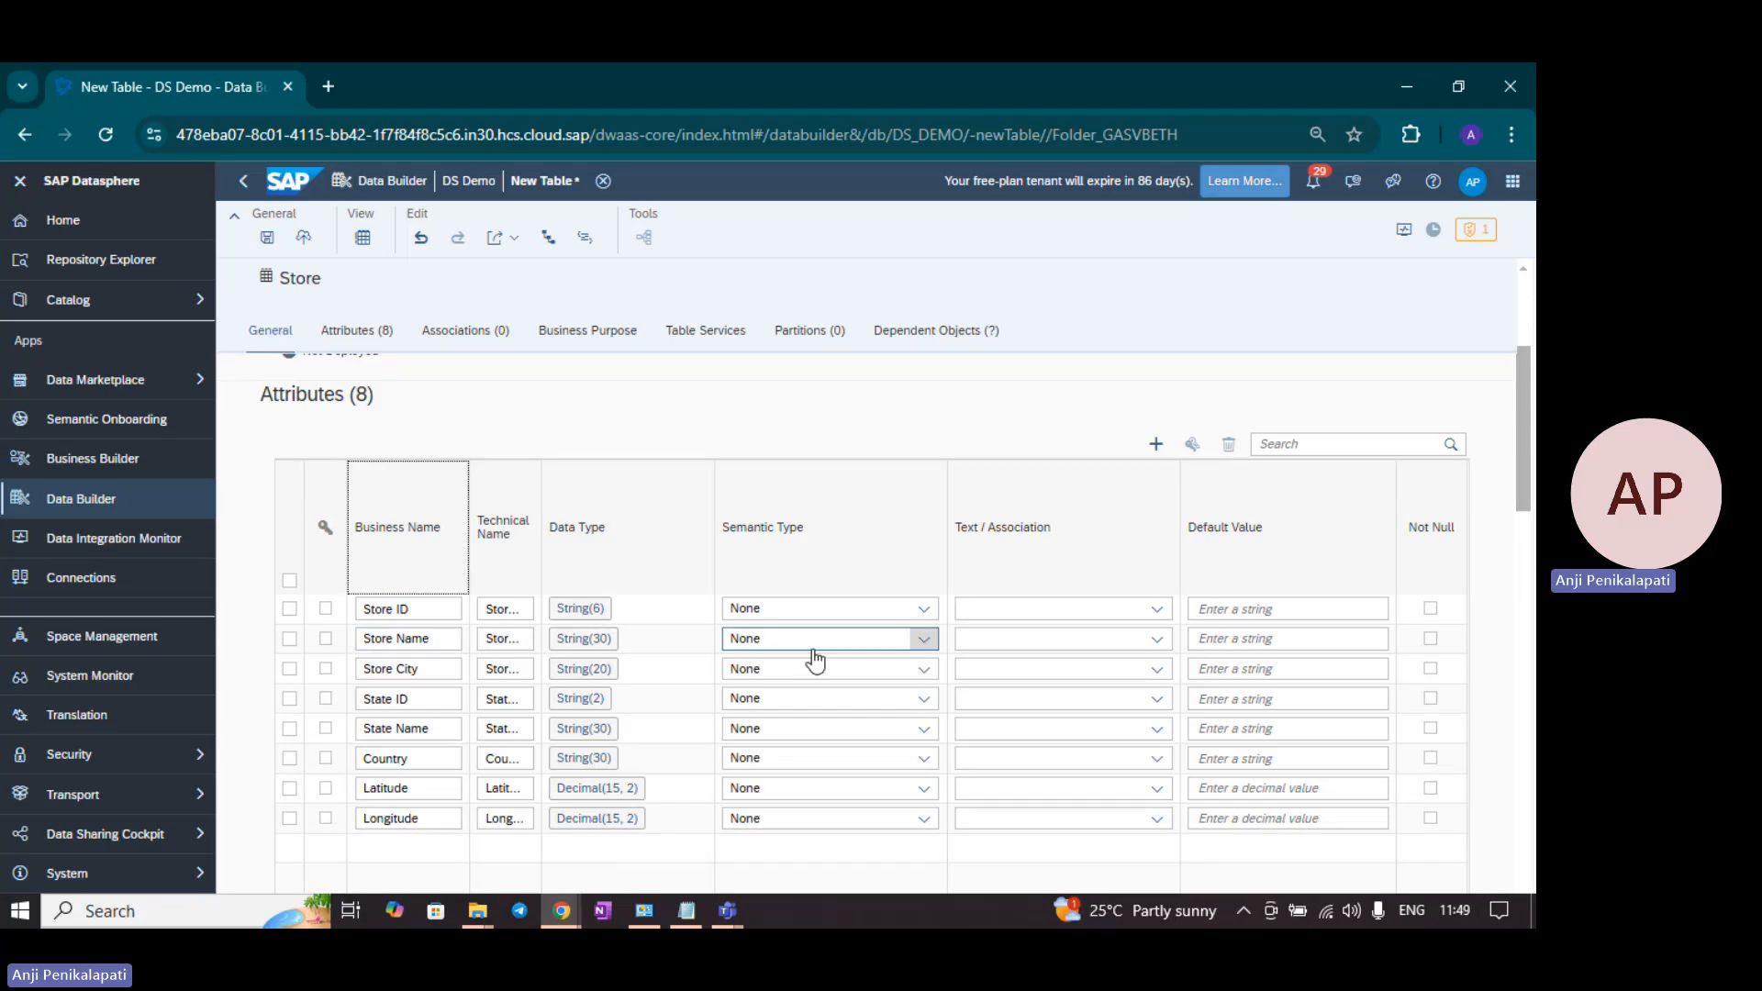
# Step: Set the semantic type of the Store Name and State Name attributes to Text
pyautogui.click(923, 641)
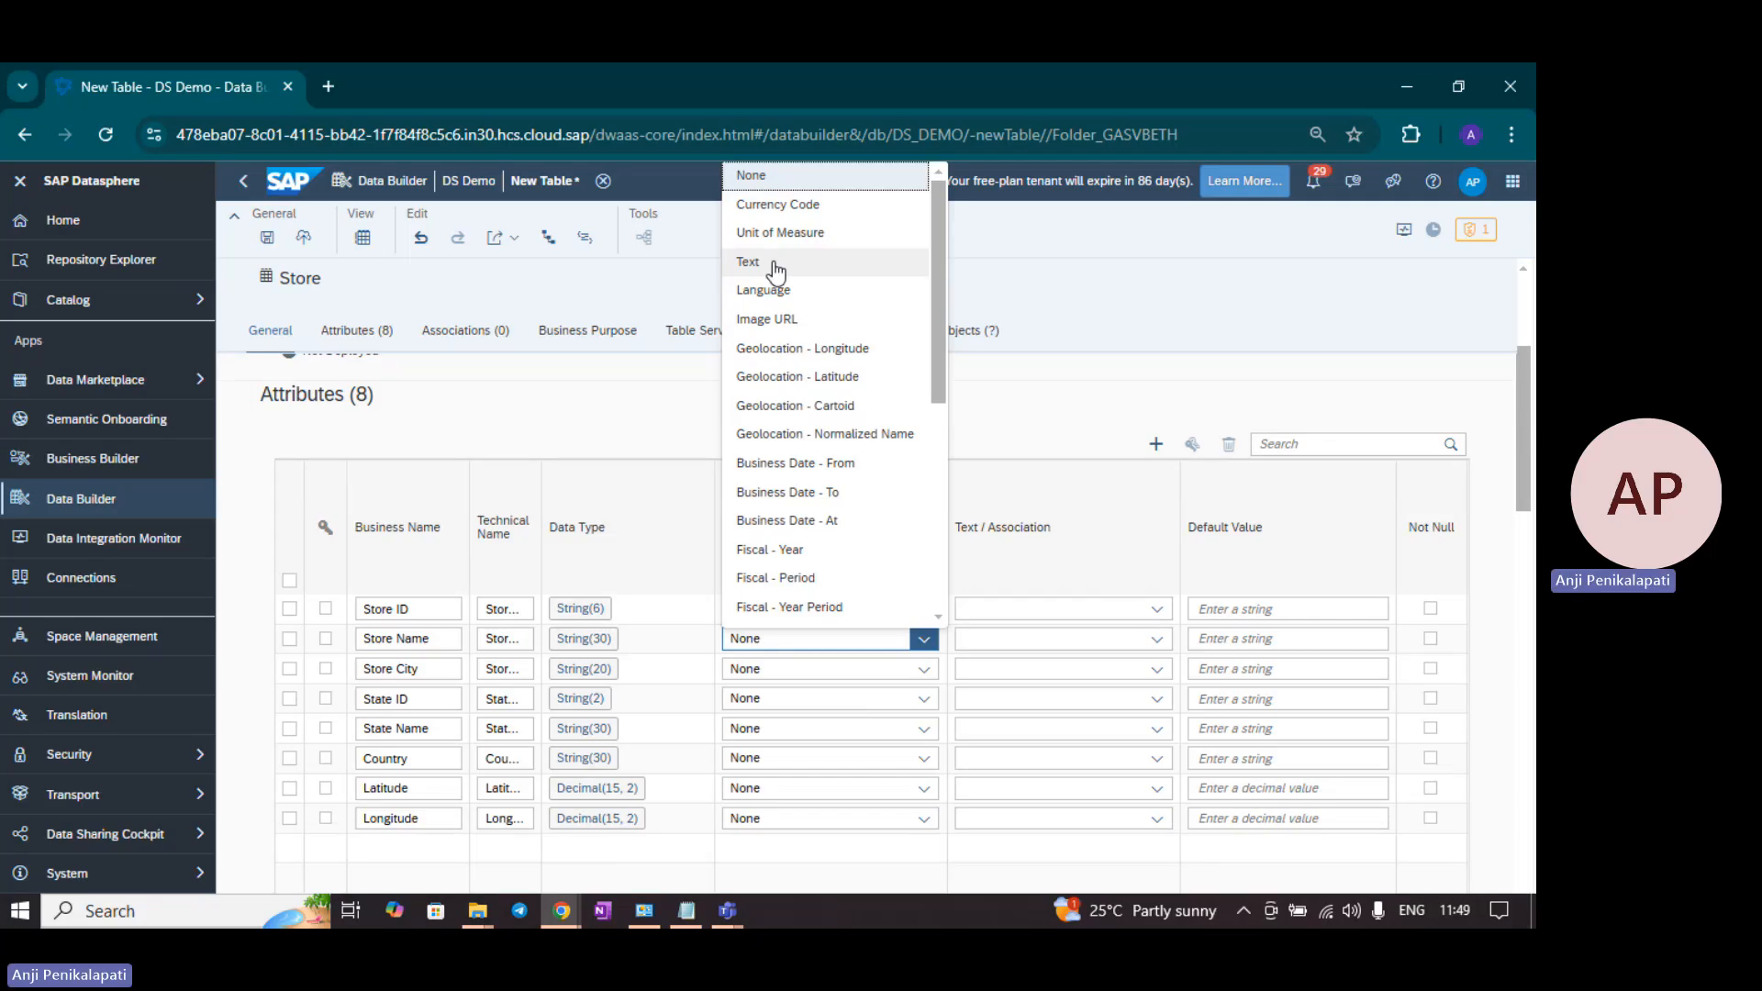
pyautogui.click(775, 269)
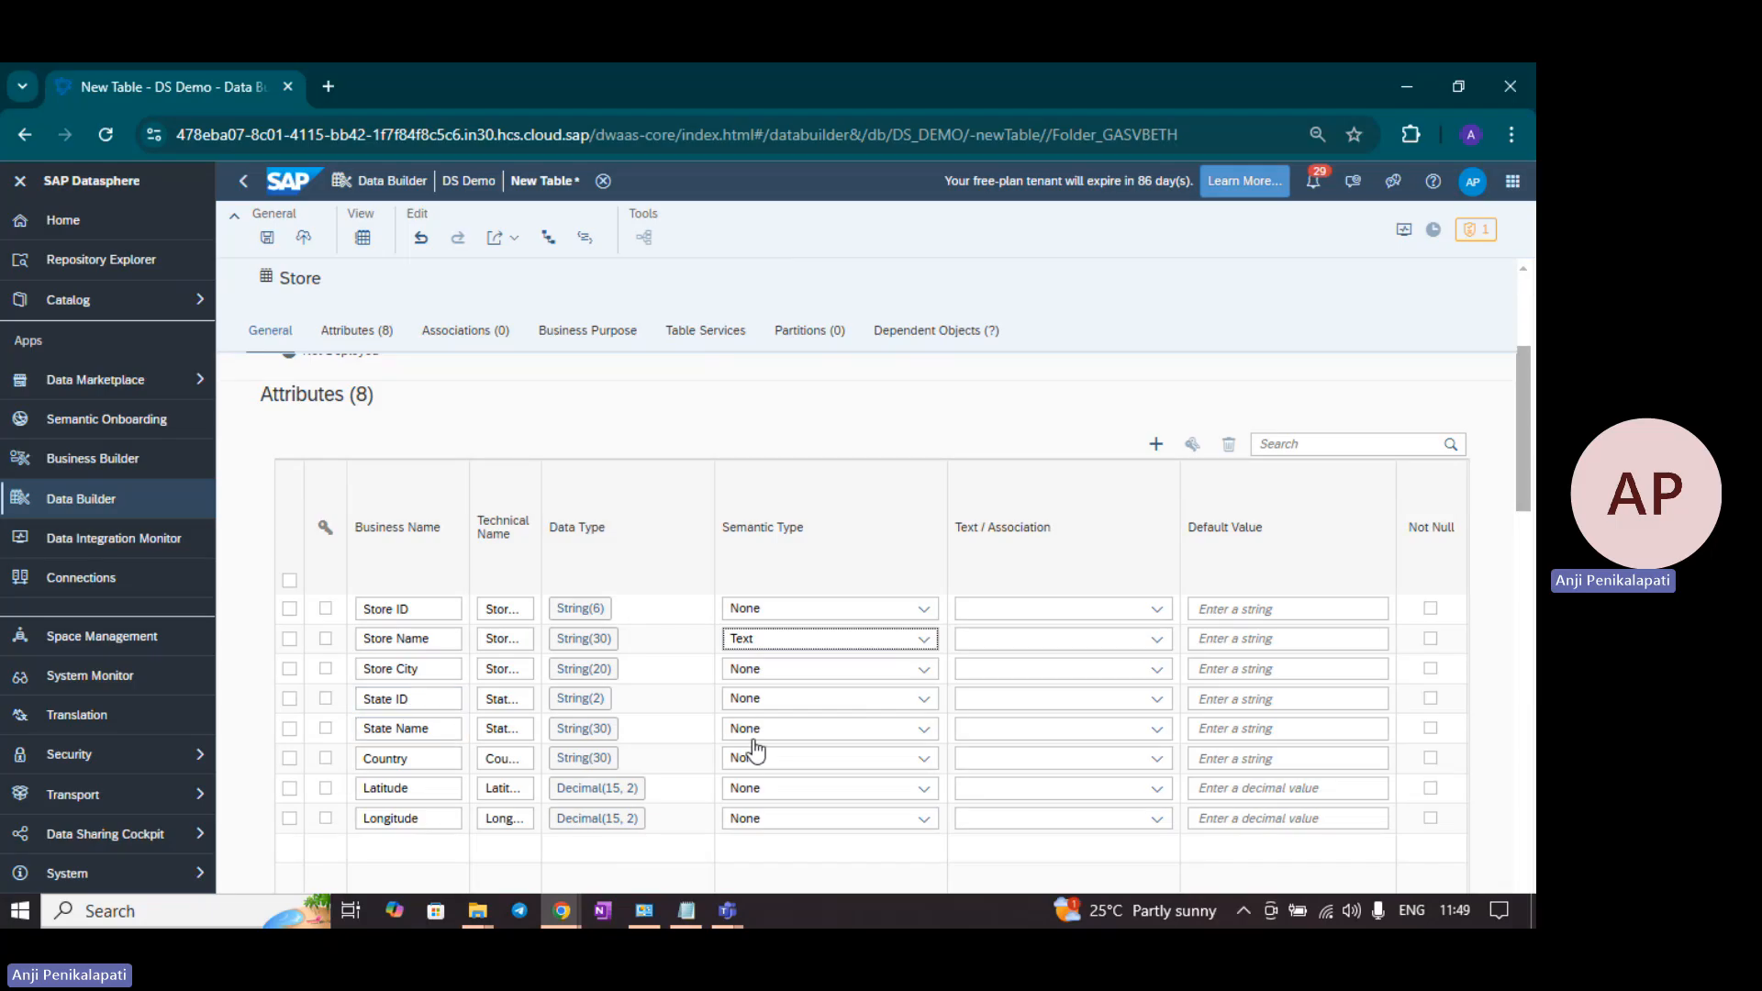
pyautogui.click(924, 729)
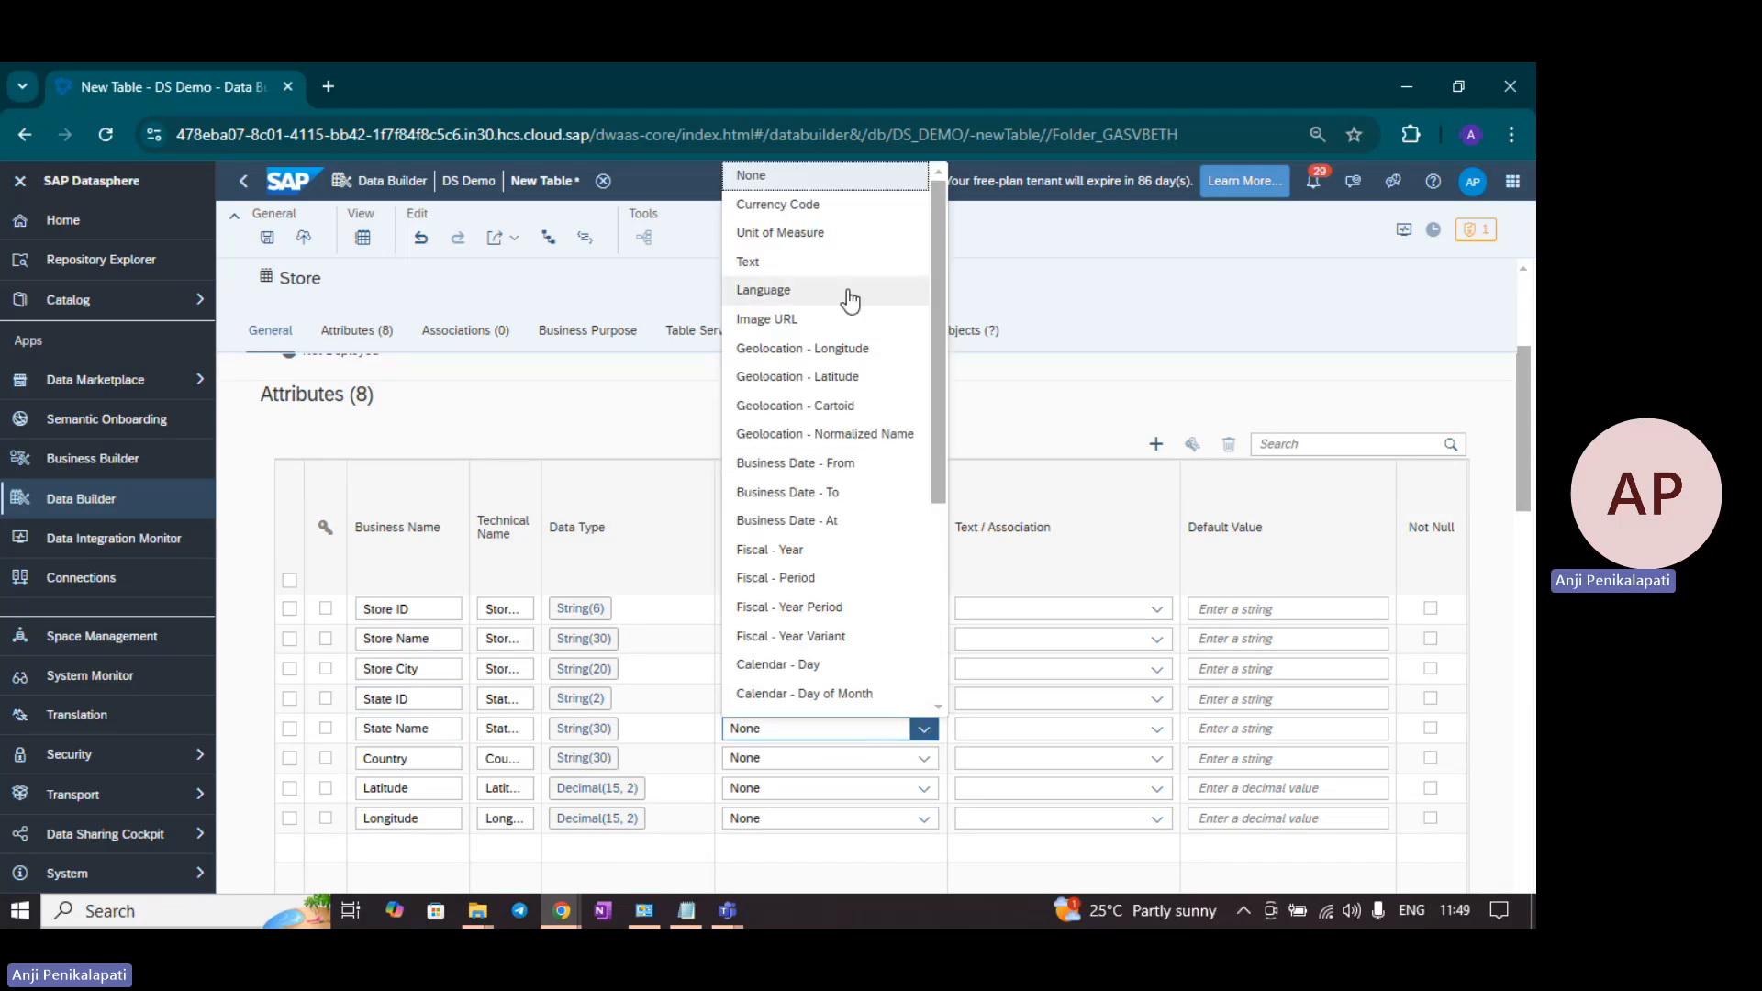
pyautogui.click(826, 267)
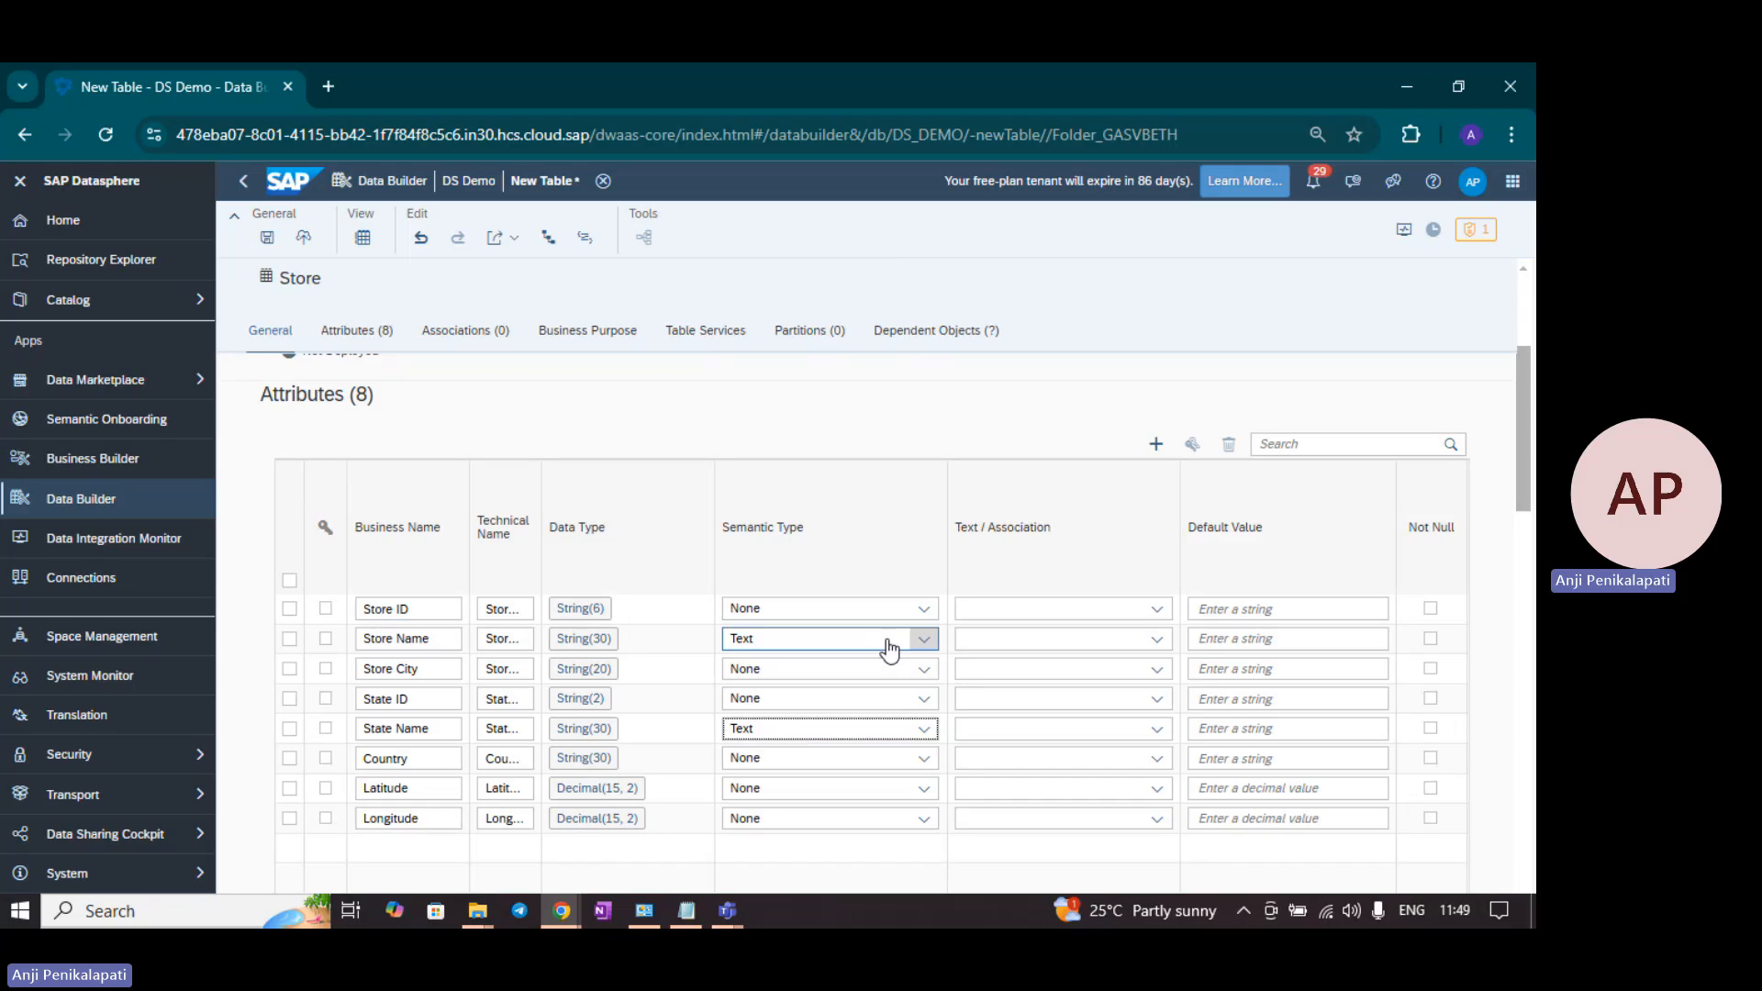
# Step: Assign Store Name as the text of Store ID and State Name as the text of State ID, and mark Store ID as key
pyautogui.click(1158, 609)
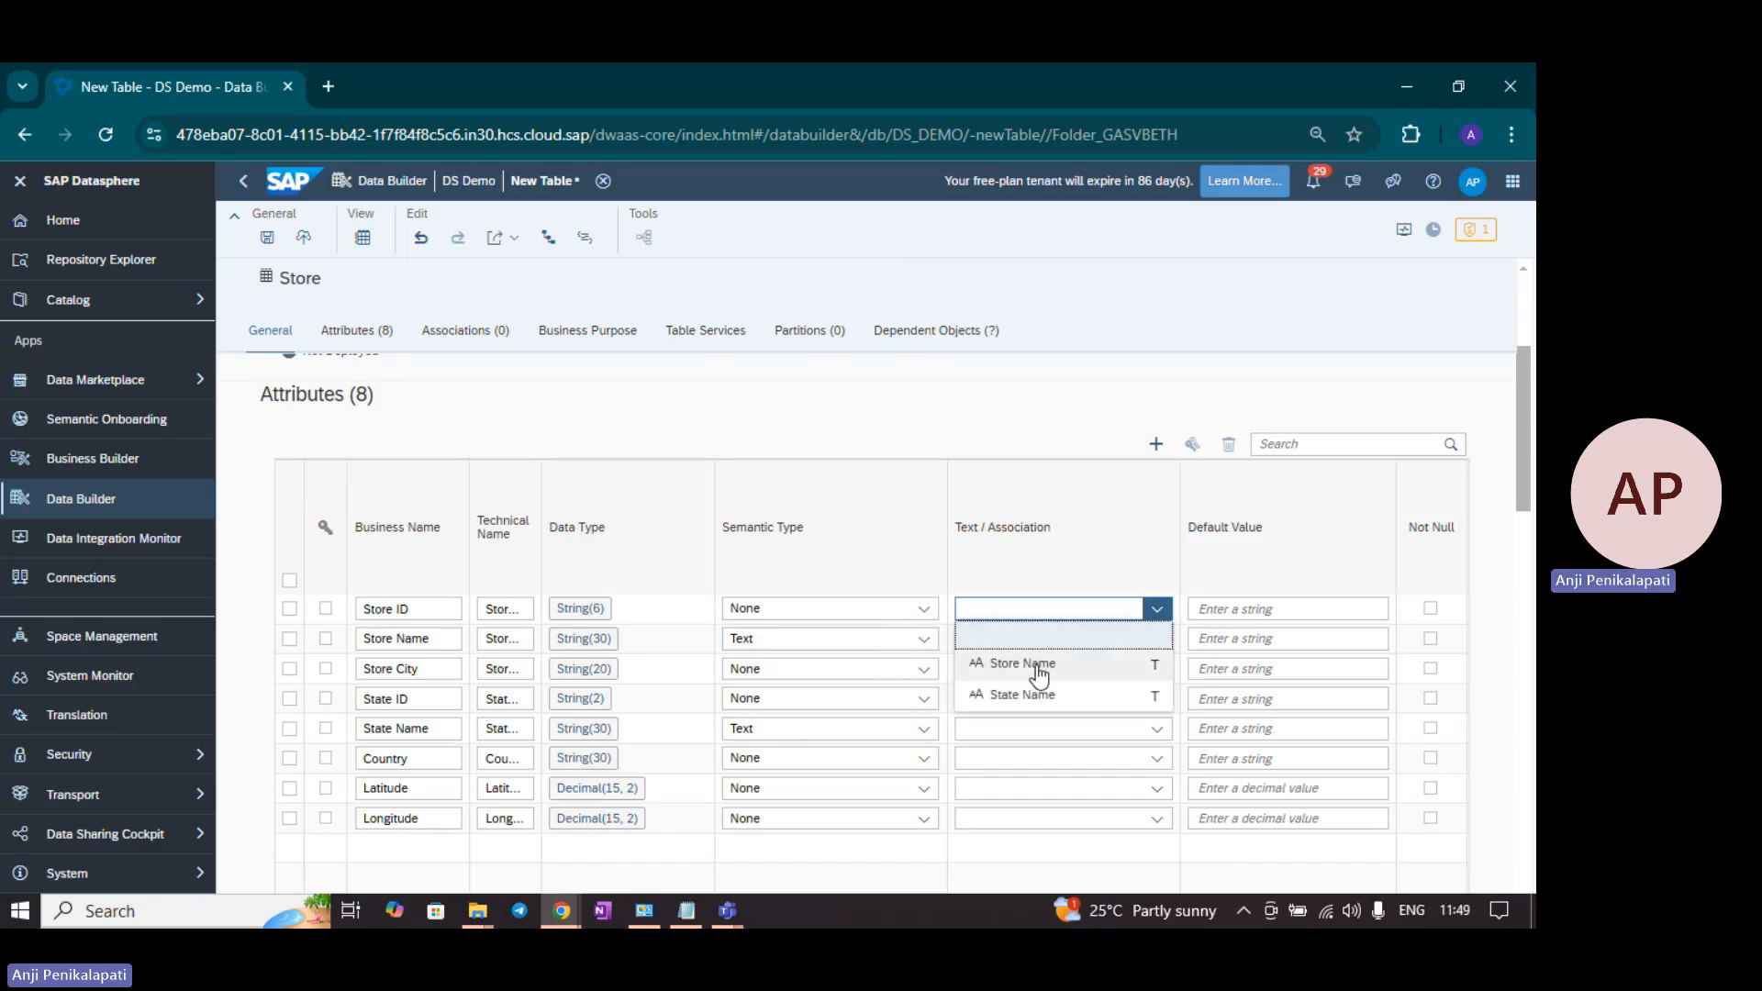
pyautogui.click(1039, 674)
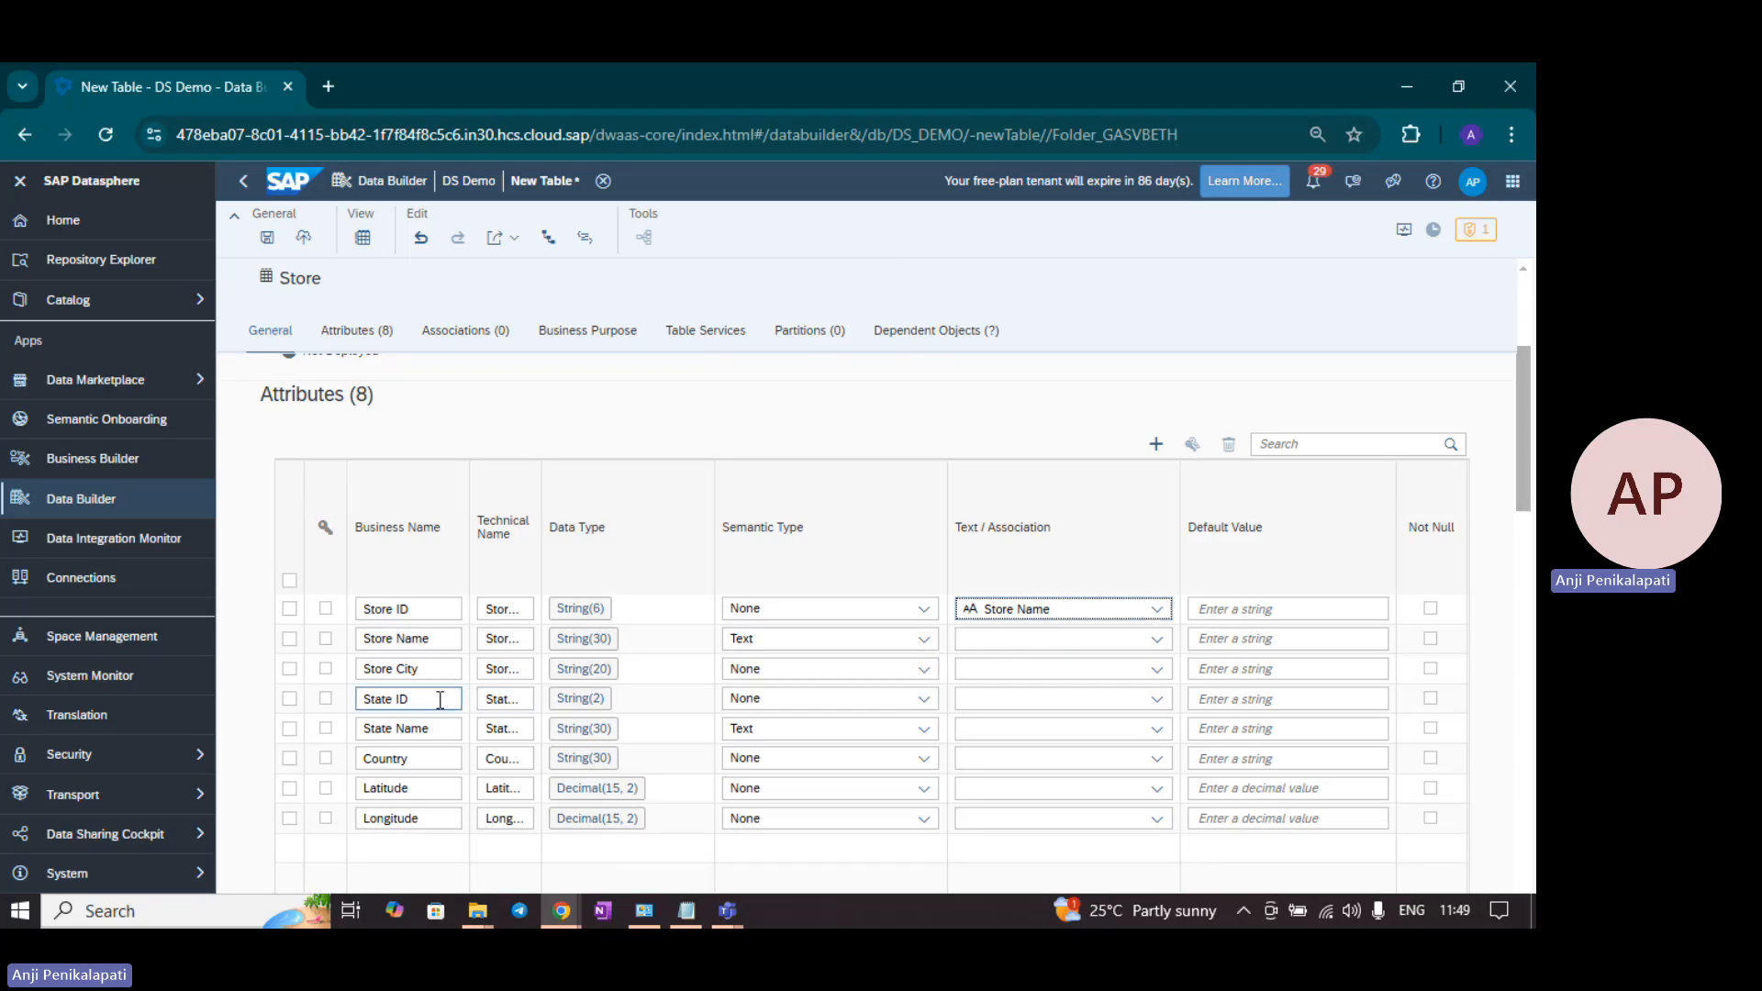
pyautogui.click(1156, 700)
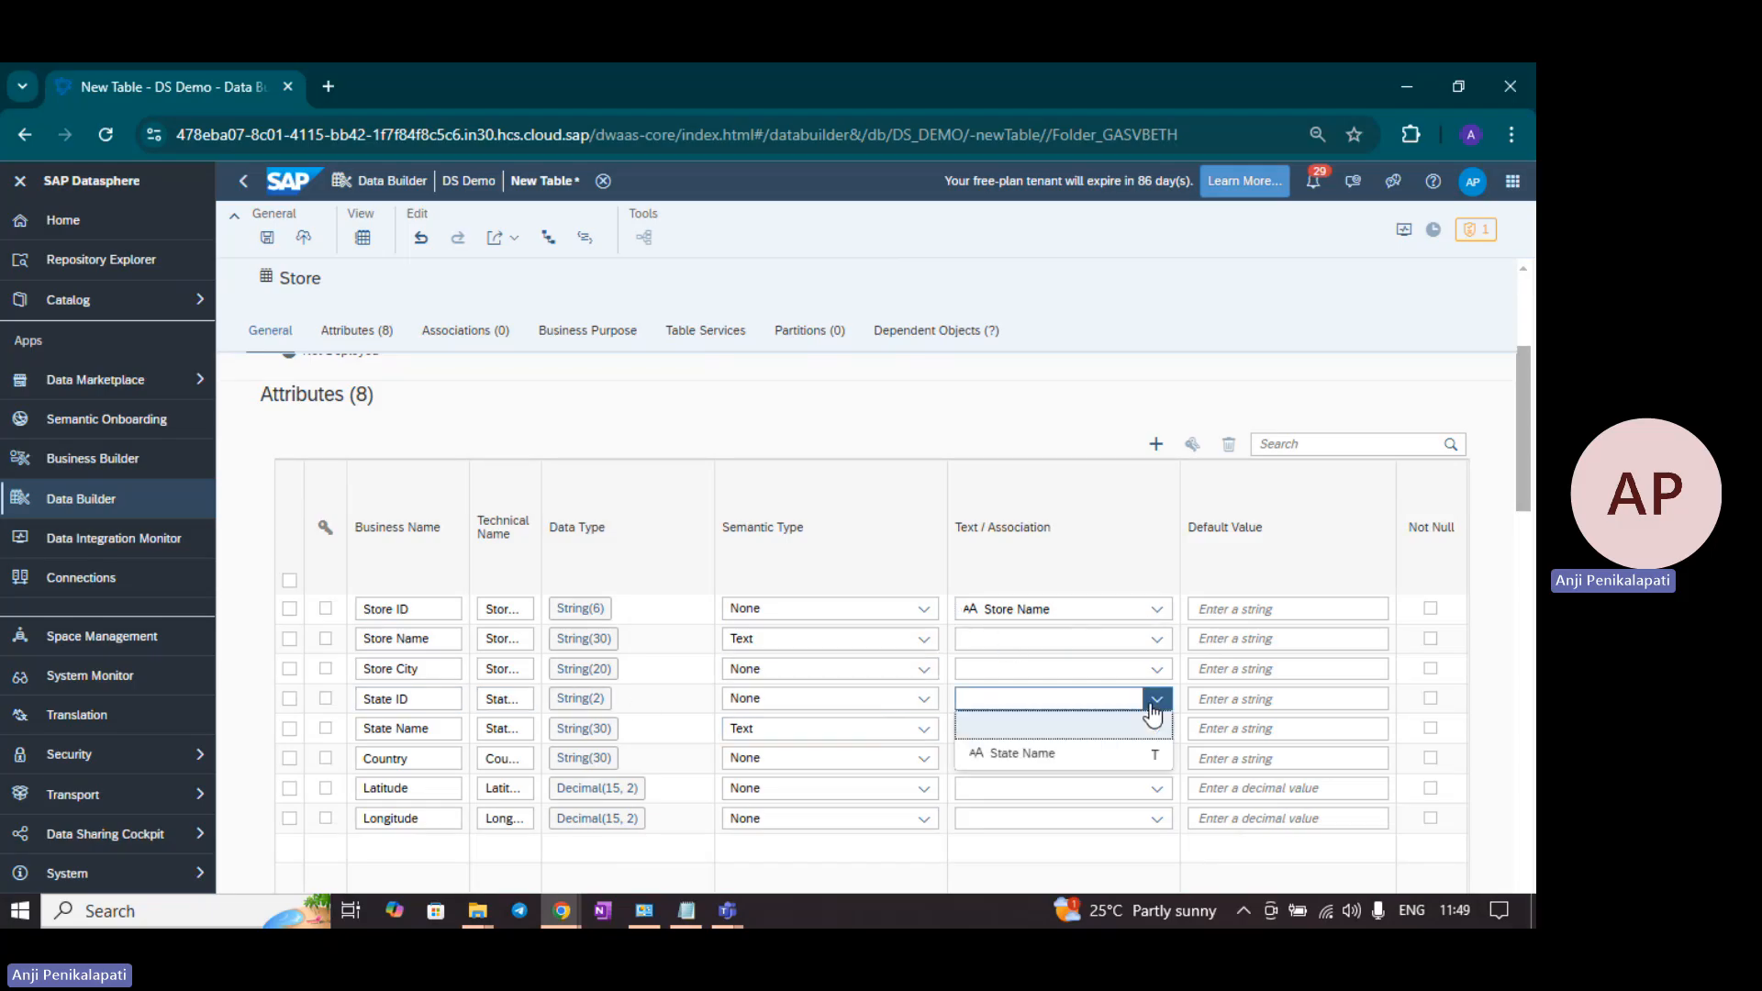
pyautogui.click(1074, 754)
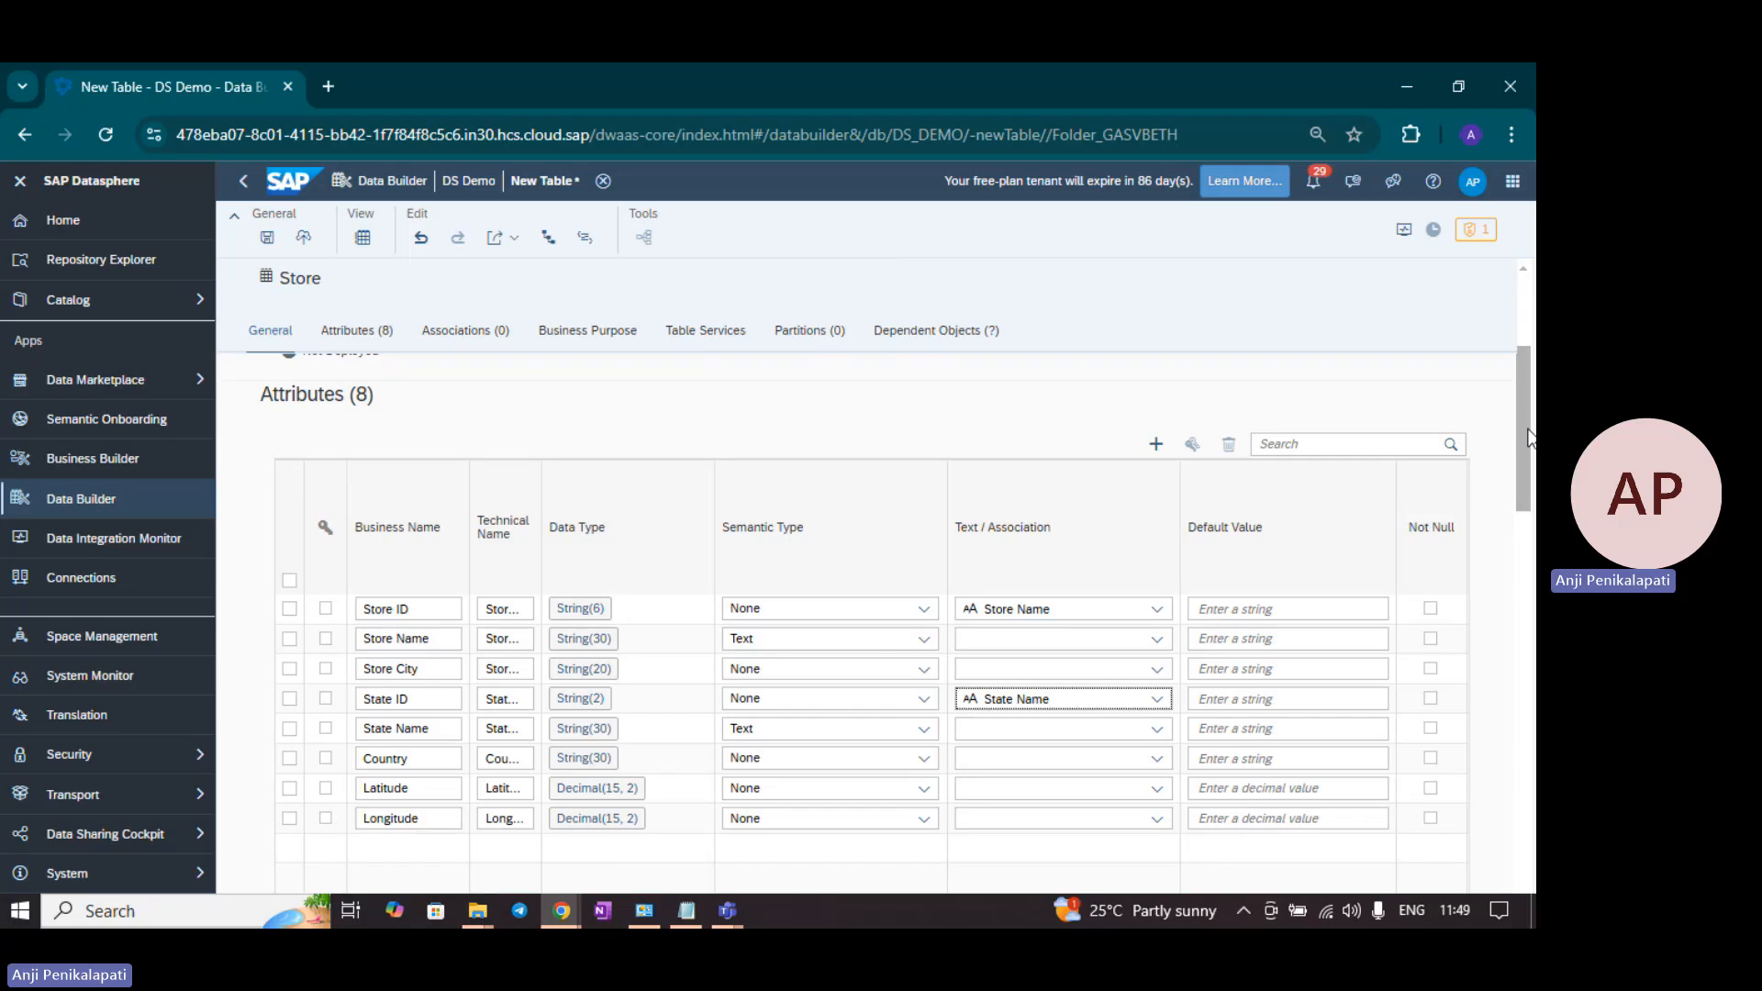
pyautogui.scroll(-2, 1526, 439)
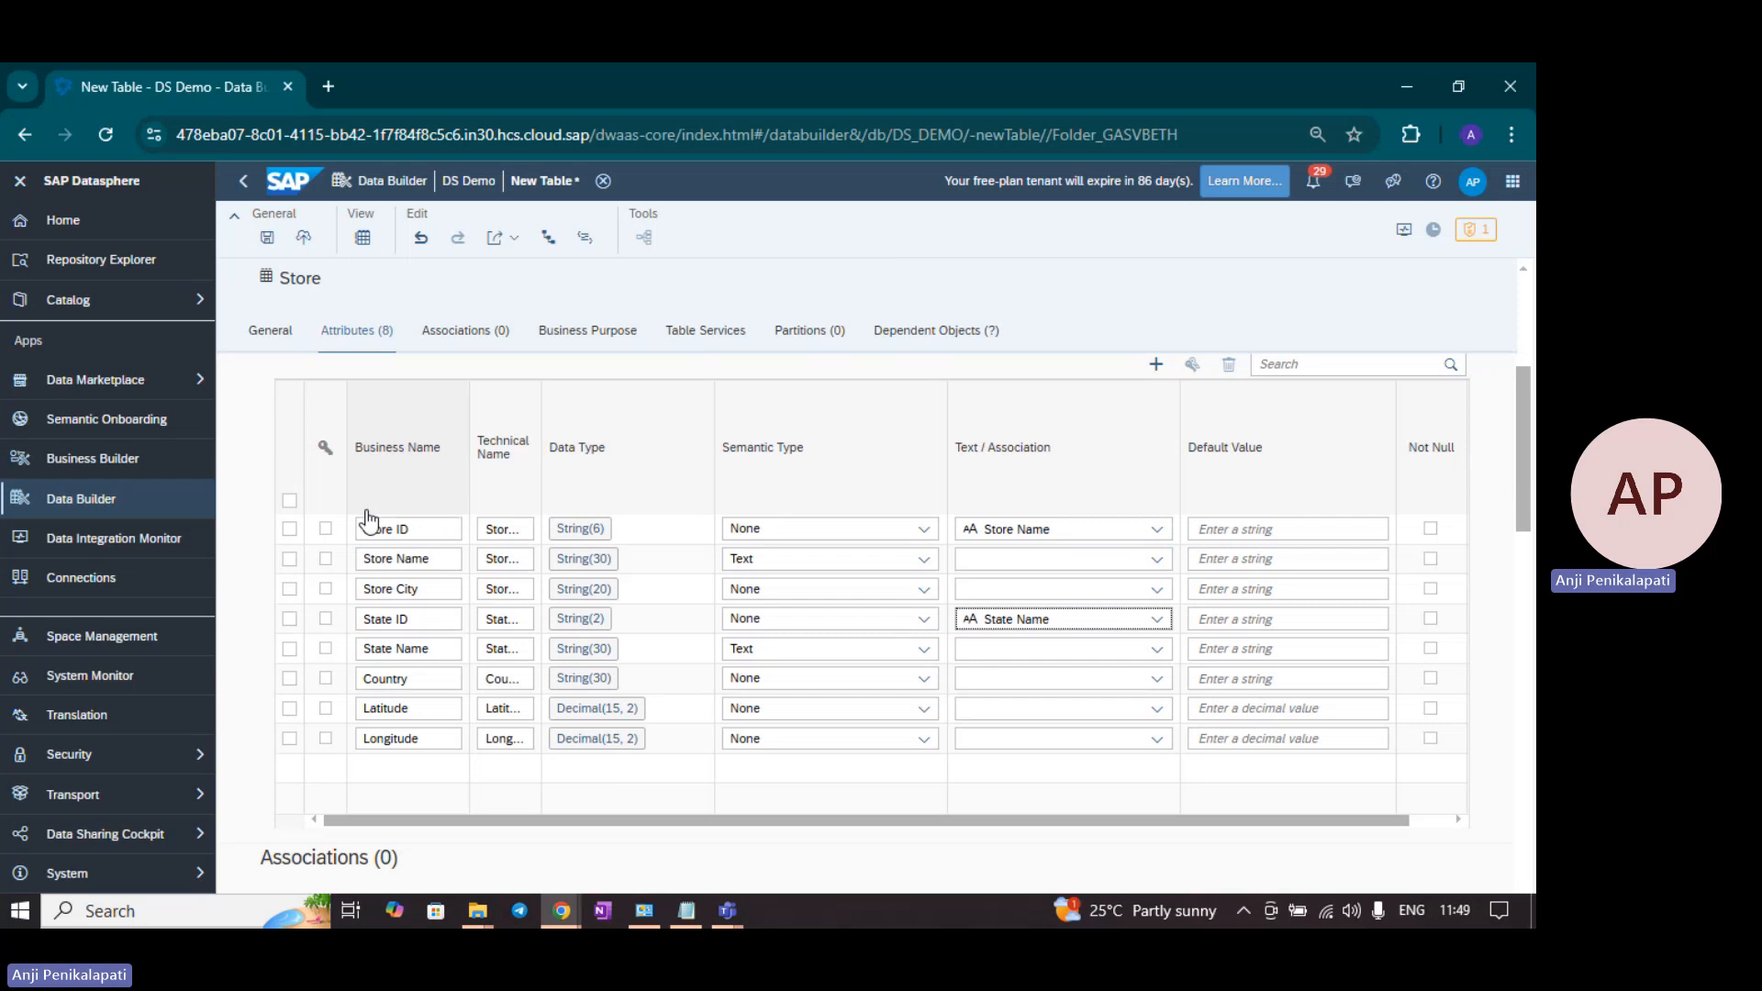
pyautogui.click(326, 530)
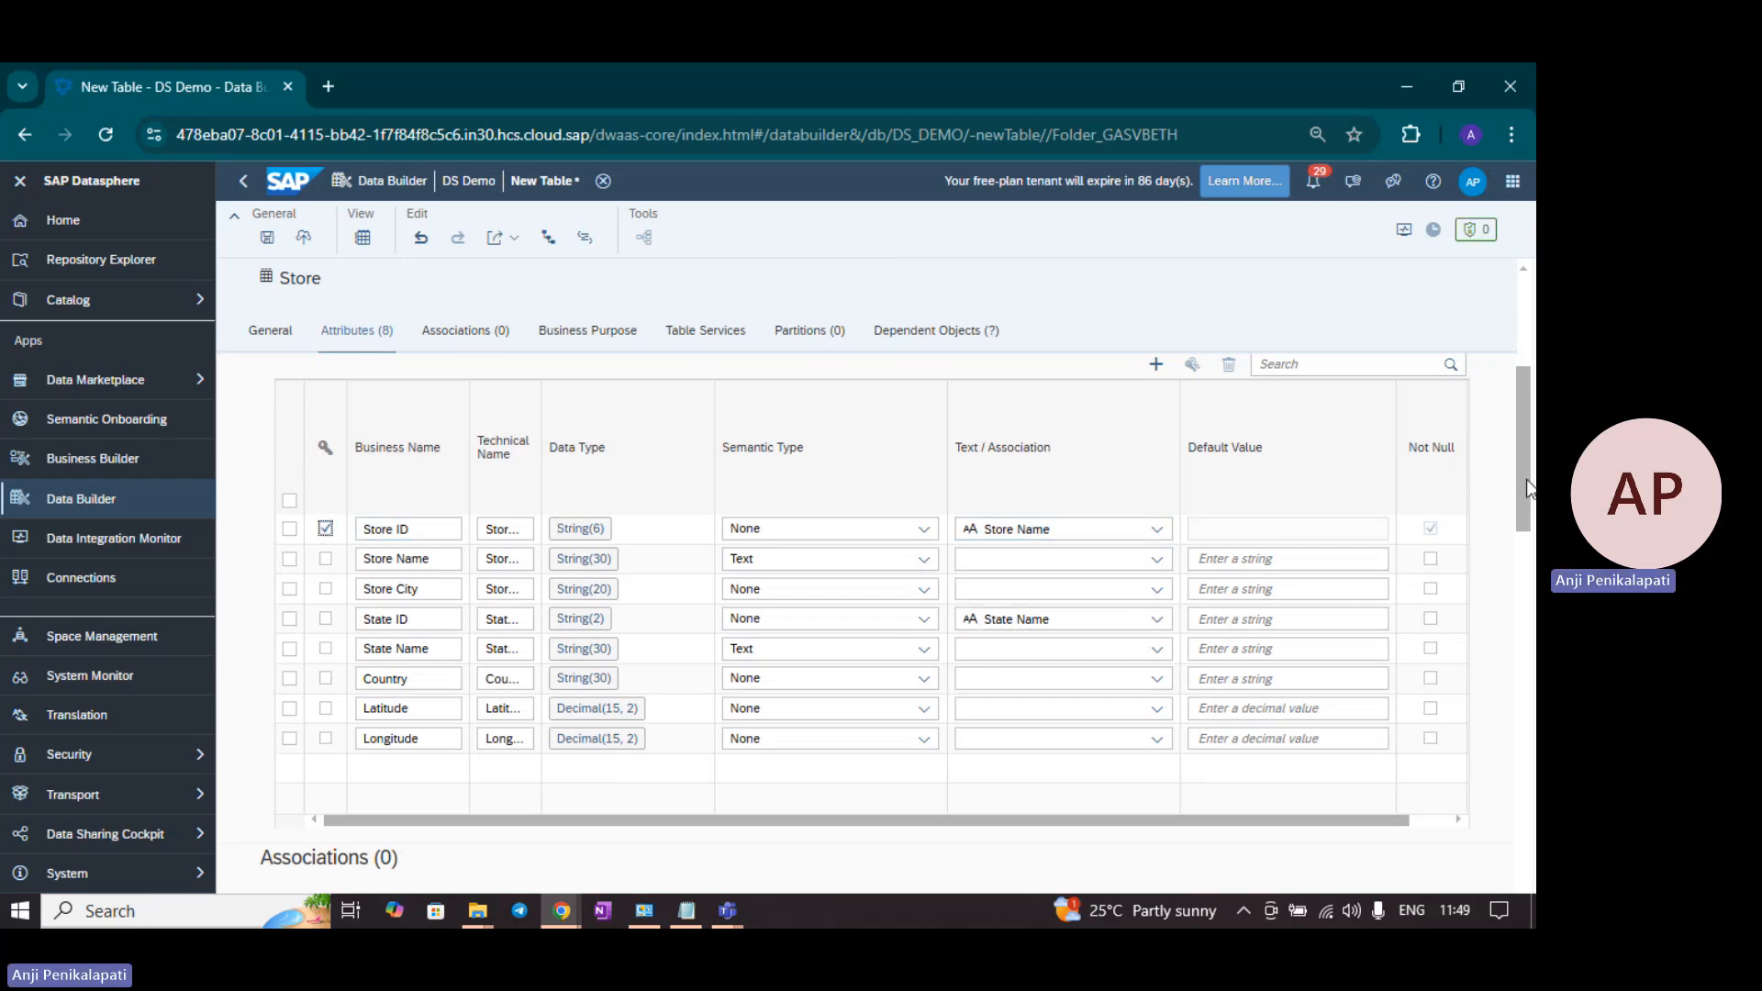
# Step: Review the Store table's associations, business purpose, table services, partitions, dependent objects, general settings and attributes, dismissing the partitions notice
pyautogui.click(466, 332)
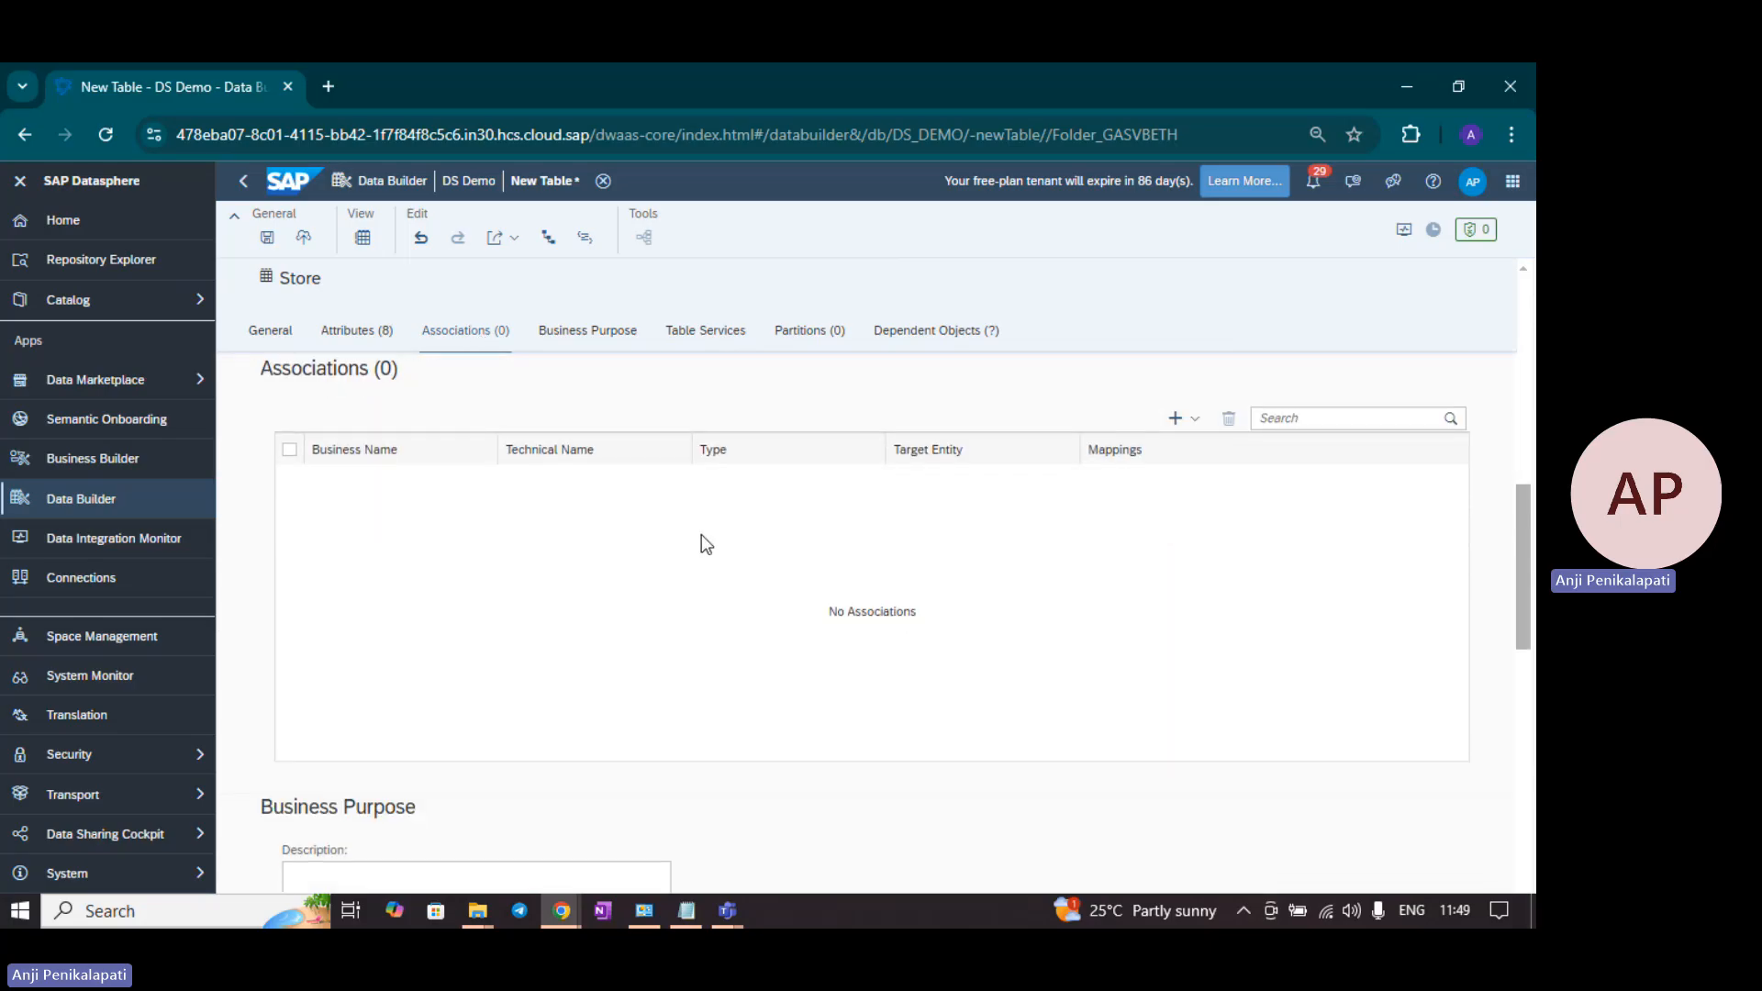
pyautogui.click(590, 340)
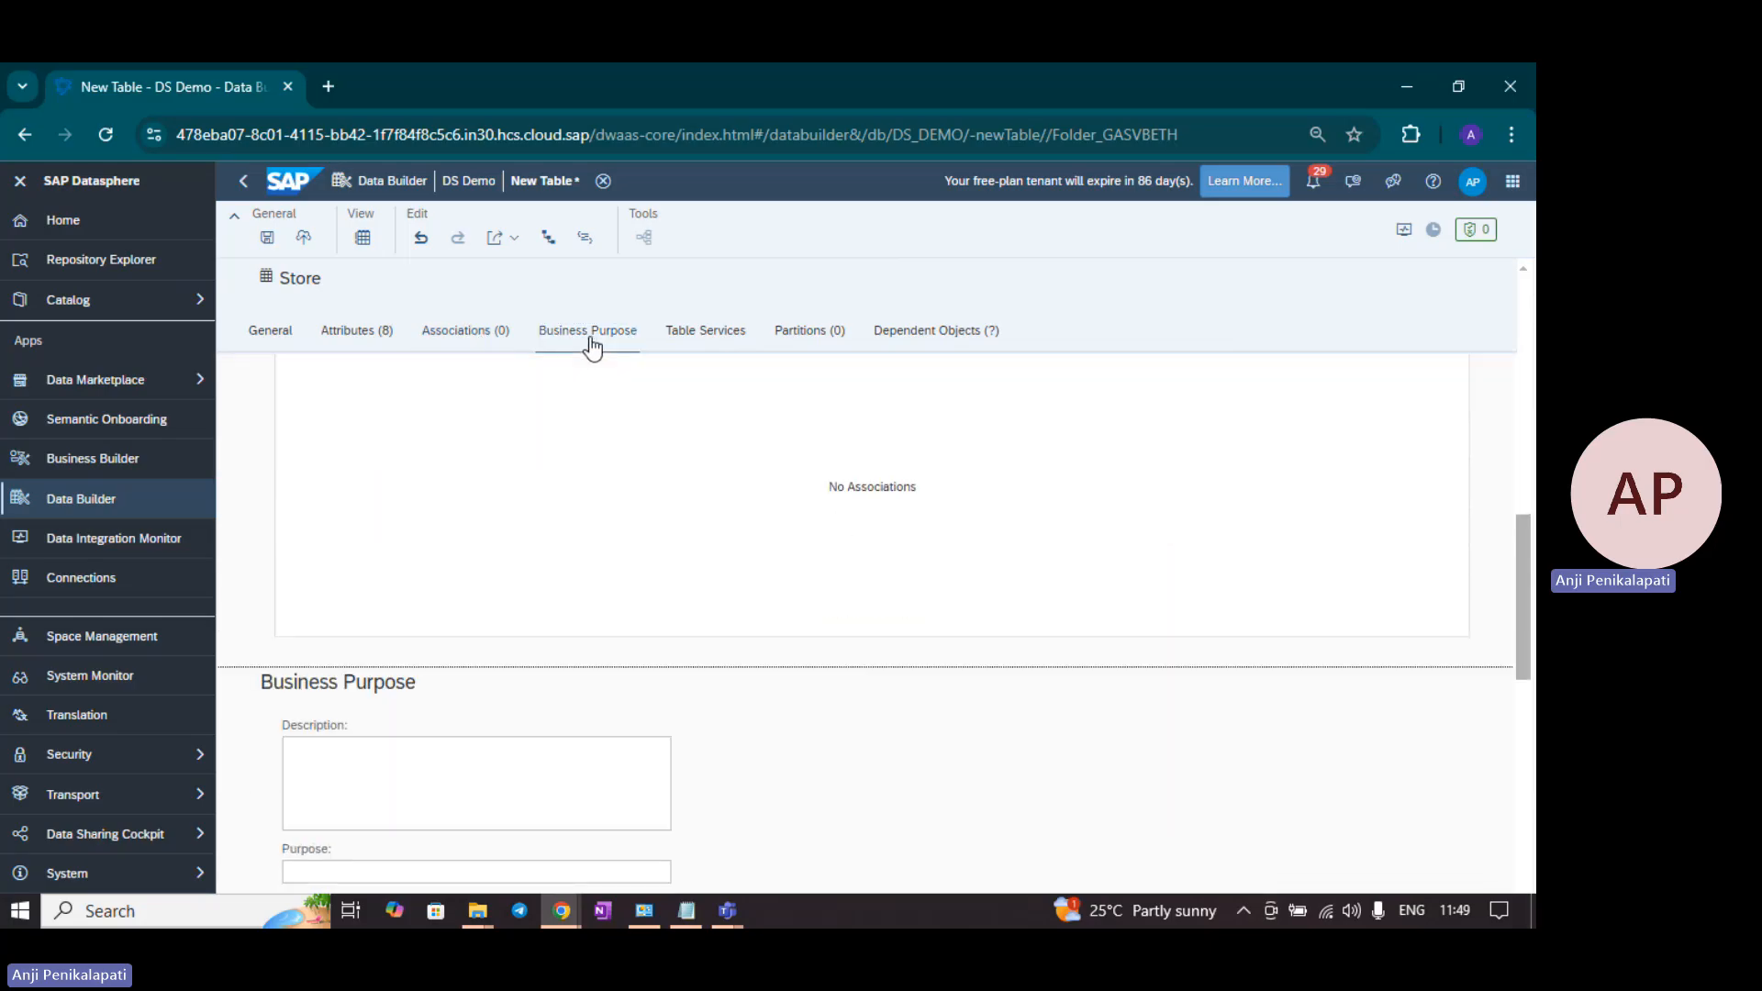
pyautogui.click(707, 332)
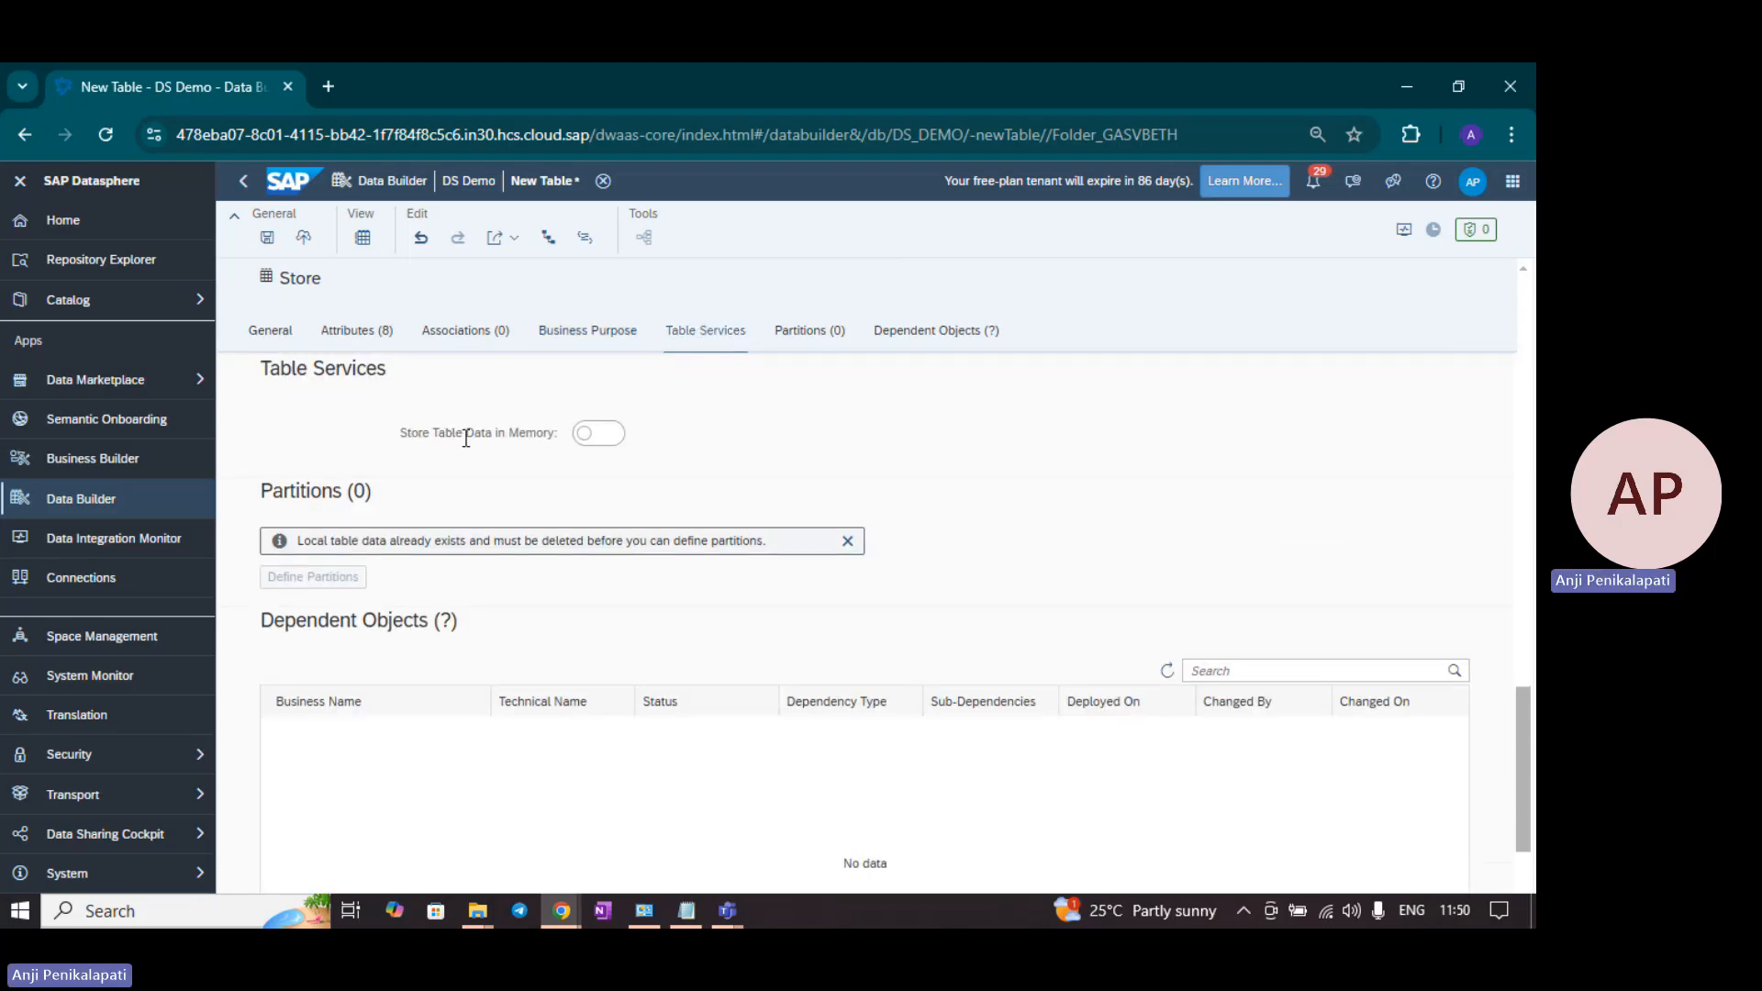
pyautogui.click(812, 332)
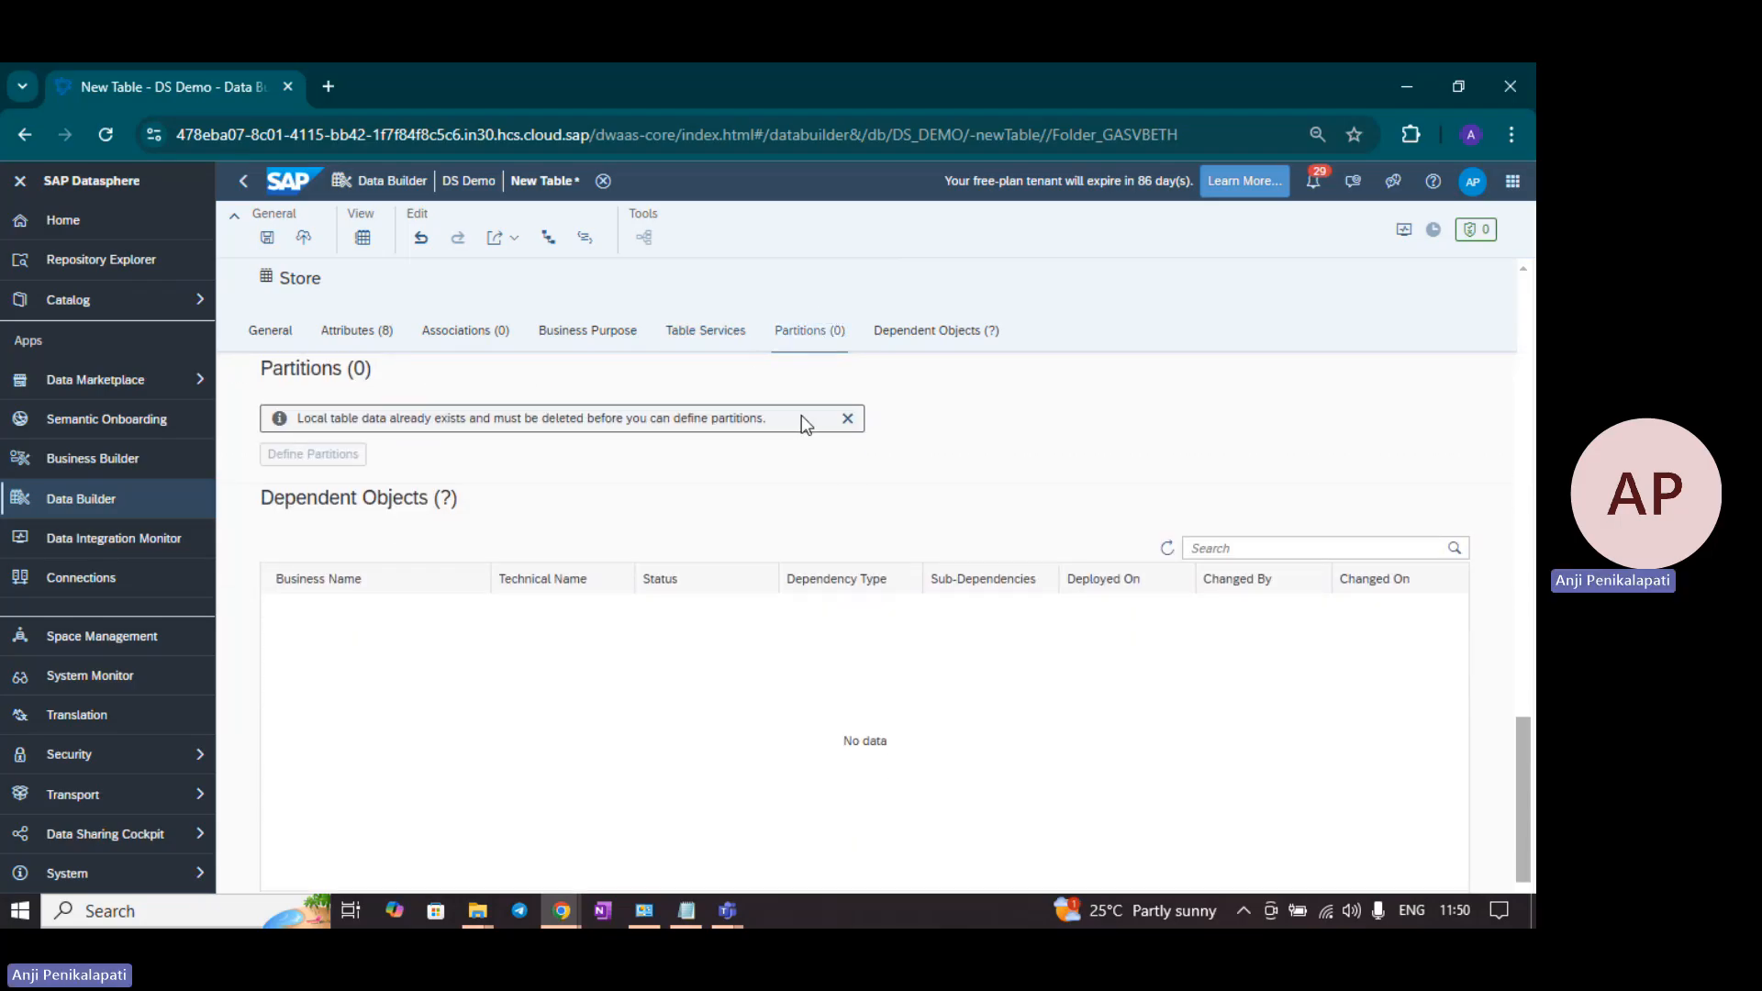
pyautogui.click(848, 420)
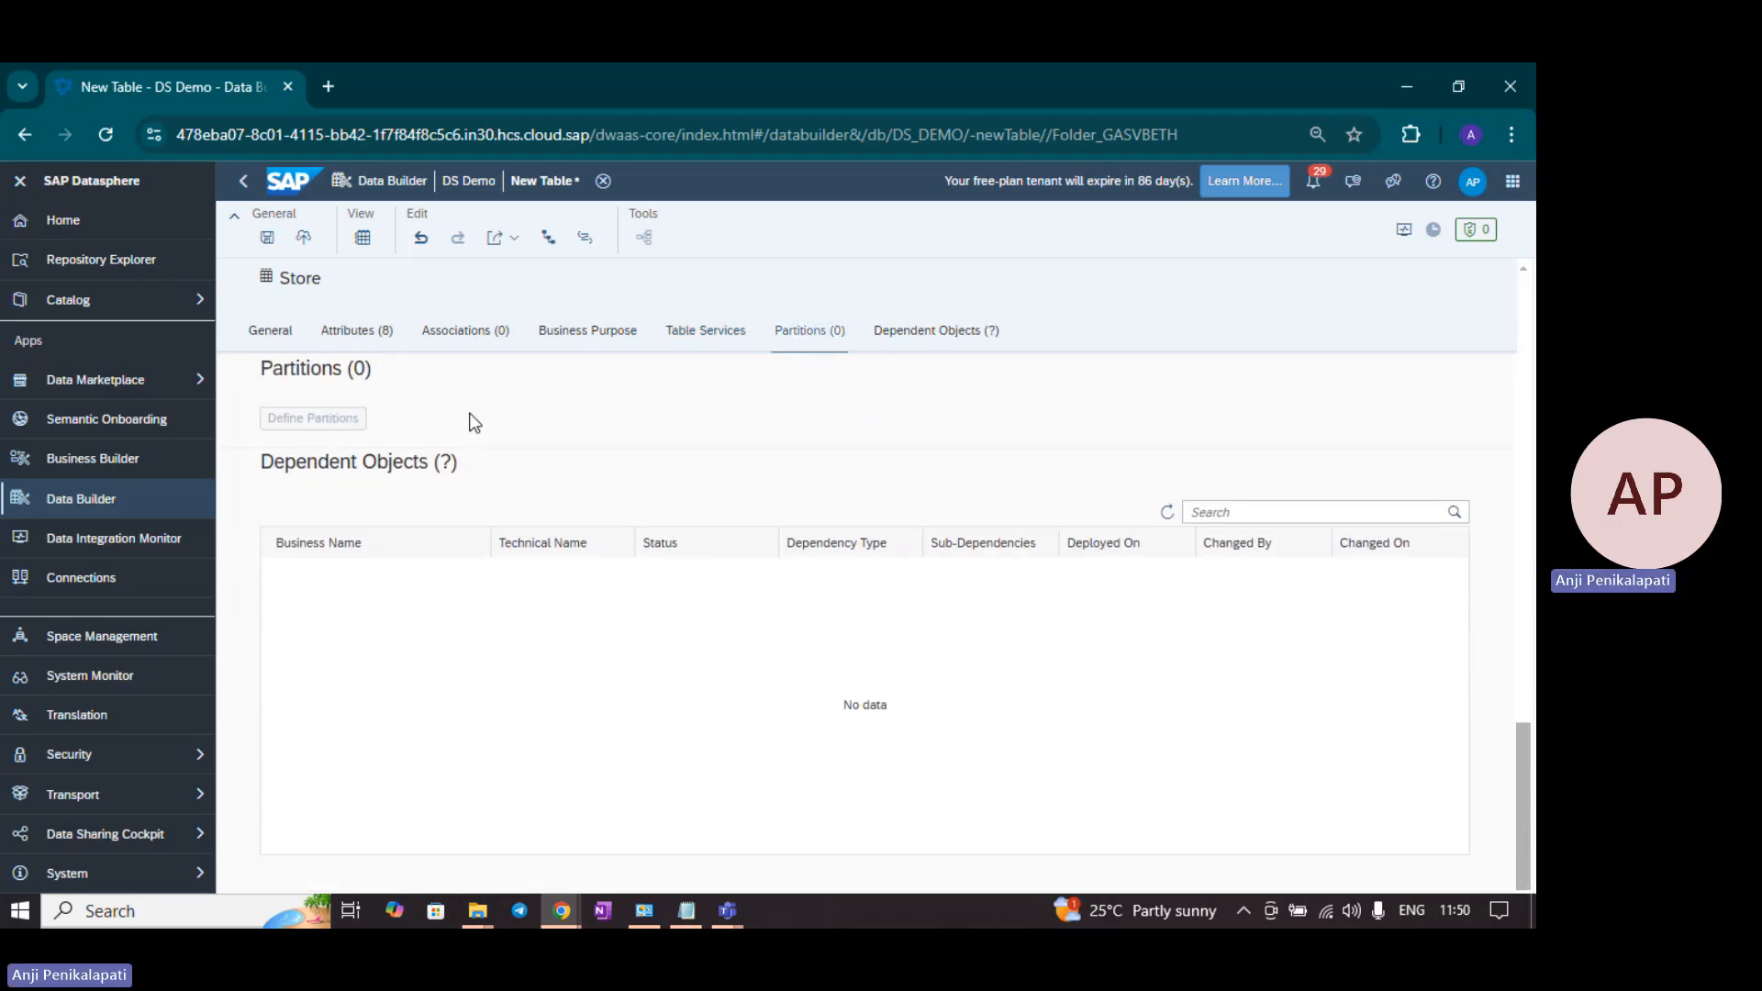
pyautogui.click(920, 331)
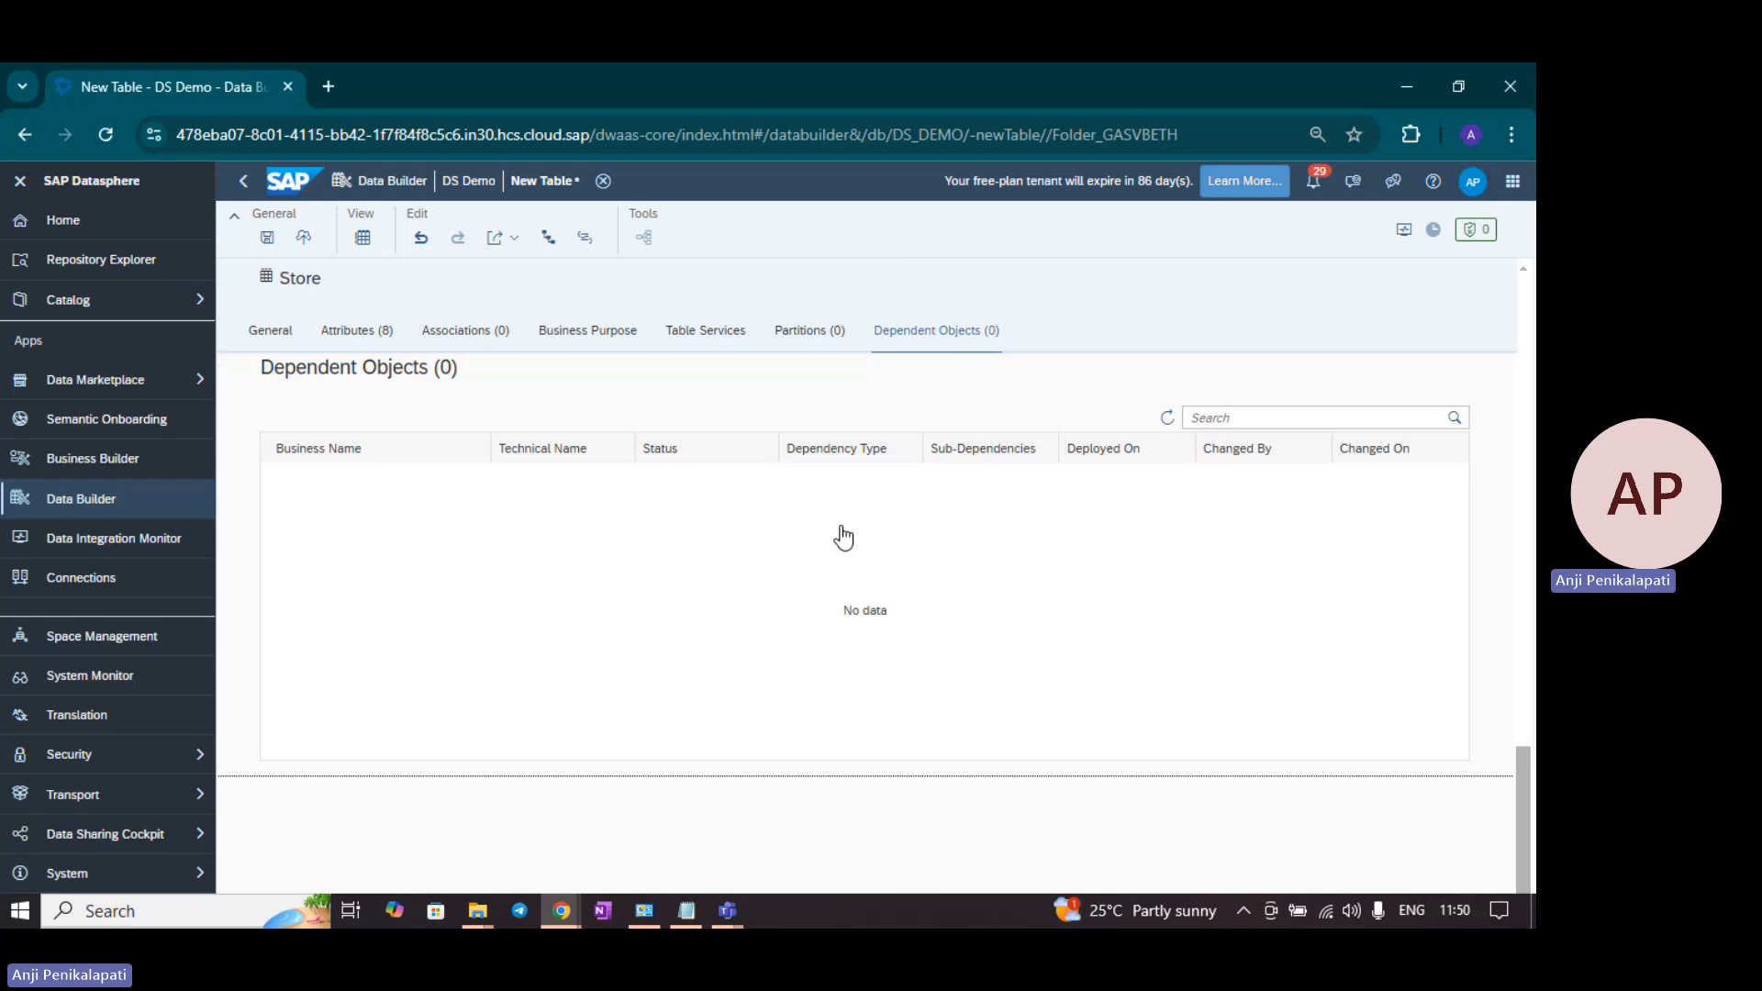
pyautogui.click(292, 338)
pyautogui.scroll(-5, 822, 514)
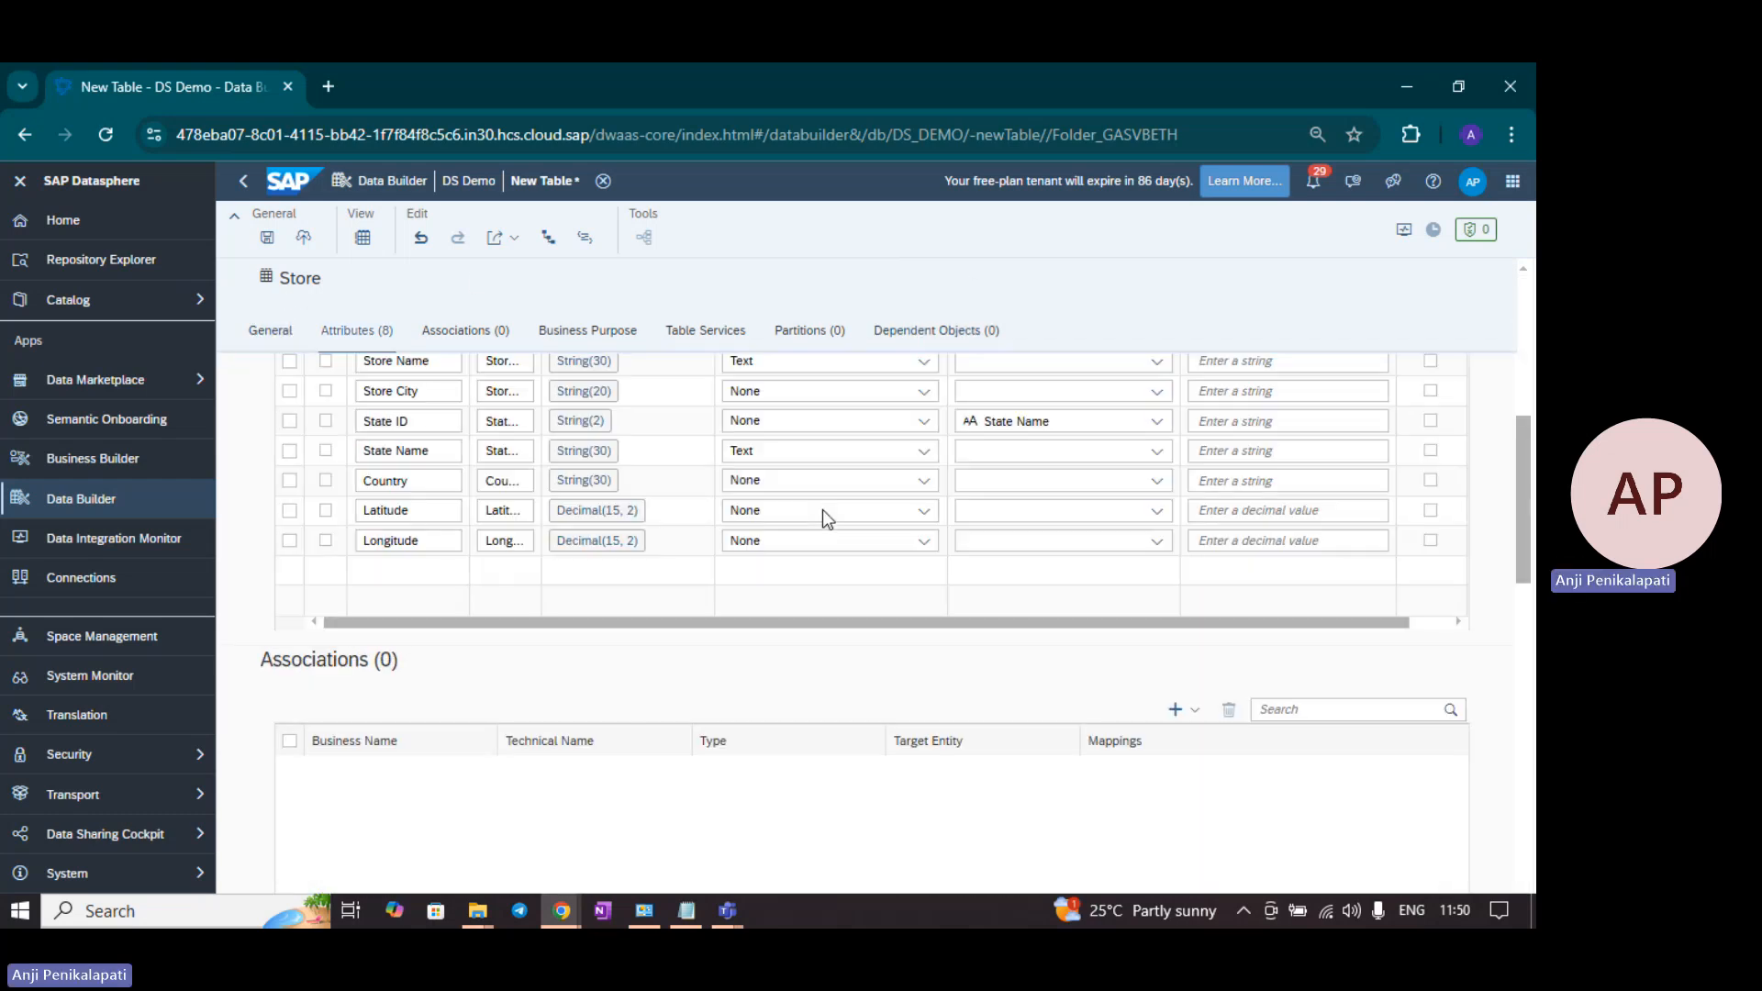
pyautogui.scroll(6, 823, 514)
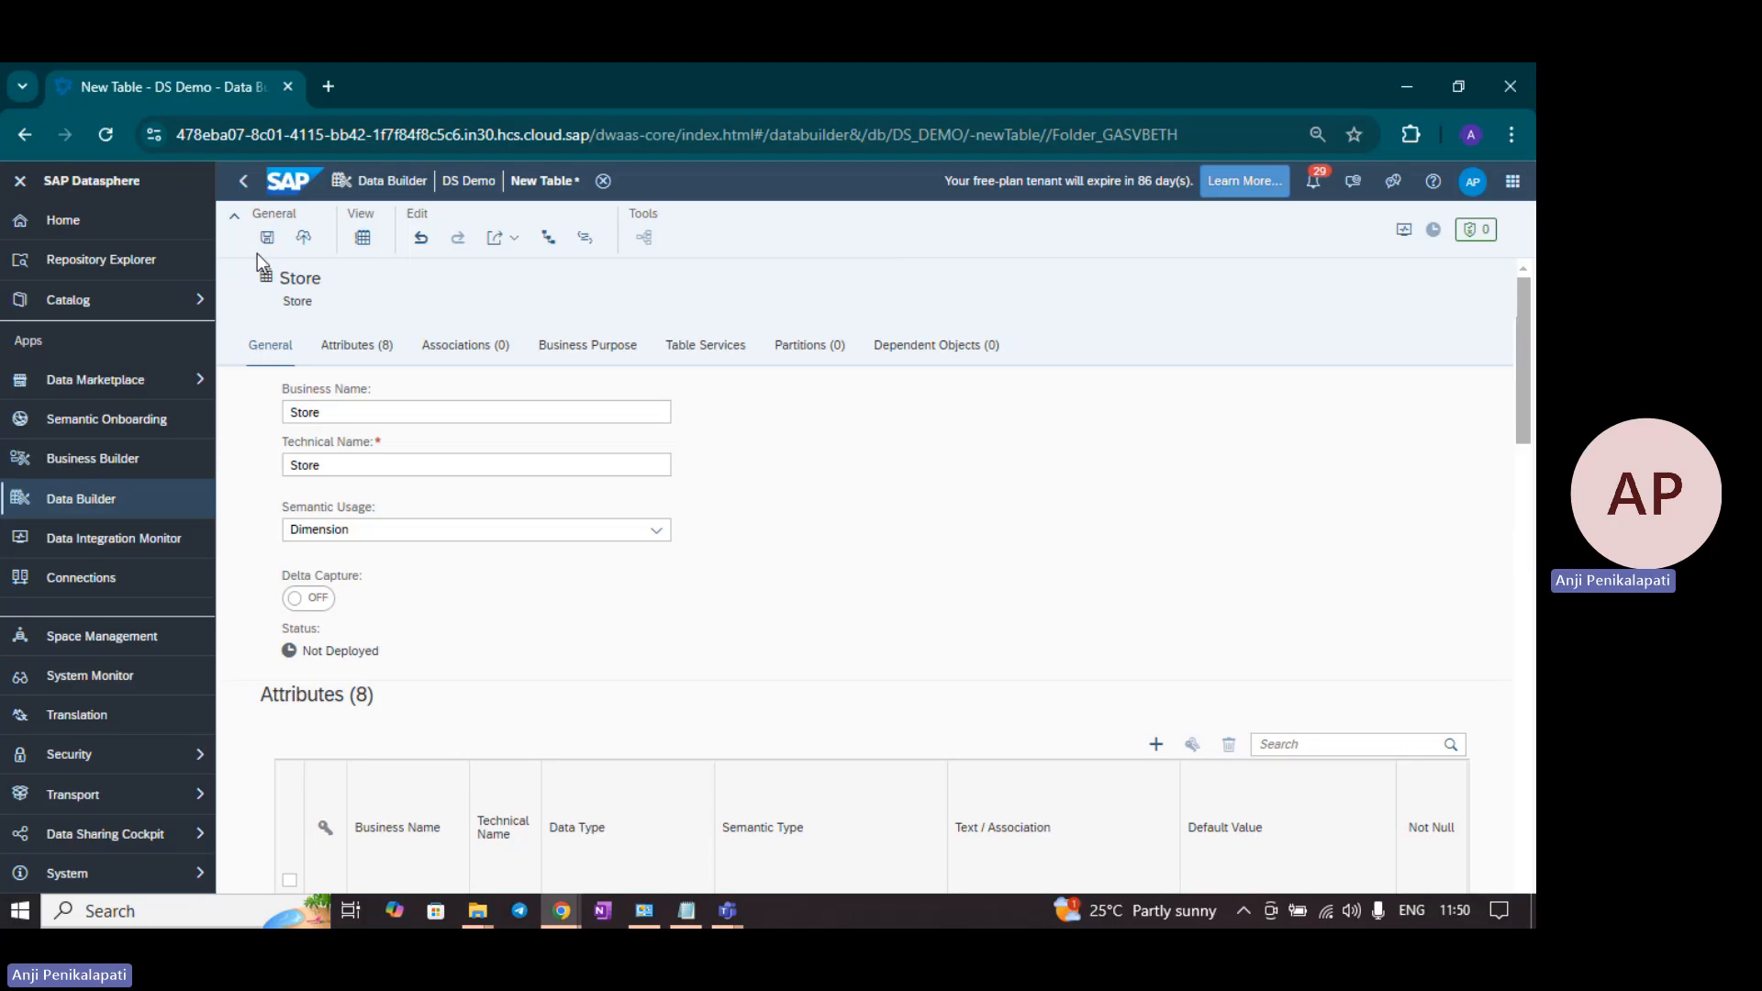
# Step: Save the Store table under its existing names in the DS Demo / Datasphere / Tables folder and deploy it
pyautogui.click(264, 245)
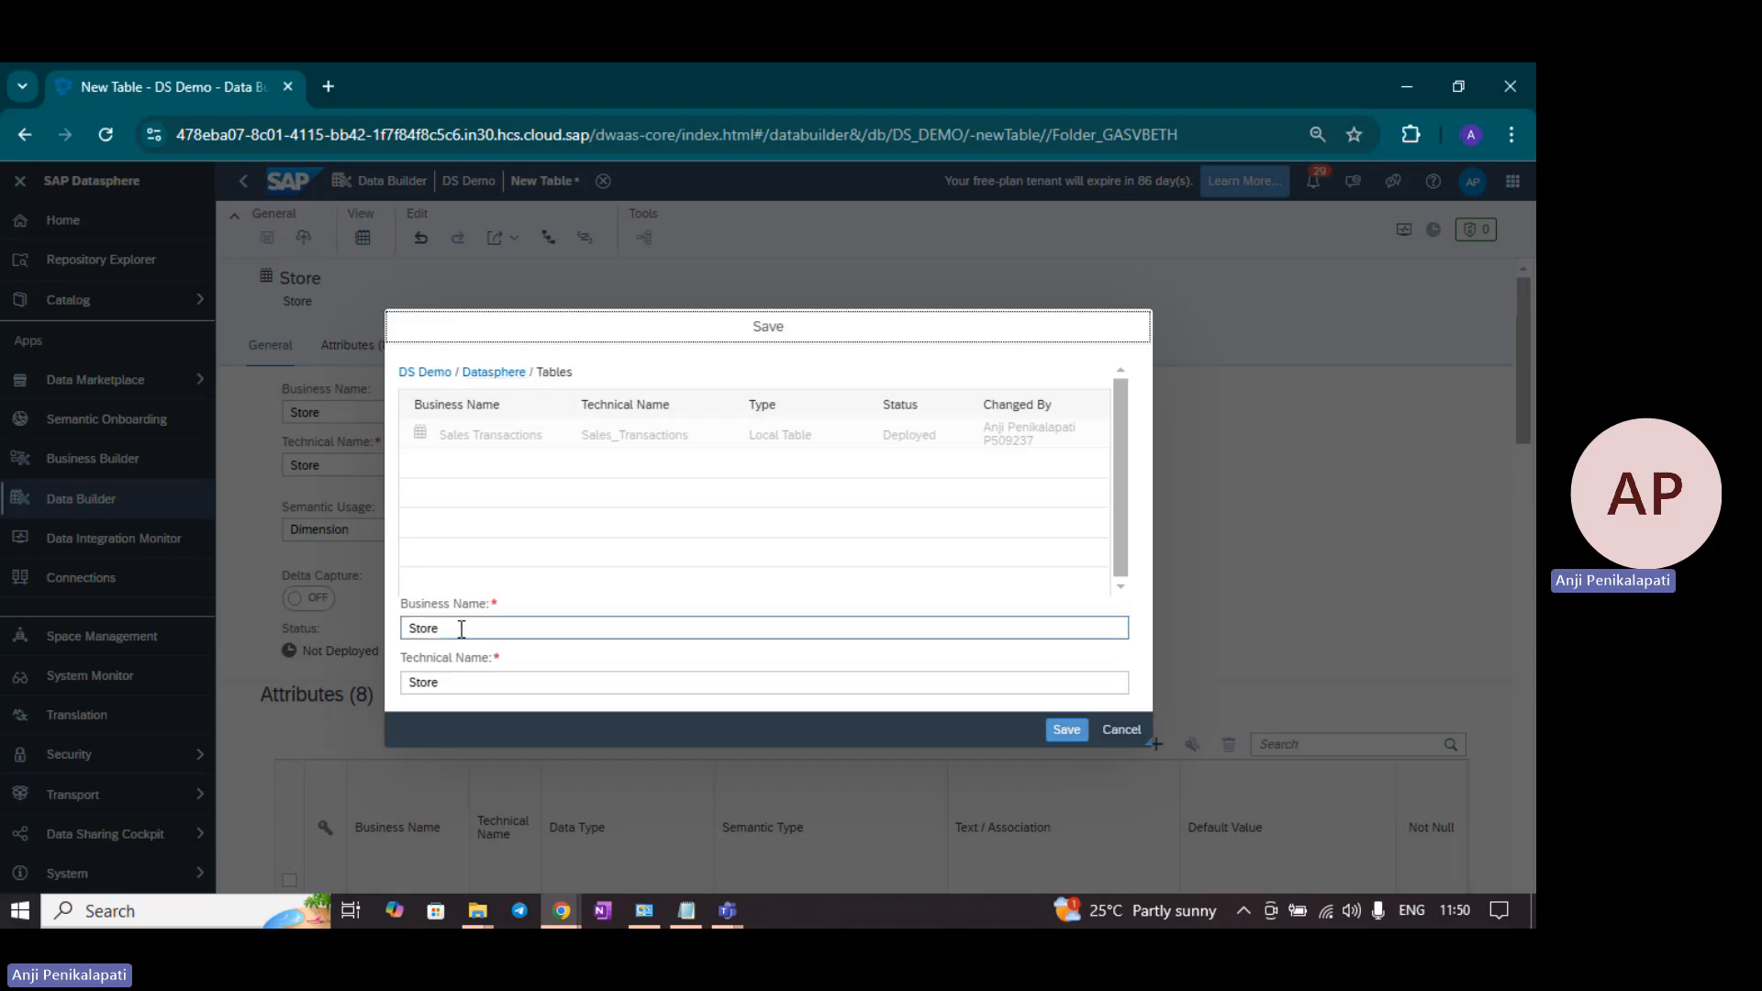
pyautogui.click(1064, 730)
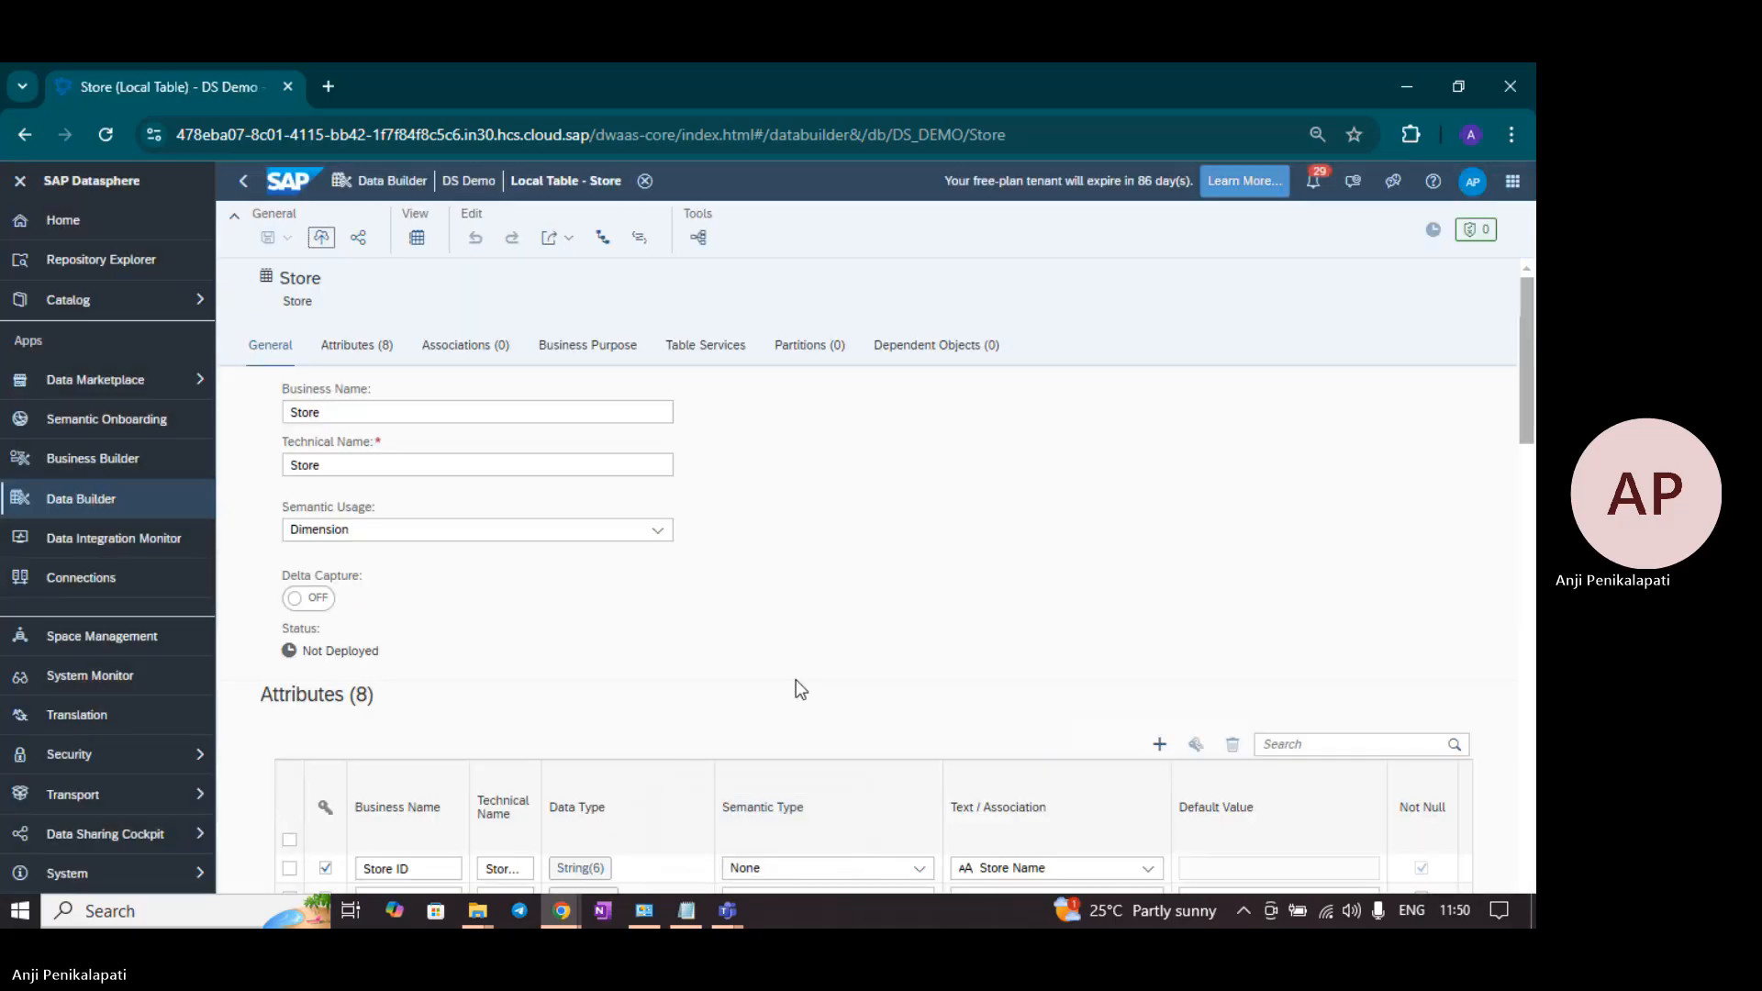
pyautogui.click(323, 256)
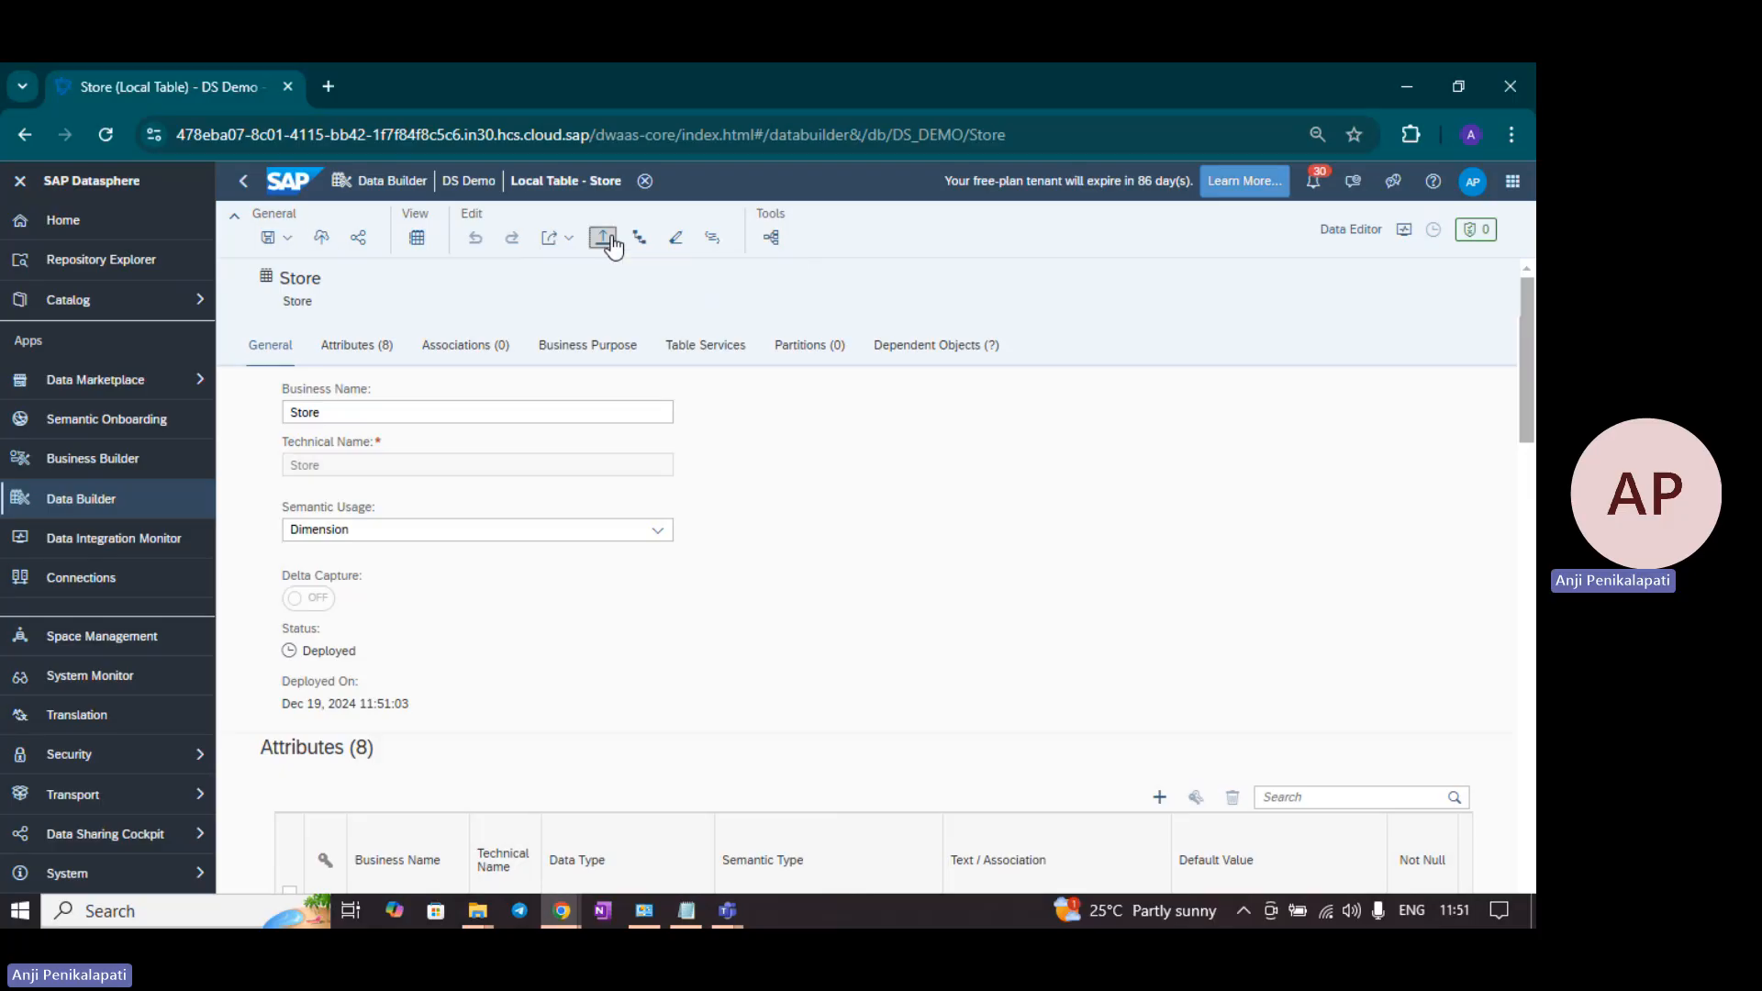
# Step: Import the Dimension Store CSV file from DA180_Resources into the Store table, deleting existing data before the upload
pyautogui.click(607, 239)
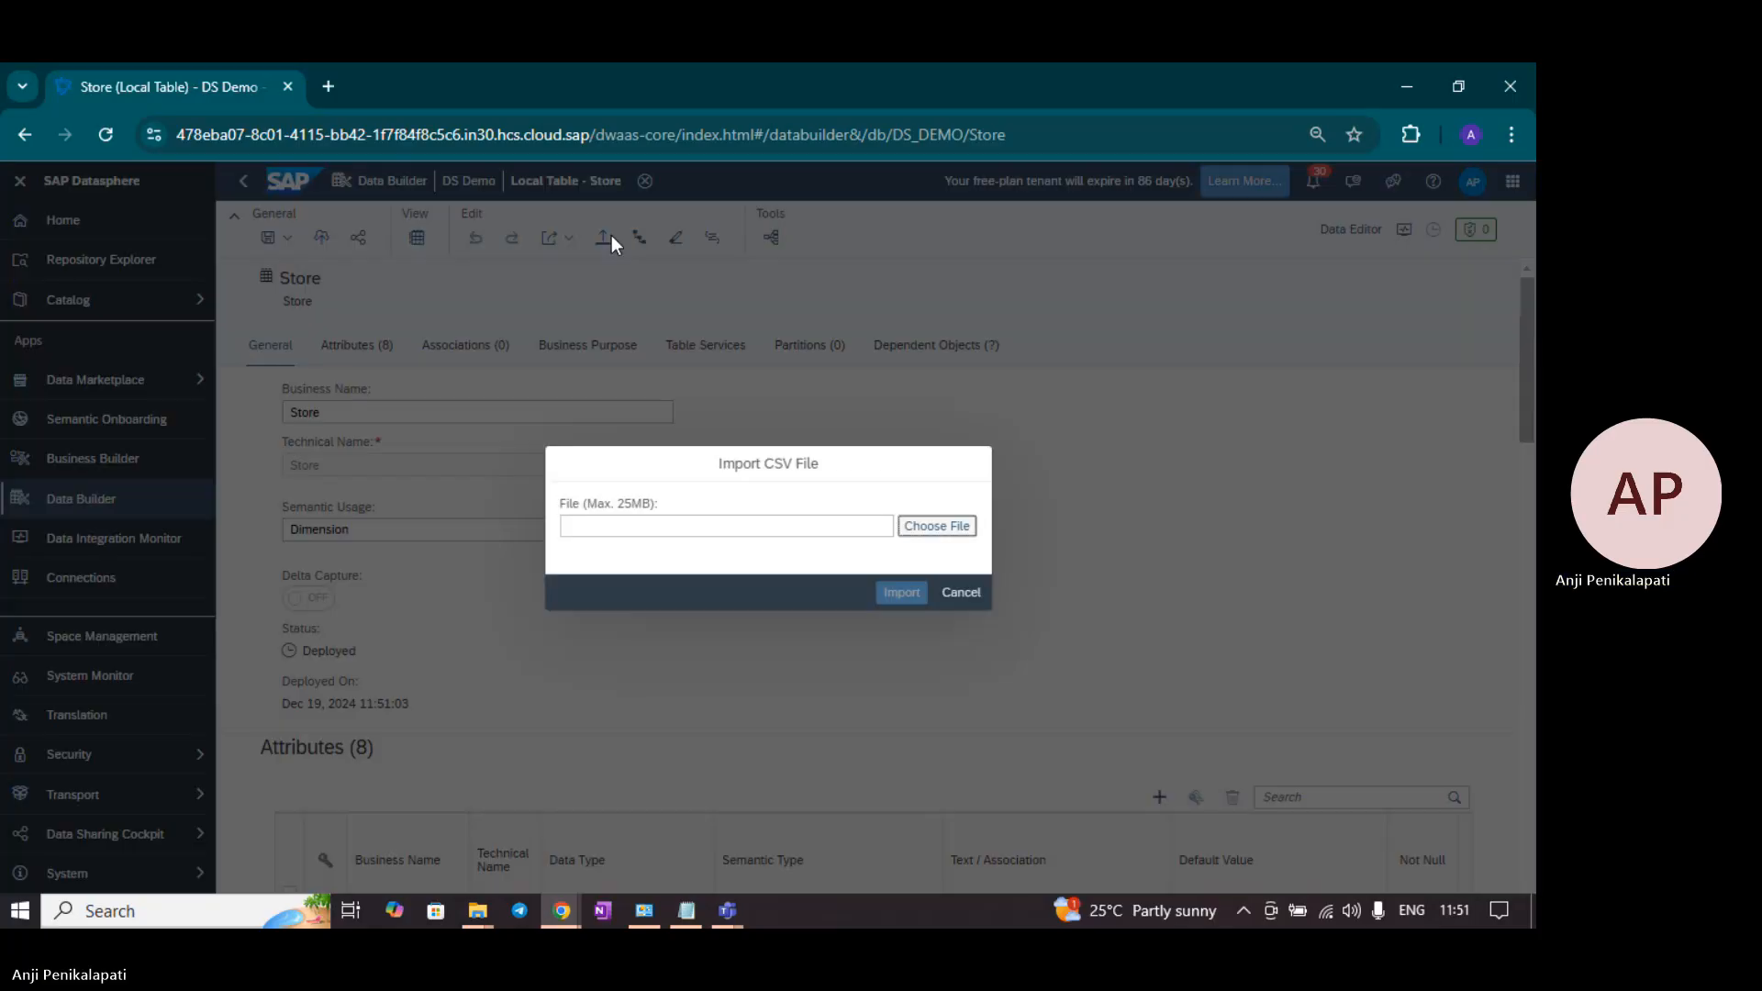
pyautogui.click(945, 526)
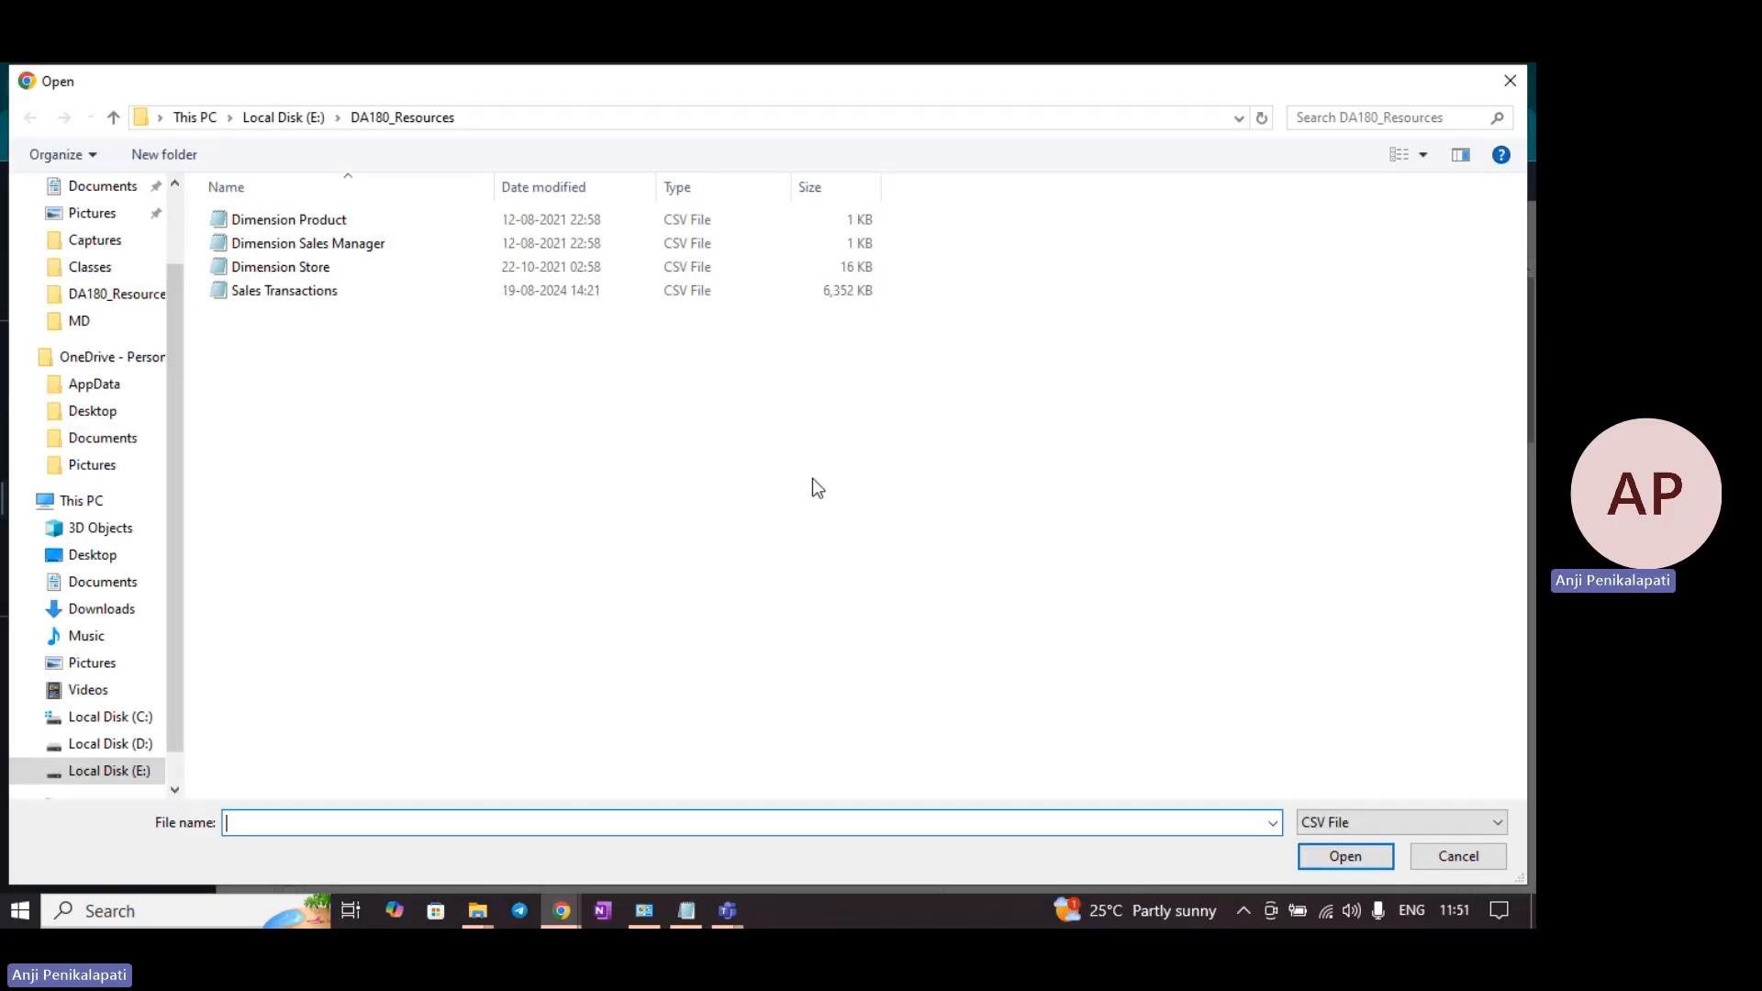
pyautogui.click(250, 271)
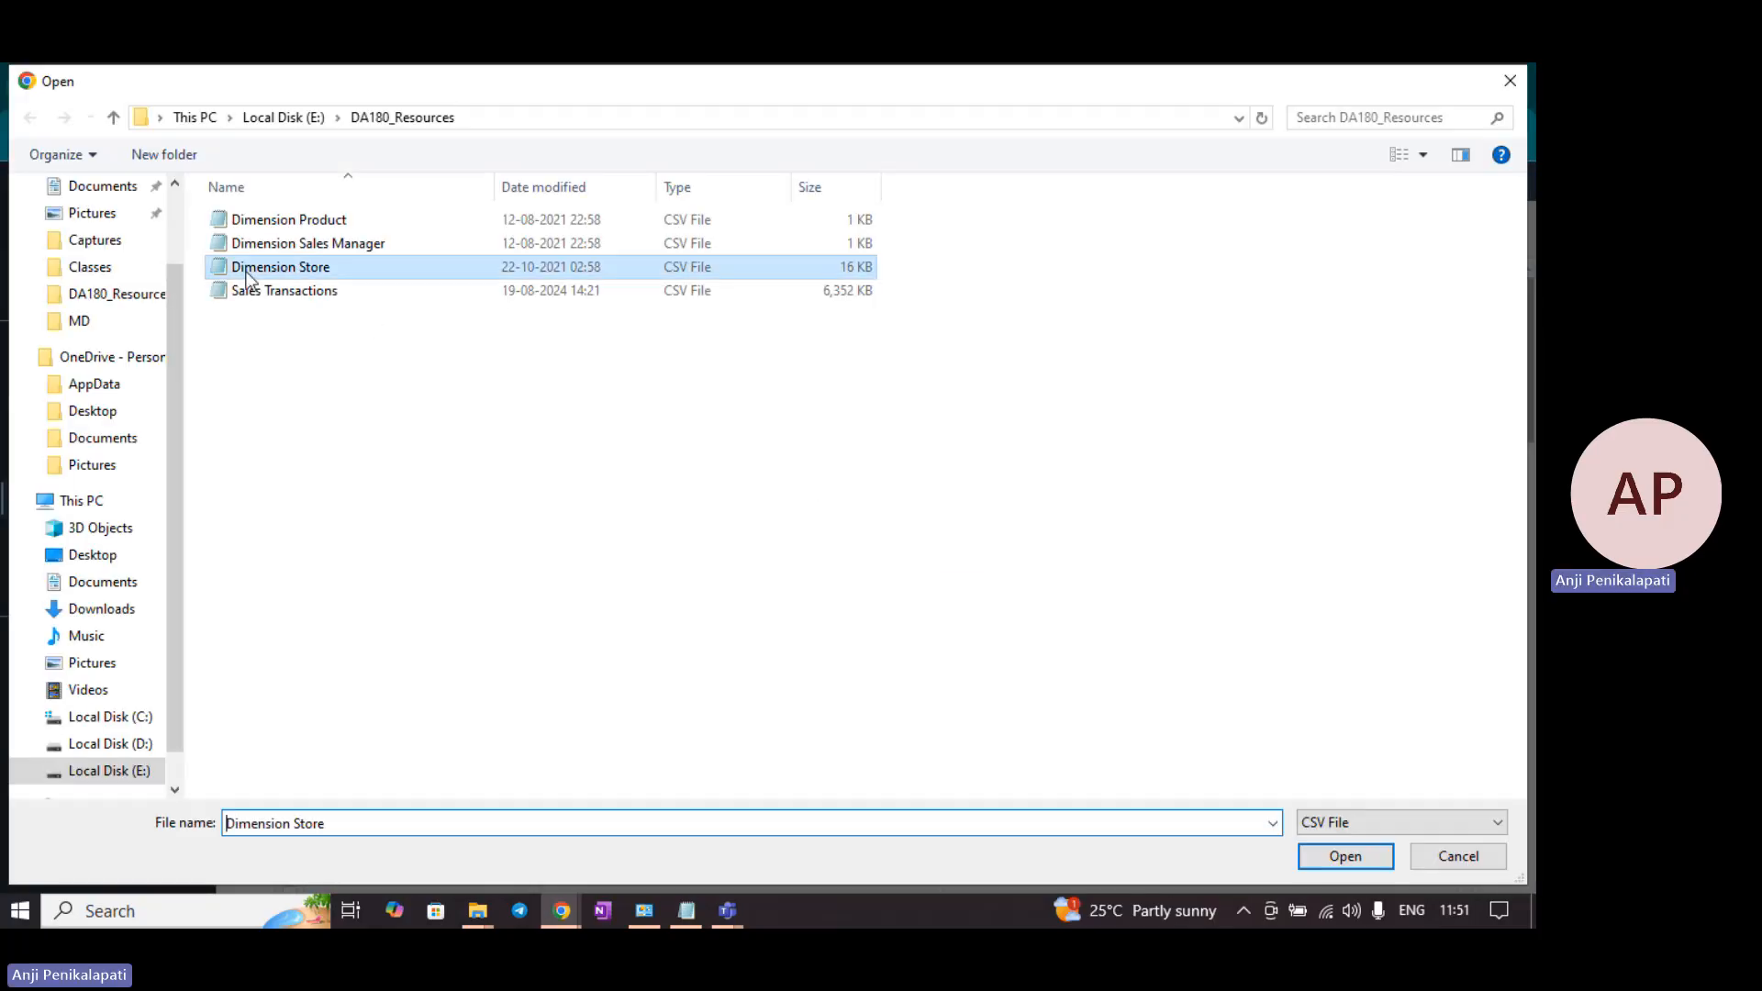
pyautogui.click(1342, 855)
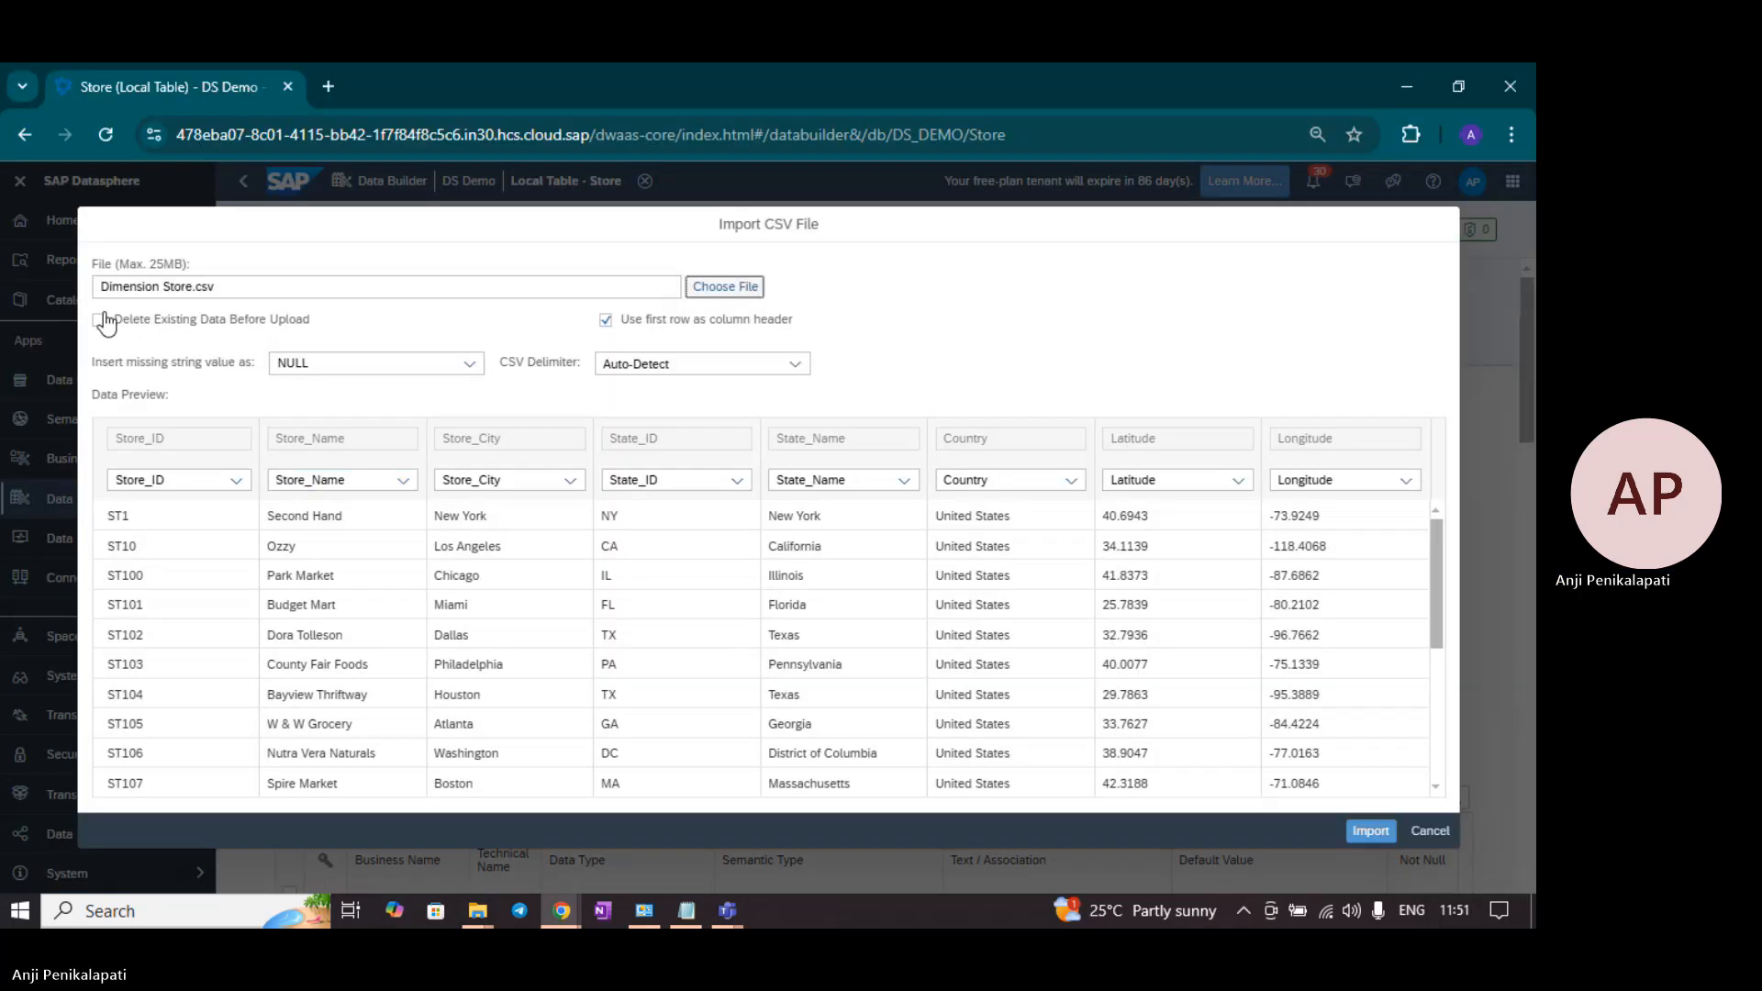
pyautogui.click(99, 319)
pyautogui.scroll(-4, 1385, 669)
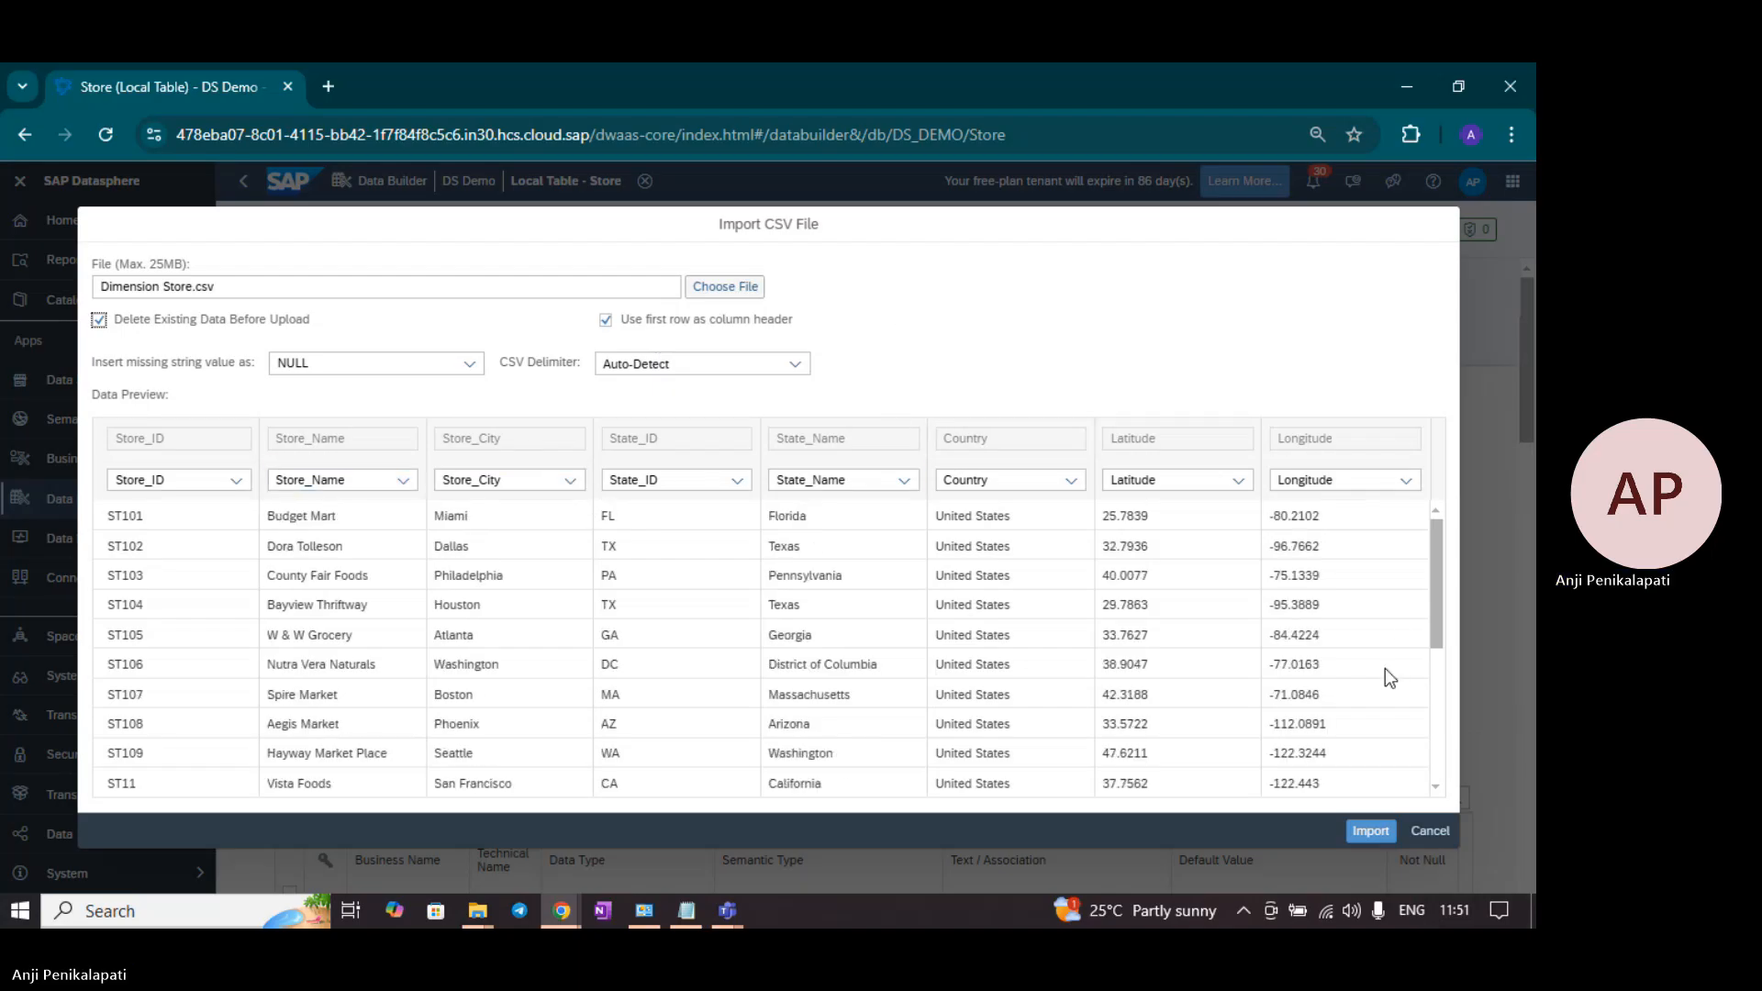
pyautogui.click(1365, 832)
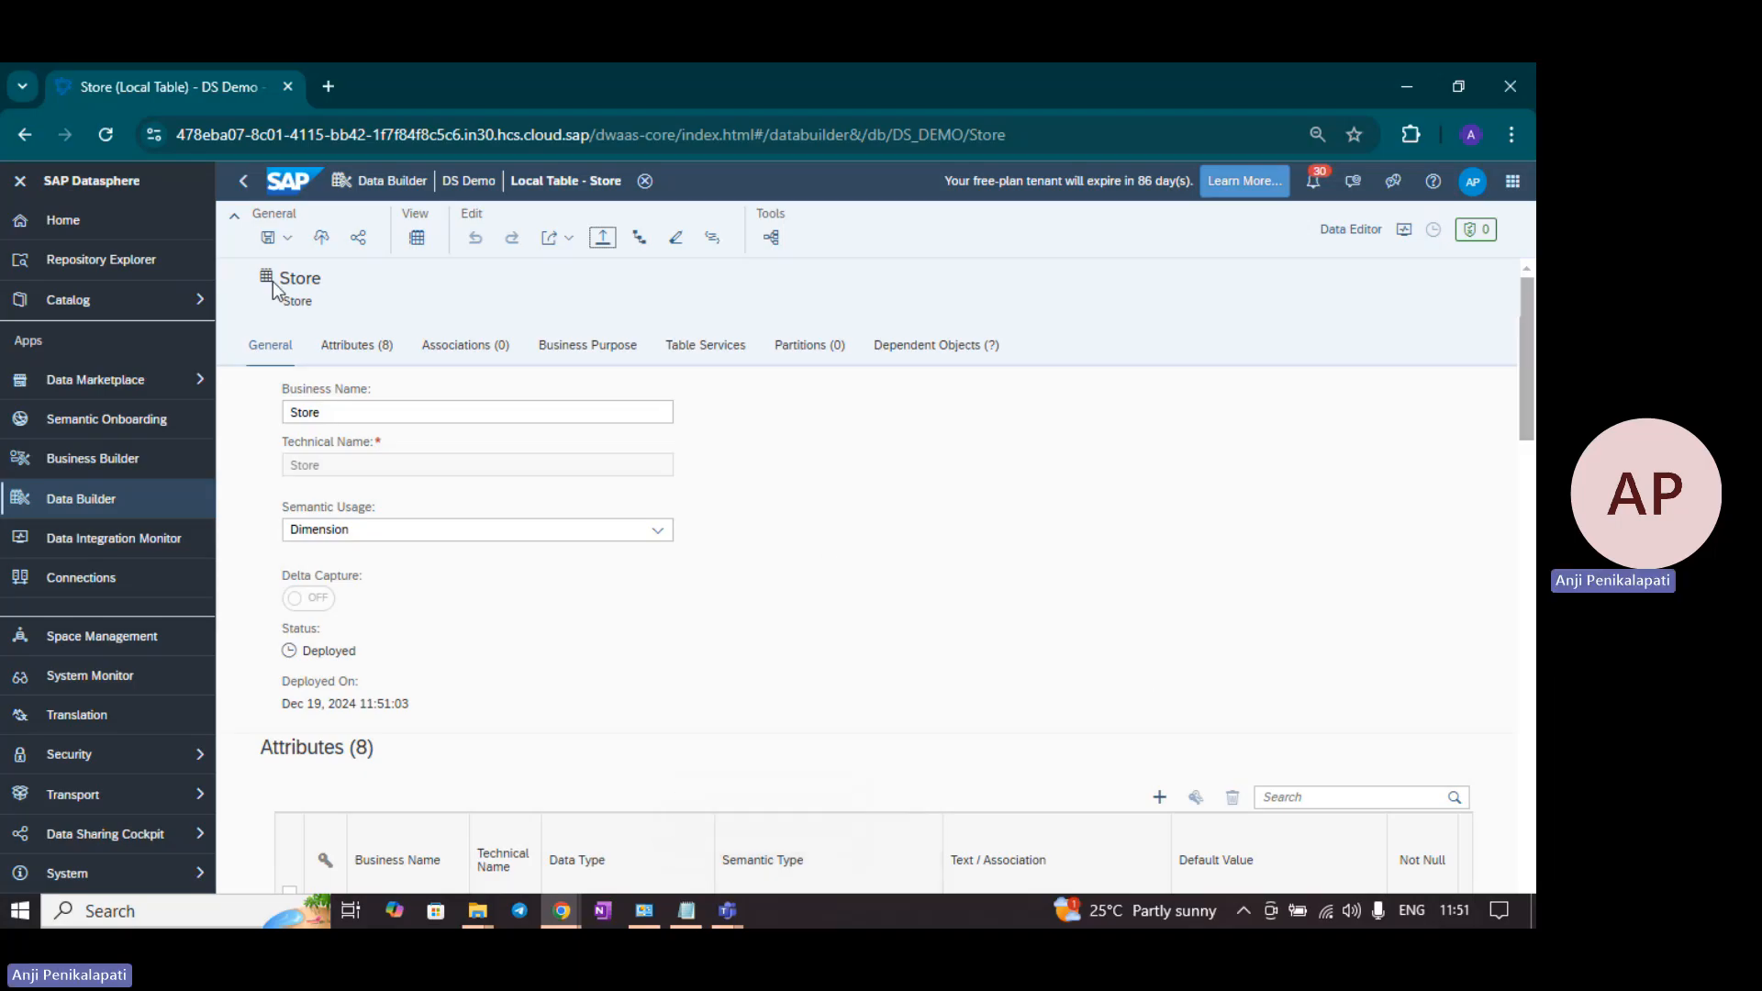
# Step: Preview the Store table's data, look through the rows in full-screen view and restore the preview to its normal size
pyautogui.click(417, 238)
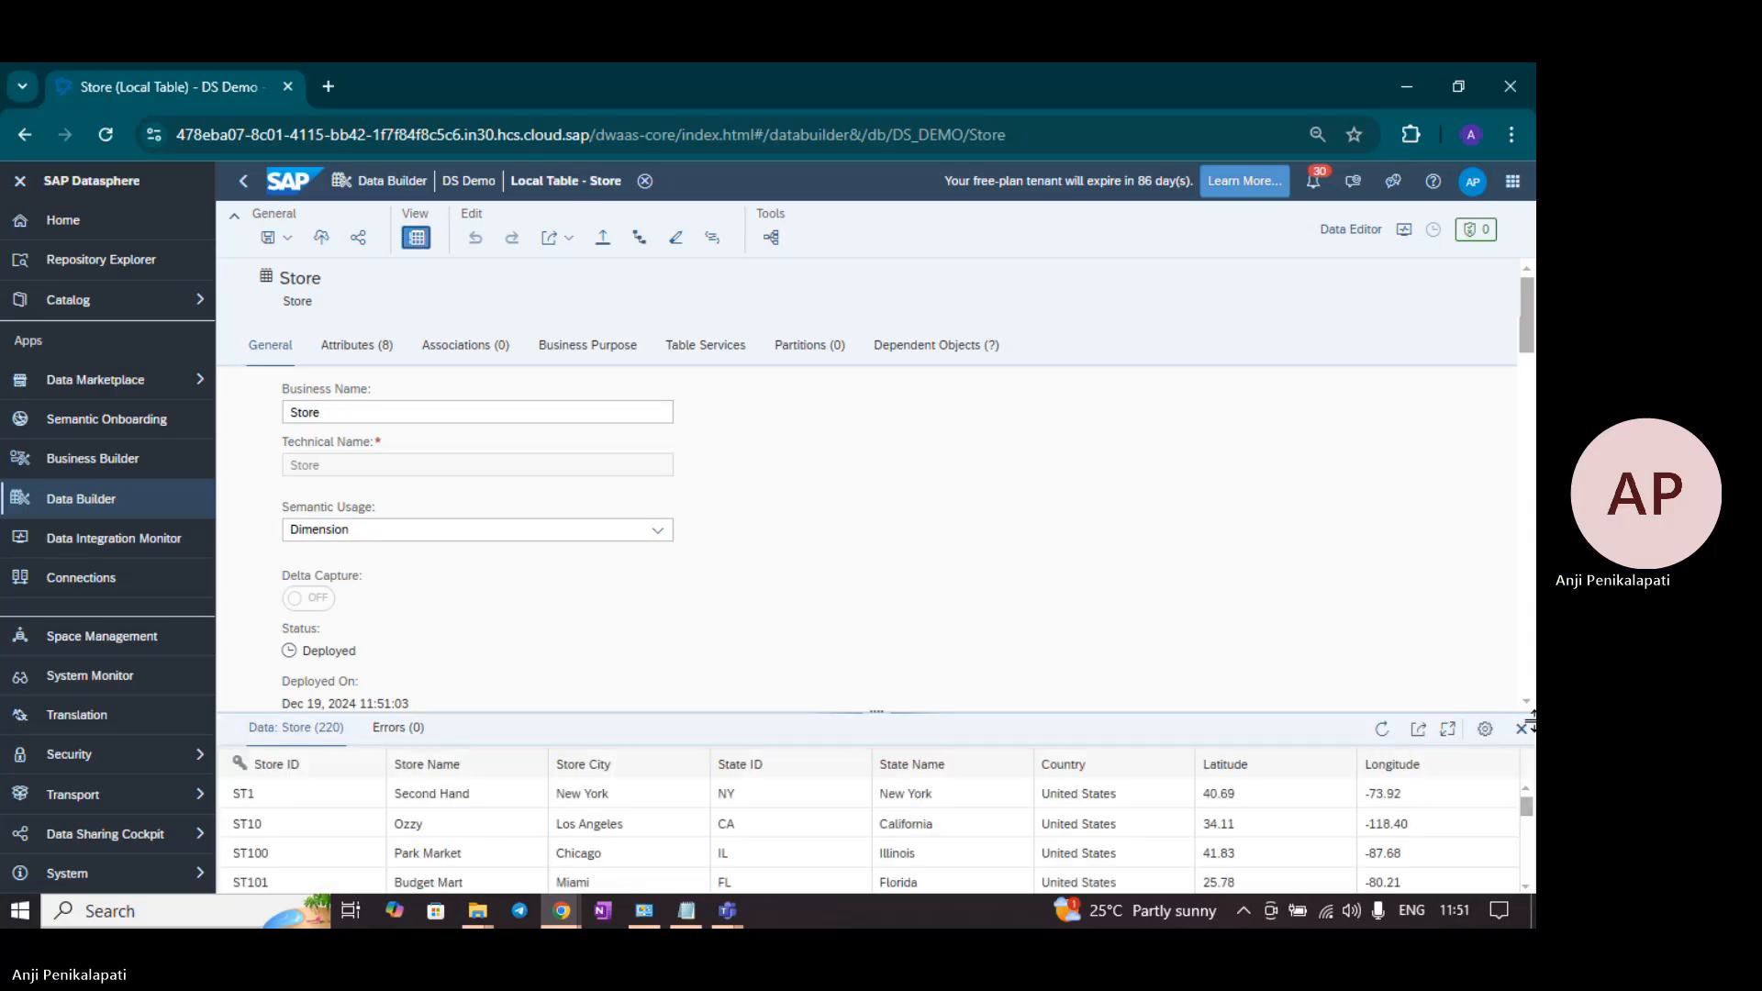
pyautogui.click(1450, 732)
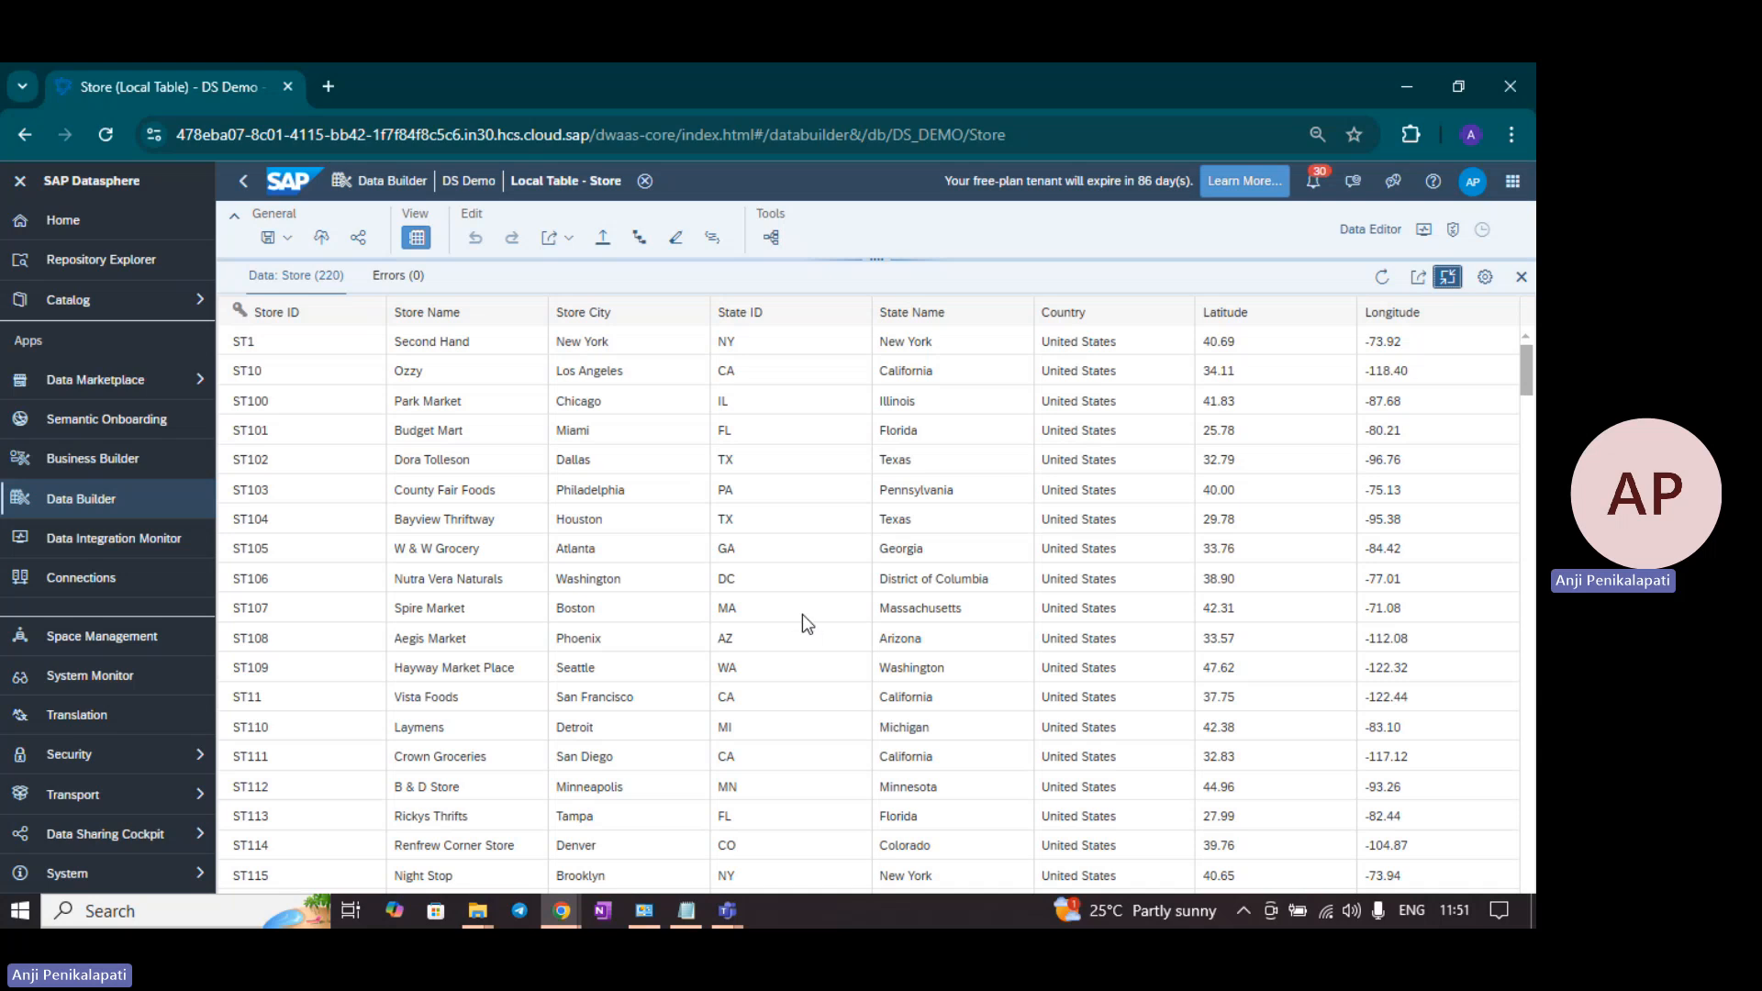
pyautogui.scroll(-5, 802, 614)
pyautogui.scroll(5, 803, 613)
pyautogui.click(1448, 277)
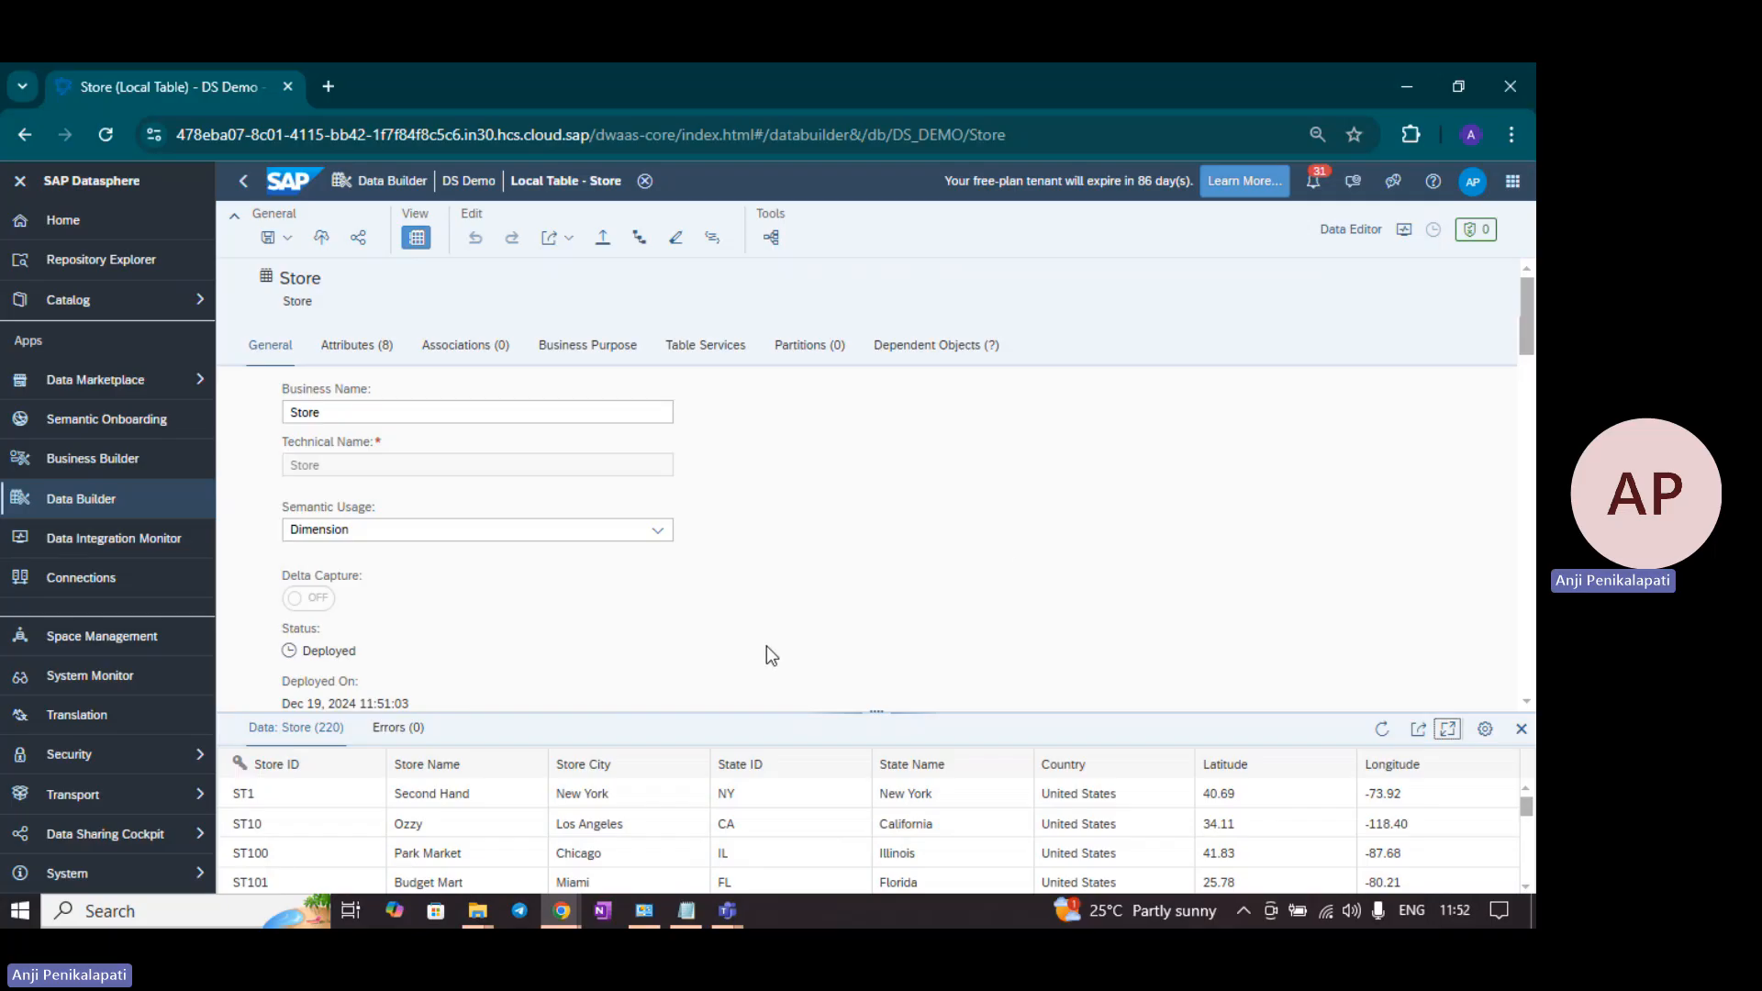
# Step: Review the Product and Sales Manager table definitions in the Datasphere tables Excel workbook, including their text associations, and return to SAP Datasphere
pyautogui.moveTo(562, 910)
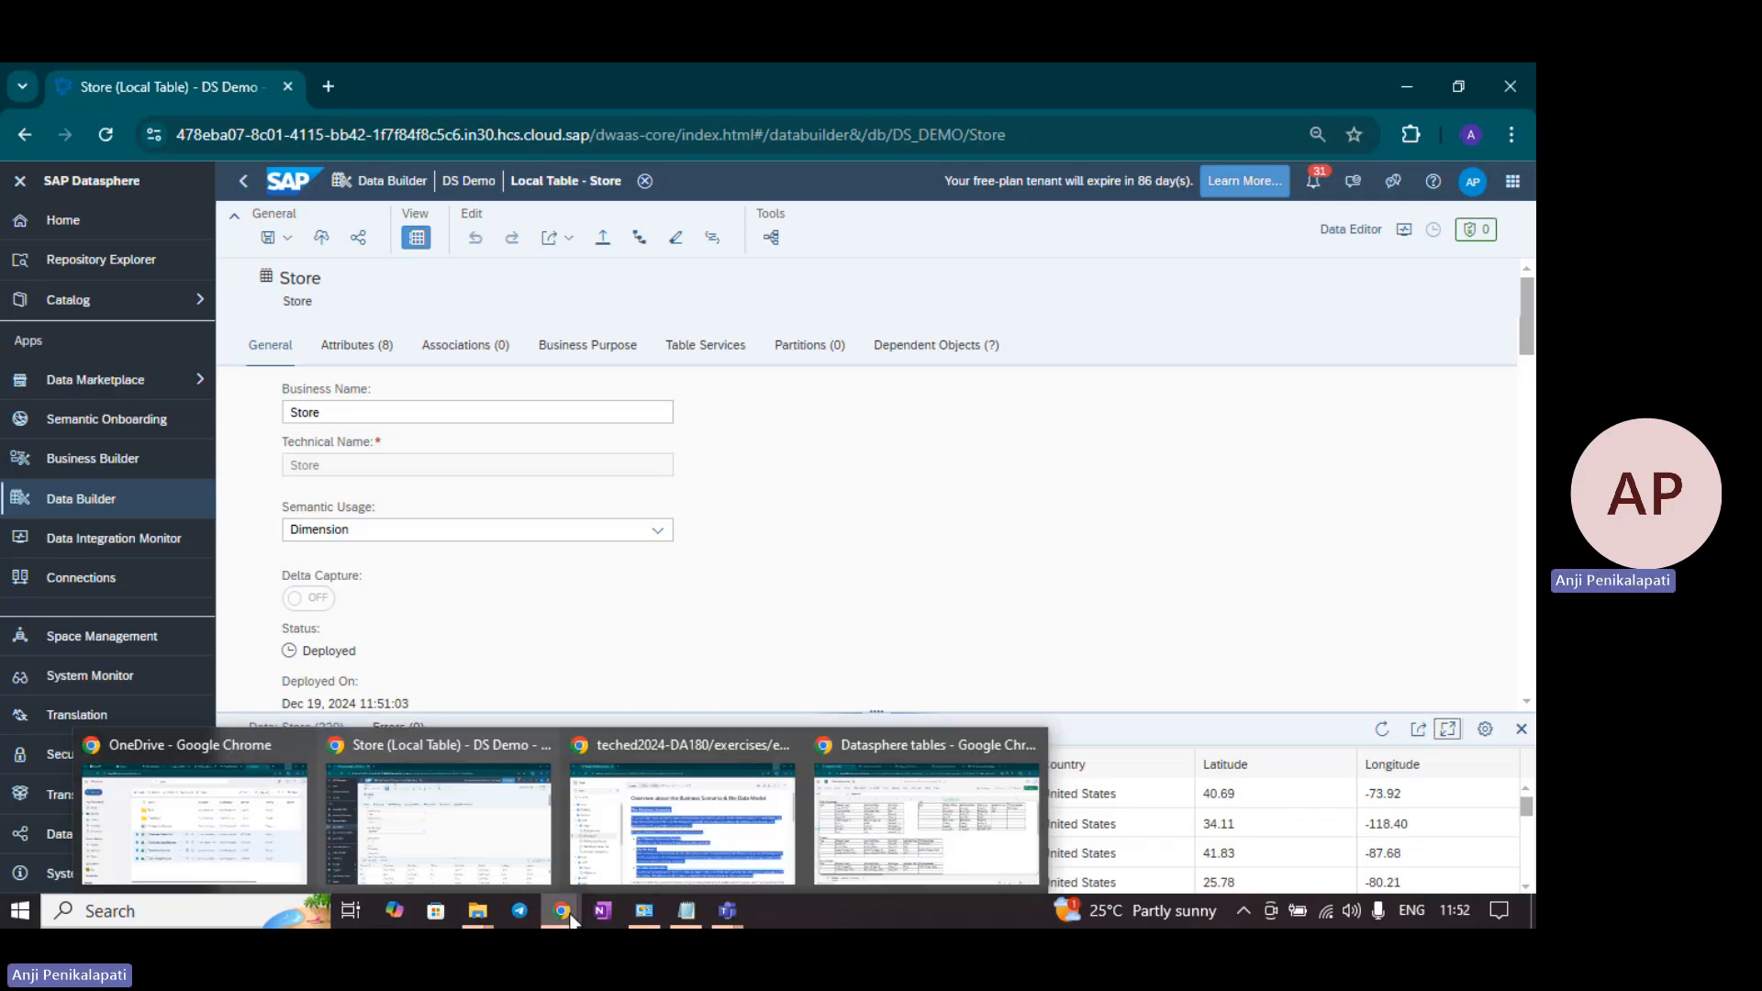
pyautogui.click(851, 857)
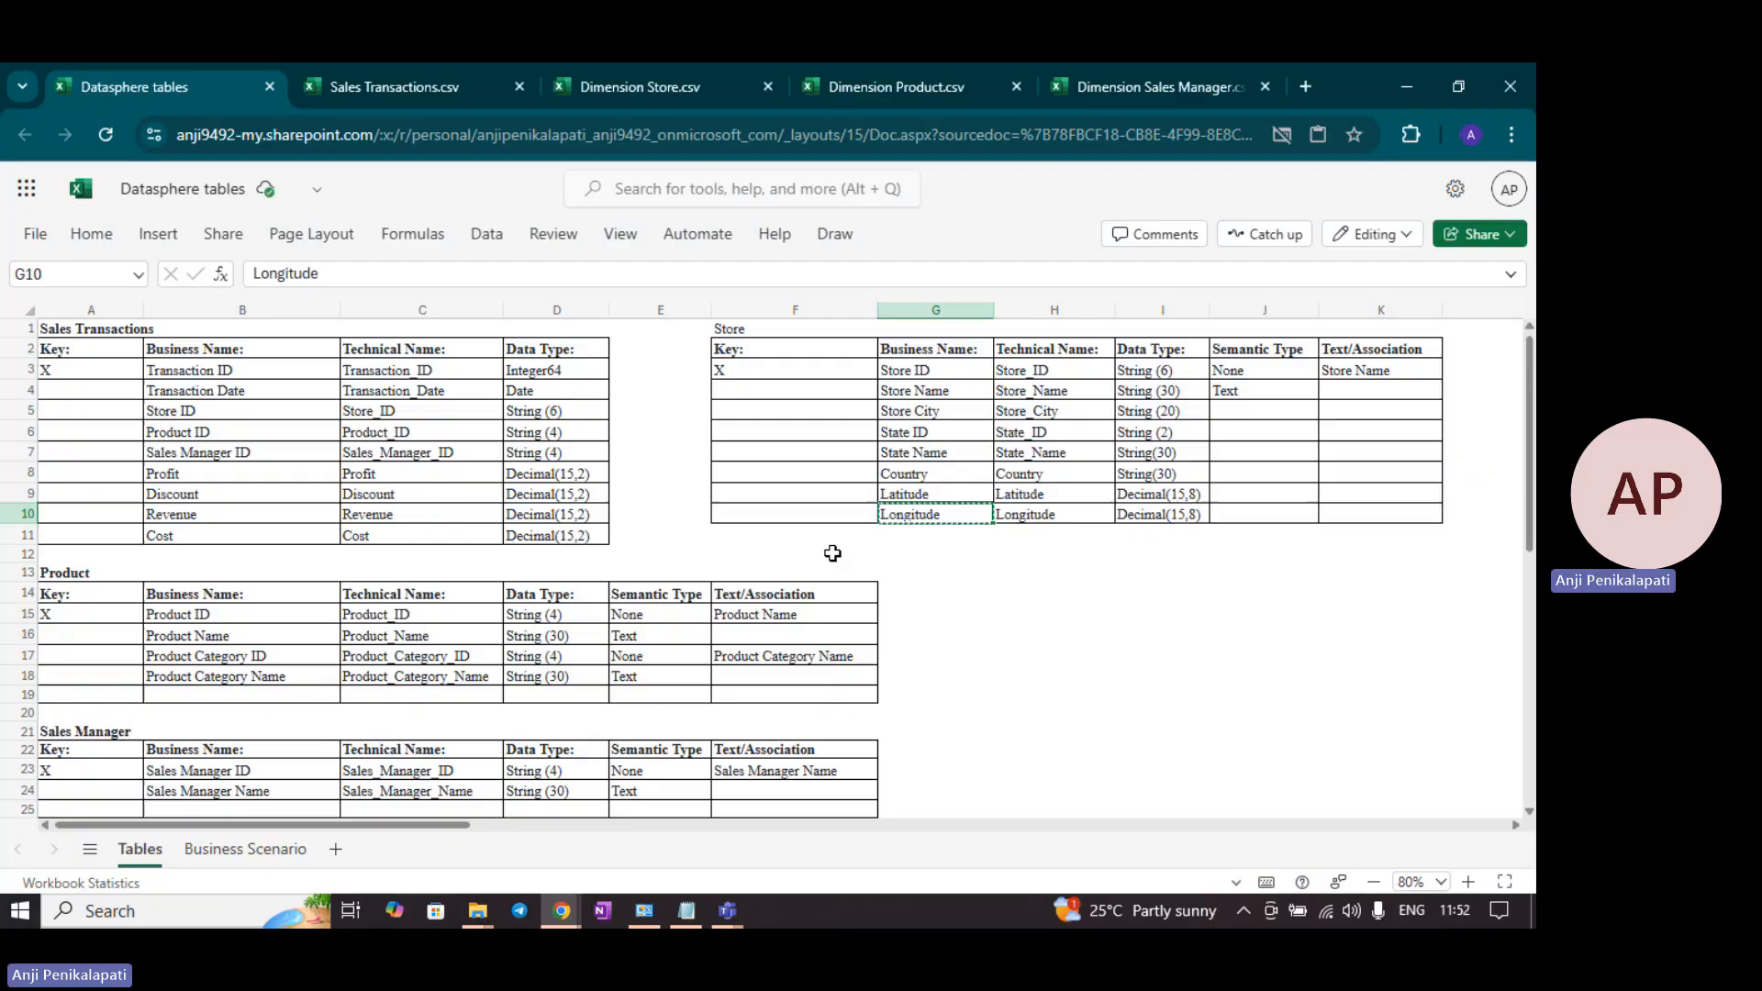
pyautogui.click(90, 578)
pyautogui.click(109, 730)
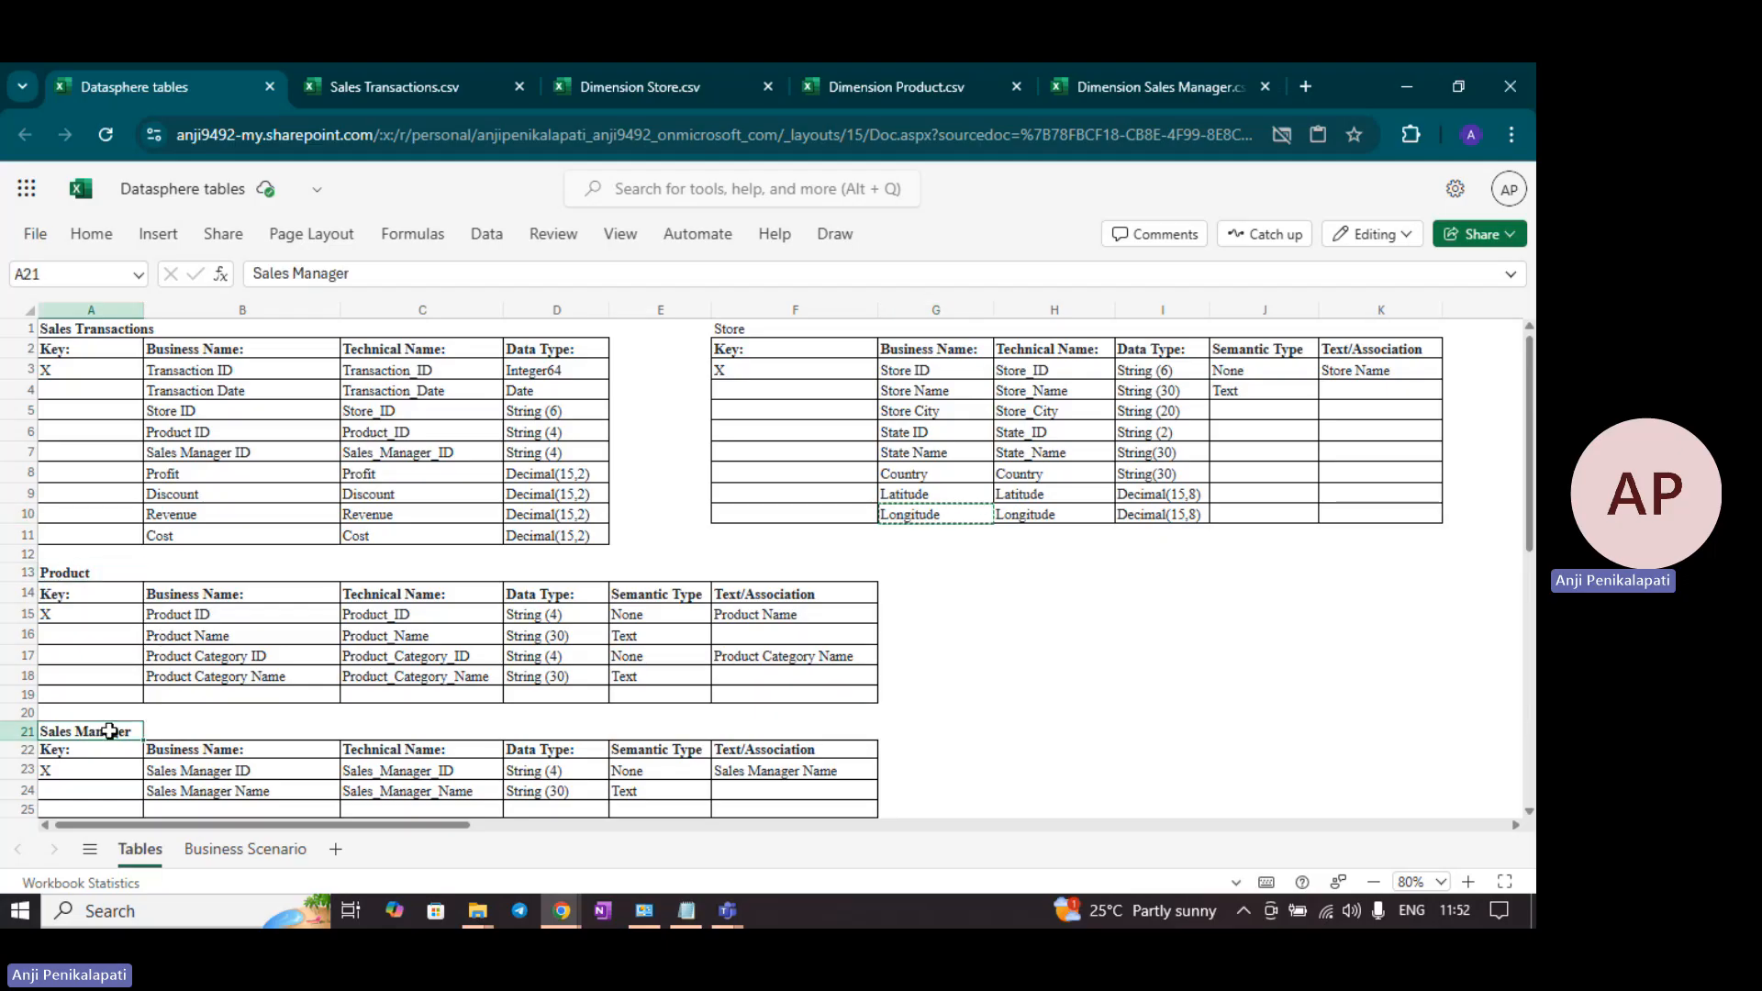
pyautogui.click(226, 615)
pyautogui.click(249, 654)
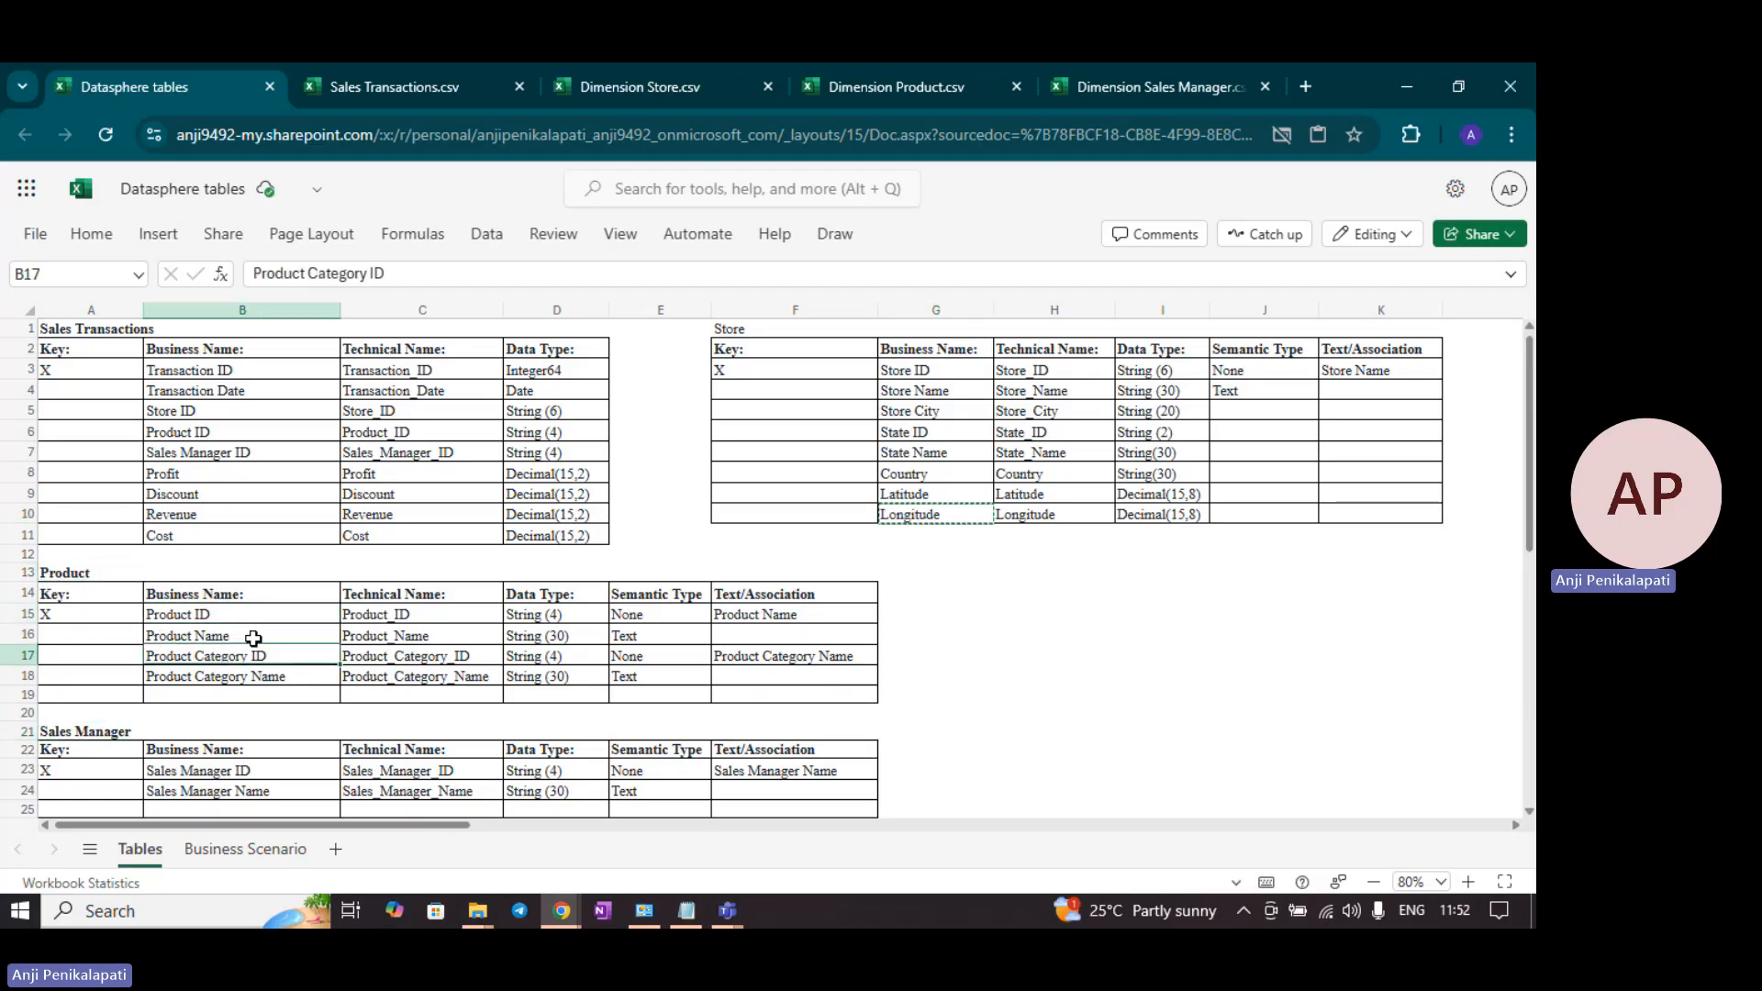
pyautogui.click(283, 677)
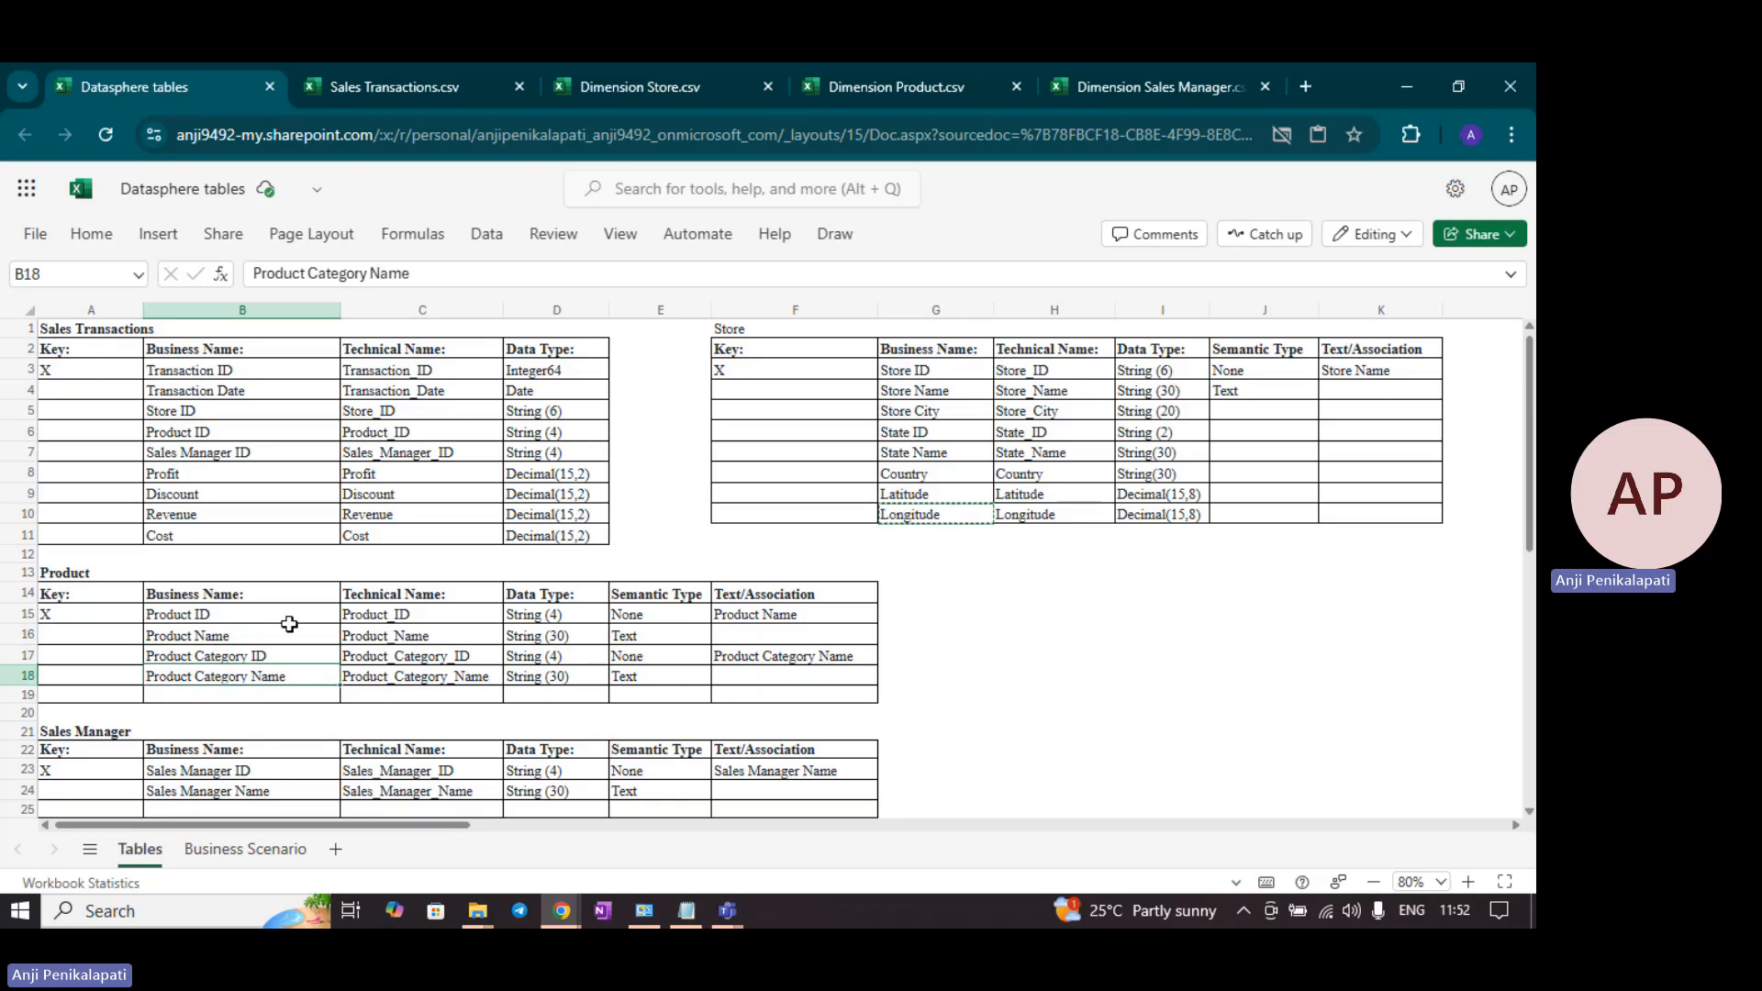
pyautogui.click(233, 637)
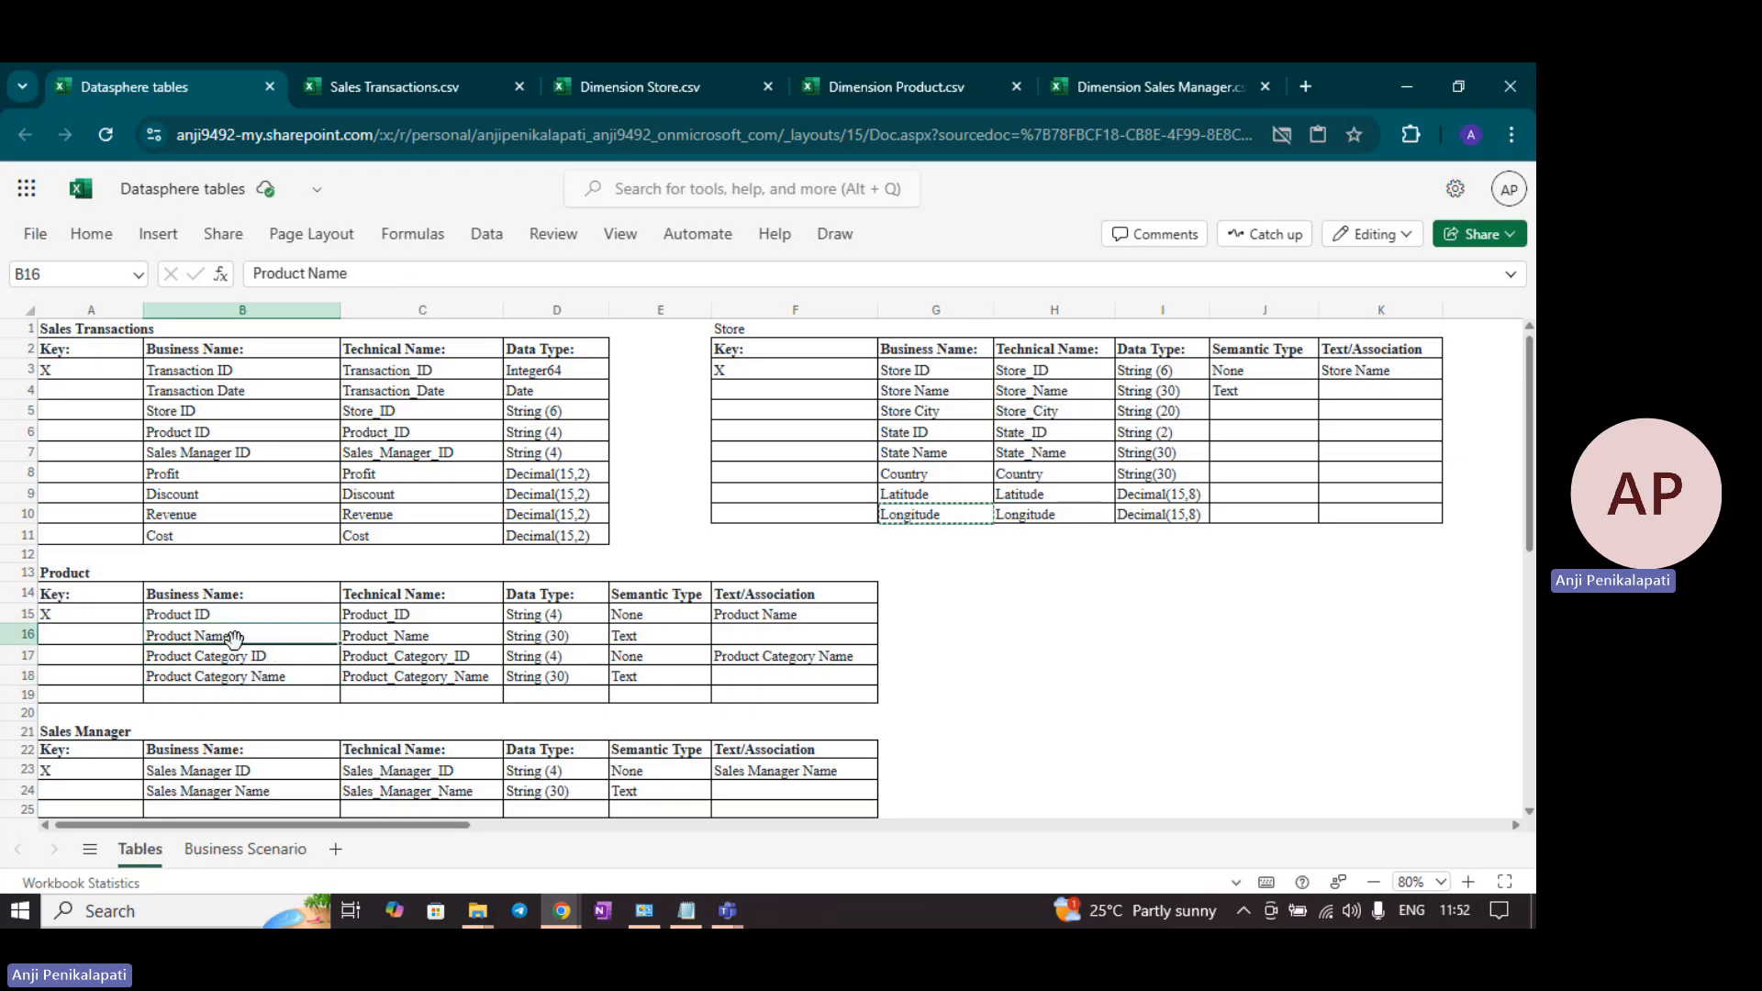
pyautogui.click(255, 679)
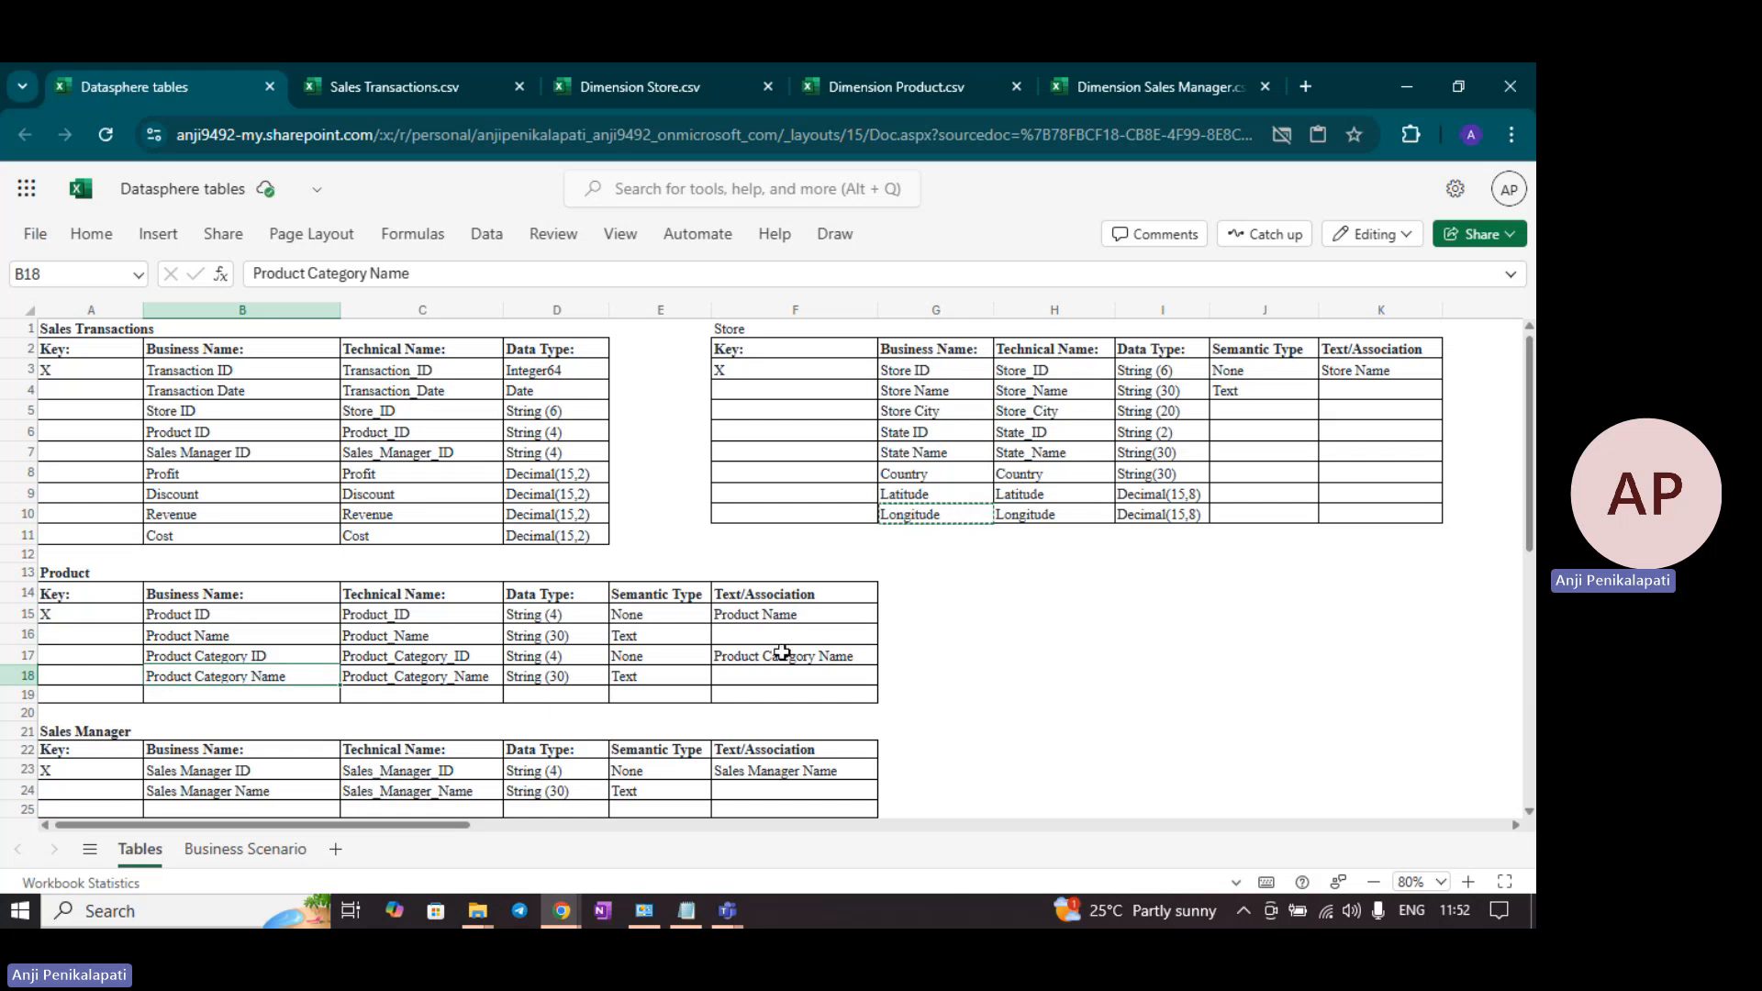
pyautogui.click(808, 654)
pyautogui.click(1188, 644)
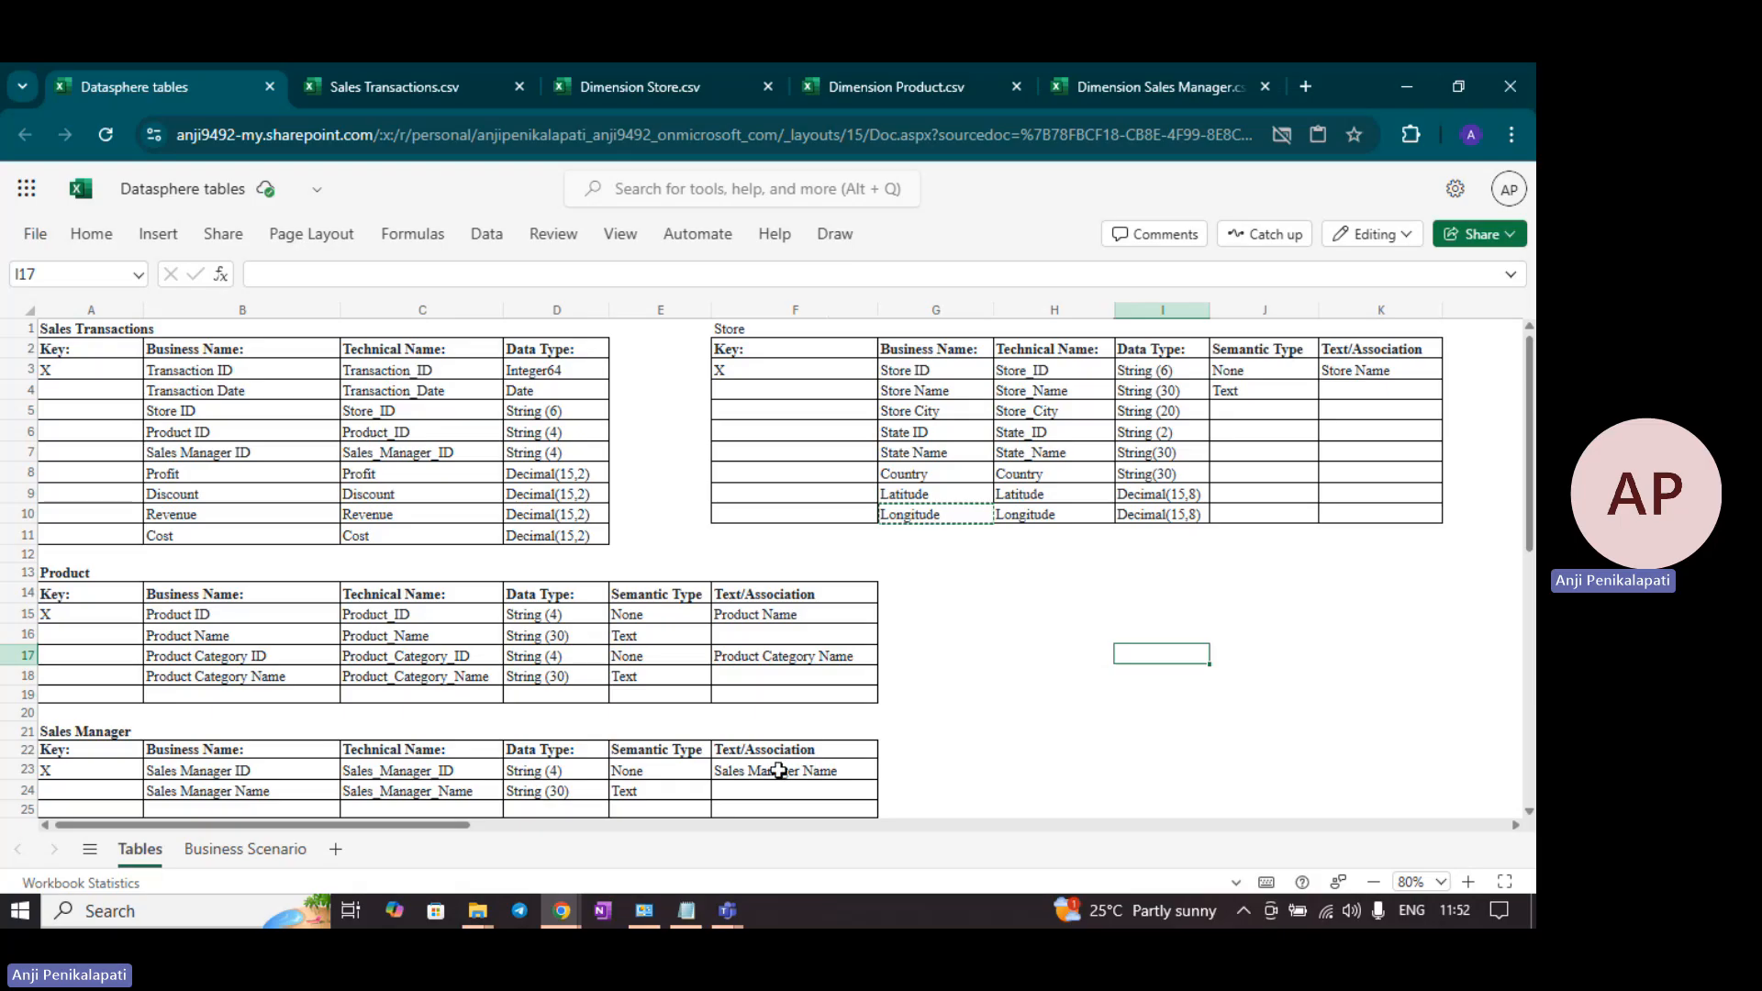
pyautogui.click(1076, 747)
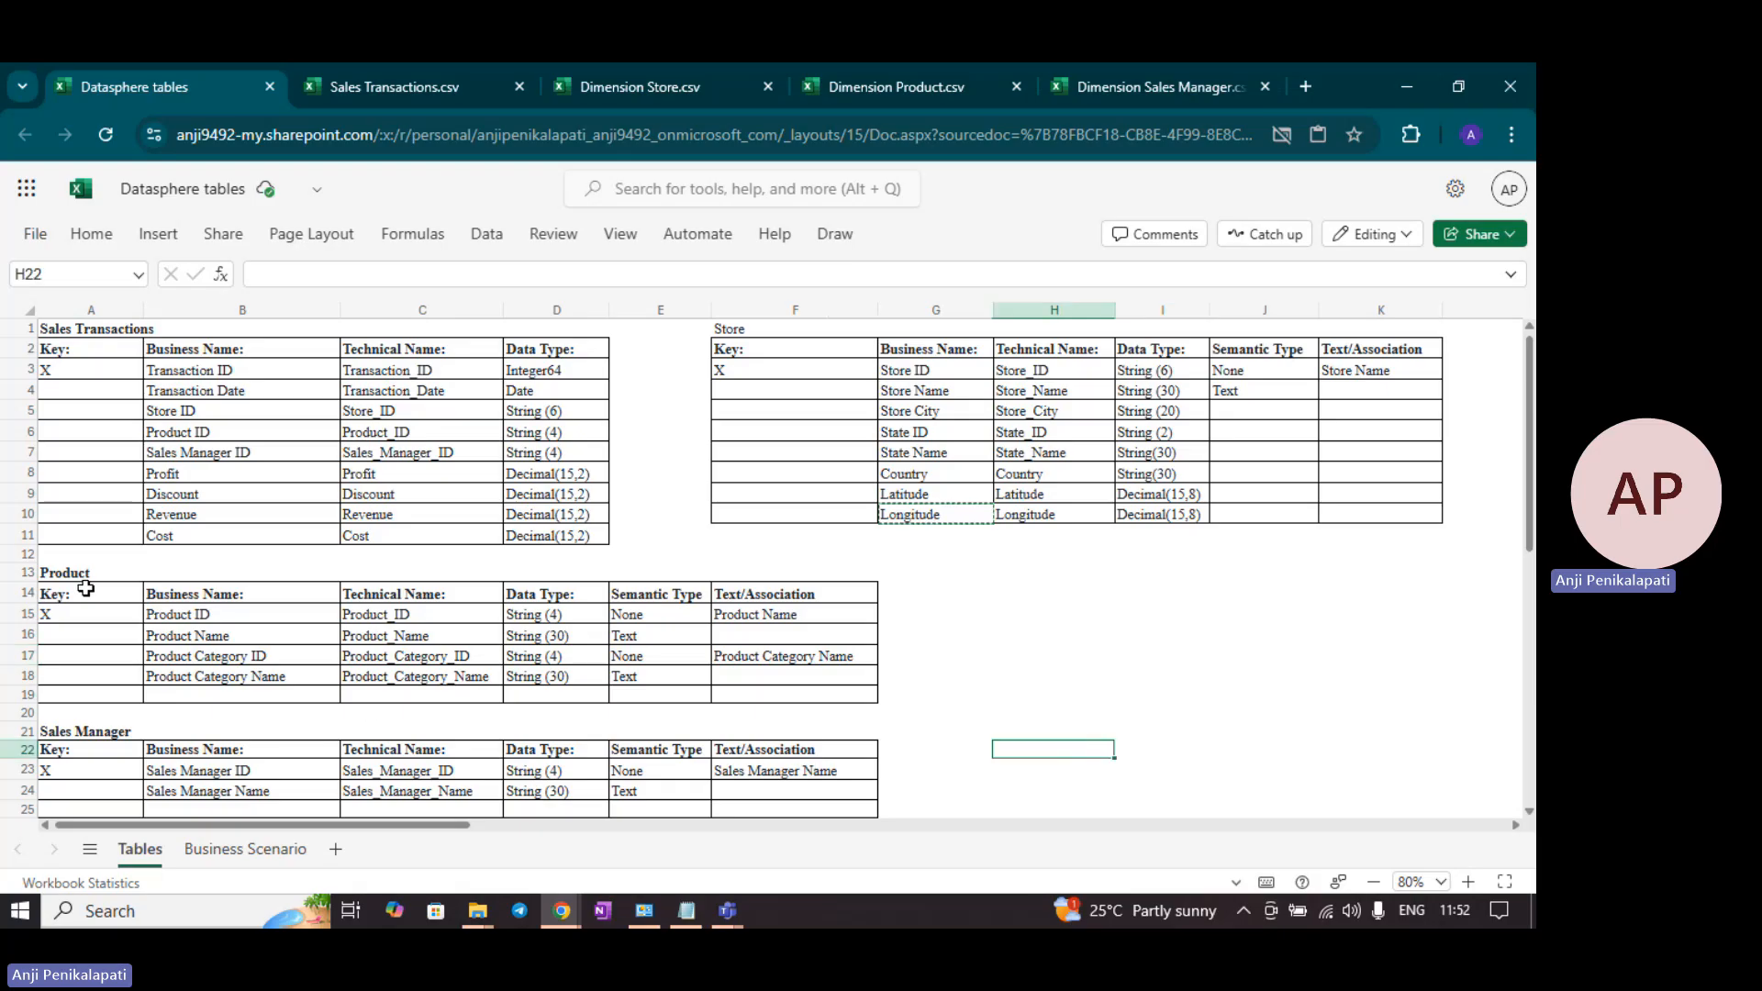
pyautogui.click(1417, 86)
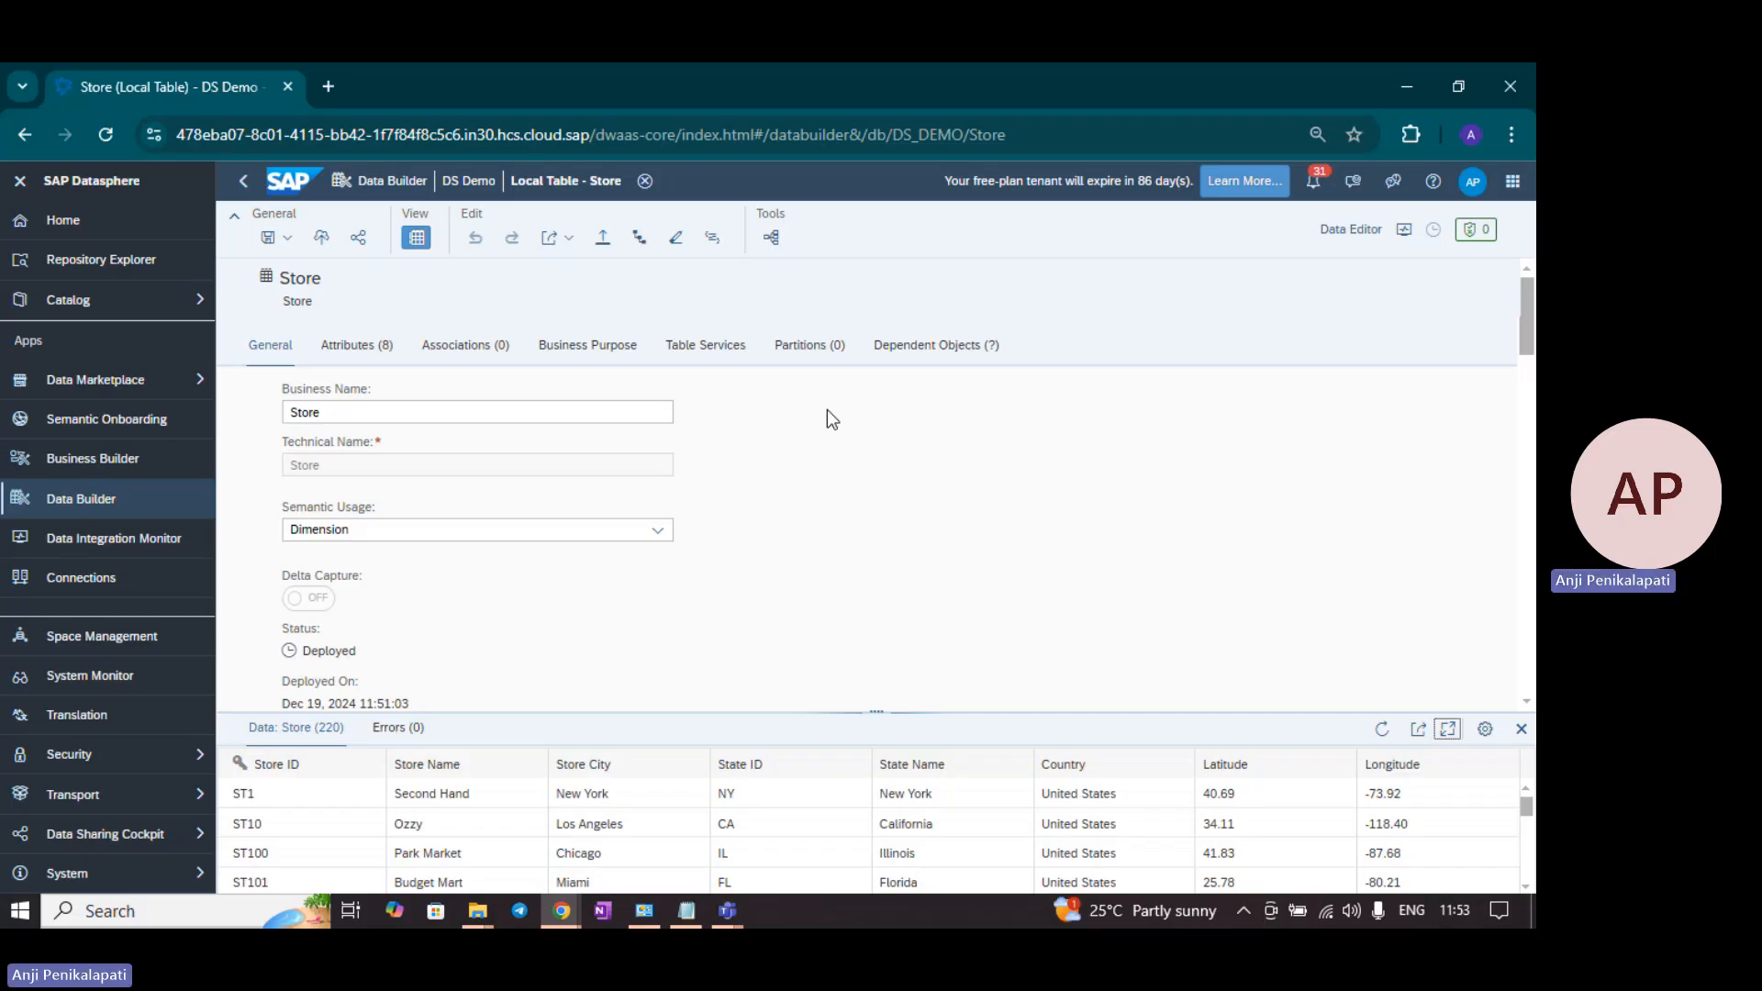
pyautogui.hotkey('alt', 'Tab')
pyautogui.press('Tab')
pyautogui.press('Tab')
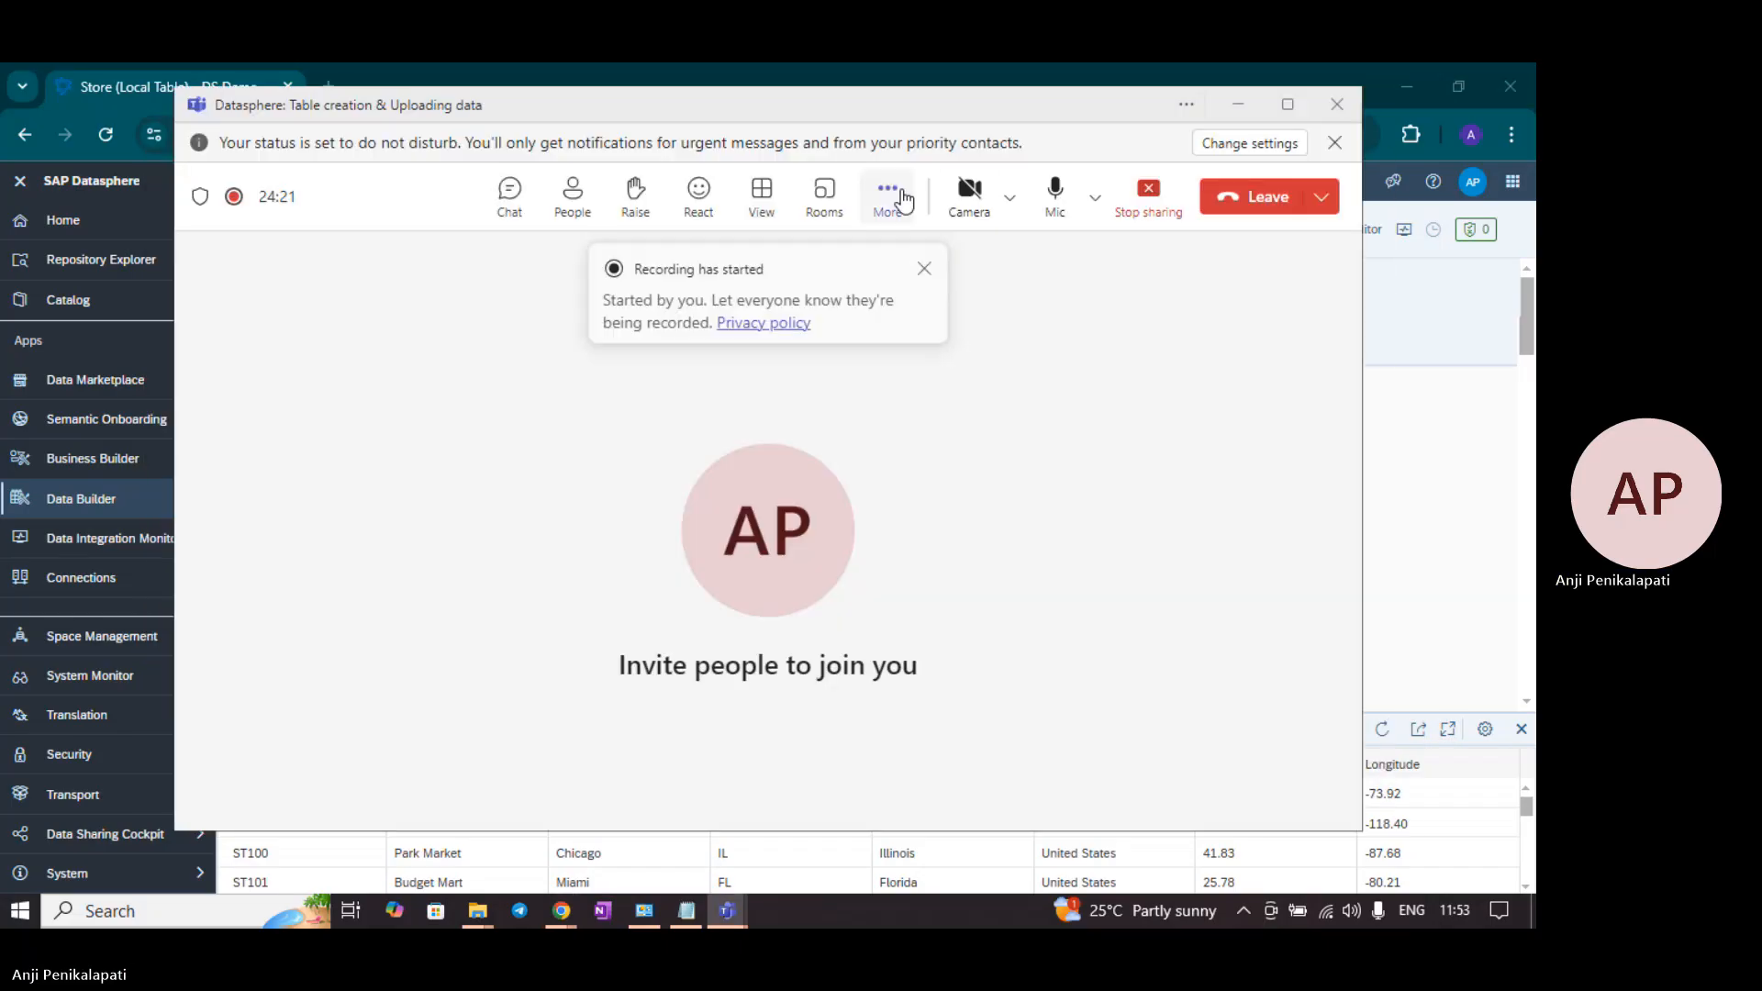
pyautogui.click(914, 220)
pyautogui.moveTo(936, 254)
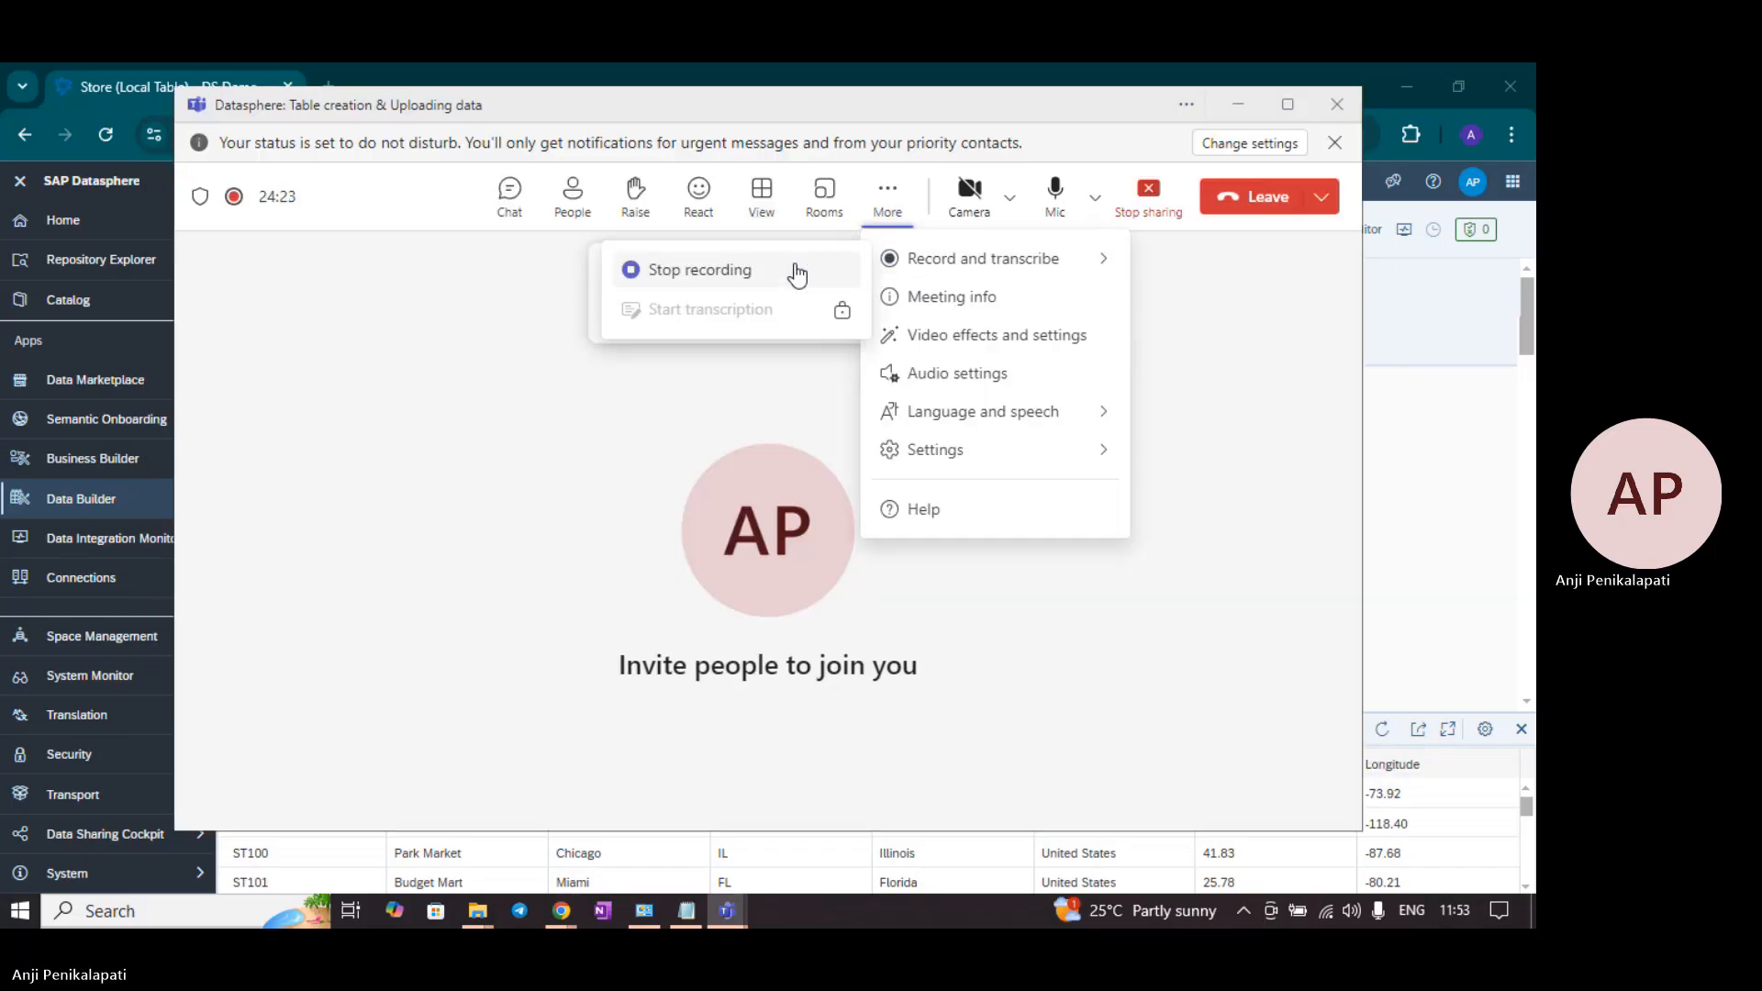